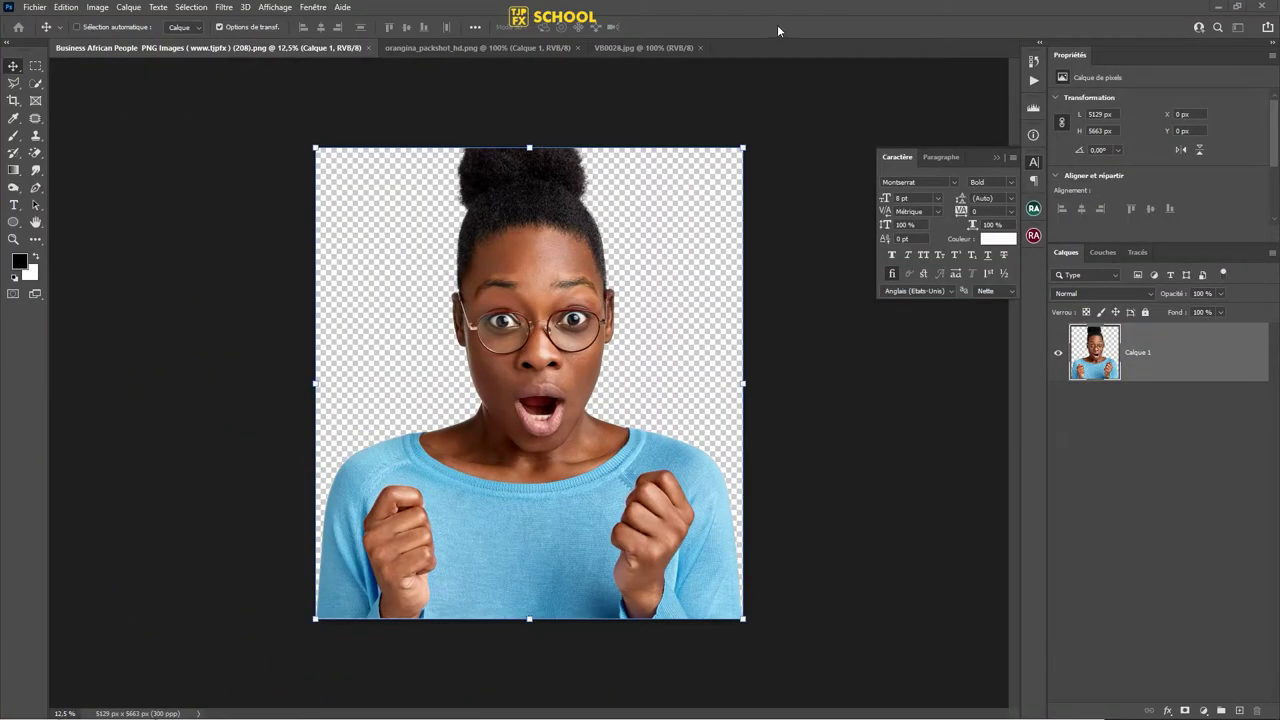
- Create the new document R6: 2000 × 2000 px at 300 ppi with a white background
{"action": "left_click", "coordinate": [46, 10]}
{"action": "left_click", "coordinate": [48, 25]}
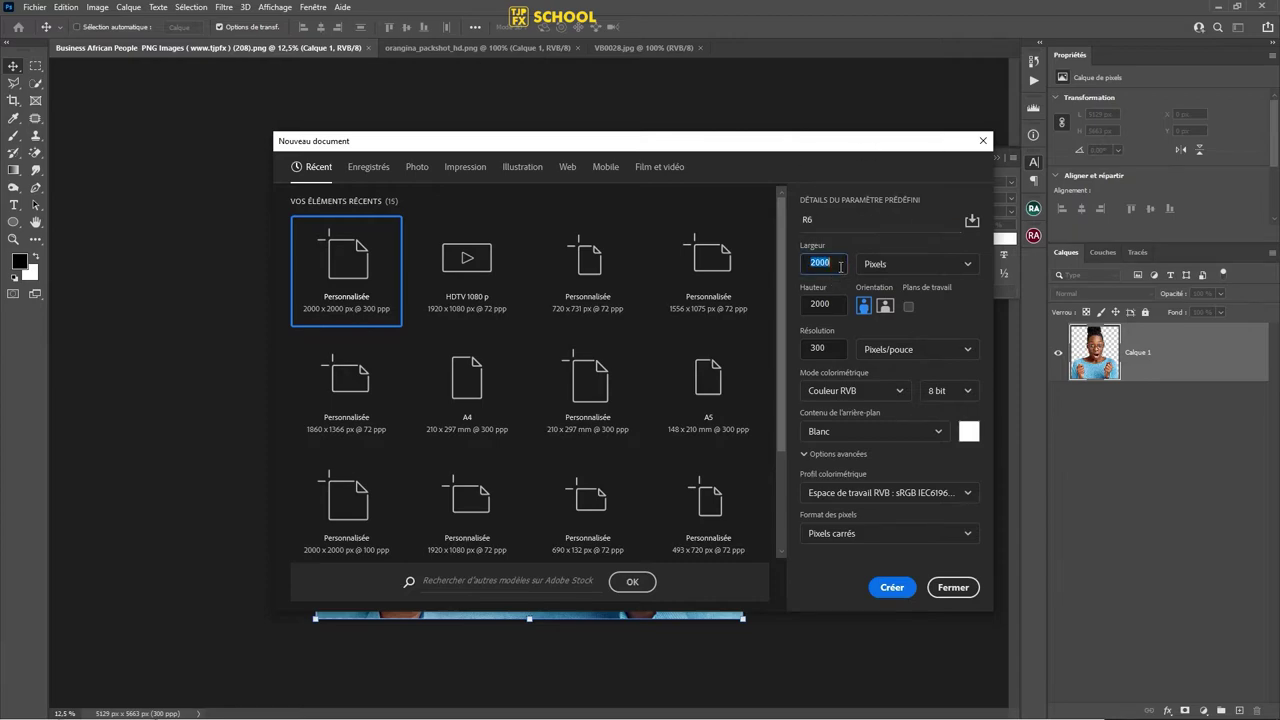
{"action": "left_click", "coordinate": [832, 348]}
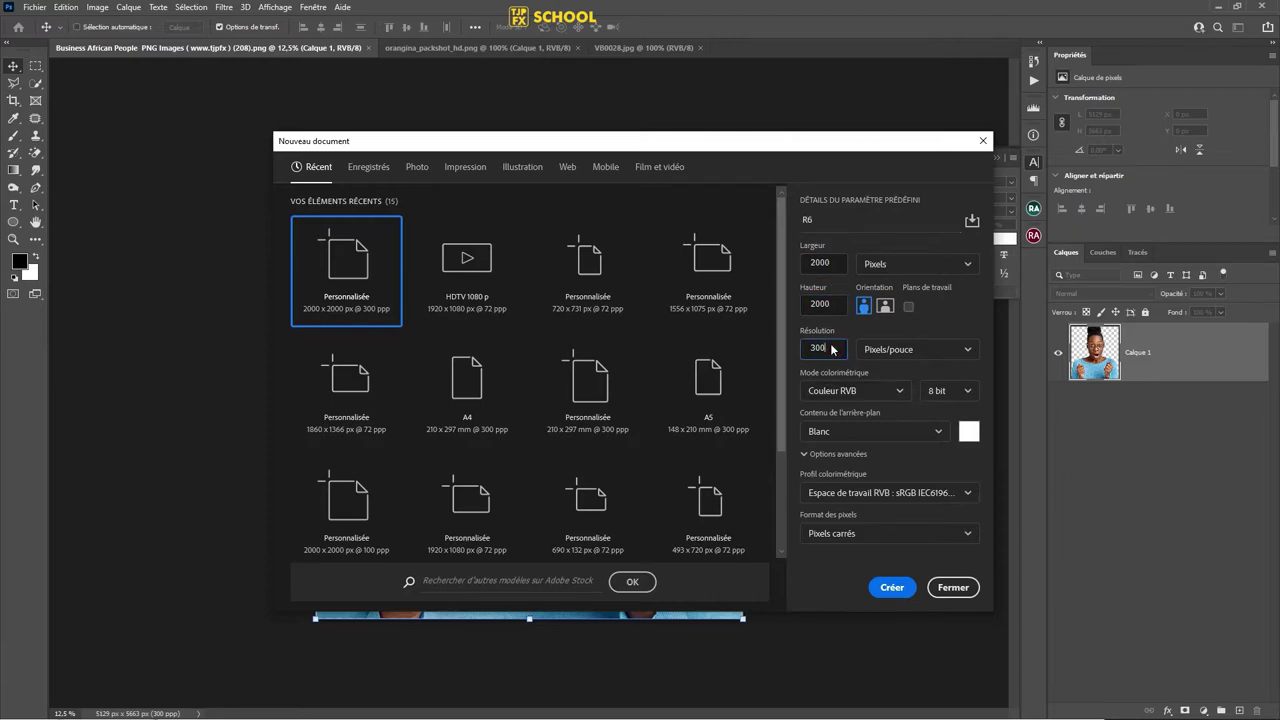
{"action": "left_click", "coordinate": [893, 588]}
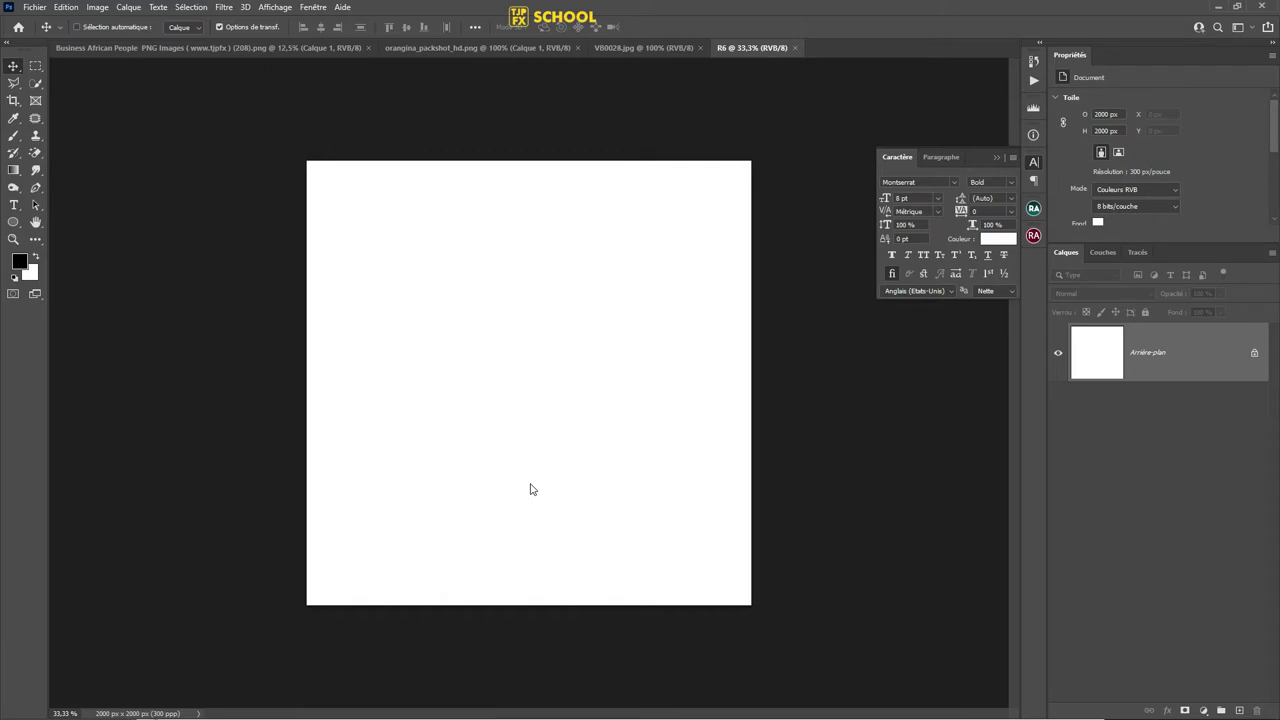
- Place and scale the wooden table artwork along the canvas bottom, then bring up VB0028.jpg
{"action": "left_click_drag", "start_coordinate": [217, 590], "coordinate": [907, 263]}
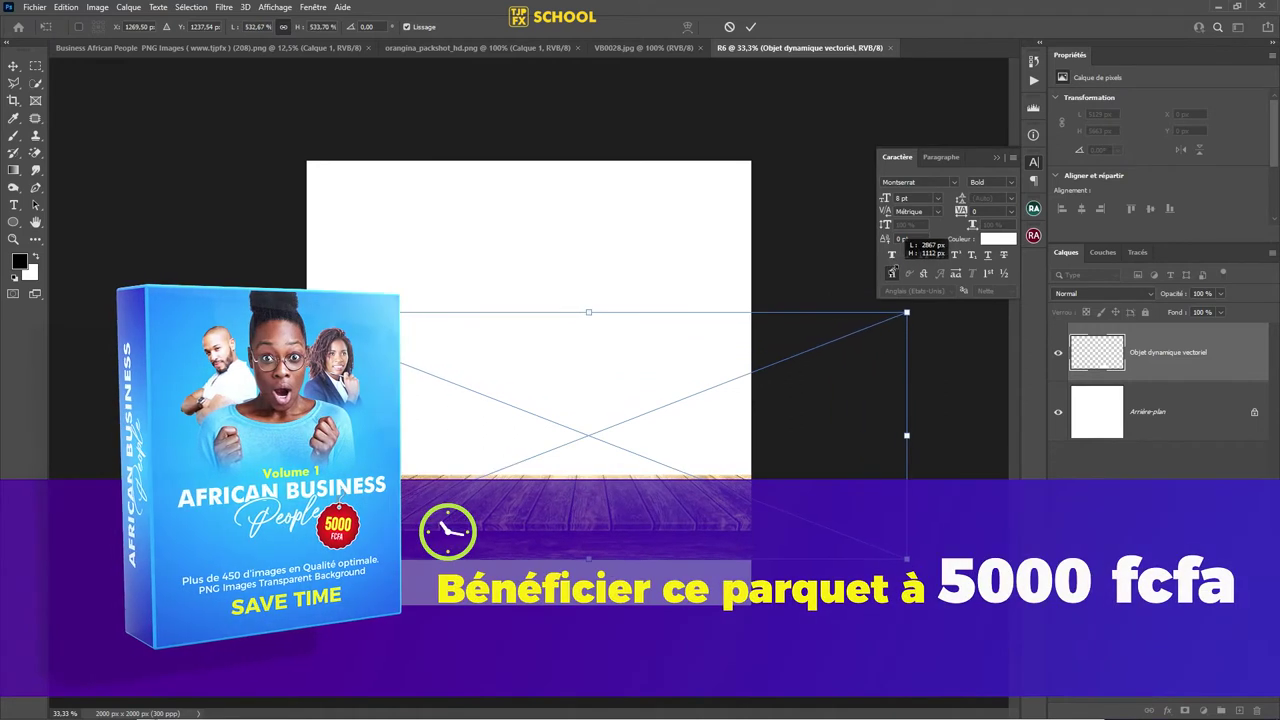
{"action": "mouse_move", "coordinate": [910, 311]}
{"action": "left_mouse_down"}
{"action": "mouse_move", "coordinate": [837, 320]}
{"action": "mouse_move", "coordinate": [910, 266]}
{"action": "left_mouse_up"}
{"action": "left_click_drag", "start_coordinate": [709, 463], "coordinate": [717, 470]}
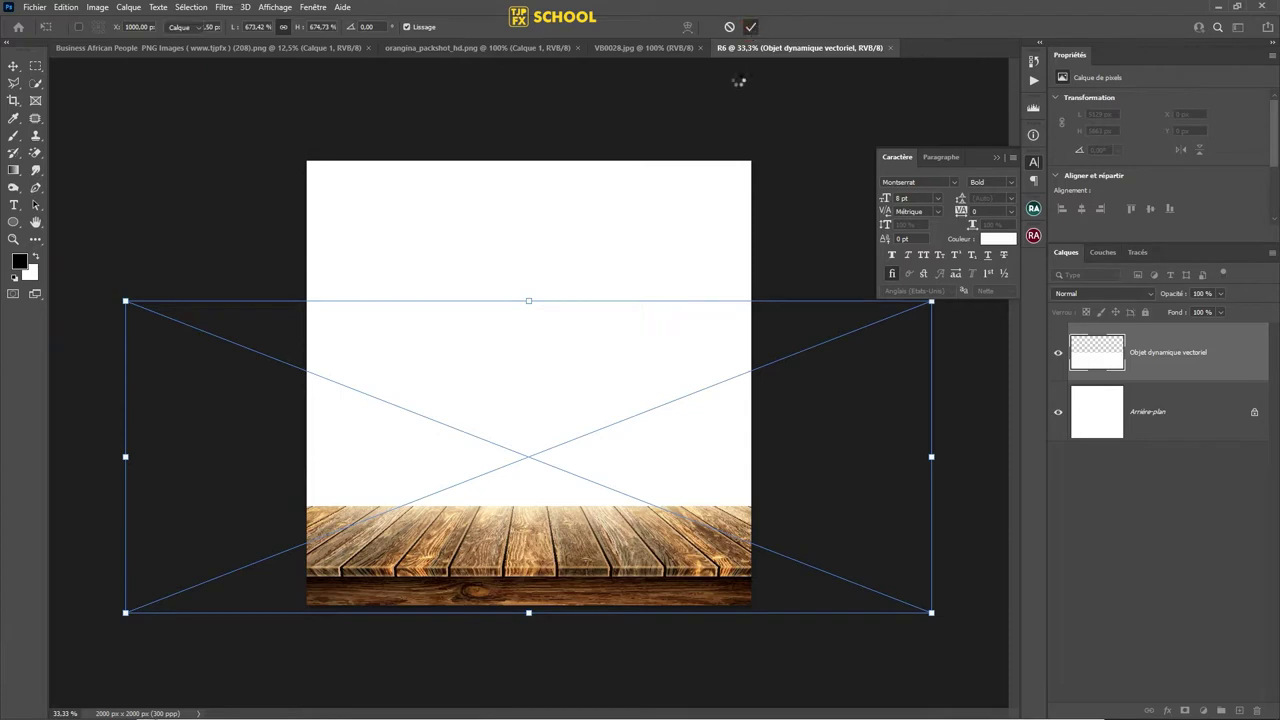
{"action": "left_click_drag", "start_coordinate": [551, 553], "coordinate": [557, 546]}
{"action": "key", "text": "Down"}
{"action": "key", "text": "Down"}
{"action": "key", "text": "Down"}
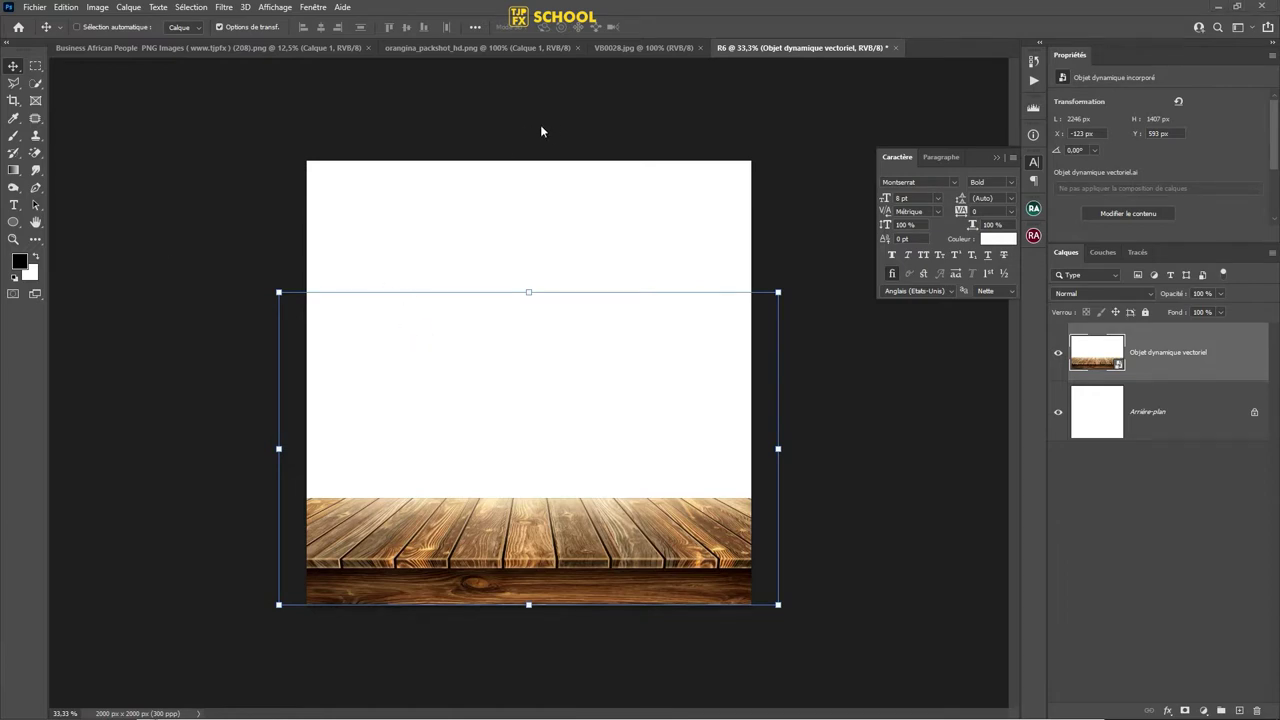
{"action": "left_click", "coordinate": [620, 48]}
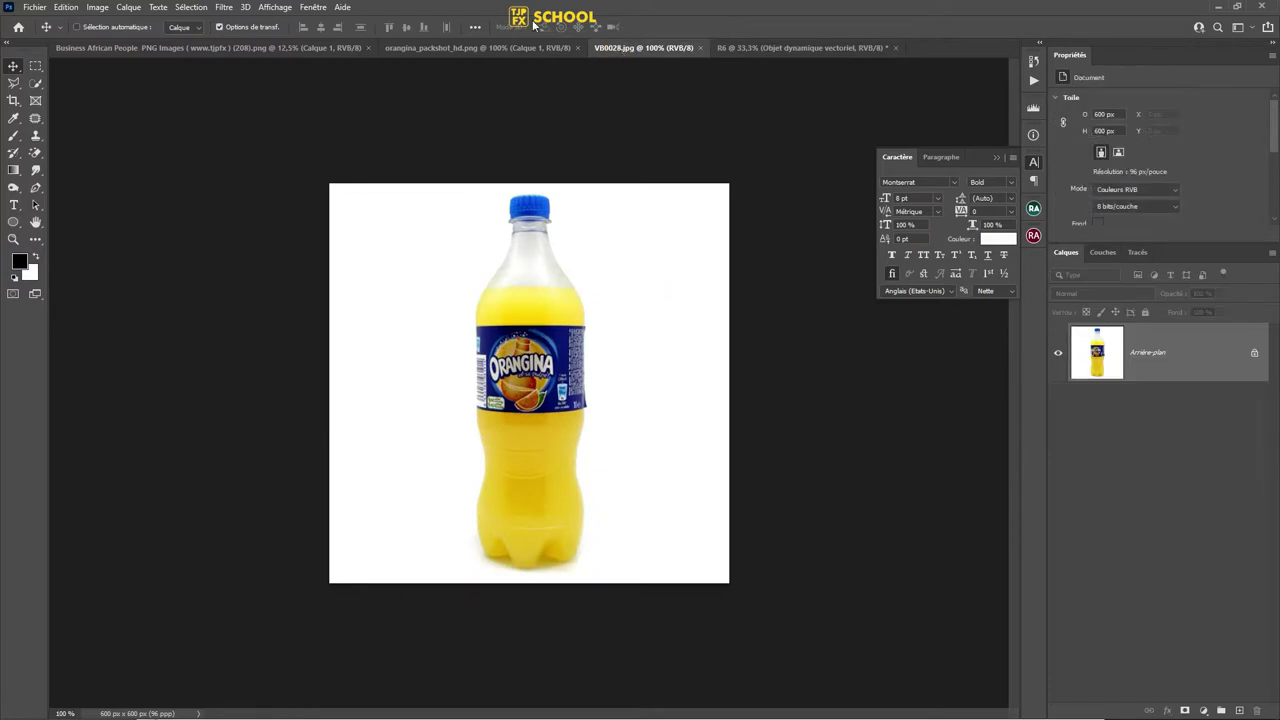
- Drop the small packshot bottle onto the table and convert Calque 1 to a smart object
{"action": "left_click", "coordinate": [502, 48]}
{"action": "left_click_drag", "start_coordinate": [546, 325], "coordinate": [738, 55]}
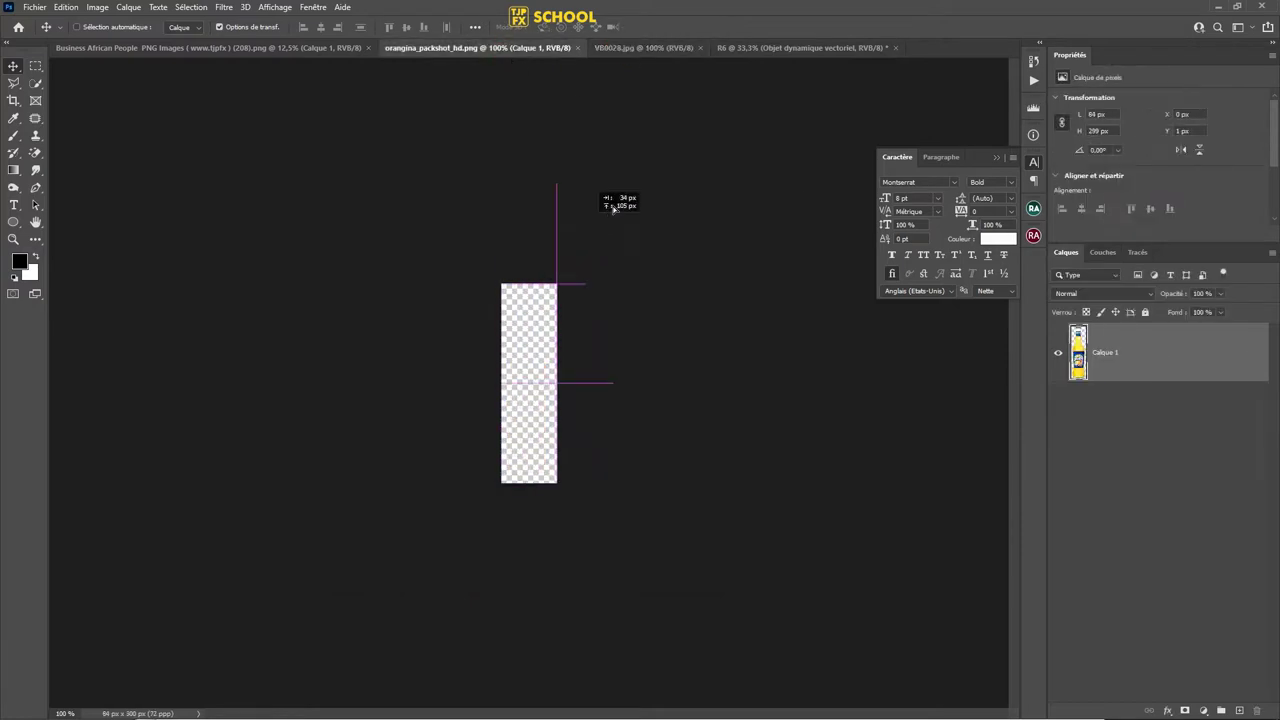
{"action": "left_click_drag", "start_coordinate": [421, 463], "coordinate": [435, 488]}
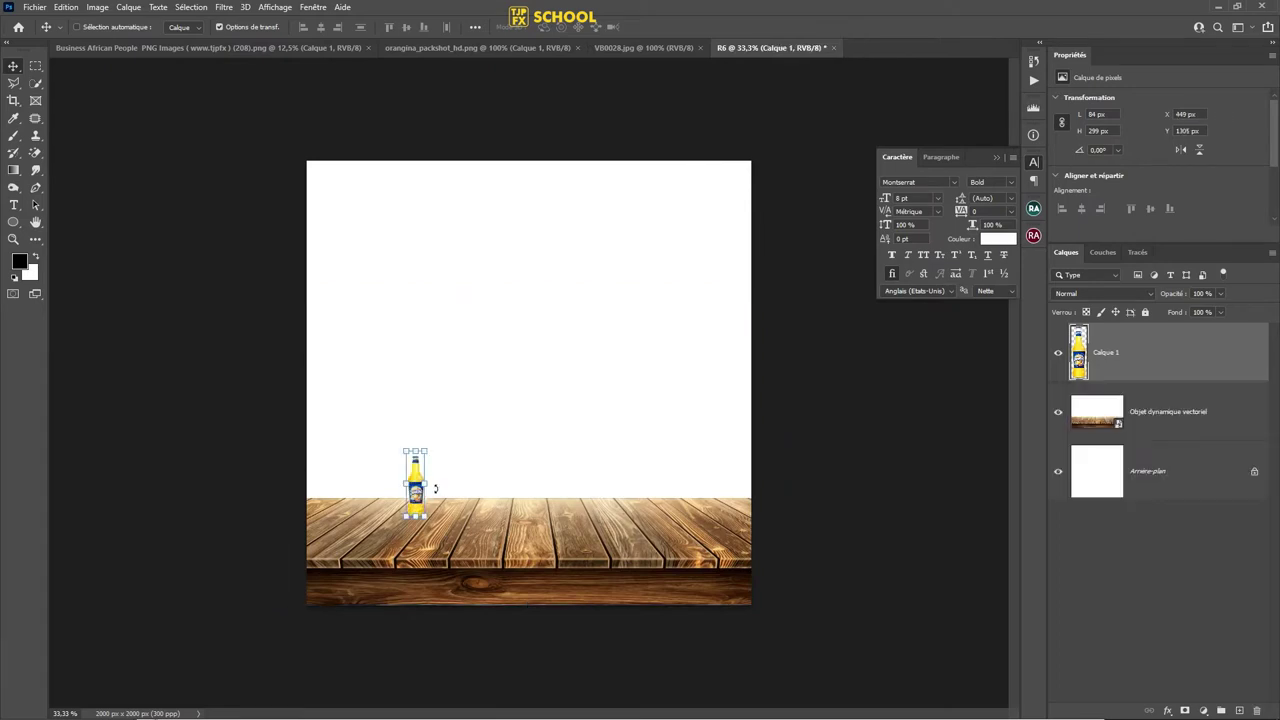
{"action": "right_click", "coordinate": [1197, 353]}
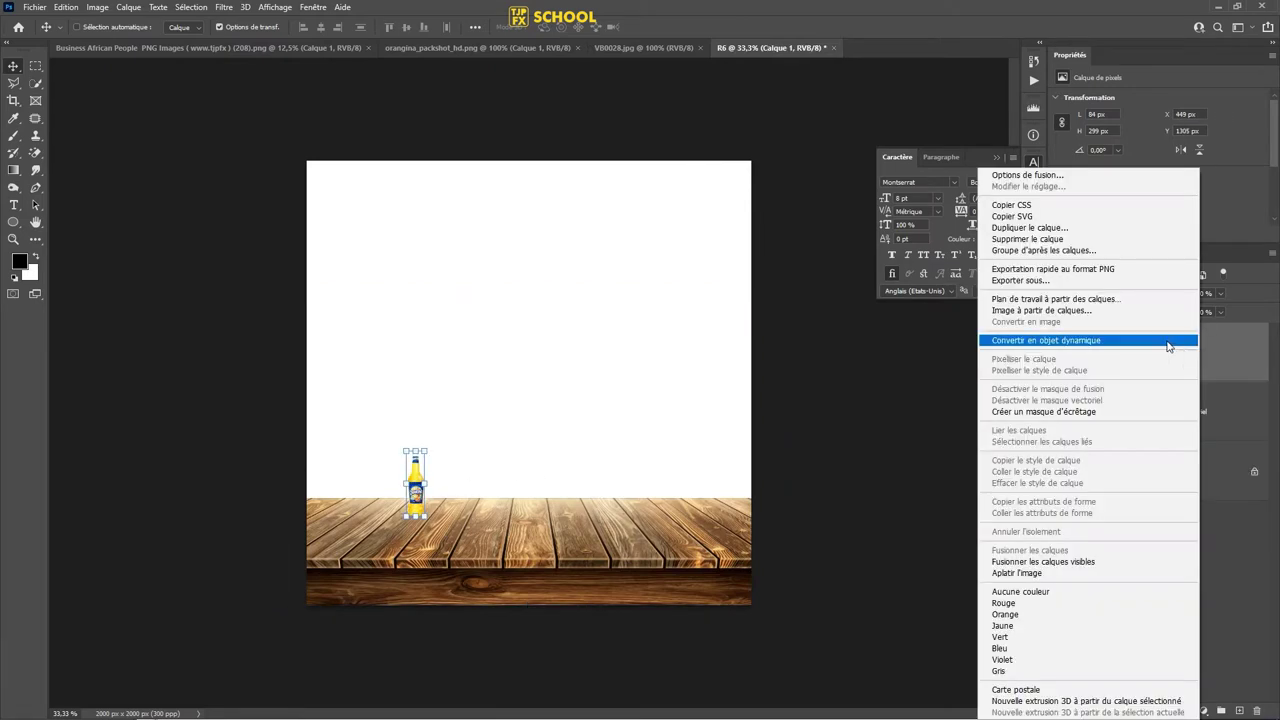
{"action": "left_click", "coordinate": [1167, 340]}
- Bring the larger VB0028.jpg bottle into R6 as Calque 2
{"action": "left_click", "coordinate": [643, 47]}
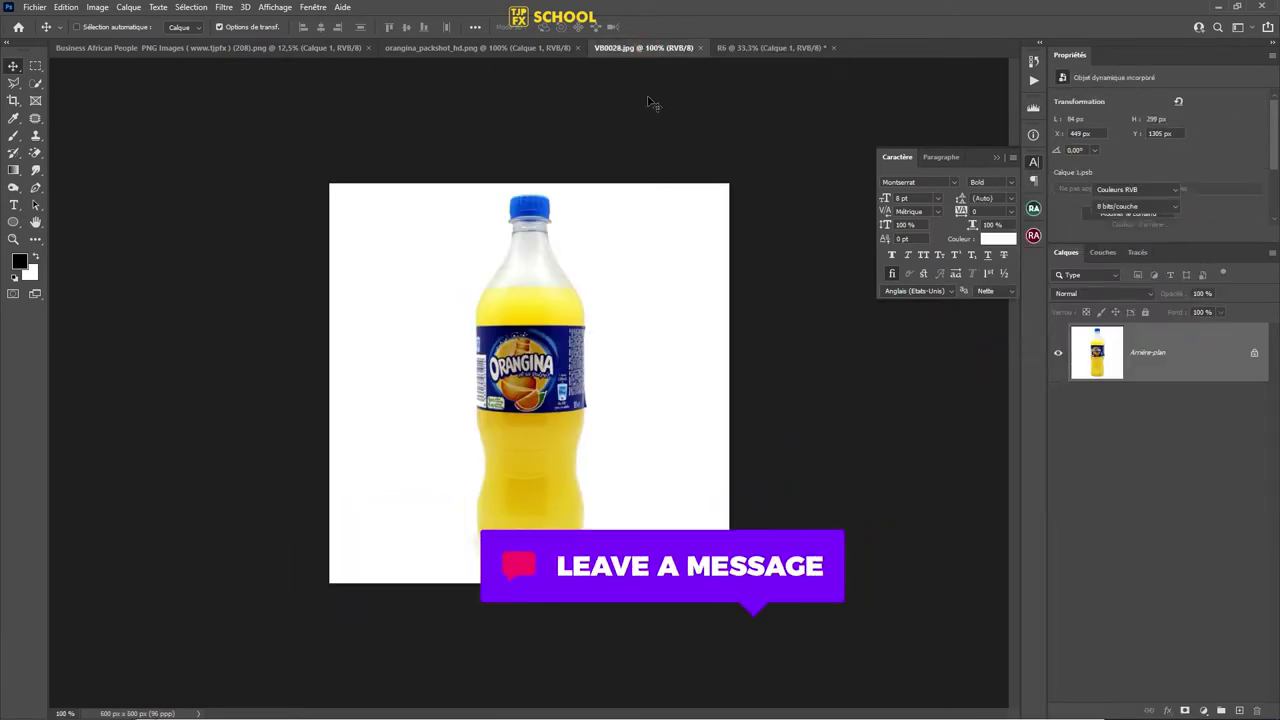
{"action": "left_click_drag", "start_coordinate": [519, 315], "coordinate": [561, 412]}
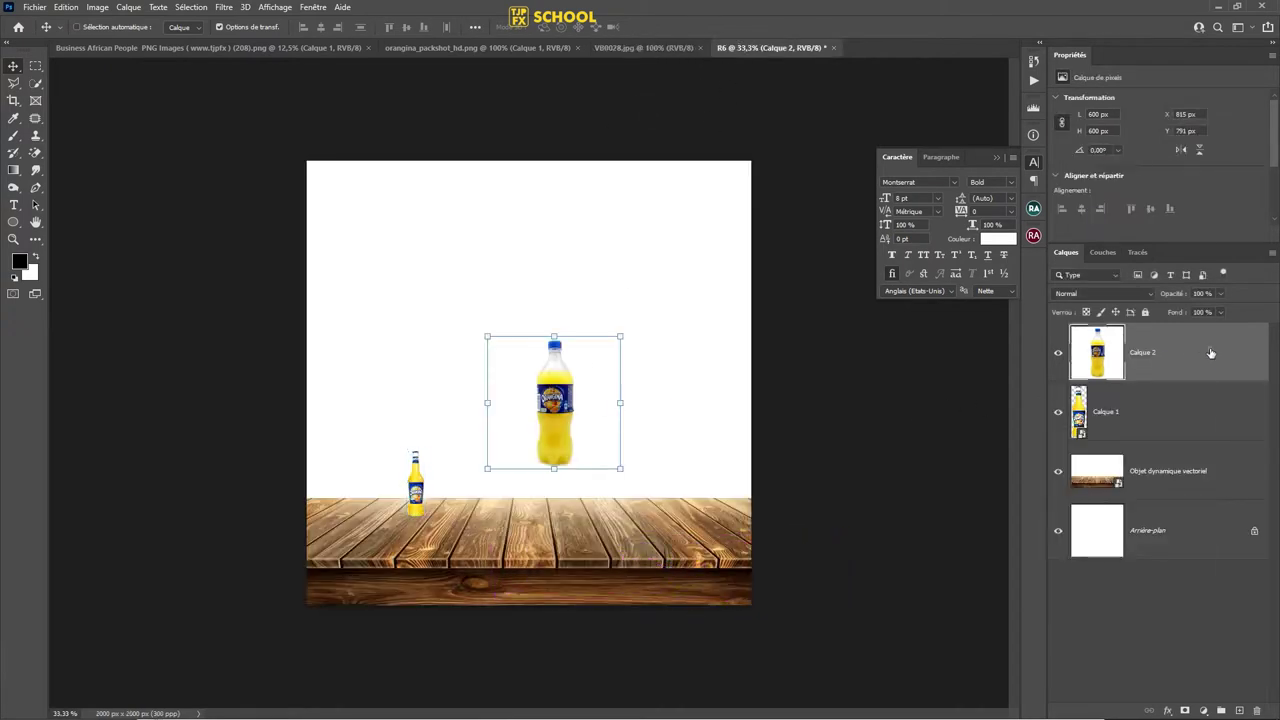
{"action": "right_click", "coordinate": [1210, 353]}
{"action": "left_click", "coordinate": [1243, 366]}
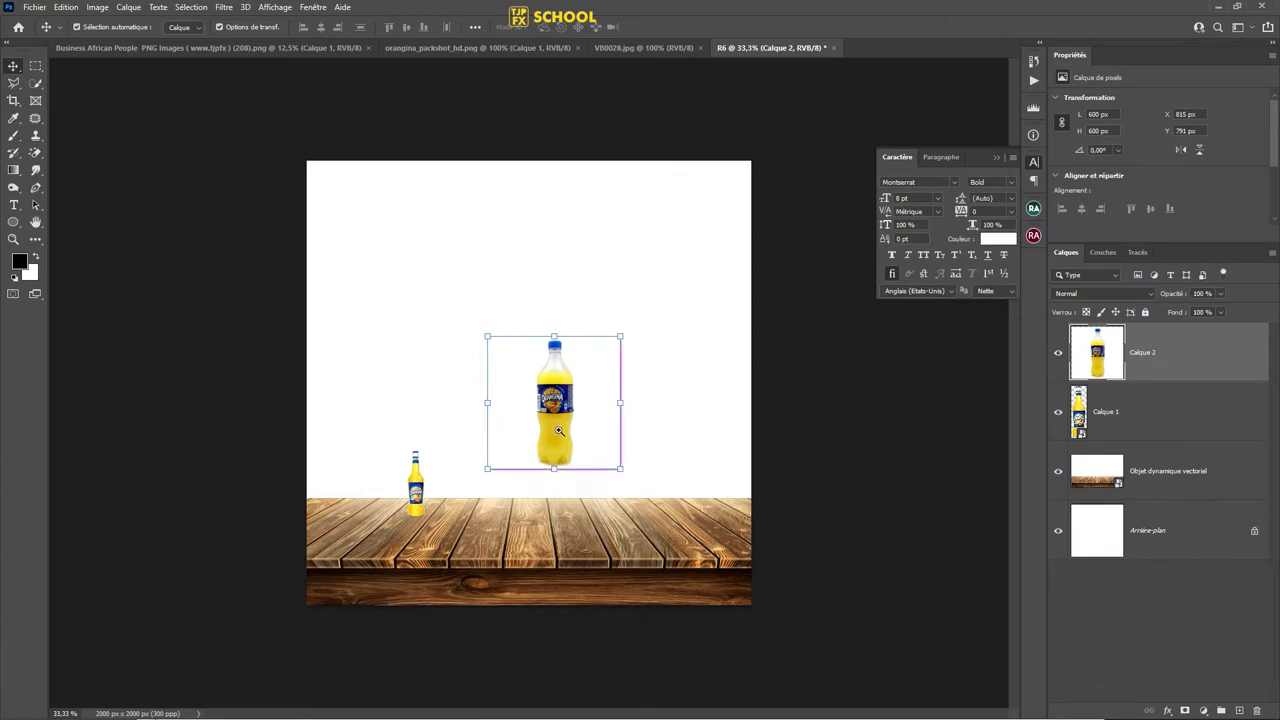
- Shift the large bottle slightly and zoom in on its neck with the Pen tool selected
{"action": "mouse_move", "coordinate": [577, 462]}
{"action": "left_mouse_down"}
{"action": "mouse_move", "coordinate": [598, 484]}
{"action": "mouse_move", "coordinate": [551, 463]}
{"action": "left_mouse_up"}
{"action": "scroll", "coordinate": [573, 497], "scroll_direction": "up", "scroll_amount": 5}
{"action": "scroll", "coordinate": [560, 290], "scroll_direction": "up", "scroll_amount": 2}
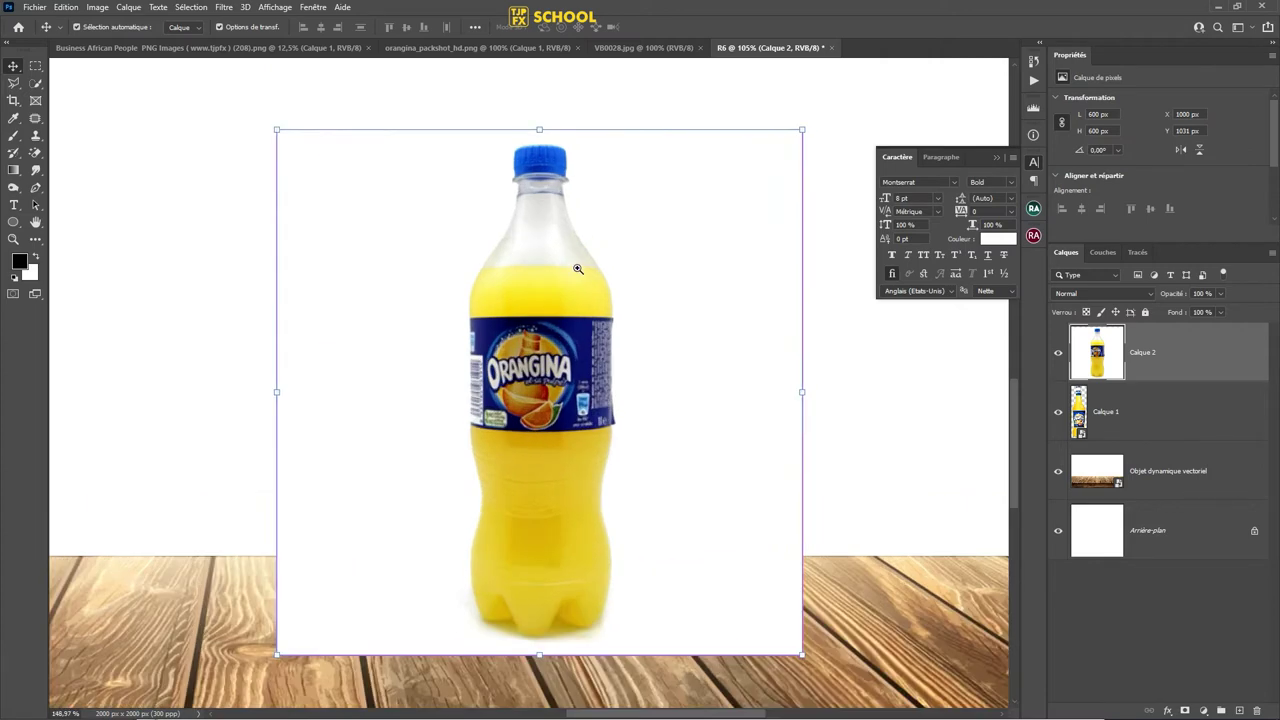
{"action": "scroll", "coordinate": [541, 301], "scroll_direction": "up", "scroll_amount": 3}
{"action": "left_click_drag", "start_coordinate": [541, 301], "coordinate": [541, 464]}
{"action": "left_click_drag", "start_coordinate": [467, 339], "coordinate": [505, 336]}
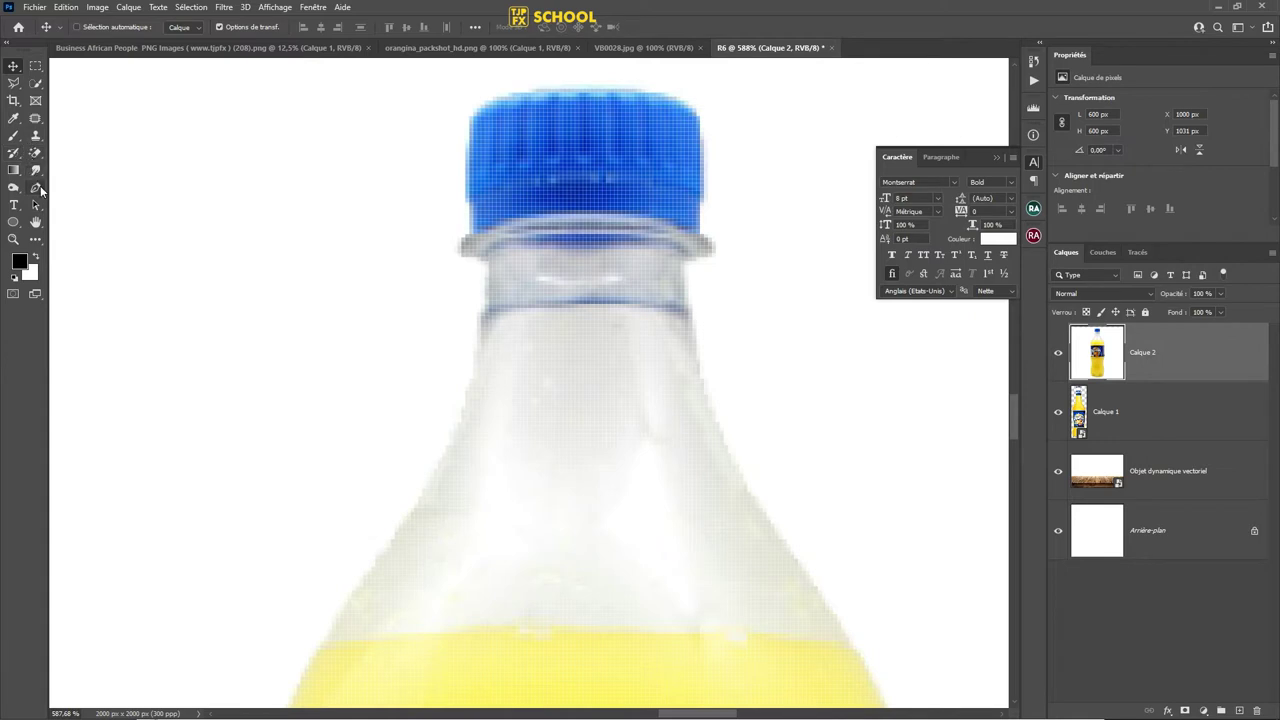
{"action": "left_click", "coordinate": [36, 188]}
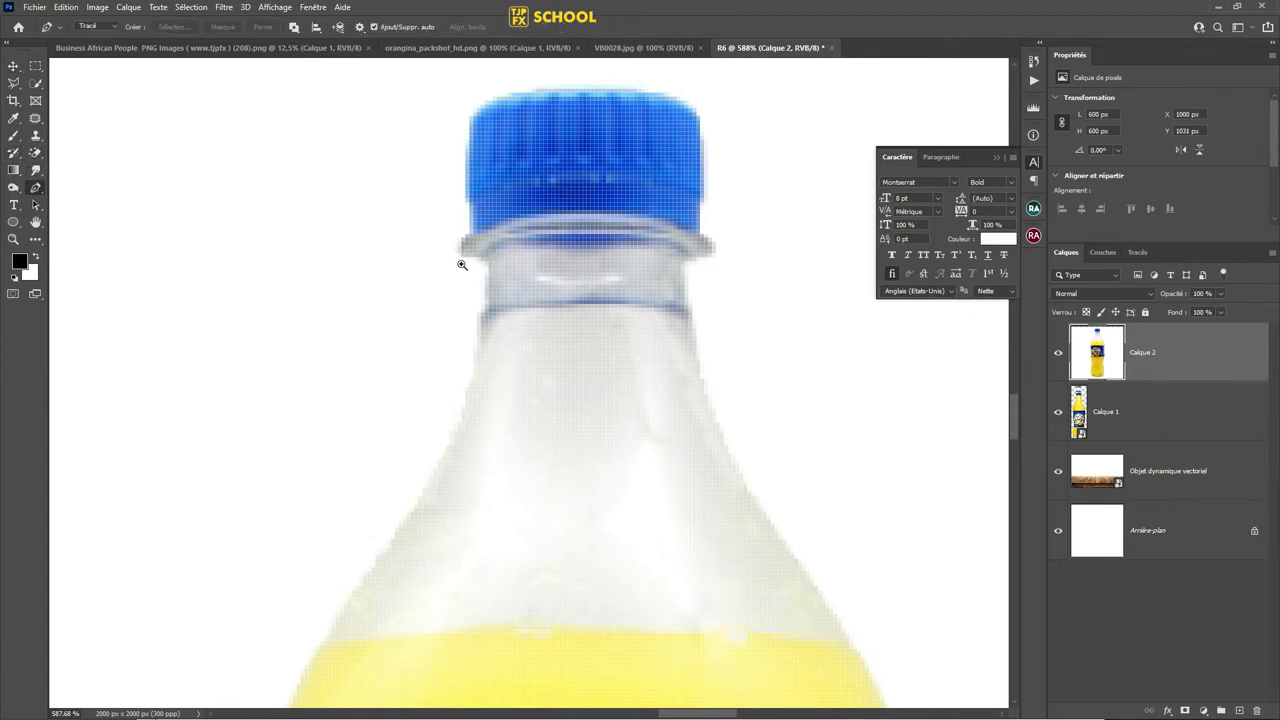
{"action": "left_click_drag", "start_coordinate": [461, 264], "coordinate": [482, 267]}
- Trace the path from the neck around the cap and down the bottle's right edge
{"action": "left_click", "coordinate": [490, 317]}
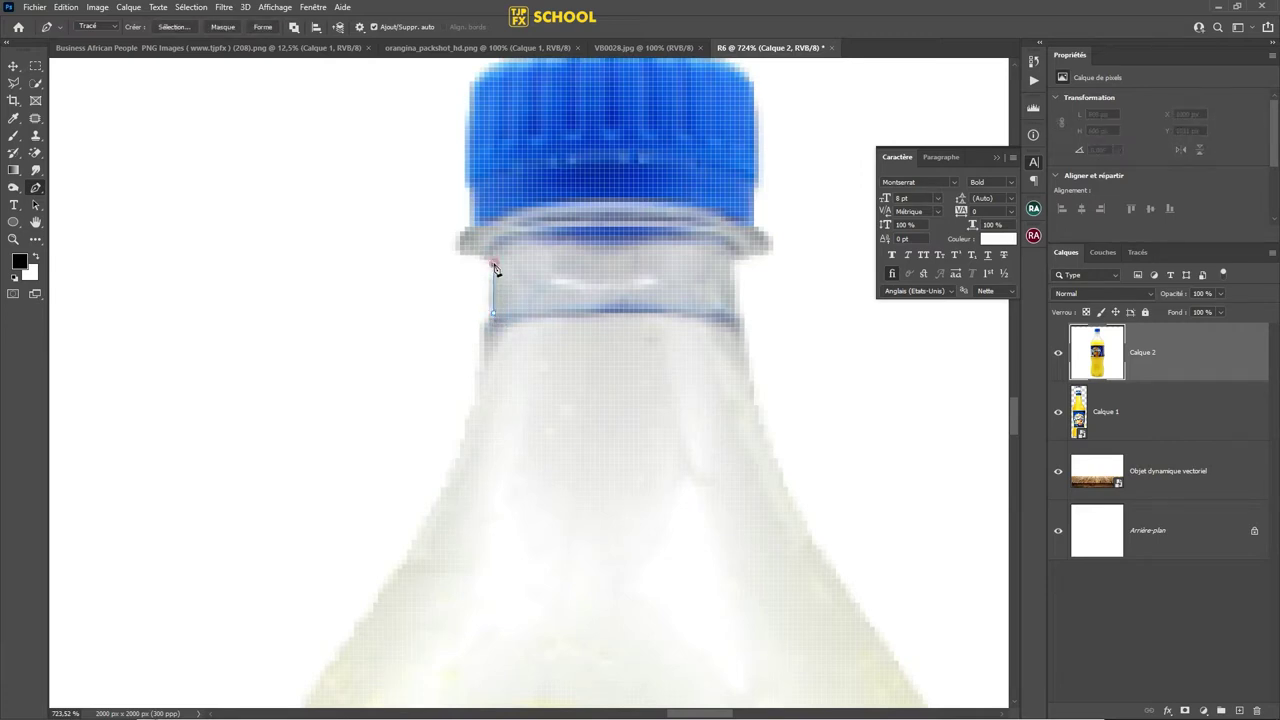
{"action": "left_click", "coordinate": [492, 265]}
{"action": "left_click", "coordinate": [476, 193]}
{"action": "left_click_drag", "start_coordinate": [486, 114], "coordinate": [431, 209]}
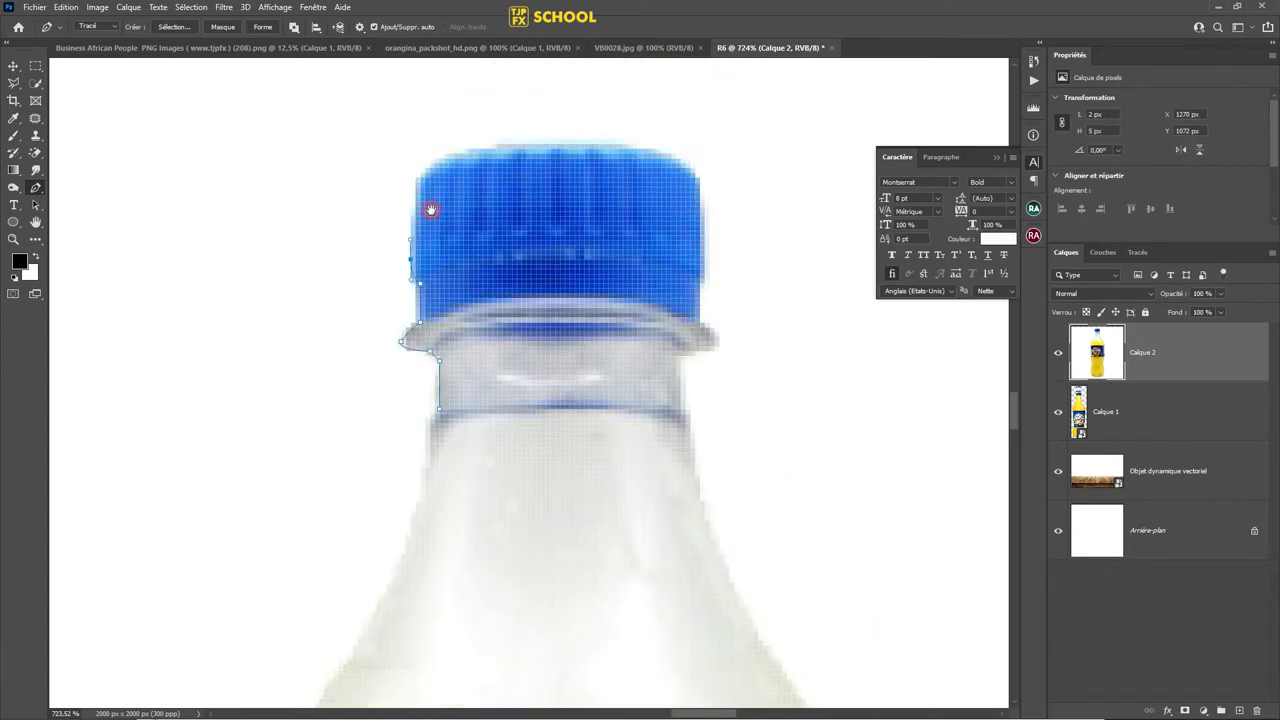
{"action": "left_click", "coordinate": [688, 158]}
{"action": "left_click_drag", "start_coordinate": [702, 324], "coordinate": [672, 236]}
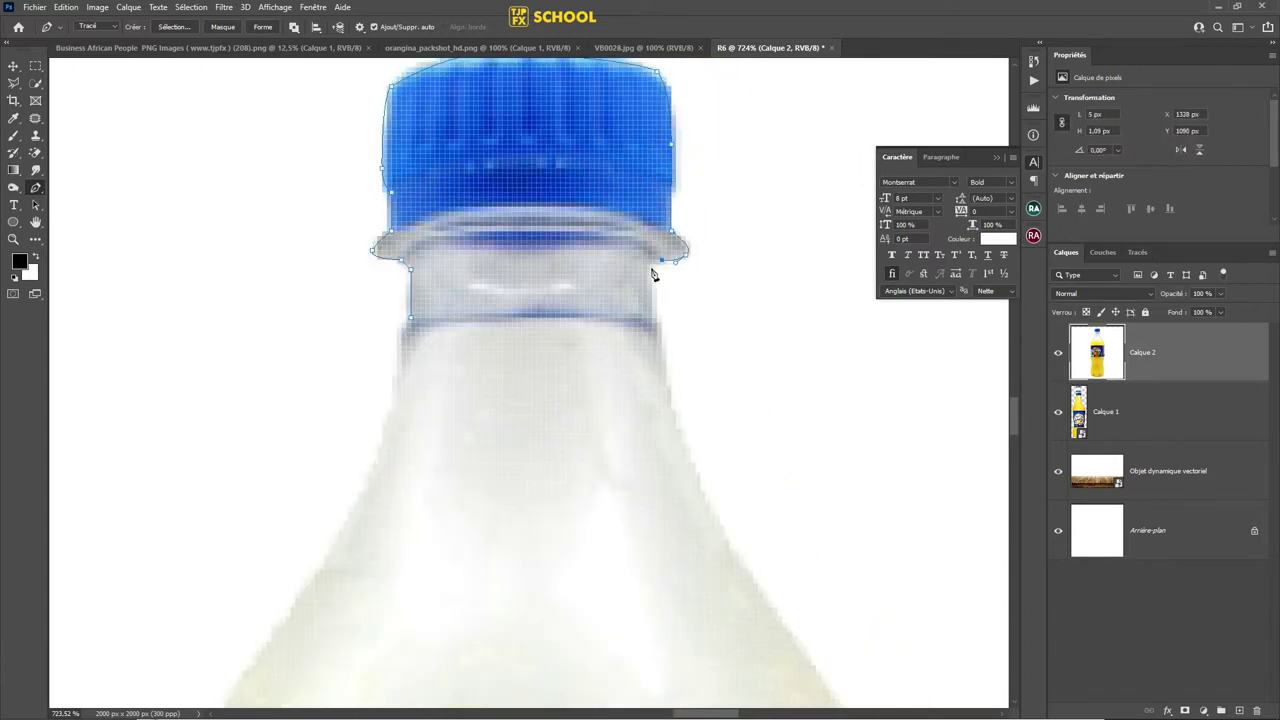
{"action": "left_click_drag", "start_coordinate": [674, 405], "coordinate": [567, 184]}
{"action": "left_click_drag", "start_coordinate": [701, 587], "coordinate": [646, 357]}
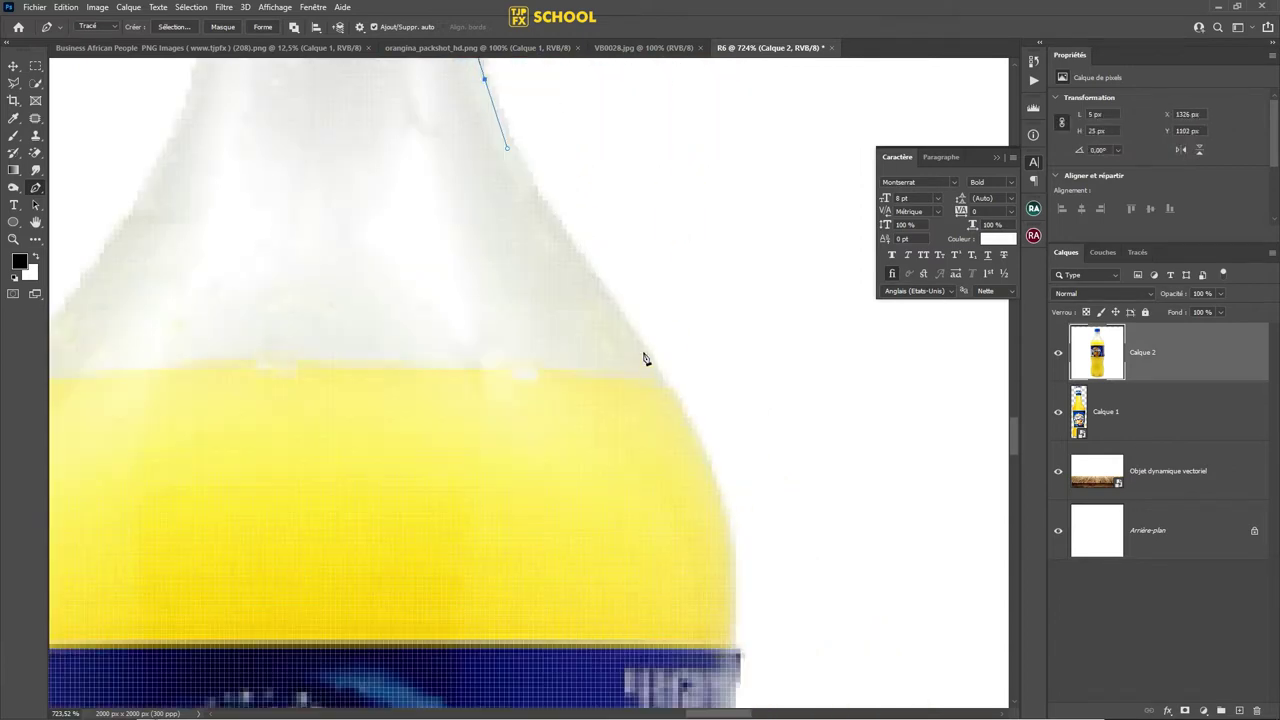
{"action": "left_click", "coordinate": [700, 429]}
{"action": "left_click_drag", "start_coordinate": [700, 429], "coordinate": [668, 300]}
{"action": "left_click_drag", "start_coordinate": [670, 366], "coordinate": [670, 440]}
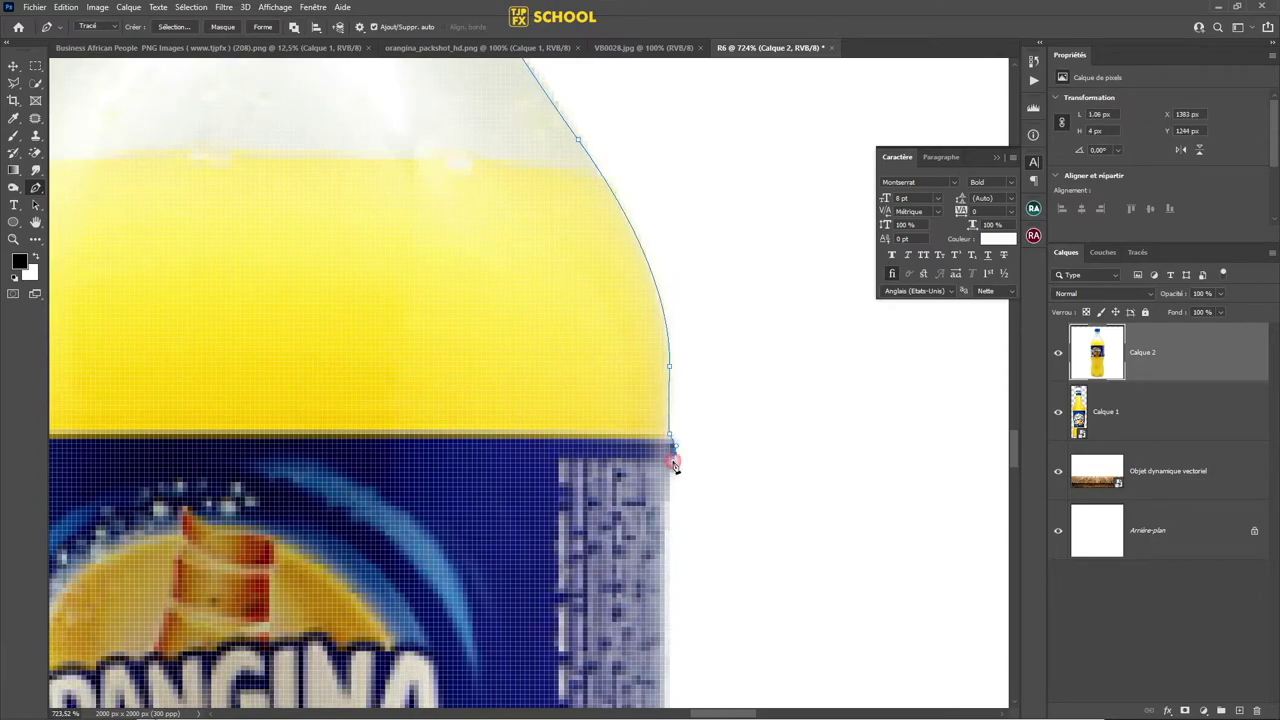
- Continue the path down the lower right edge and around the bottle's base
{"action": "scroll", "coordinate": [675, 465], "scroll_direction": "down", "scroll_amount": 3}
{"action": "scroll", "coordinate": [626, 583], "scroll_direction": "down", "scroll_amount": 5}
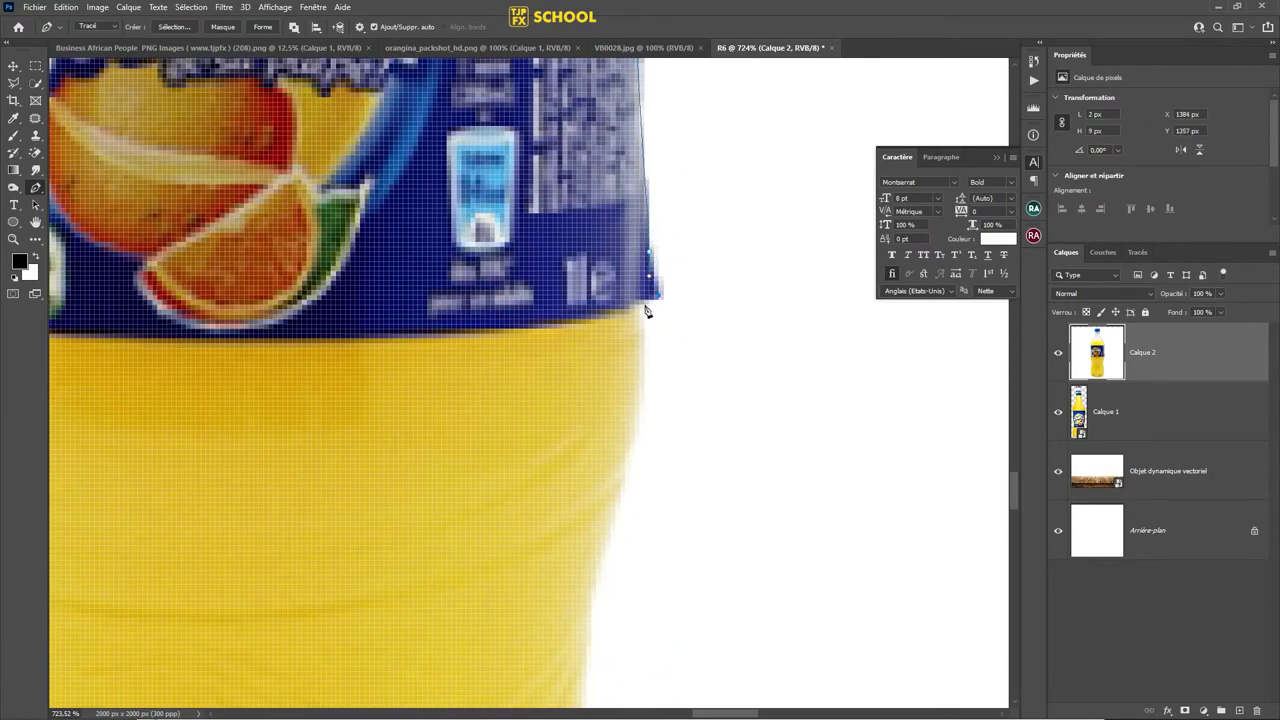
{"action": "scroll", "coordinate": [636, 387], "scroll_direction": "down", "scroll_amount": 3}
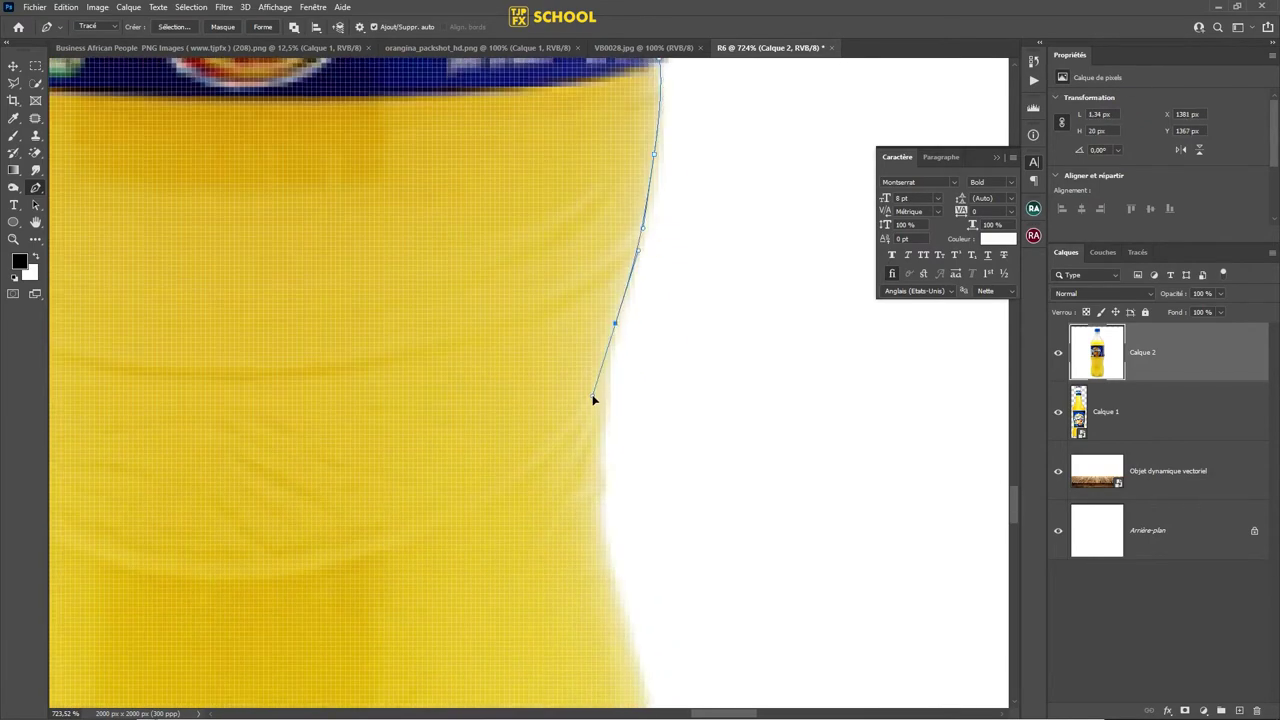
{"action": "left_click_drag", "start_coordinate": [612, 333], "coordinate": [598, 423]}
{"action": "left_click_drag", "start_coordinate": [606, 537], "coordinate": [603, 503]}
{"action": "scroll", "coordinate": [603, 503], "scroll_direction": "down", "scroll_amount": 3}
{"action": "left_click_drag", "start_coordinate": [543, 443], "coordinate": [534, 391]}
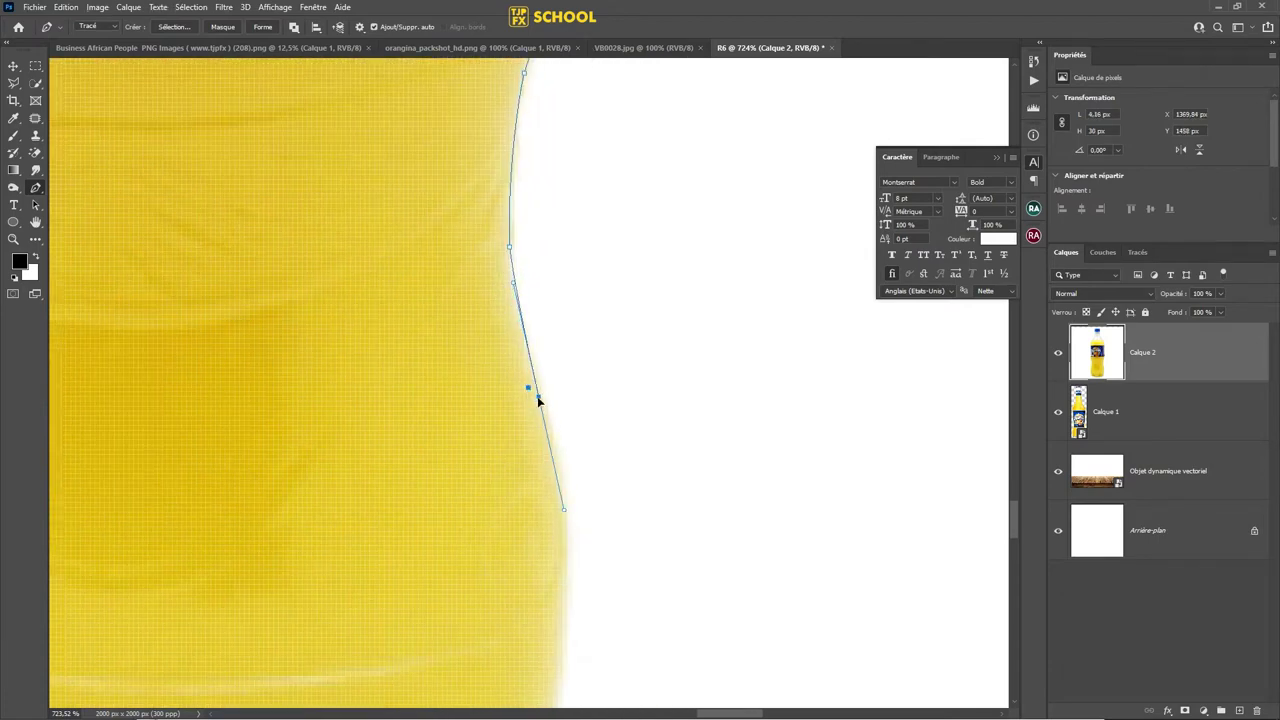
{"action": "scroll", "coordinate": [623, 480], "scroll_direction": "down", "scroll_amount": 3}
{"action": "left_click_drag", "start_coordinate": [618, 468], "coordinate": [588, 602]}
{"action": "scroll", "coordinate": [587, 602], "scroll_direction": "down", "scroll_amount": 5}
{"action": "left_click_drag", "start_coordinate": [609, 419], "coordinate": [576, 452]}
{"action": "scroll", "coordinate": [668, 430], "scroll_direction": "left", "scroll_amount": 3}
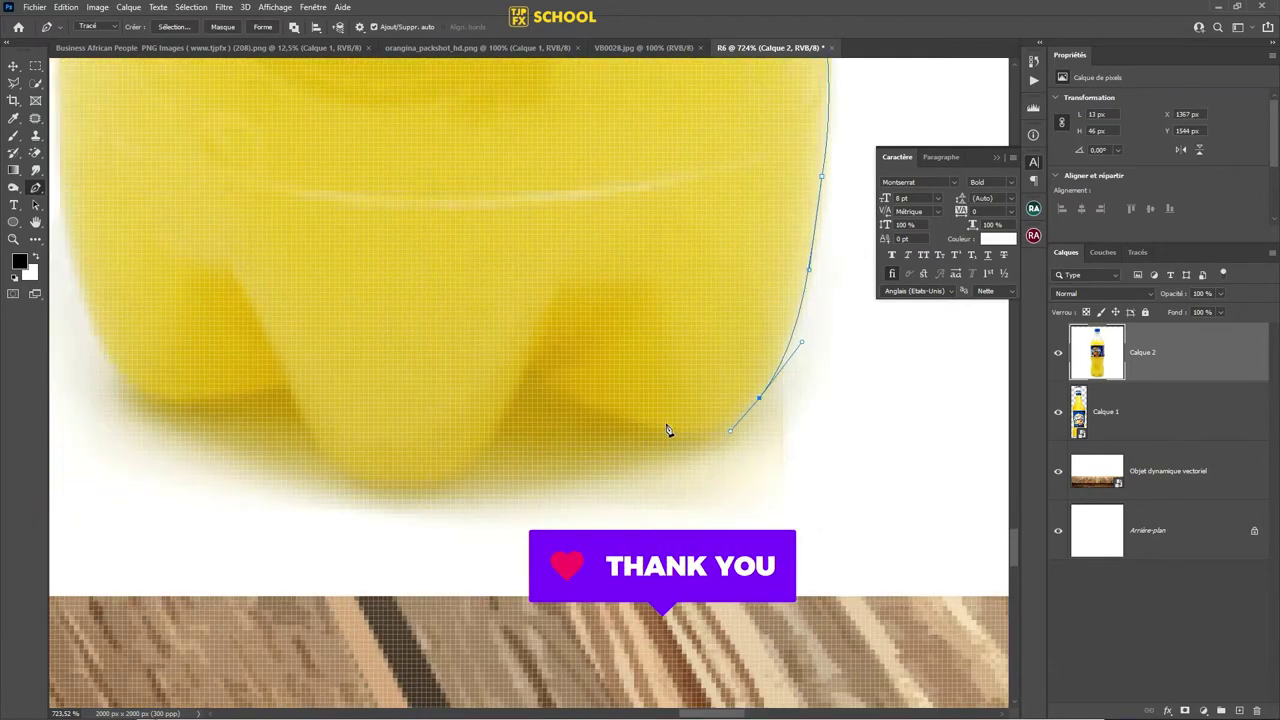
{"action": "left_click_drag", "start_coordinate": [649, 428], "coordinate": [612, 421]}
{"action": "left_click_drag", "start_coordinate": [546, 383], "coordinate": [516, 398]}
{"action": "left_click", "coordinate": [483, 451]}
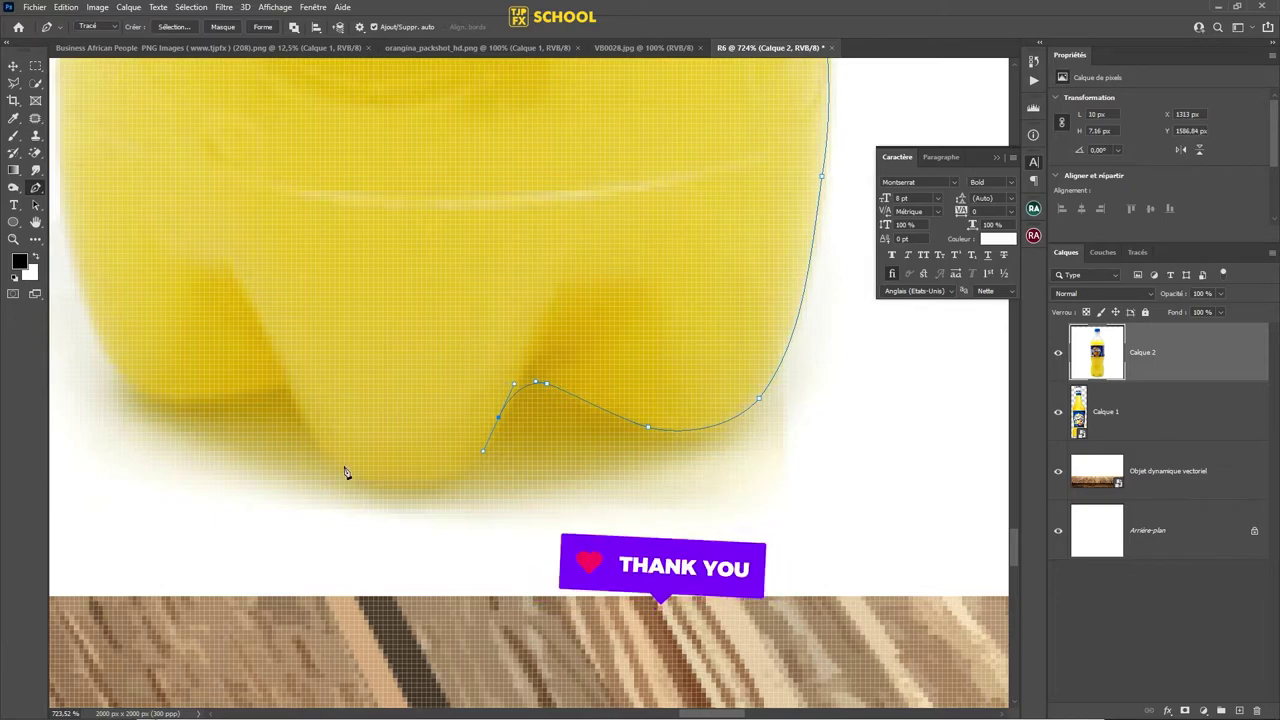
{"action": "left_click_drag", "start_coordinate": [334, 461], "coordinate": [218, 412]}
{"action": "left_click", "coordinate": [286, 381]}
- Trace up the bottle's left edge and close the path at the neck
{"action": "scroll", "coordinate": [330, 415], "scroll_direction": "left", "scroll_amount": 3}
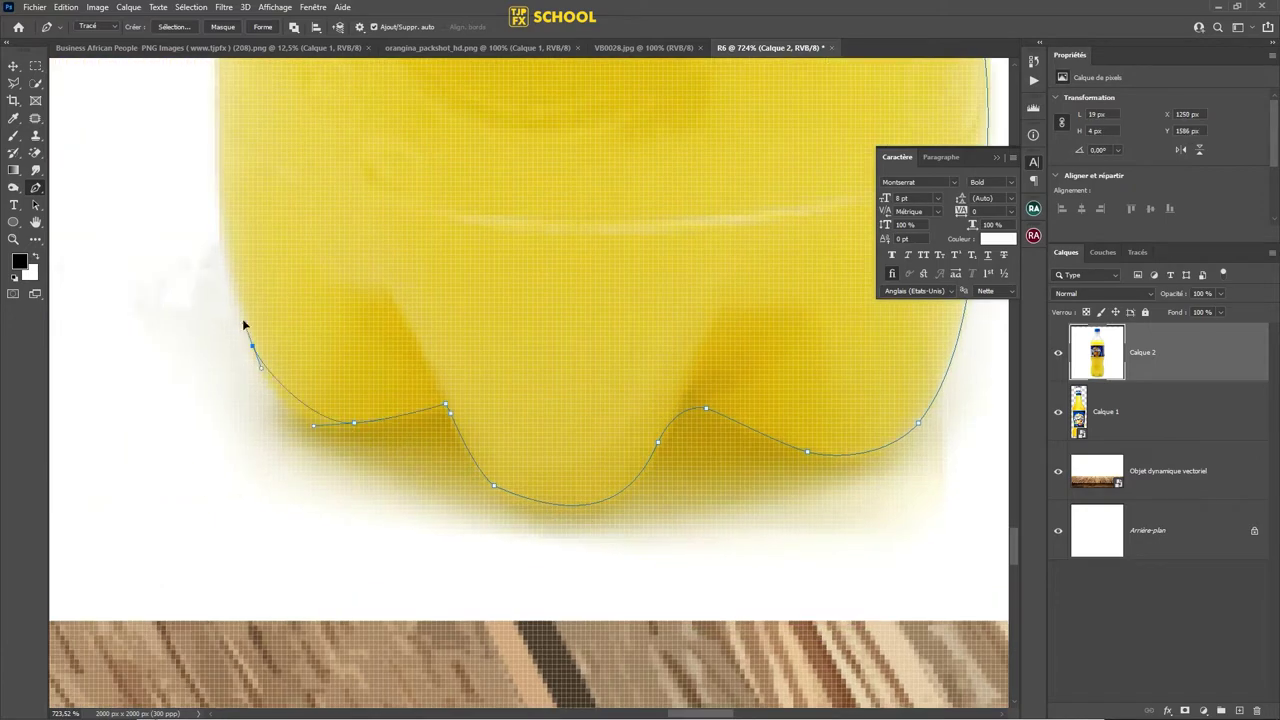
{"action": "scroll", "coordinate": [243, 325], "scroll_direction": "up", "scroll_amount": 2}
{"action": "scroll", "coordinate": [214, 329], "scroll_direction": "up", "scroll_amount": 5}
{"action": "left_click_drag", "start_coordinate": [188, 336], "coordinate": [220, 229]}
{"action": "scroll", "coordinate": [243, 329], "scroll_direction": "up", "scroll_amount": 1}
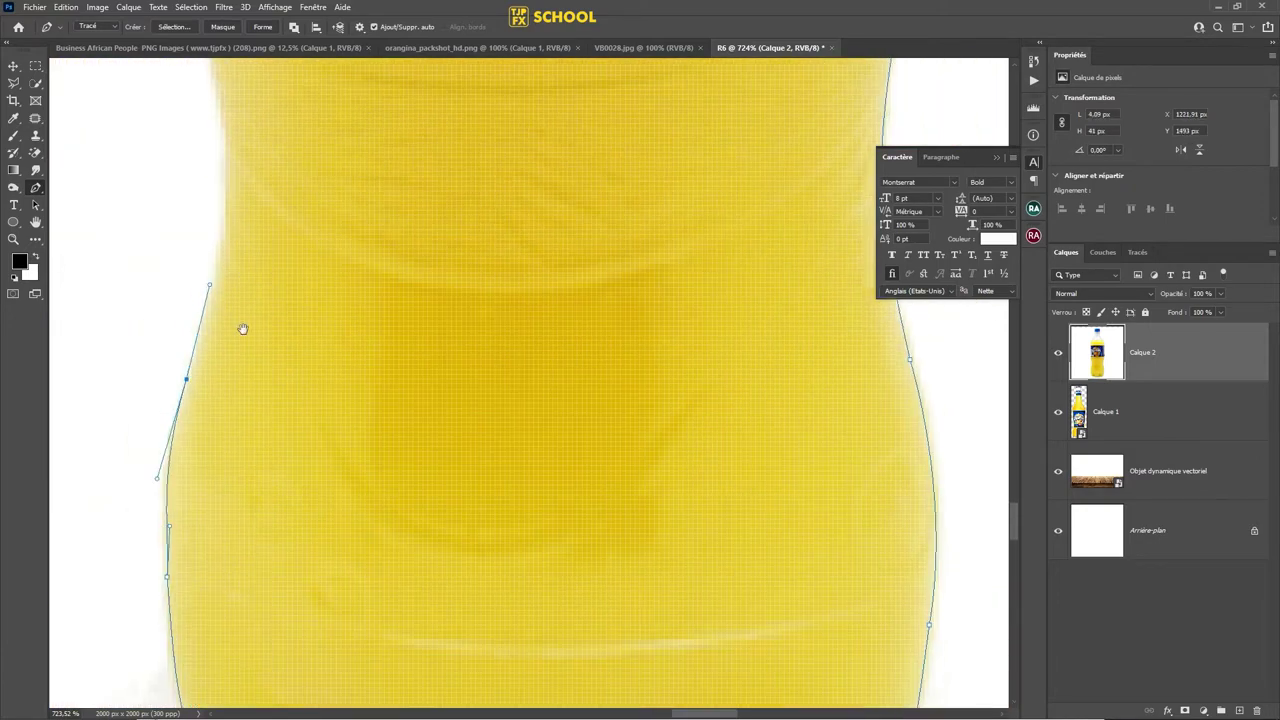
{"action": "scroll", "coordinate": [235, 300], "scroll_direction": "up", "scroll_amount": 3}
{"action": "scroll", "coordinate": [225, 280], "scroll_direction": "up", "scroll_amount": 3}
{"action": "scroll", "coordinate": [225, 280], "scroll_direction": "up", "scroll_amount": 3}
{"action": "scroll", "coordinate": [232, 278], "scroll_direction": "up", "scroll_amount": 3}
{"action": "left_click", "coordinate": [231, 272]}
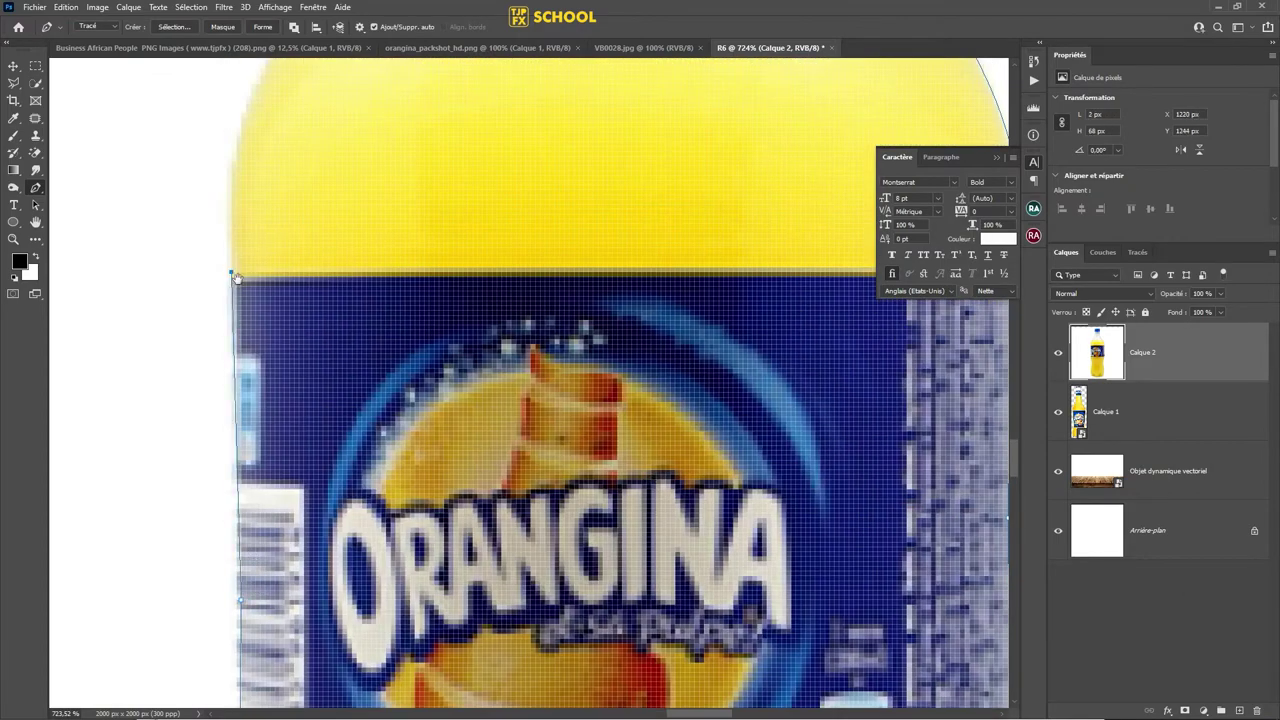
{"action": "scroll", "coordinate": [260, 250], "scroll_direction": "up", "scroll_amount": 3}
{"action": "left_click", "coordinate": [280, 248]}
{"action": "scroll", "coordinate": [331, 200], "scroll_direction": "up", "scroll_amount": 4}
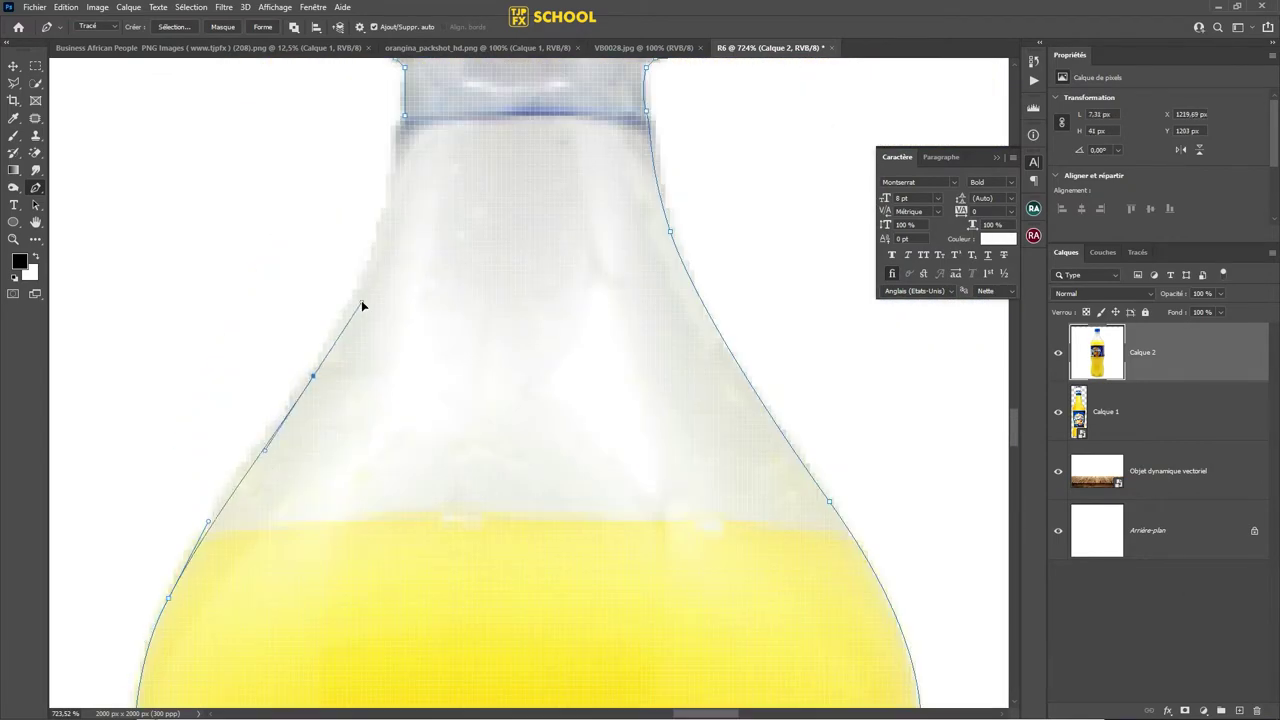
{"action": "left_click", "coordinate": [402, 136]}
{"action": "key", "text": "ctrl+0"}
- Make a selection from the bottle path and mask it, then undo the mask
{"action": "right_click", "coordinate": [543, 320]}
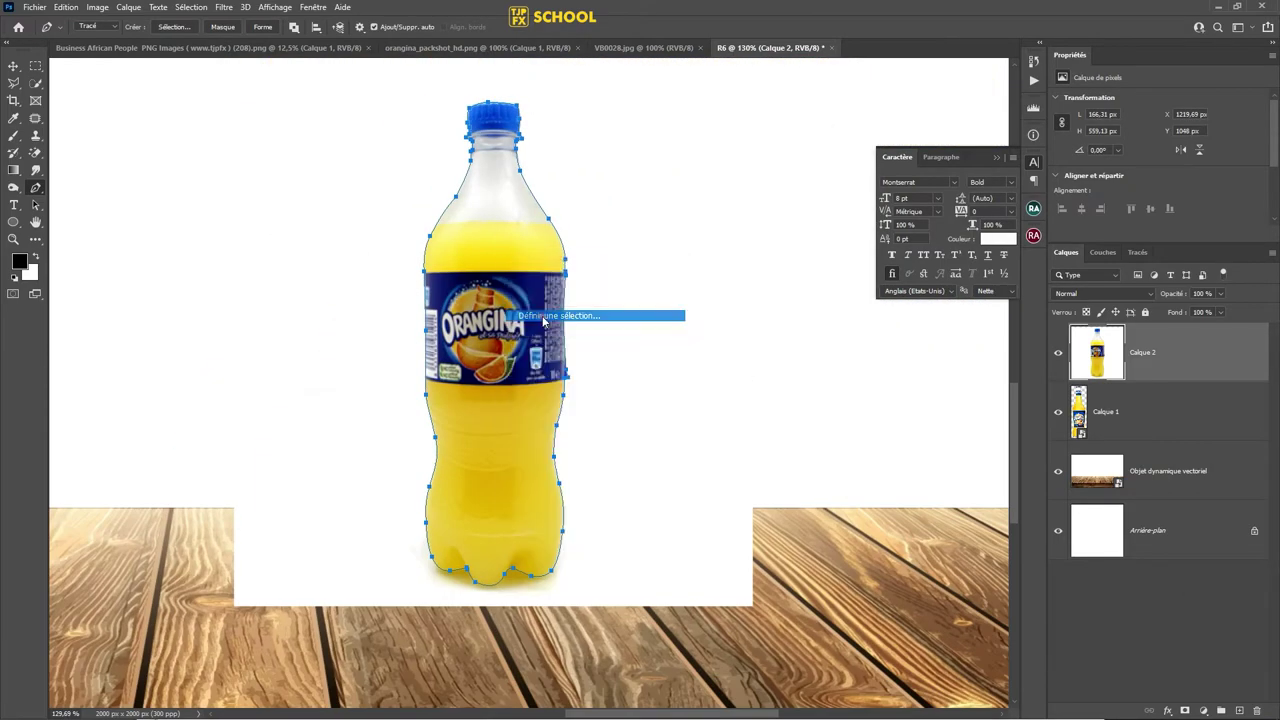
{"action": "right_click", "coordinate": [544, 321]}
{"action": "left_click", "coordinate": [544, 316]}
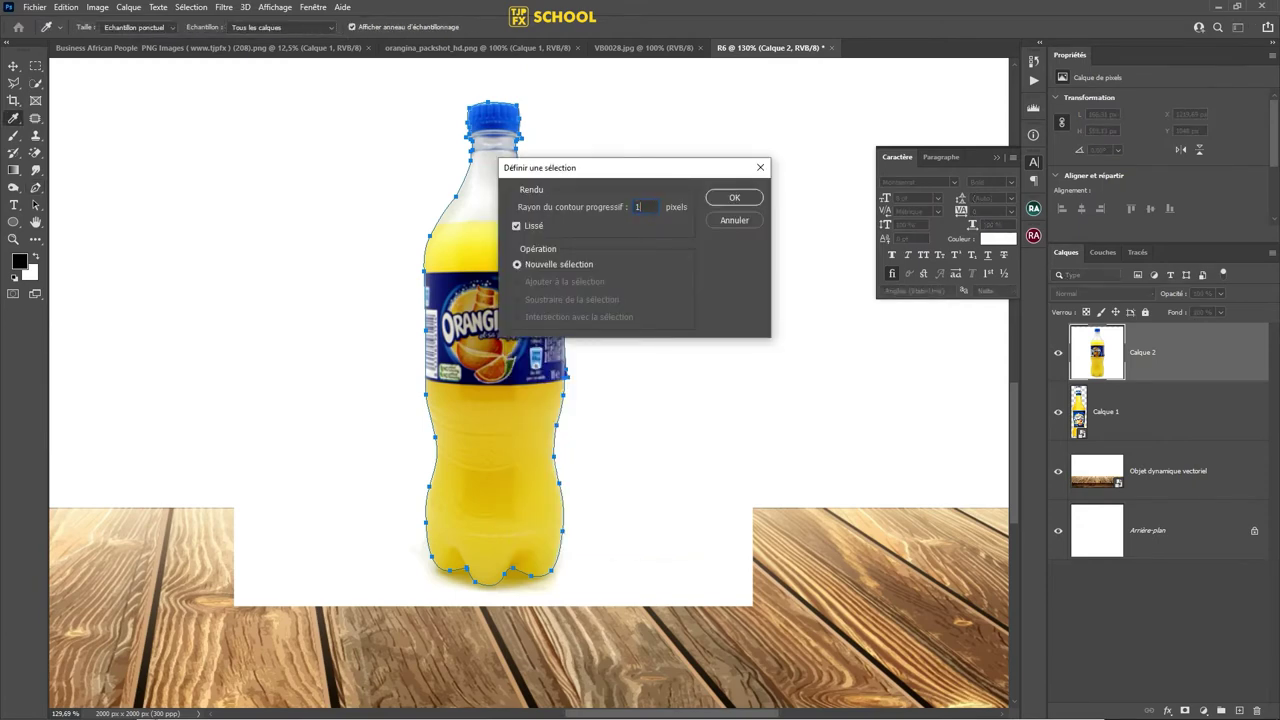
{"action": "key", "text": "Return"}
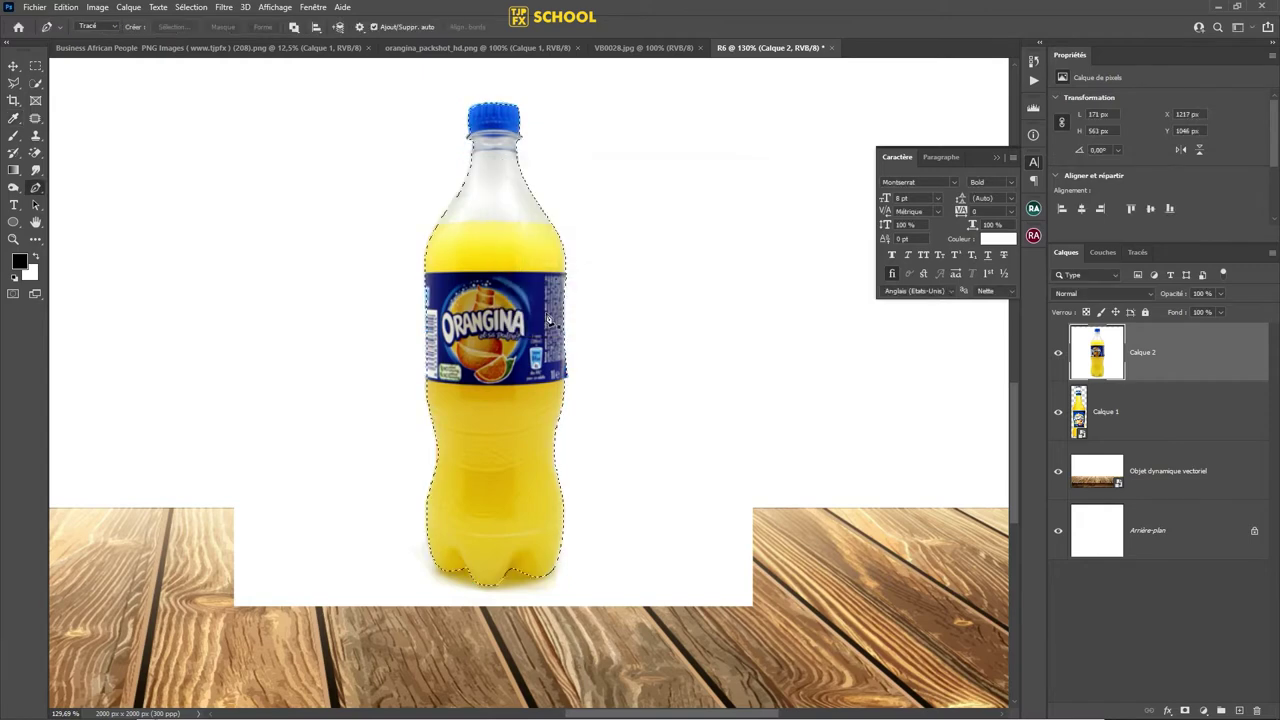
{"action": "left_click", "coordinate": [1186, 710]}
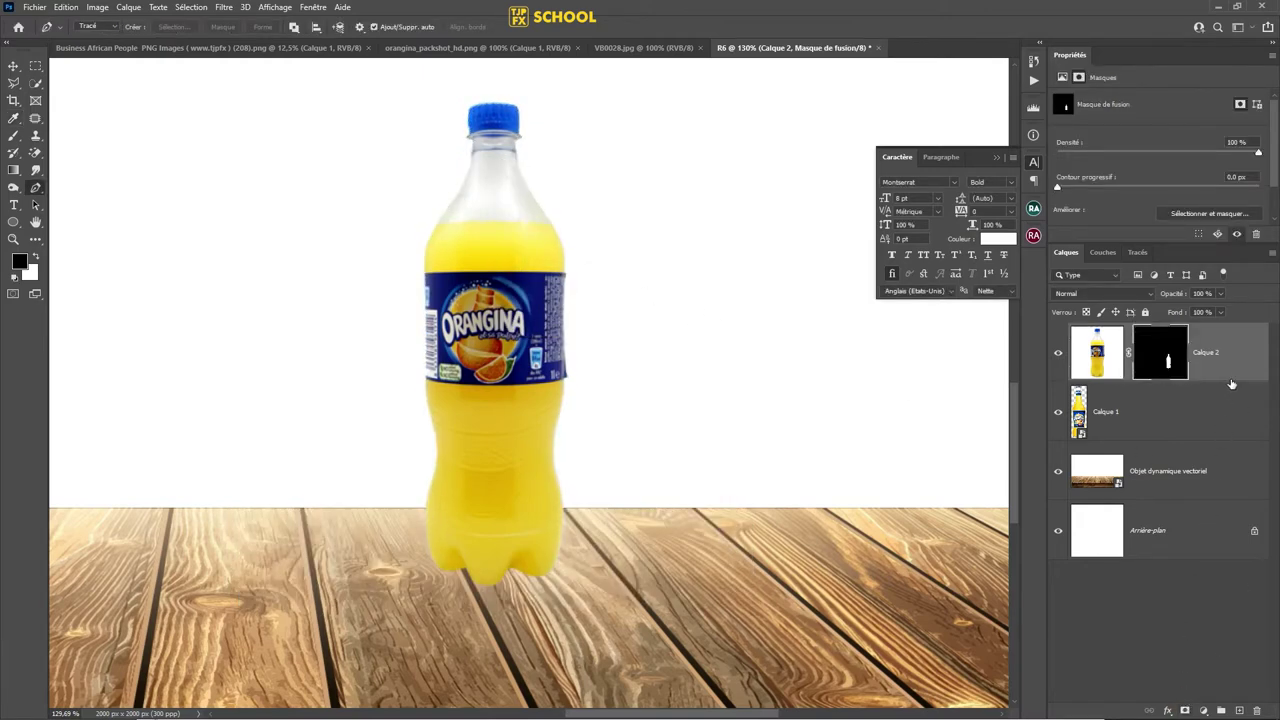
{"action": "key", "text": "ctrl+z"}
{"action": "key", "text": "ctrl+z"}
- Remake the 0.3 px feathered selection from the path and add a layer mask to Calque 2
{"action": "right_click", "coordinate": [545, 281]}
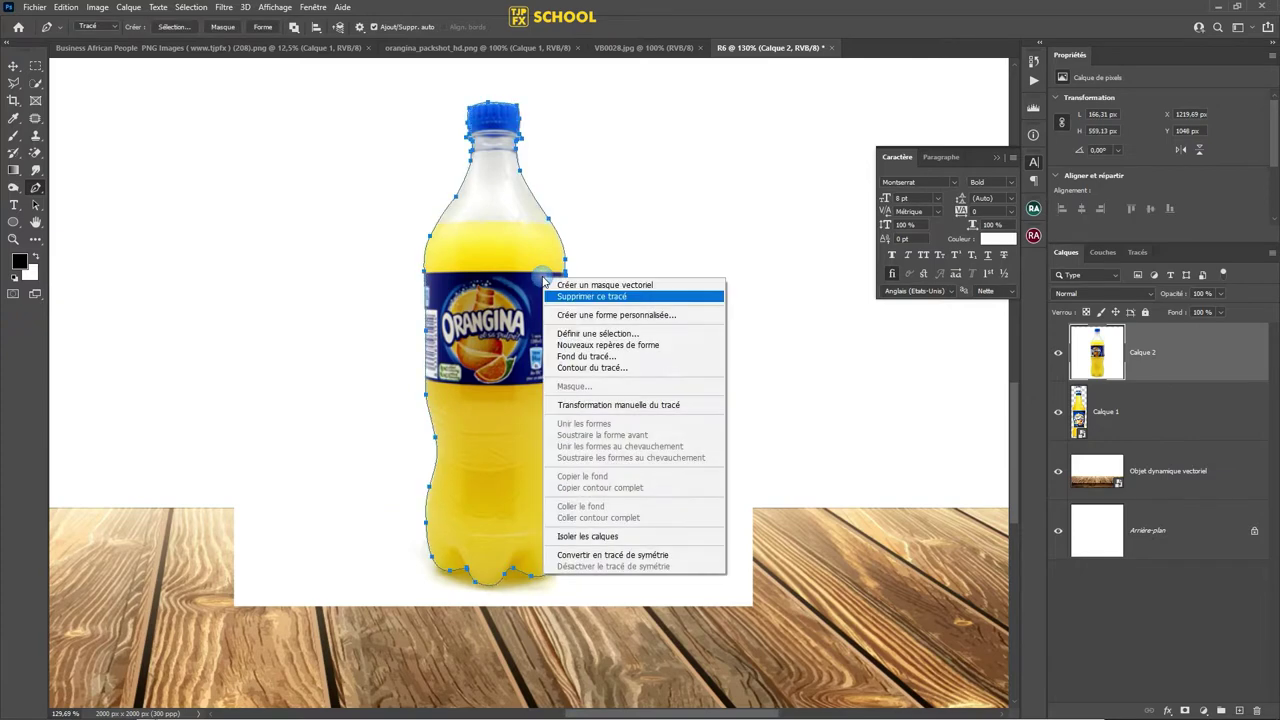
{"action": "left_click", "coordinate": [600, 333]}
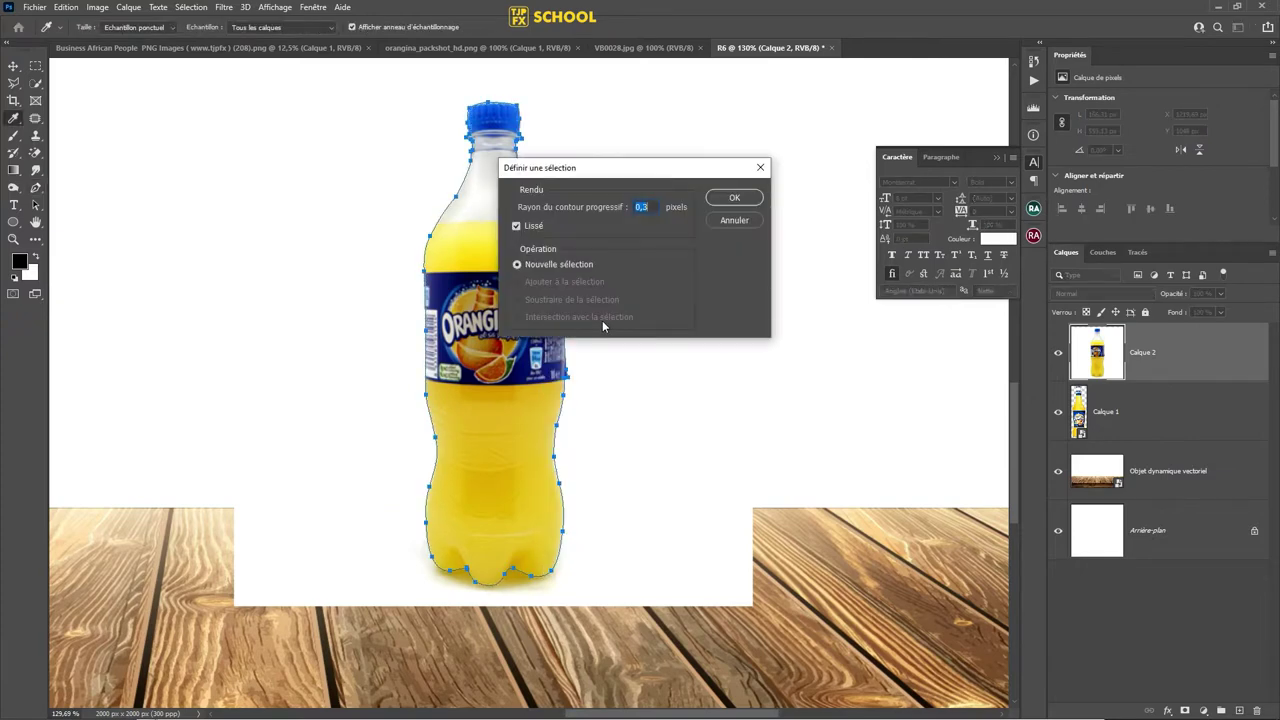
{"action": "key", "text": "Return"}
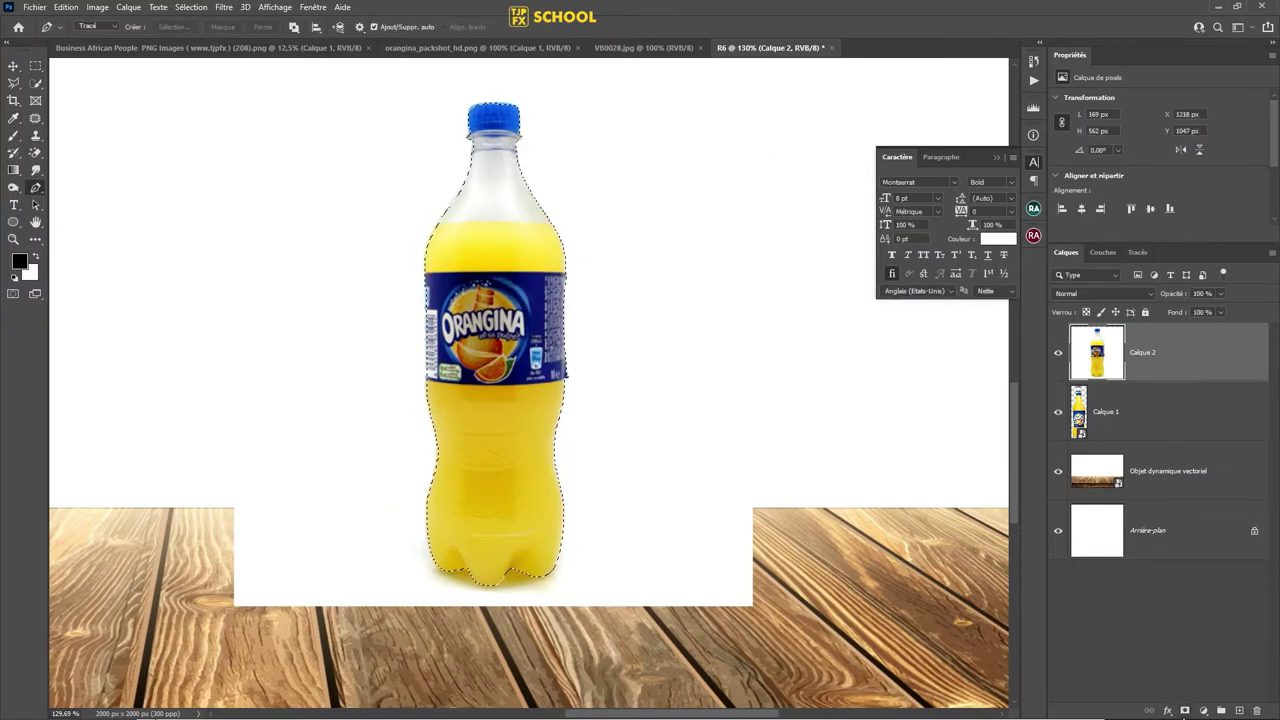
{"action": "left_click", "coordinate": [1184, 710]}
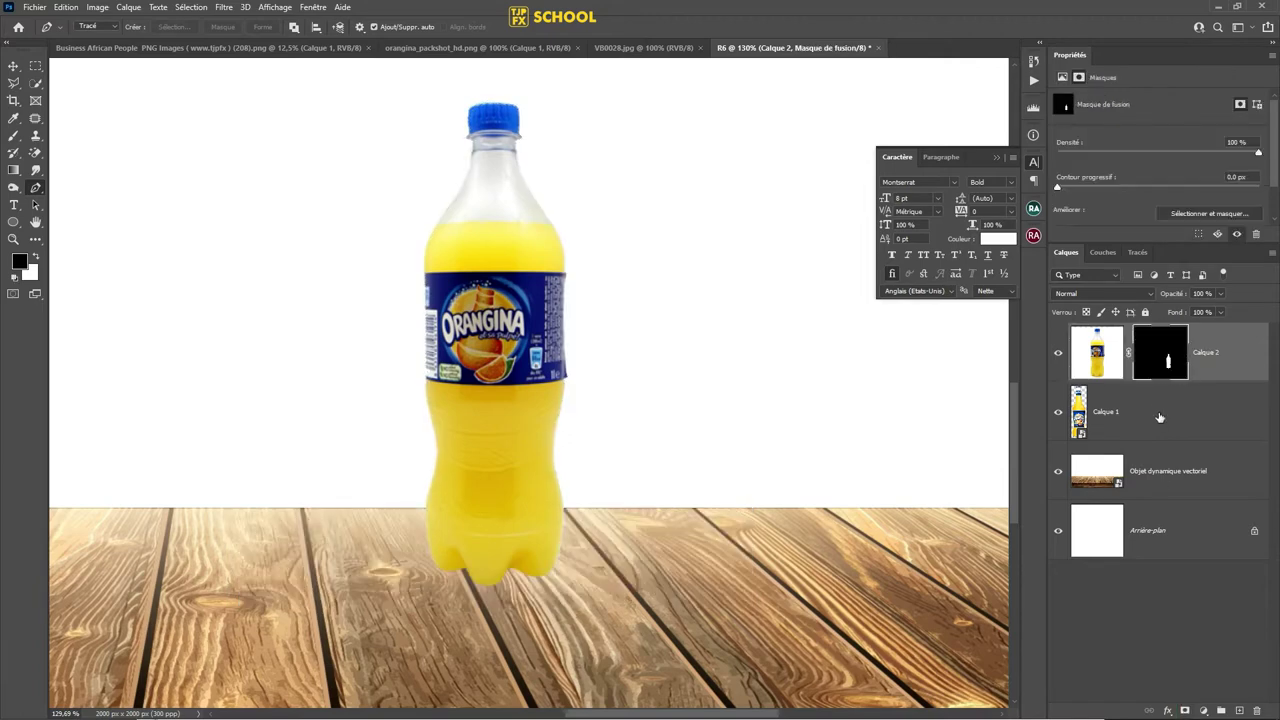
- Convert the masked bottle layer to a smart object and save R6.psd
{"action": "right_click", "coordinate": [1211, 353]}
{"action": "left_click", "coordinate": [1100, 338]}
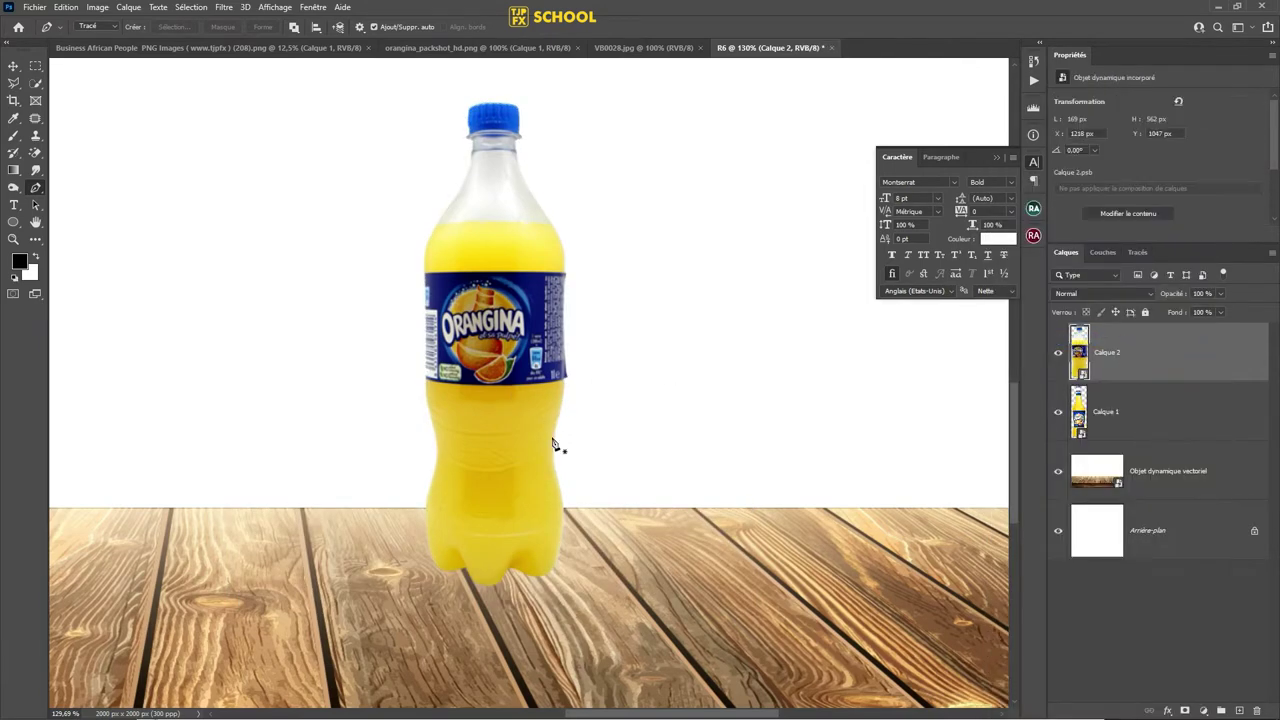
{"action": "scroll", "coordinate": [555, 445], "scroll_direction": "down", "scroll_amount": 3}
{"action": "key", "text": "v"}
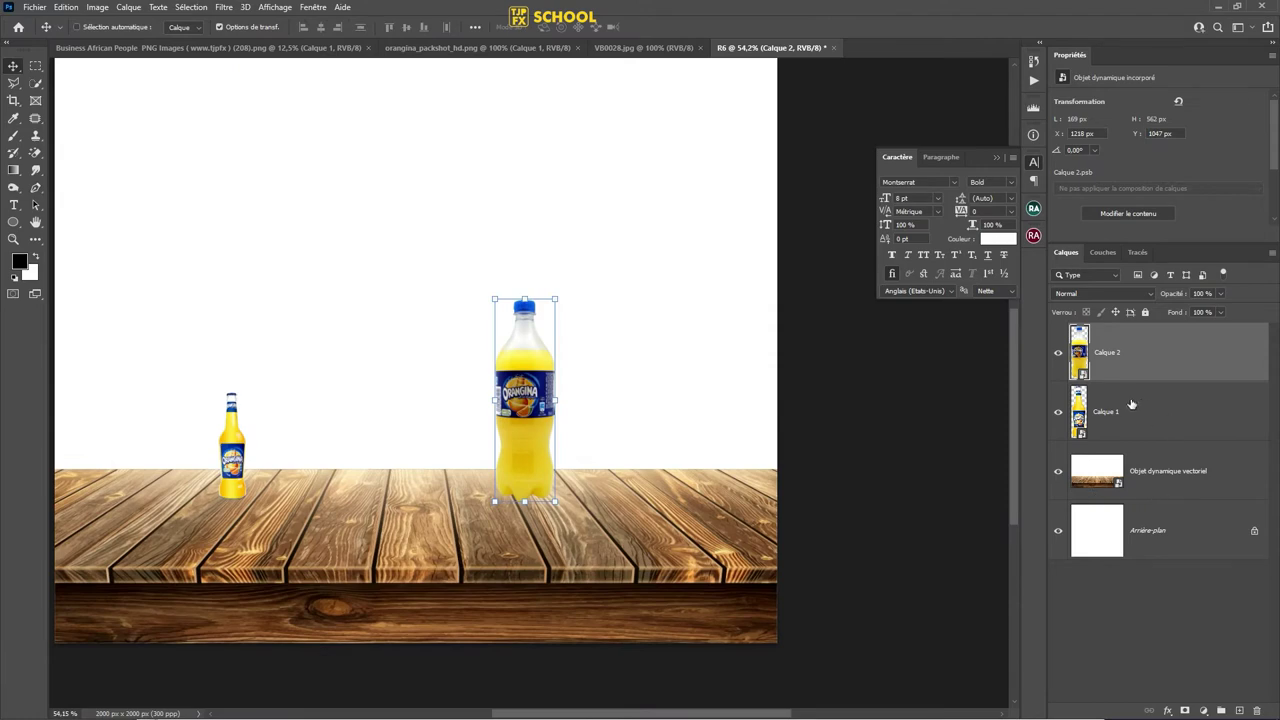
{"action": "scroll", "coordinate": [551, 438], "scroll_direction": "down", "scroll_amount": 2}
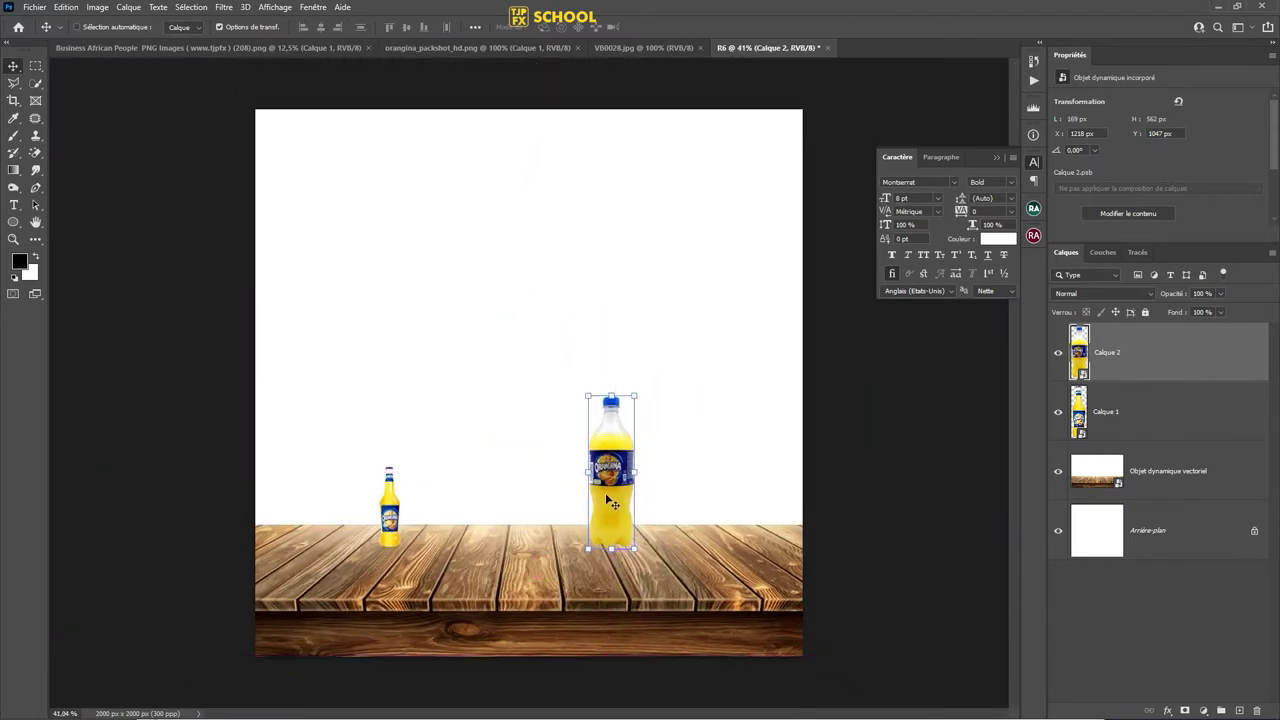
{"action": "key", "text": "ctrl+s"}
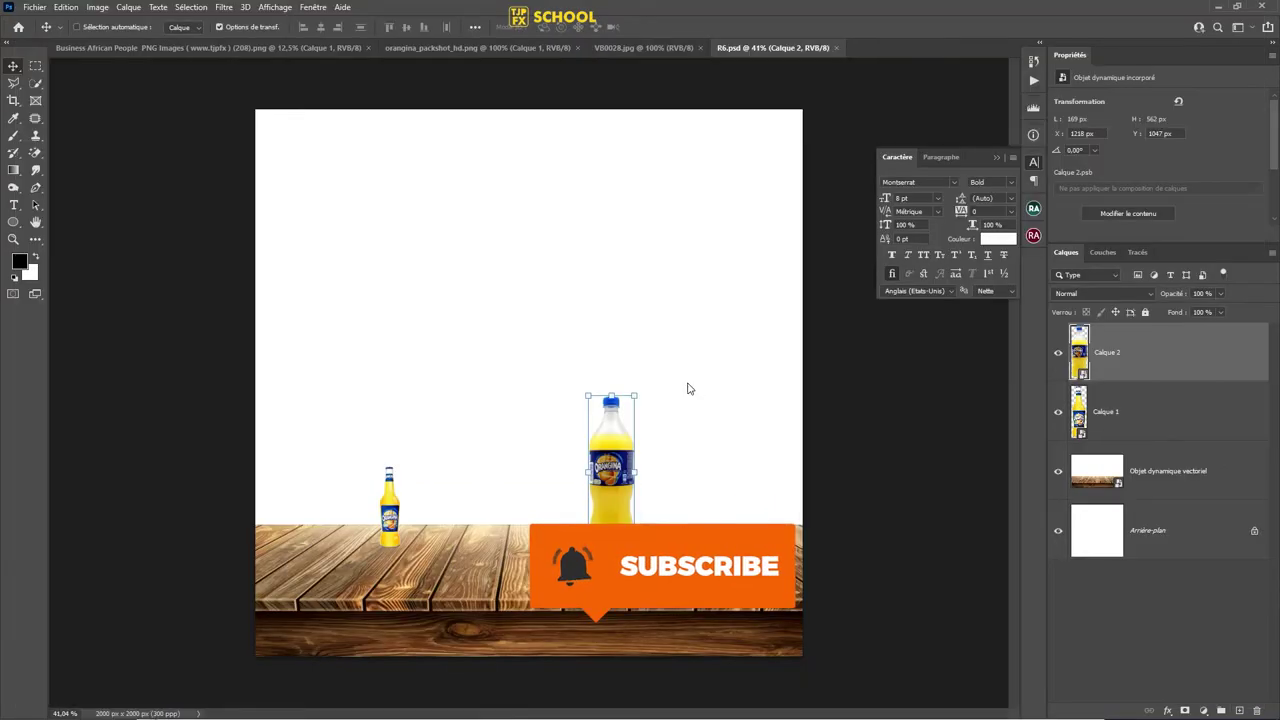
- Copy the surprised woman from Business African People into R6 as Calque 3, below the table layer
{"action": "left_click", "coordinate": [230, 47]}
{"action": "left_click_drag", "start_coordinate": [620, 190], "coordinate": [568, 362]}
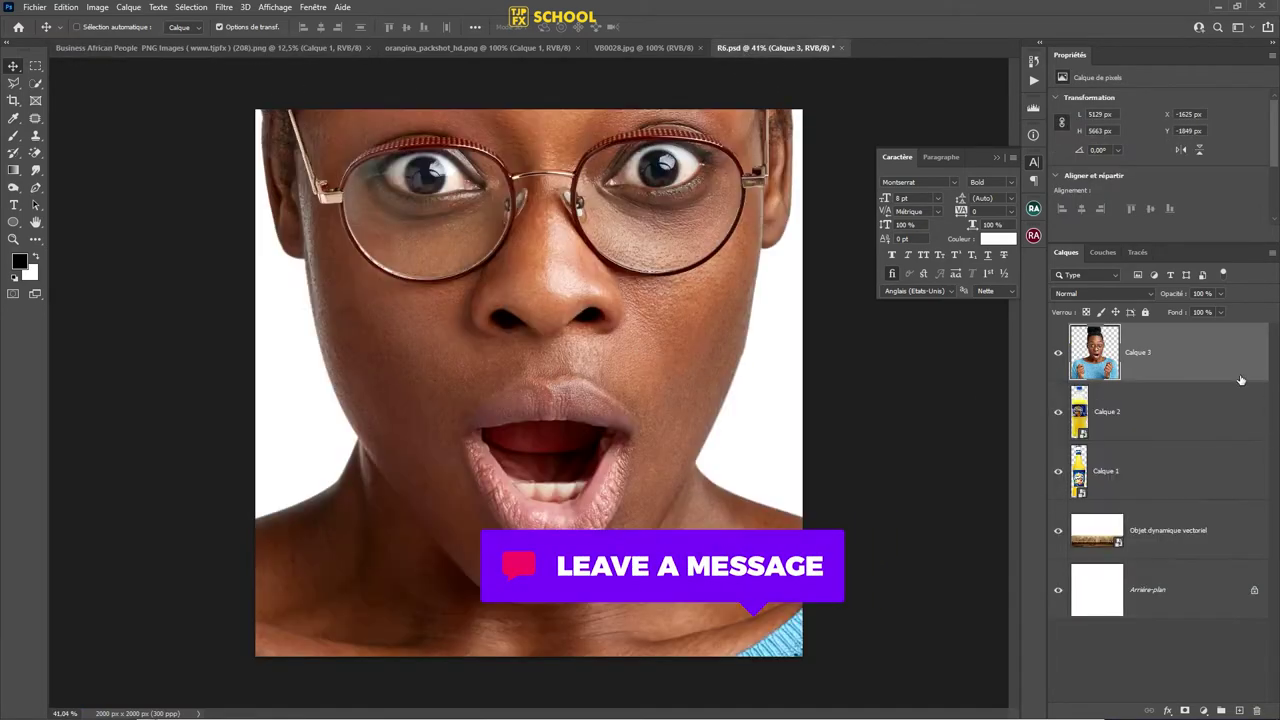
{"action": "left_click_drag", "start_coordinate": [1240, 380], "coordinate": [1234, 542]}
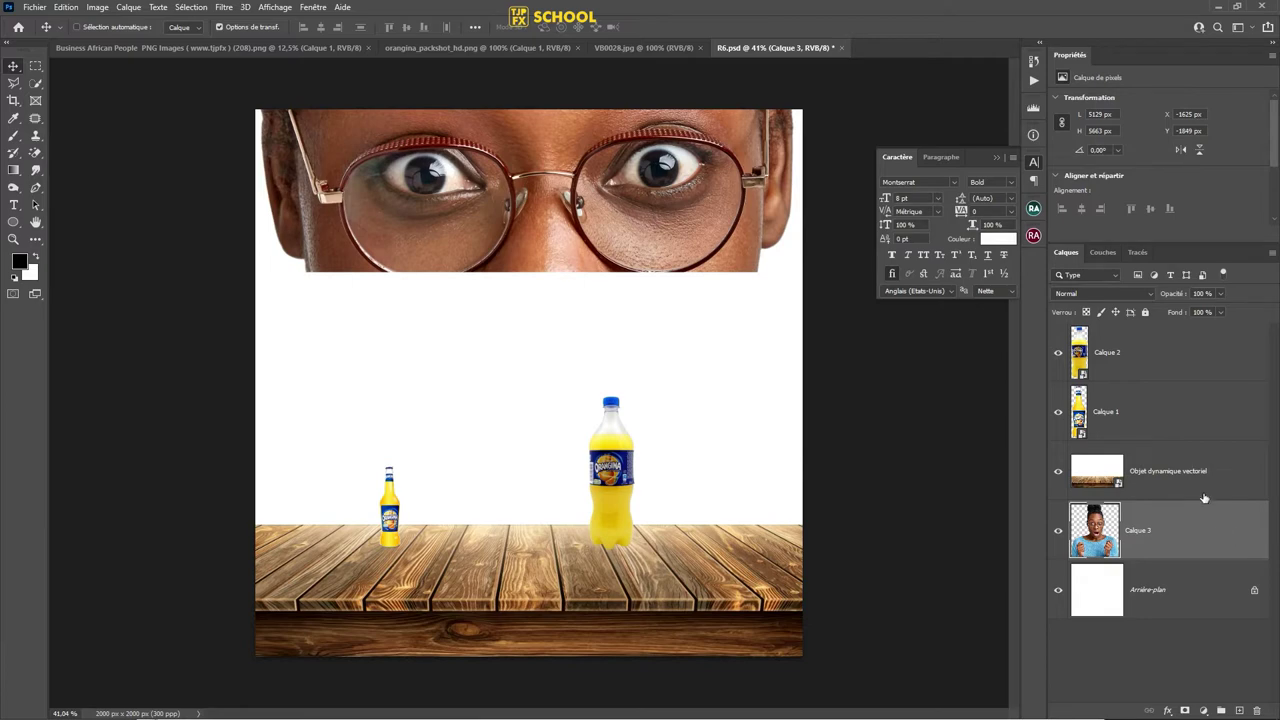
{"action": "left_click", "coordinate": [1204, 497]}
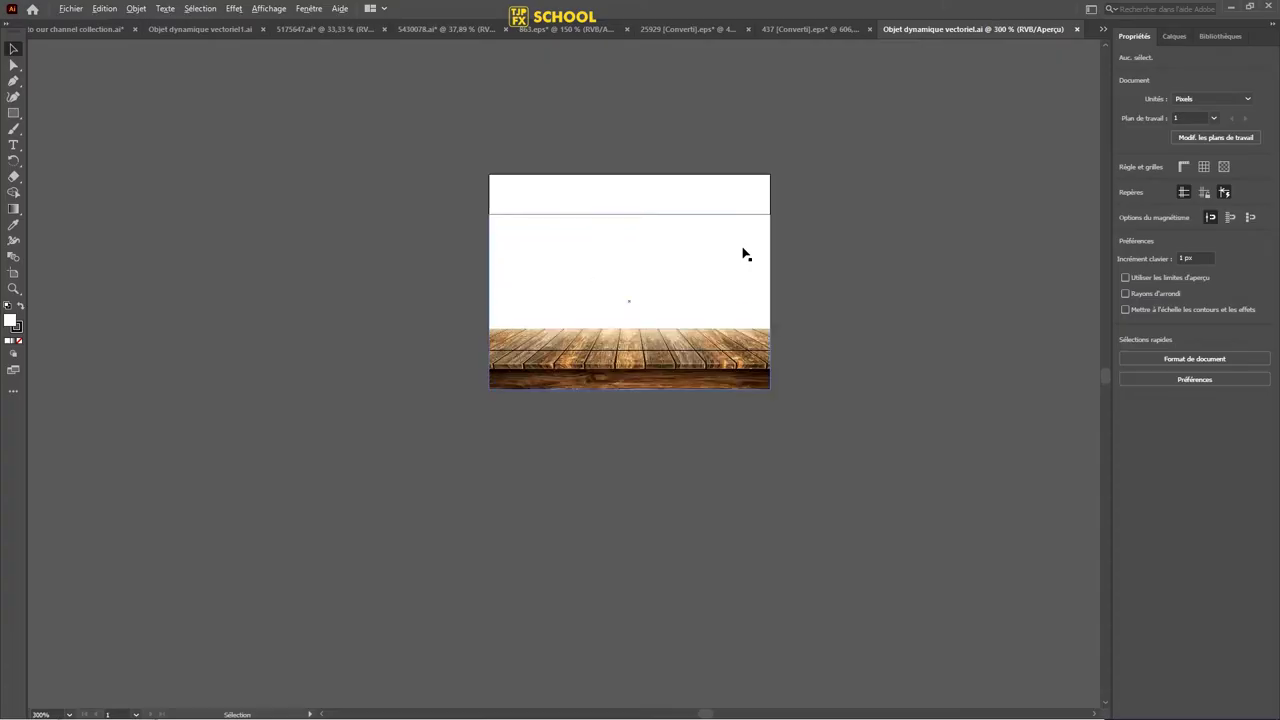
- In Illustrator, remove the white rectangle from the table group so only wooden planks remain
{"action": "right_click", "coordinate": [757, 280]}
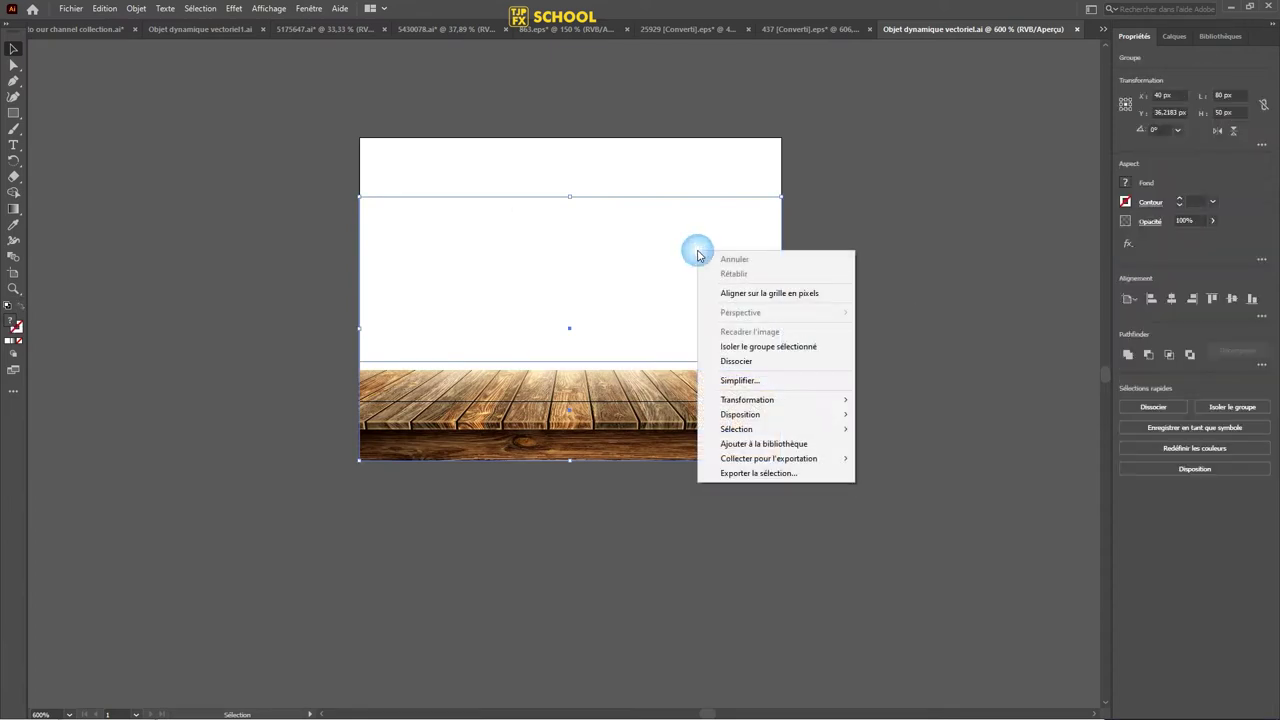
{"action": "left_click", "coordinate": [776, 362]}
{"action": "left_click", "coordinate": [690, 277]}
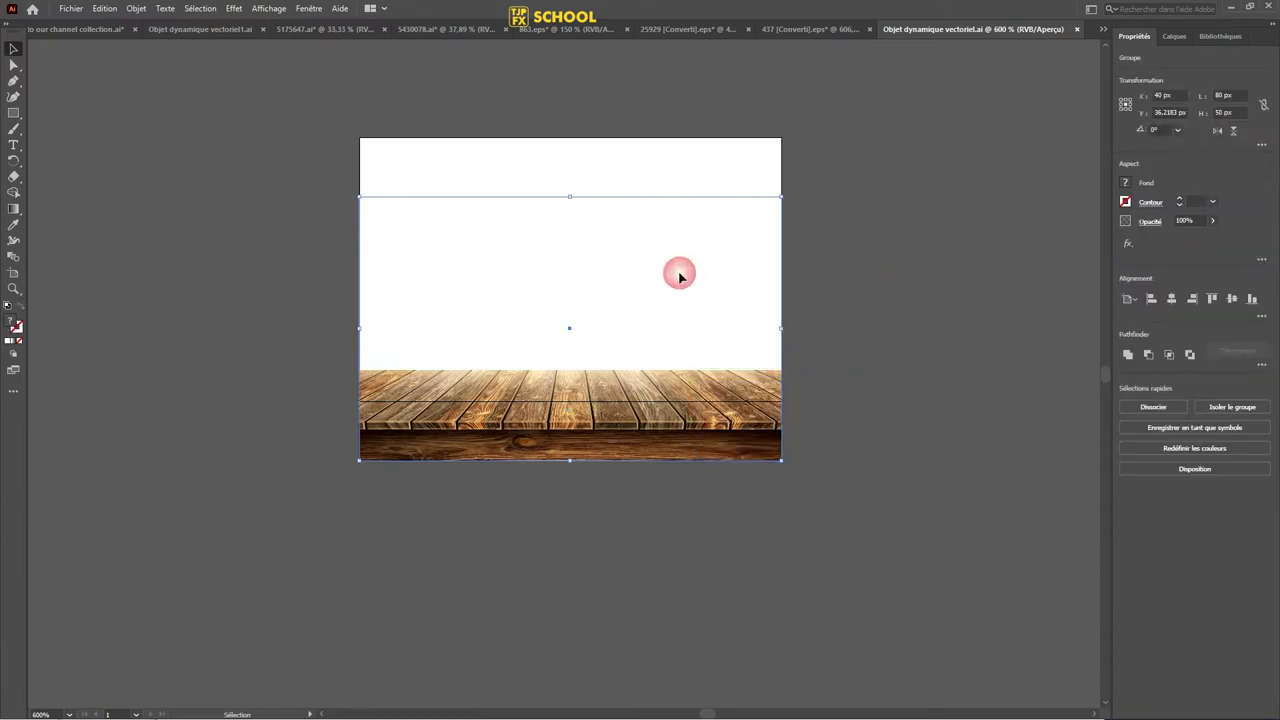
{"action": "left_click", "coordinate": [943, 289]}
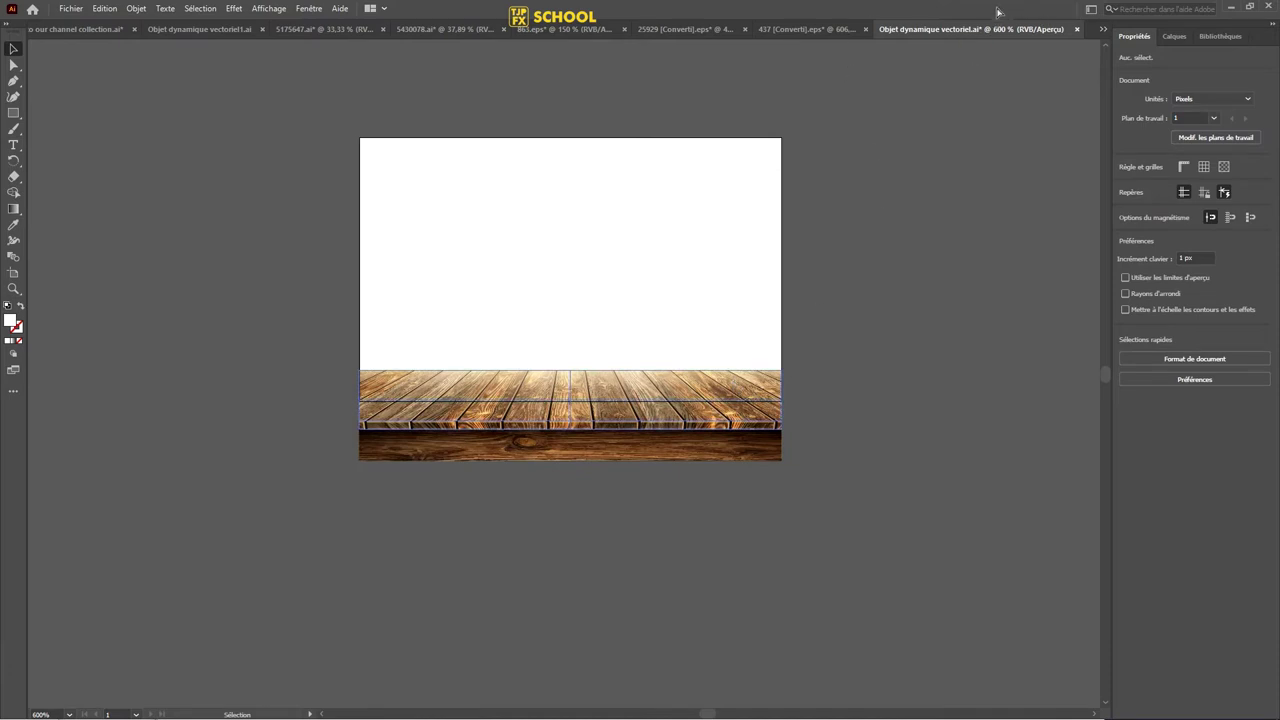
{"action": "left_click_drag", "start_coordinate": [975, 29], "coordinate": [785, 108]}
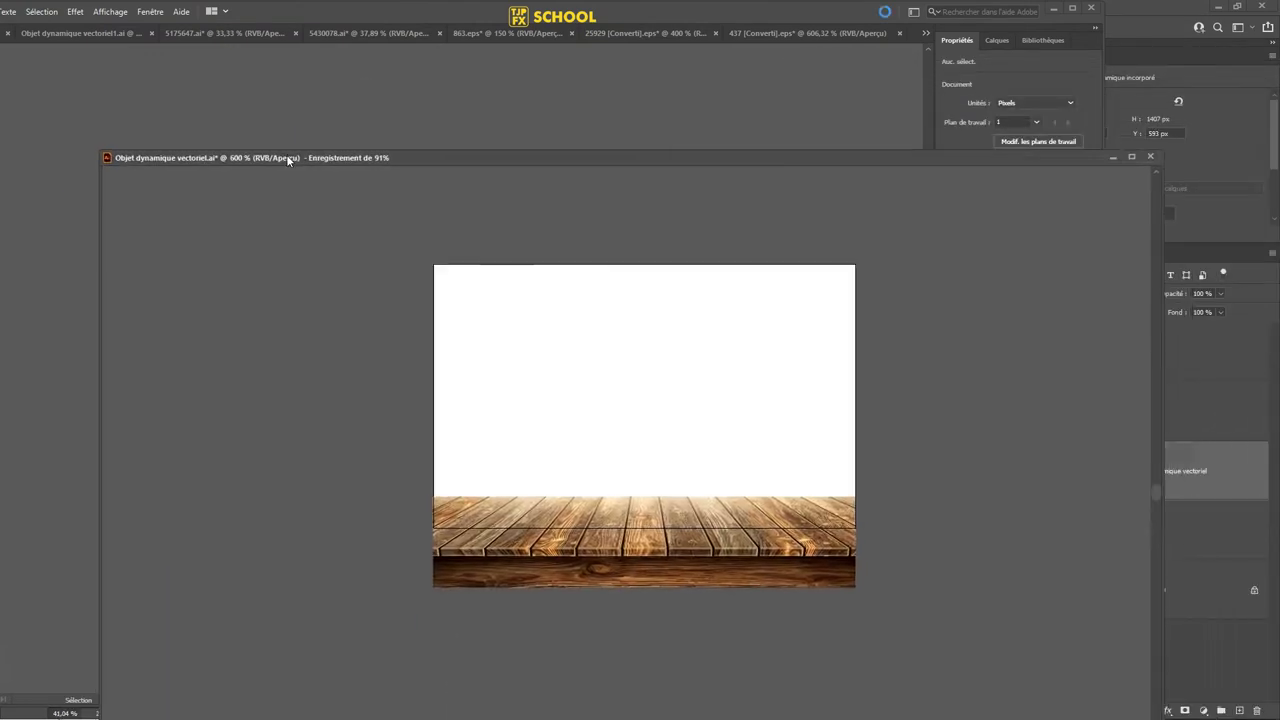
{"action": "mouse_move", "coordinate": [785, 108]}
{"action": "left_mouse_down"}
{"action": "mouse_move", "coordinate": [463, 40]}
{"action": "mouse_move", "coordinate": [556, 46]}
{"action": "left_mouse_up"}
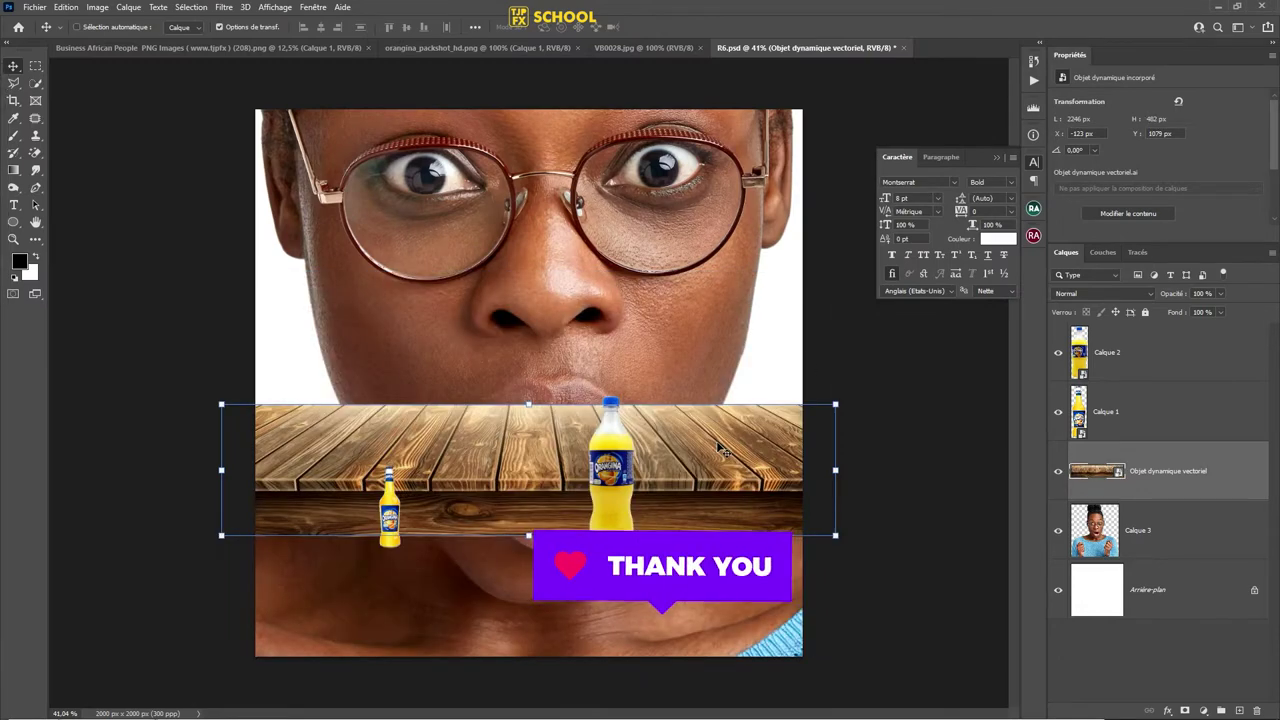
- Lower the wooden table to the bottom, save, and convert the woman layer to a smart object
{"action": "left_click_drag", "start_coordinate": [770, 488], "coordinate": [770, 615]}
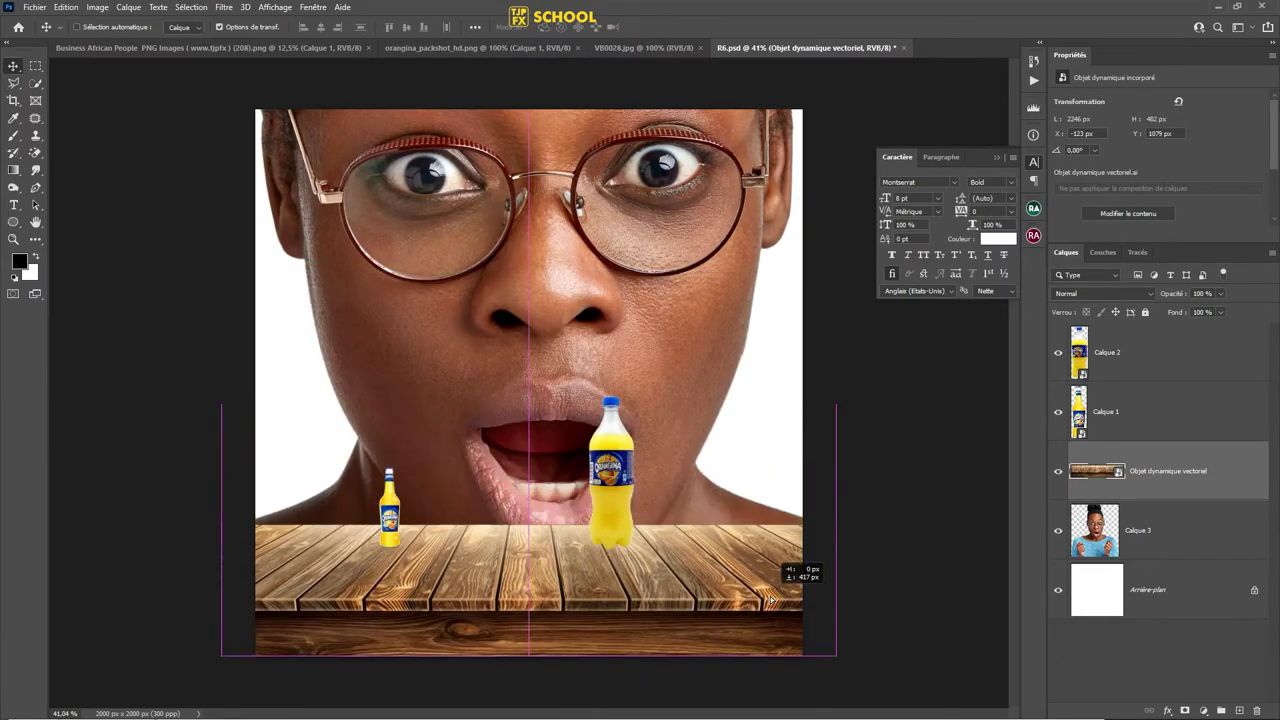
{"action": "key", "text": "ctrl+s"}
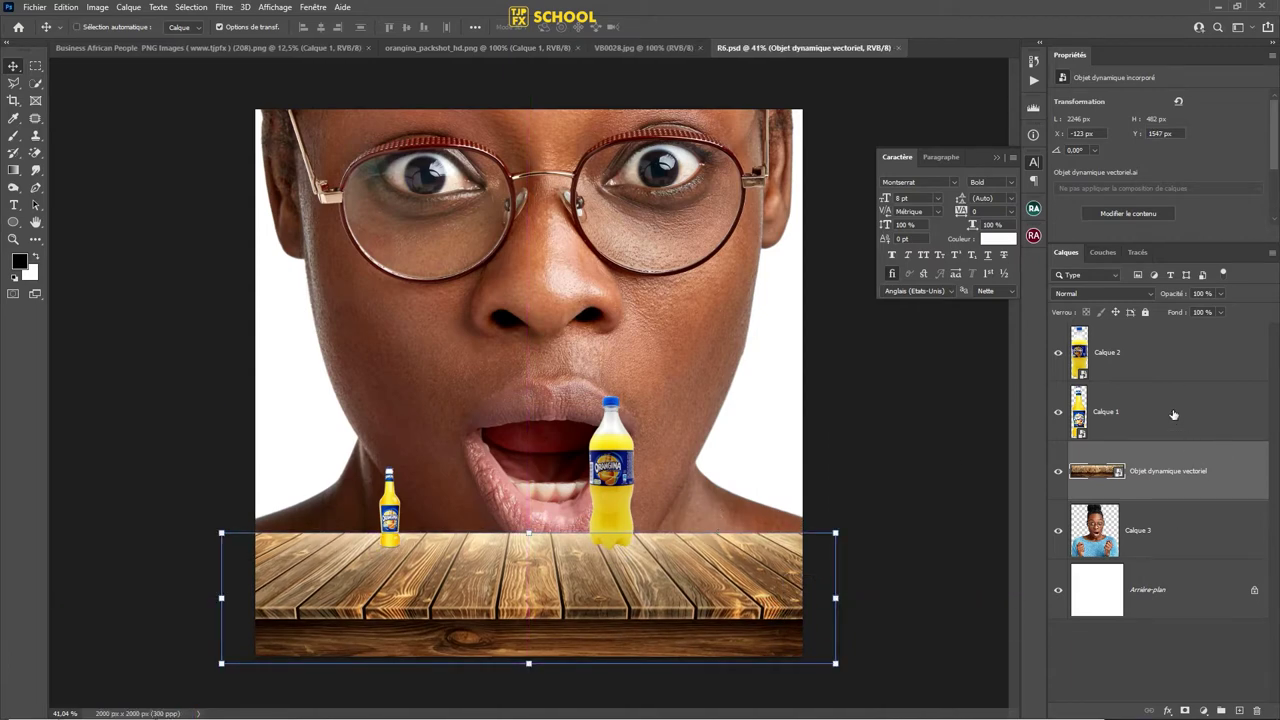
{"action": "left_click", "coordinate": [1175, 517]}
{"action": "right_click", "coordinate": [1218, 531]}
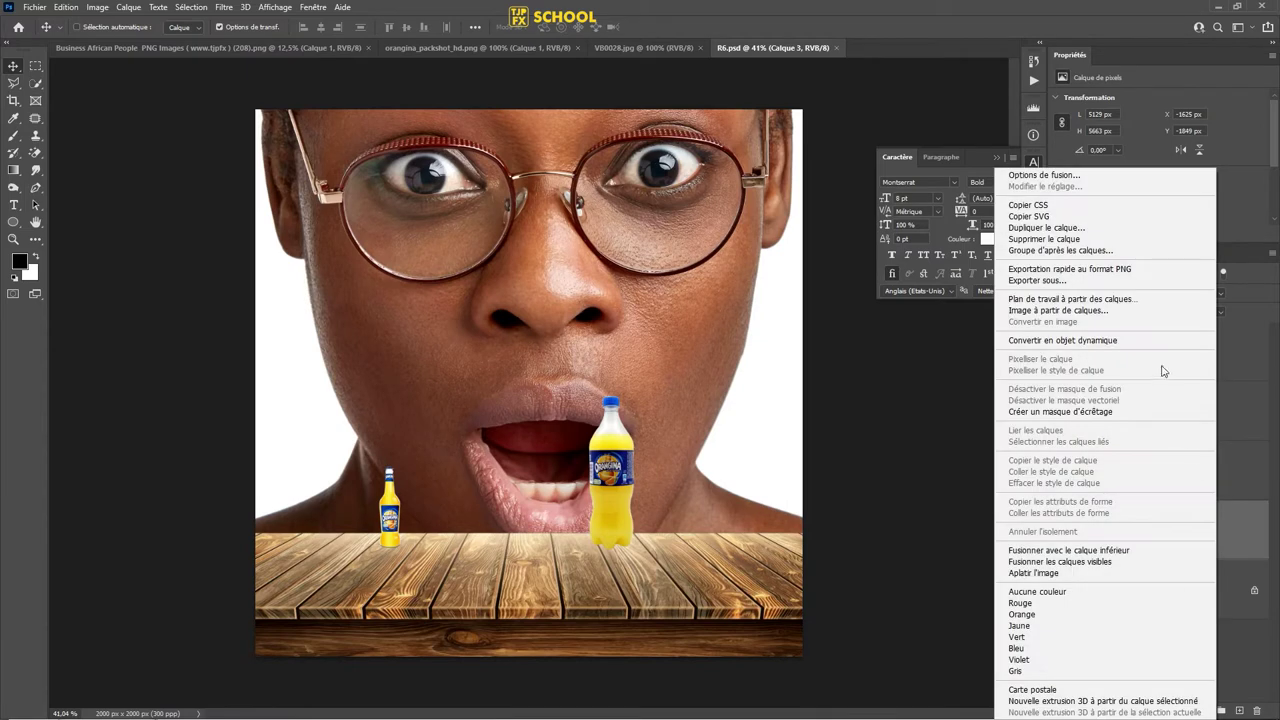
{"action": "left_click", "coordinate": [1163, 341]}
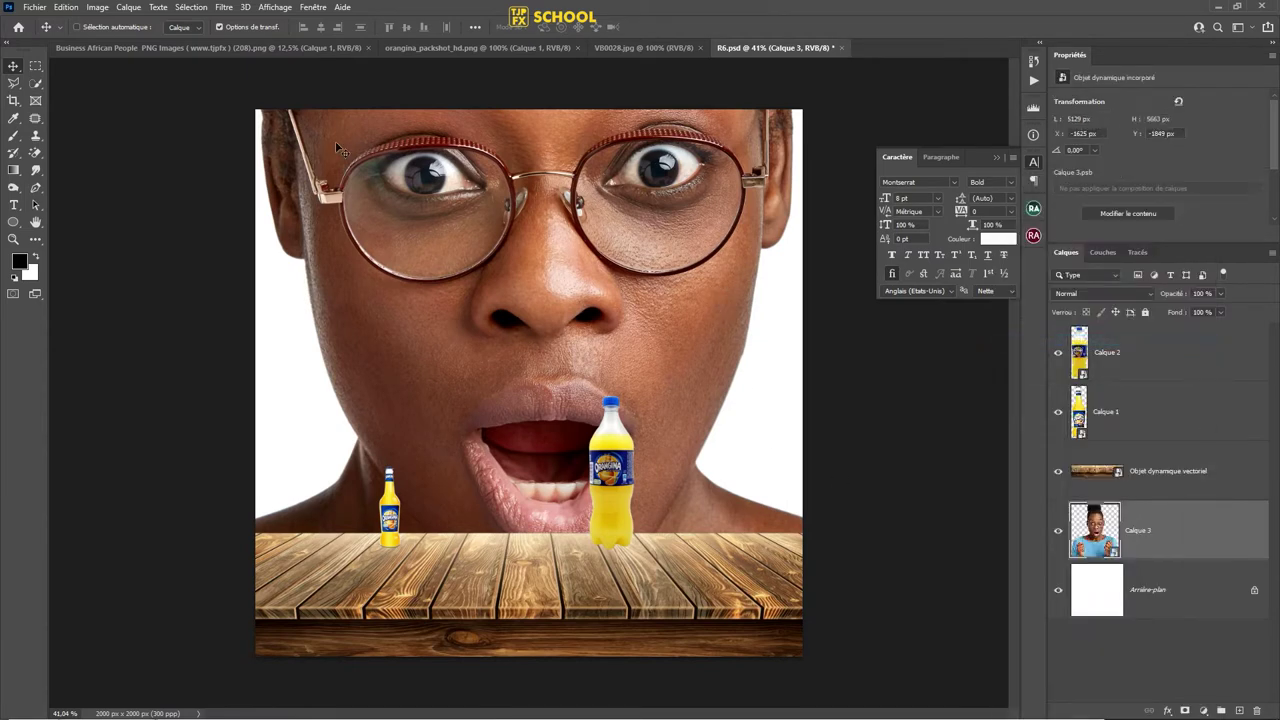
- Scale the woman photo down to 1592 × 1799 px so she fits behind the table
{"action": "key", "text": "ctrl+t"}
{"action": "scroll", "coordinate": [948, 452], "scroll_direction": "down", "scroll_amount": 5}
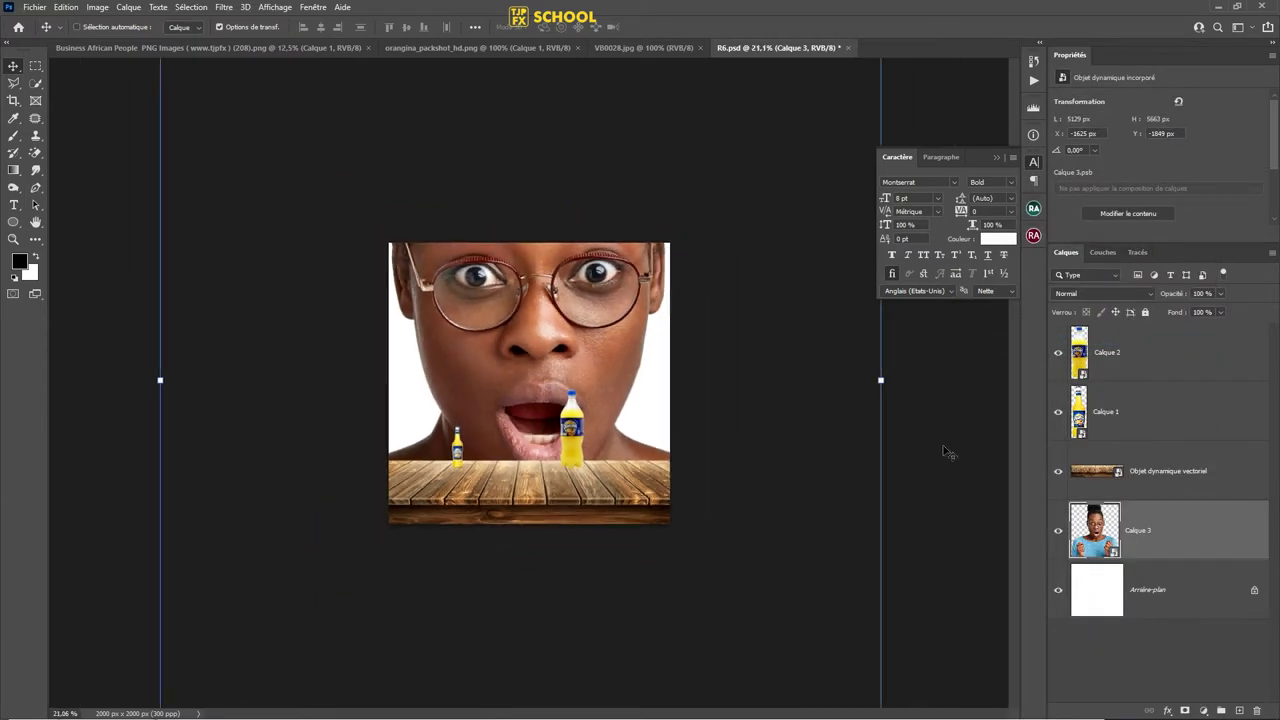
{"action": "left_click", "coordinate": [882, 380]}
{"action": "left_click_drag", "start_coordinate": [882, 380], "coordinate": [652, 423]}
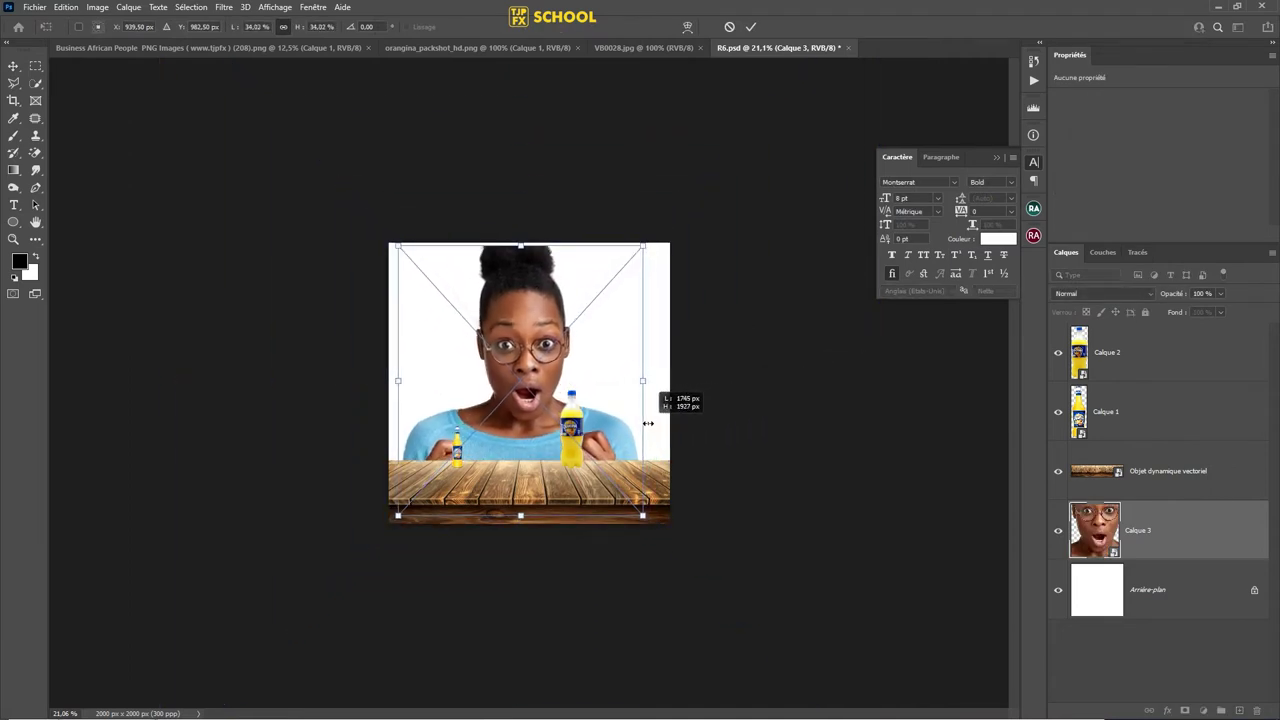
{"action": "left_click_drag", "start_coordinate": [652, 423], "coordinate": [634, 403]}
{"action": "left_click_drag", "start_coordinate": [583, 306], "coordinate": [590, 302]}
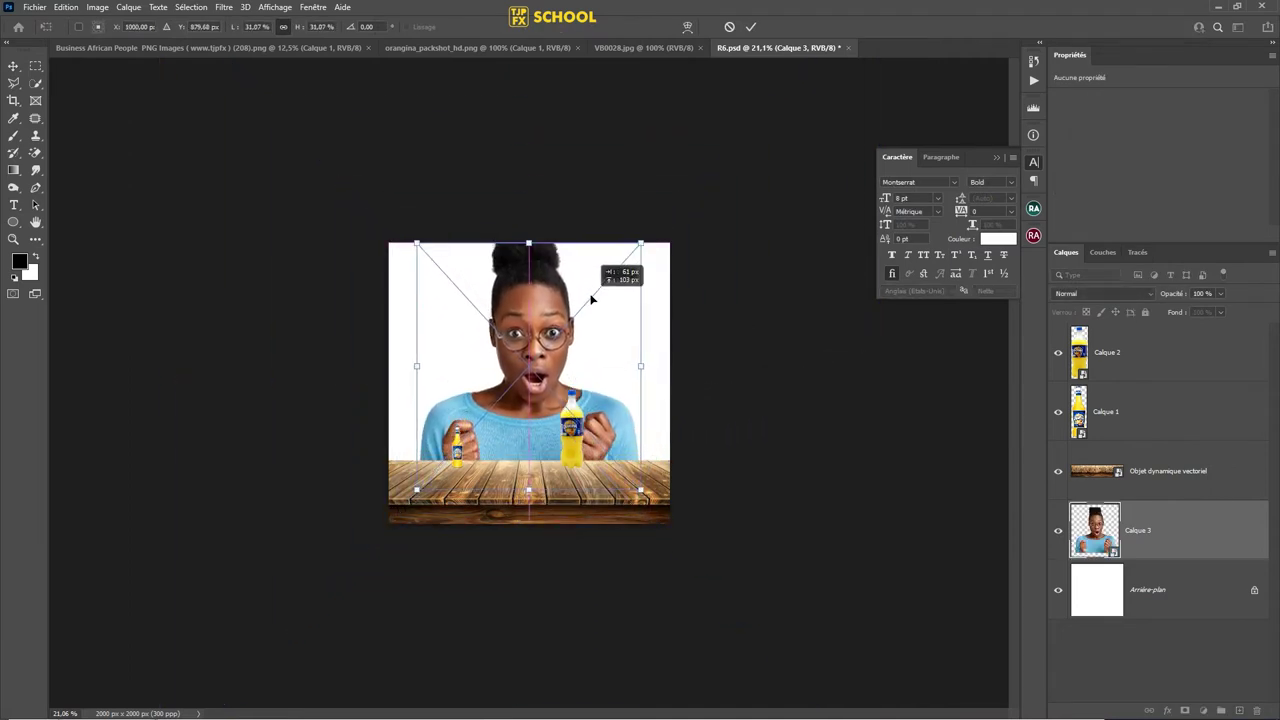
{"action": "key", "text": "Return"}
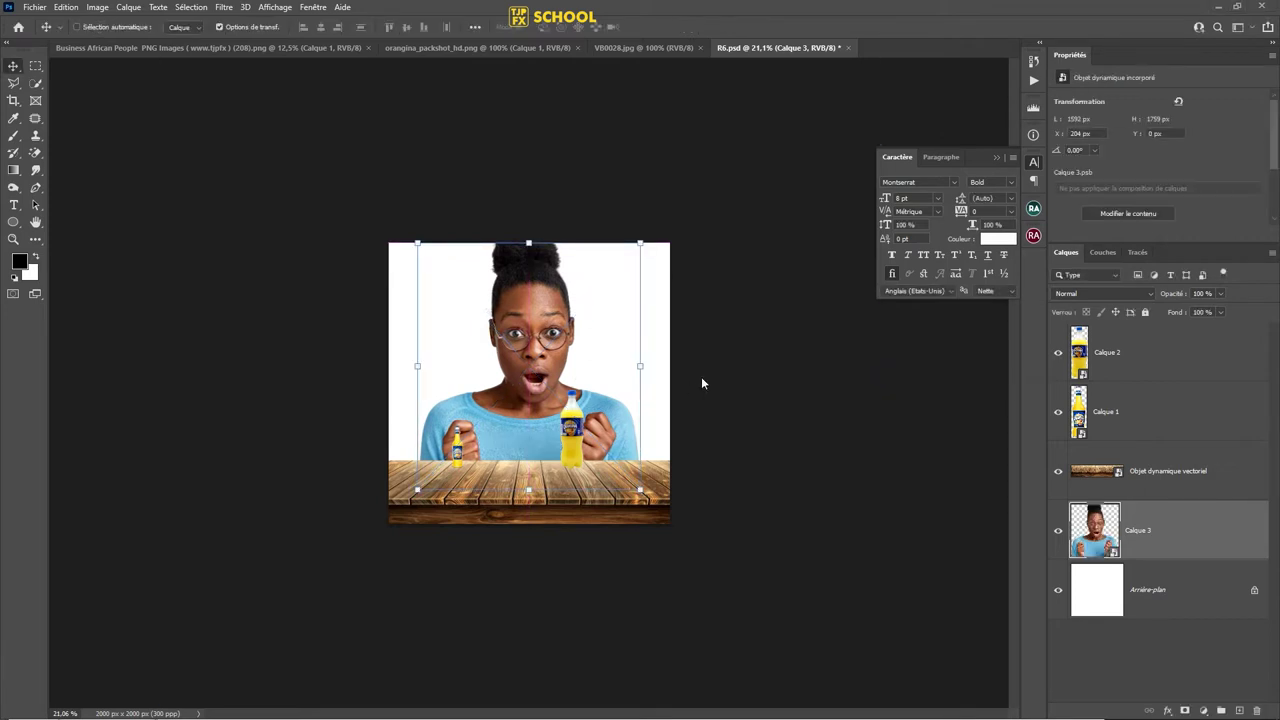
- Zoom in and slide the small bottle right, beside the big one
{"action": "key", "text": "ctrl"}
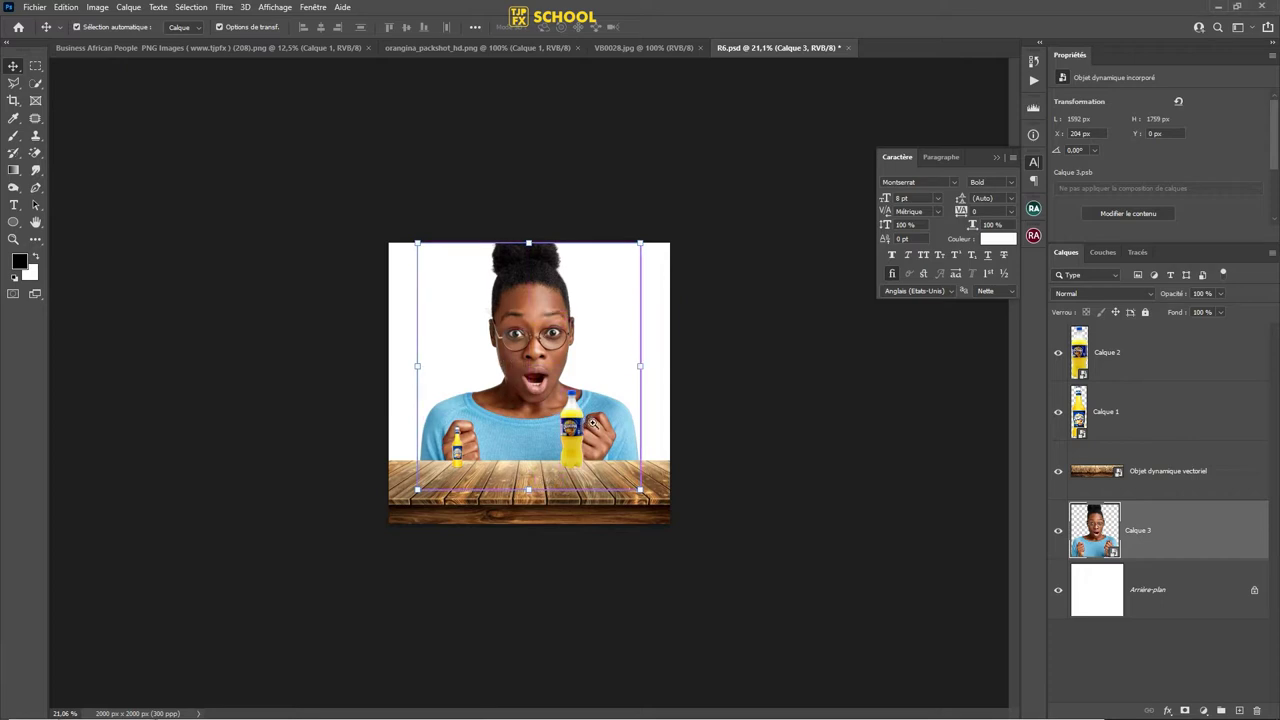
{"action": "key", "text": "ctrl+plus"}
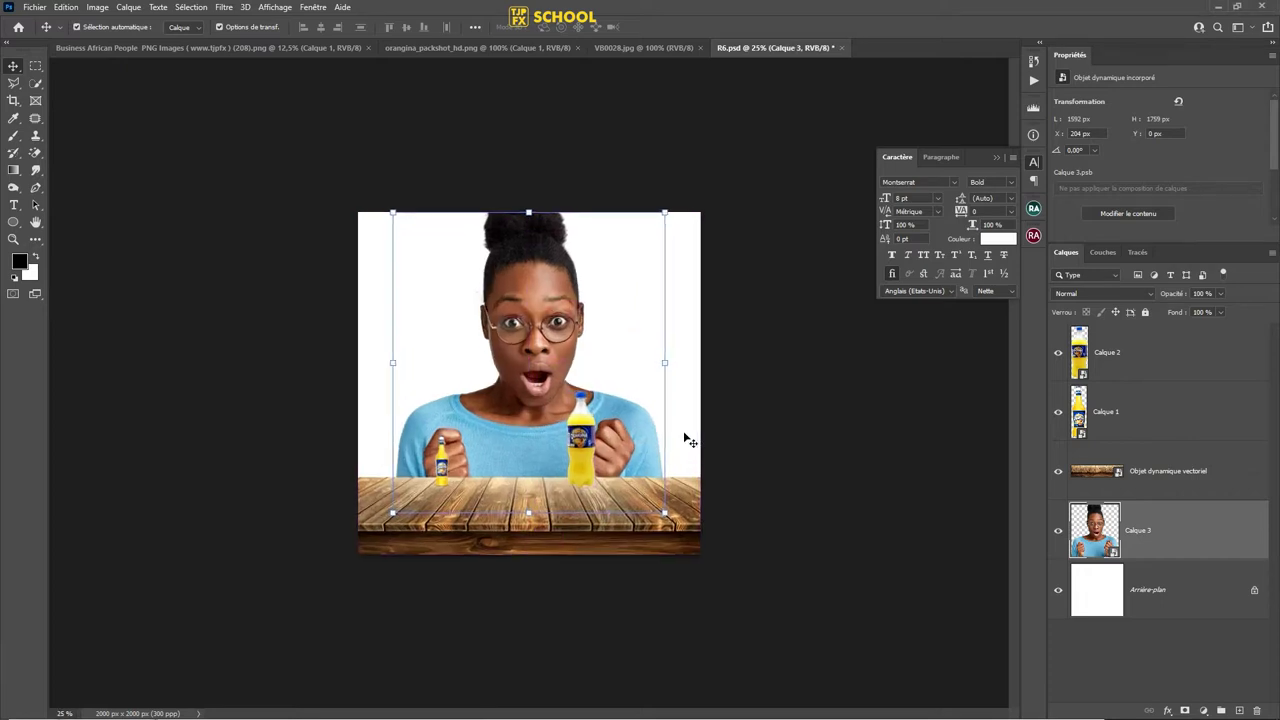
{"action": "key", "text": "ctrl+plus"}
{"action": "key", "text": "ctrl+plus"}
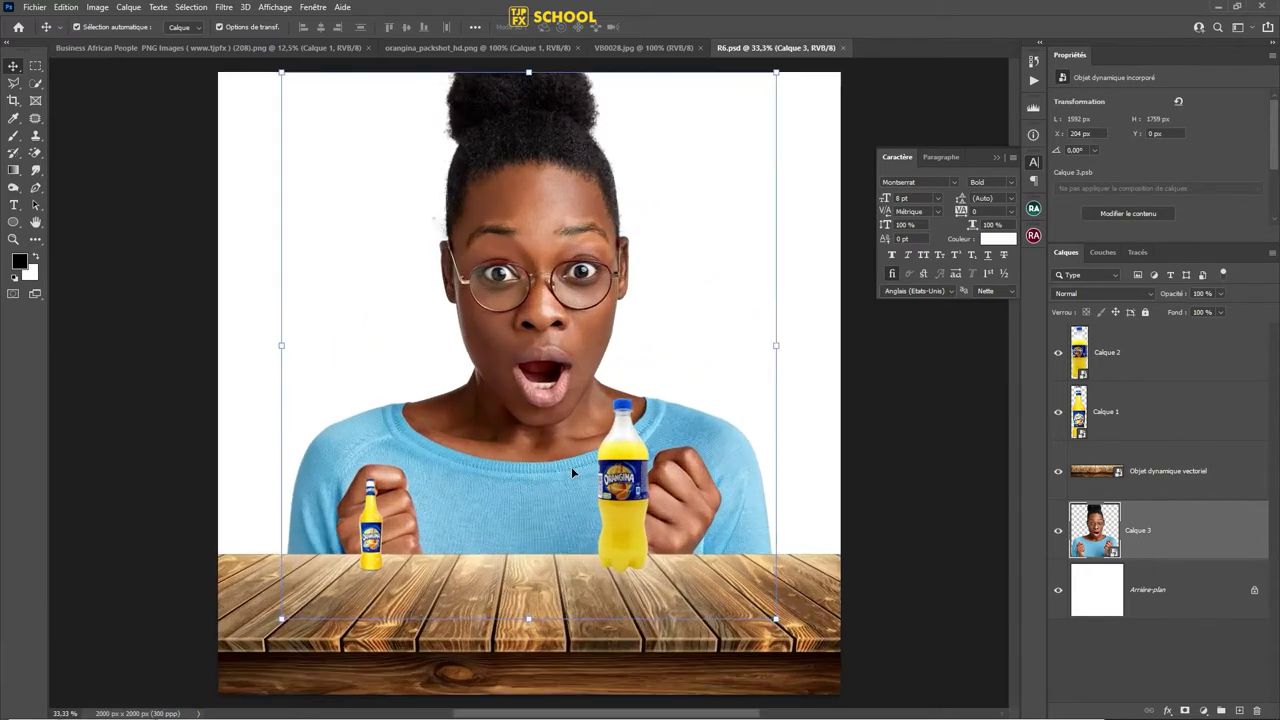
{"action": "left_click_drag", "start_coordinate": [372, 540], "coordinate": [590, 525]}
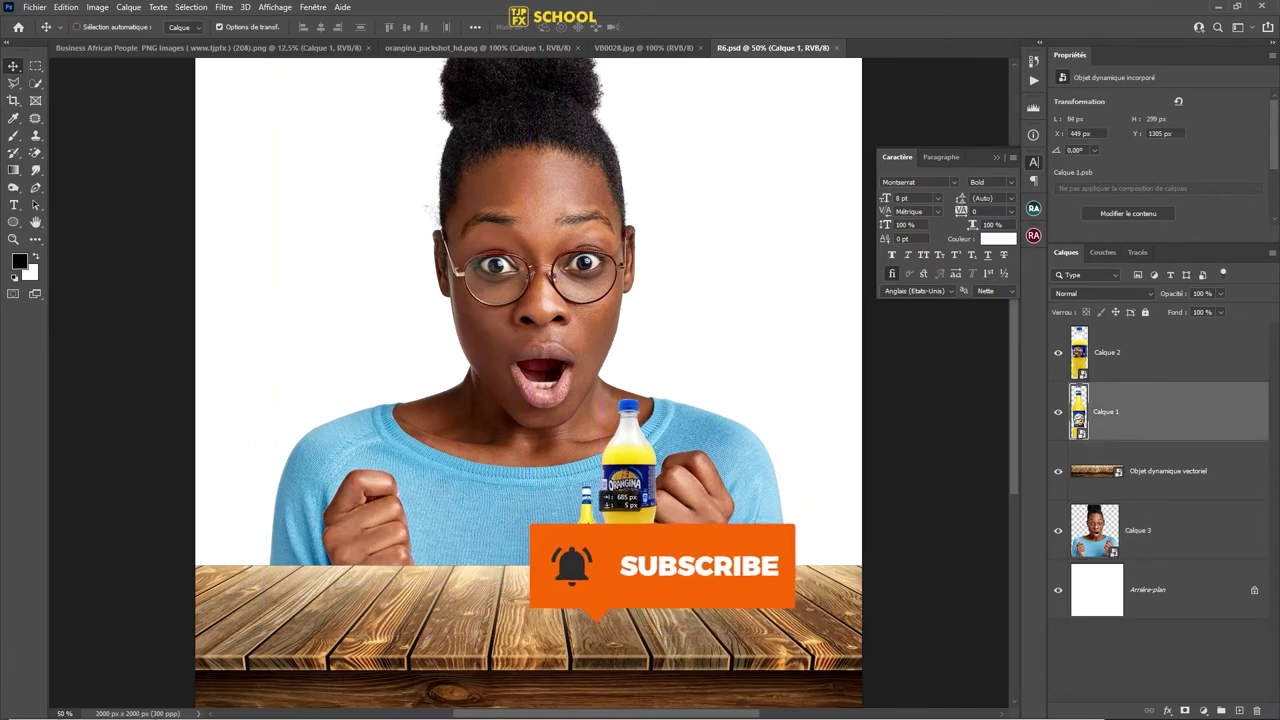
- Enlarge the small bottle, then scale both bottles up together
{"action": "key", "text": "ctrl+t"}
{"action": "left_click_drag", "start_coordinate": [611, 458], "coordinate": [643, 401]}
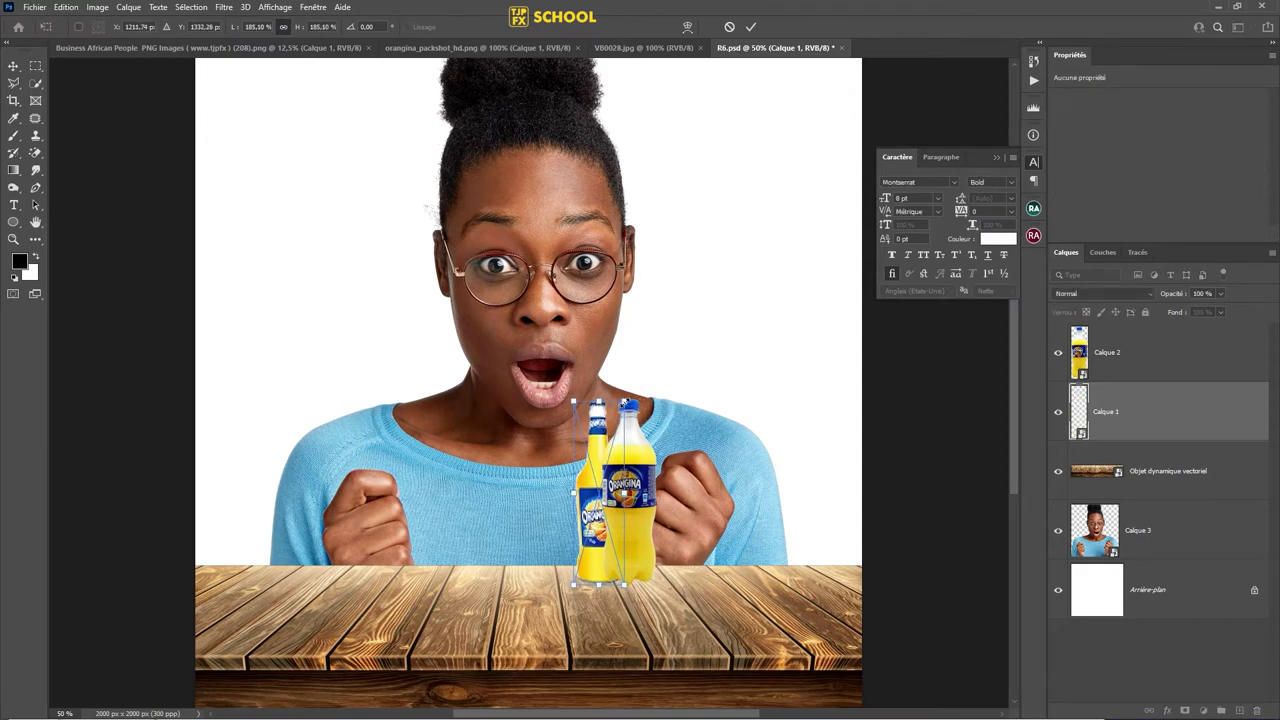
{"action": "key", "text": "Return"}
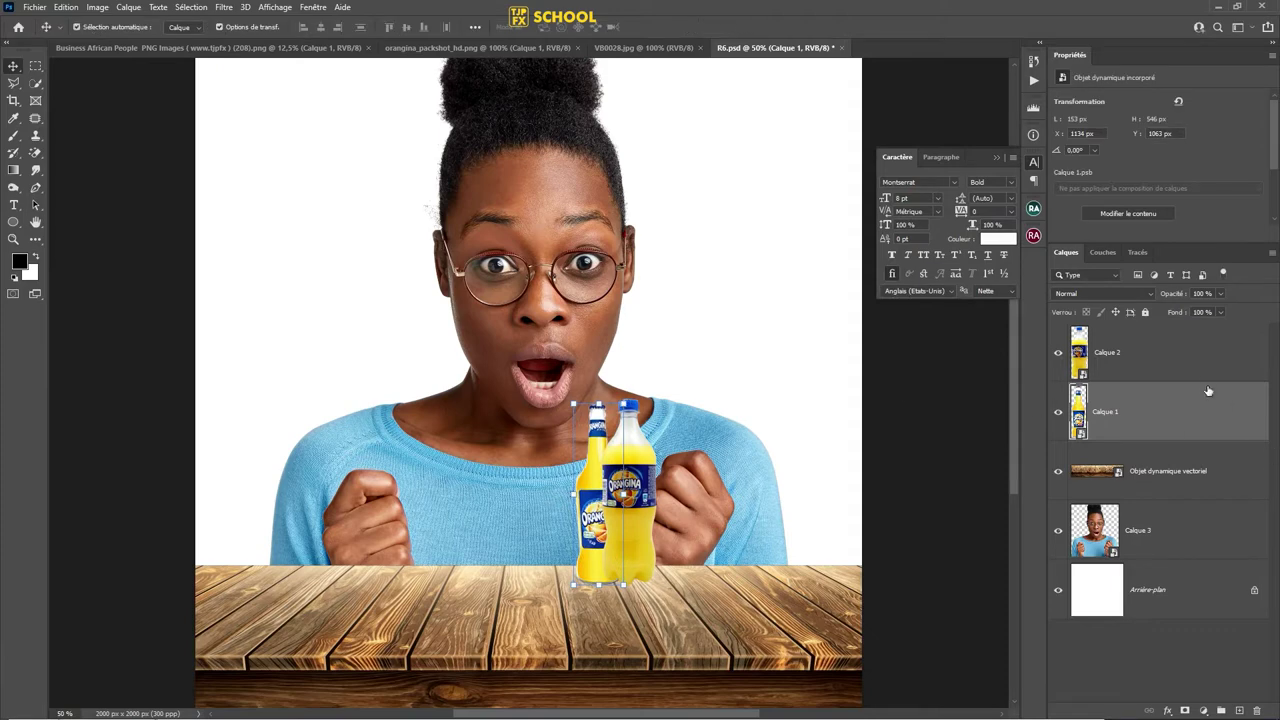
{"action": "left_click", "coordinate": [1202, 379], "text": "ctrl"}
{"action": "left_click_drag", "start_coordinate": [660, 398], "coordinate": [791, 229]}
{"action": "key", "text": "Return"}
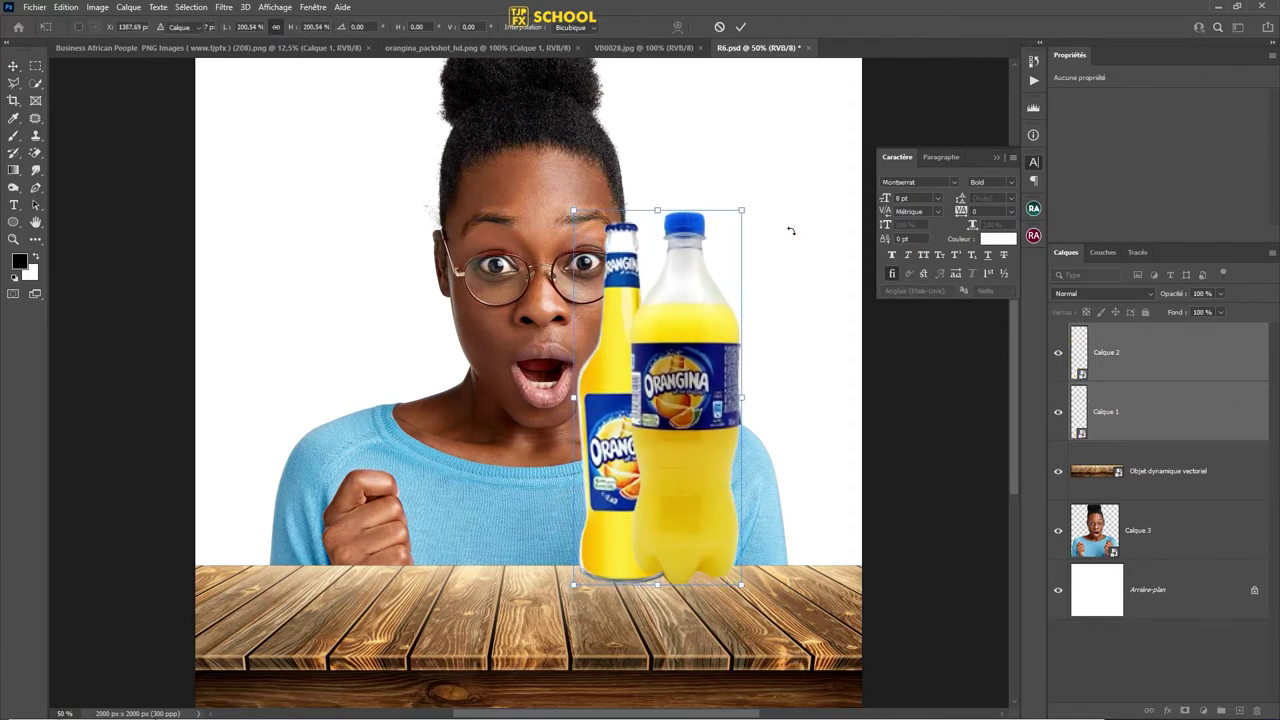
- Move the glass bottle left, lower both onto the table, and shift the plastic one right
{"action": "left_click", "coordinate": [1118, 410]}
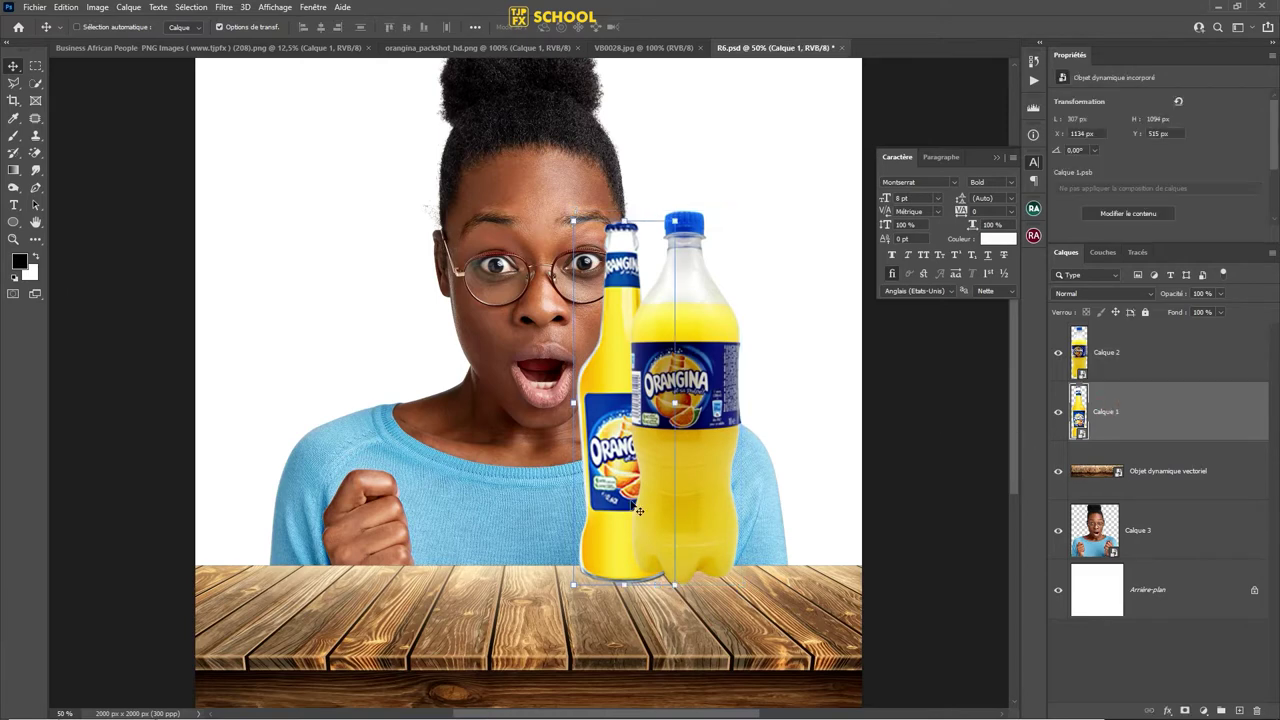
{"action": "left_click_drag", "start_coordinate": [624, 535], "coordinate": [393, 535]}
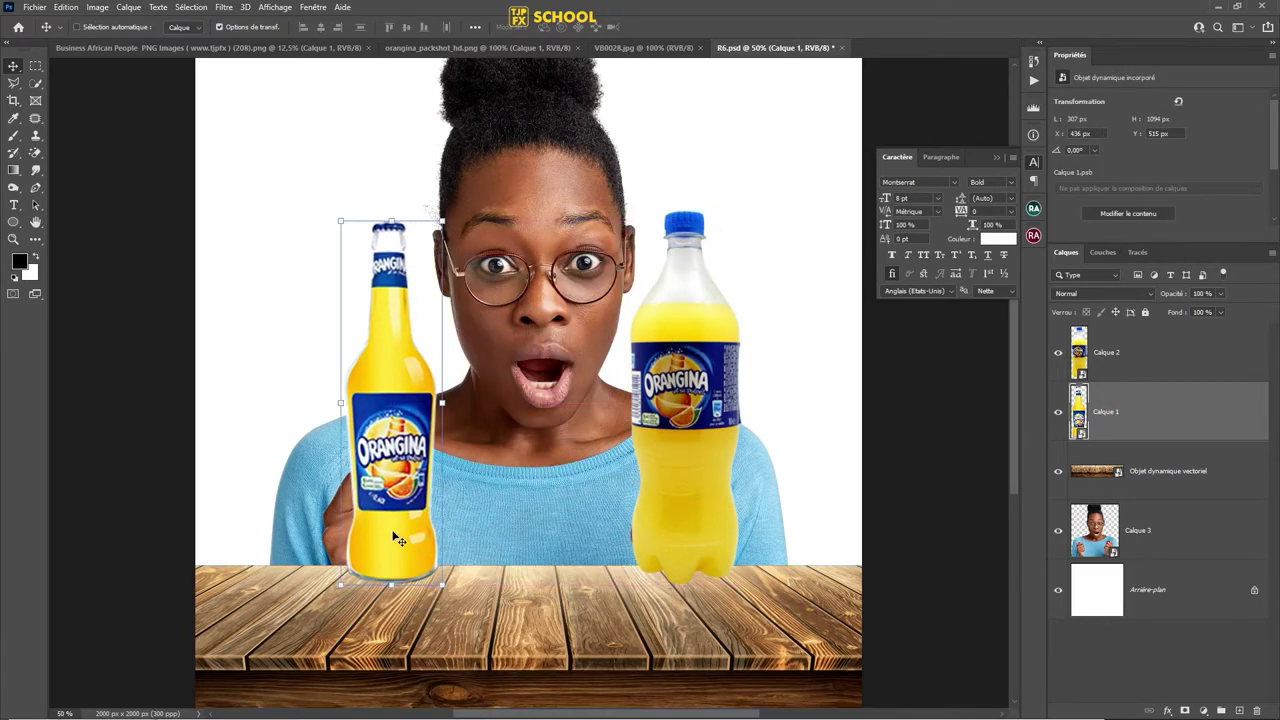
{"action": "key", "text": "ctrl"}
{"action": "left_click", "coordinate": [1181, 354], "text": "ctrl"}
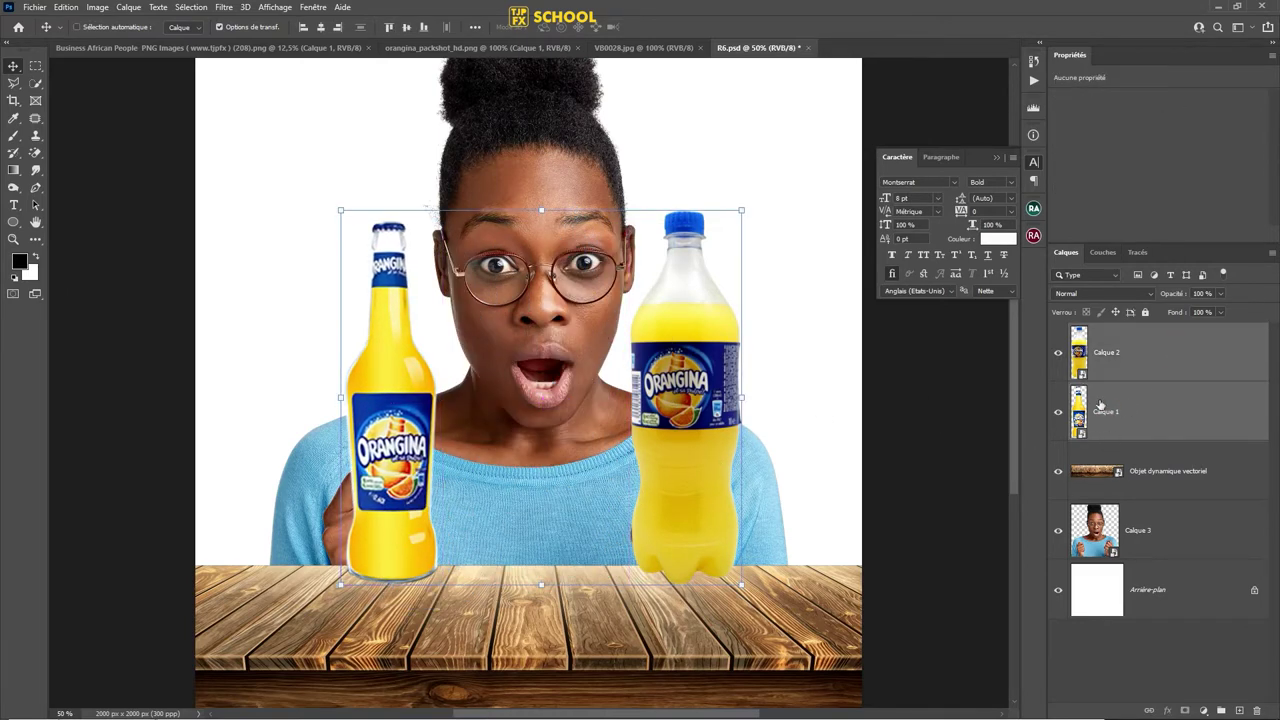
{"action": "left_click_drag", "start_coordinate": [733, 444], "coordinate": [725, 479]}
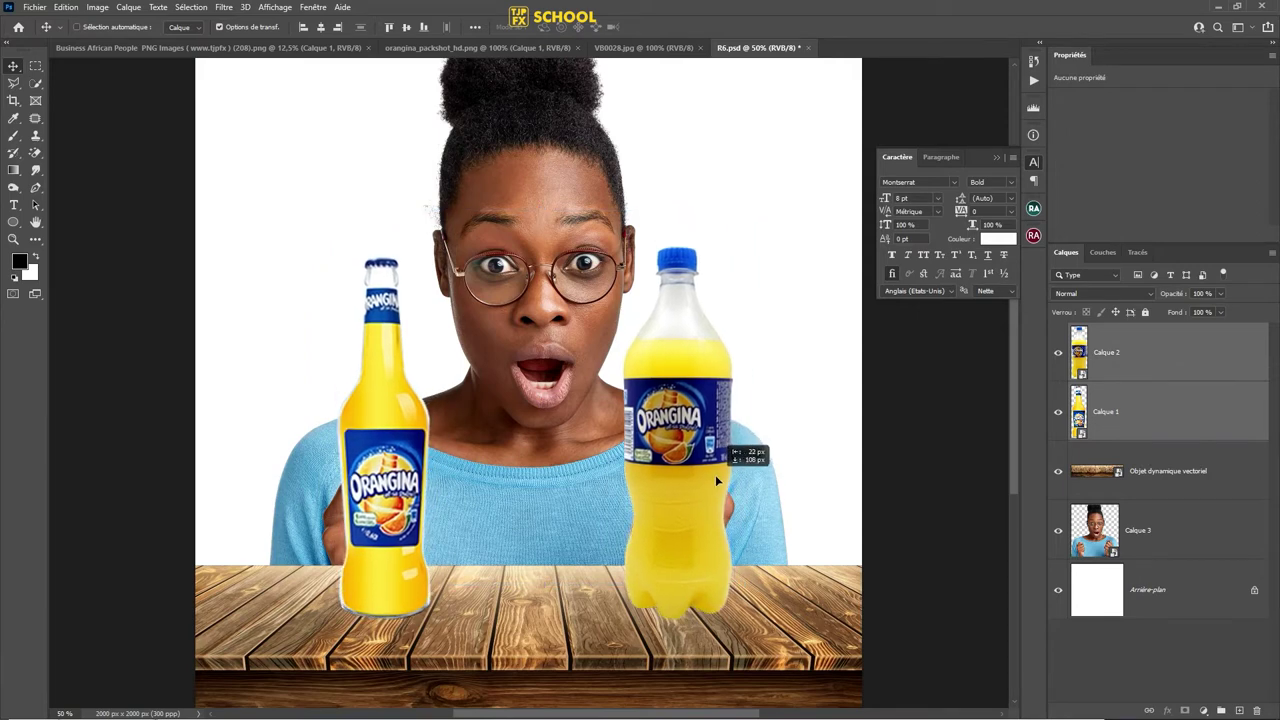
{"action": "left_click", "coordinate": [1245, 353]}
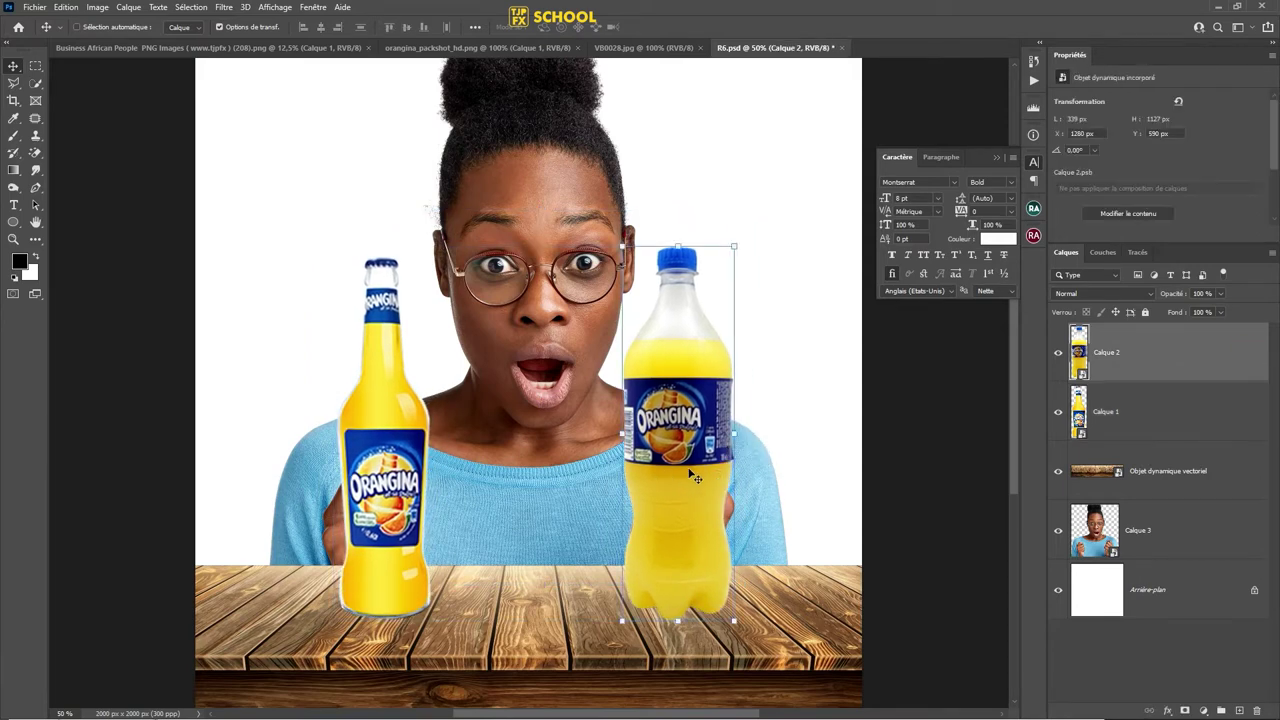
{"action": "left_click_drag", "start_coordinate": [692, 477], "coordinate": [722, 470]}
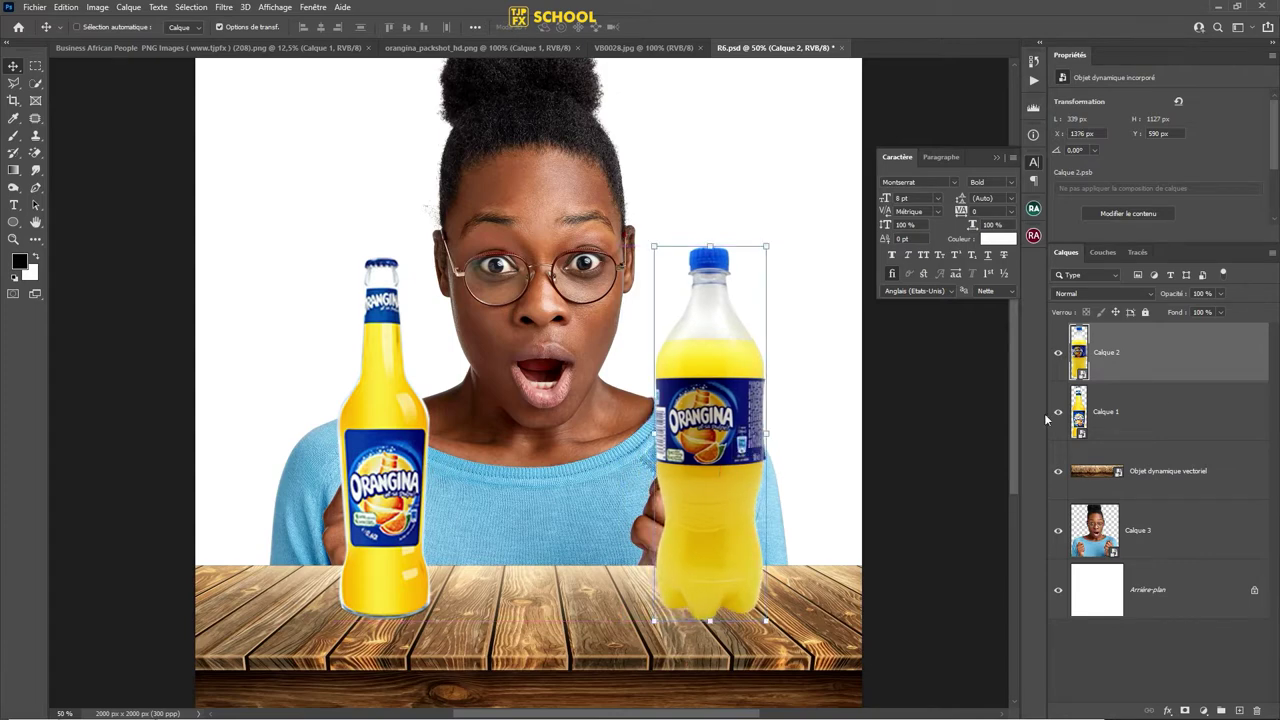
- Nudge the glass bottle left and enlarge both slightly, to about 1121 and 1145 px tall
{"action": "left_click", "coordinate": [1186, 410]}
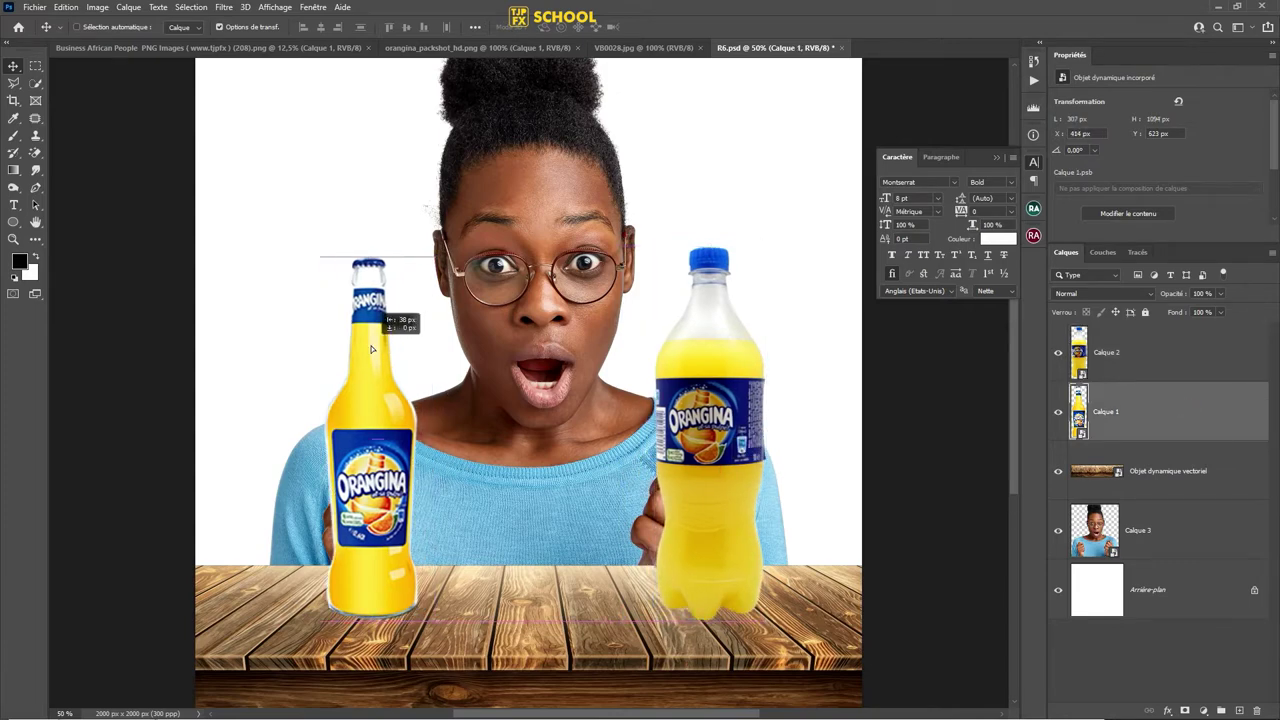
{"action": "left_click_drag", "start_coordinate": [393, 350], "coordinate": [380, 350]}
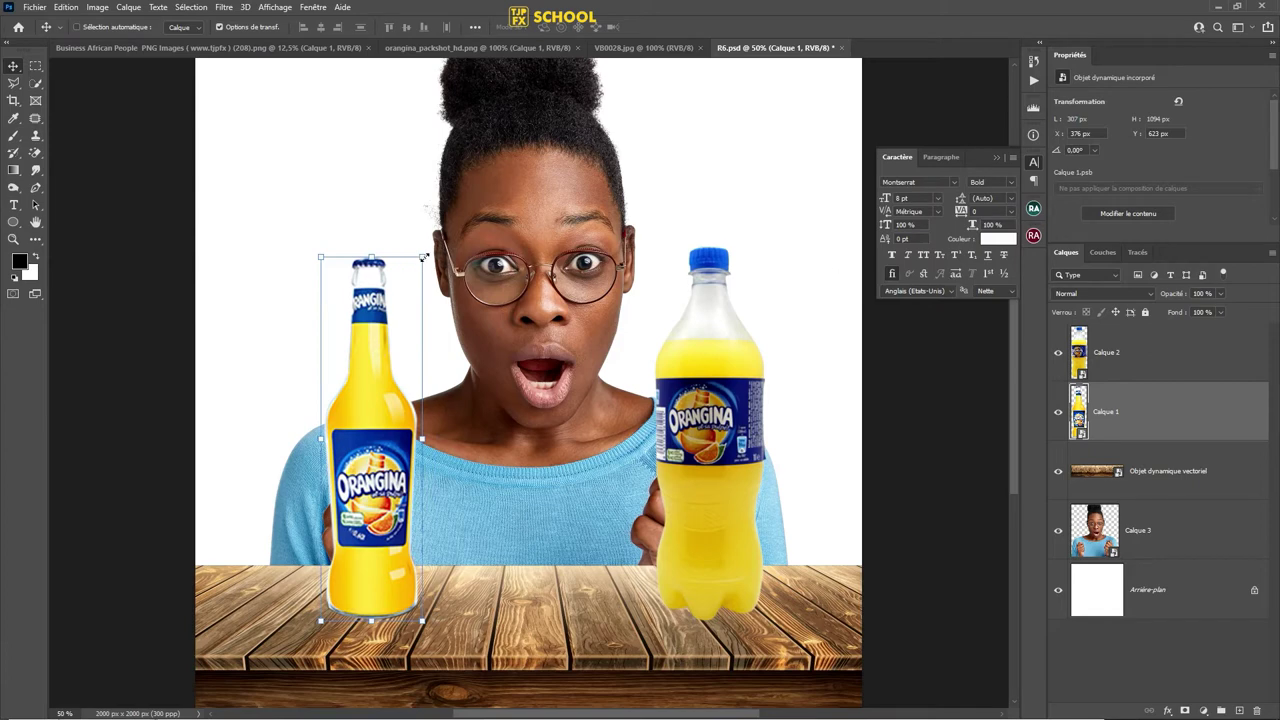
{"action": "left_click_drag", "start_coordinate": [424, 257], "coordinate": [425, 248]}
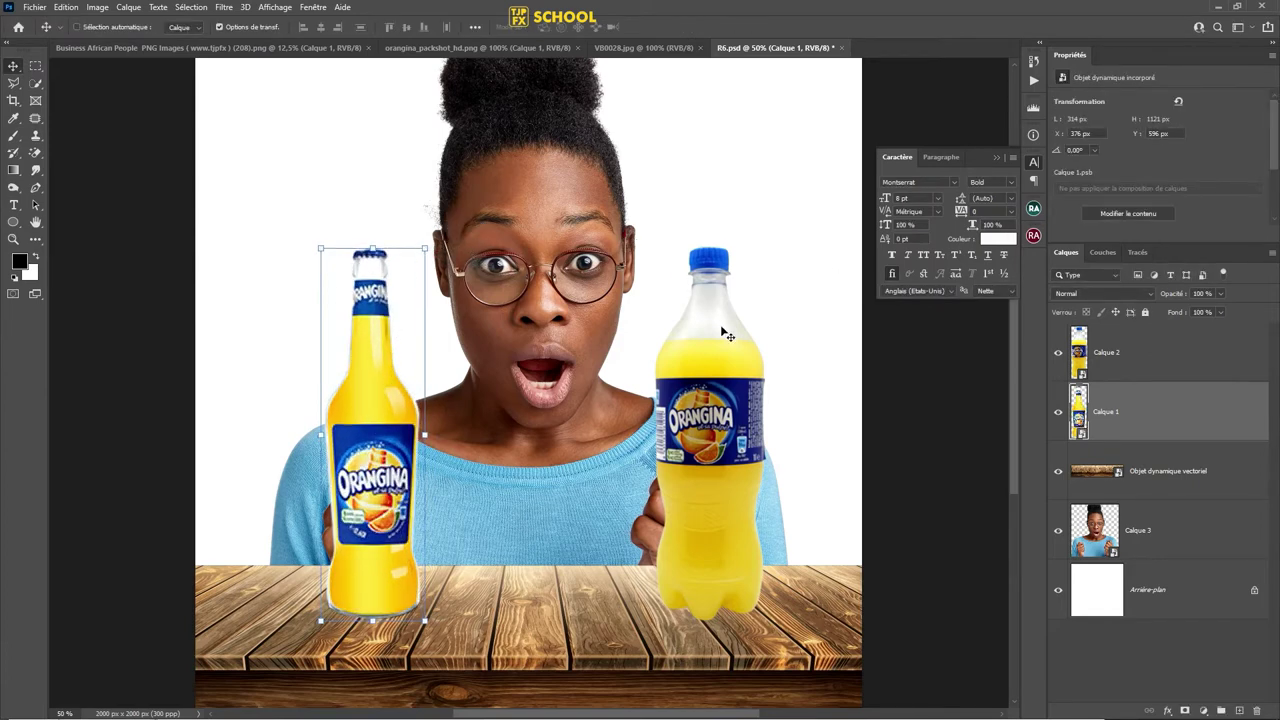
{"action": "left_click", "coordinate": [1189, 368]}
{"action": "left_click_drag", "start_coordinate": [770, 251], "coordinate": [776, 240]}
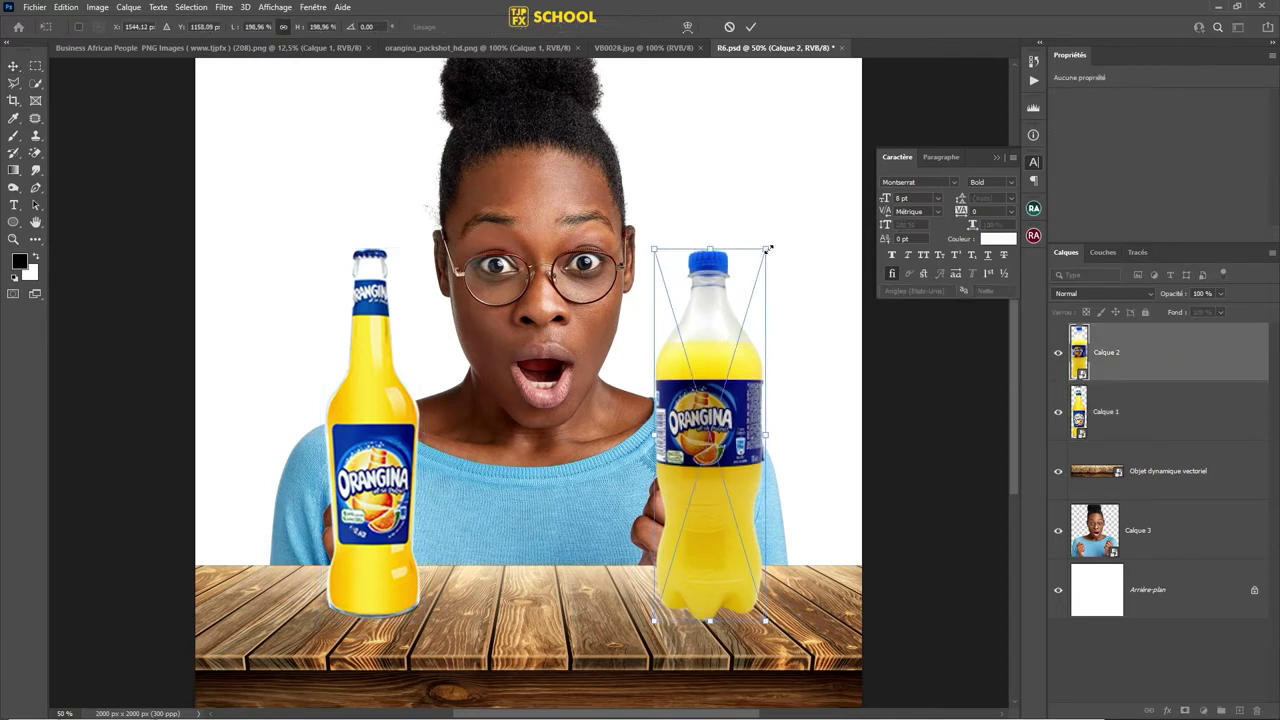
{"action": "key", "text": "Return"}
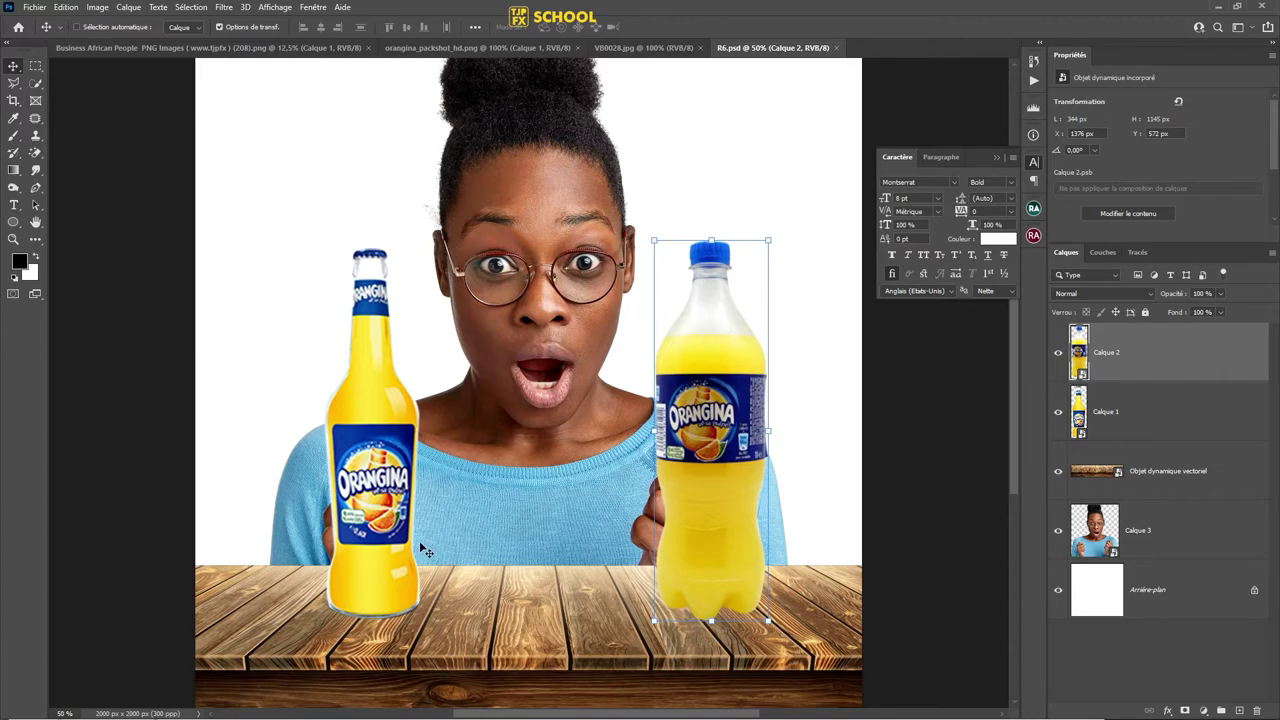
- With the Rectangle tool active, add a new empty layer above the table layer
{"action": "scroll", "coordinate": [433, 542], "scroll_direction": "up", "scroll_amount": 3}
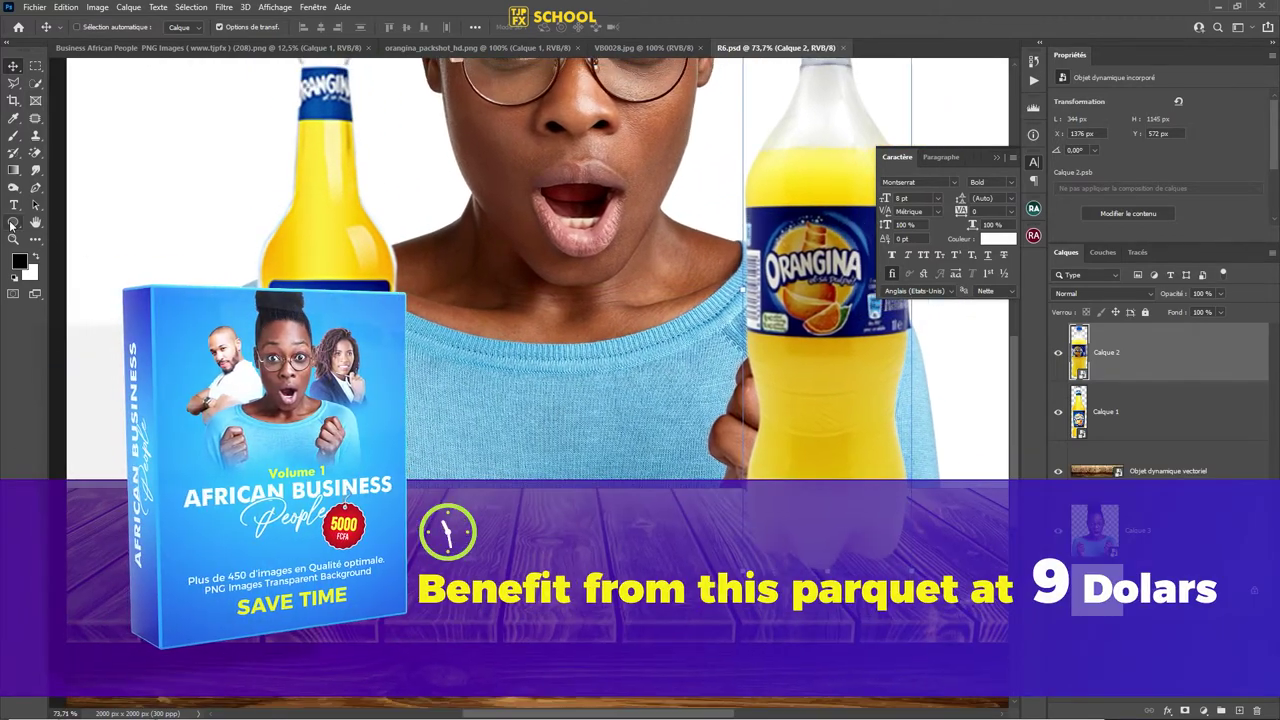
{"action": "right_click", "coordinate": [13, 222]}
{"action": "left_click", "coordinate": [85, 222]}
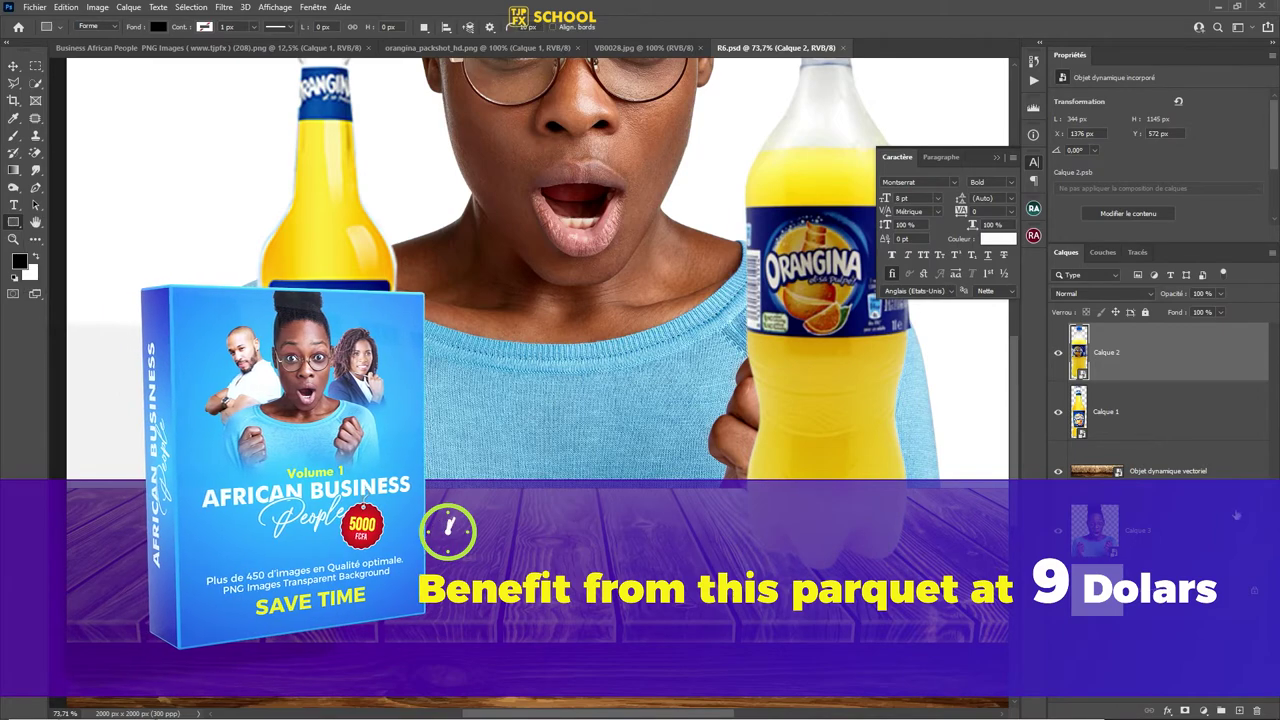
{"action": "left_click", "coordinate": [1184, 461]}
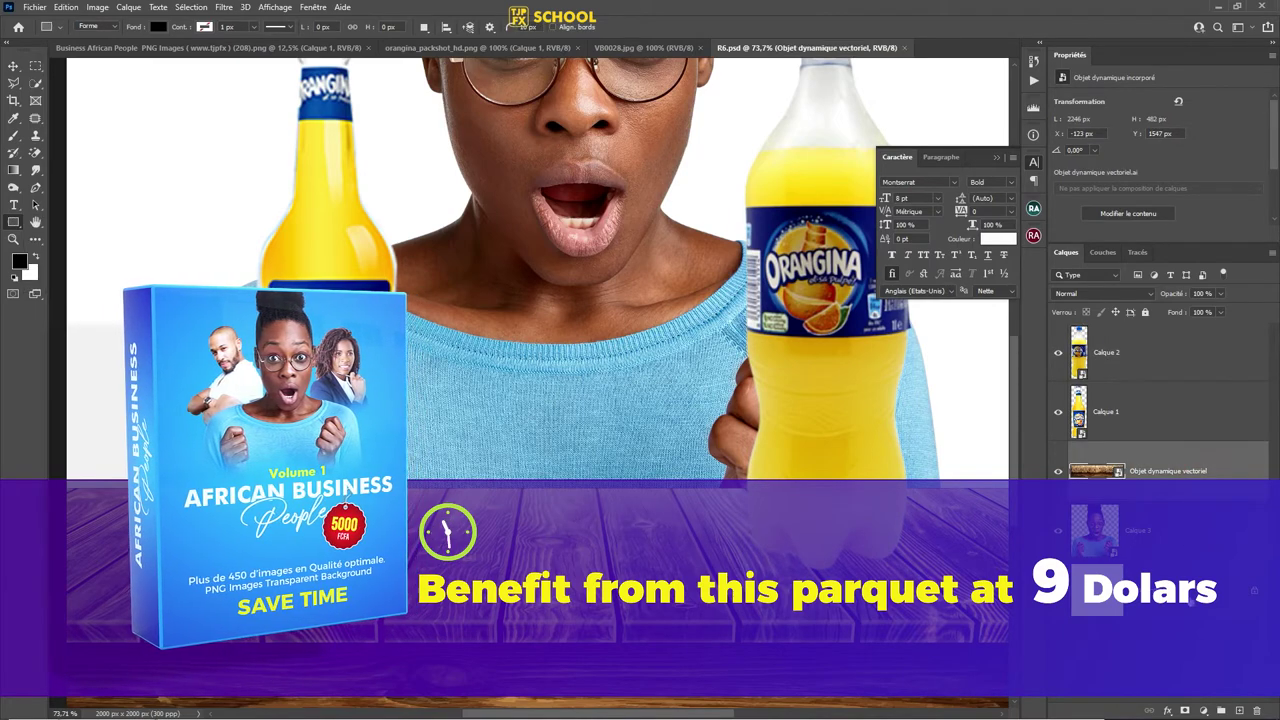
{"action": "key", "text": "ctrl+shift+alt+n"}
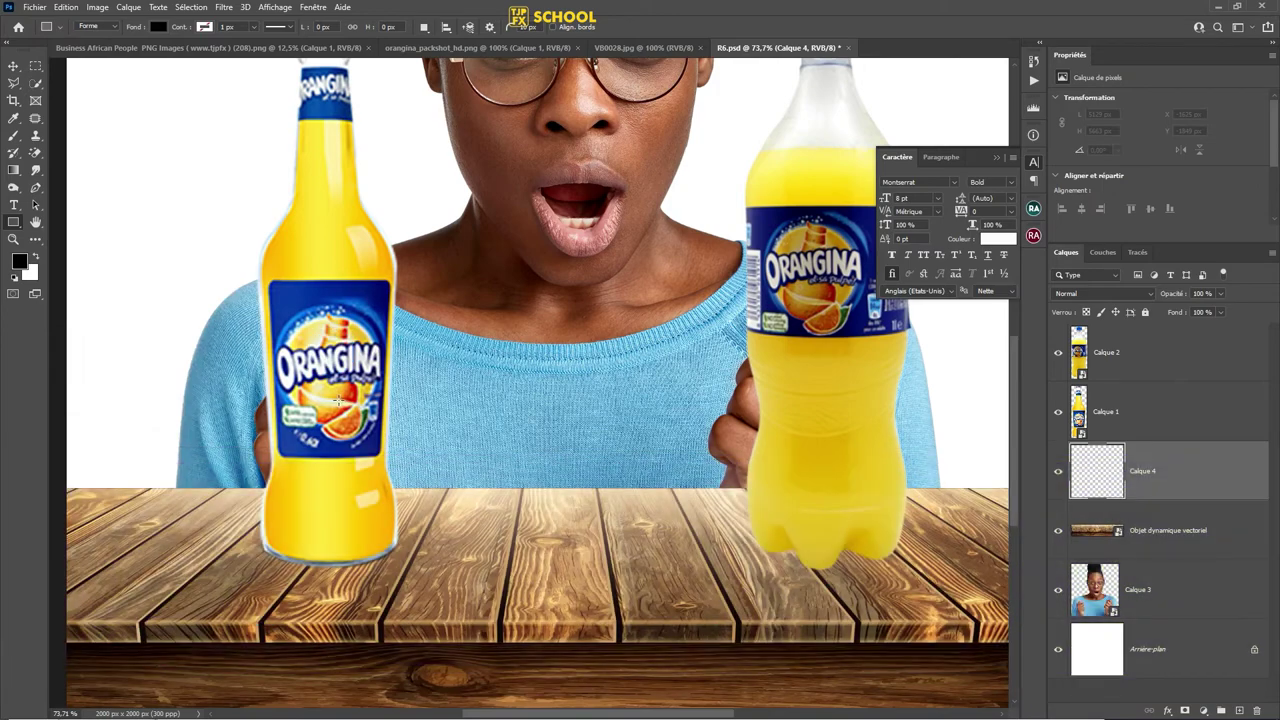
- Draw a 450 × 141 px rectangle across the woman's chest with 0 px corners and yellow fill
{"action": "left_click_drag", "start_coordinate": [338, 401], "coordinate": [558, 467]}
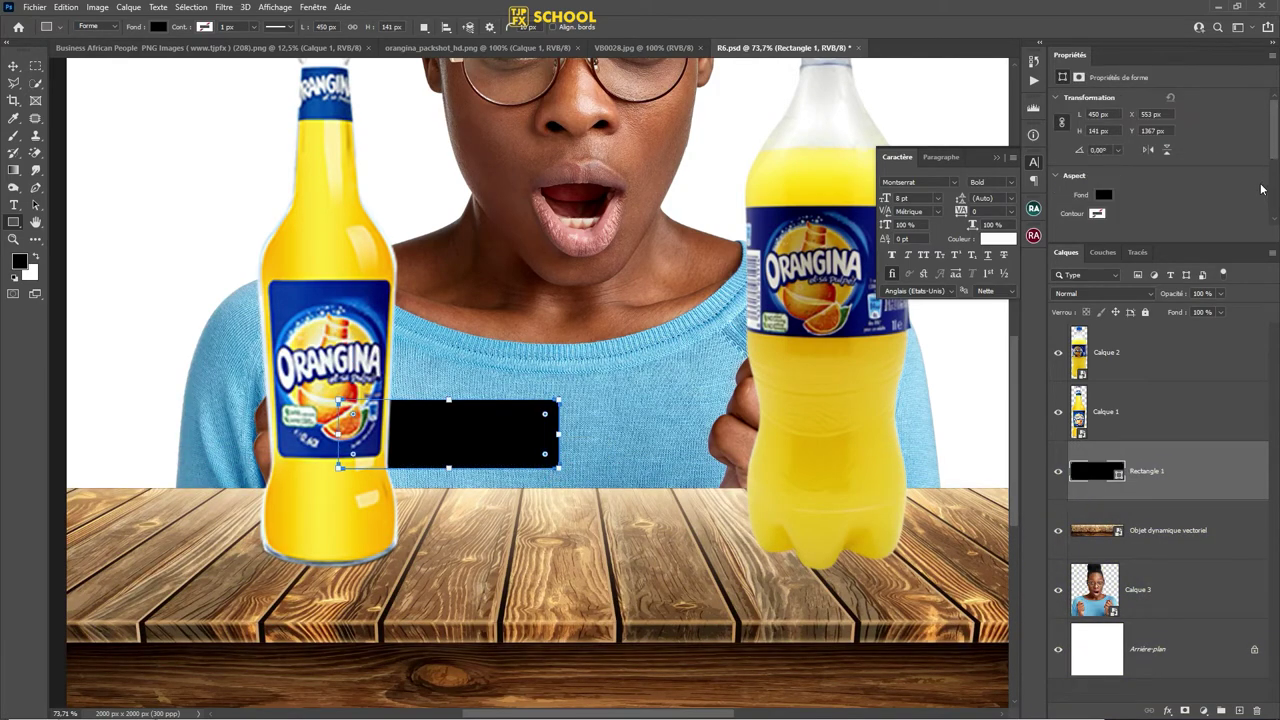
{"action": "left_click_drag", "start_coordinate": [1276, 130], "coordinate": [1276, 216]}
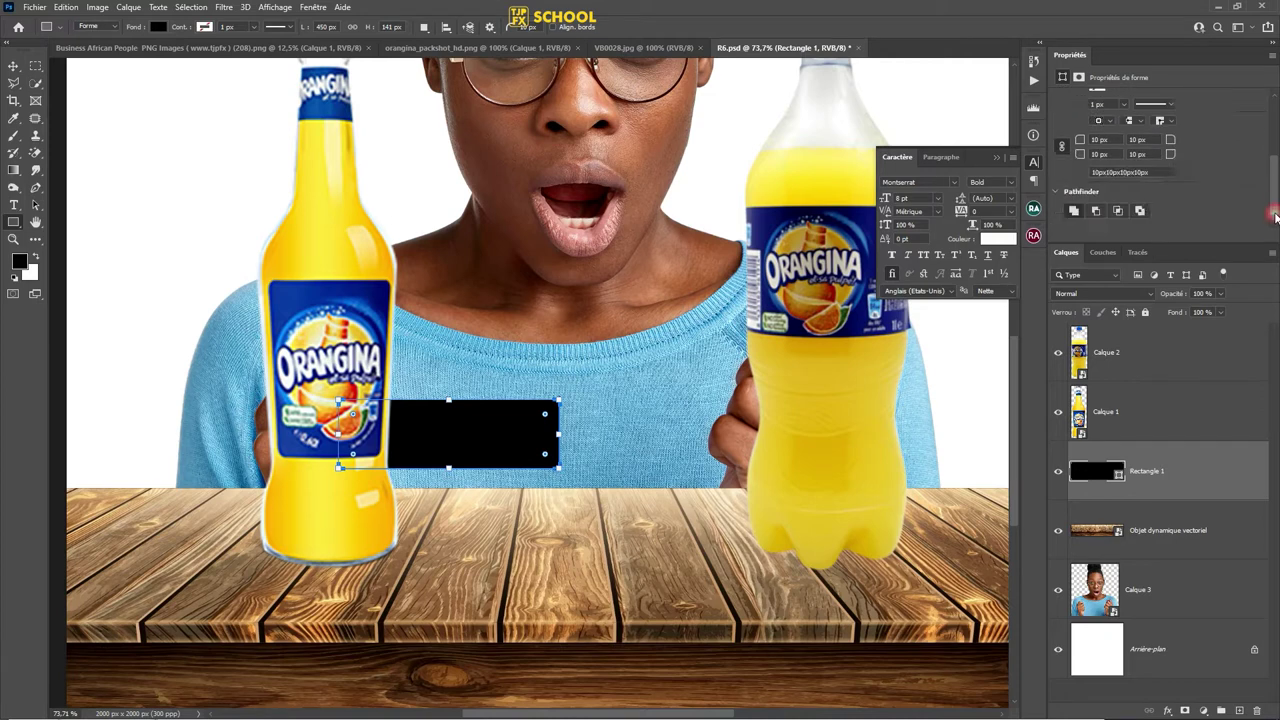
{"action": "type", "text": "0"}
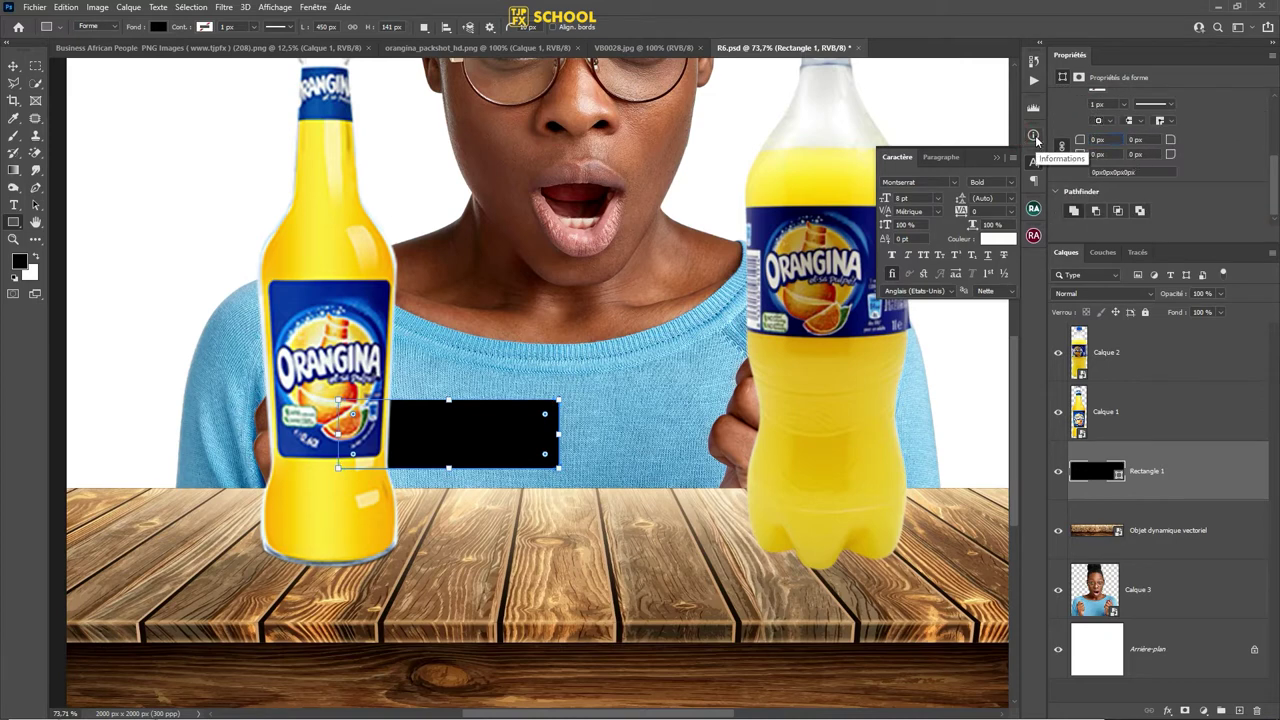
{"action": "left_click", "coordinate": [158, 28]}
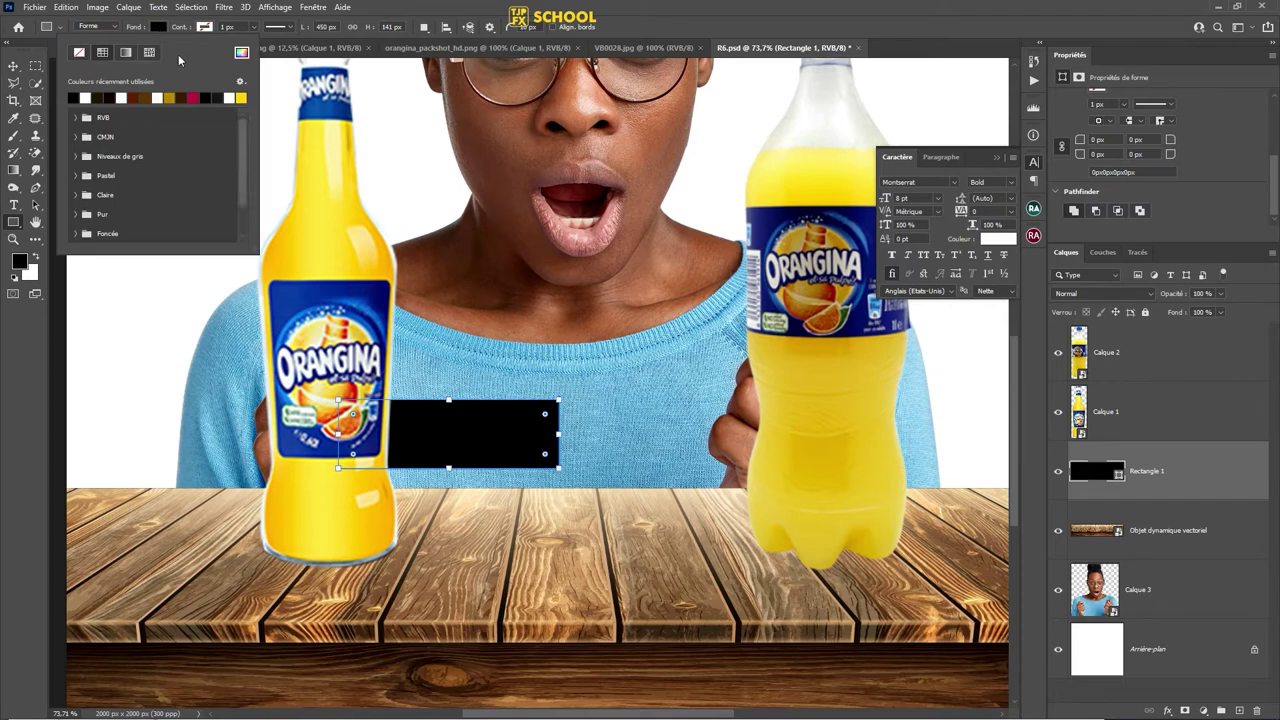
{"action": "left_click", "coordinate": [241, 97]}
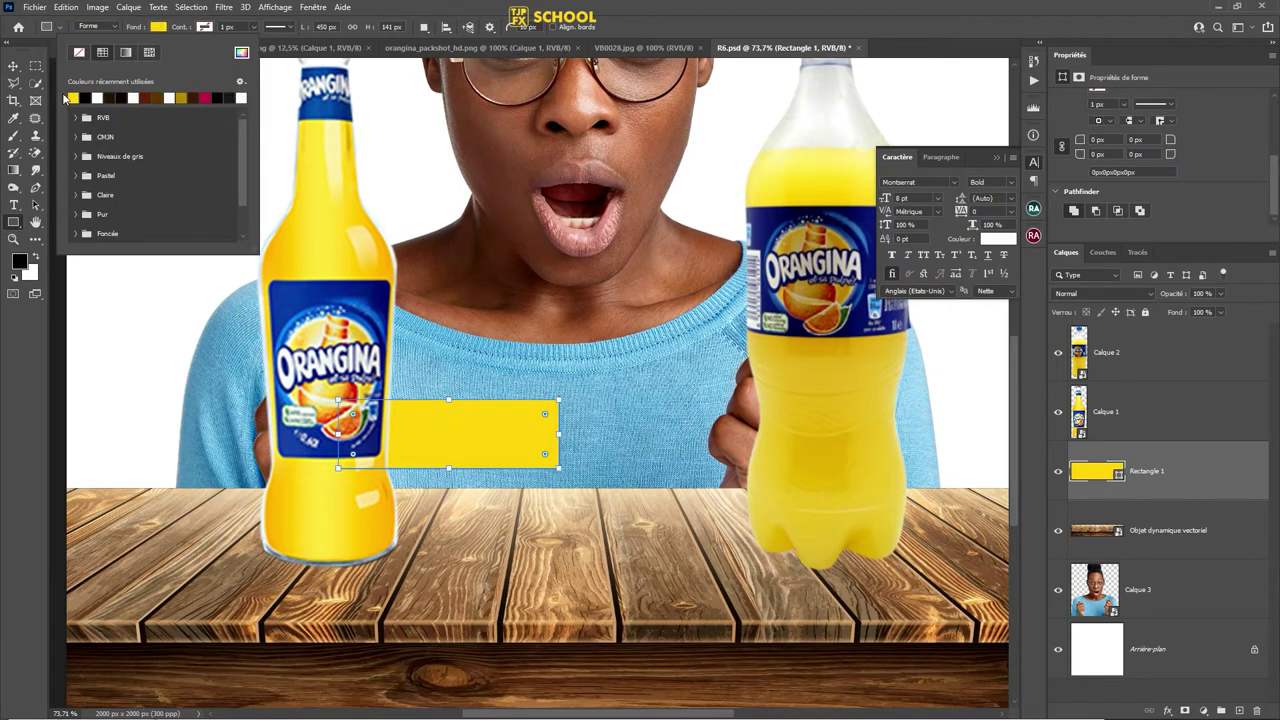
{"action": "left_click", "coordinate": [14, 65]}
- Raise the yellow rectangle and place the typed text '500 Fcfa' on top of it
{"action": "left_click_drag", "start_coordinate": [448, 435], "coordinate": [475, 377]}
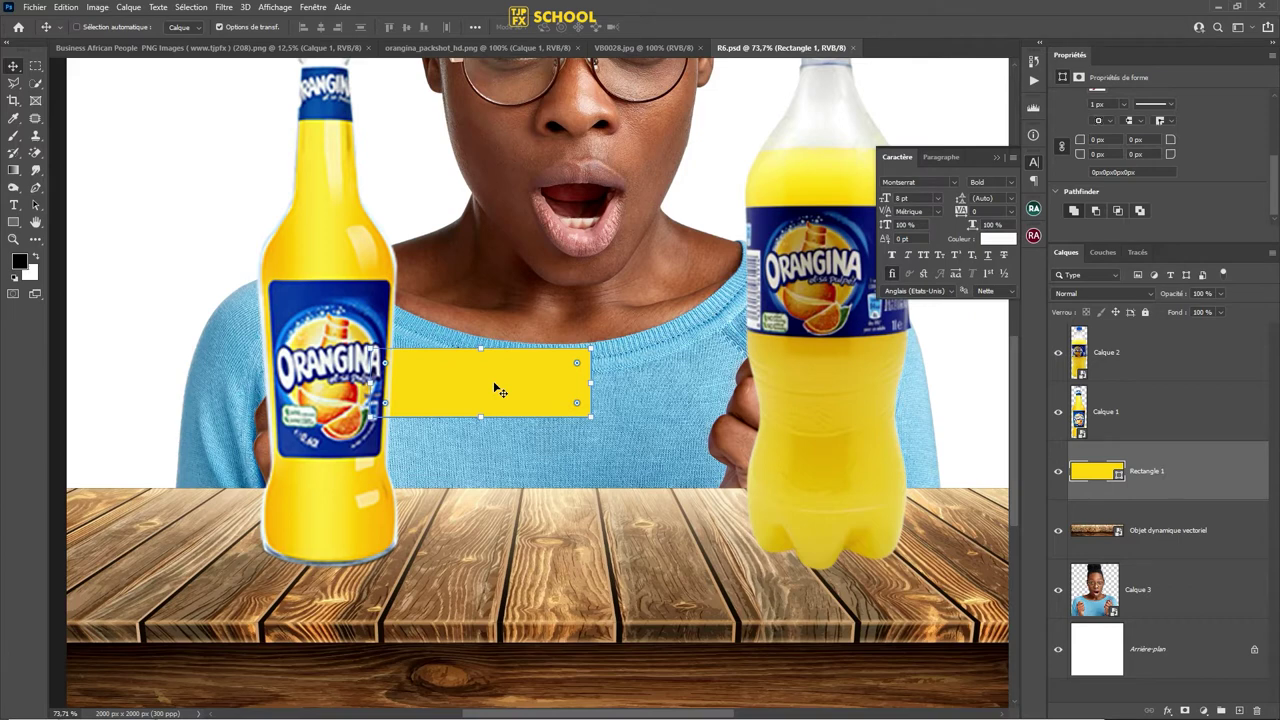
{"action": "key", "text": "t"}
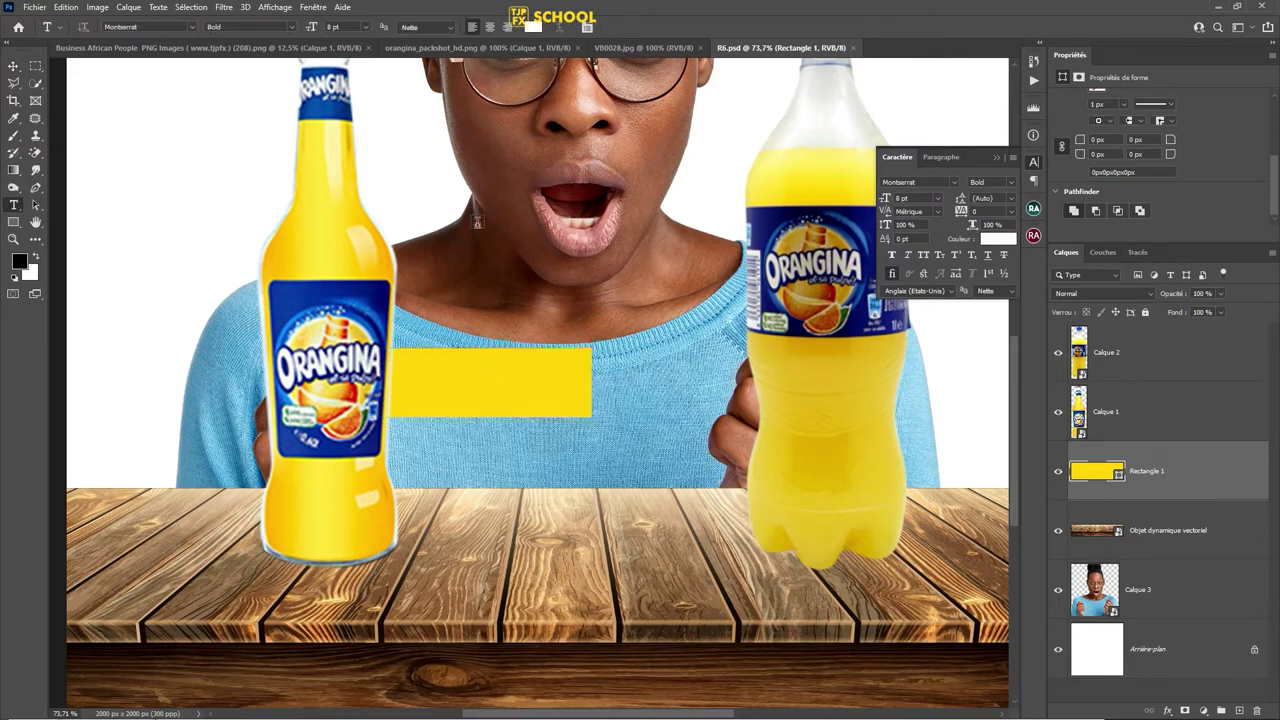
{"action": "left_click", "coordinate": [477, 222]}
{"action": "type", "text": "500"}
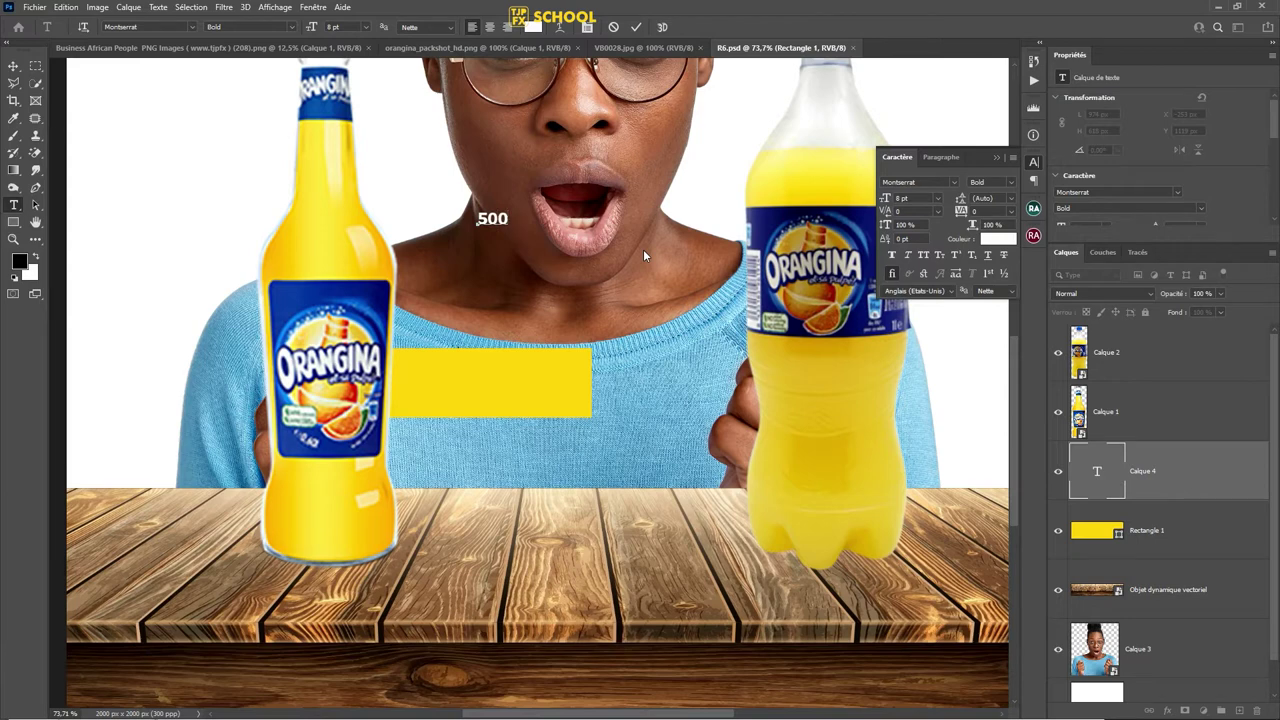
{"action": "type", "text": " Fcfa"}
{"action": "left_click", "coordinate": [647, 257]}
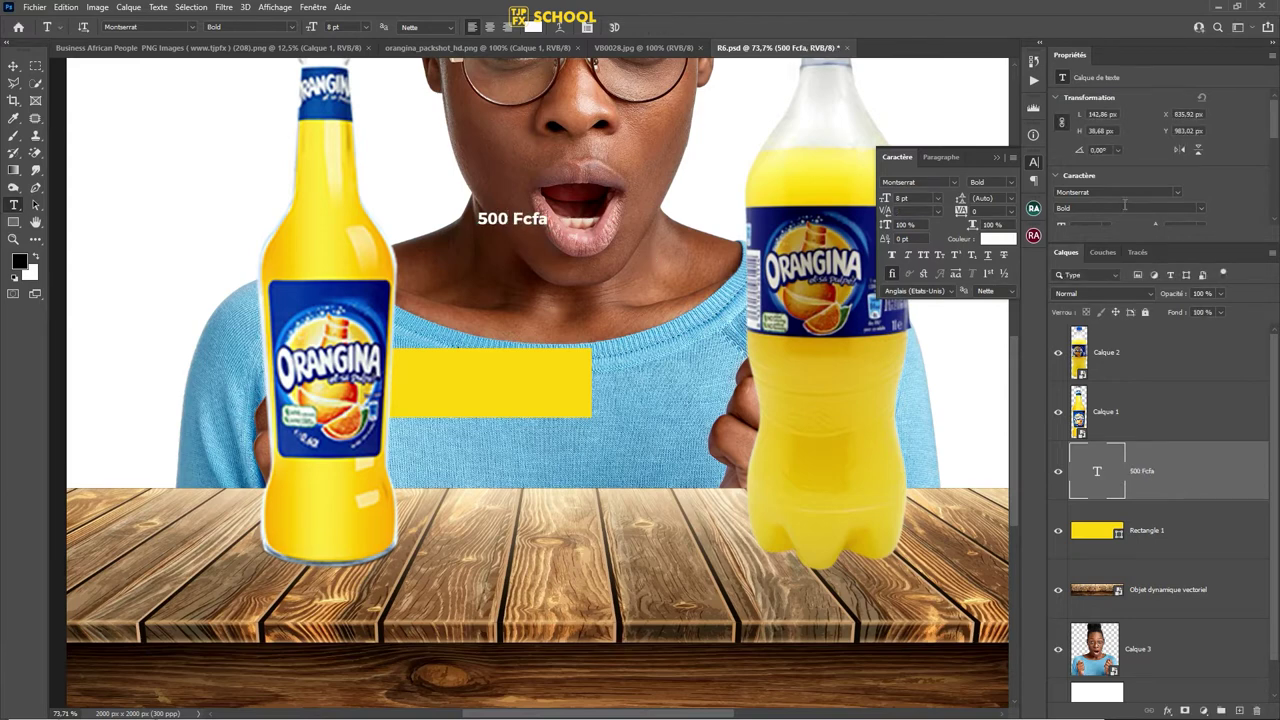
{"action": "left_click", "coordinate": [13, 66]}
{"action": "mouse_move", "coordinate": [511, 218]}
{"action": "left_mouse_down"}
{"action": "mouse_move", "coordinate": [466, 374]}
{"action": "mouse_move", "coordinate": [474, 389]}
{"action": "left_mouse_up"}
- Recolour the 500 Fcfa text with the Orangina label's dark blue and enlarge it
{"action": "left_click", "coordinate": [1000, 240]}
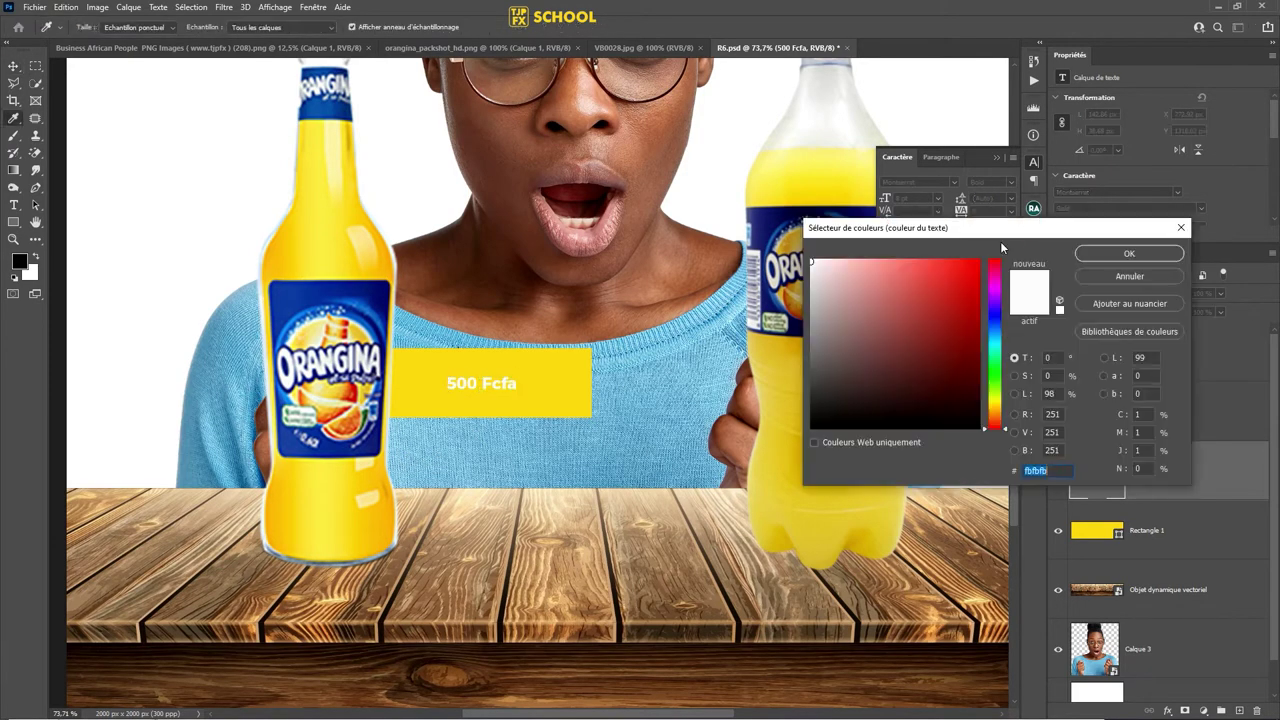
{"action": "left_click", "coordinate": [348, 445]}
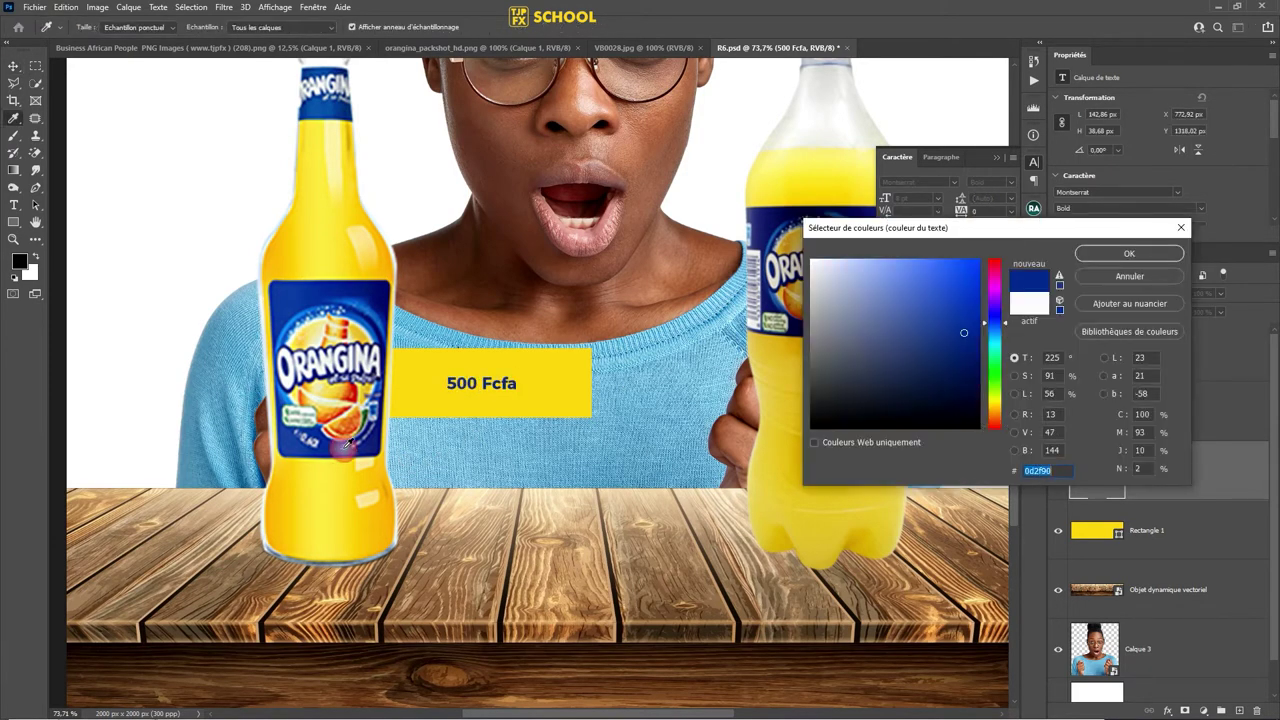
{"action": "left_click", "coordinate": [1089, 256]}
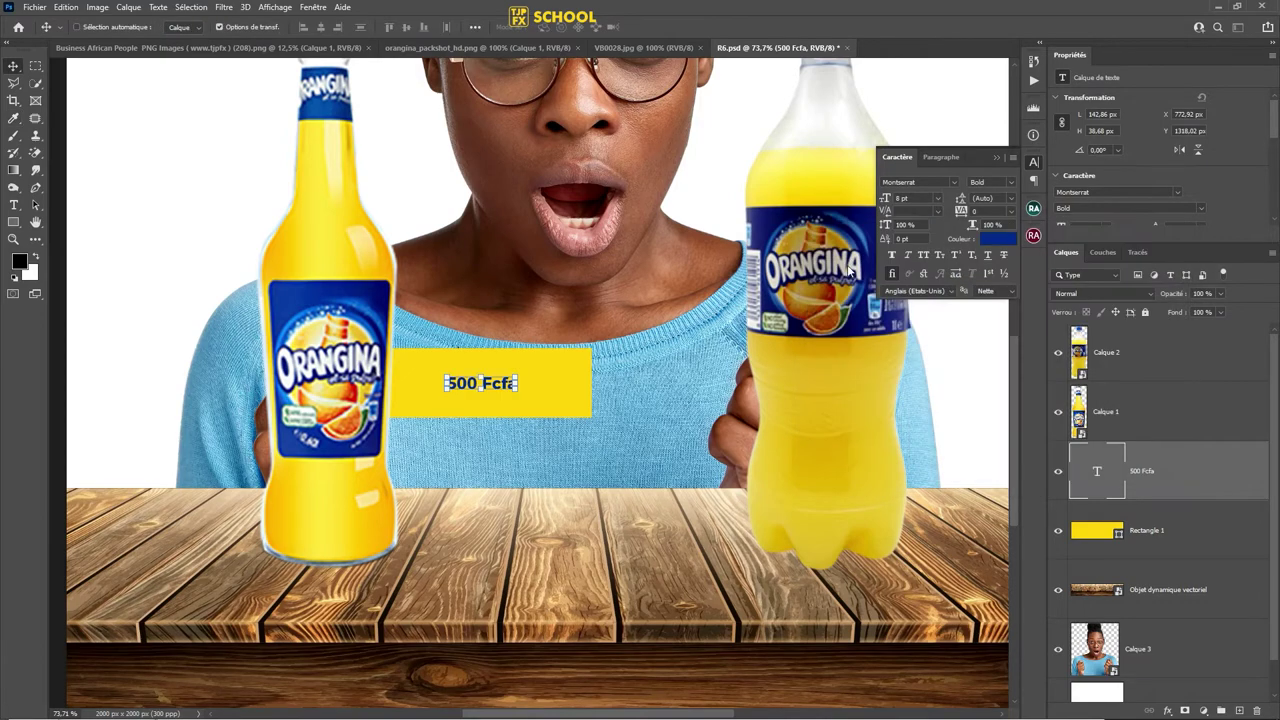
{"action": "left_click_drag", "start_coordinate": [519, 373], "coordinate": [637, 292]}
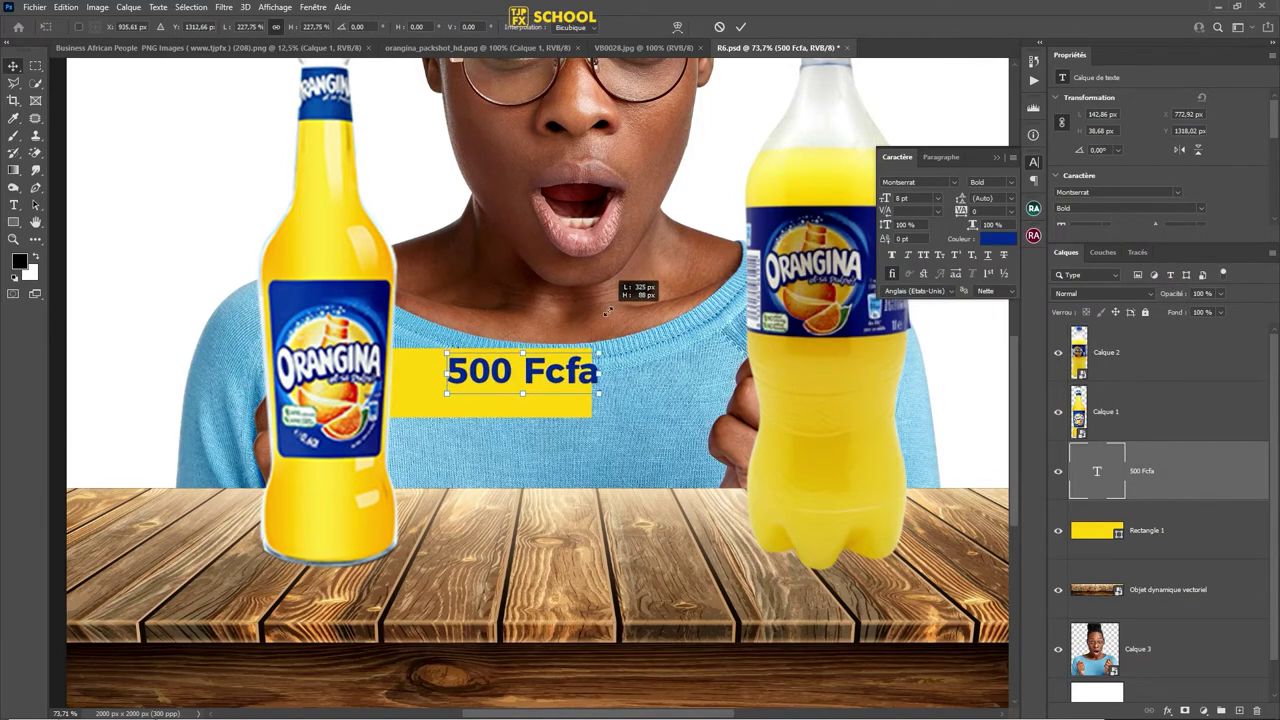
{"action": "key", "text": "Return"}
- Resize the 500 Fcfa text to 18.15 pt, centre it on the banner, and also select Rectangle 1
{"action": "key", "text": "v"}
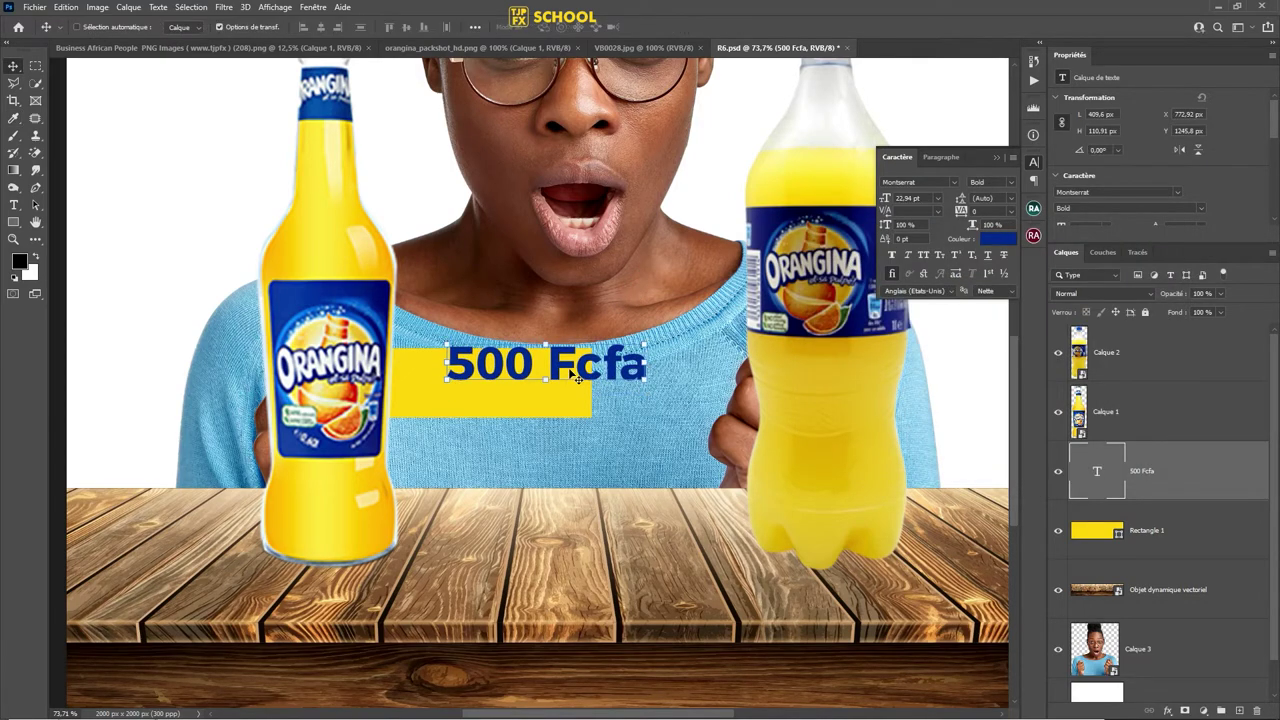
{"action": "left_click_drag", "start_coordinate": [564, 376], "coordinate": [522, 395]}
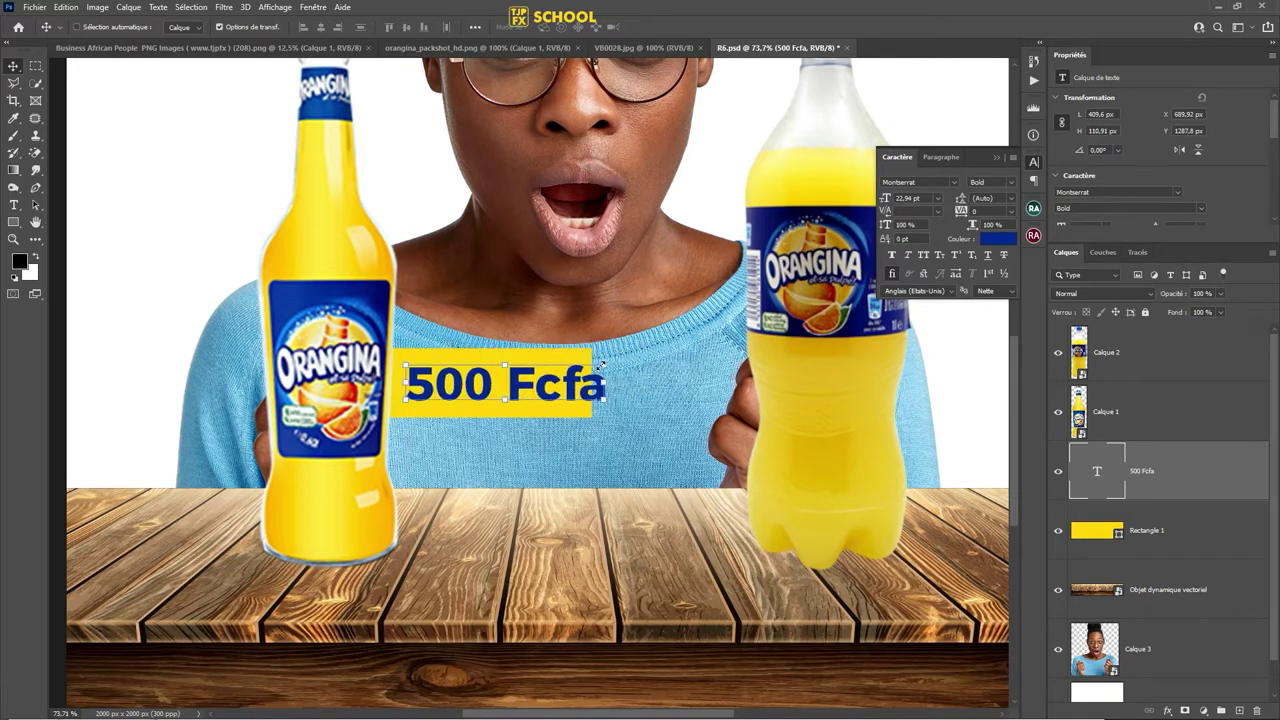
{"action": "left_click_drag", "start_coordinate": [600, 365], "coordinate": [577, 387]}
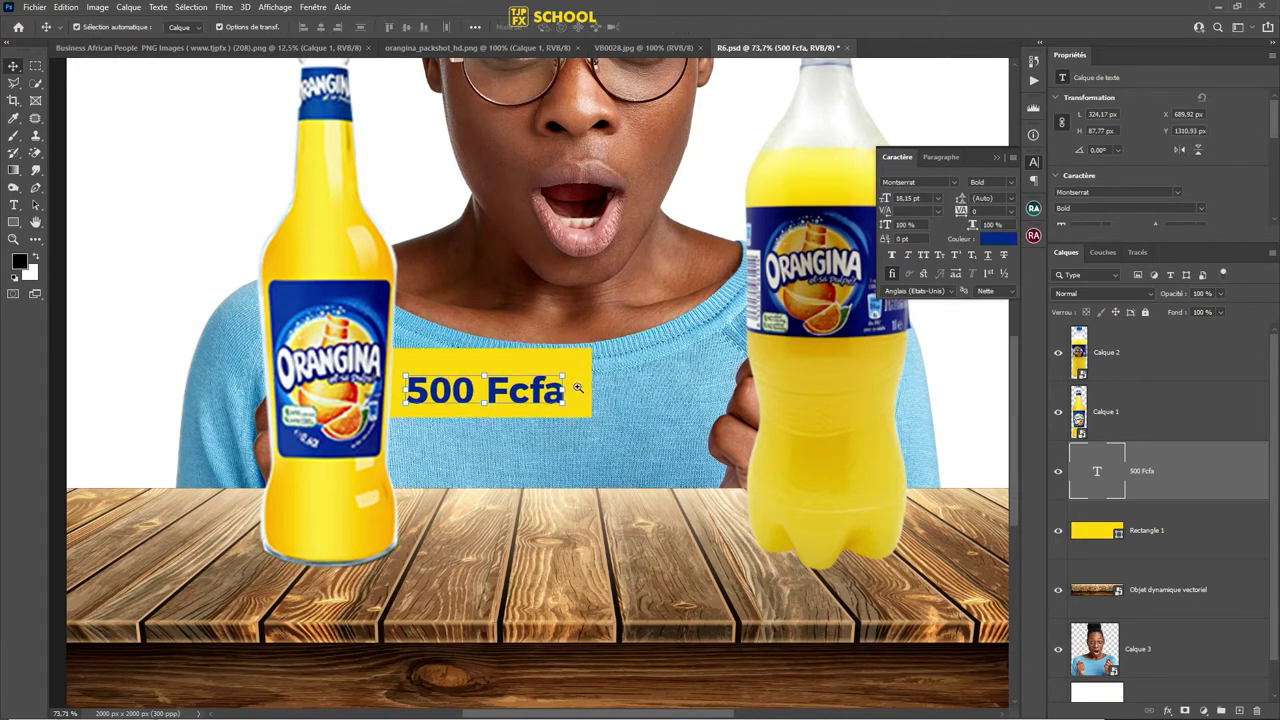
{"action": "scroll", "coordinate": [577, 387], "scroll_direction": "up", "scroll_amount": 3}
{"action": "left_click_drag", "start_coordinate": [563, 371], "coordinate": [574, 351]}
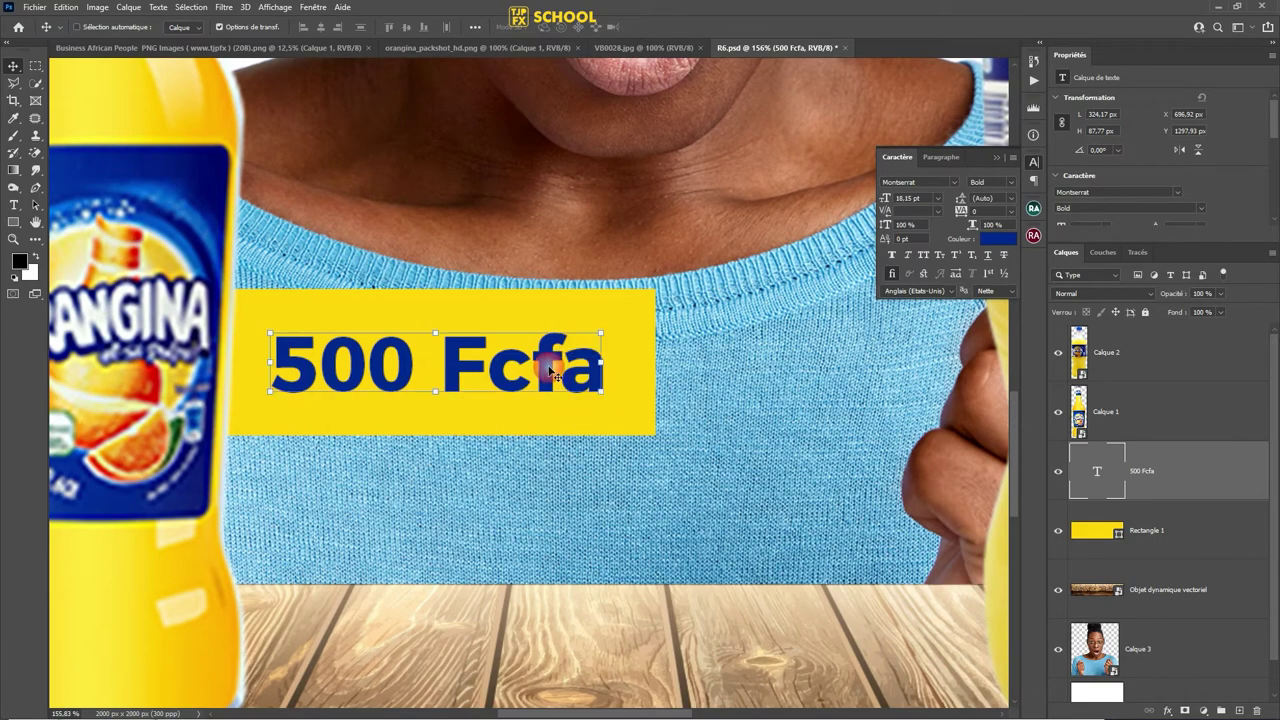
{"action": "scroll", "coordinate": [648, 380], "scroll_direction": "down", "scroll_amount": 3}
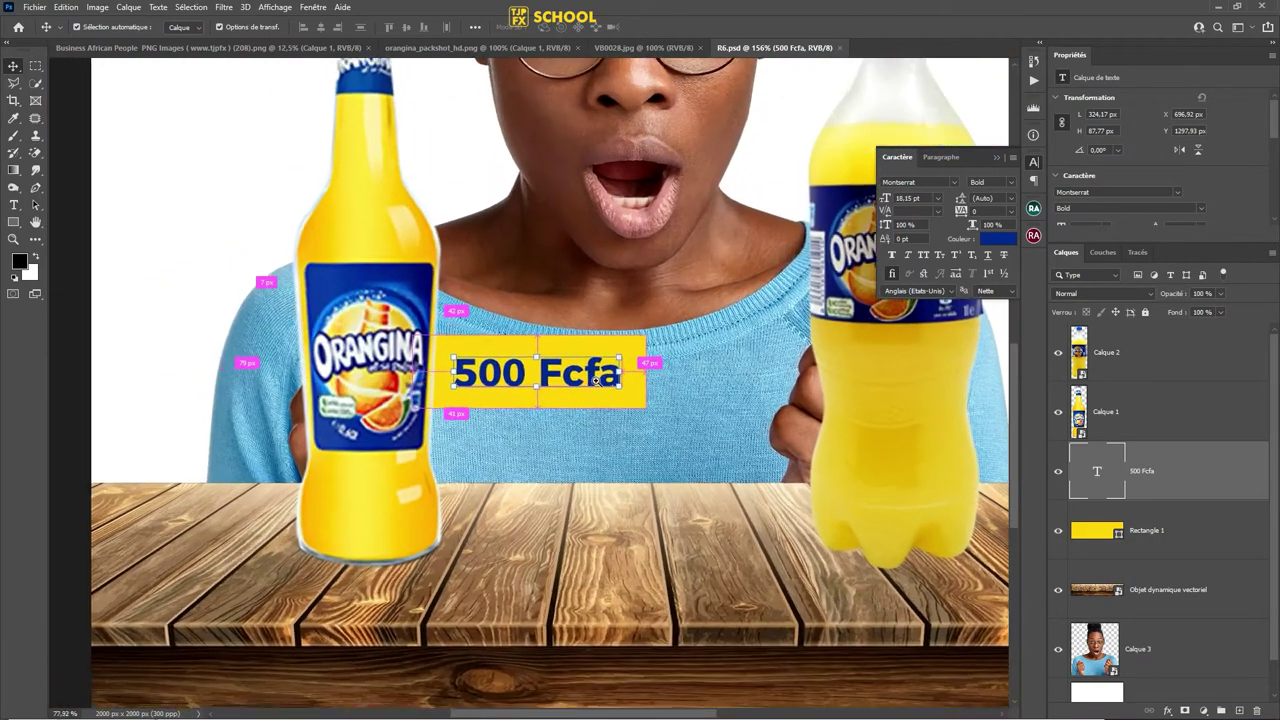
{"action": "scroll", "coordinate": [617, 390], "scroll_direction": "down", "scroll_amount": 1}
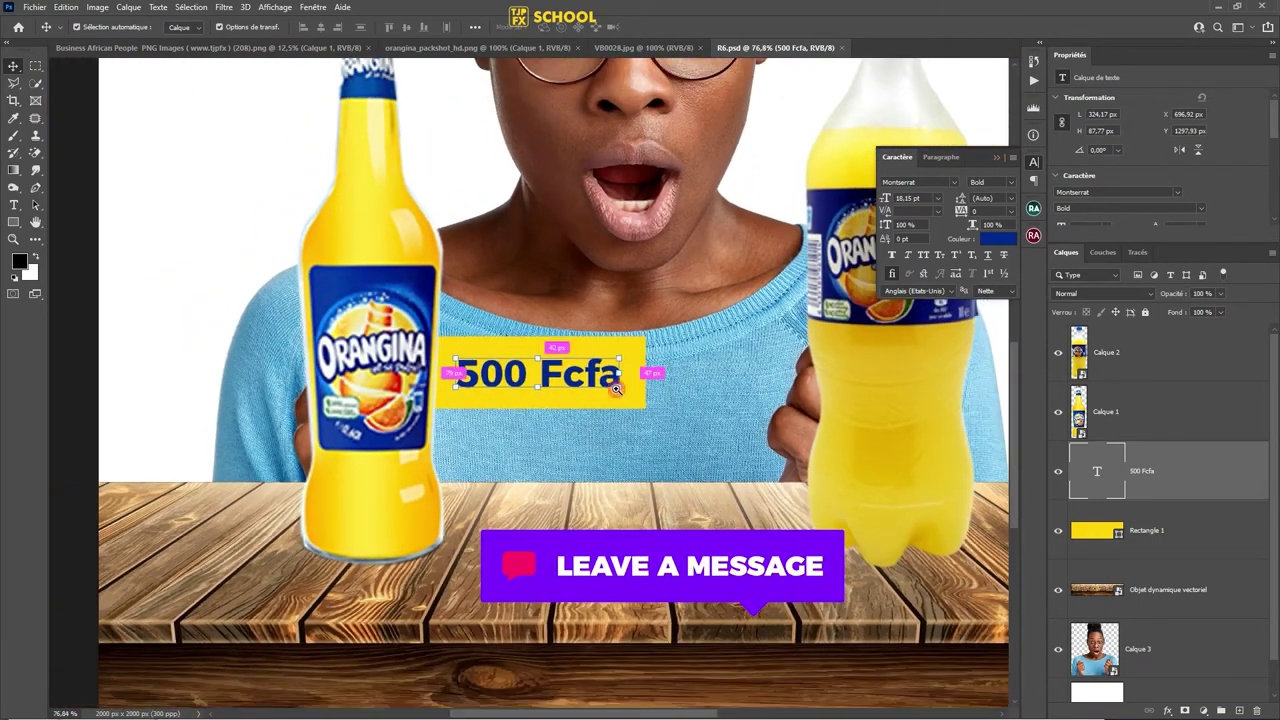
{"action": "left_click", "coordinate": [1200, 528]}
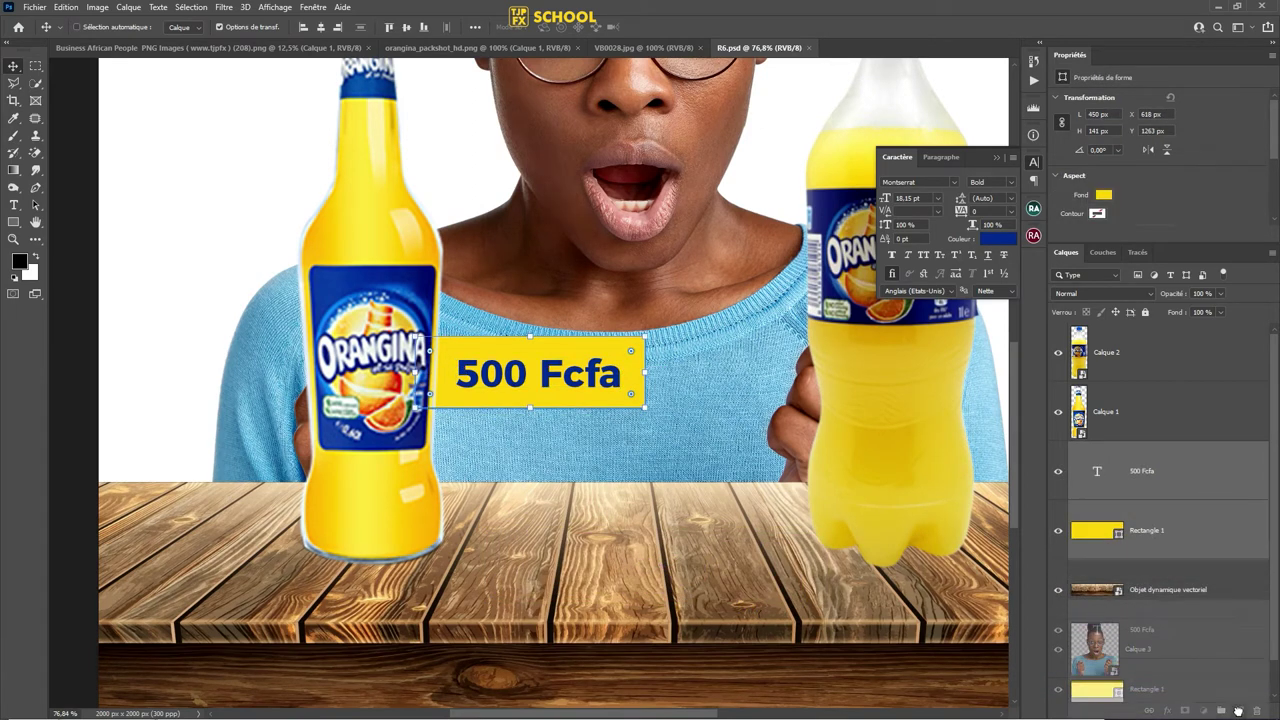
- Duplicate the price tag, move it down near the table edge, and widen its banner
{"action": "left_click_drag", "start_coordinate": [1231, 550], "coordinate": [1221, 710]}
{"action": "left_click_drag", "start_coordinate": [614, 400], "coordinate": [783, 484]}
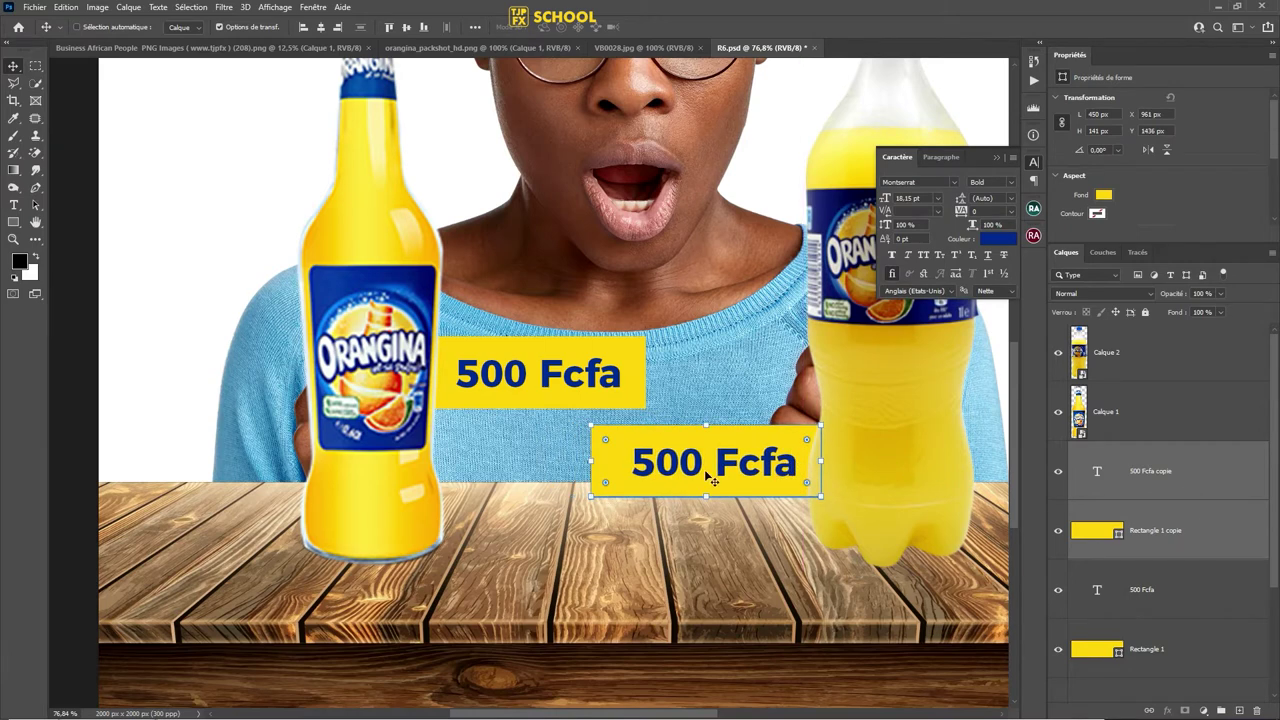
{"action": "left_click", "coordinate": [1185, 533]}
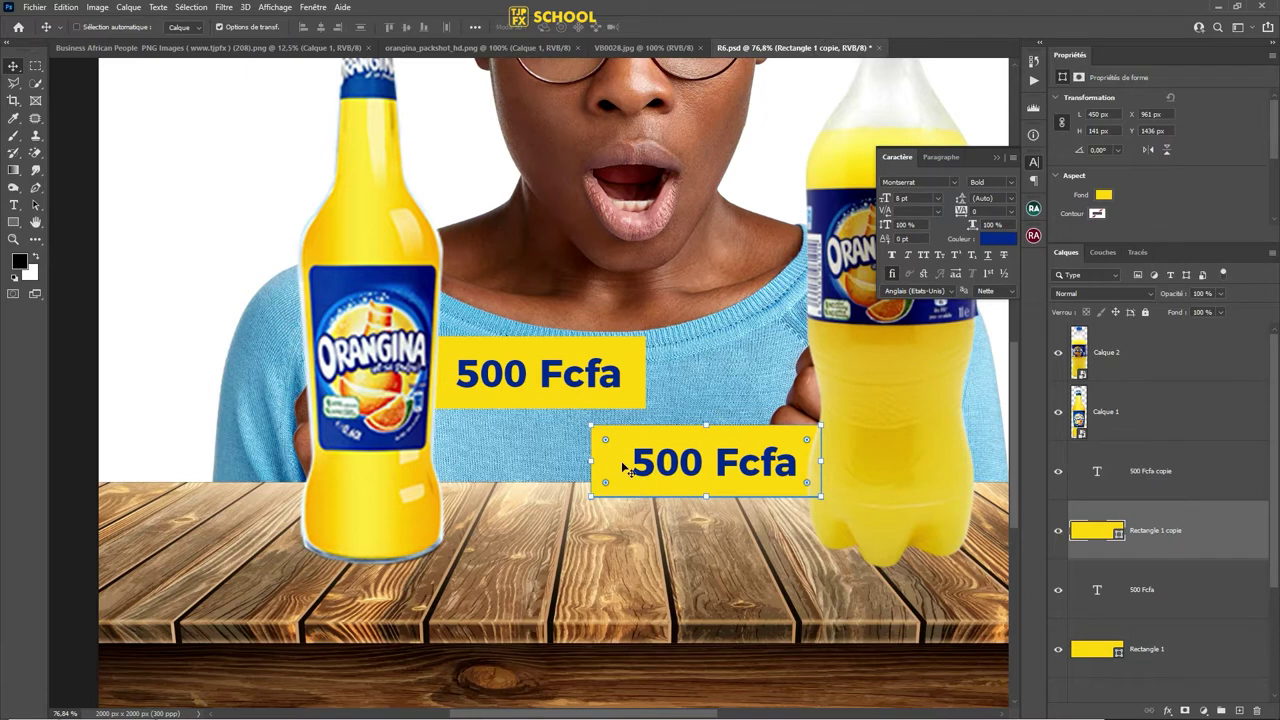
{"action": "key", "text": "ctrl+t"}
{"action": "left_click_drag", "start_coordinate": [590, 462], "coordinate": [558, 461]}
{"action": "left_click", "coordinate": [742, 27]}
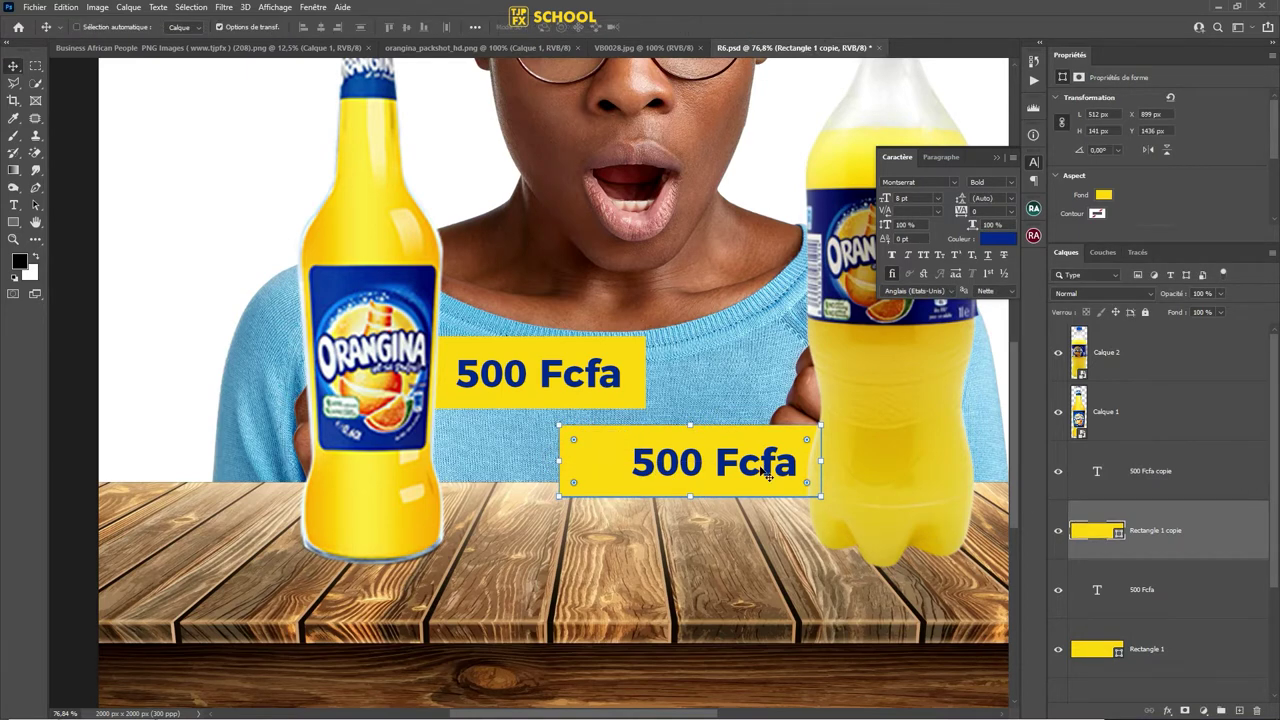
- Centre the copied 500 Fcfa text on its banner and make it white
{"action": "left_click", "coordinate": [1150, 471]}
{"action": "left_click_drag", "start_coordinate": [645, 440], "coordinate": [623, 440]}
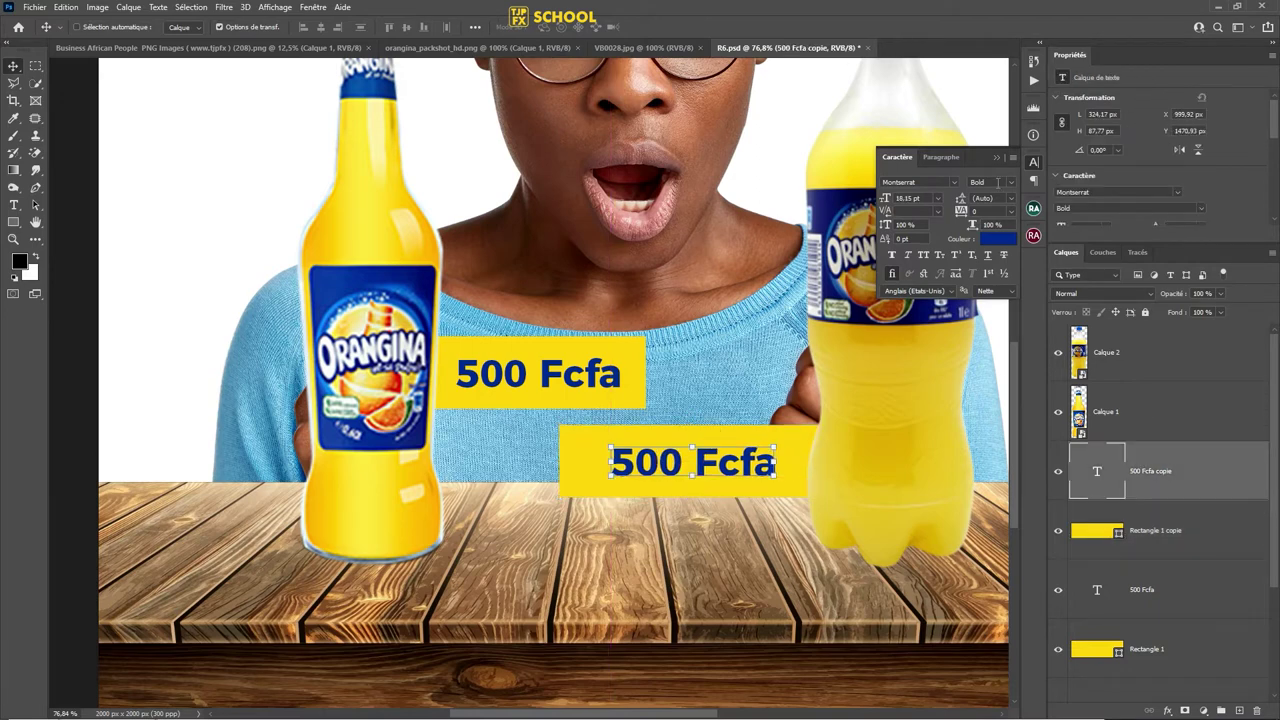
{"action": "left_click", "coordinate": [1000, 239]}
{"action": "left_click", "coordinate": [765, 128]}
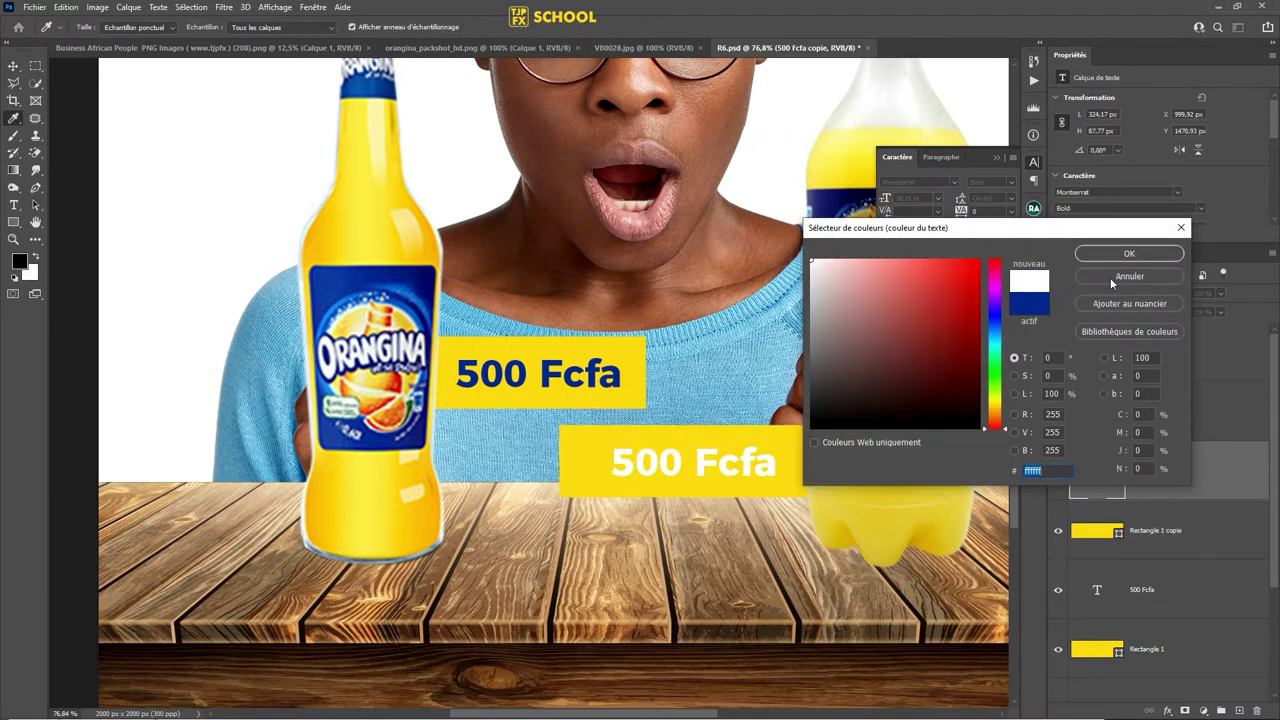
{"action": "left_click", "coordinate": [1127, 254]}
- Fill the copied banner with the dark blue sampled from the price text
{"action": "key", "text": "v"}
{"action": "left_click", "coordinate": [690, 470]}
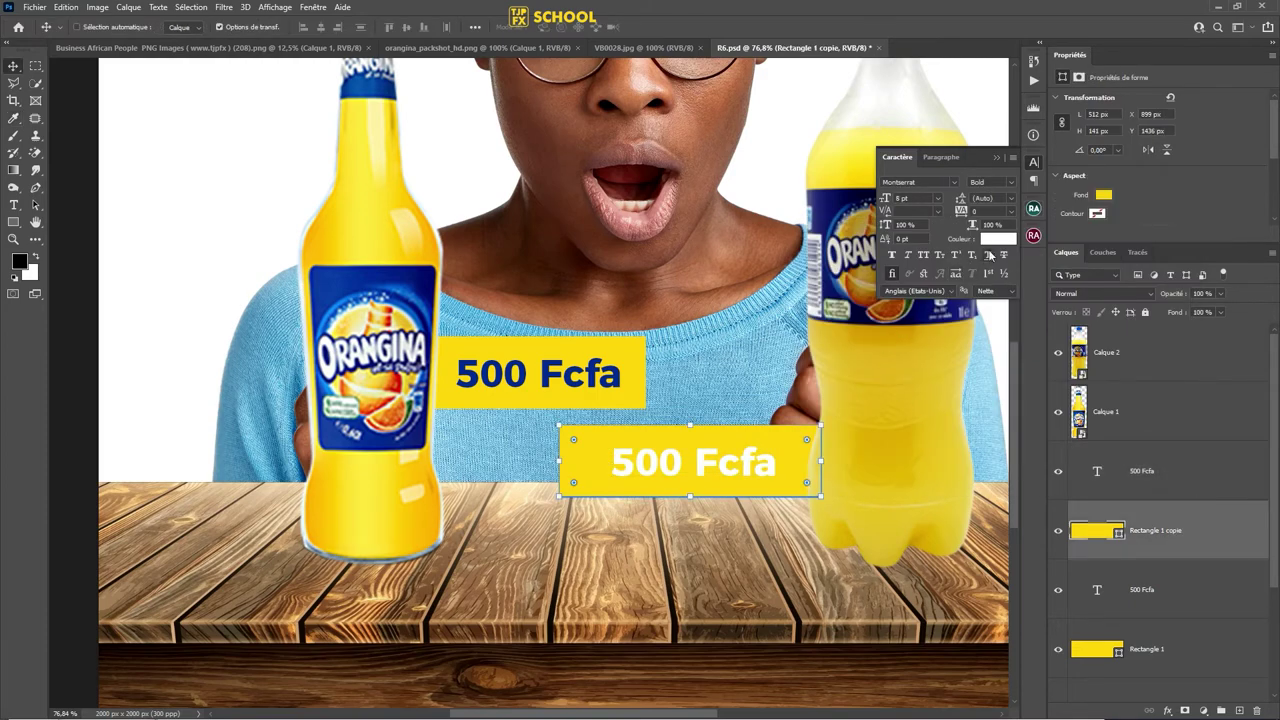
{"action": "left_click", "coordinate": [1104, 196]}
{"action": "left_click", "coordinate": [1233, 221]}
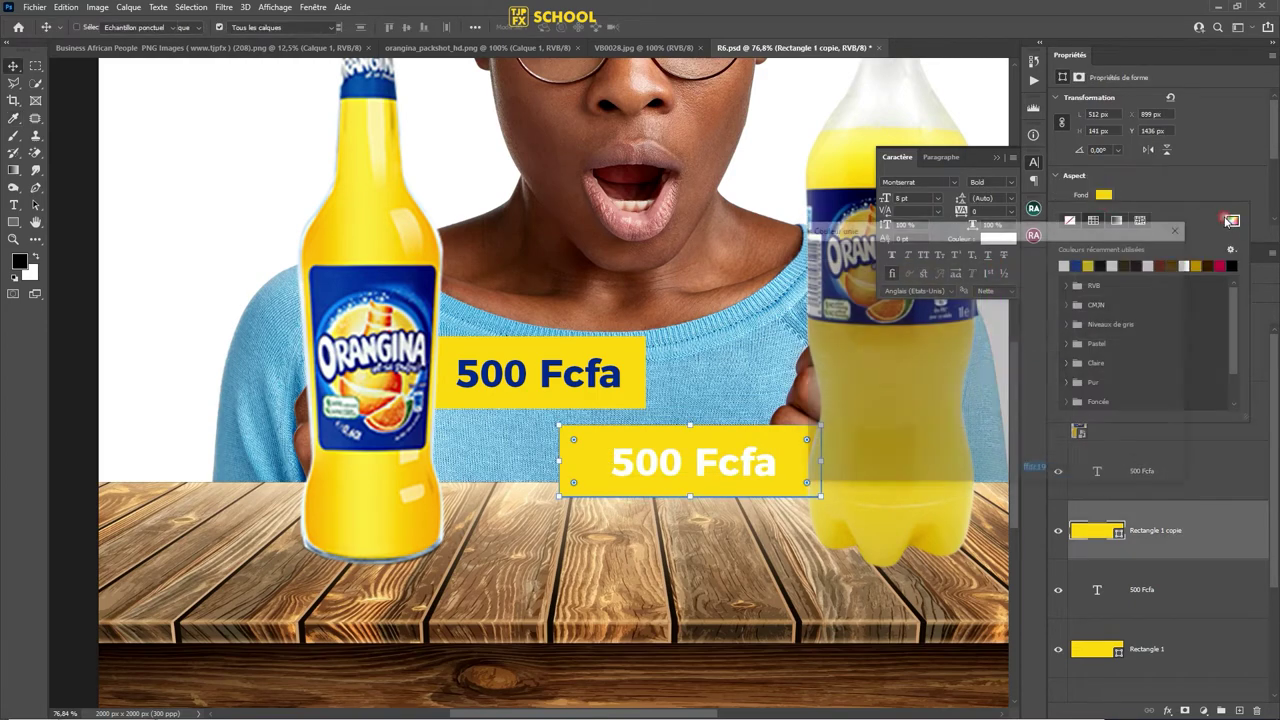
{"action": "left_click", "coordinate": [553, 362]}
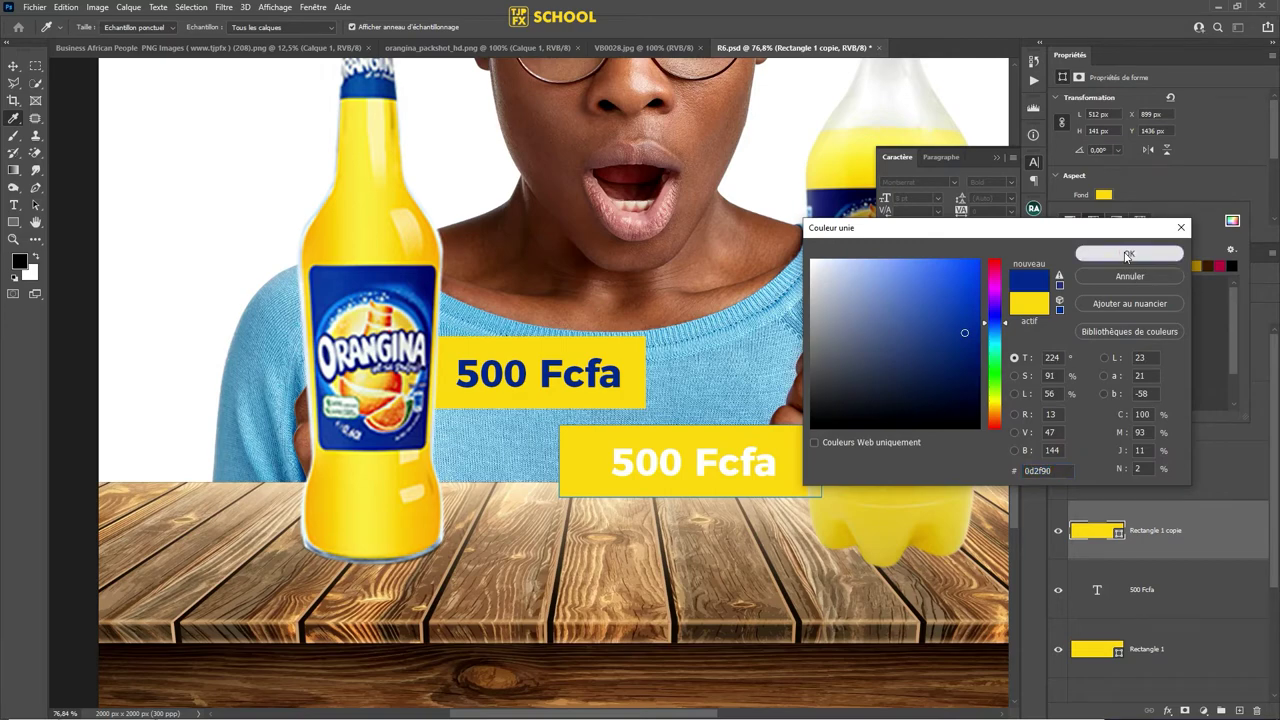
{"action": "left_click", "coordinate": [1129, 254]}
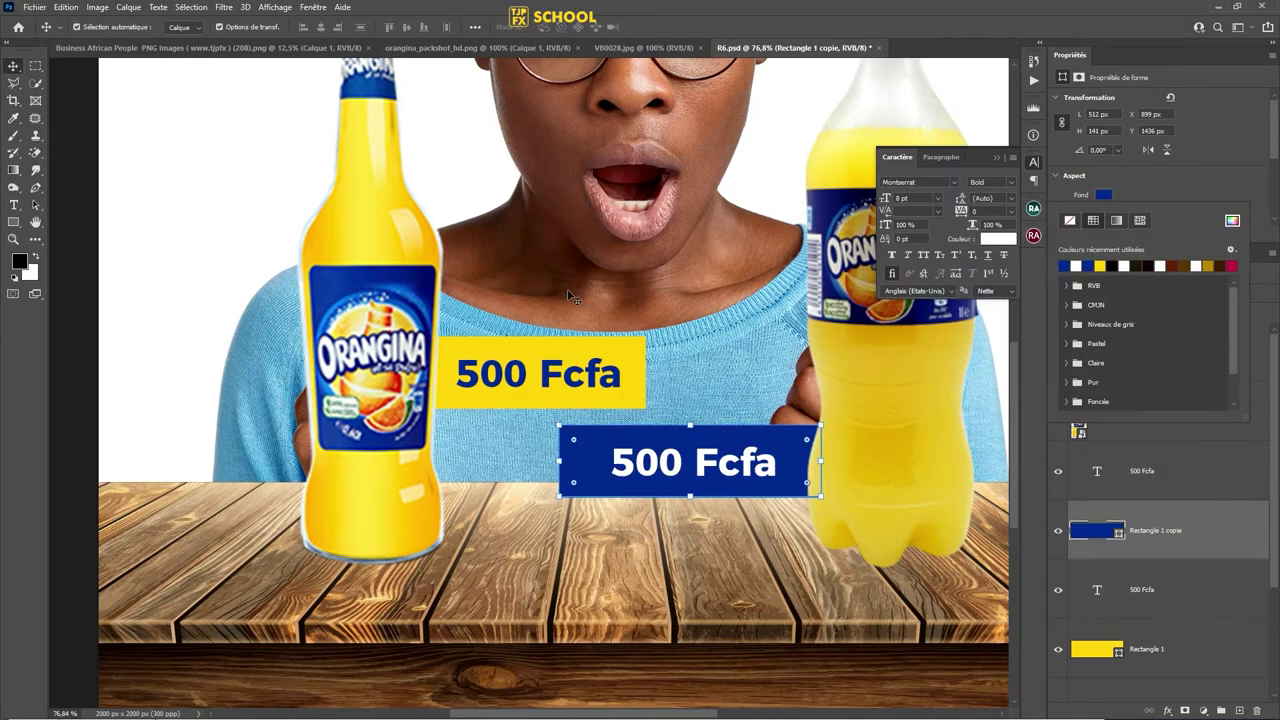
{"action": "key", "text": "ctrl+minus"}
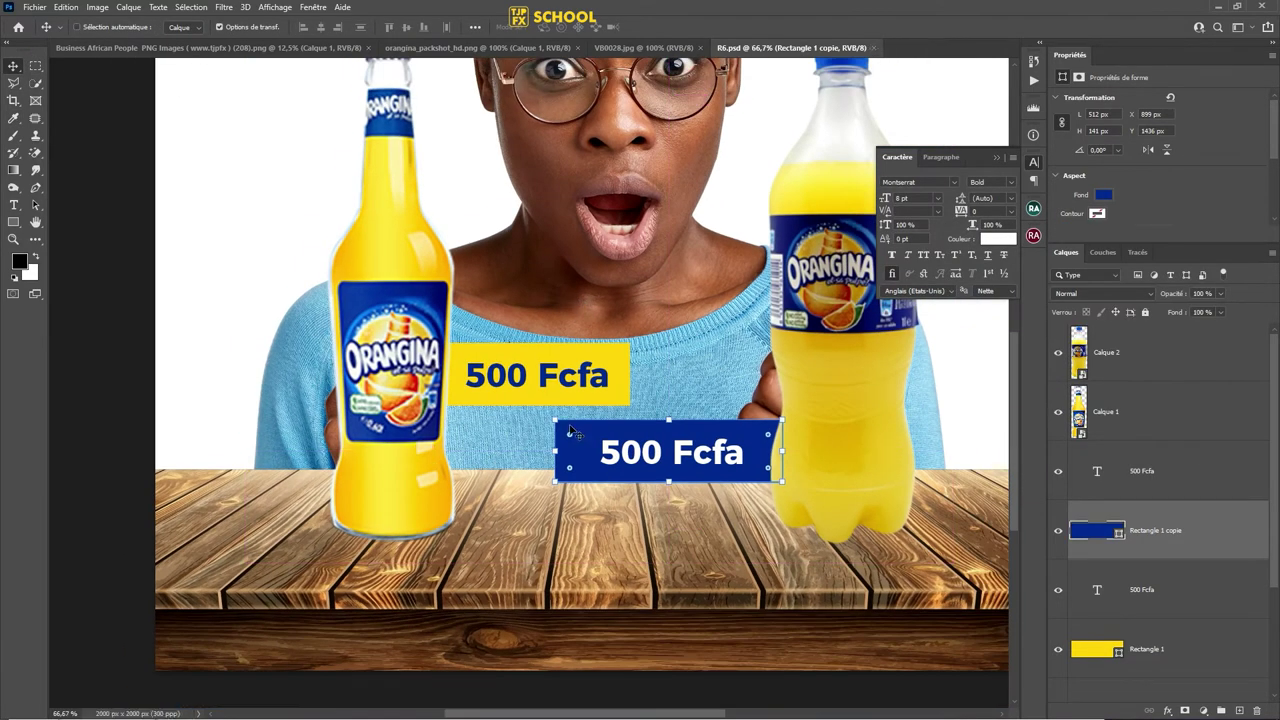
{"action": "scroll", "coordinate": [570, 430], "scroll_direction": "up", "scroll_amount": 2}
{"action": "scroll", "coordinate": [565, 410], "scroll_direction": "up", "scroll_amount": 1}
{"action": "scroll", "coordinate": [560, 388], "scroll_direction": "up", "scroll_amount": 1}
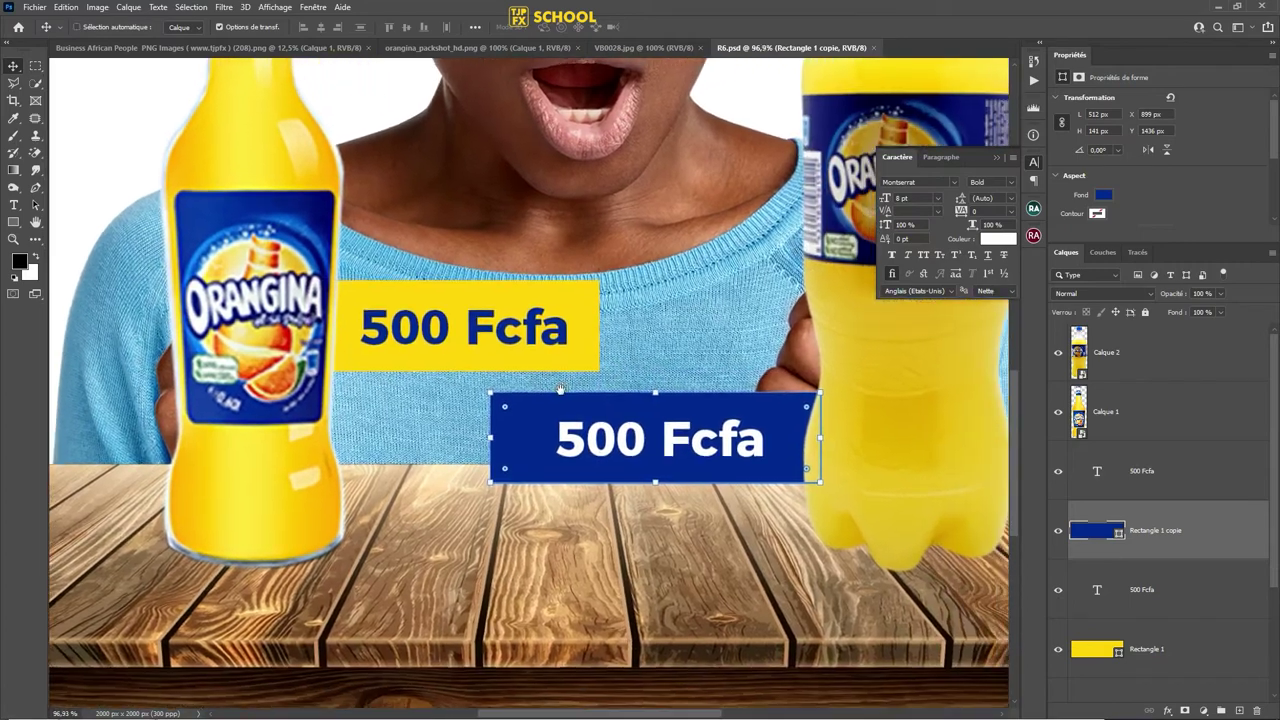
{"action": "scroll", "coordinate": [560, 390], "scroll_direction": "down", "scroll_amount": 1}
{"action": "scroll", "coordinate": [550, 400], "scroll_direction": "down", "scroll_amount": 4}
{"action": "scroll", "coordinate": [540, 412], "scroll_direction": "up", "scroll_amount": 1}
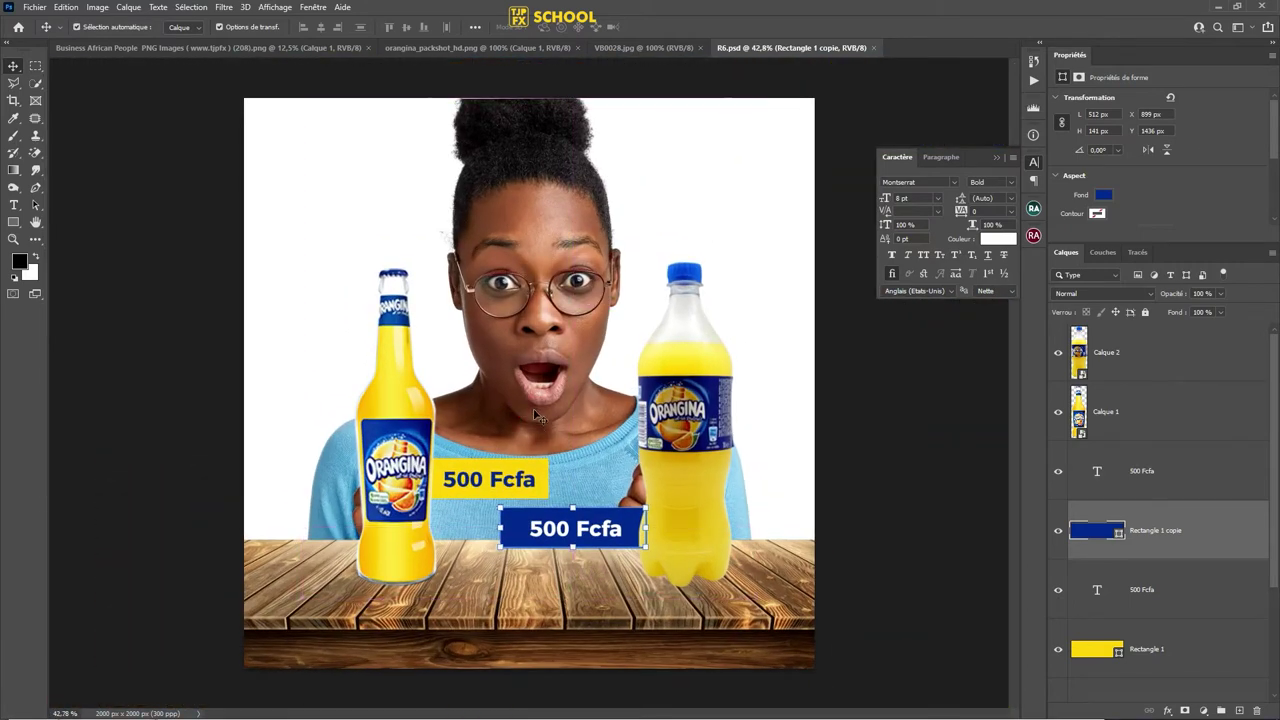
{"action": "scroll", "coordinate": [560, 580], "scroll_direction": "up", "scroll_amount": 1}
{"action": "scroll", "coordinate": [470, 530], "scroll_direction": "up", "scroll_amount": 1}
{"action": "scroll", "coordinate": [400, 490], "scroll_direction": "up", "scroll_amount": 1}
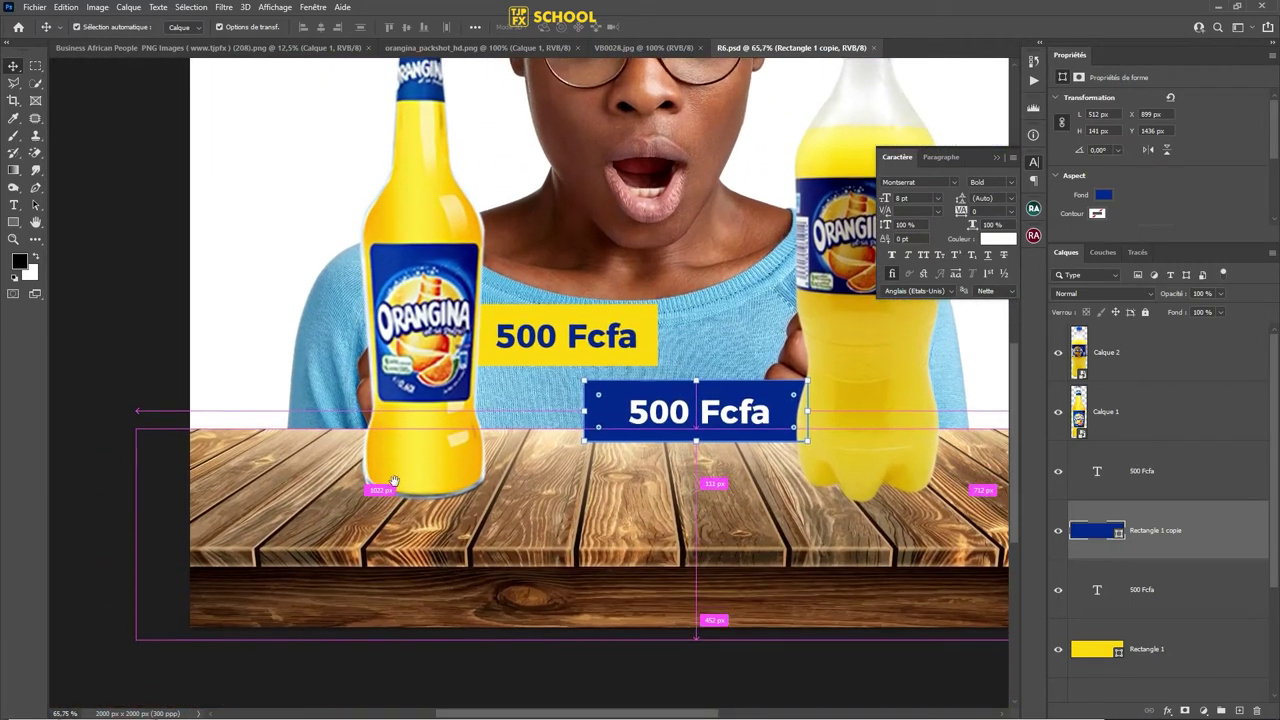
{"action": "left_click_drag", "start_coordinate": [393, 482], "coordinate": [363, 497]}
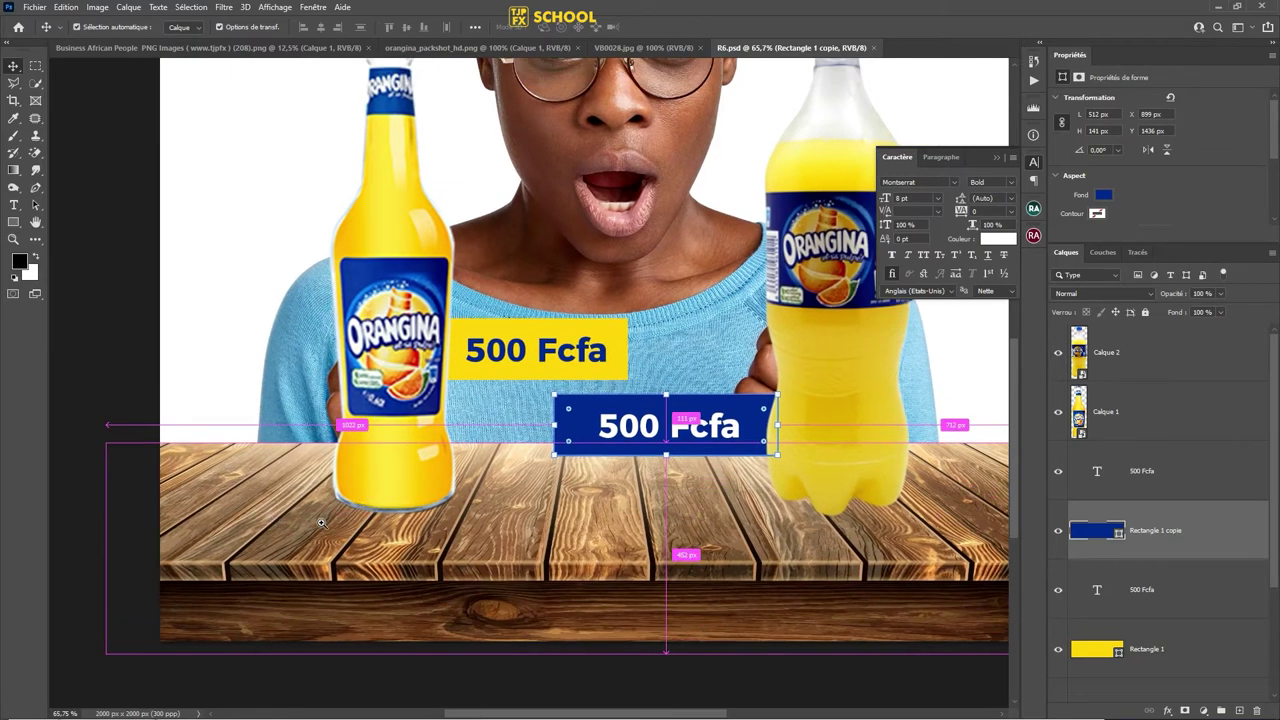
{"action": "scroll", "coordinate": [321, 522], "scroll_direction": "up", "scroll_amount": 4}
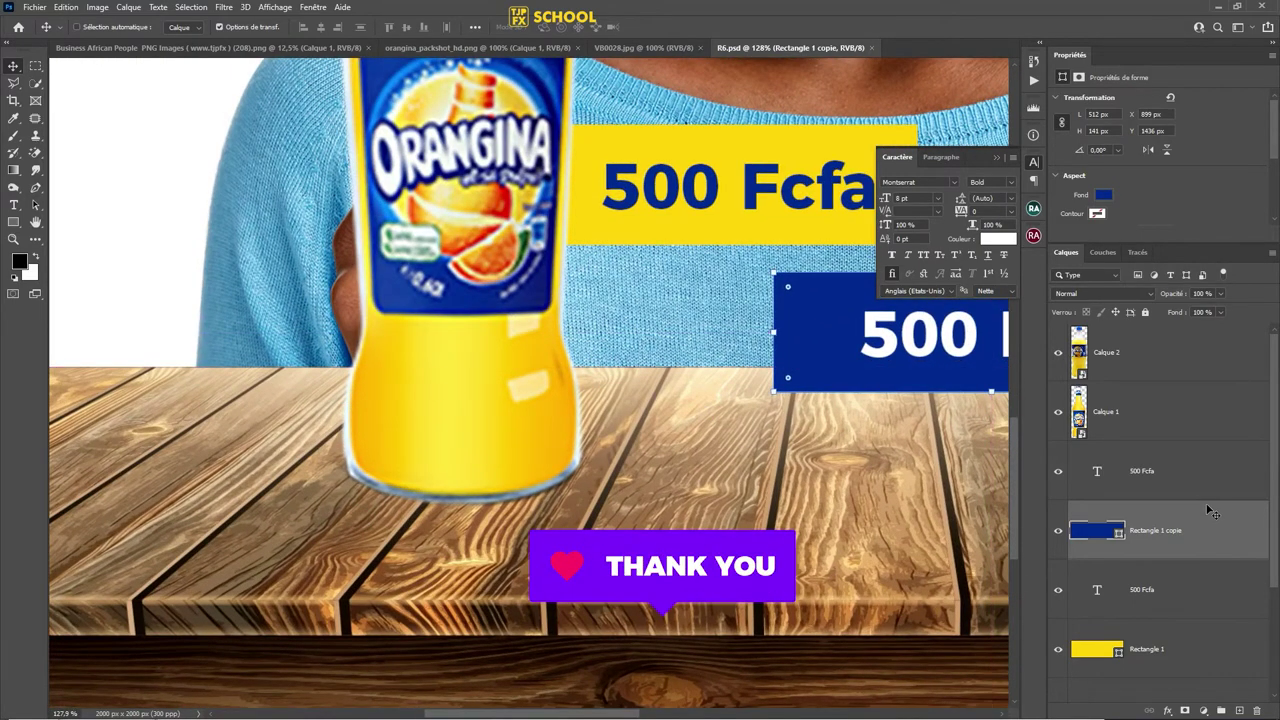
- On a new layer under the left bottle, paint a soft black blob with a 267 px brush at 100% opacity
{"action": "left_click", "coordinate": [1182, 440]}
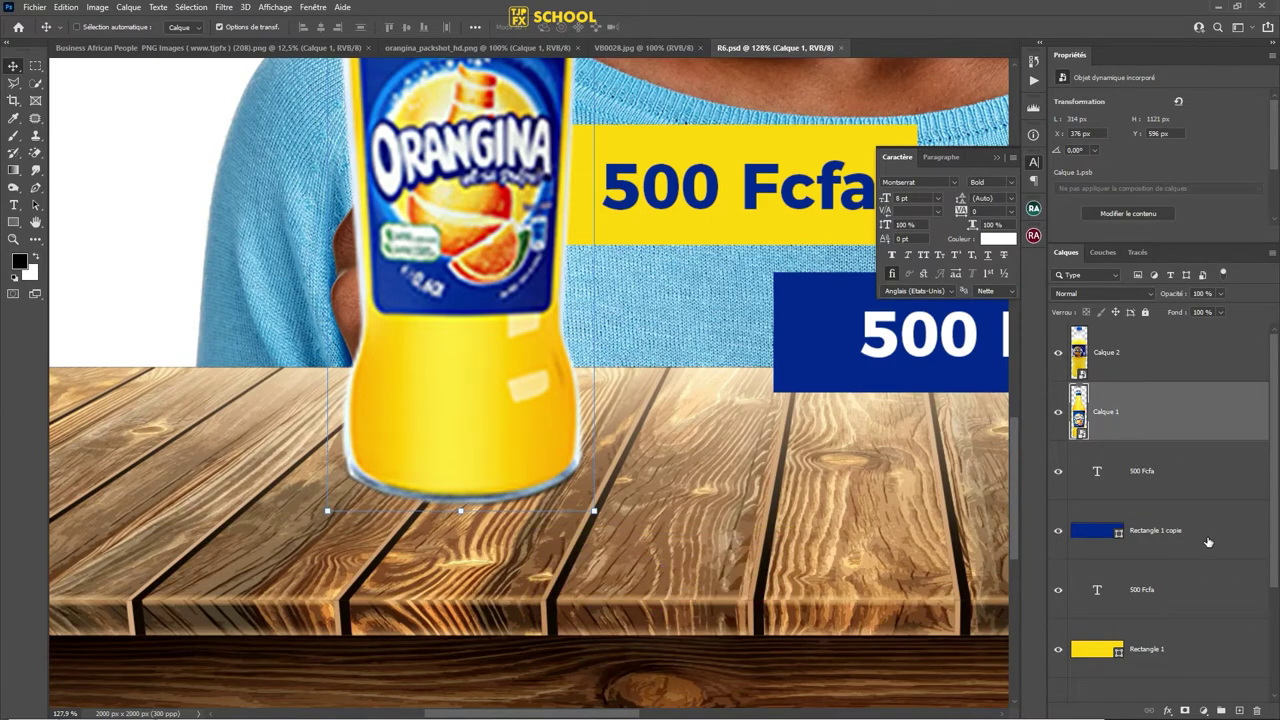
{"action": "left_click", "coordinate": [1239, 710]}
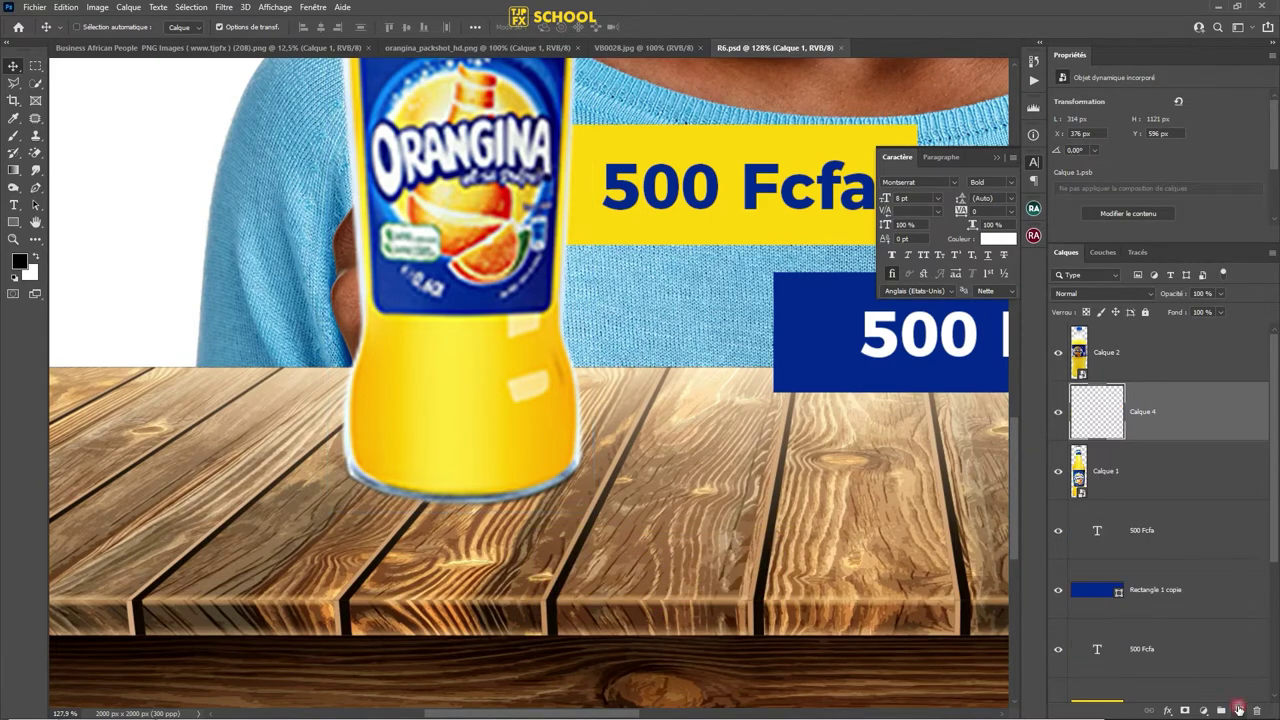
{"action": "left_click_drag", "start_coordinate": [1212, 430], "coordinate": [1206, 492]}
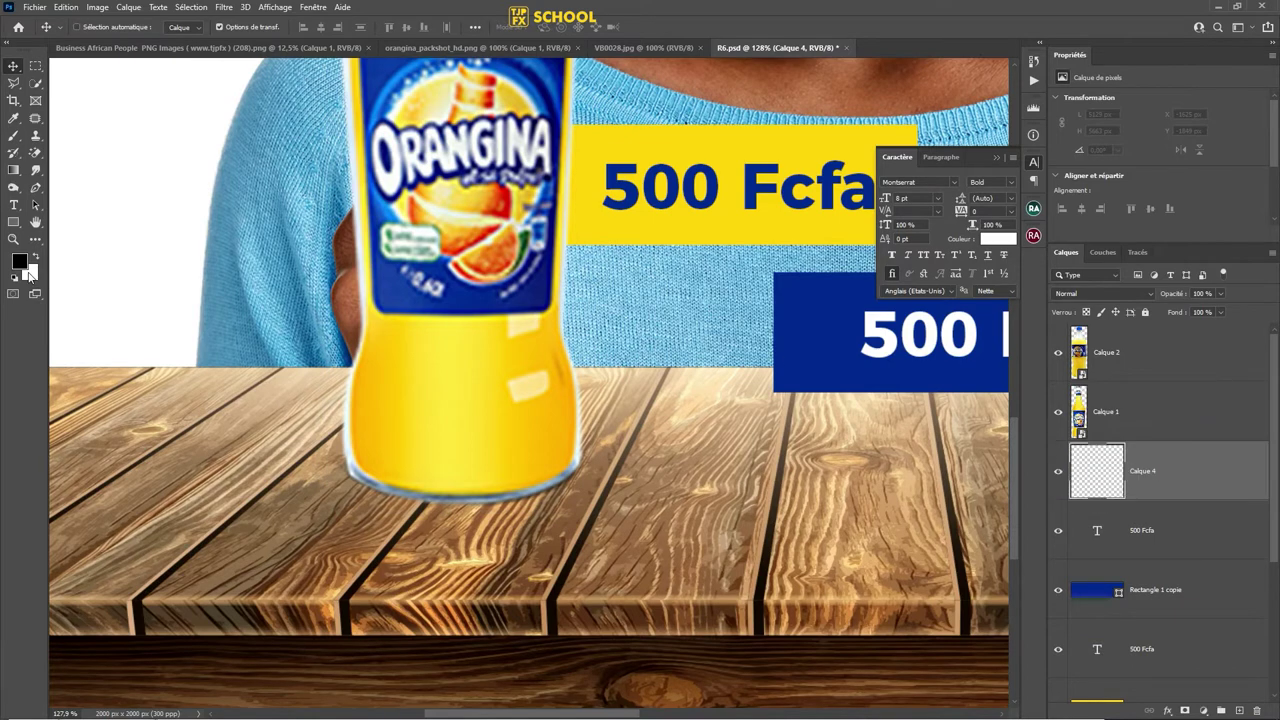
{"action": "left_click", "coordinate": [14, 136]}
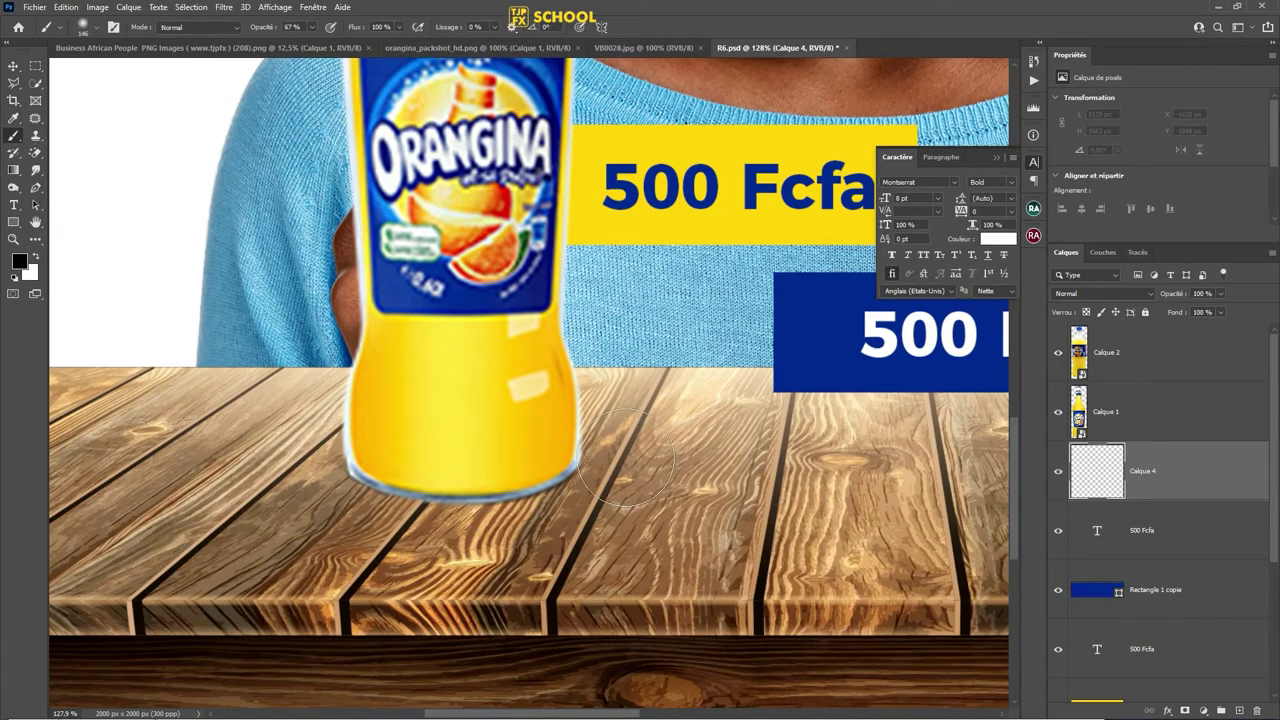
{"action": "left_click_drag", "start_coordinate": [262, 27], "coordinate": [320, 27]}
{"action": "left_click_drag", "start_coordinate": [643, 371], "coordinate": [686, 348]}
{"action": "left_click", "coordinate": [701, 233]}
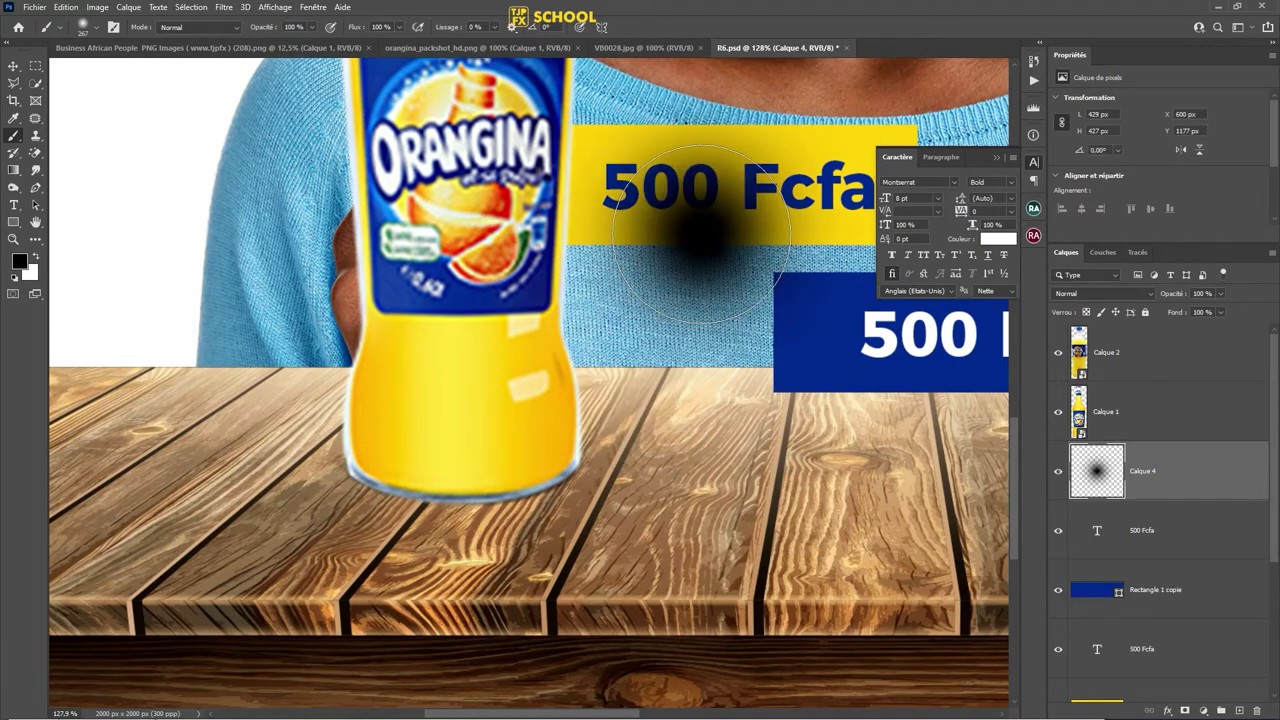
- Flatten the blob to about 40% height, widen it to about 209%, and set it under the bottle base
{"action": "left_click", "coordinate": [15, 65]}
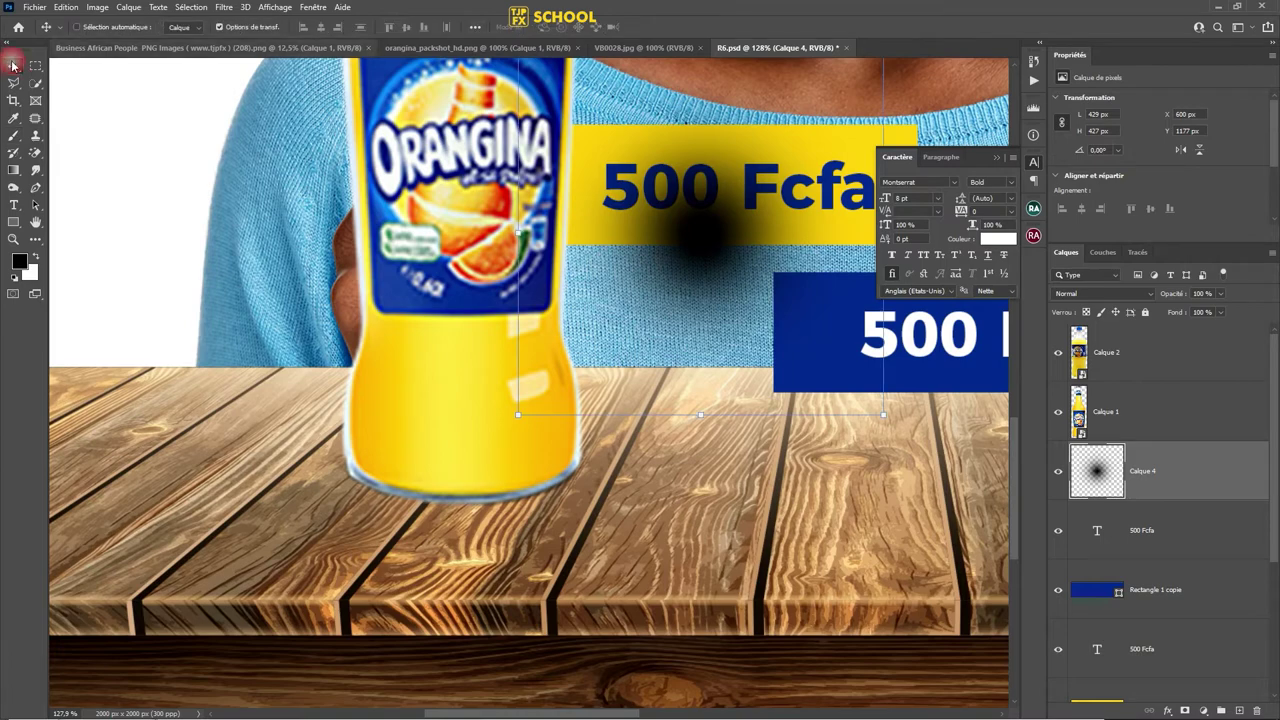
{"action": "scroll", "coordinate": [796, 185], "scroll_direction": "down", "scroll_amount": 3}
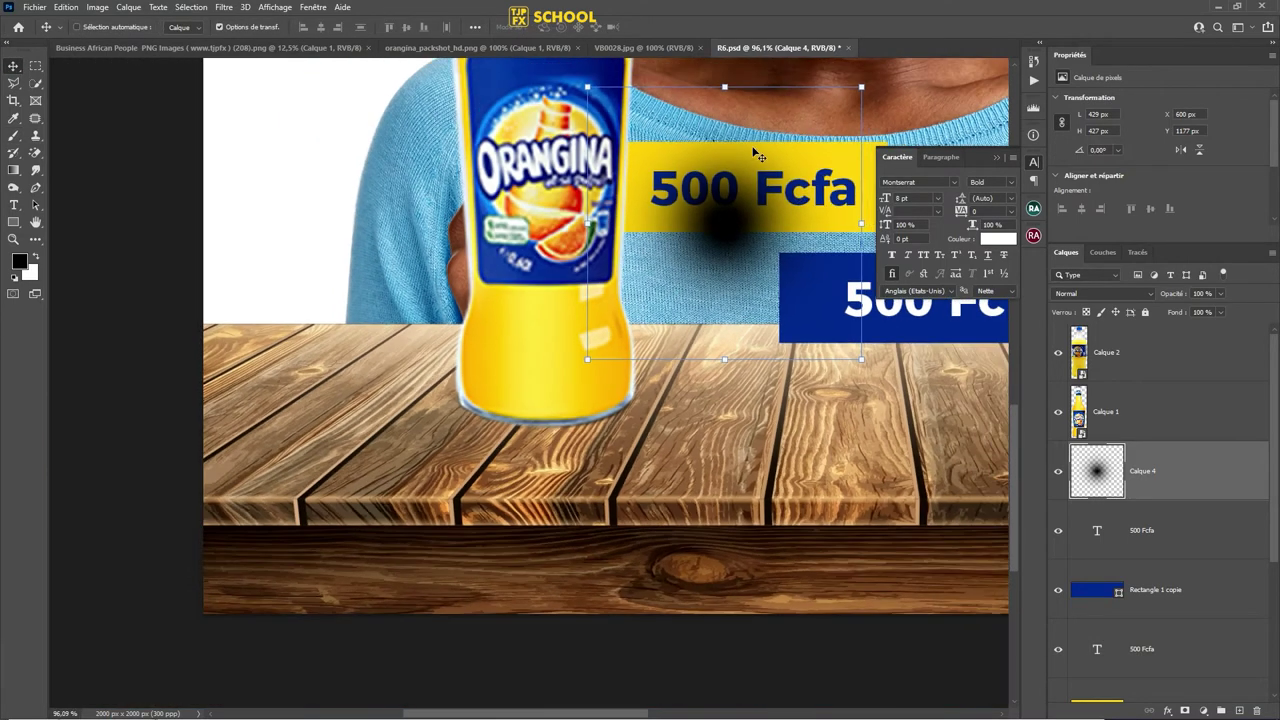
{"action": "left_click_drag", "start_coordinate": [724, 88], "coordinate": [726, 317]}
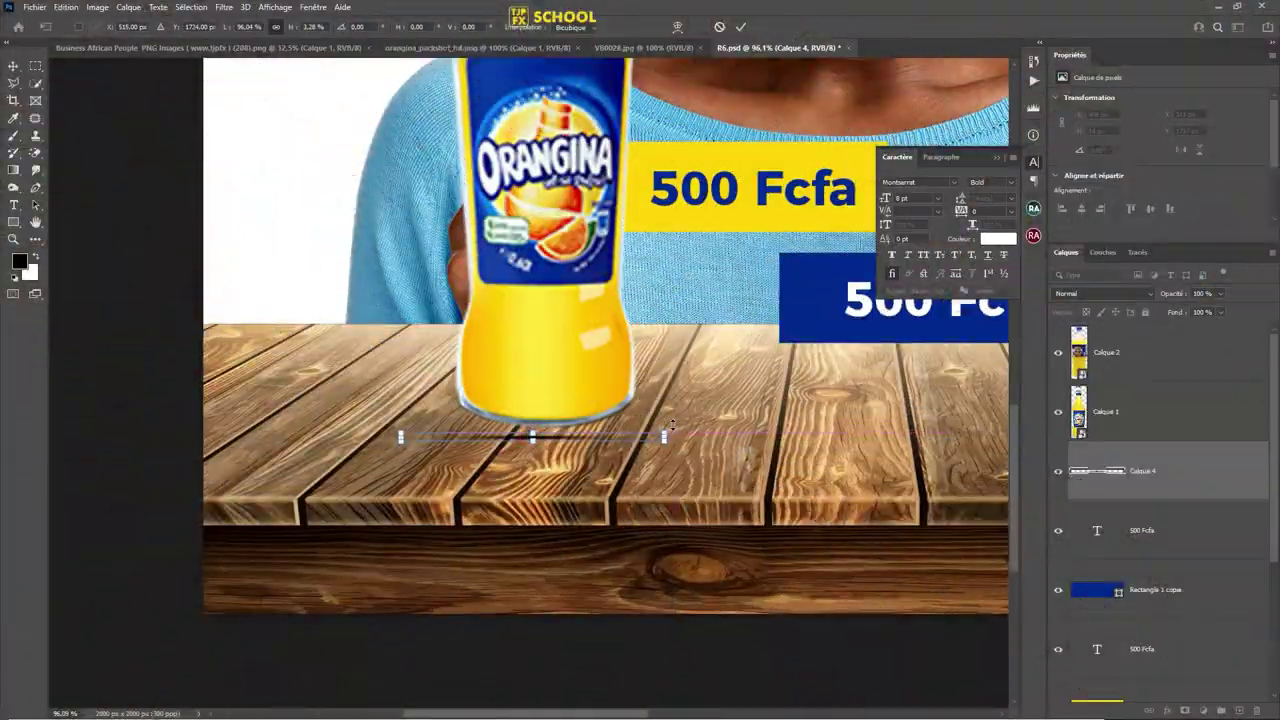
{"action": "mouse_move", "coordinate": [672, 424]}
{"action": "left_mouse_down"}
{"action": "mouse_move", "coordinate": [771, 377]}
{"action": "mouse_move", "coordinate": [817, 378]}
{"action": "left_mouse_up"}
{"action": "left_click_drag", "start_coordinate": [629, 441], "coordinate": [634, 422]}
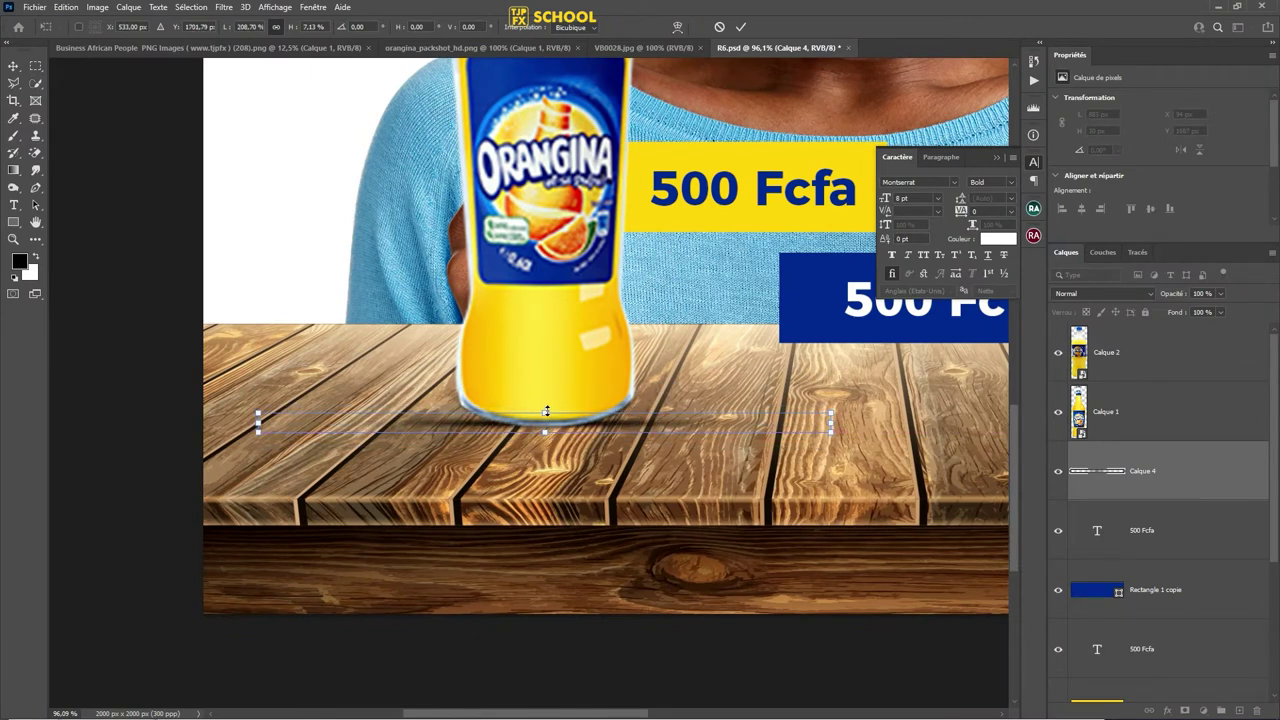
{"action": "mouse_move", "coordinate": [546, 410]}
{"action": "left_mouse_down"}
{"action": "mouse_move", "coordinate": [602, 378]}
{"action": "mouse_move", "coordinate": [591, 418]}
{"action": "left_mouse_up"}
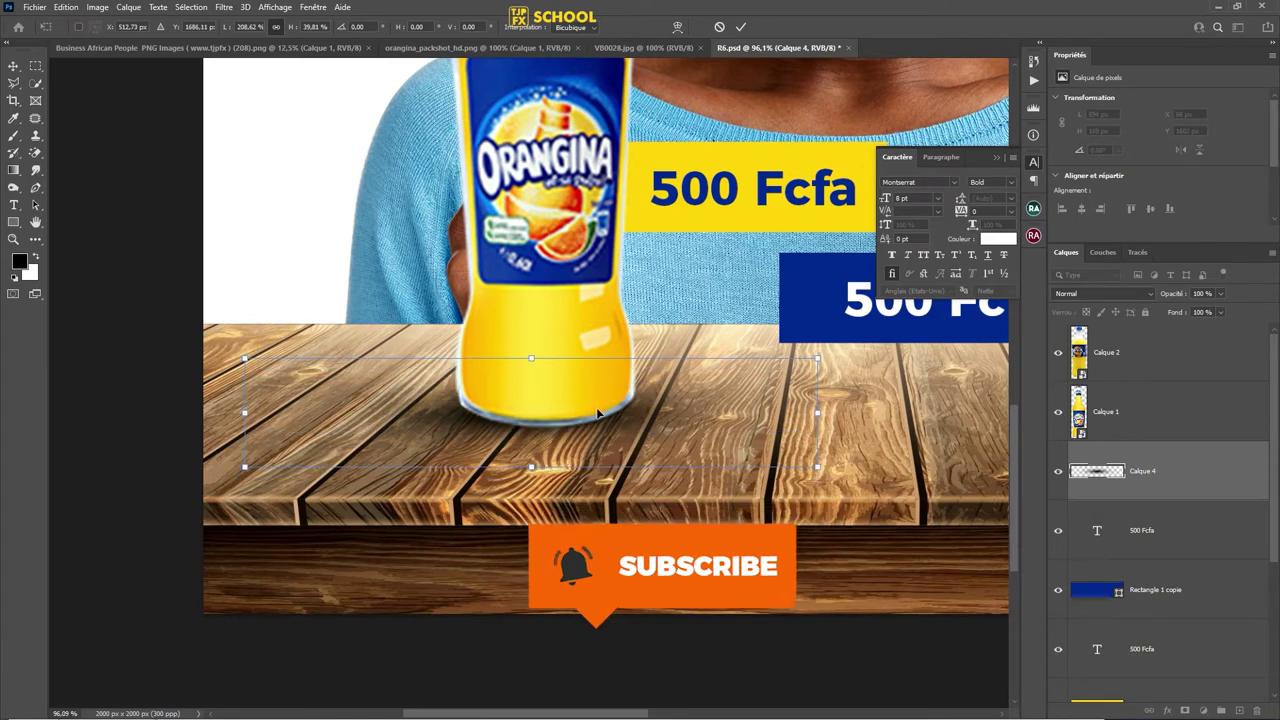
{"action": "key", "text": "Return"}
{"action": "key", "text": "Up"}
{"action": "key", "text": "Up"}
{"action": "key", "text": "Up"}
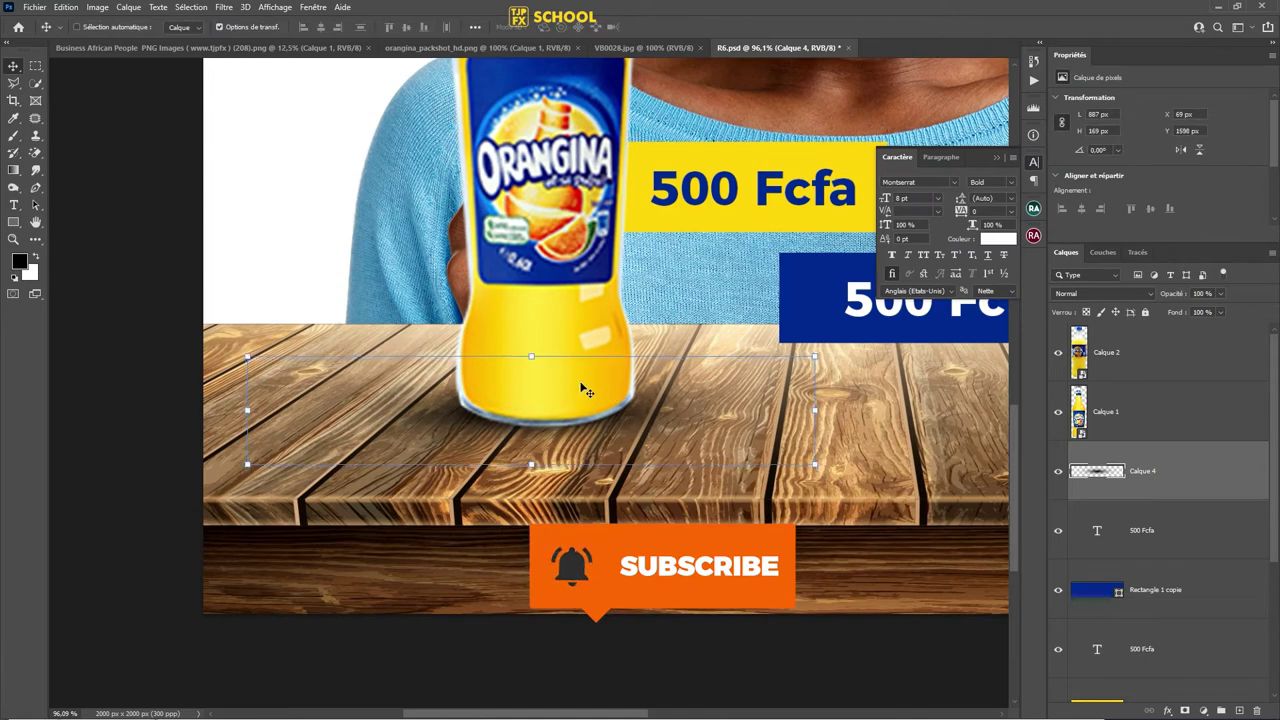
{"action": "key", "text": "Up"}
{"action": "key", "text": "Up"}
{"action": "key", "text": "Up"}
{"action": "left_click_drag", "start_coordinate": [571, 410], "coordinate": [576, 412]}
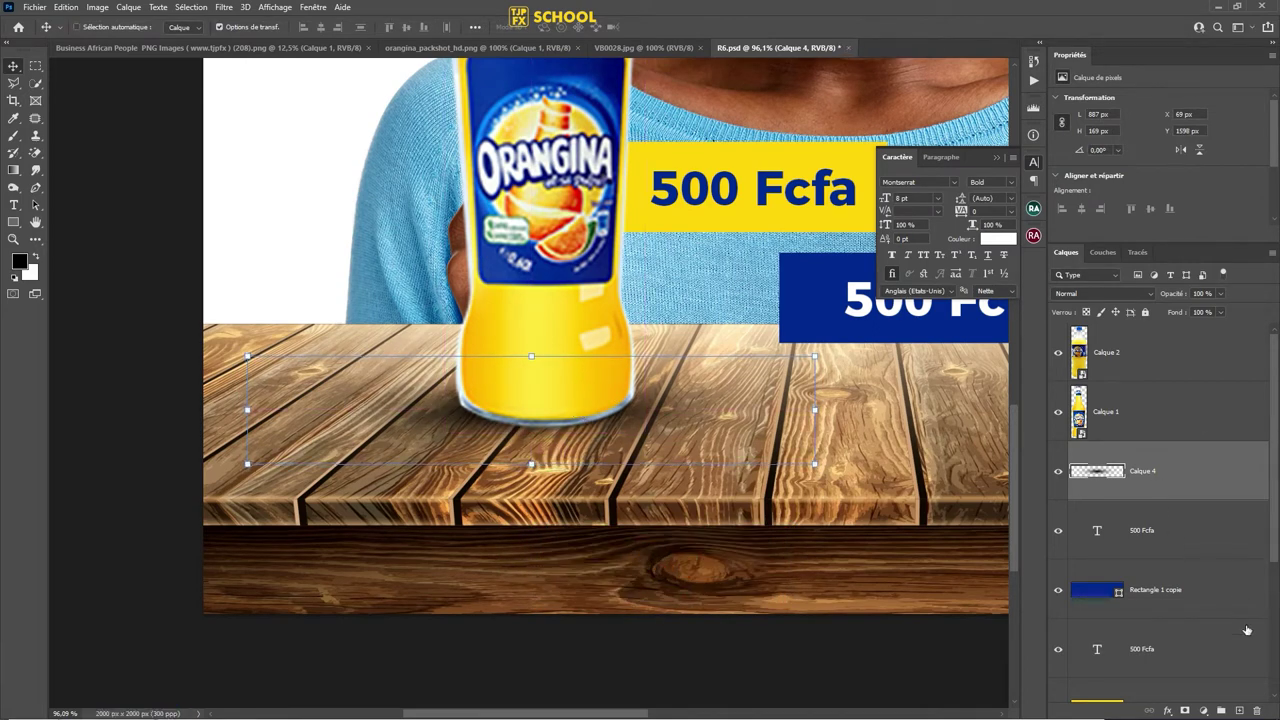
{"action": "left_click", "coordinate": [1240, 712]}
- Copy the Calque 4/5 shadows under the plastic bottle, delete Calque 5 copie, and save
{"action": "scroll", "coordinate": [620, 410], "scroll_direction": "up", "scroll_amount": 3}
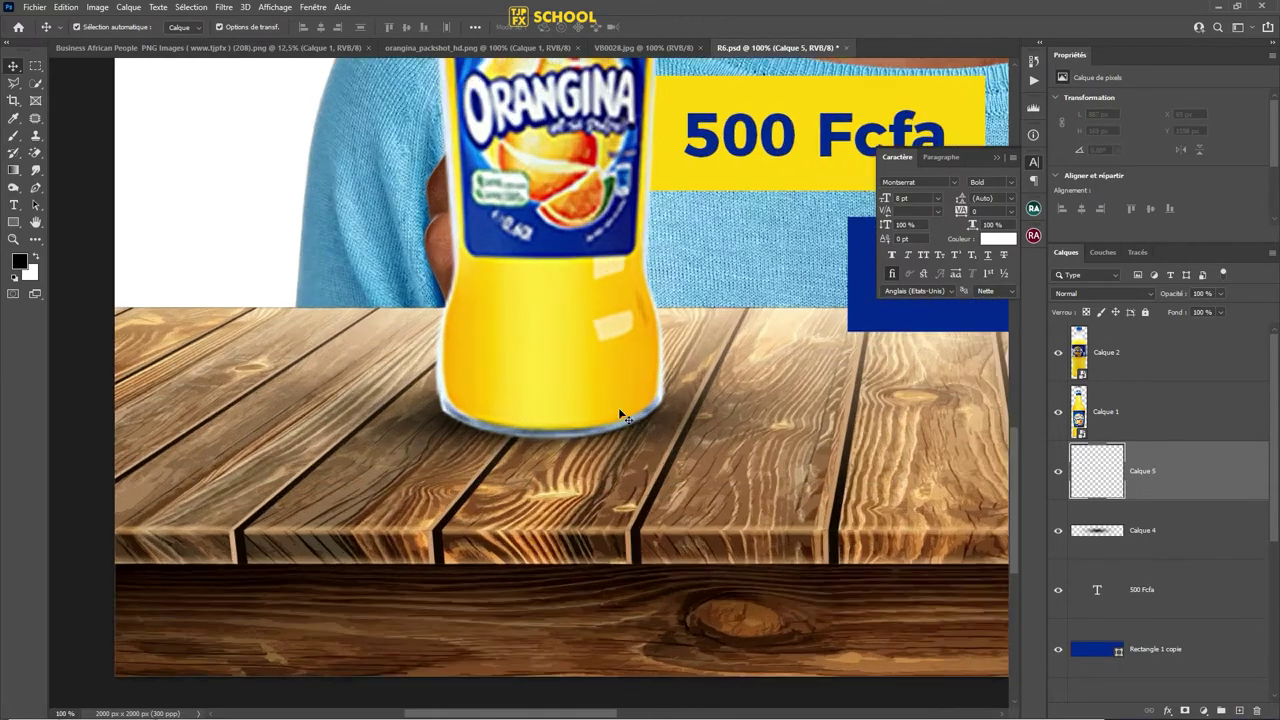
{"action": "key", "text": "b"}
{"action": "left_click_drag", "start_coordinate": [579, 367], "coordinate": [447, 376]}
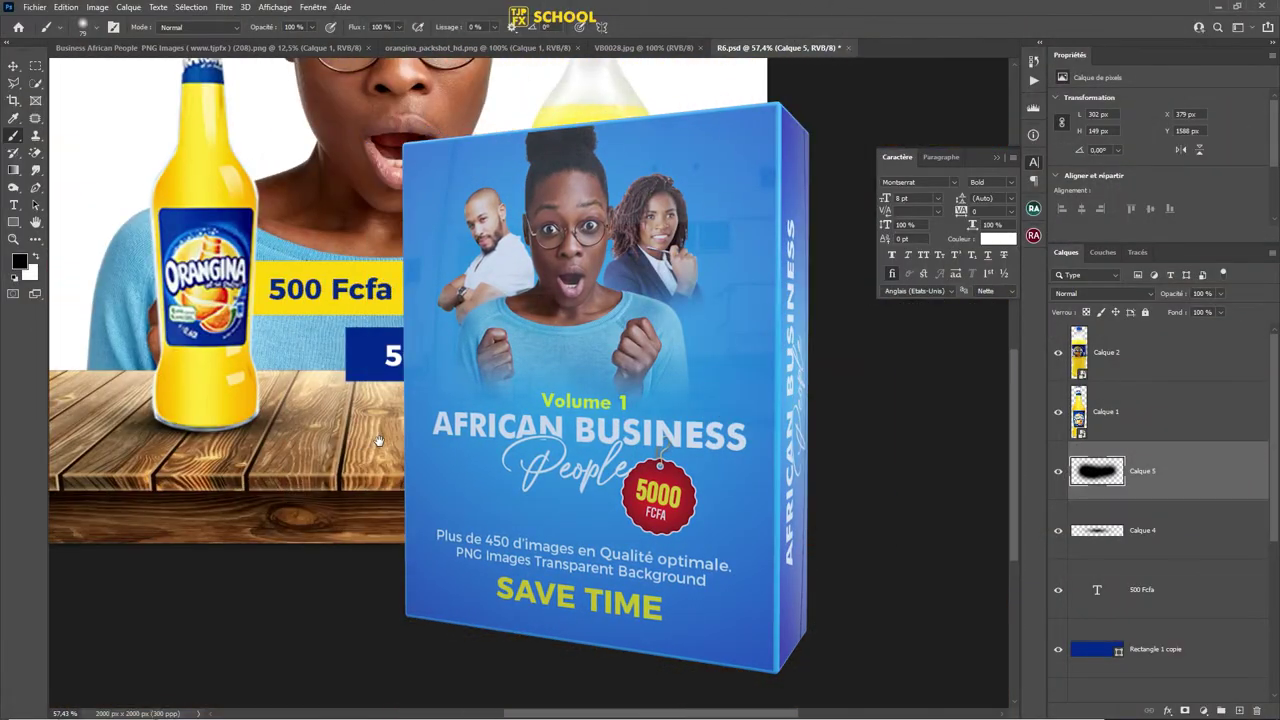
{"action": "left_click", "coordinate": [1202, 540], "text": "shift"}
{"action": "key", "text": "v"}
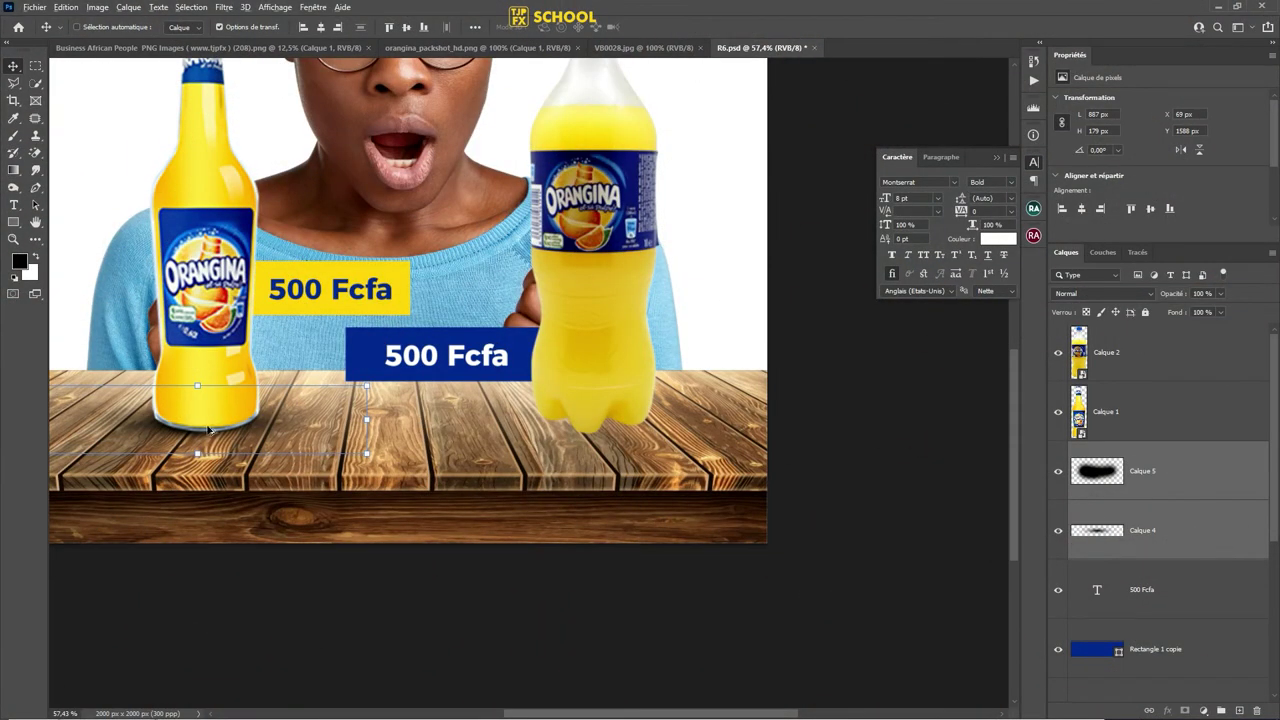
{"action": "left_click_drag", "start_coordinate": [208, 430], "coordinate": [598, 423]}
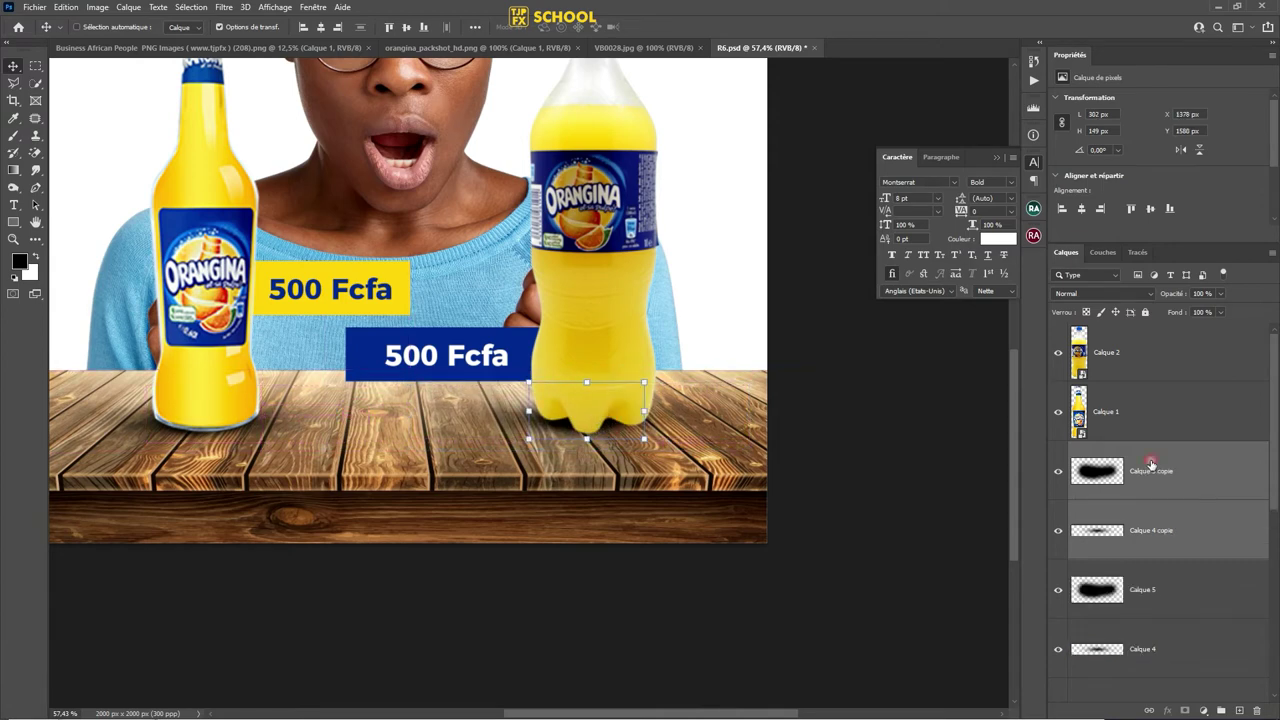
{"action": "left_click", "coordinate": [1150, 463]}
{"action": "key", "text": "Delete"}
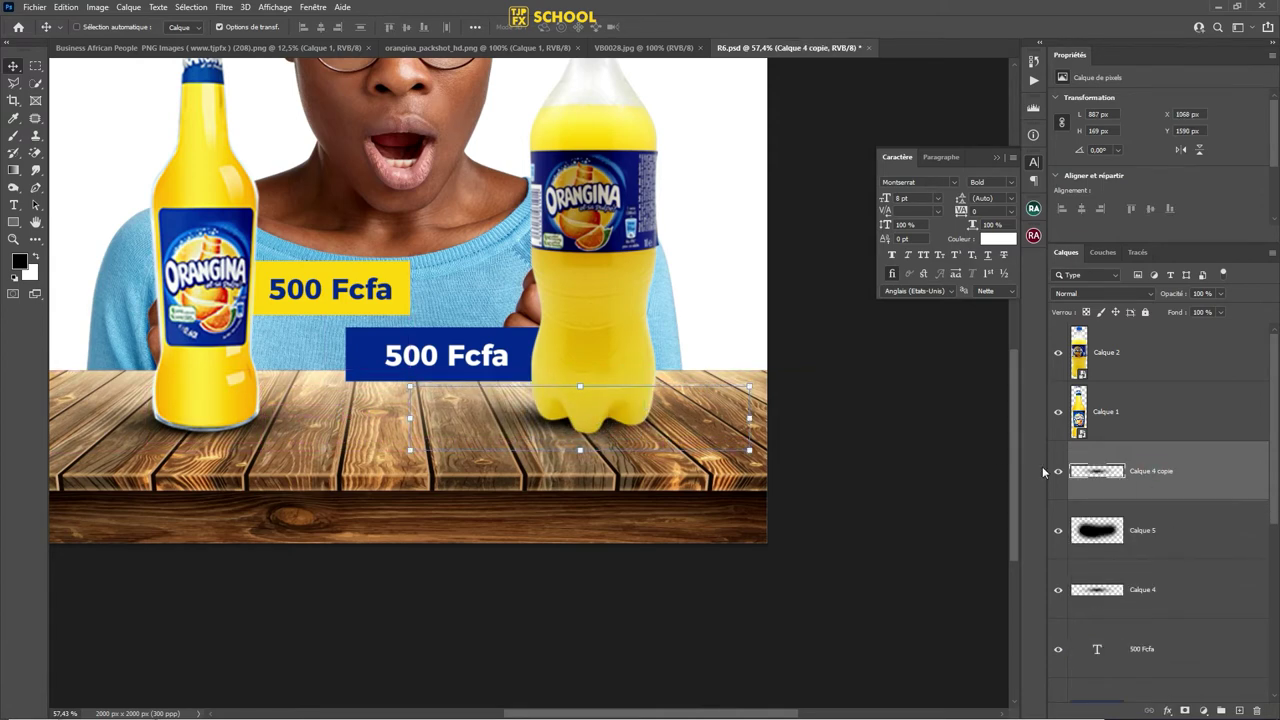
{"action": "key", "text": "ctrl+s"}
- Fade the copied shadow along the plastic bottle's base with a low-opacity Eraser, then save
{"action": "scroll", "coordinate": [640, 440], "scroll_direction": "up", "scroll_amount": 3, "text": "alt"}
{"action": "scroll", "coordinate": [640, 440], "scroll_direction": "up", "scroll_amount": 3, "text": "alt"}
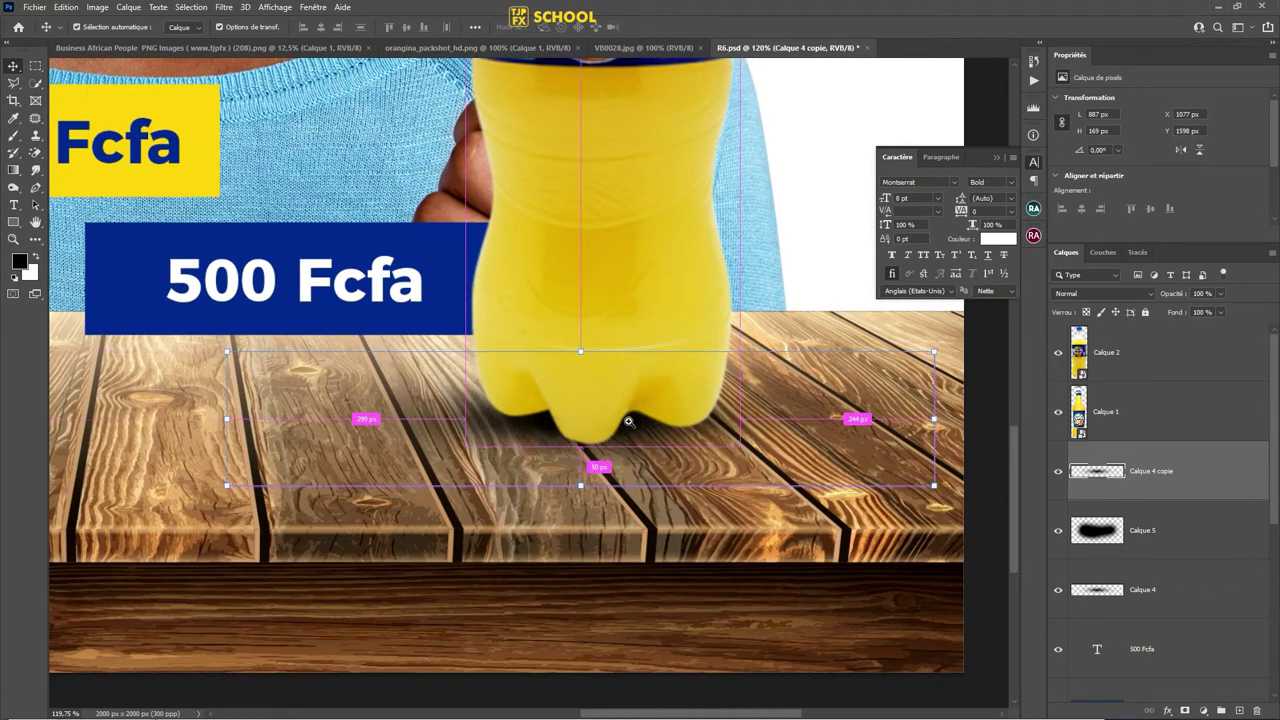
{"action": "scroll", "coordinate": [636, 420], "scroll_direction": "up", "scroll_amount": 2, "text": "alt"}
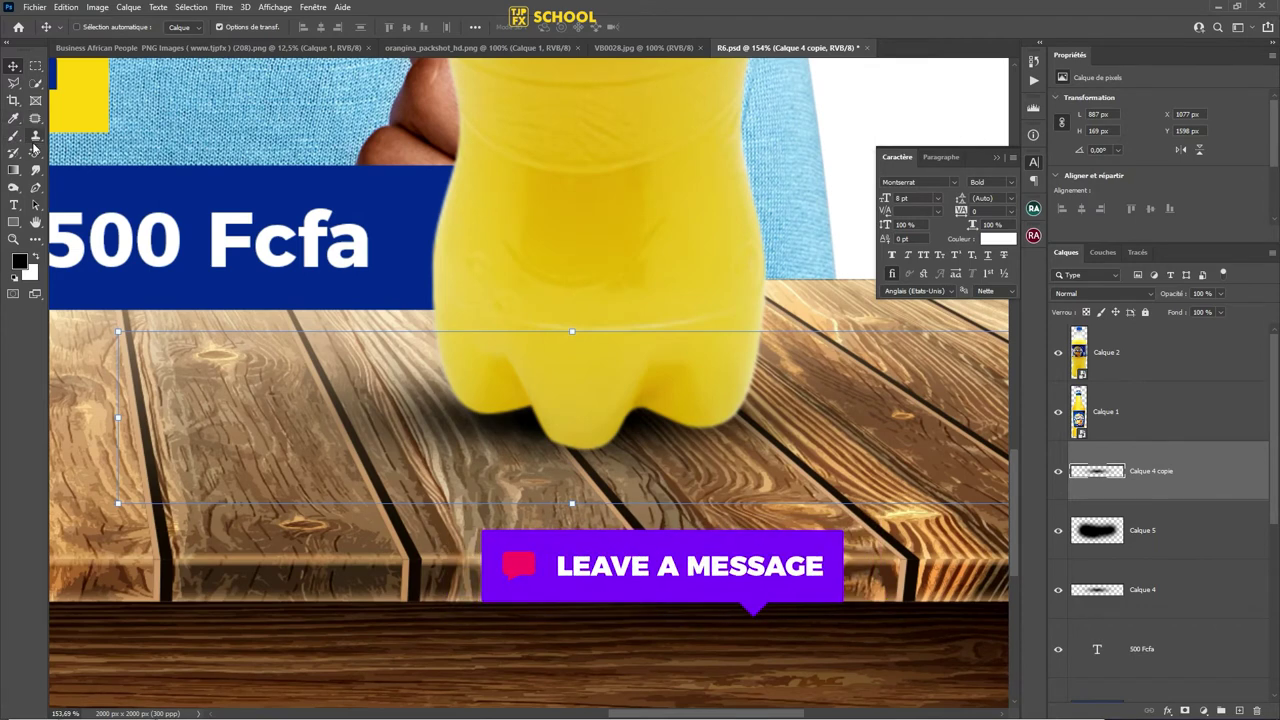
{"action": "left_click", "coordinate": [35, 152]}
{"action": "left_click", "coordinate": [93, 153]}
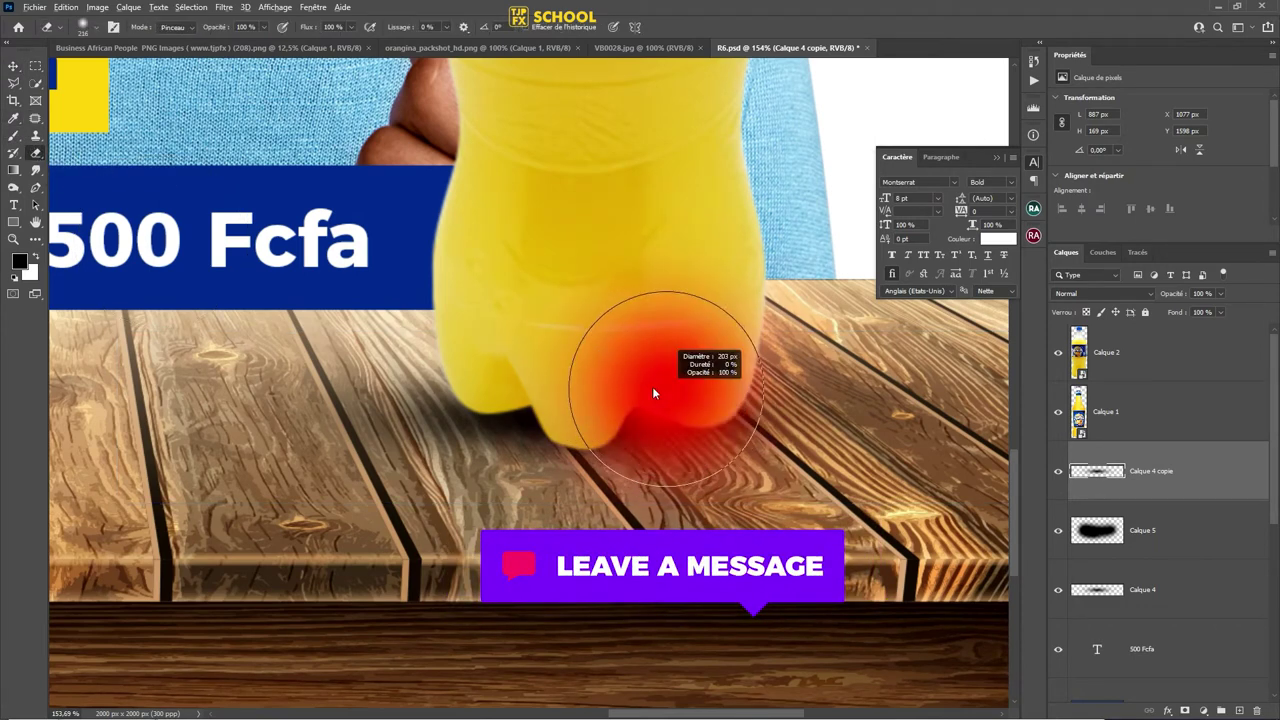
{"action": "left_click_drag", "start_coordinate": [204, 31], "coordinate": [196, 31]}
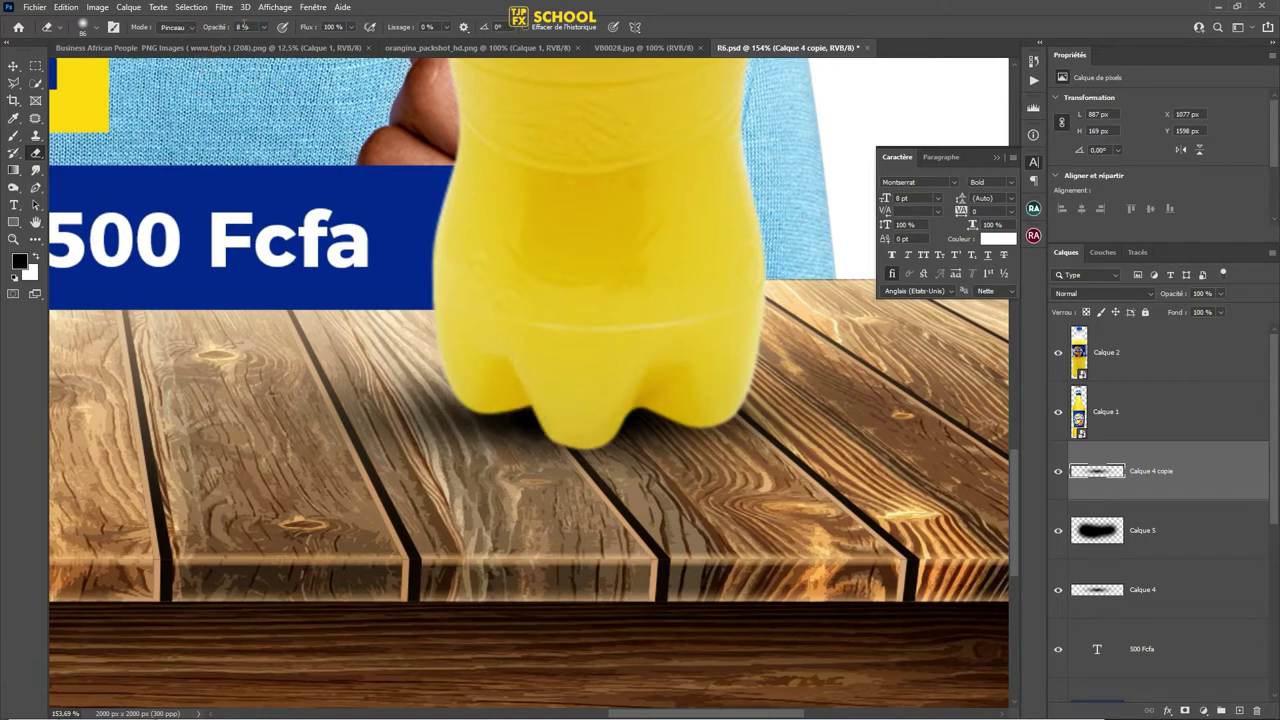
{"action": "left_click_drag", "start_coordinate": [479, 441], "coordinate": [522, 412]}
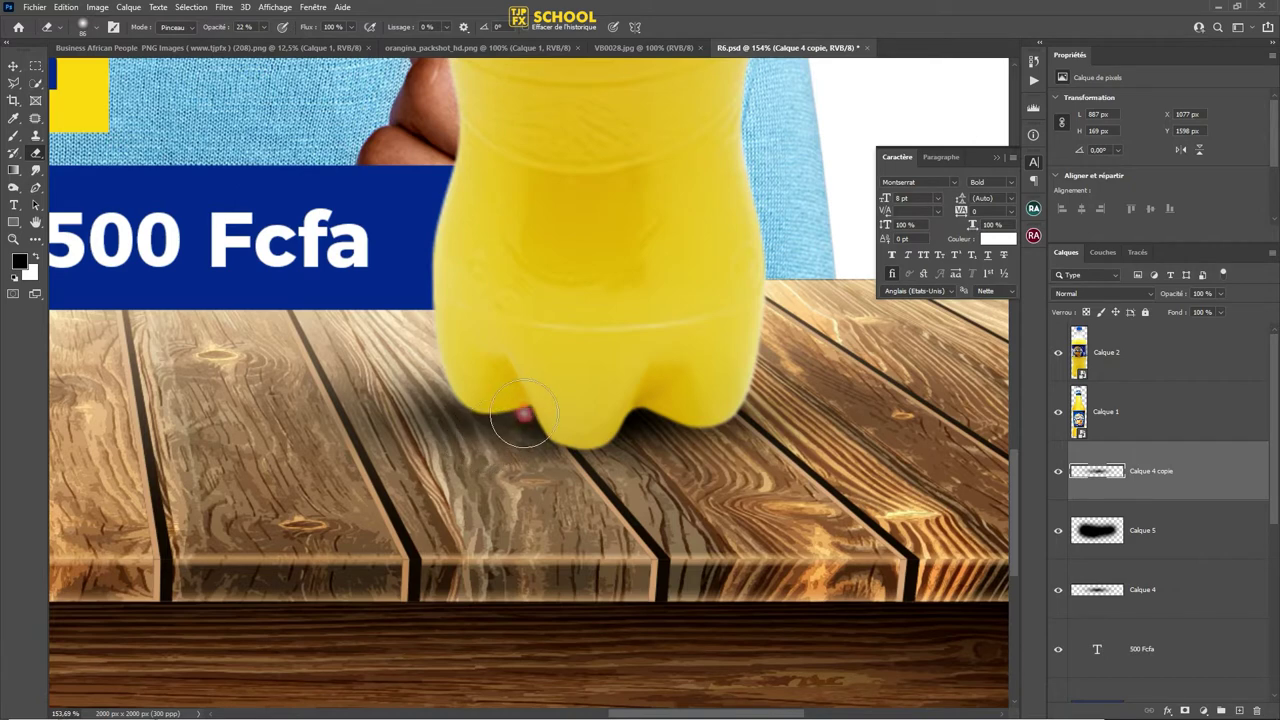
{"action": "left_click_drag", "start_coordinate": [696, 418], "coordinate": [638, 410]}
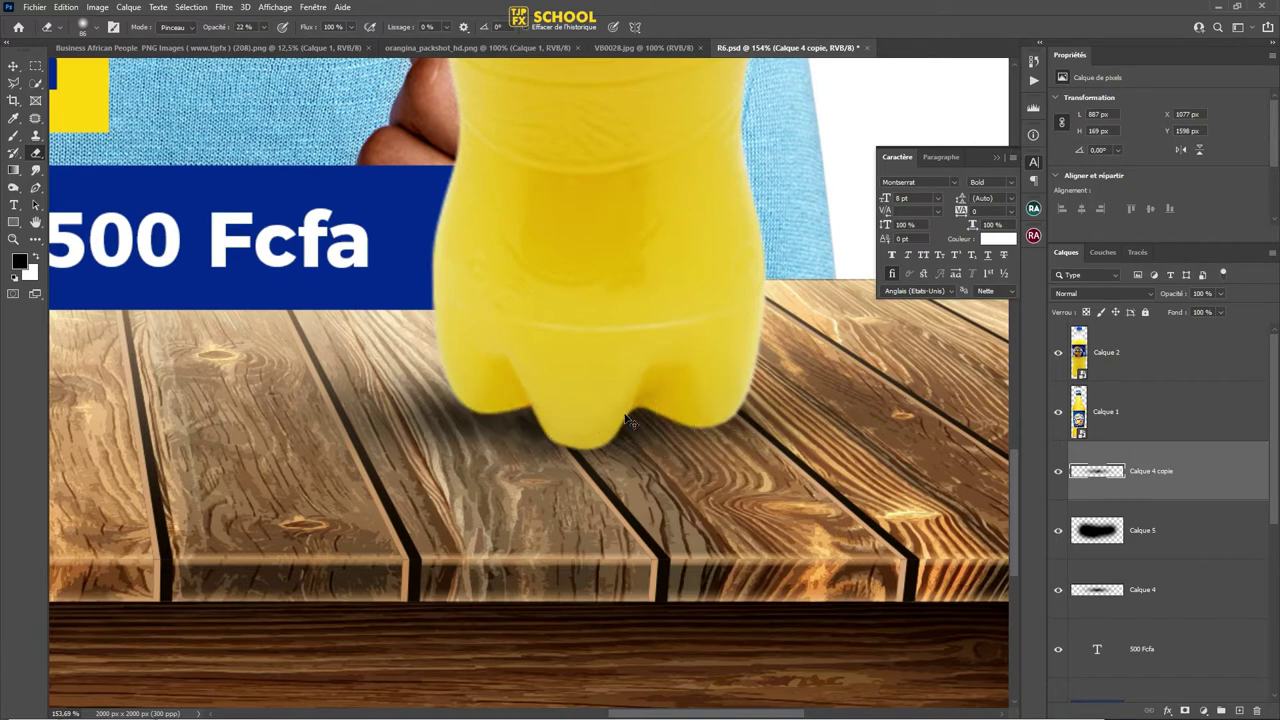
{"action": "key", "text": "ctrl+s"}
- On new layer Calque 6, paint a dark dab and squash it into a wide flat shadow under one foot
{"action": "left_click", "coordinate": [1240, 709]}
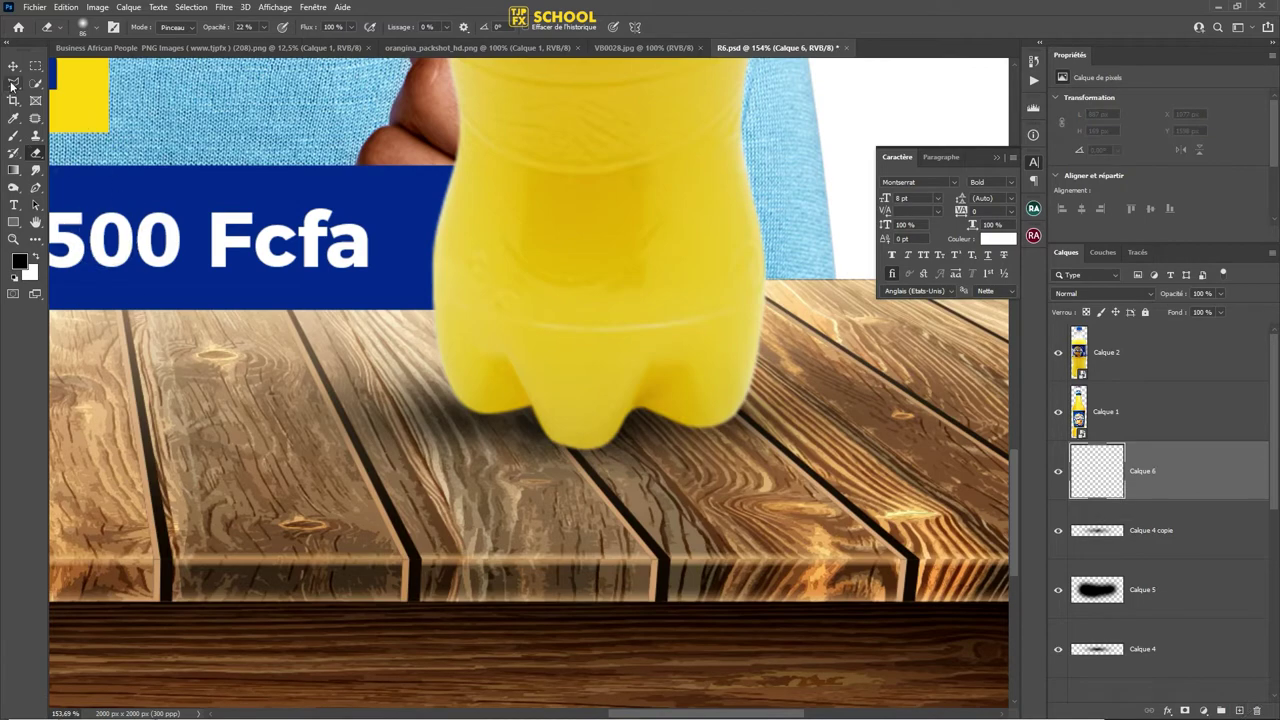
{"action": "left_click", "coordinate": [14, 137]}
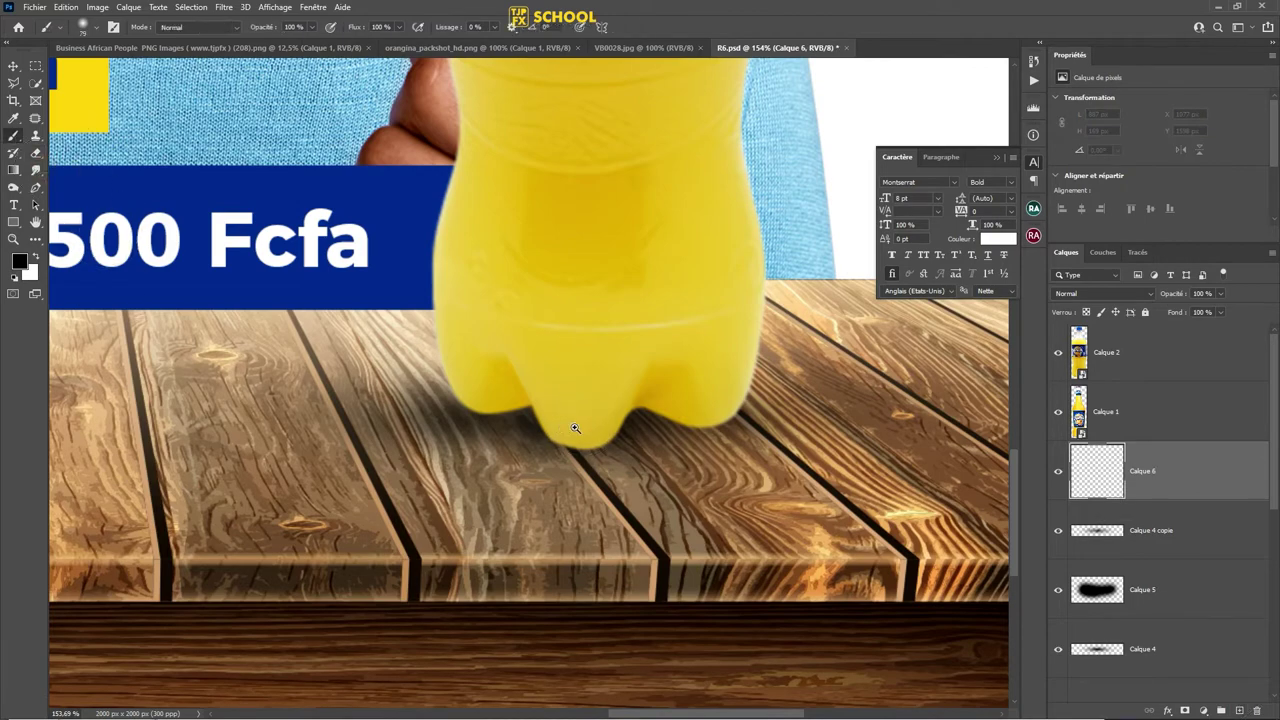
{"action": "left_click", "coordinate": [575, 428]}
{"action": "left_click_drag", "start_coordinate": [580, 420], "coordinate": [615, 482]}
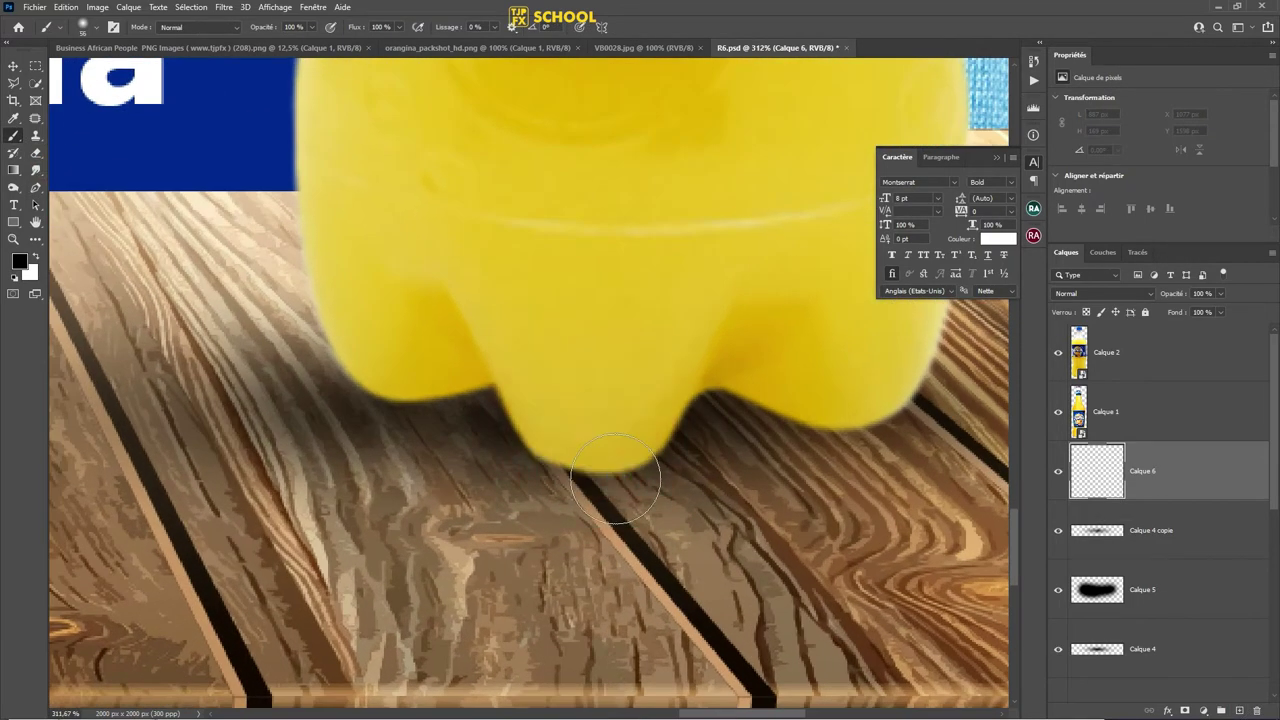
{"action": "left_click", "coordinate": [395, 398]}
{"action": "key", "text": "ctrl+t"}
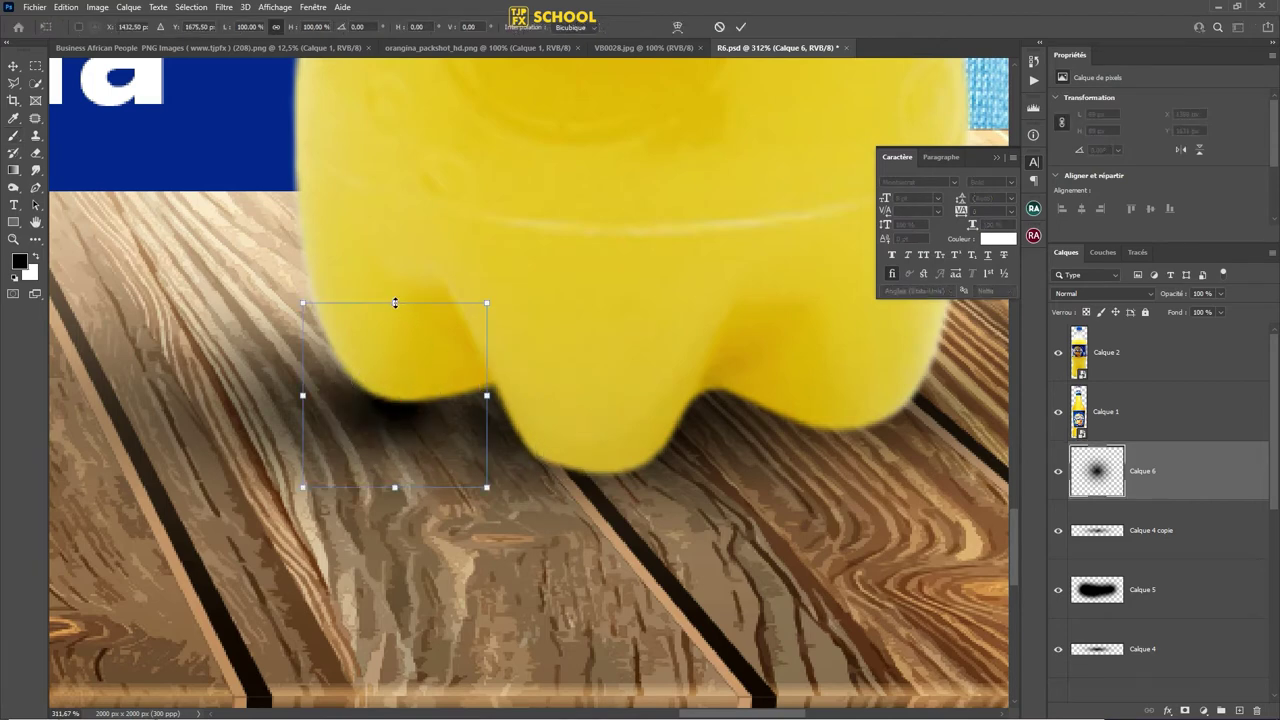
{"action": "left_click_drag", "start_coordinate": [395, 301], "coordinate": [395, 409]}
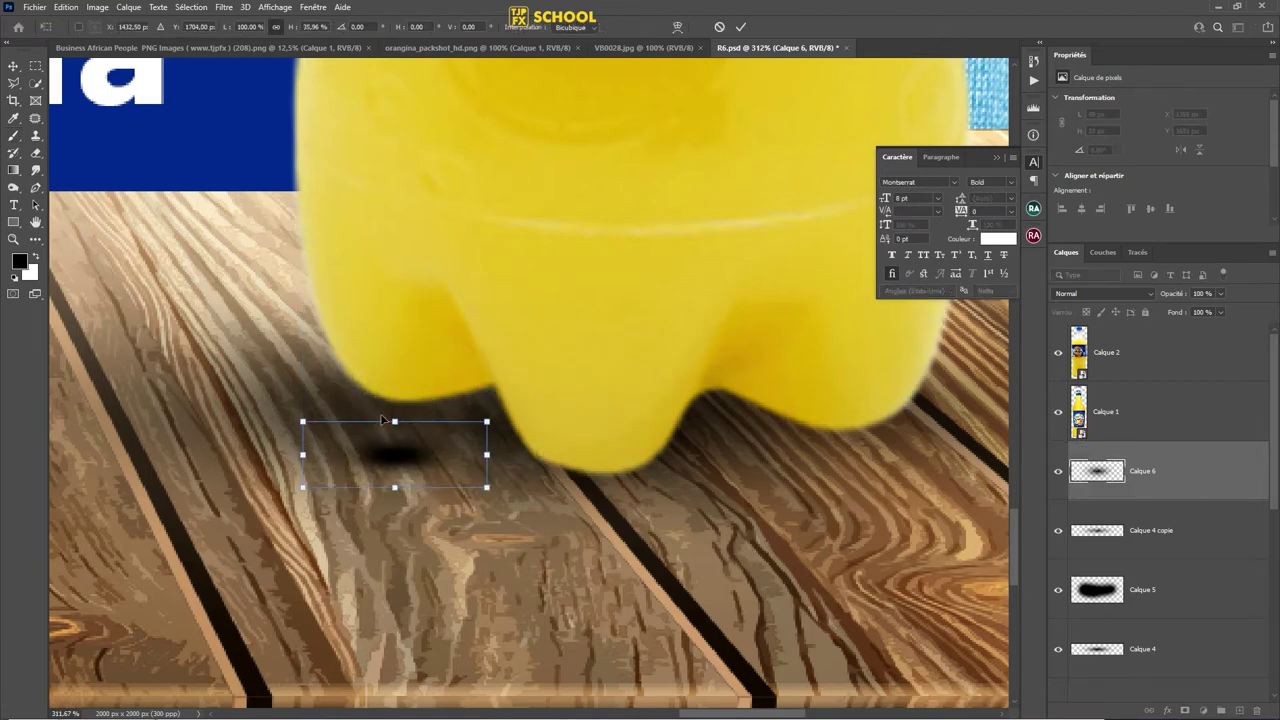
{"action": "left_click_drag", "start_coordinate": [414, 471], "coordinate": [421, 410]}
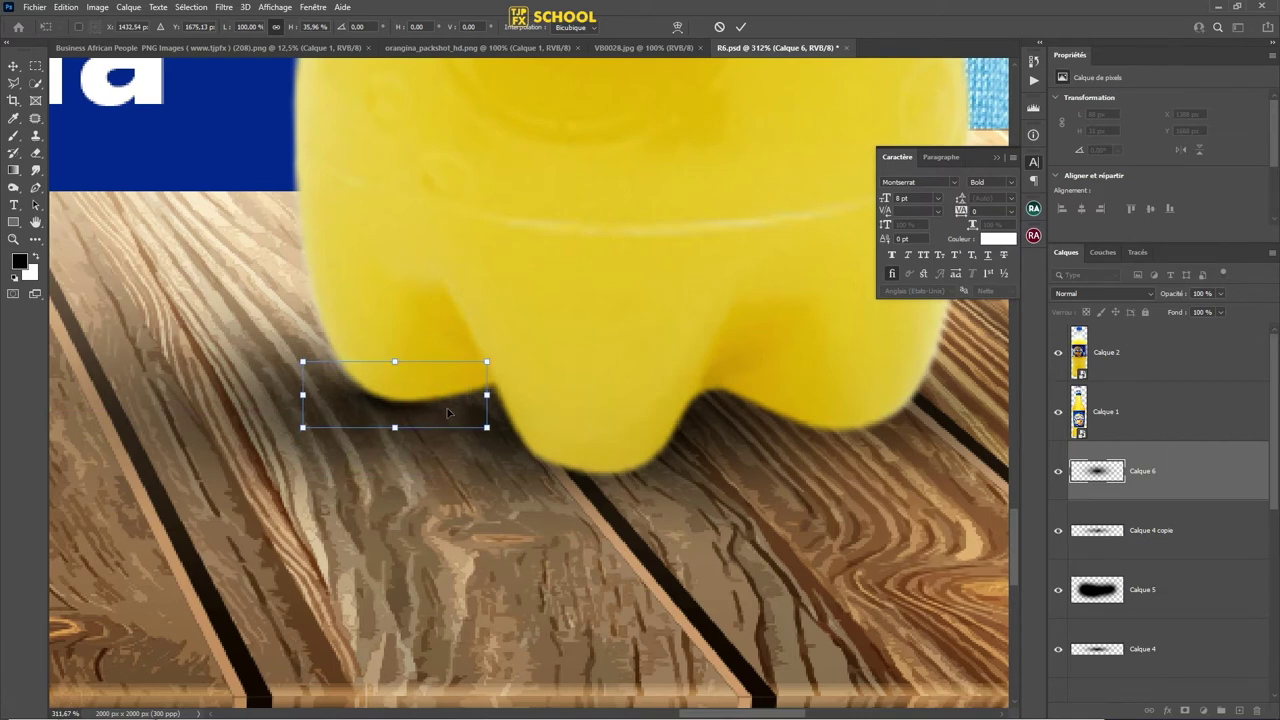
{"action": "left_click_drag", "start_coordinate": [487, 394], "coordinate": [527, 394]}
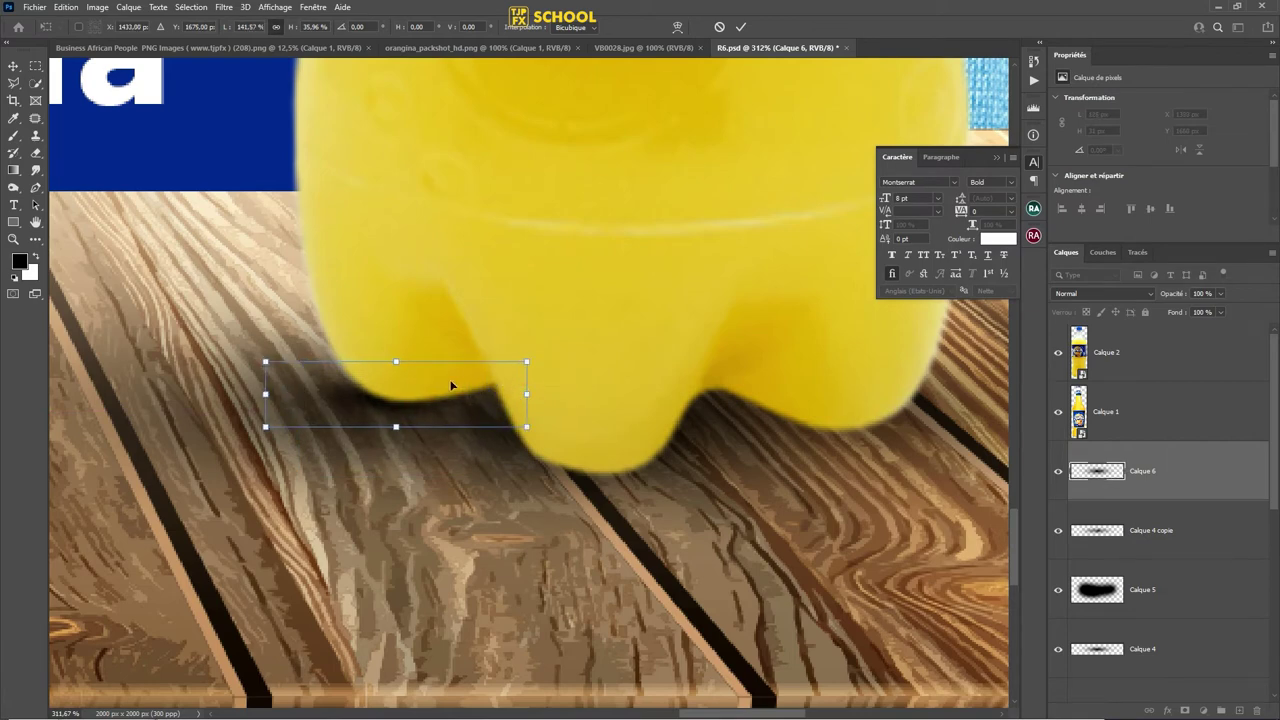
{"action": "left_click", "coordinate": [741, 27]}
- Duplicate the flattened shadow under the plastic bottle's other foot
{"action": "scroll", "coordinate": [517, 237], "scroll_direction": "right", "scroll_amount": 3}
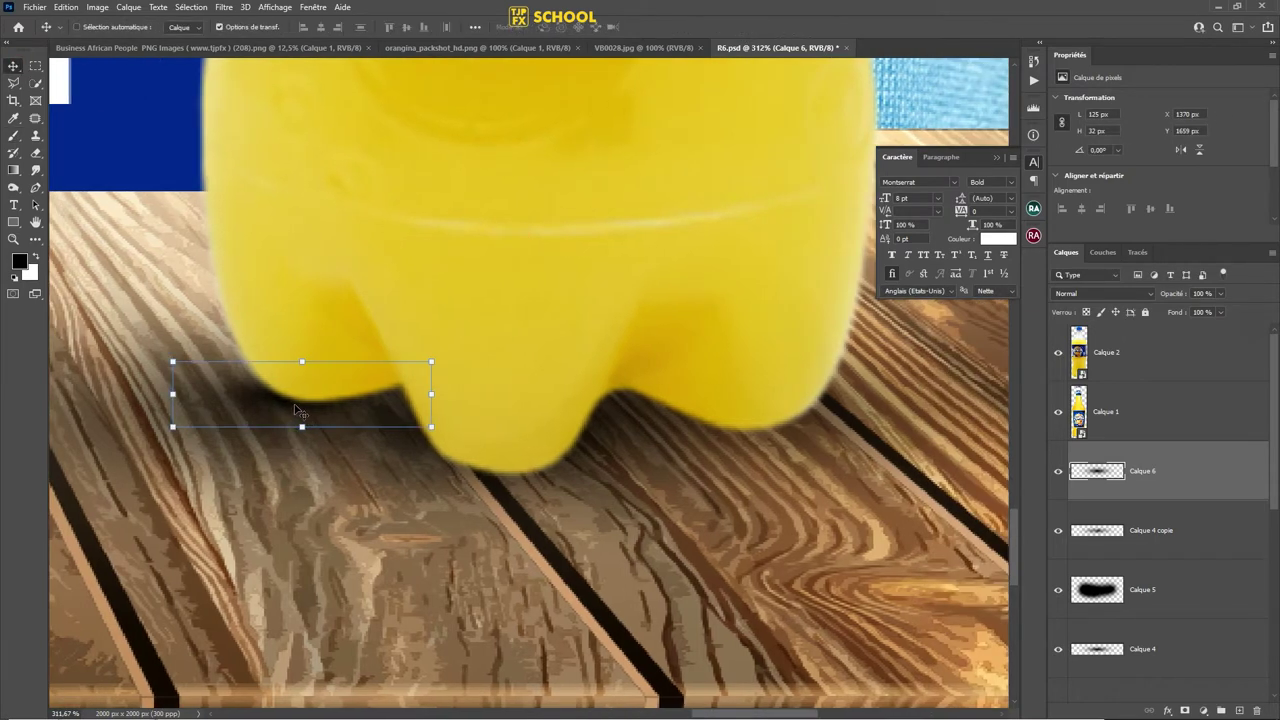
{"action": "mouse_move", "coordinate": [384, 411]}
{"action": "left_mouse_down"}
{"action": "mouse_move", "coordinate": [575, 488]}
{"action": "mouse_move", "coordinate": [787, 437]}
{"action": "left_mouse_up"}
{"action": "scroll", "coordinate": [787, 437], "scroll_direction": "down", "scroll_amount": 3}
{"action": "scroll", "coordinate": [700, 437], "scroll_direction": "down", "scroll_amount": 2}
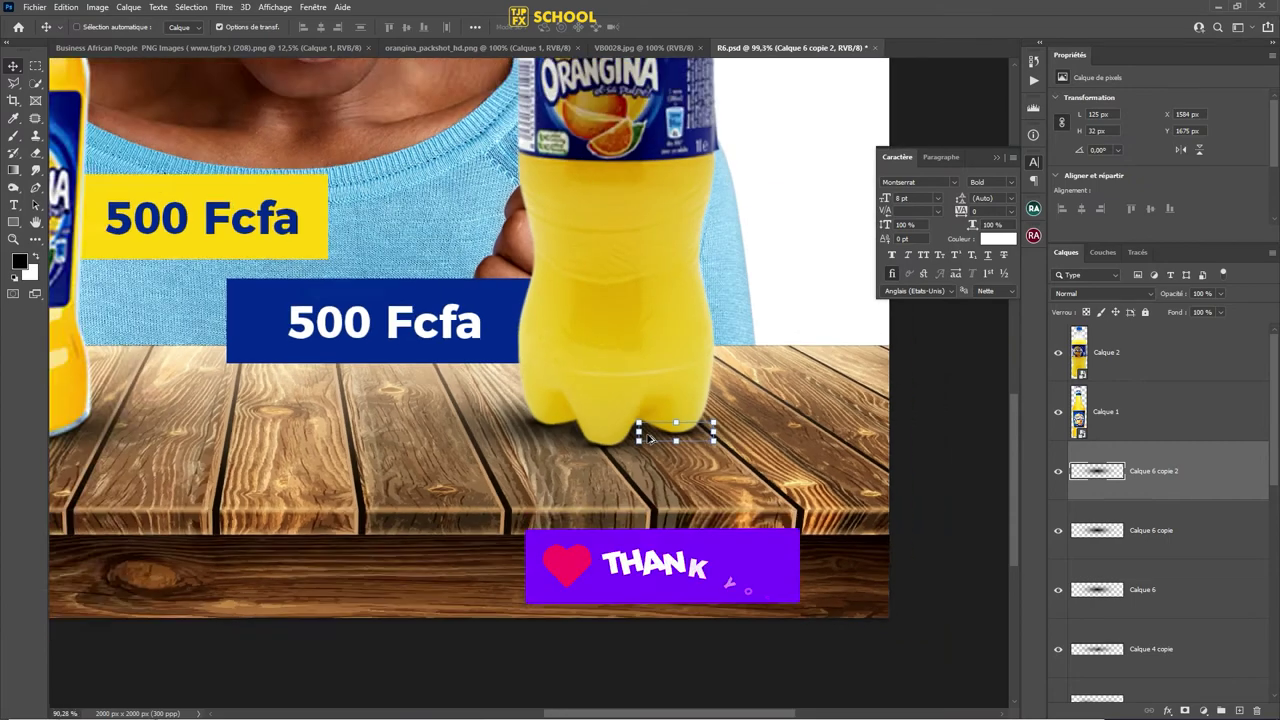
{"action": "scroll", "coordinate": [648, 438], "scroll_direction": "down", "scroll_amount": 2}
{"action": "scroll", "coordinate": [646, 433], "scroll_direction": "down", "scroll_amount": 1}
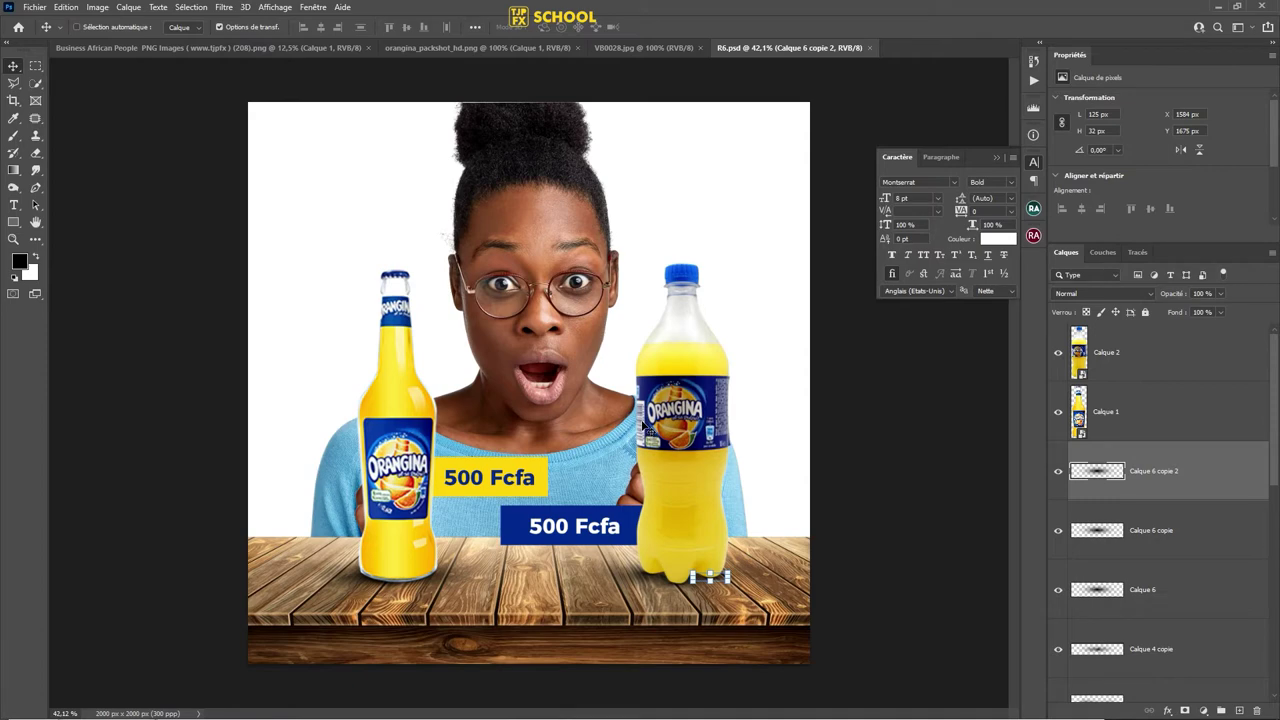
- Move the woman's photo down about 57 px to X 160, Y 121 px and save
{"action": "left_click", "coordinate": [567, 237], "text": "ctrl"}
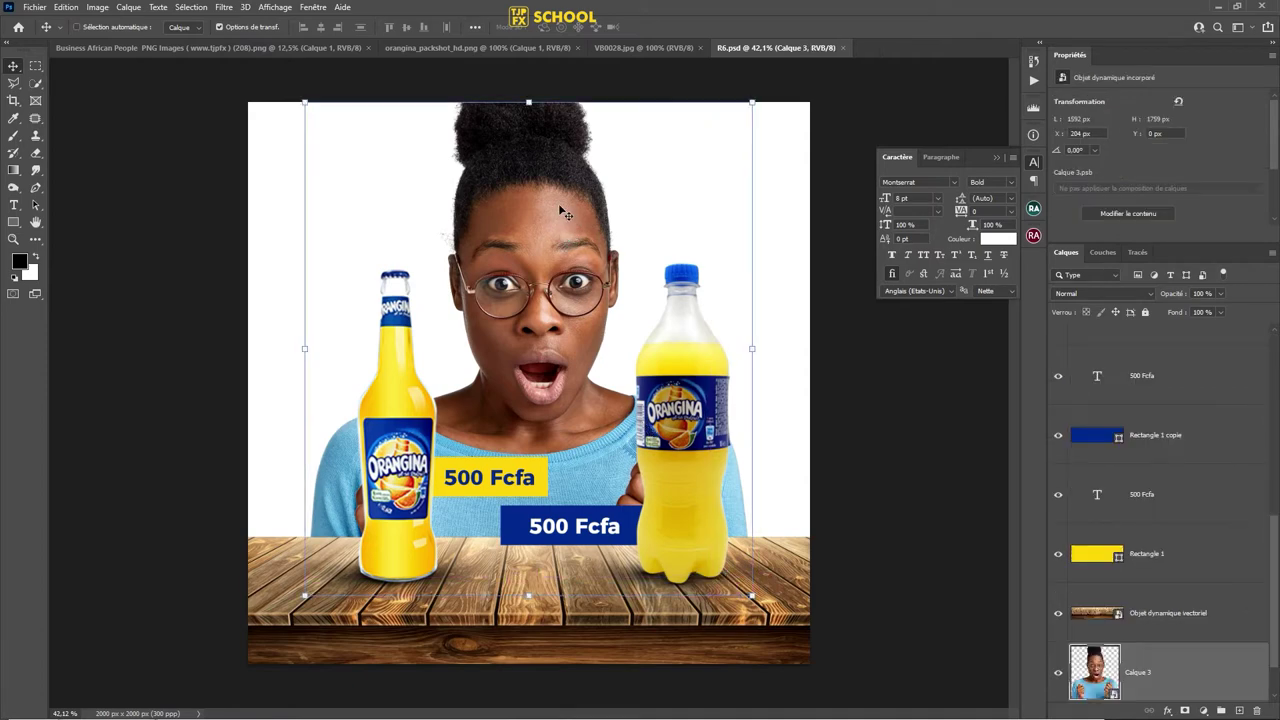
{"action": "left_click_drag", "start_coordinate": [559, 206], "coordinate": [557, 222]}
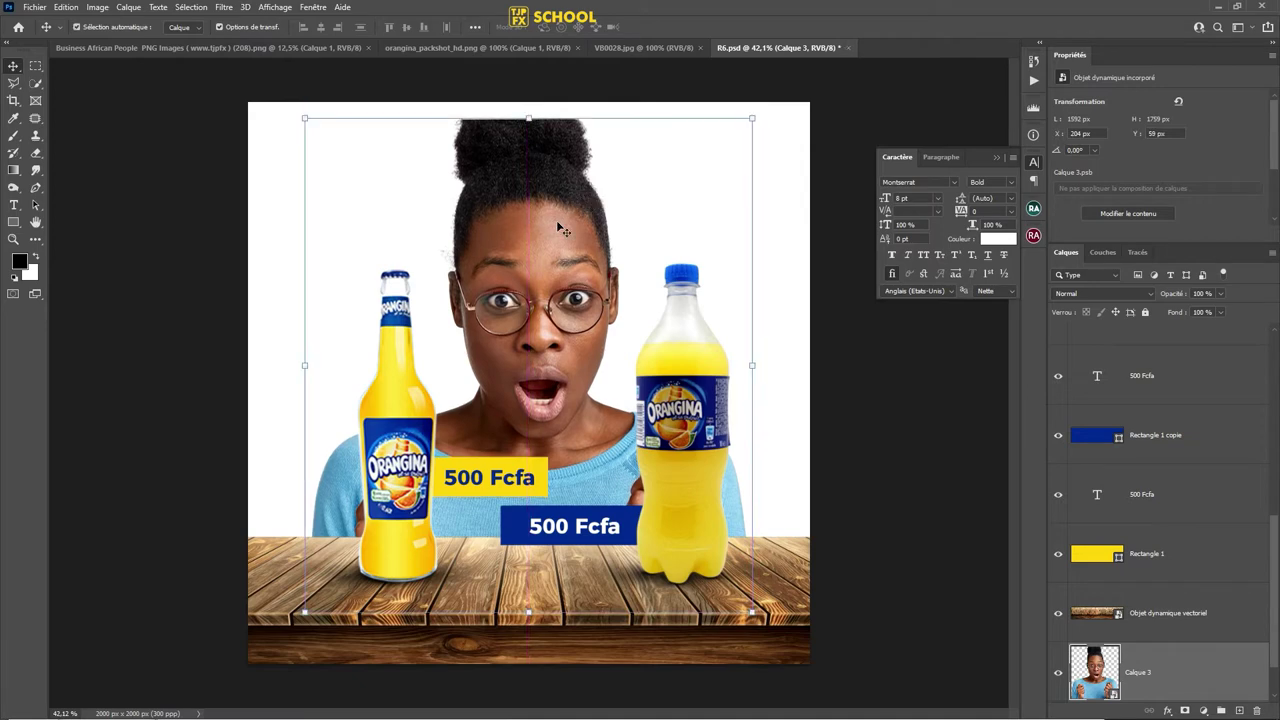
{"action": "key", "text": "ctrl+s"}
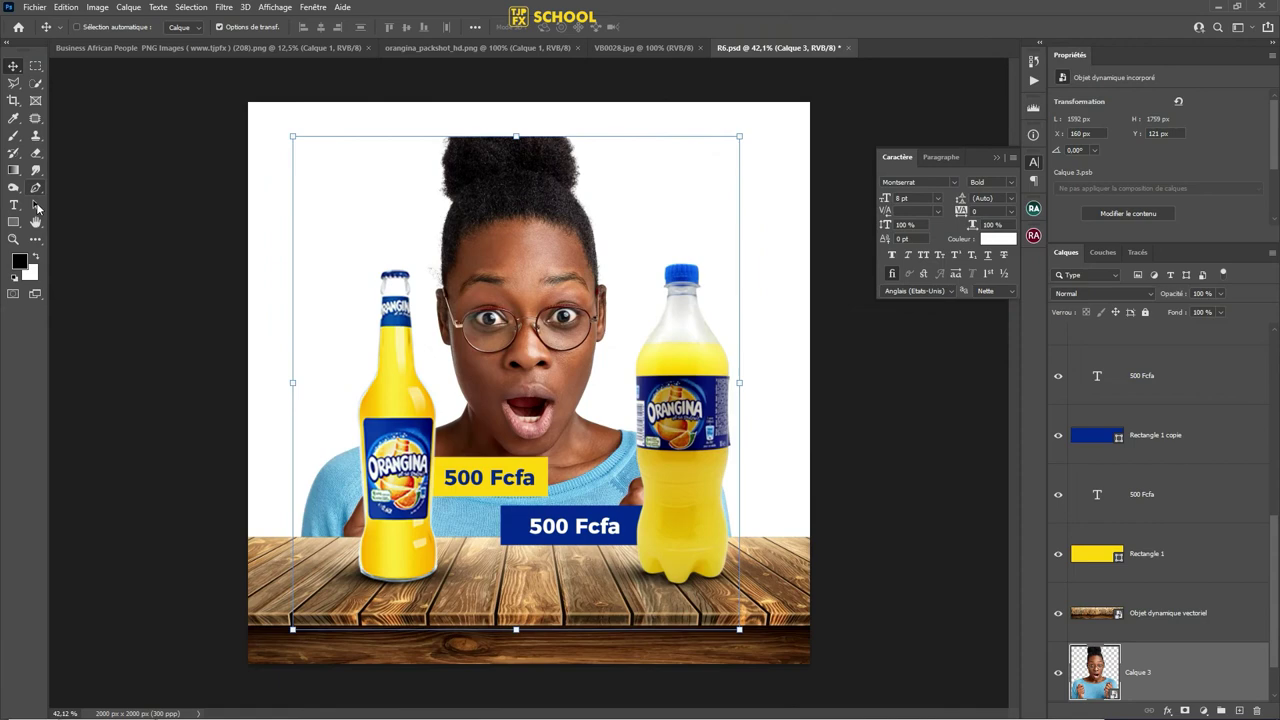
{"action": "left_click", "coordinate": [15, 206]}
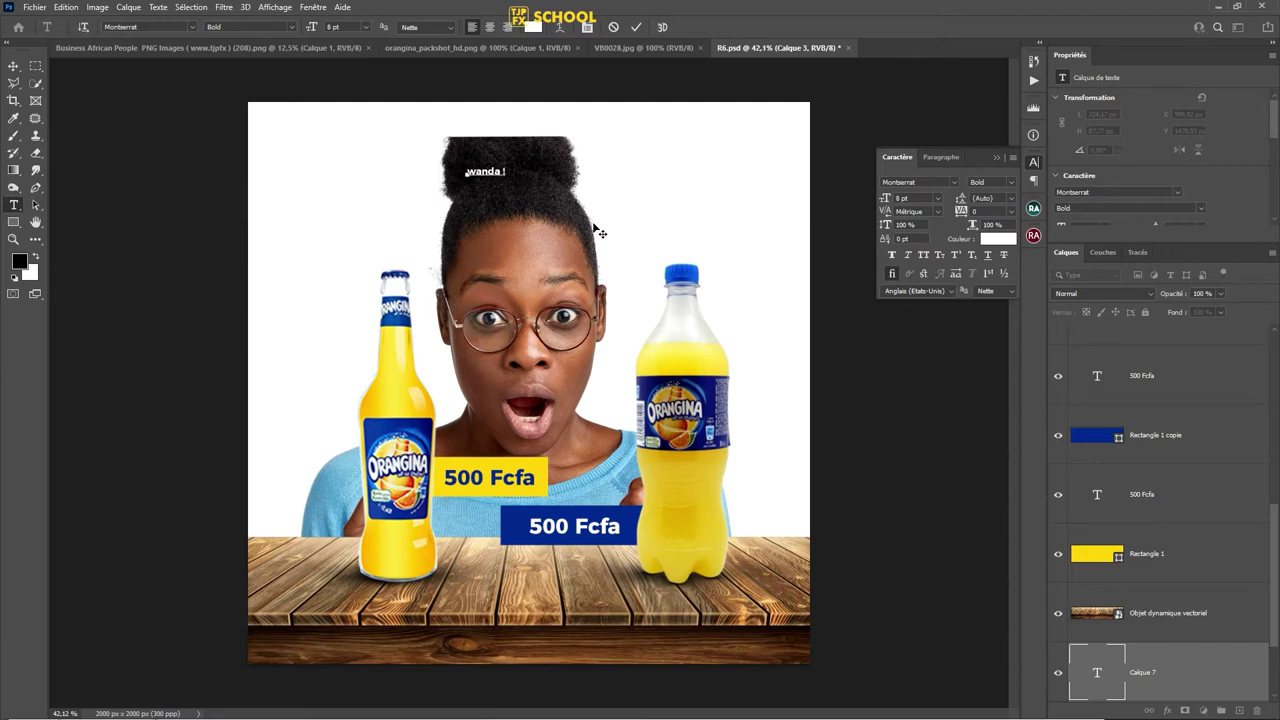
- Enlarge the 'wanda !' text to 83.42 pt so it spans the top of the ad
{"action": "left_click", "coordinate": [597, 232]}
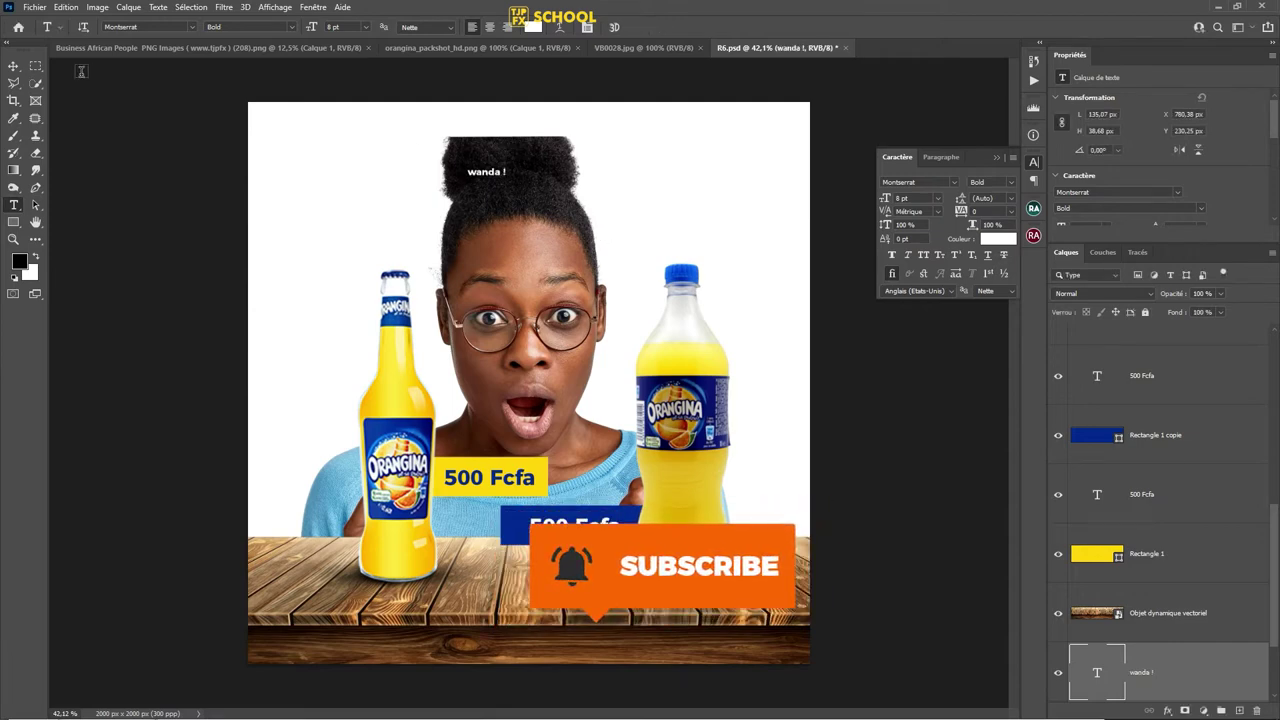
{"action": "left_click", "coordinate": [14, 67]}
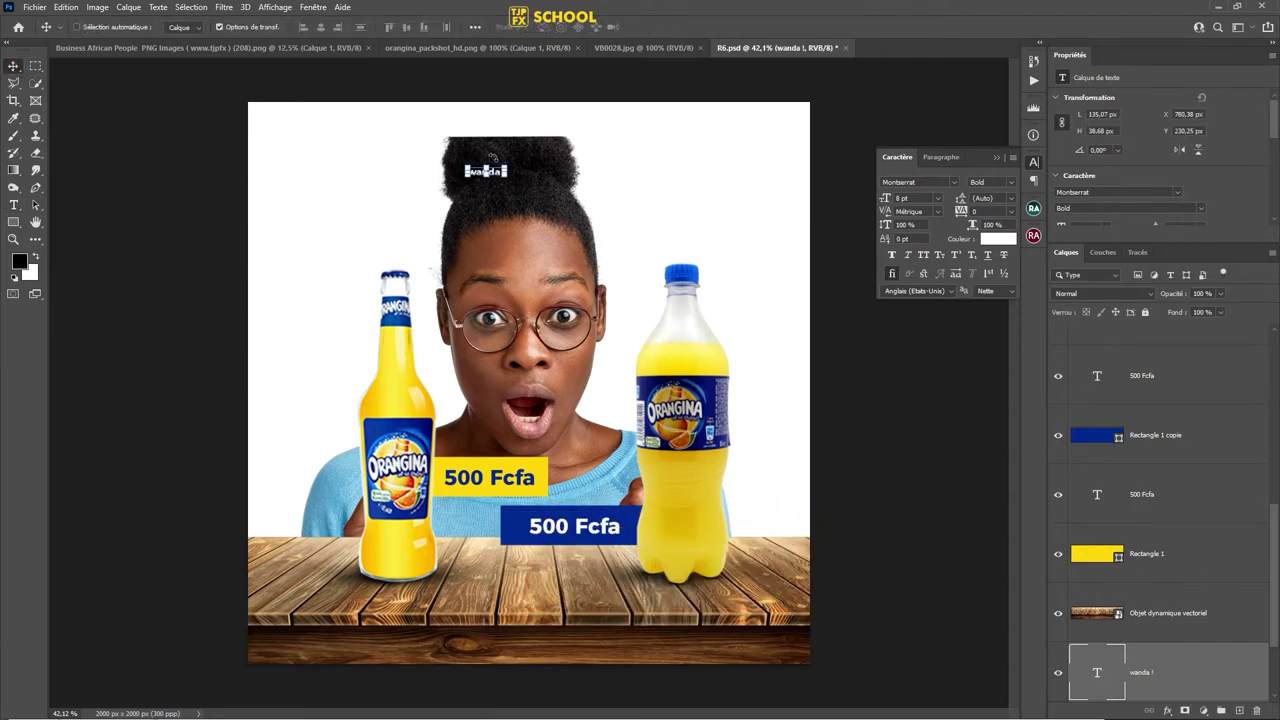
{"action": "key", "text": "ctrl+t"}
{"action": "left_click_drag", "start_coordinate": [509, 161], "coordinate": [558, 182]}
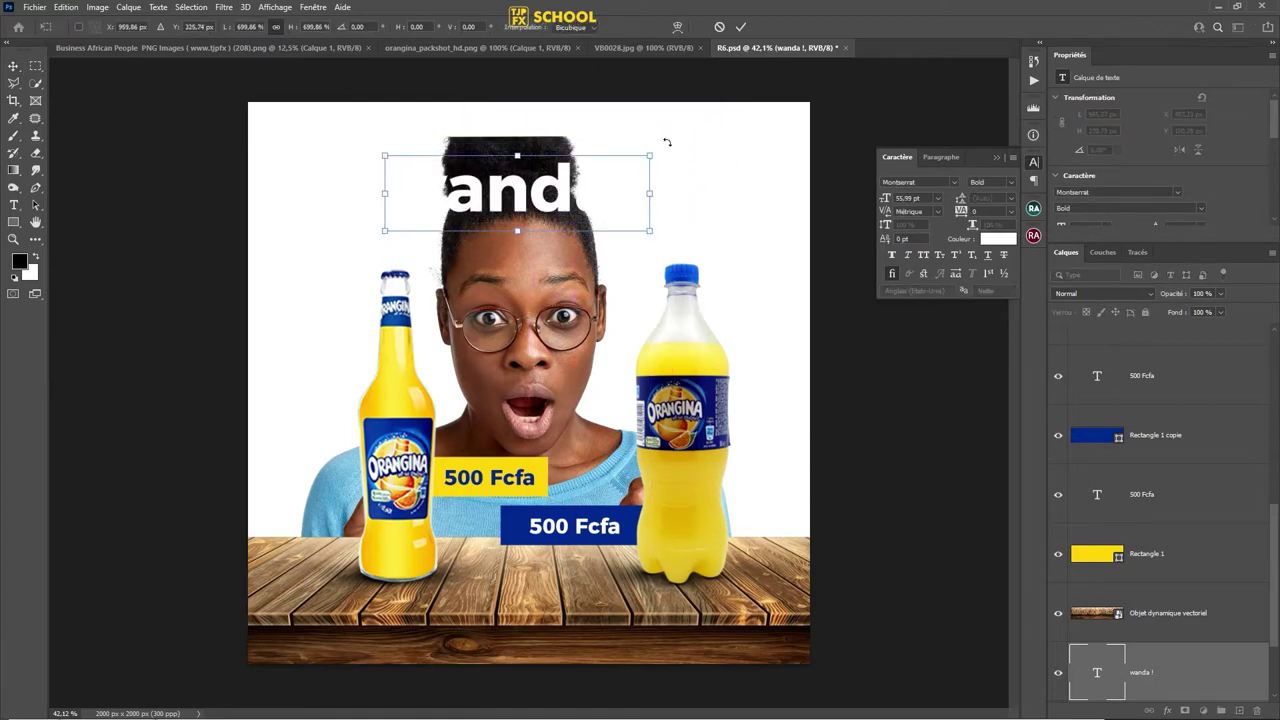
{"action": "left_click_drag", "start_coordinate": [650, 153], "coordinate": [786, 120]}
{"action": "left_click_drag", "start_coordinate": [616, 176], "coordinate": [567, 180]}
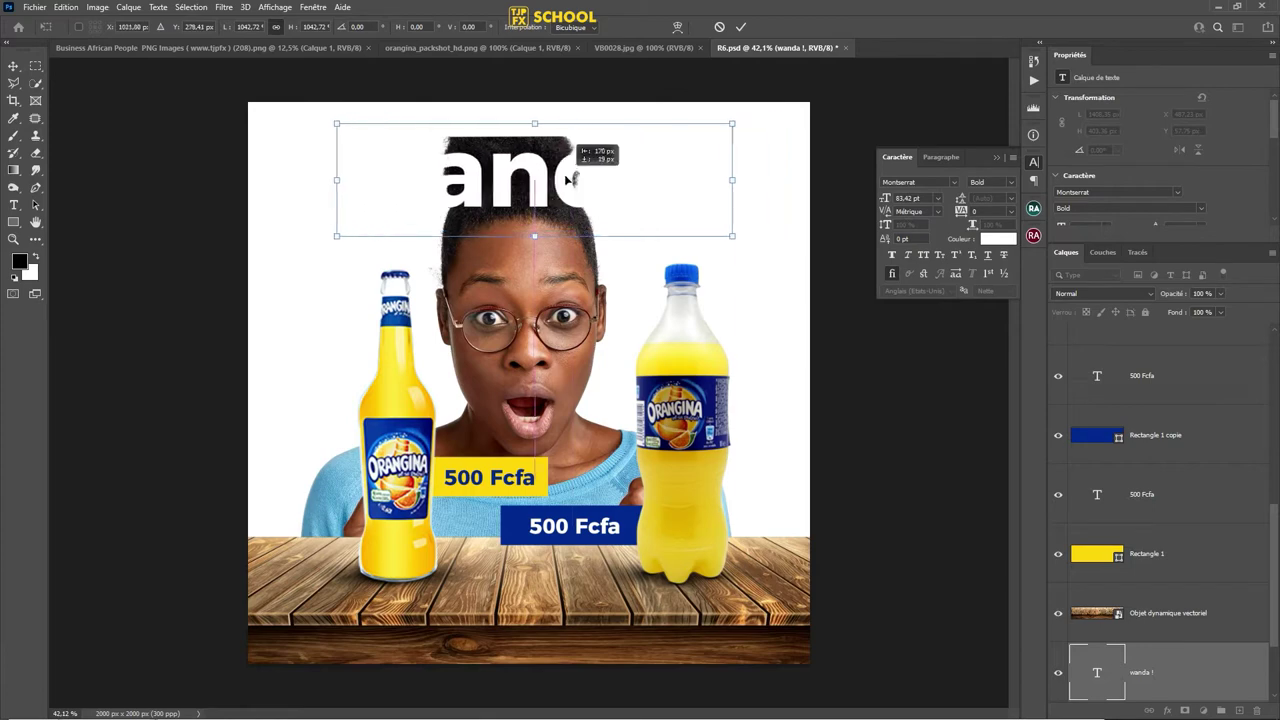
{"action": "key", "text": "Return"}
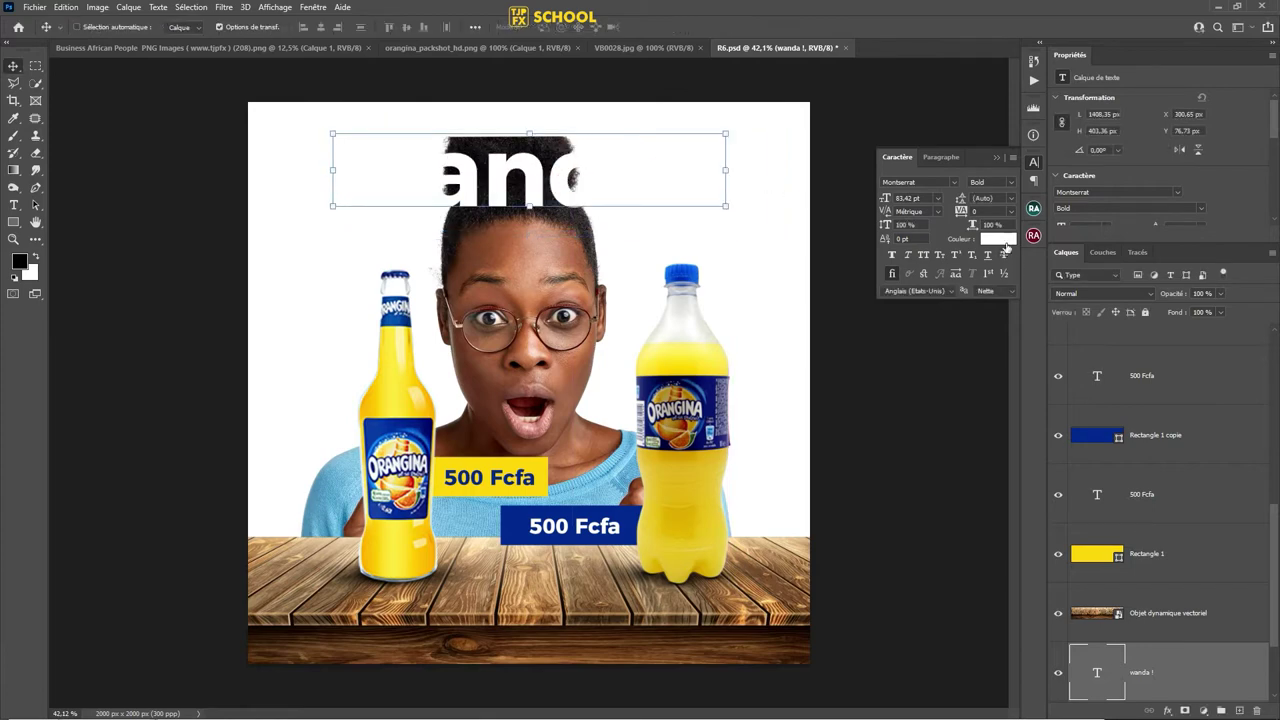
- Colour the 'wanda !' headline with the dark blue sampled from the artwork
{"action": "left_click", "coordinate": [1006, 246]}
{"action": "left_click", "coordinate": [638, 509]}
{"action": "left_click", "coordinate": [1143, 251]}
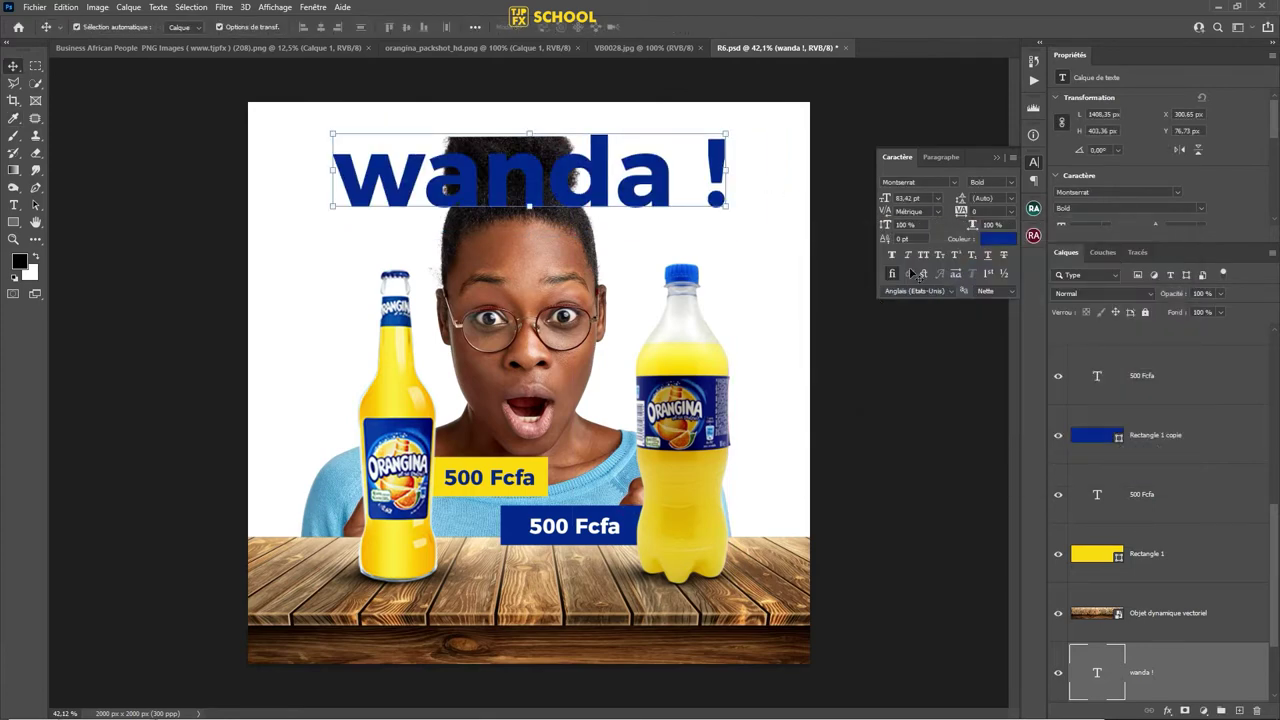
{"action": "left_click", "coordinate": [955, 183]}
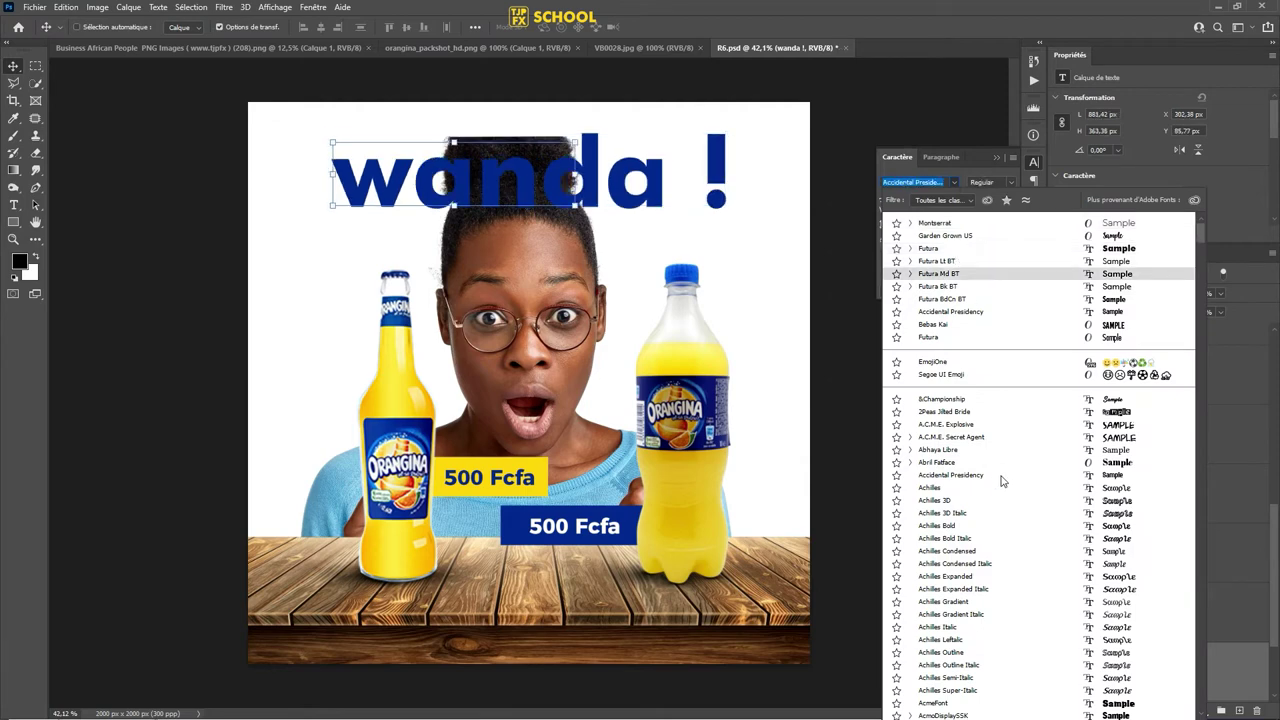
- Set the headline in NexaHeavy with All Caps so it reads 'WANDA !'
{"action": "scroll", "coordinate": [1001, 481], "scroll_direction": "down", "scroll_amount": 5}
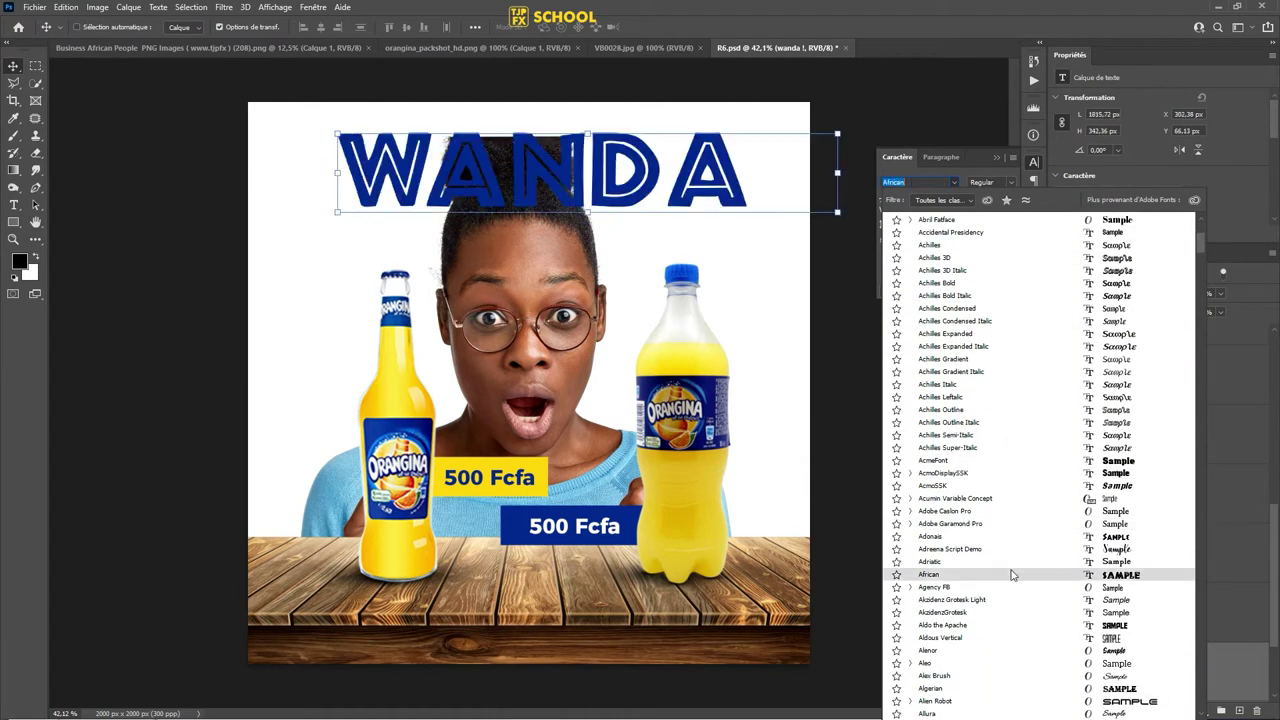
{"action": "scroll", "coordinate": [1012, 575], "scroll_direction": "down", "scroll_amount": 1}
{"action": "scroll", "coordinate": [1014, 572], "scroll_direction": "down", "scroll_amount": 2}
{"action": "scroll", "coordinate": [1016, 576], "scroll_direction": "down", "scroll_amount": 1}
{"action": "scroll", "coordinate": [1020, 580], "scroll_direction": "down", "scroll_amount": 2}
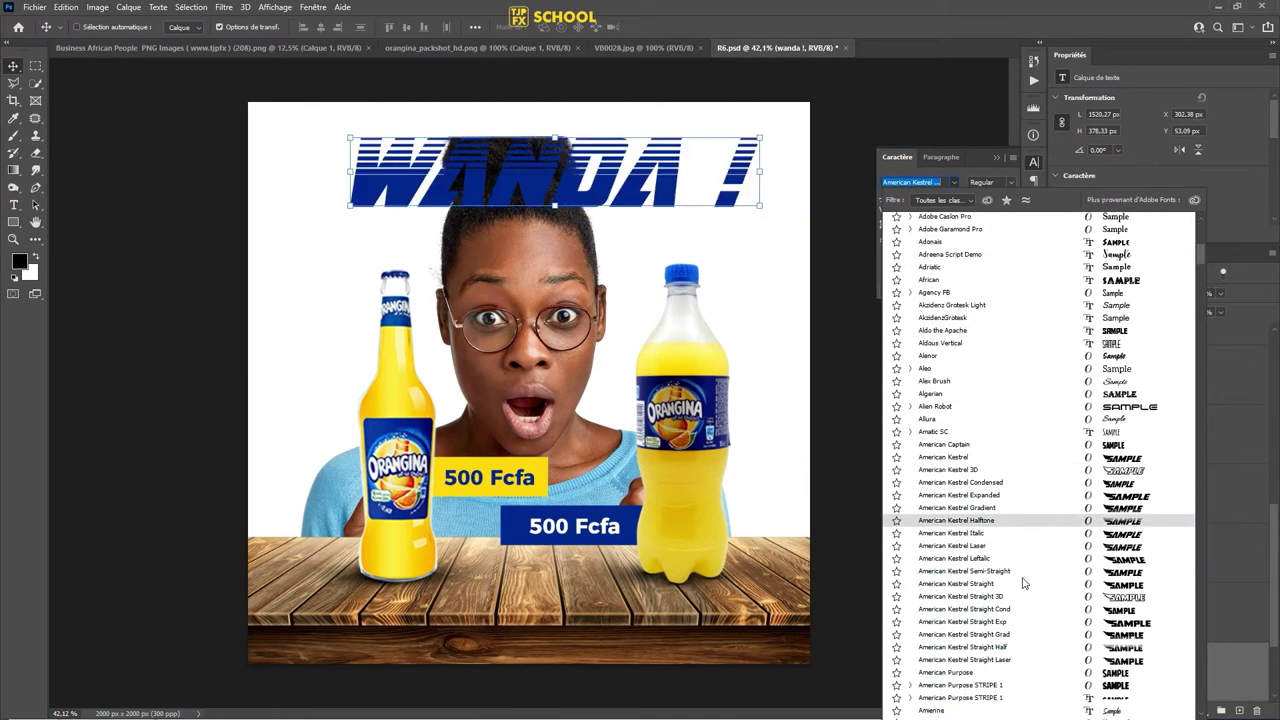
{"action": "scroll", "coordinate": [1024, 580], "scroll_direction": "down", "scroll_amount": 1}
{"action": "scroll", "coordinate": [1030, 575], "scroll_direction": "down", "scroll_amount": 2}
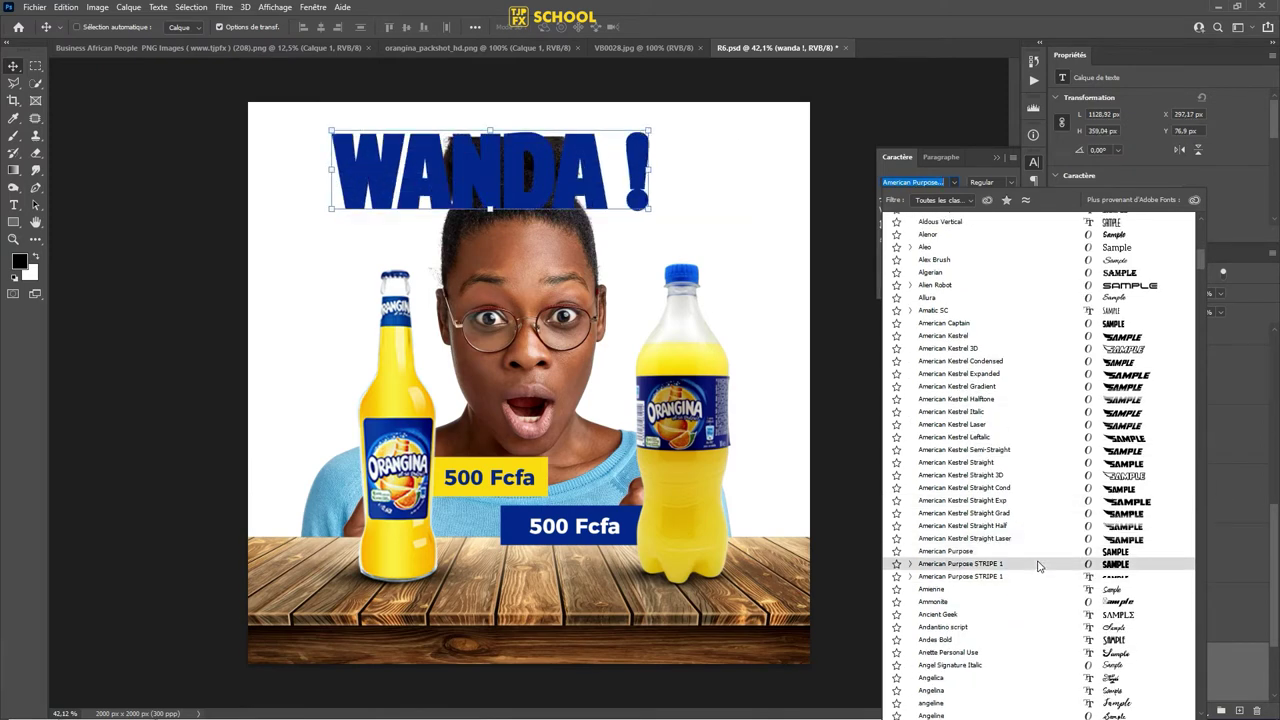
{"action": "scroll", "coordinate": [1040, 565], "scroll_direction": "down", "scroll_amount": 4}
{"action": "scroll", "coordinate": [1040, 568], "scroll_direction": "down", "scroll_amount": 2}
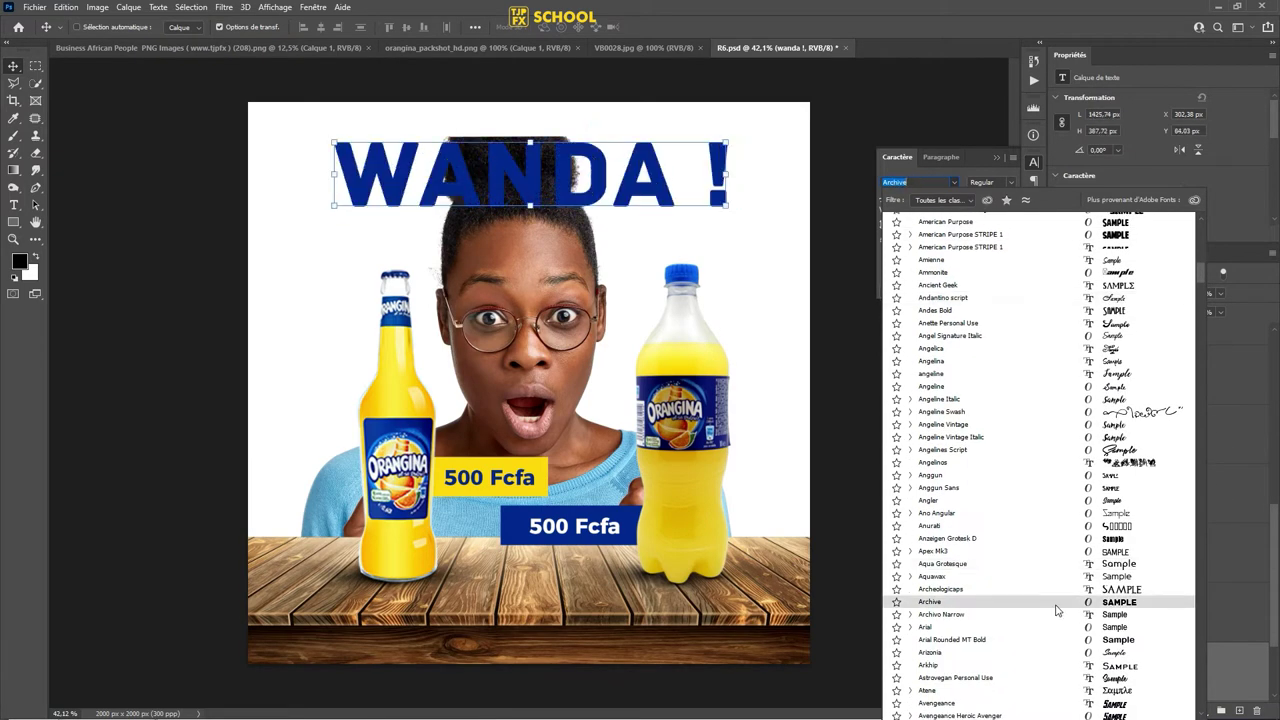
{"action": "scroll", "coordinate": [1056, 609], "scroll_direction": "down", "scroll_amount": 3}
{"action": "scroll", "coordinate": [1062, 612], "scroll_direction": "down", "scroll_amount": 2}
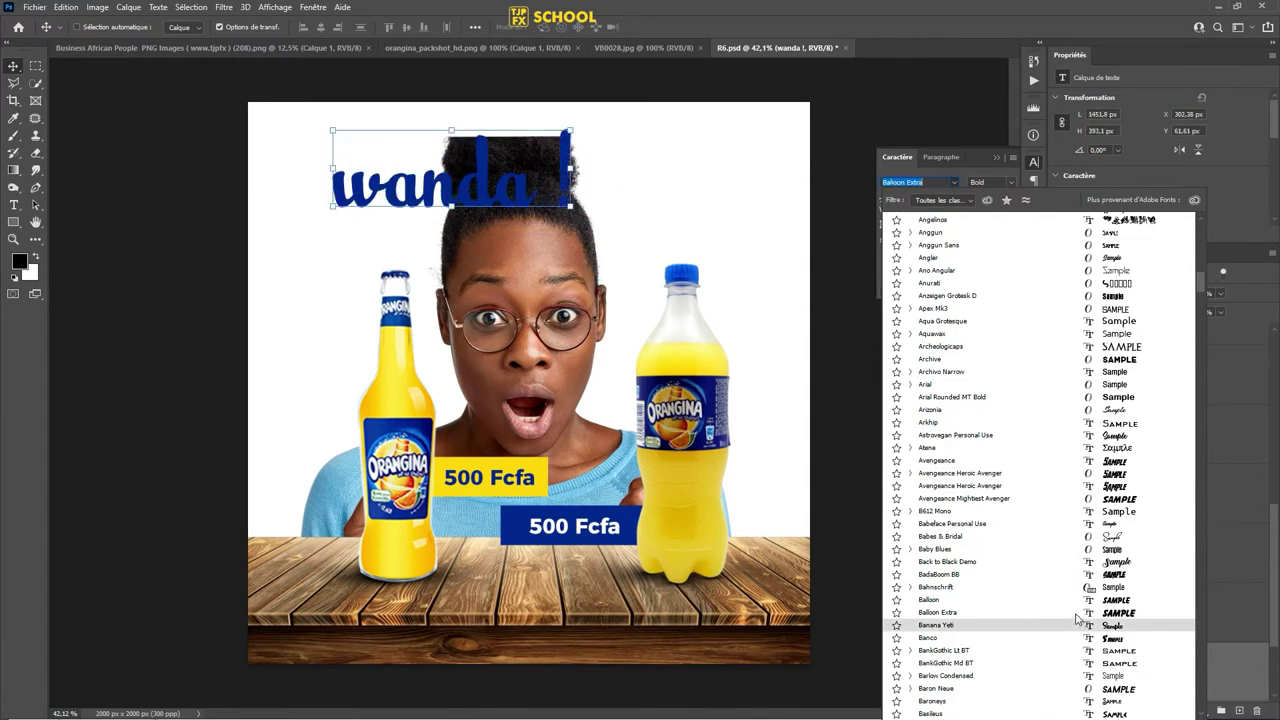
{"action": "scroll", "coordinate": [1078, 622], "scroll_direction": "down", "scroll_amount": 3}
{"action": "scroll", "coordinate": [1079, 628], "scroll_direction": "down", "scroll_amount": 3}
{"action": "scroll", "coordinate": [1081, 634], "scroll_direction": "down", "scroll_amount": 3}
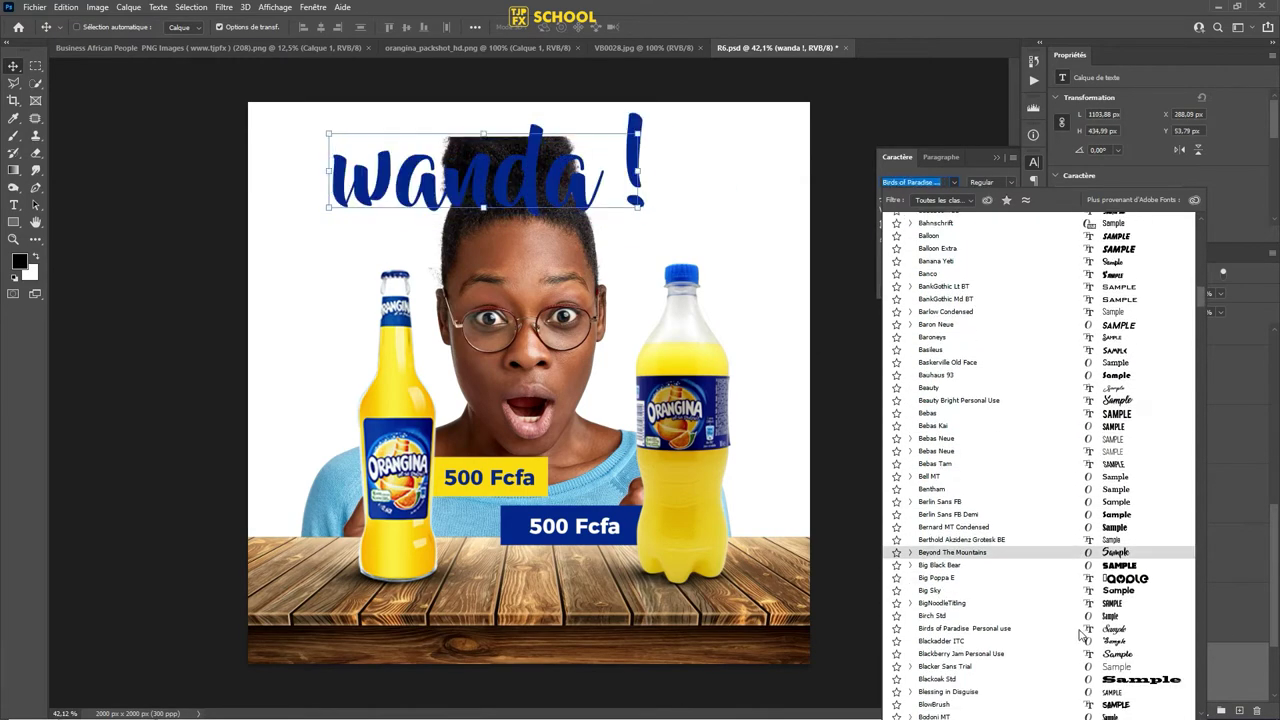
{"action": "scroll", "coordinate": [1080, 632], "scroll_direction": "down", "scroll_amount": 3}
{"action": "scroll", "coordinate": [1080, 631], "scroll_direction": "down", "scroll_amount": 2}
{"action": "scroll", "coordinate": [1080, 631], "scroll_direction": "down", "scroll_amount": 3}
{"action": "scroll", "coordinate": [1080, 630], "scroll_direction": "down", "scroll_amount": 2}
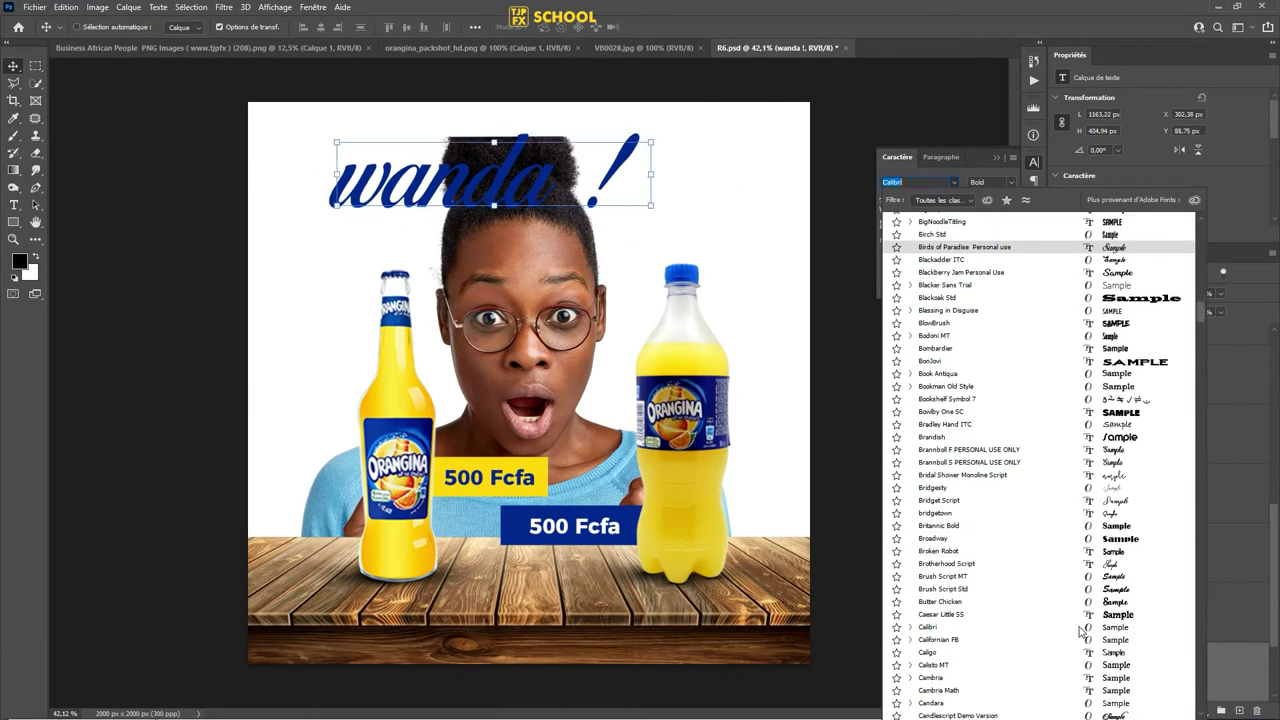
{"action": "scroll", "coordinate": [1080, 630], "scroll_direction": "down", "scroll_amount": 3}
{"action": "scroll", "coordinate": [1103, 613], "scroll_direction": "down", "scroll_amount": 2}
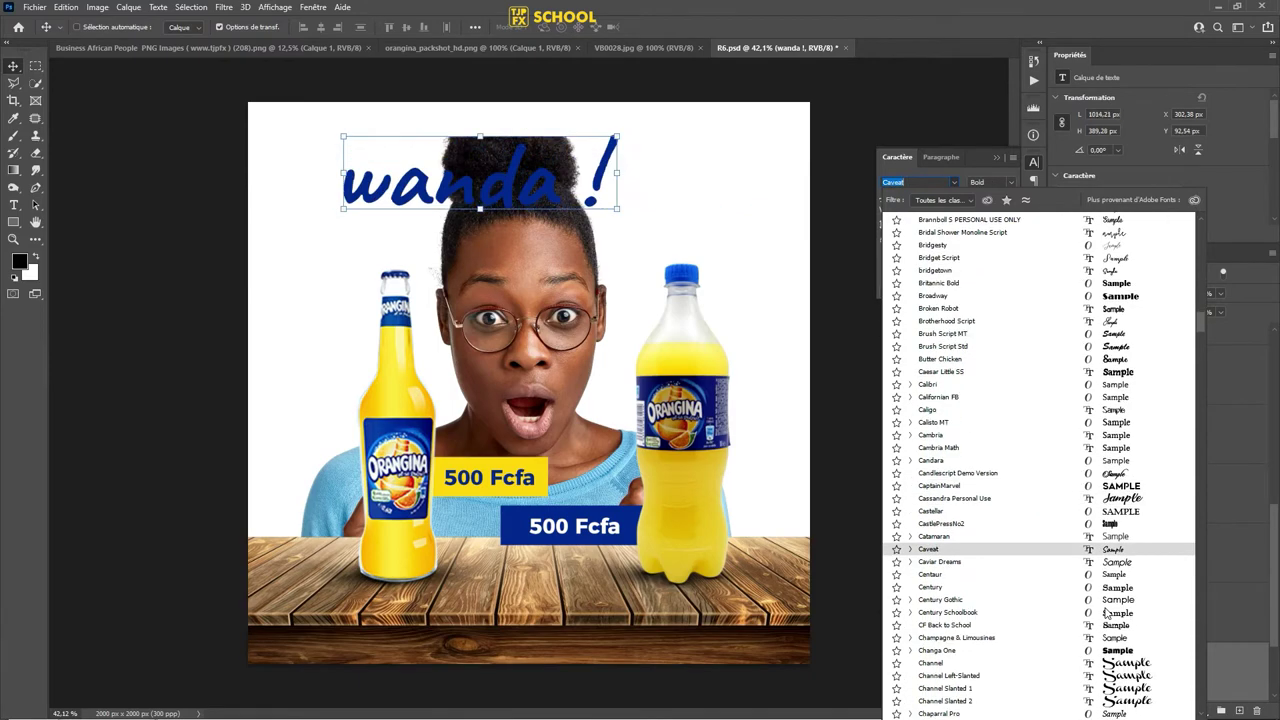
{"action": "scroll", "coordinate": [1103, 614], "scroll_direction": "down", "scroll_amount": 2}
{"action": "scroll", "coordinate": [1103, 616], "scroll_direction": "down", "scroll_amount": 3}
{"action": "scroll", "coordinate": [1103, 618], "scroll_direction": "down", "scroll_amount": 2}
{"action": "scroll", "coordinate": [1103, 618], "scroll_direction": "down", "scroll_amount": 2}
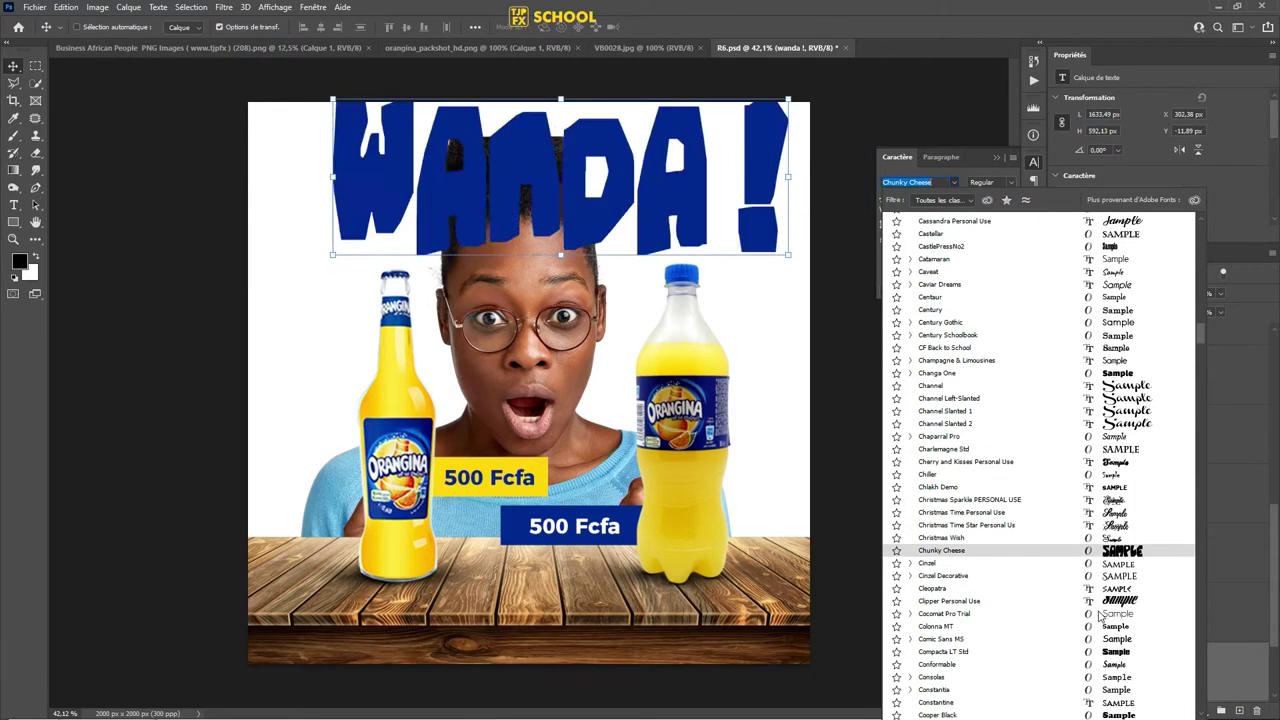
{"action": "scroll", "coordinate": [1103, 676], "scroll_direction": "down", "scroll_amount": 3}
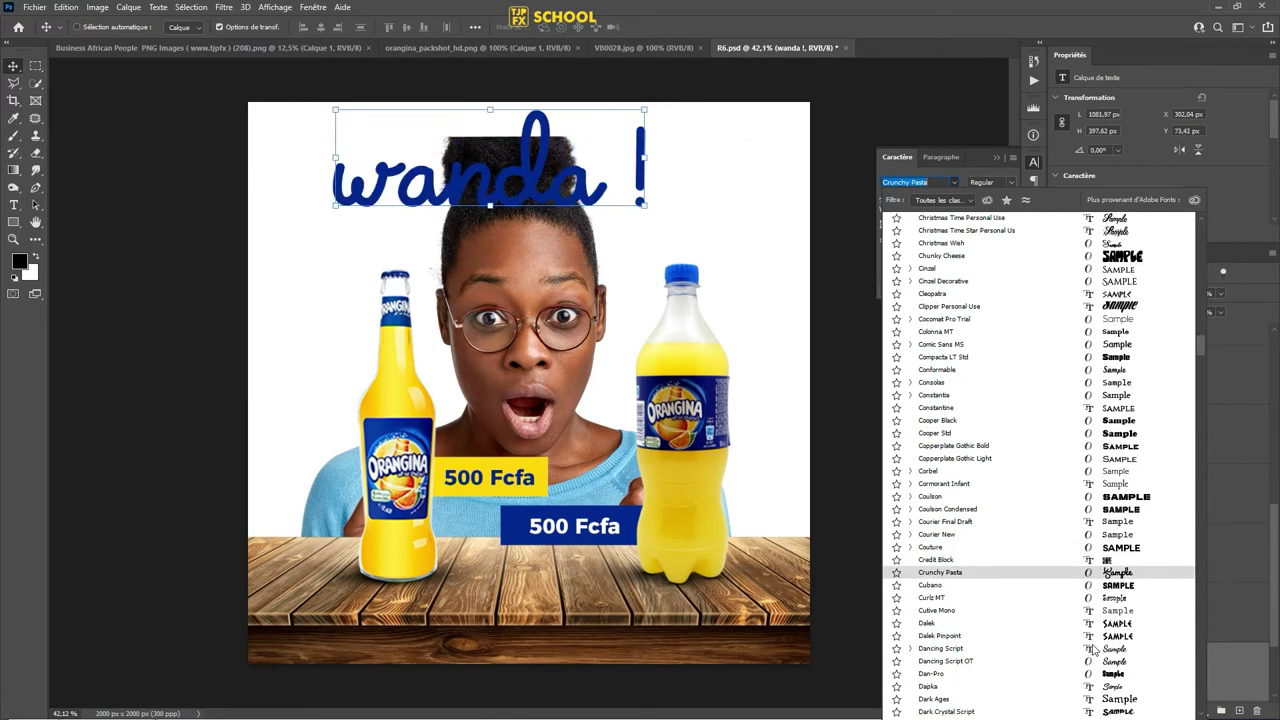
{"action": "scroll", "coordinate": [1086, 578], "scroll_direction": "down", "scroll_amount": 3}
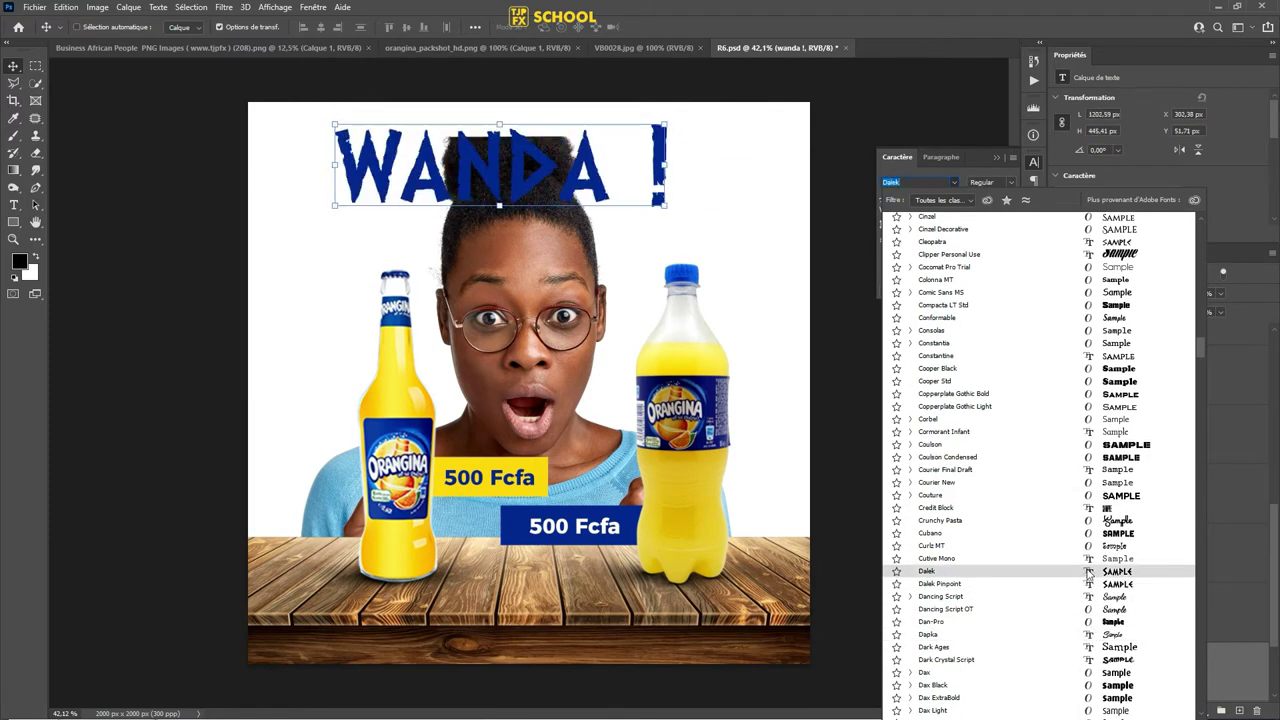
{"action": "scroll", "coordinate": [1066, 538], "scroll_direction": "down", "scroll_amount": 3}
{"action": "scroll", "coordinate": [1080, 560], "scroll_direction": "down", "scroll_amount": 3}
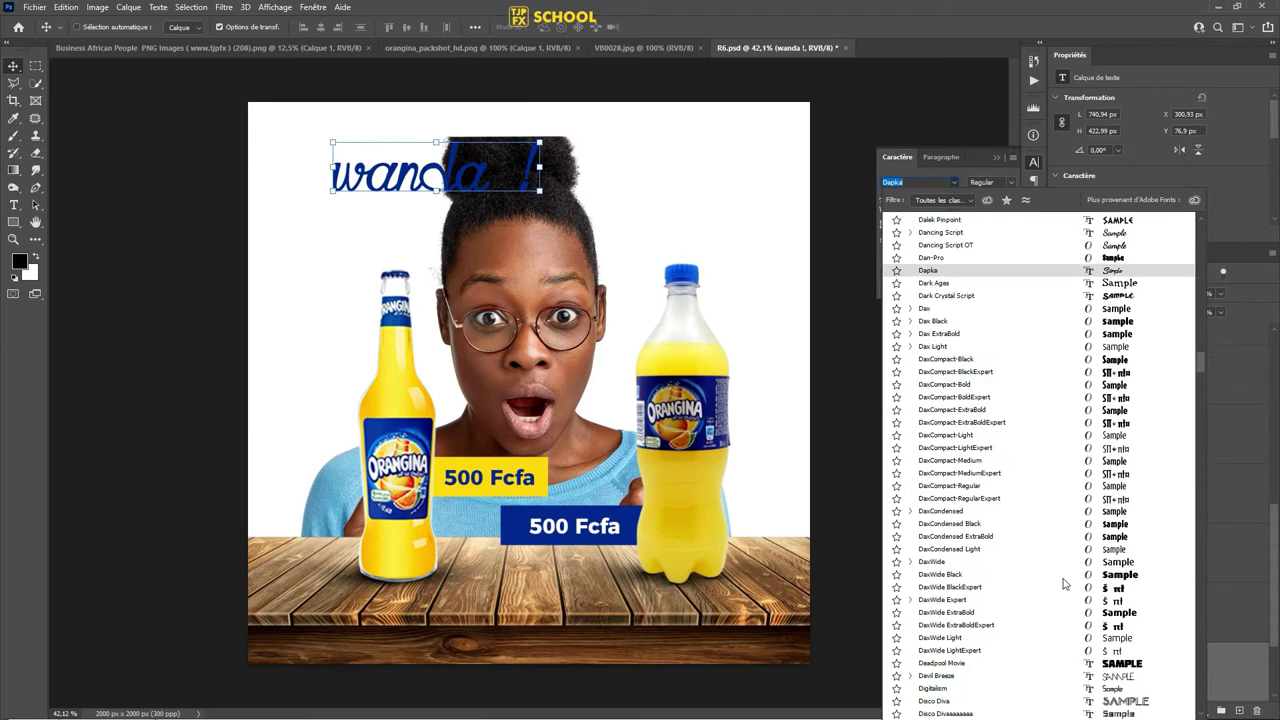
{"action": "scroll", "coordinate": [1086, 578], "scroll_direction": "down", "scroll_amount": 3}
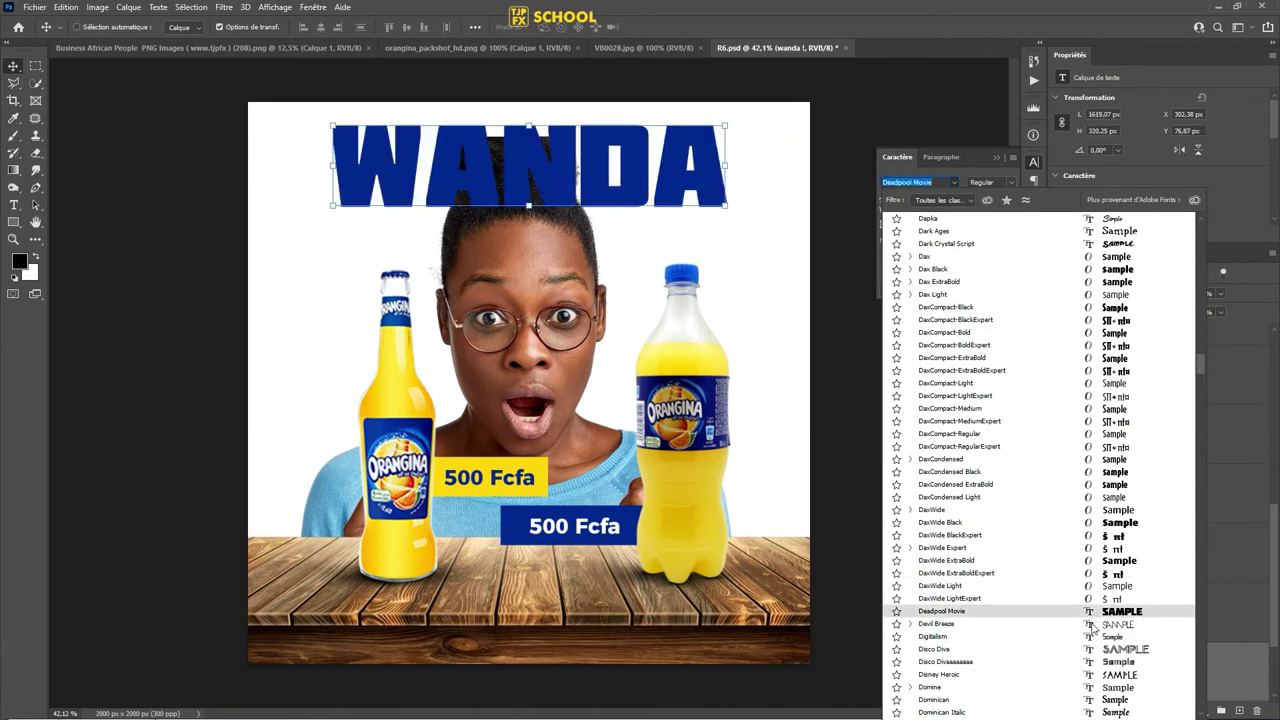
{"action": "scroll", "coordinate": [1088, 636], "scroll_direction": "down", "scroll_amount": 2}
{"action": "scroll", "coordinate": [1088, 636], "scroll_direction": "down", "scroll_amount": 1}
{"action": "scroll", "coordinate": [1088, 636], "scroll_direction": "down", "scroll_amount": 1}
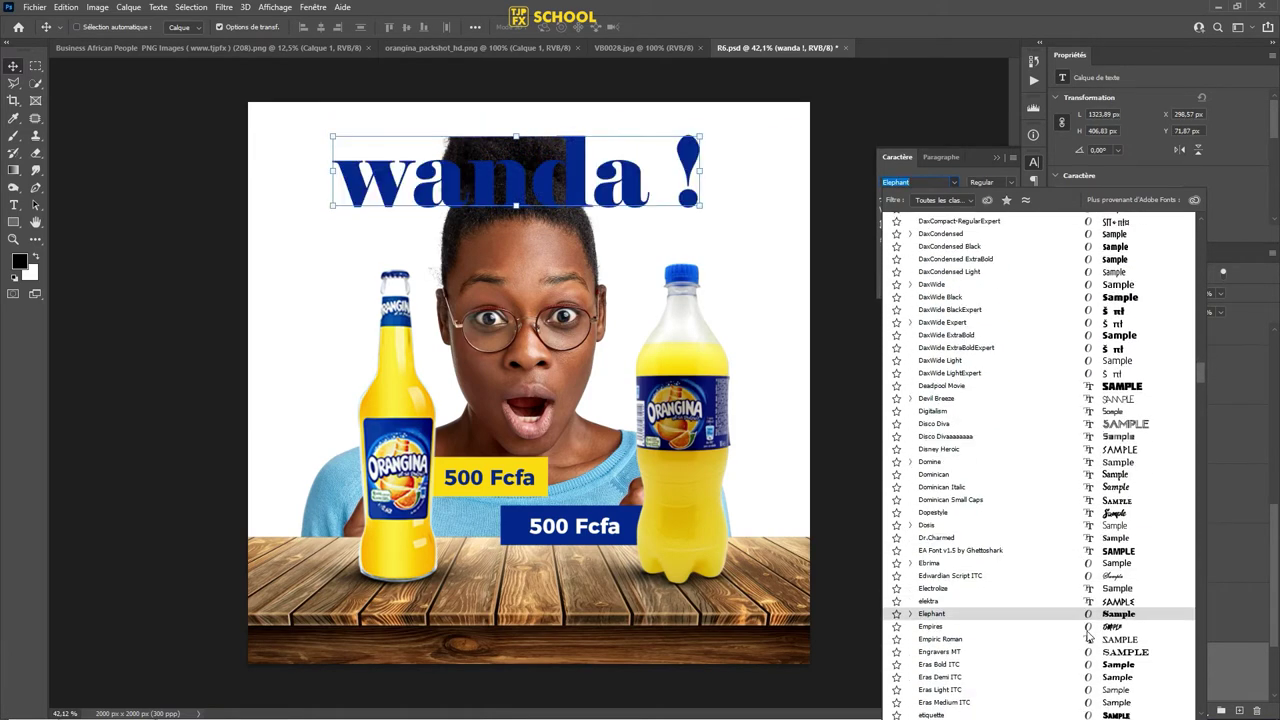
{"action": "scroll", "coordinate": [1088, 636], "scroll_direction": "down", "scroll_amount": 2}
{"action": "scroll", "coordinate": [1088, 636], "scroll_direction": "down", "scroll_amount": 3}
{"action": "scroll", "coordinate": [1088, 636], "scroll_direction": "down", "scroll_amount": 1}
{"action": "scroll", "coordinate": [1088, 636], "scroll_direction": "down", "scroll_amount": 2}
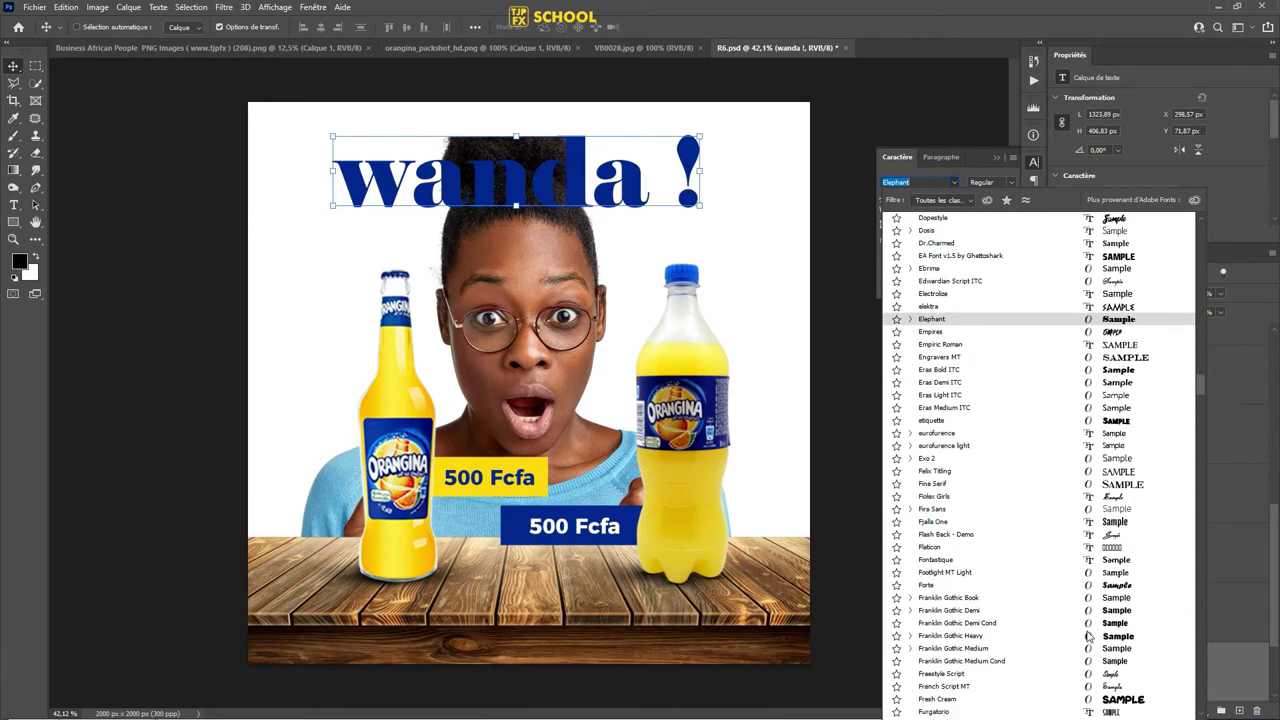
{"action": "scroll", "coordinate": [1088, 636], "scroll_direction": "down", "scroll_amount": 1}
{"action": "scroll", "coordinate": [1088, 636], "scroll_direction": "down", "scroll_amount": 2}
{"action": "scroll", "coordinate": [1088, 636], "scroll_direction": "down", "scroll_amount": 2}
{"action": "scroll", "coordinate": [1088, 636], "scroll_direction": "down", "scroll_amount": 2}
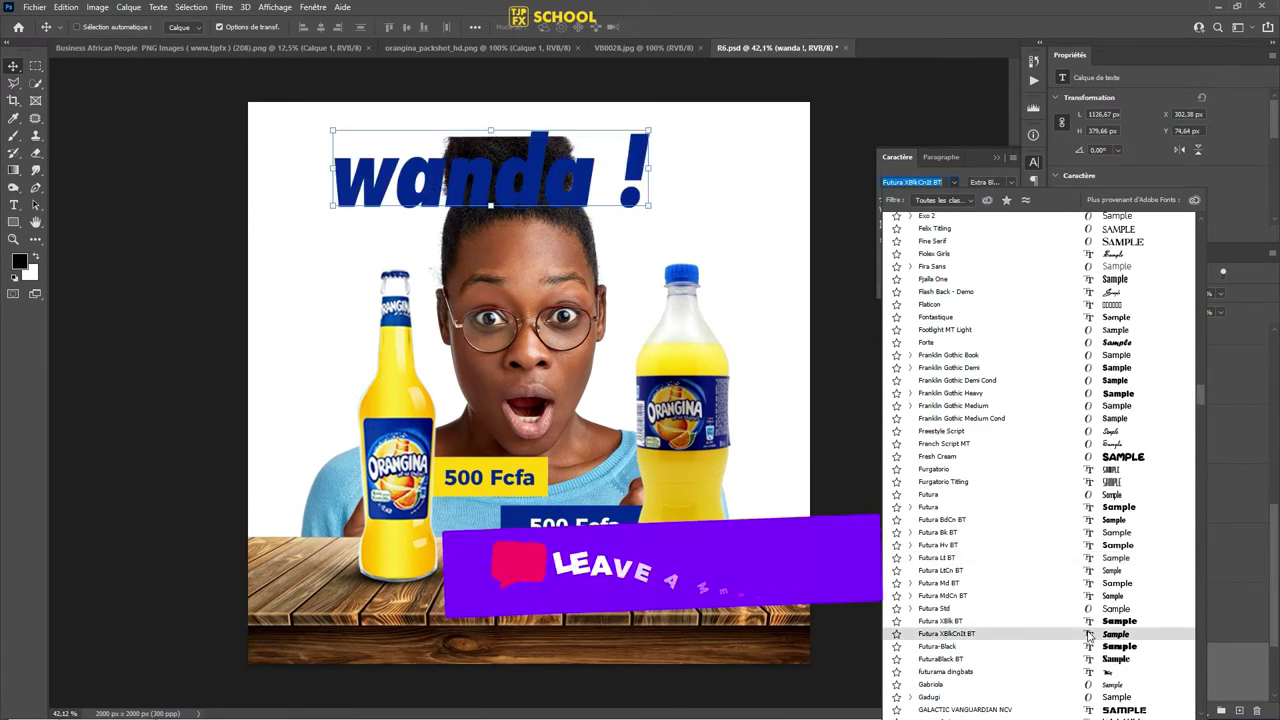
{"action": "scroll", "coordinate": [1088, 636], "scroll_direction": "down", "scroll_amount": 1}
{"action": "scroll", "coordinate": [1088, 636], "scroll_direction": "down", "scroll_amount": 2}
{"action": "scroll", "coordinate": [1088, 636], "scroll_direction": "down", "scroll_amount": 3}
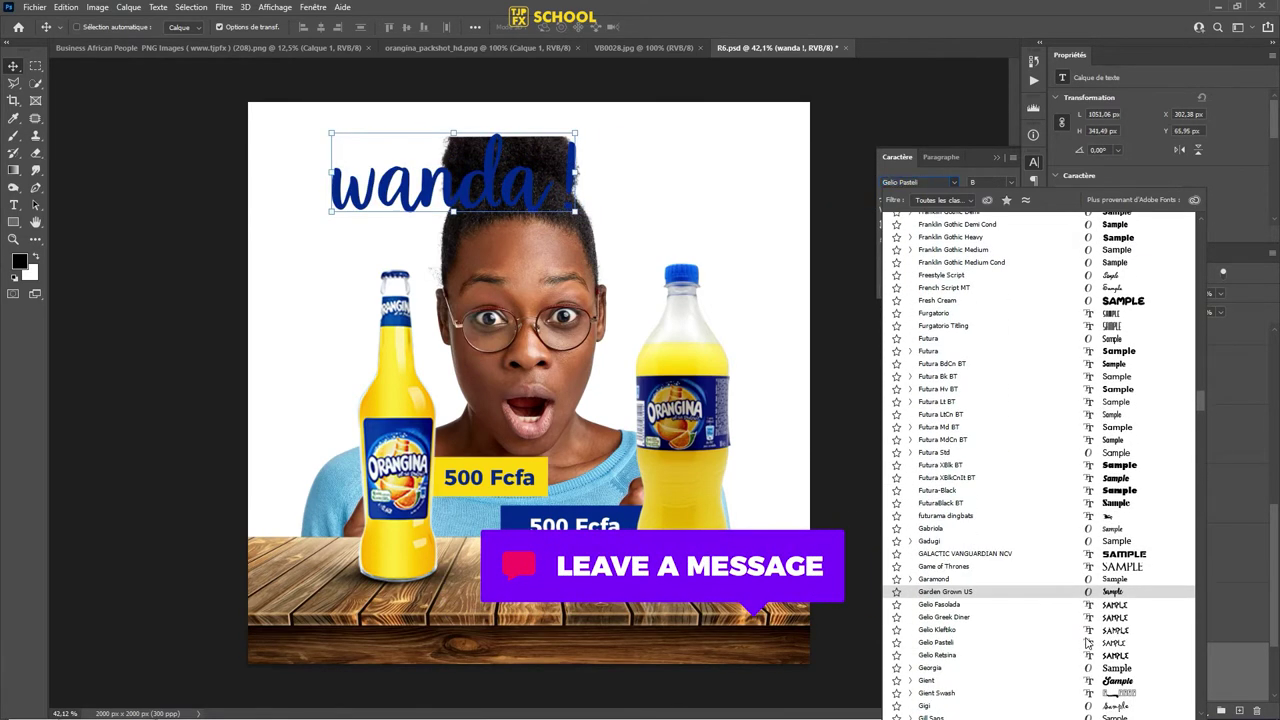
{"action": "scroll", "coordinate": [1088, 640], "scroll_direction": "down", "scroll_amount": 2}
{"action": "scroll", "coordinate": [1088, 640], "scroll_direction": "down", "scroll_amount": 2}
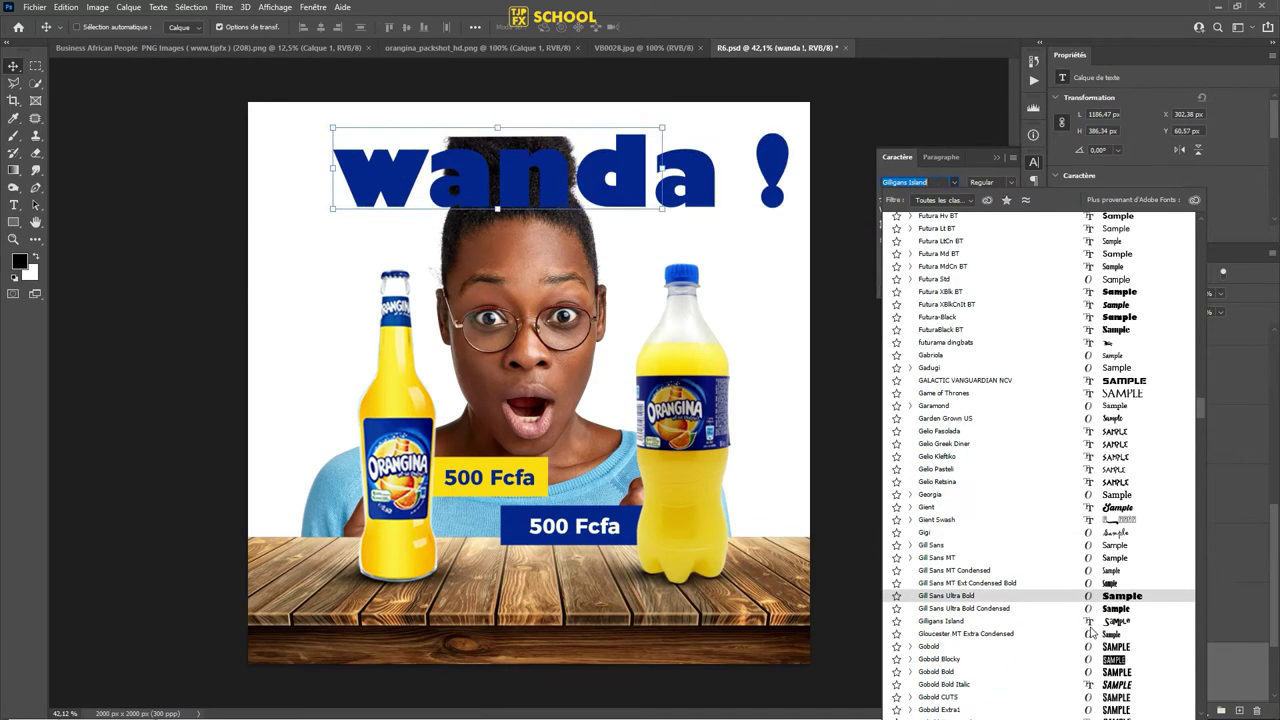
{"action": "scroll", "coordinate": [1088, 640], "scroll_direction": "down", "scroll_amount": 1}
{"action": "scroll", "coordinate": [1090, 638], "scroll_direction": "down", "scroll_amount": 3}
{"action": "scroll", "coordinate": [1088, 620], "scroll_direction": "down", "scroll_amount": 3}
{"action": "scroll", "coordinate": [1086, 600], "scroll_direction": "down", "scroll_amount": 3}
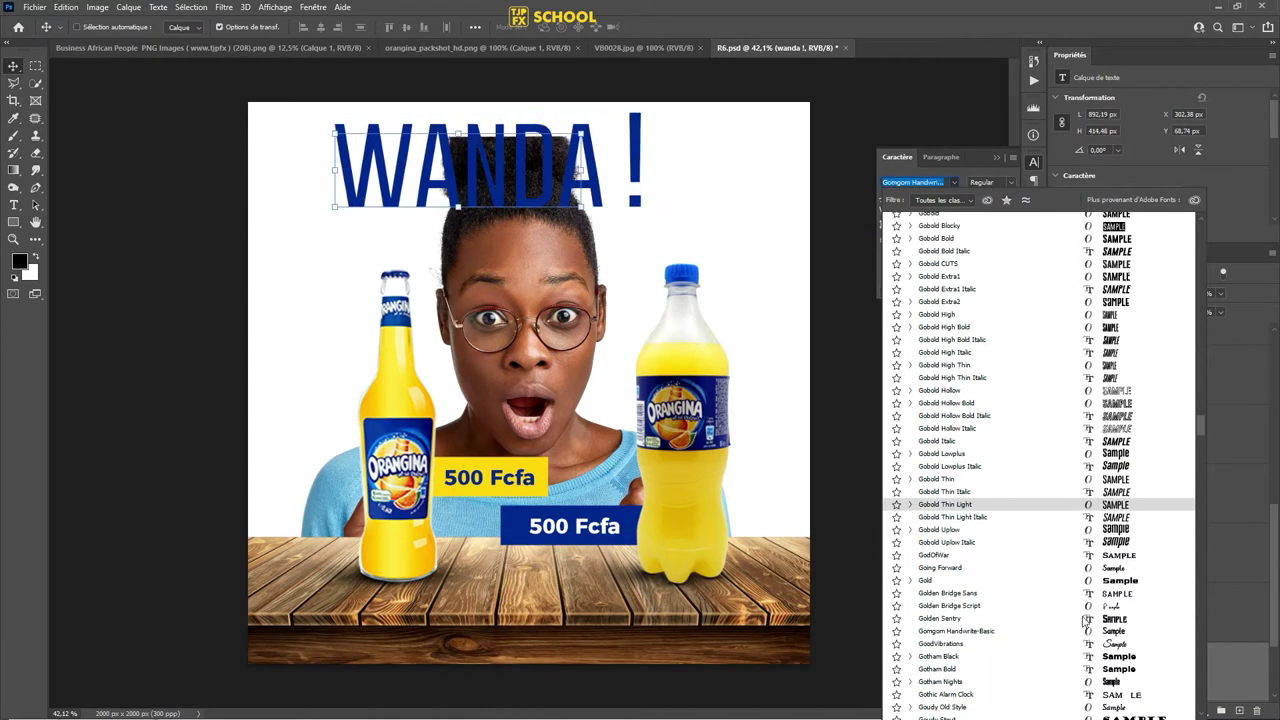
{"action": "scroll", "coordinate": [1087, 600], "scroll_direction": "down", "scroll_amount": 2}
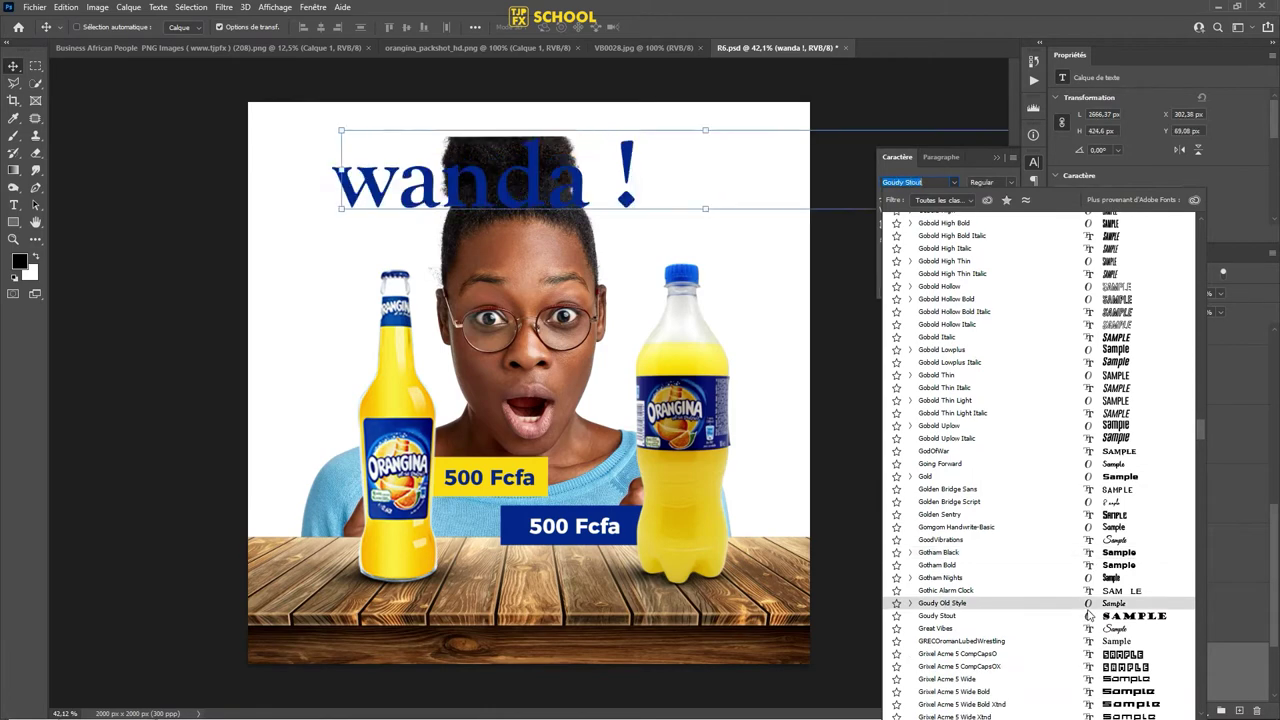
{"action": "scroll", "coordinate": [1089, 612], "scroll_direction": "down", "scroll_amount": 2}
{"action": "scroll", "coordinate": [1200, 442], "scroll_direction": "down", "scroll_amount": 5}
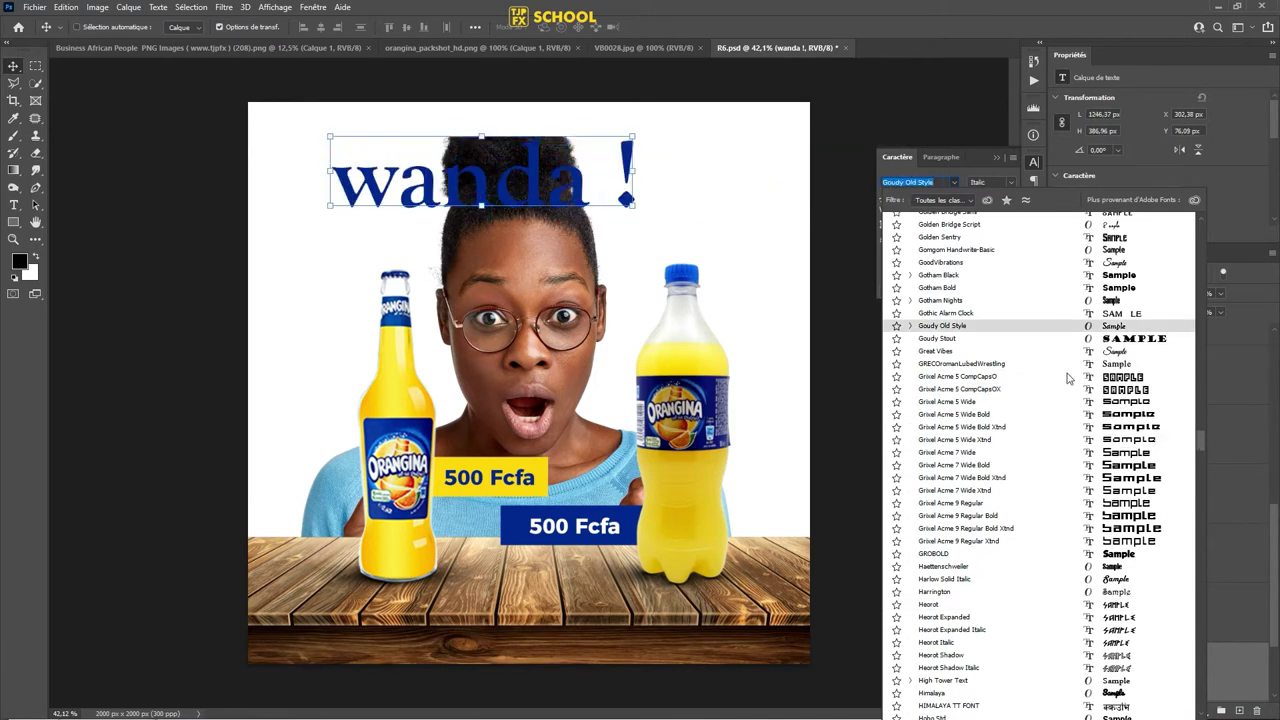
{"action": "scroll", "coordinate": [1180, 470], "scroll_direction": "down", "scroll_amount": 10}
{"action": "scroll", "coordinate": [1160, 420], "scroll_direction": "down", "scroll_amount": 10}
{"action": "scroll", "coordinate": [1140, 360], "scroll_direction": "down", "scroll_amount": 10}
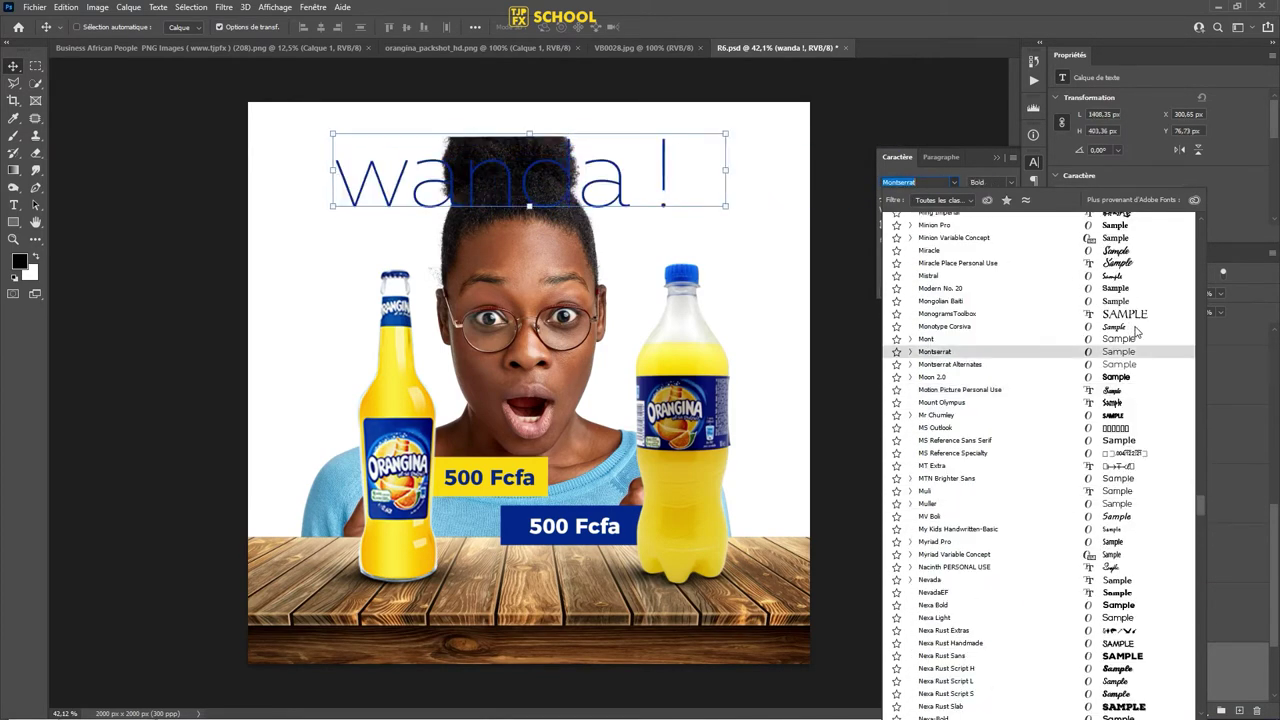
{"action": "scroll", "coordinate": [1123, 293], "scroll_direction": "down", "scroll_amount": 10}
{"action": "scroll", "coordinate": [1145, 497], "scroll_direction": "down", "scroll_amount": 4}
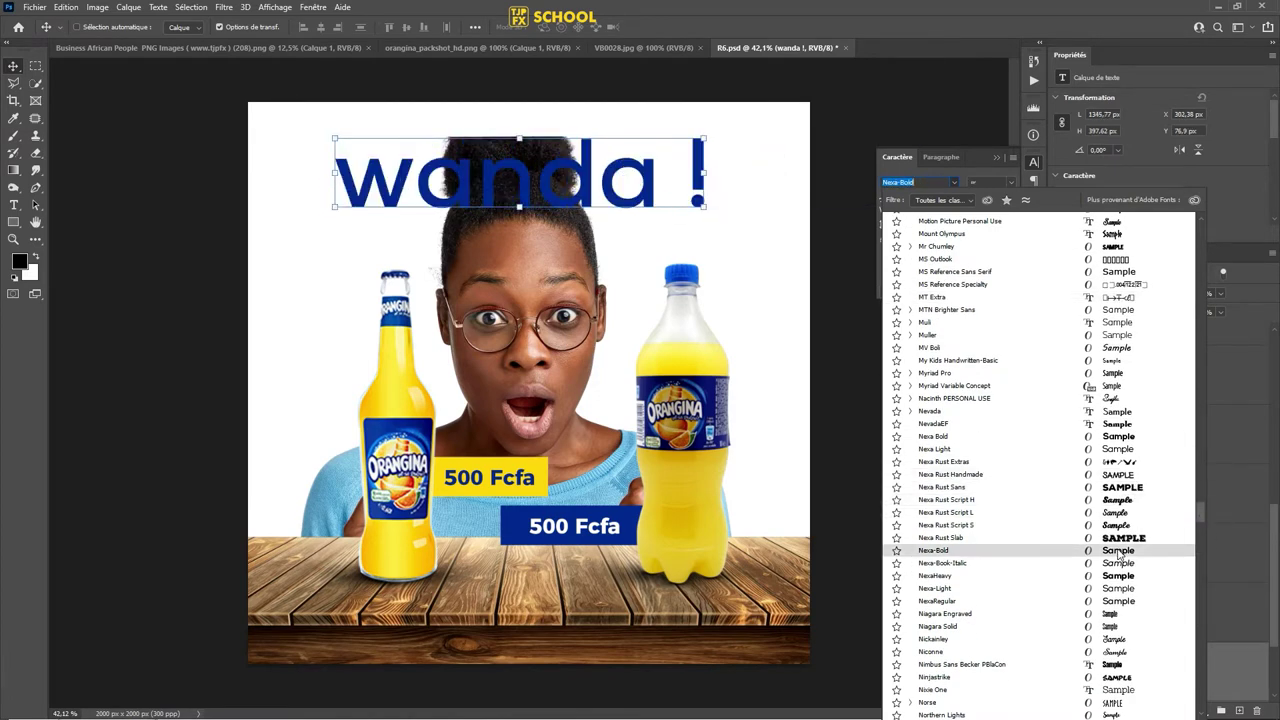
{"action": "left_click", "coordinate": [1130, 576]}
{"action": "left_click", "coordinate": [924, 256]}
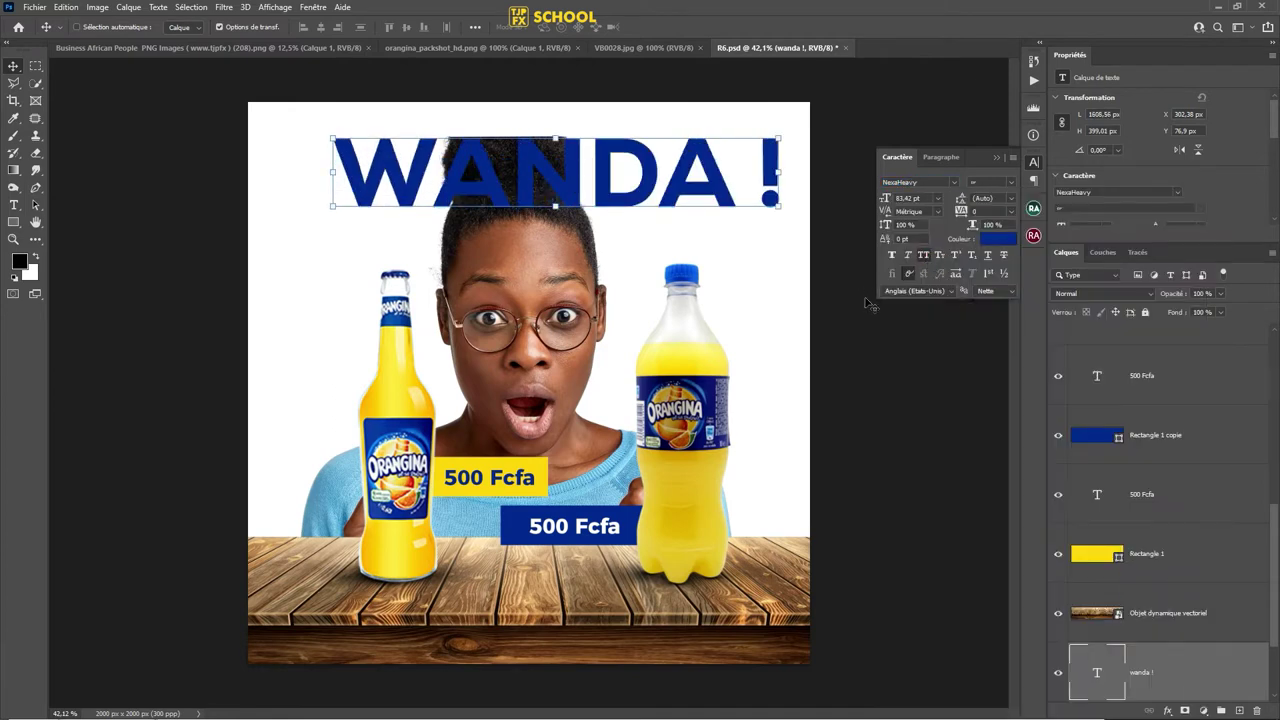
- Enlarge the WANDA ! headline to nearly full canvas width and nudge it 10 px right
{"action": "left_click_drag", "start_coordinate": [704, 200], "coordinate": [630, 195]}
{"action": "key", "text": "ctrl+t"}
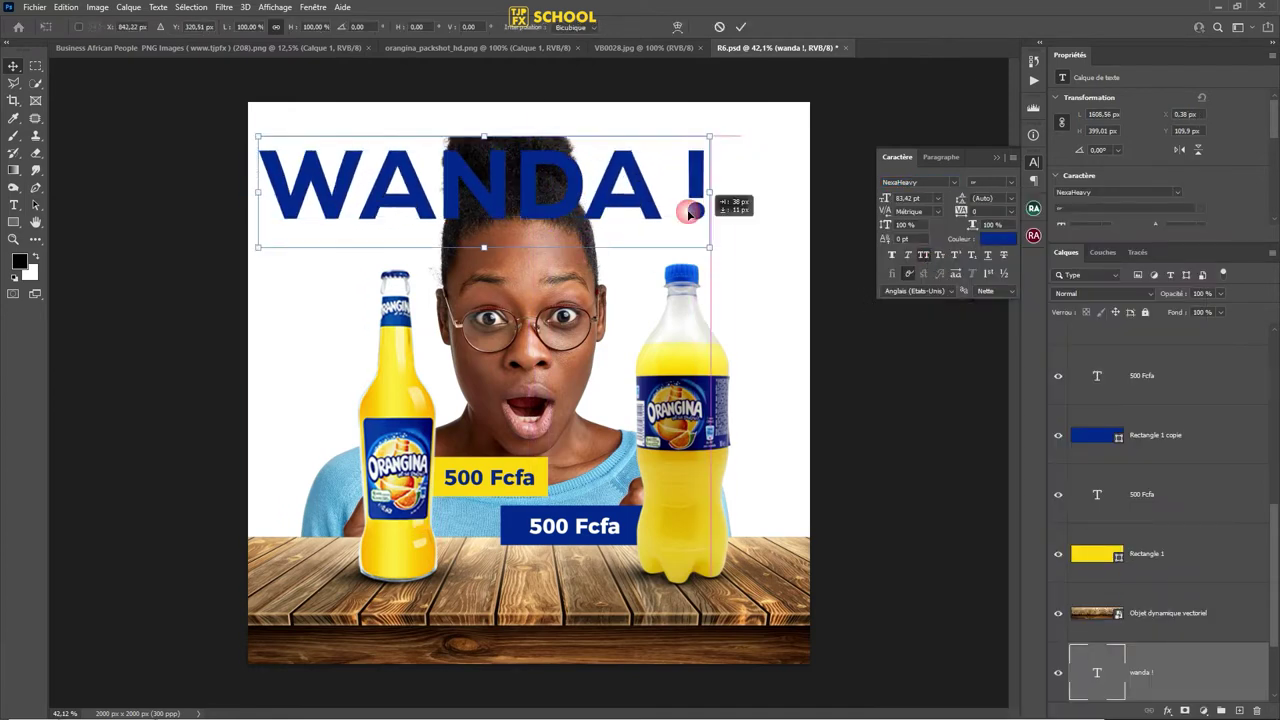
{"action": "left_click_drag", "start_coordinate": [713, 247], "coordinate": [812, 282]}
{"action": "left_click_drag", "start_coordinate": [258, 274], "coordinate": [245, 240]}
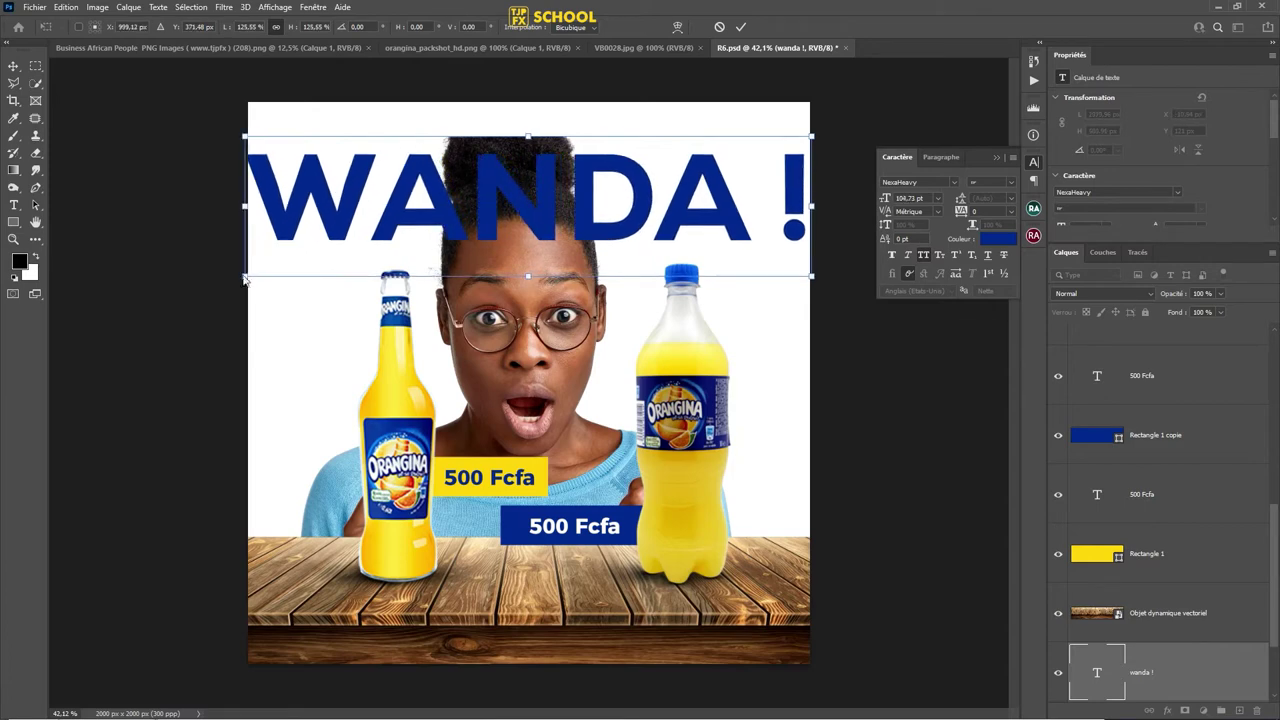
{"action": "key", "text": "Return"}
{"action": "key", "text": "shift+Right"}
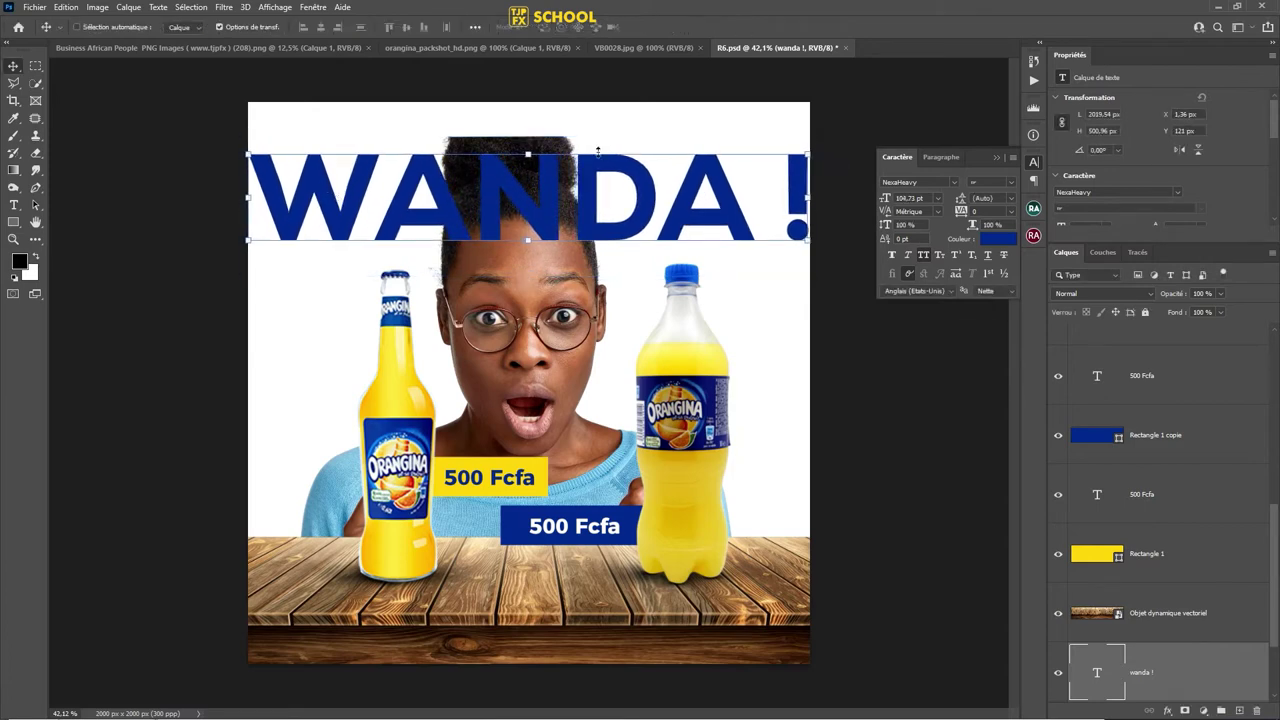
- Shrink the headline slightly to 75.36 pt and move it up just above the woman's head
{"action": "key", "text": "ctrl+t"}
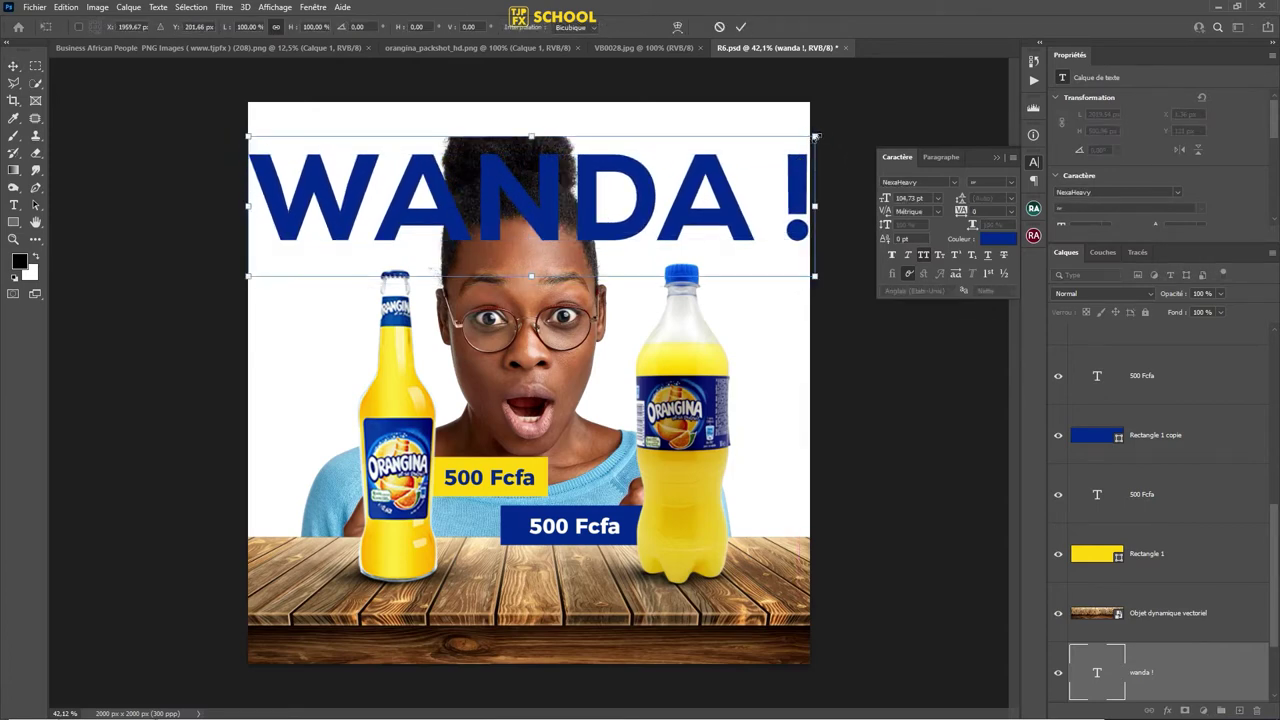
{"action": "left_click_drag", "start_coordinate": [813, 137], "coordinate": [731, 169]}
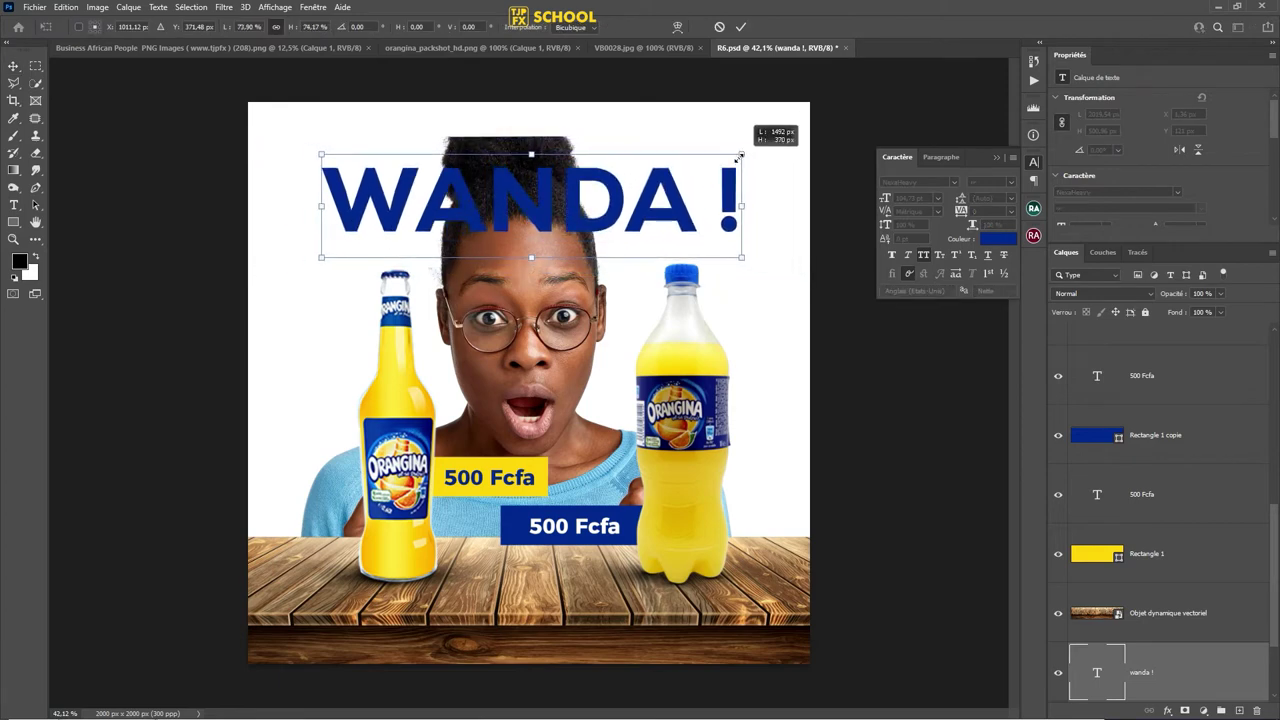
{"action": "left_click", "coordinate": [741, 27]}
{"action": "left_click_drag", "start_coordinate": [583, 197], "coordinate": [583, 190]}
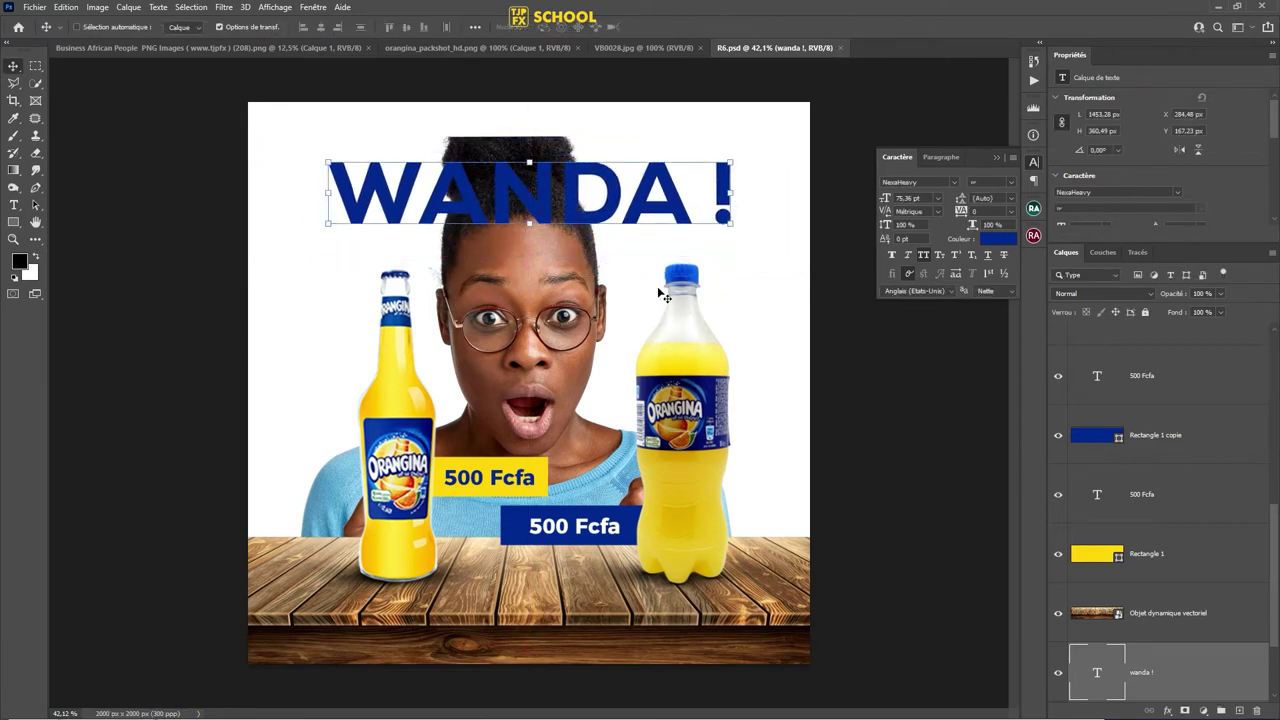
- Zoom the canvas to 50% and try a 'beyond' font, then BadaBoom BB, on the headline
{"action": "key", "text": "ctrl+plus"}
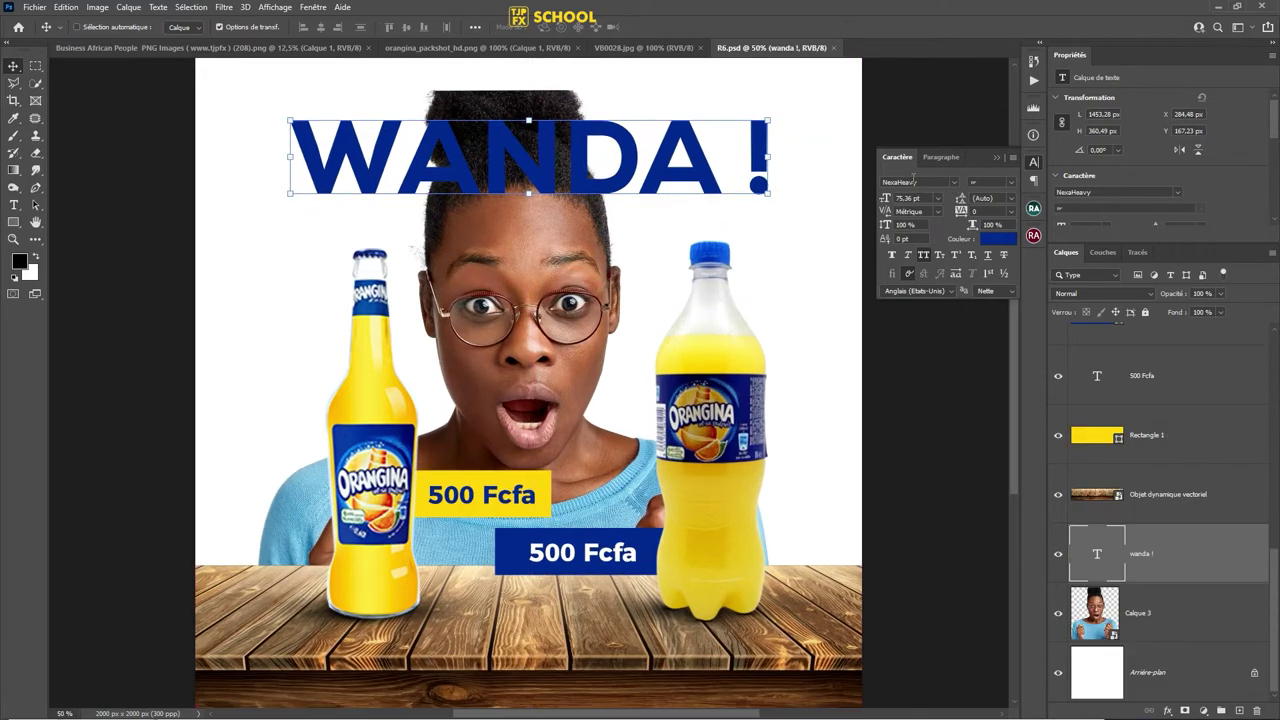
{"action": "left_click", "coordinate": [912, 181]}
{"action": "type", "text": "beyond"}
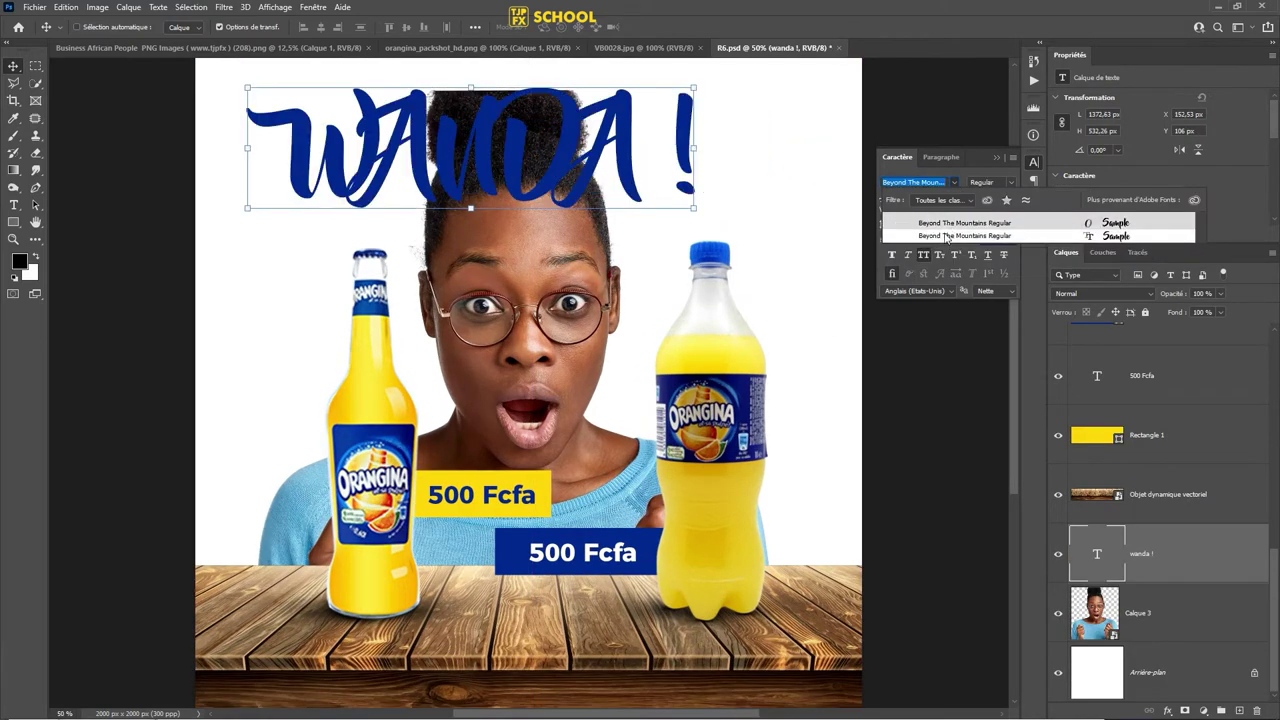
{"action": "left_click", "coordinate": [954, 182]}
{"action": "type", "text": "e"}
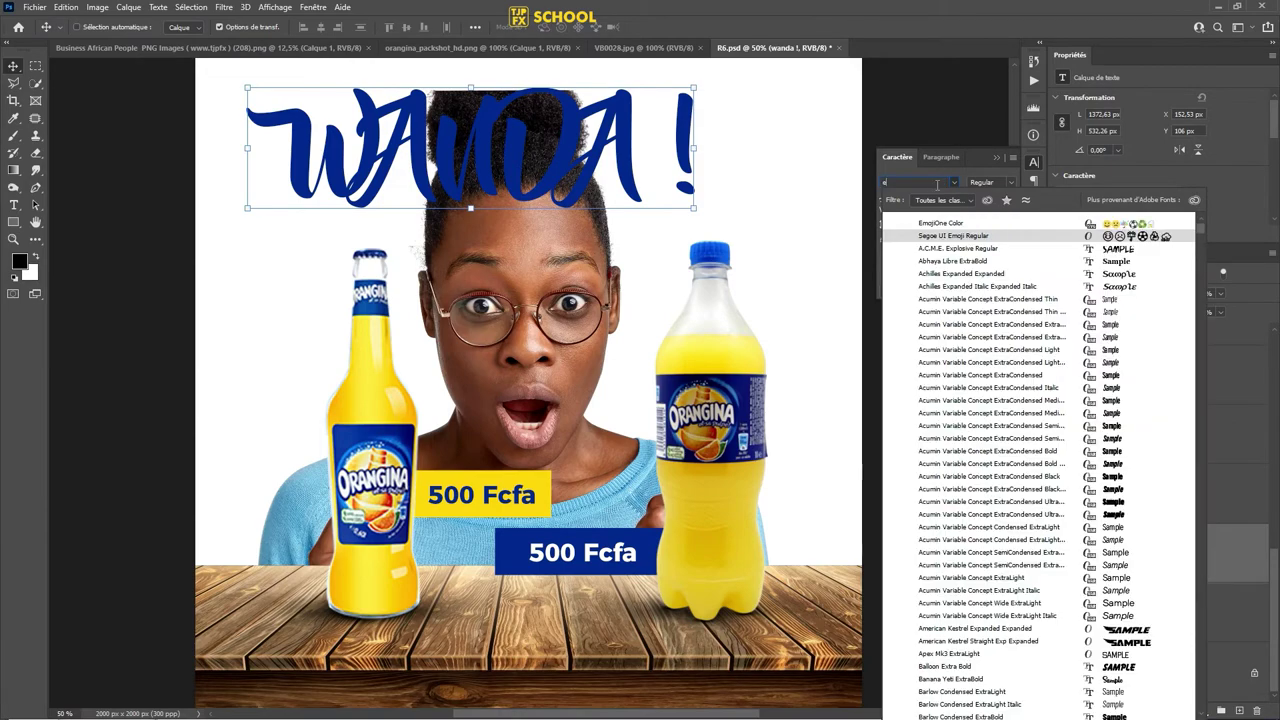
{"action": "scroll", "coordinate": [1000, 450], "scroll_direction": "down", "scroll_amount": 10}
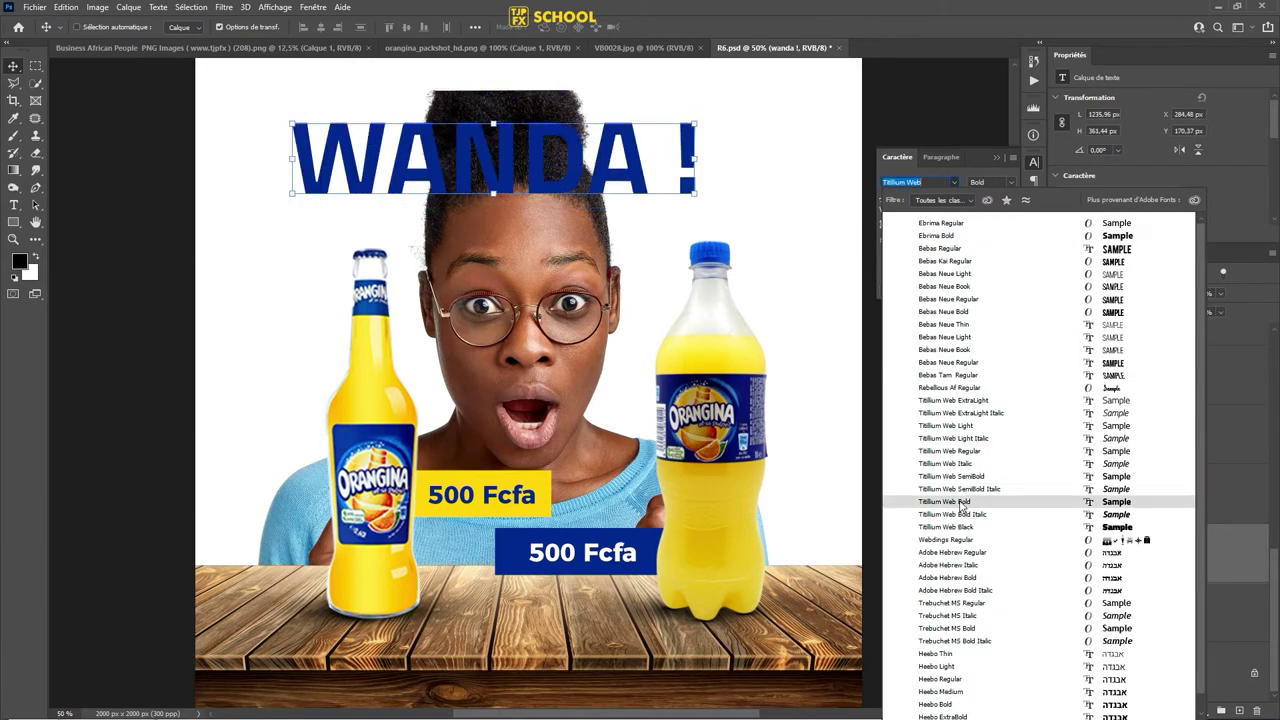
{"action": "scroll", "coordinate": [970, 450], "scroll_direction": "up", "scroll_amount": 20}
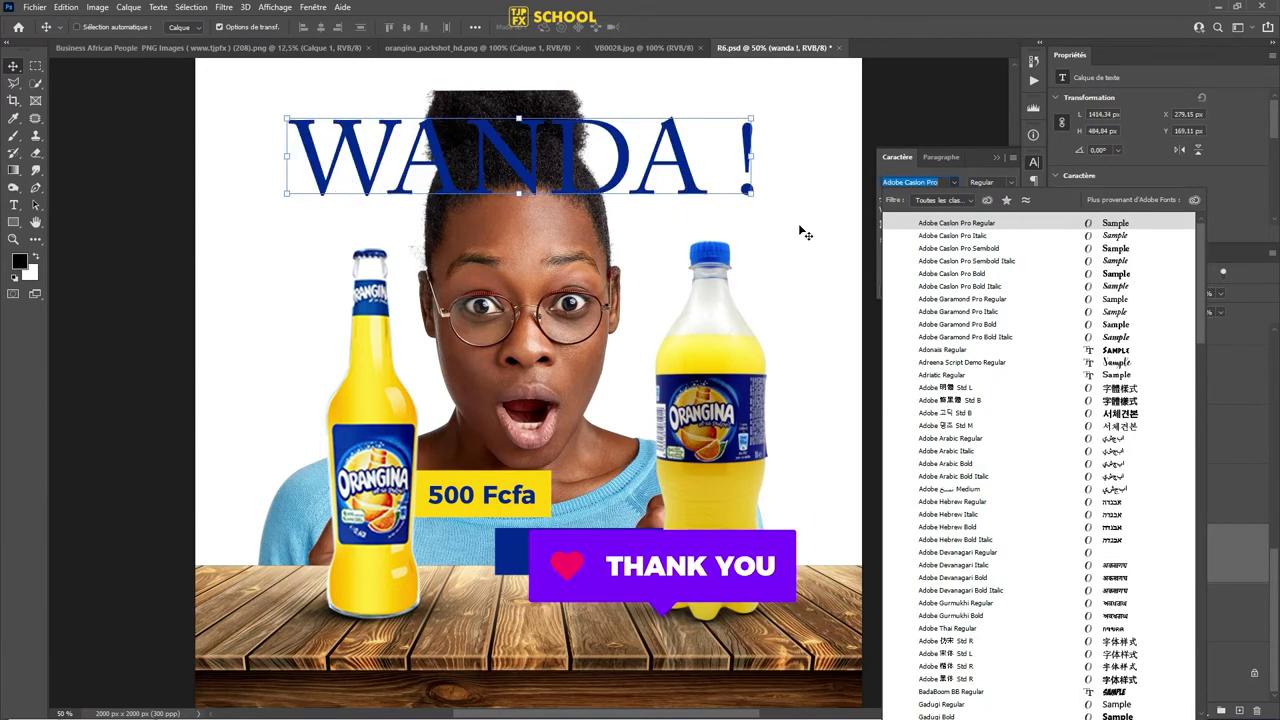
{"action": "type", "text": "bad"}
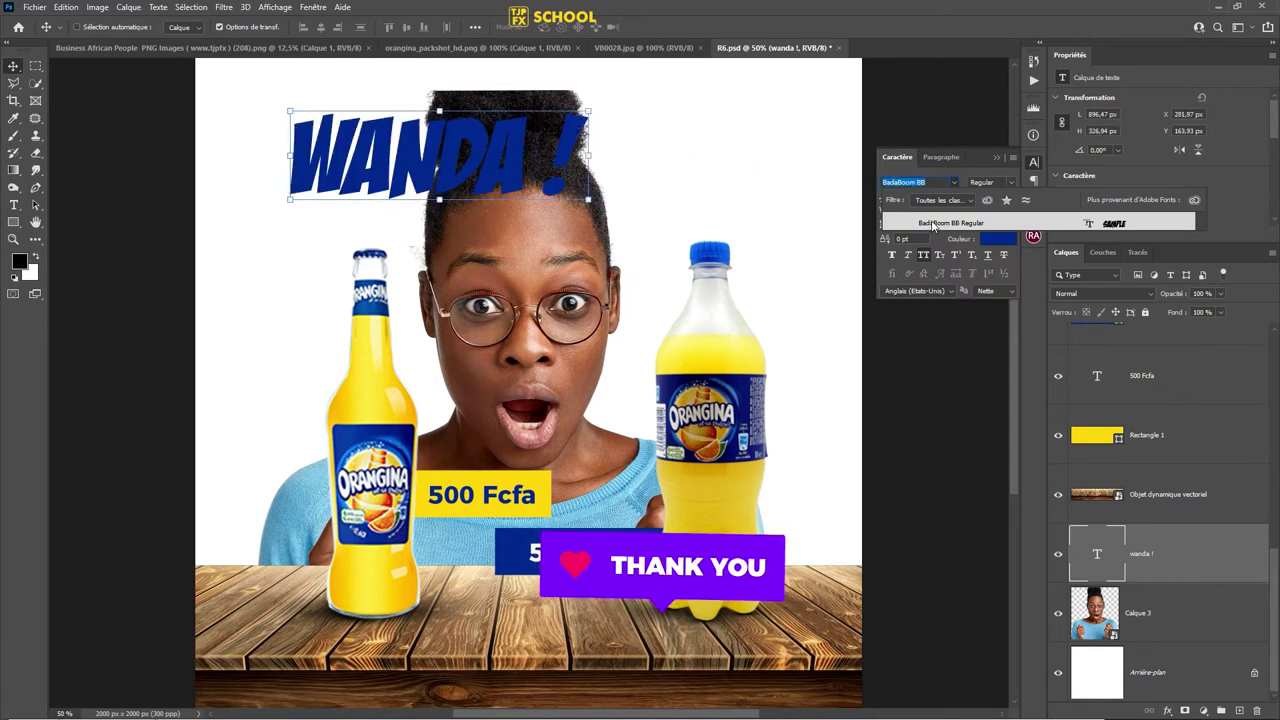
{"action": "left_click", "coordinate": [900, 223]}
- Try Arial Black on the headline, then settle on the Adonais font
{"action": "type", "text": "b"}
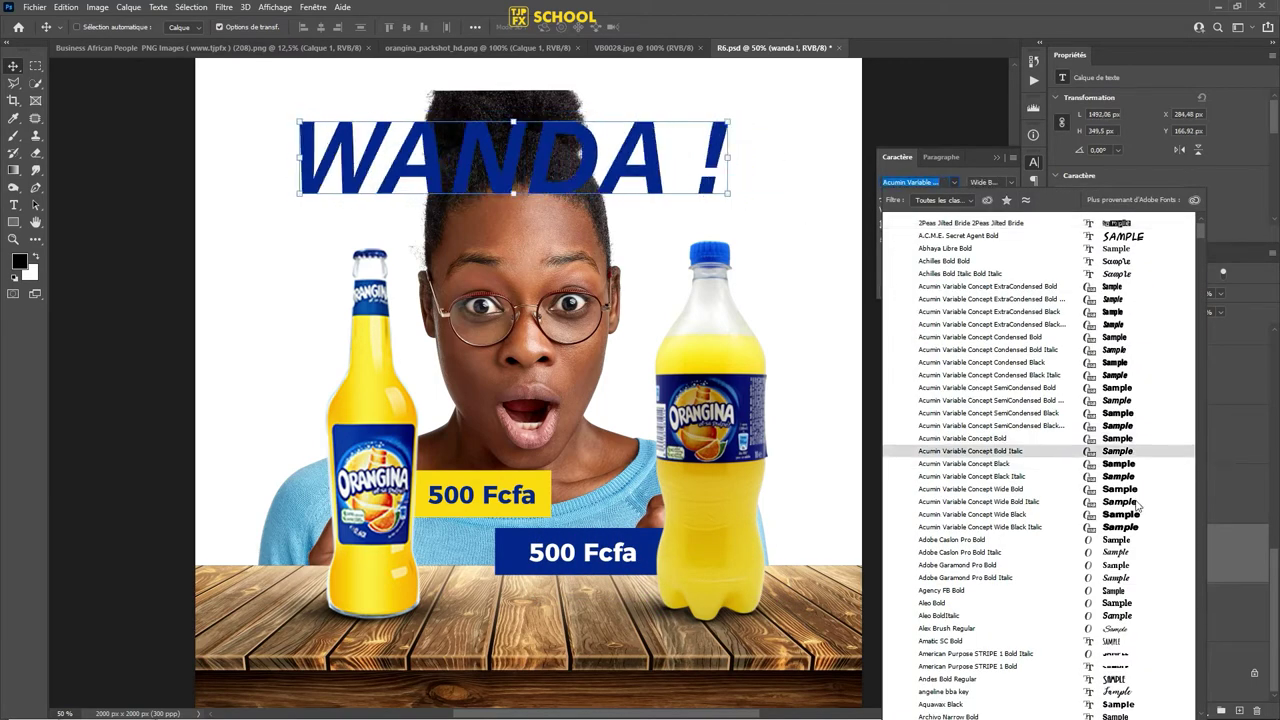
{"action": "scroll", "coordinate": [1135, 510], "scroll_direction": "down", "scroll_amount": 3}
{"action": "scroll", "coordinate": [1135, 540], "scroll_direction": "down", "scroll_amount": 2}
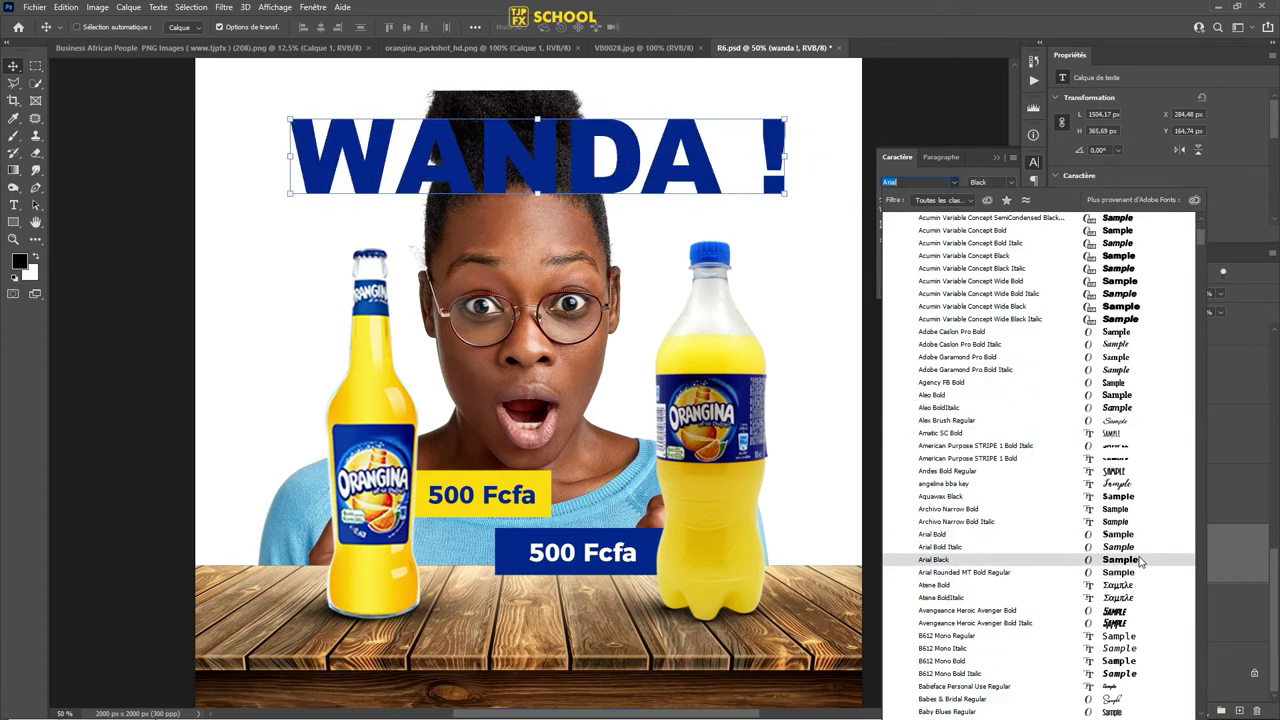
{"action": "left_click", "coordinate": [1139, 561]}
{"action": "left_click", "coordinate": [954, 184]}
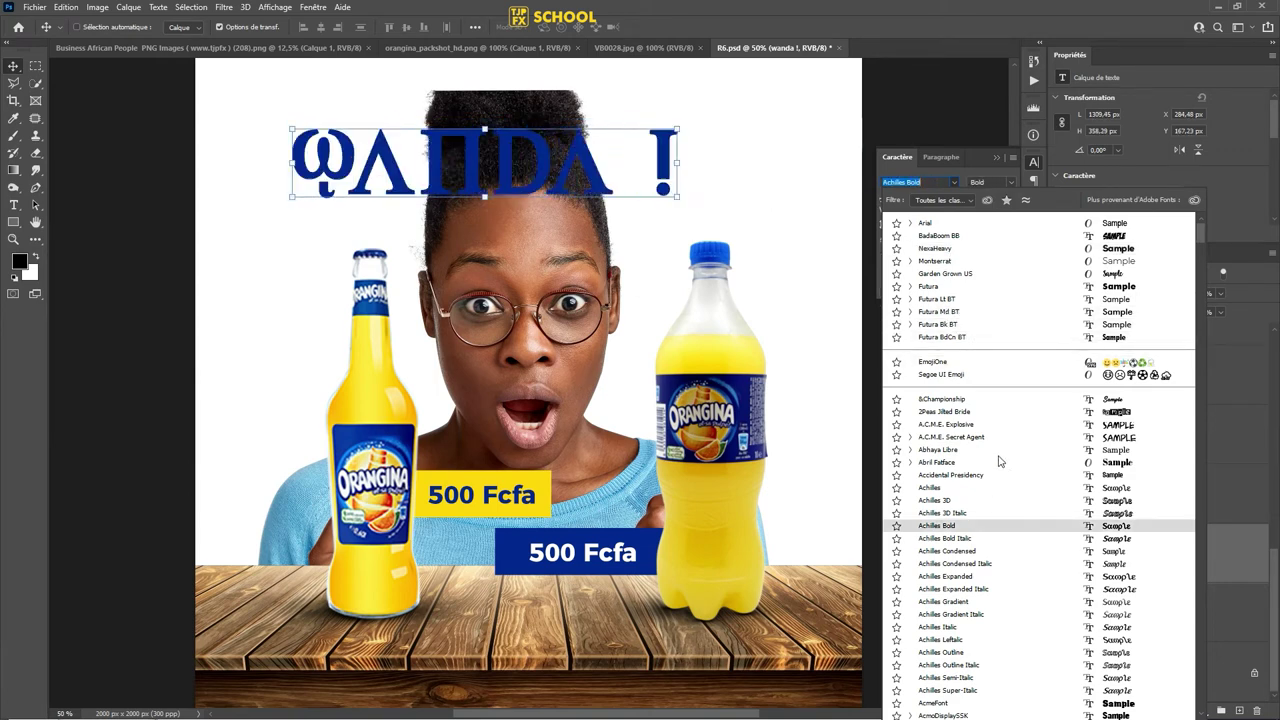
{"action": "scroll", "coordinate": [980, 470], "scroll_direction": "down", "scroll_amount": 2}
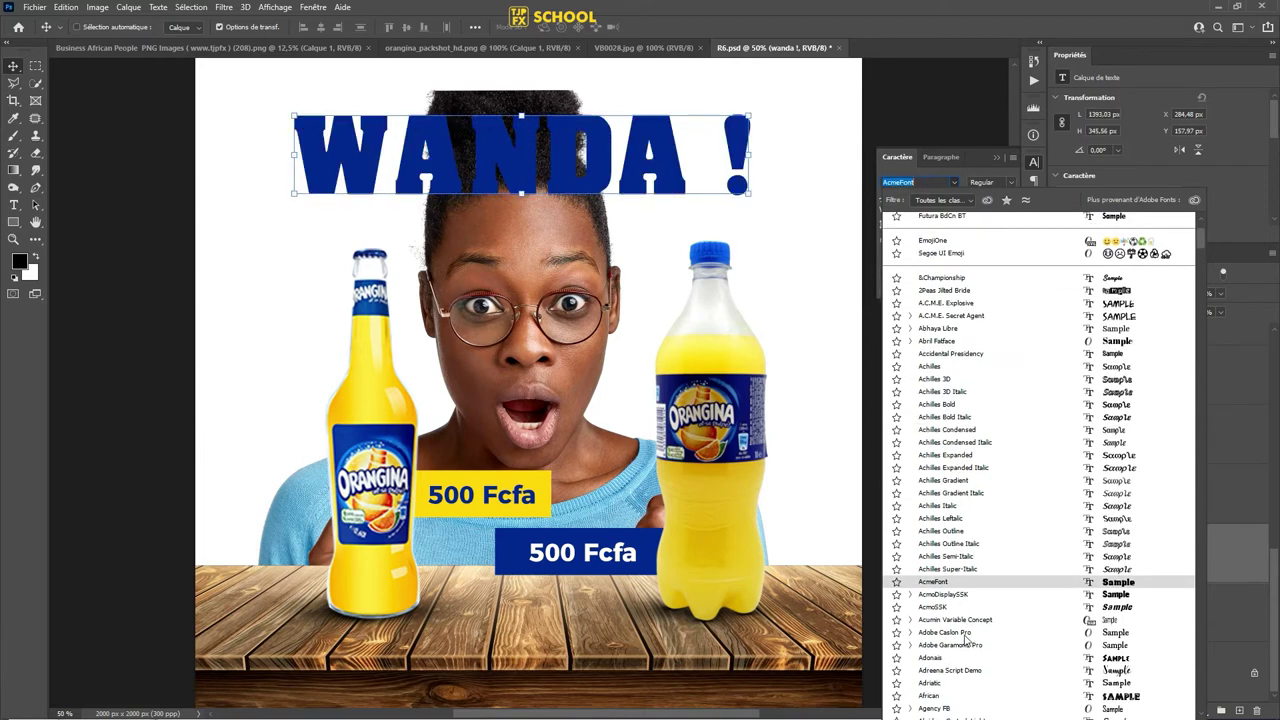
{"action": "scroll", "coordinate": [966, 635], "scroll_direction": "down", "scroll_amount": 3}
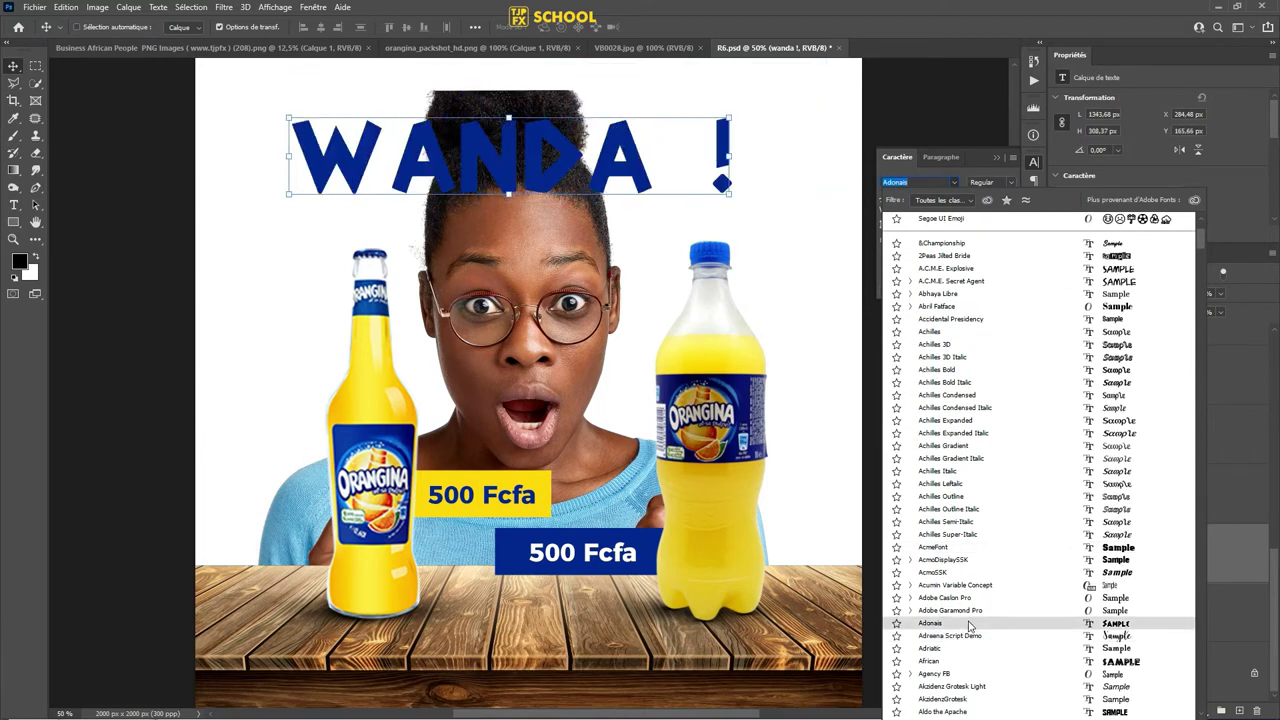
{"action": "left_click", "coordinate": [968, 624]}
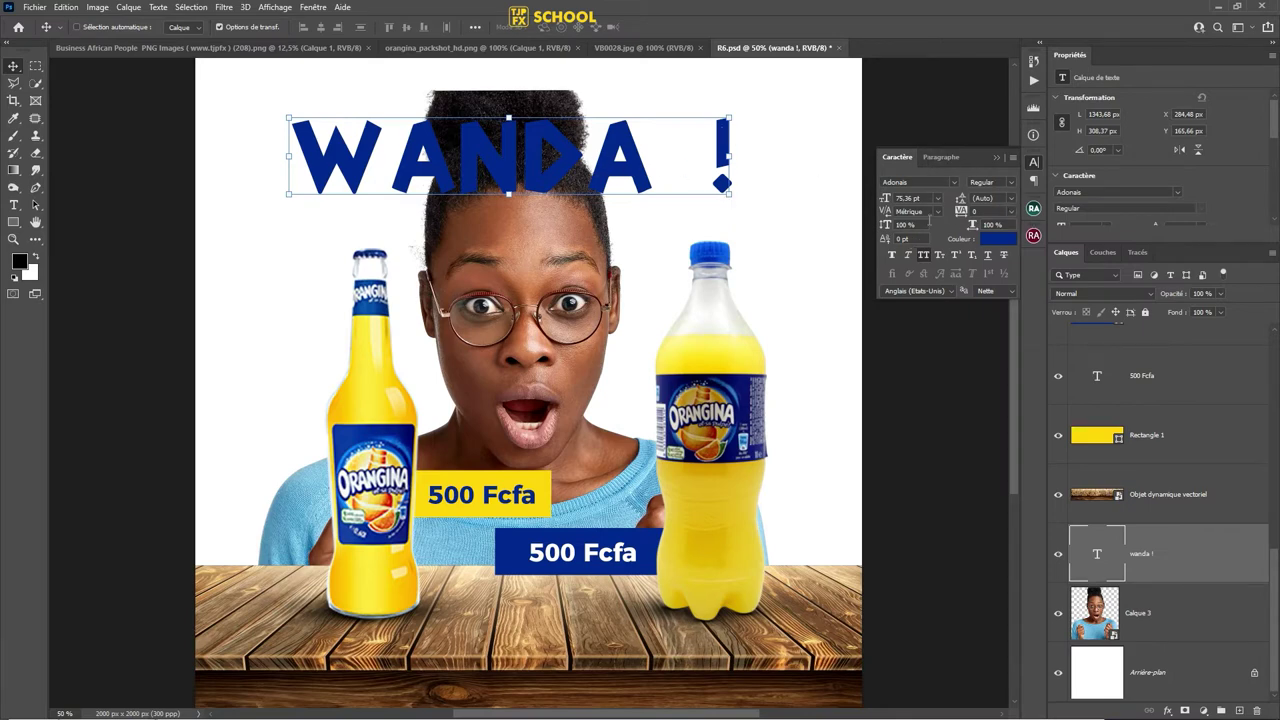
- Make the headline Faux Bold, shift it slightly right, and tighten tracking to -10, then -50
{"action": "left_click", "coordinate": [892, 255]}
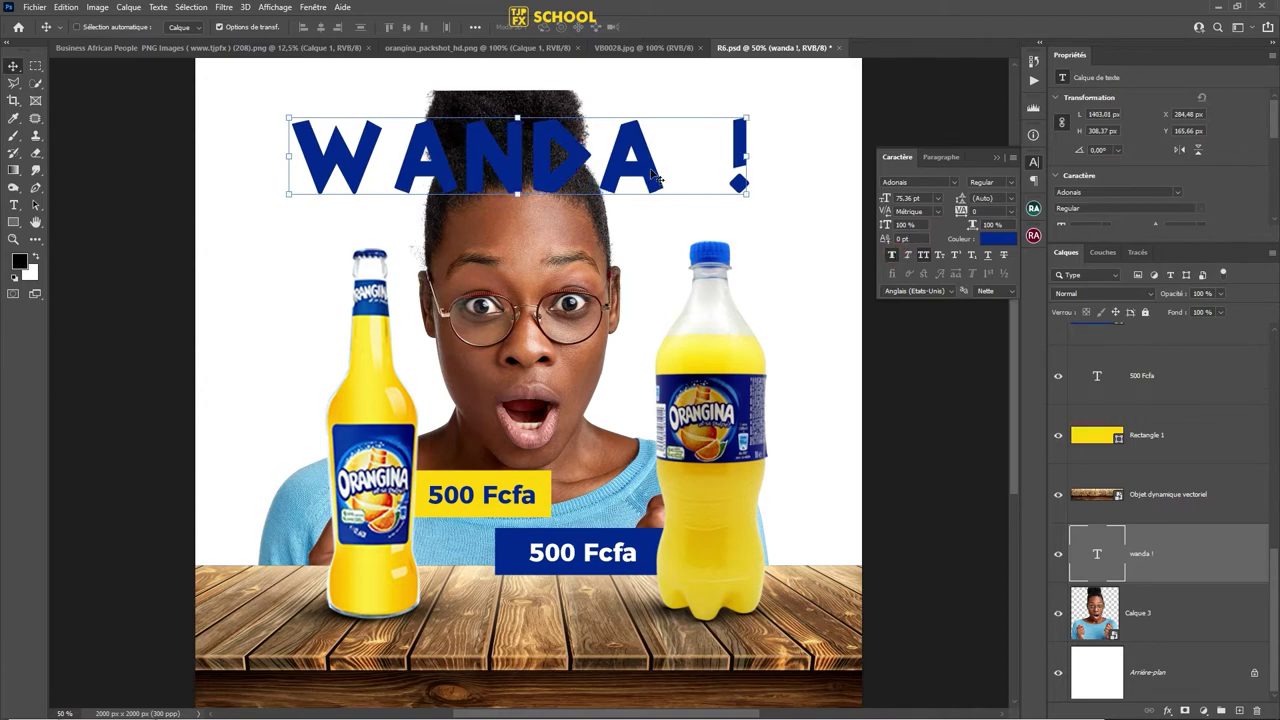
{"action": "left_click_drag", "start_coordinate": [645, 168], "coordinate": [652, 166]}
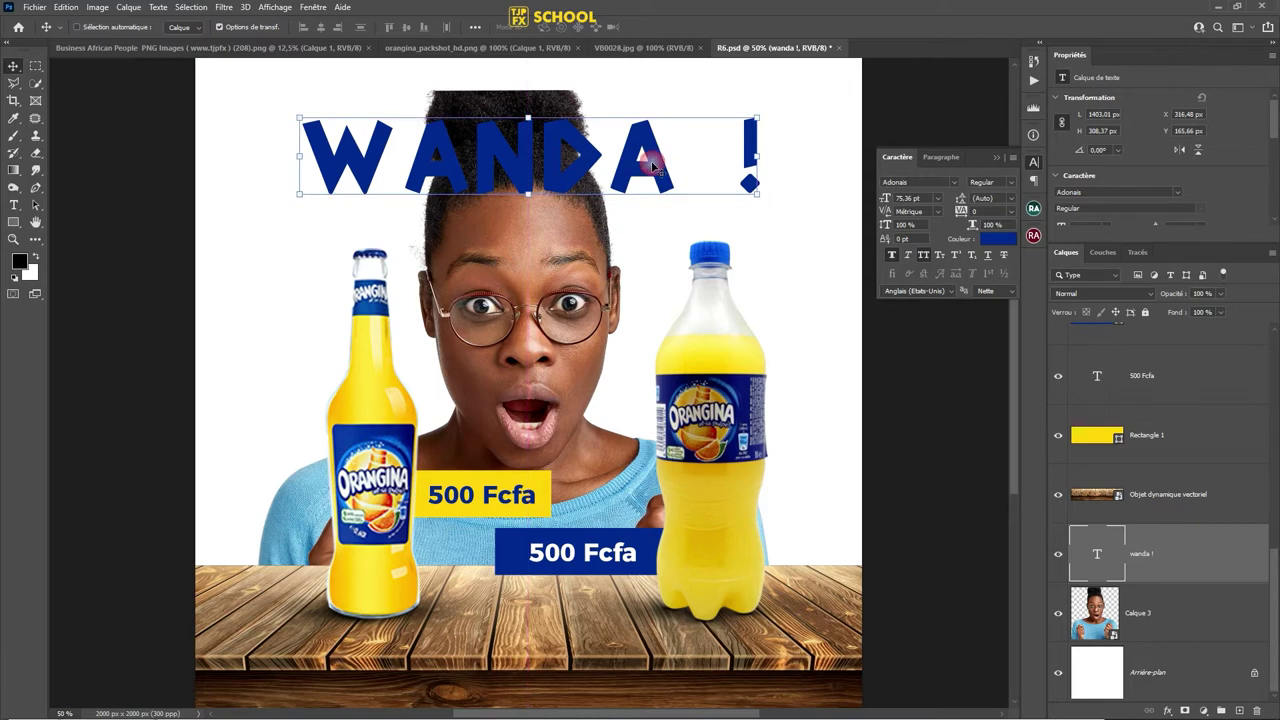
{"action": "left_click", "coordinate": [1012, 212]}
{"action": "left_click", "coordinate": [990, 263]}
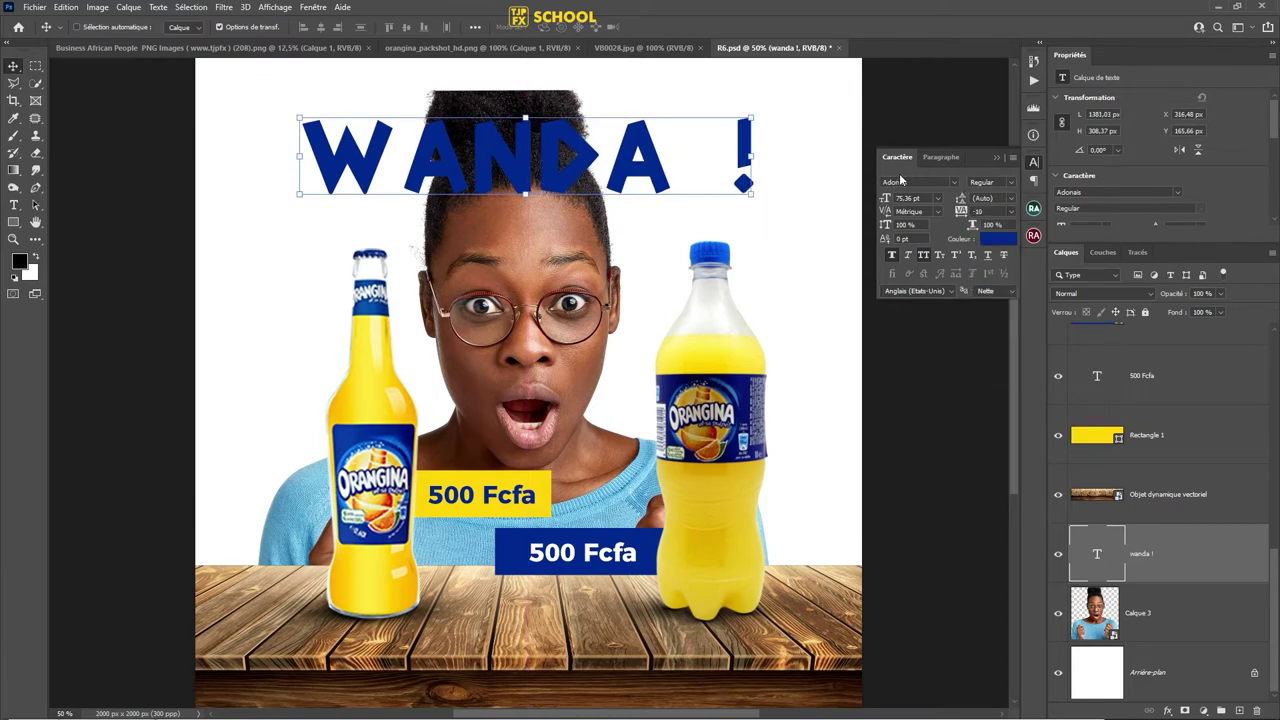
{"action": "left_click", "coordinate": [1012, 212]}
{"action": "left_click", "coordinate": [990, 241]}
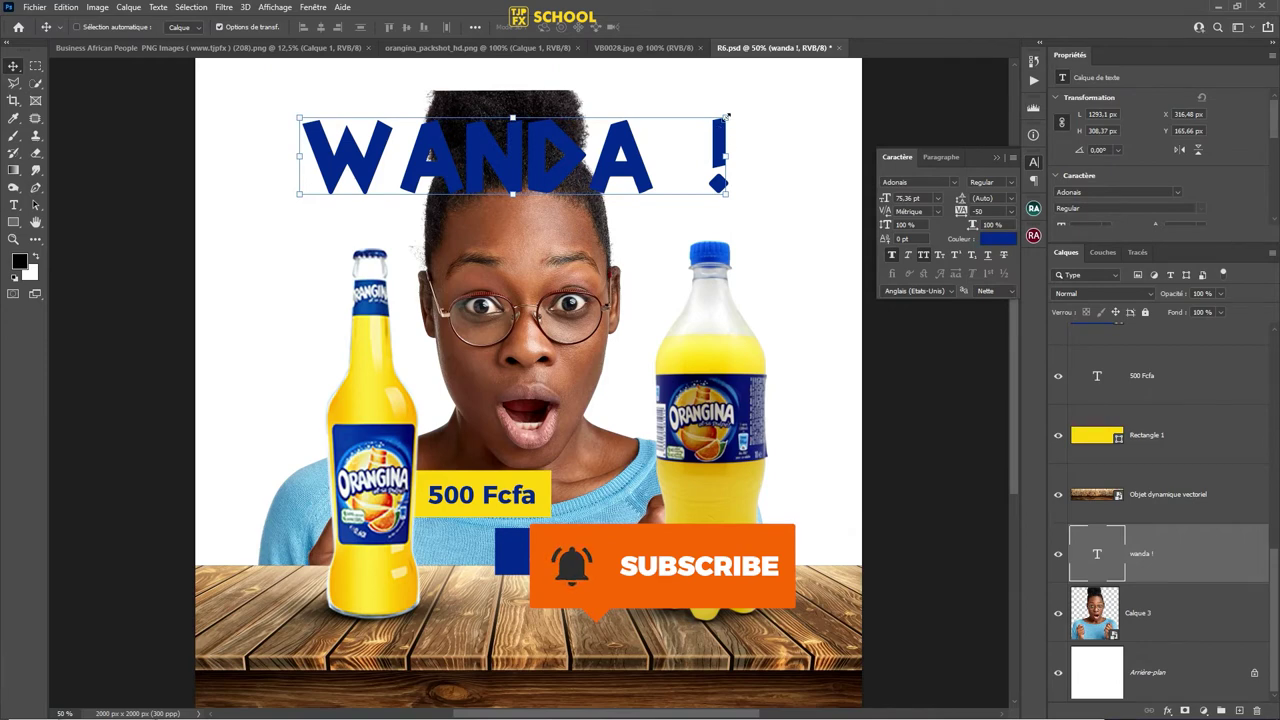
- Delete the space before the exclamation mark so it reads 'WANDA!', and reset tracking to 0
{"action": "key", "text": "t"}
{"action": "left_click", "coordinate": [712, 142]}
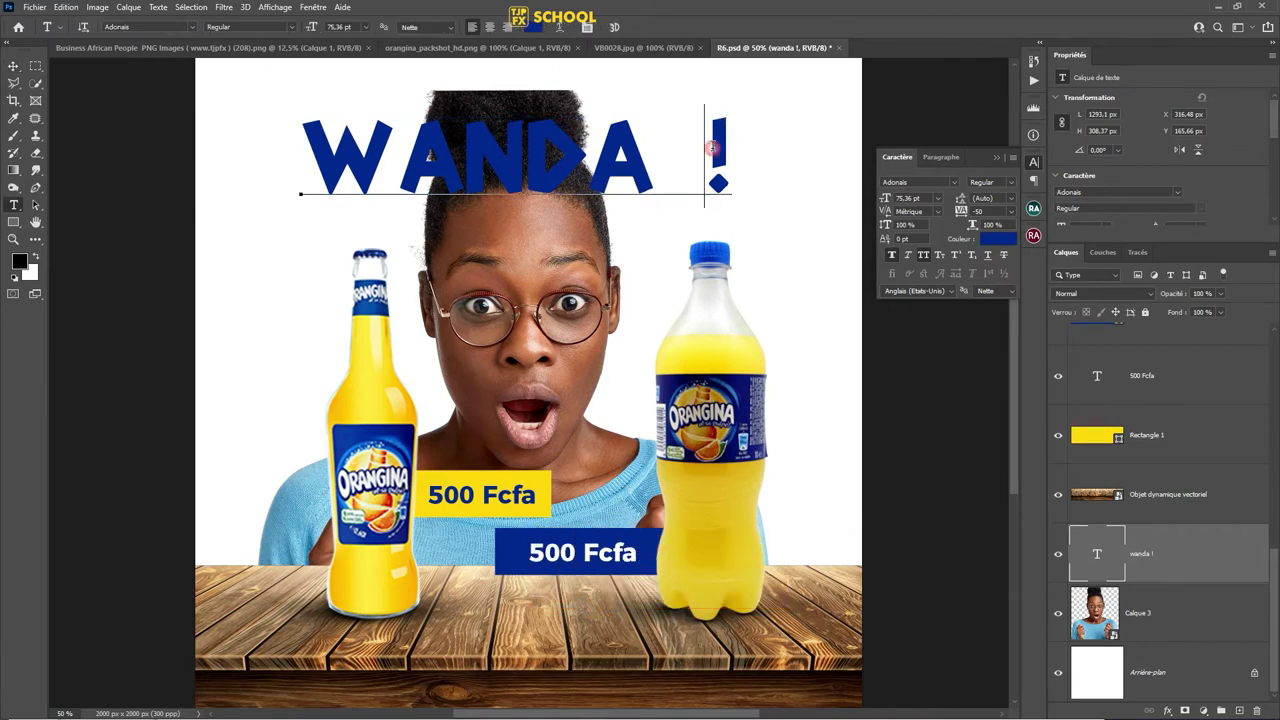
{"action": "key", "text": "BackSpace"}
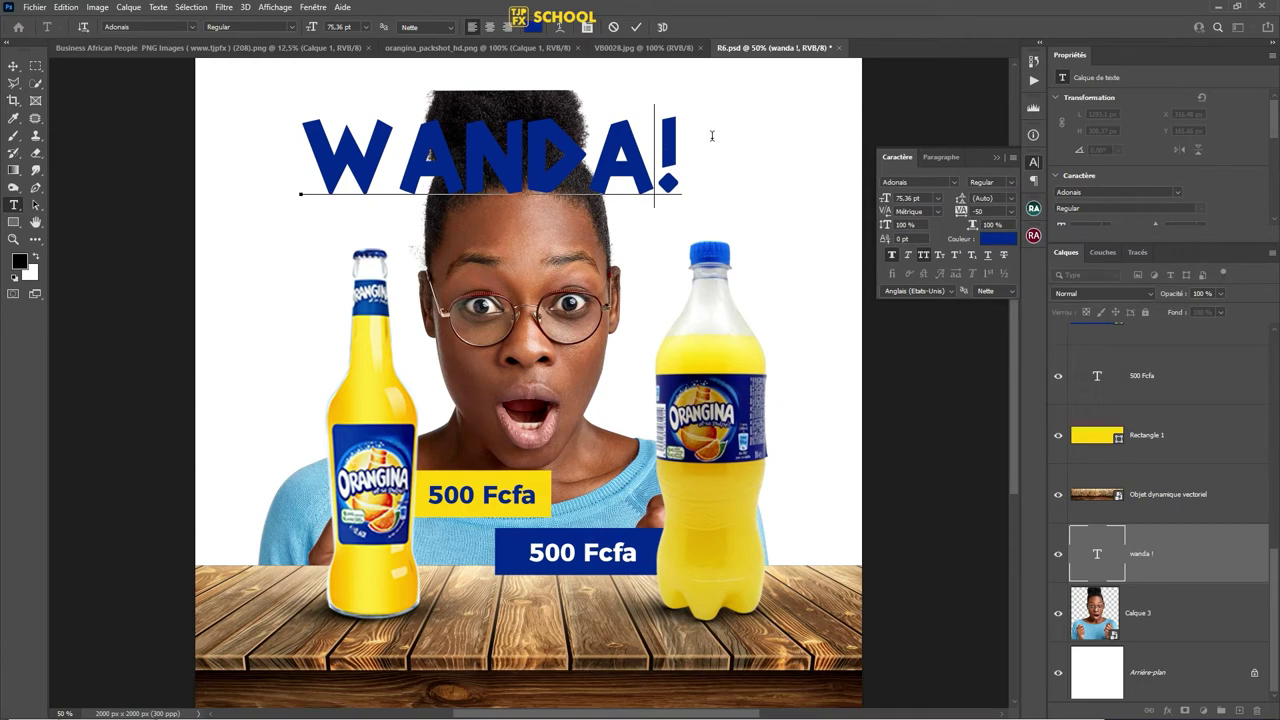
{"action": "key", "text": "Escape"}
{"action": "left_click", "coordinate": [1012, 212]}
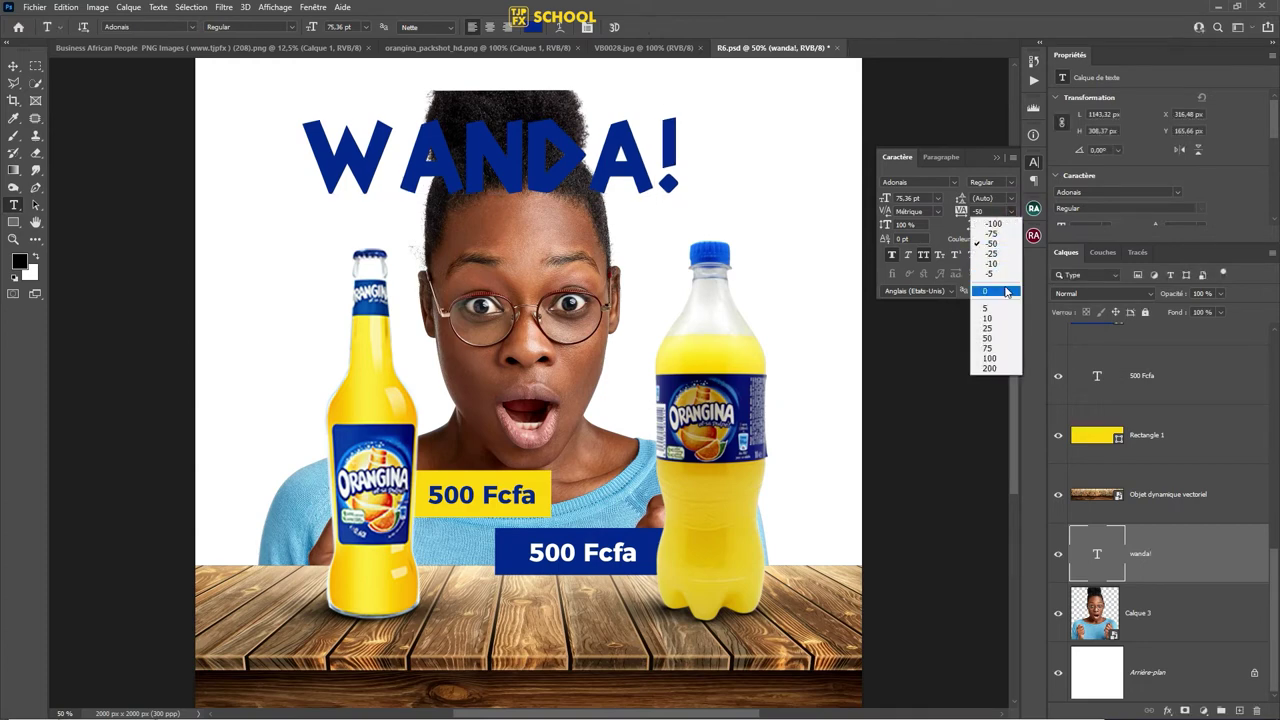
{"action": "left_click", "coordinate": [1007, 291]}
- Try moving the headline left, undo the move, and save the document
{"action": "left_click", "coordinate": [17, 68]}
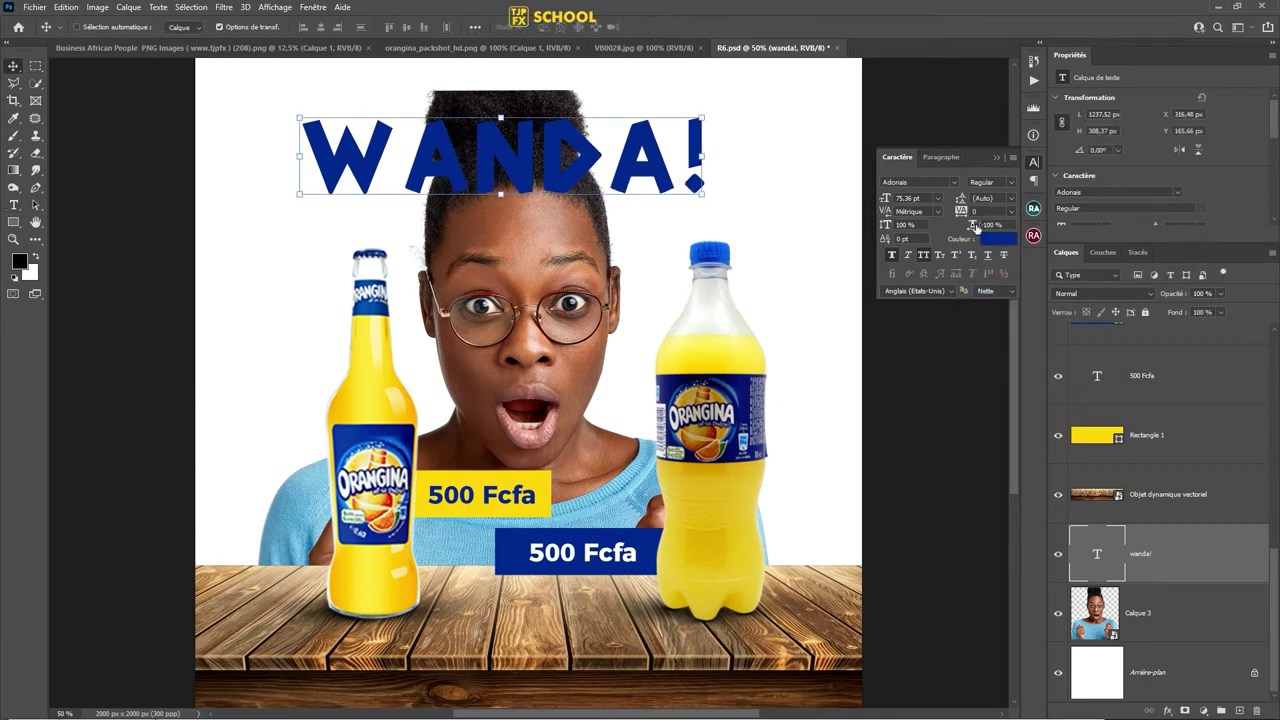
{"action": "left_click", "coordinate": [940, 158]}
{"action": "left_click_drag", "start_coordinate": [653, 155], "coordinate": [445, 155]}
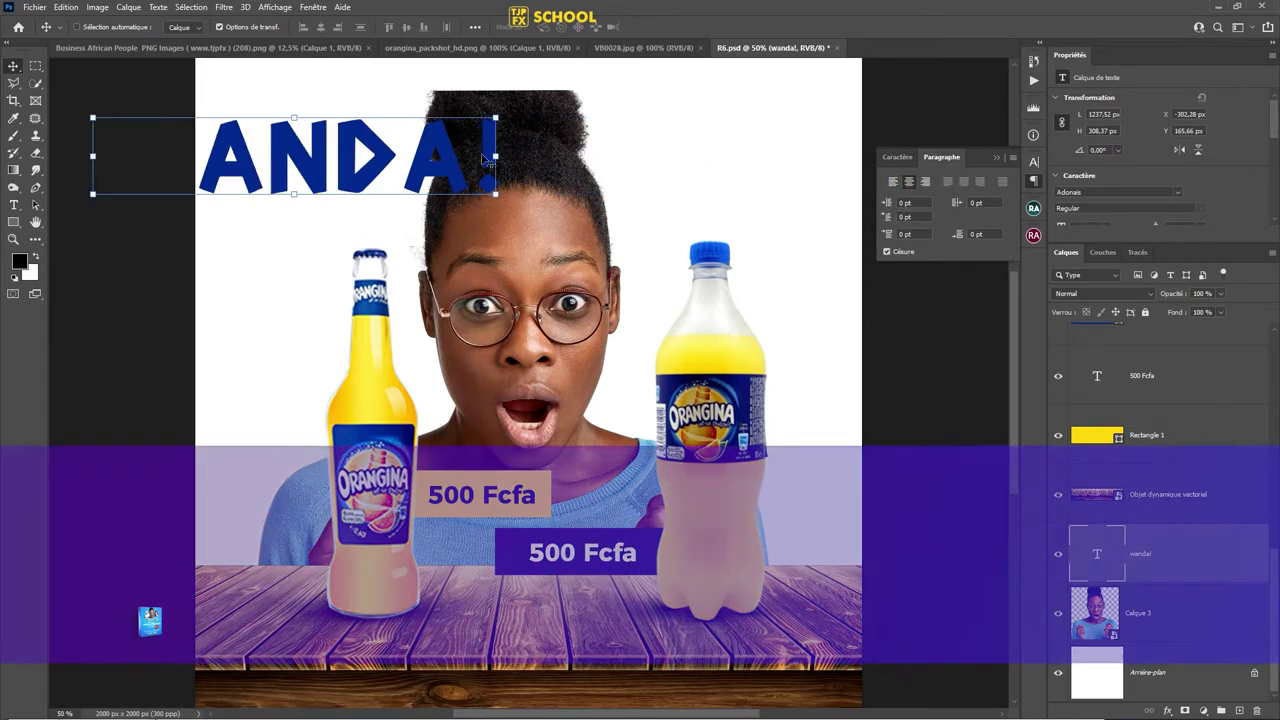
{"action": "key", "text": "ctrl+z"}
{"action": "key", "text": "ctrl+s"}
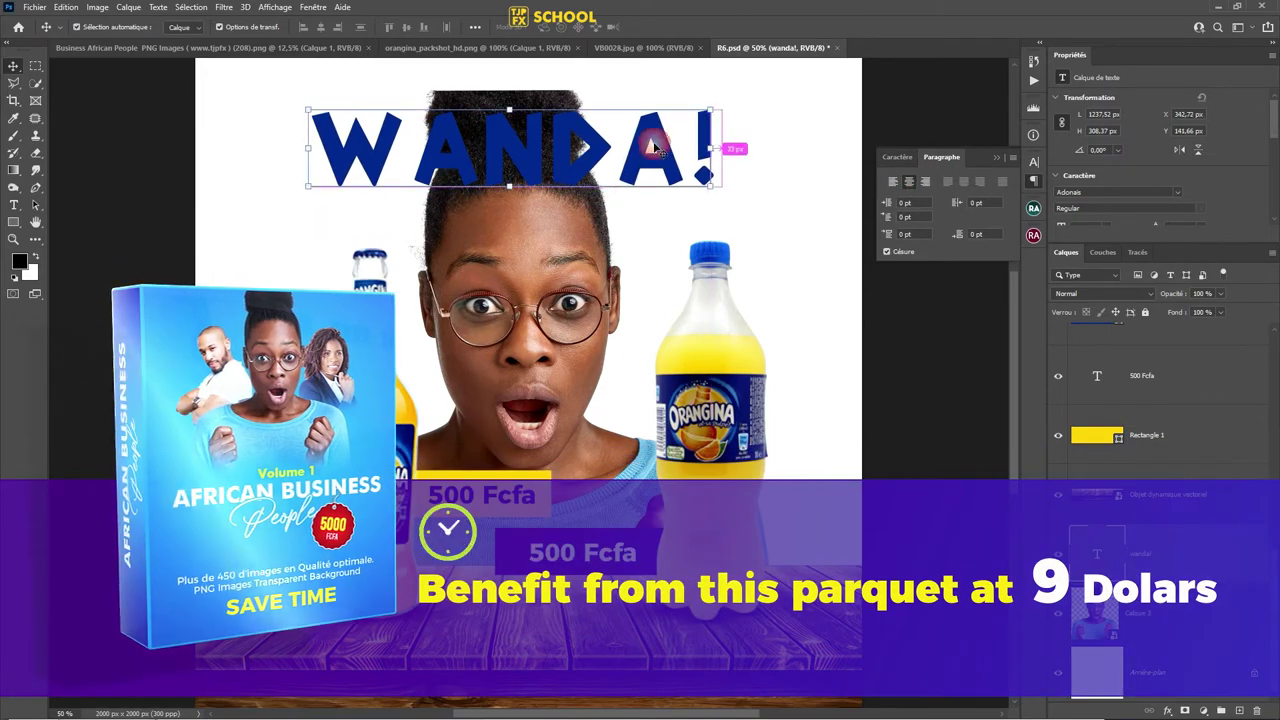
{"action": "left_click", "coordinate": [584, 221]}
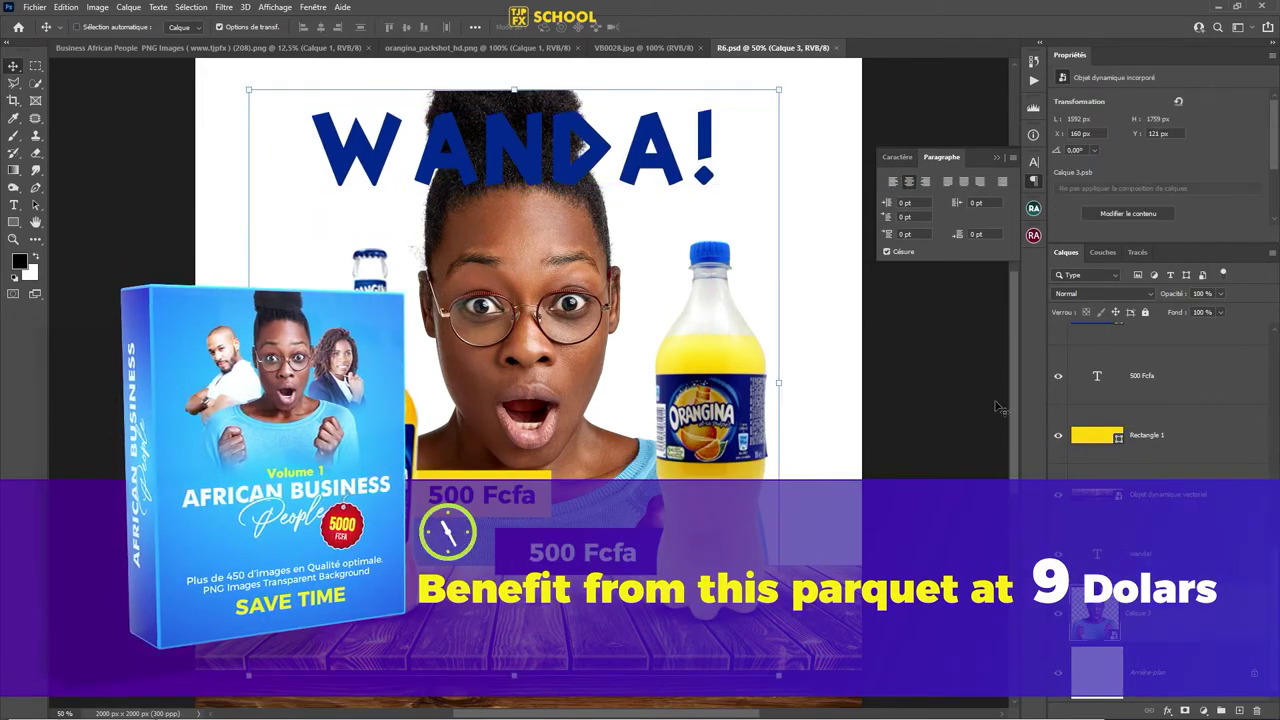
- Show only the woman's photo layer and trace a closed Pen path around her hair bun's top
{"action": "left_click", "coordinate": [1058, 613], "text": "alt"}
{"action": "scroll", "coordinate": [490, 95], "scroll_direction": "up", "scroll_amount": 5}
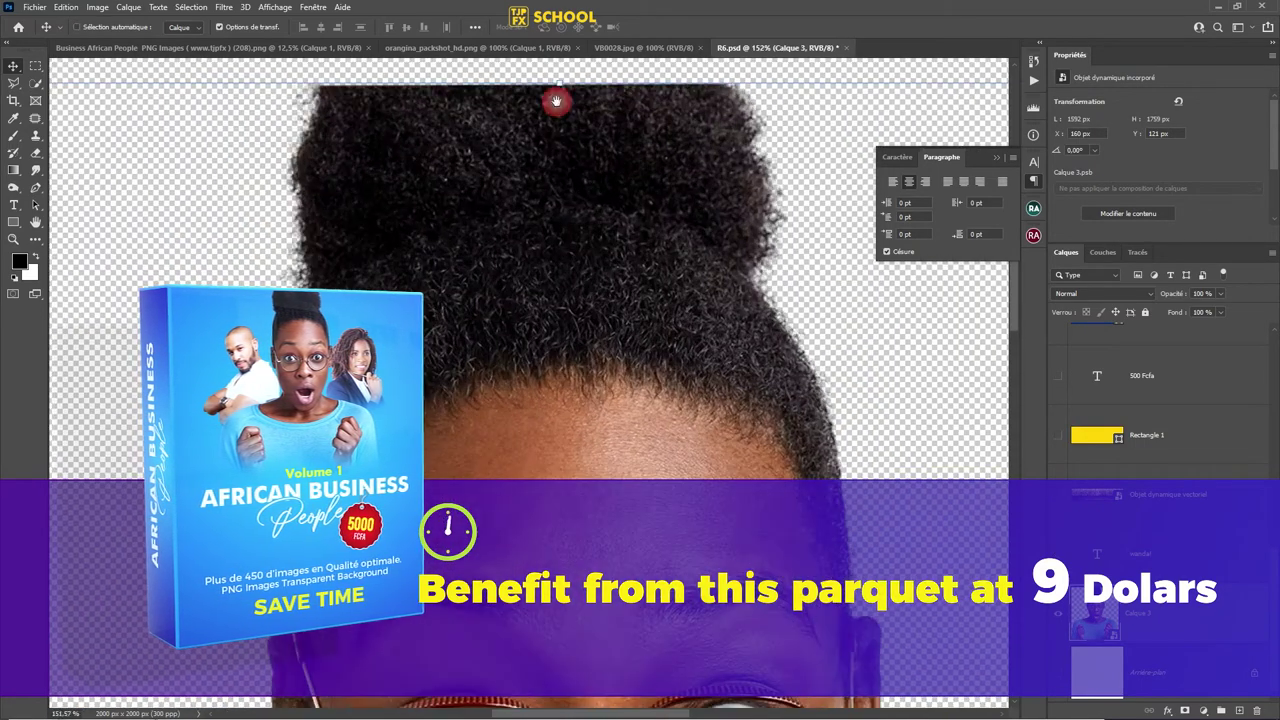
{"action": "left_click_drag", "start_coordinate": [557, 106], "coordinate": [538, 246]}
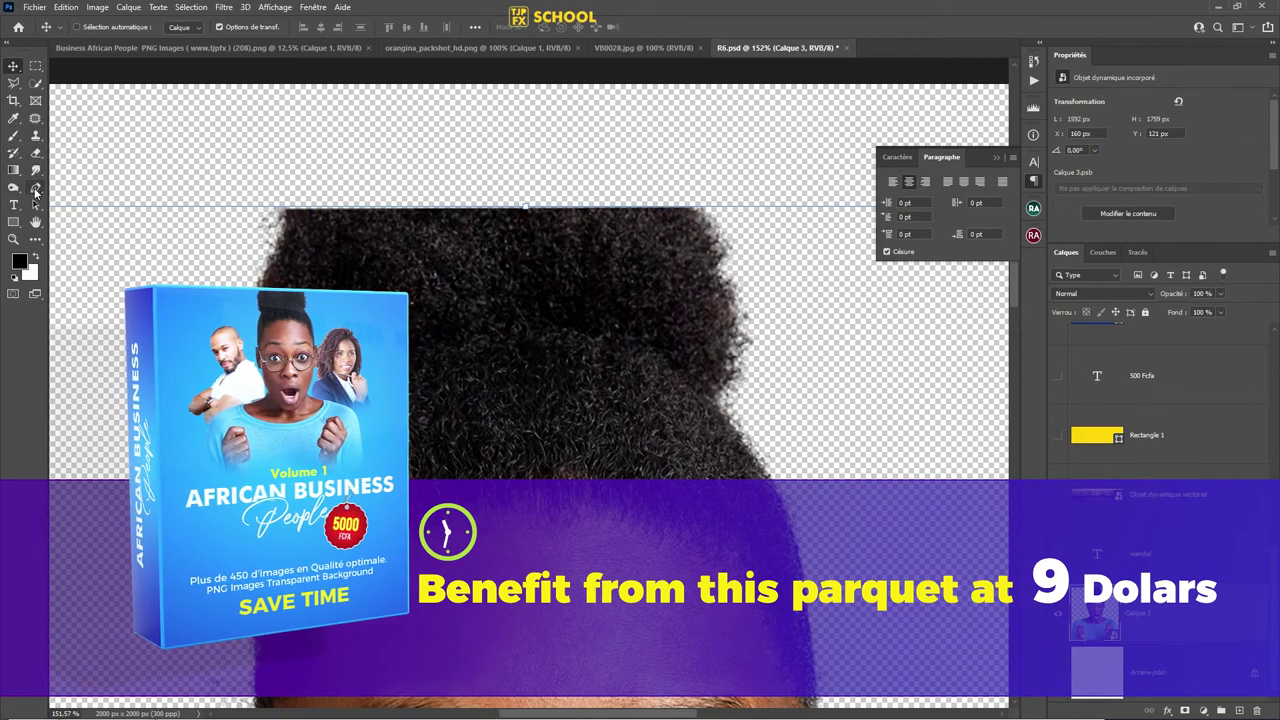
{"action": "left_click", "coordinate": [35, 187]}
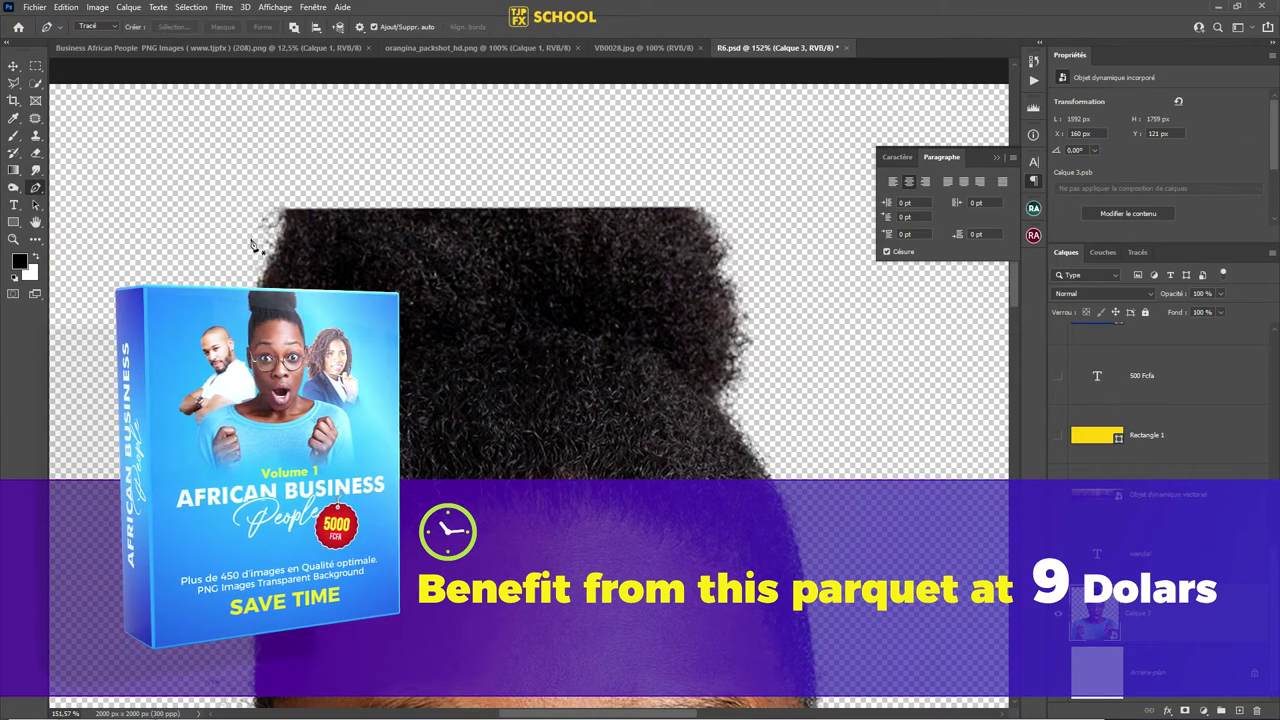
{"action": "left_click_drag", "start_coordinate": [278, 207], "coordinate": [285, 186]}
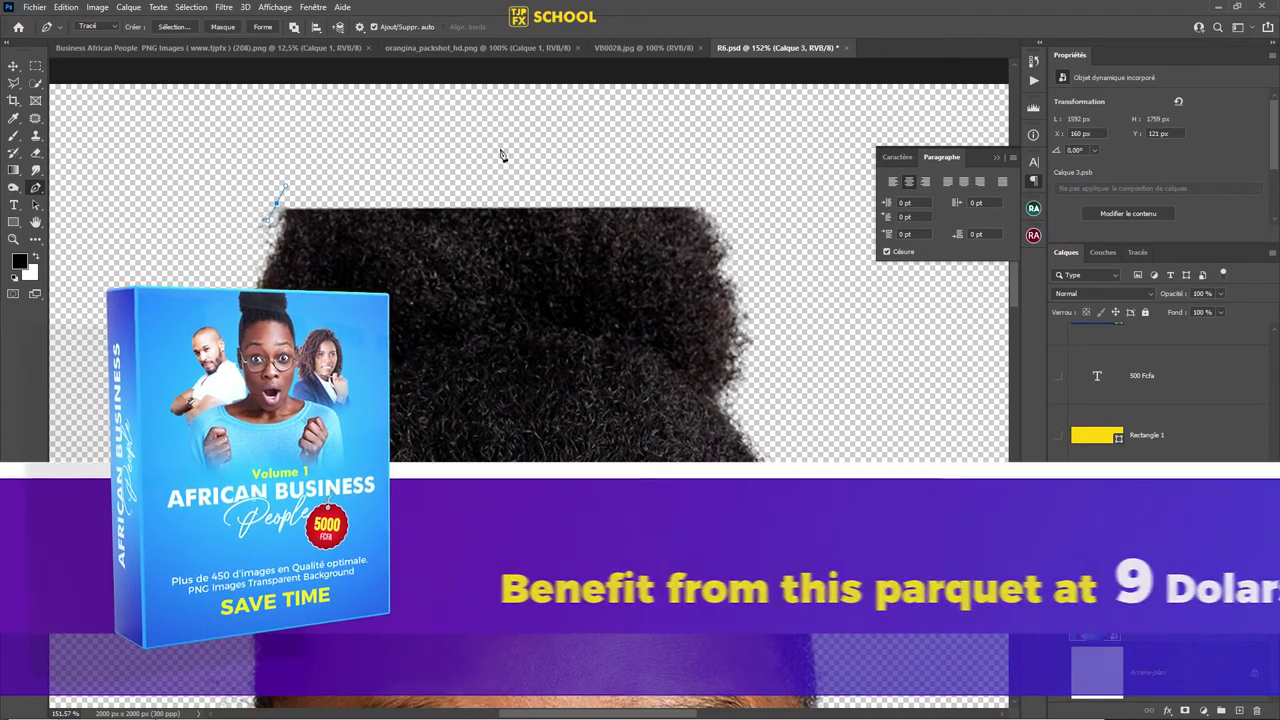
{"action": "left_click_drag", "start_coordinate": [556, 144], "coordinate": [670, 171]}
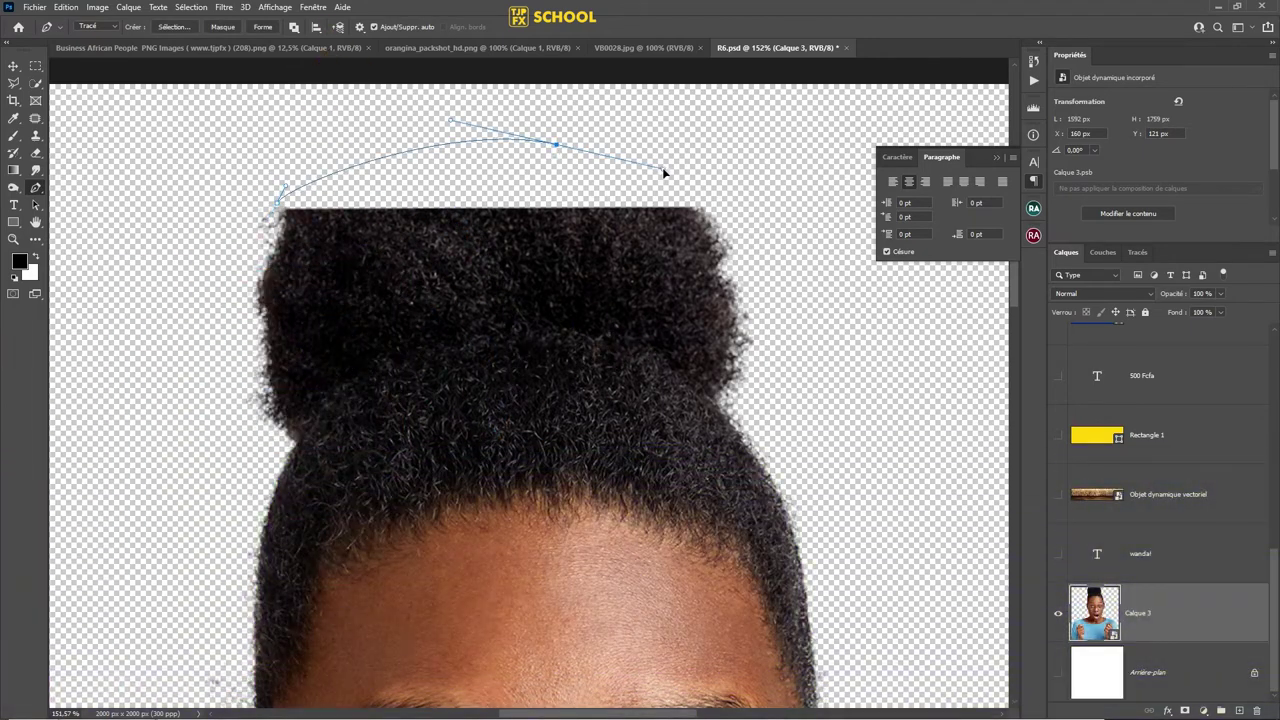
{"action": "left_click_drag", "start_coordinate": [711, 215], "coordinate": [727, 241]}
{"action": "left_click", "coordinate": [287, 381]}
{"action": "left_click", "coordinate": [254, 290]}
{"action": "left_click", "coordinate": [278, 206]}
- Turn the path into a selection, fill it black on a new layer, deselect, and hide that layer
{"action": "right_click", "coordinate": [362, 236]}
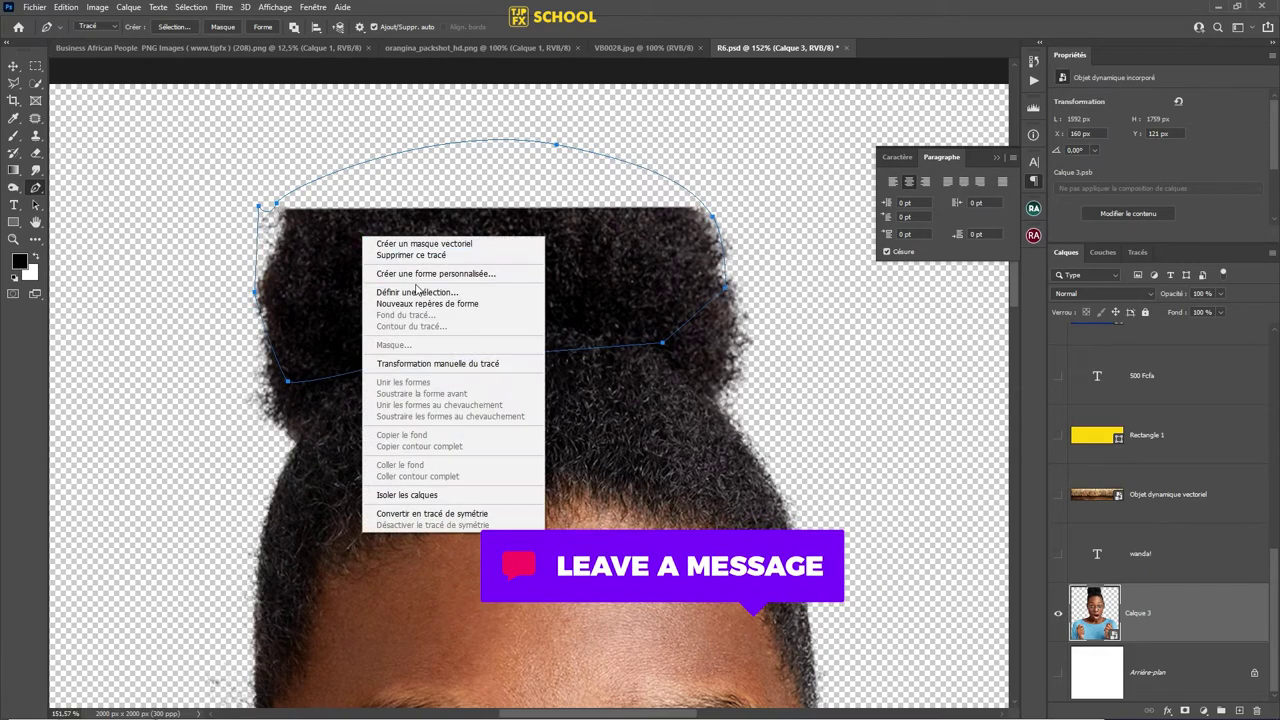
{"action": "left_click", "coordinate": [417, 291]}
{"action": "key", "text": "Return"}
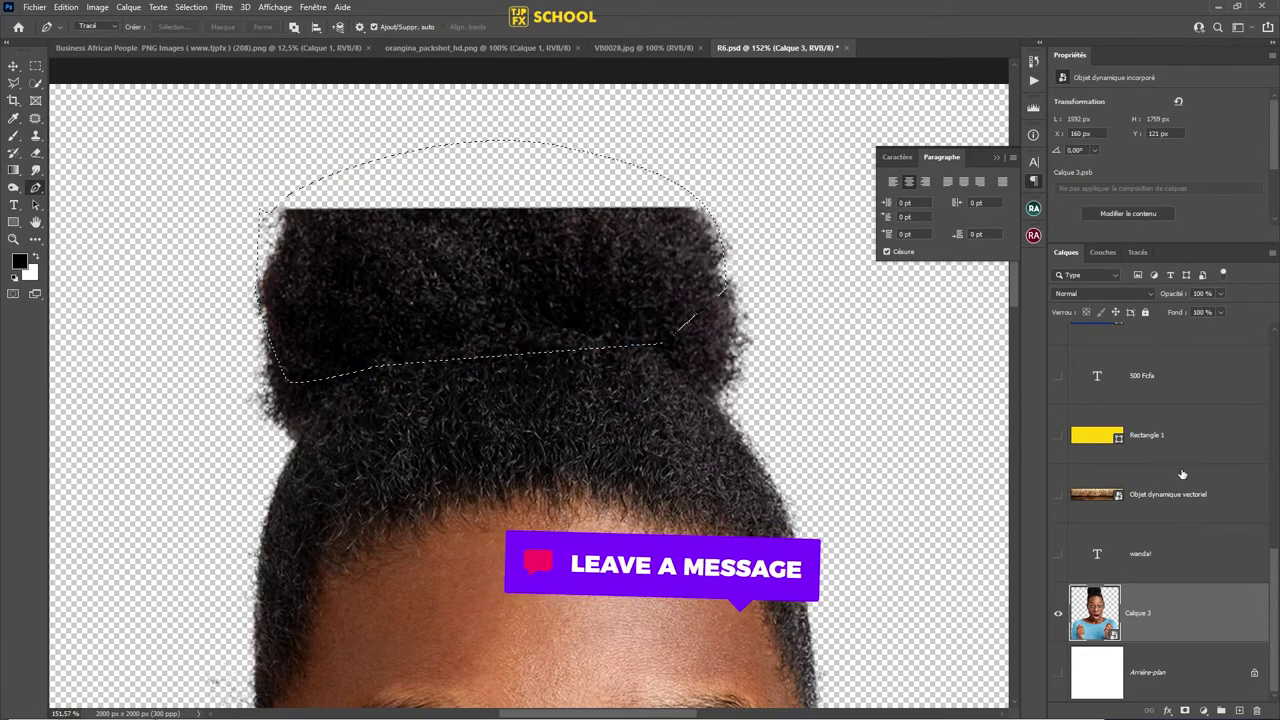
{"action": "left_click", "coordinate": [1240, 711]}
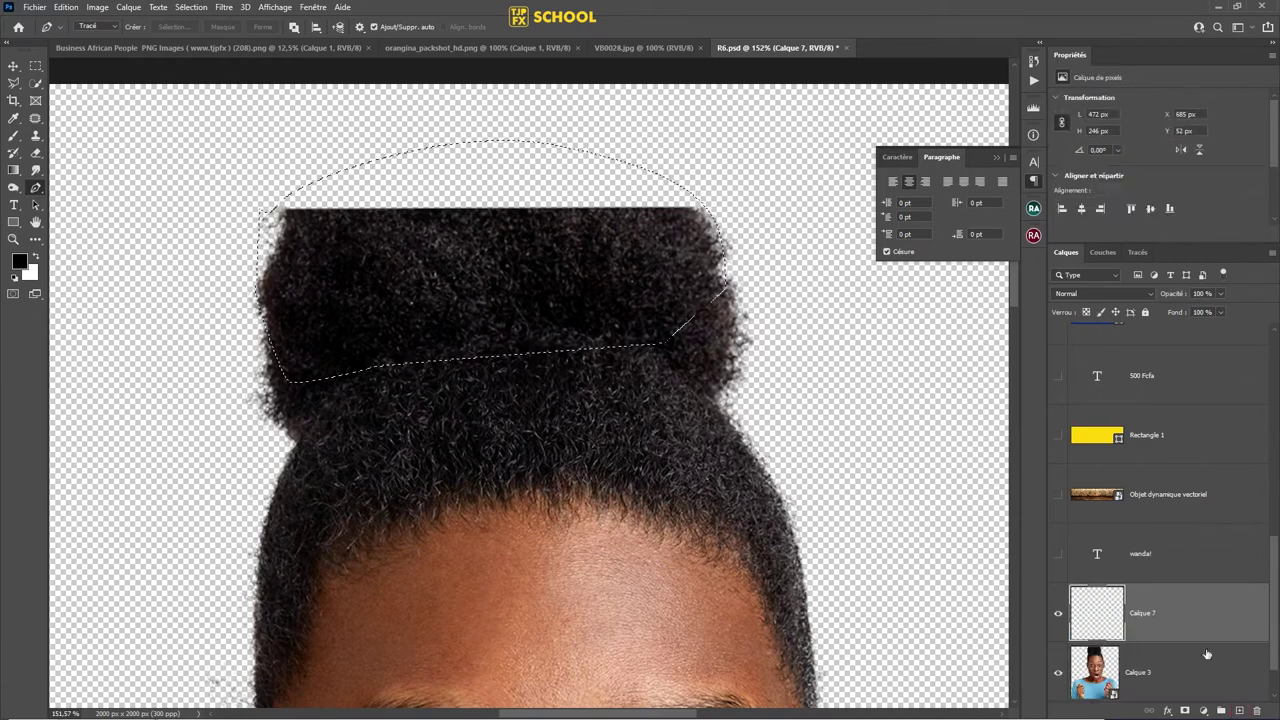
{"action": "key", "text": "alt+BackSpace"}
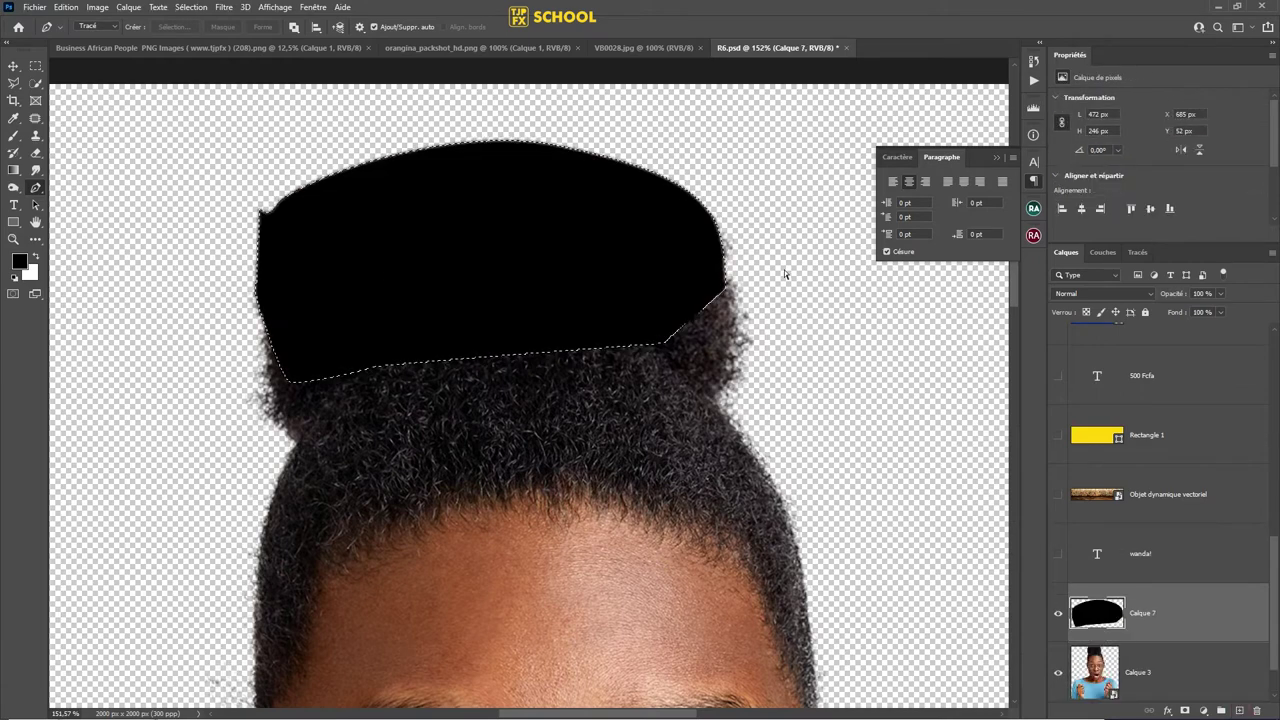
{"action": "key", "text": "ctrl+d"}
{"action": "left_click", "coordinate": [1058, 613]}
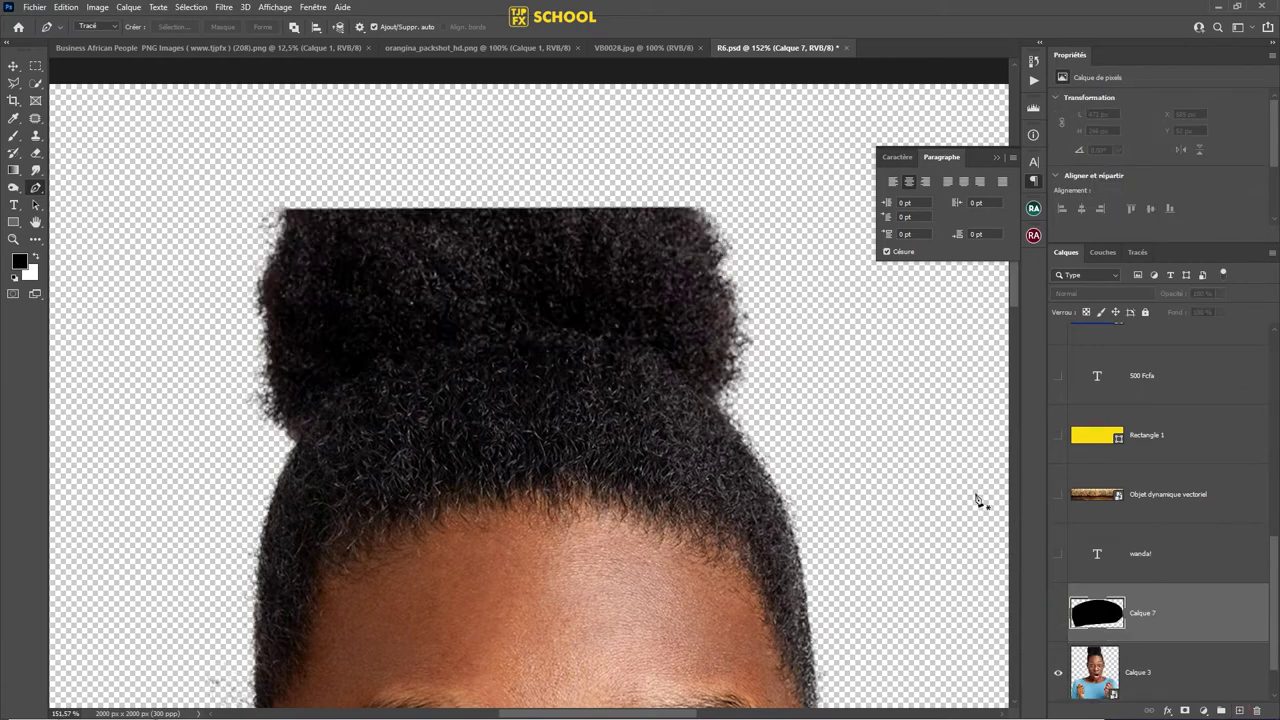
{"action": "left_click", "coordinate": [1199, 661]}
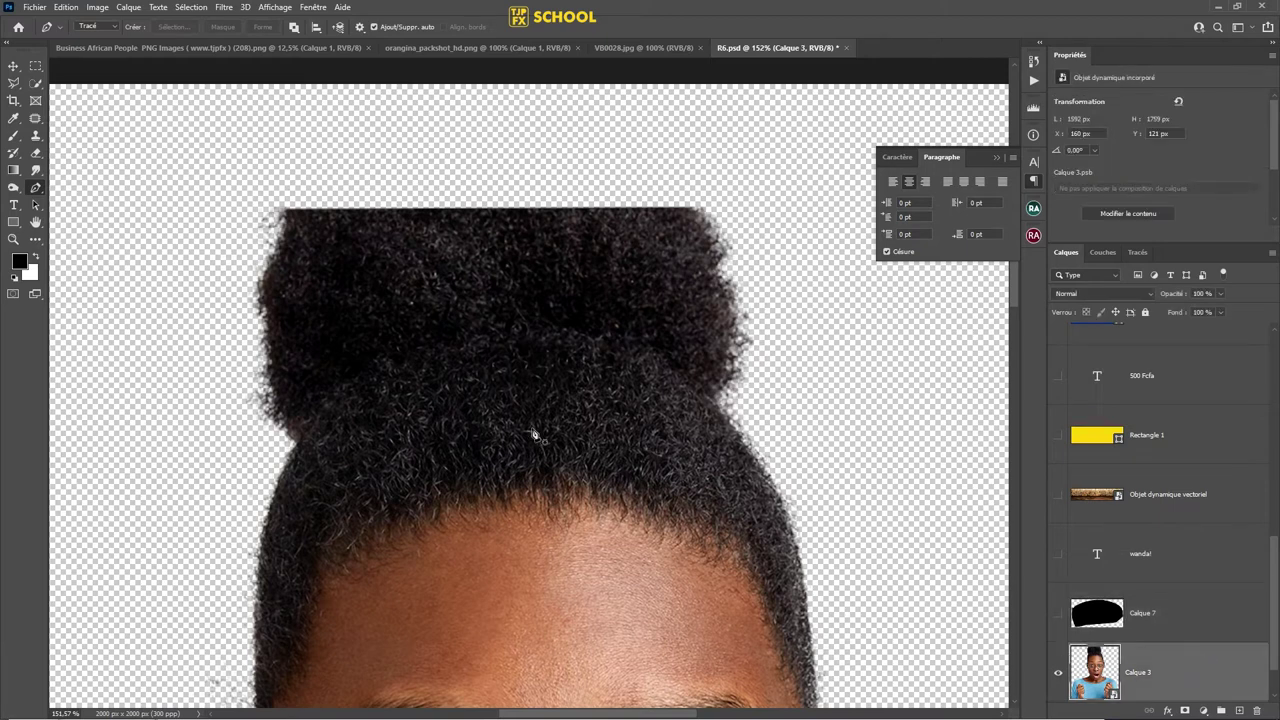
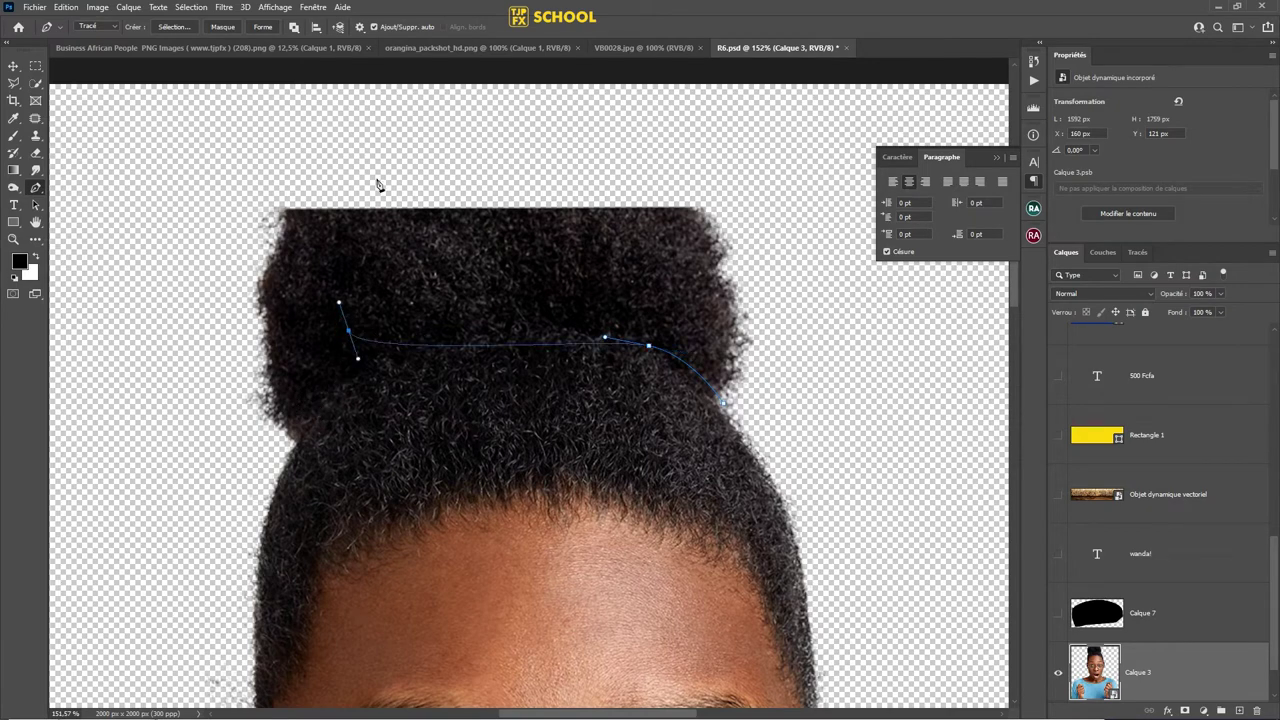
- Close the pen path around the bun top and convert it to a 1 px feathered selection. Copy the selection to a new layer
{"action": "left_click_drag", "start_coordinate": [788, 243], "coordinate": [824, 388]}
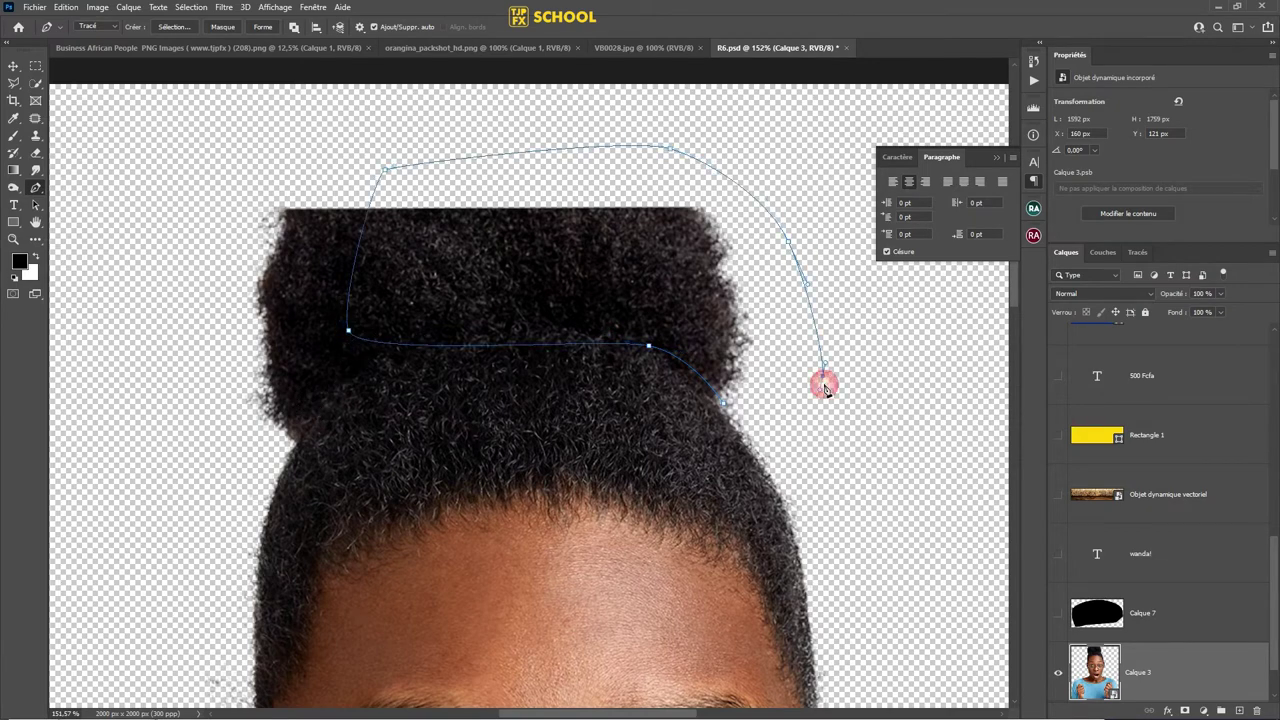
{"action": "right_click", "coordinate": [736, 372]}
{"action": "left_click", "coordinate": [760, 329]}
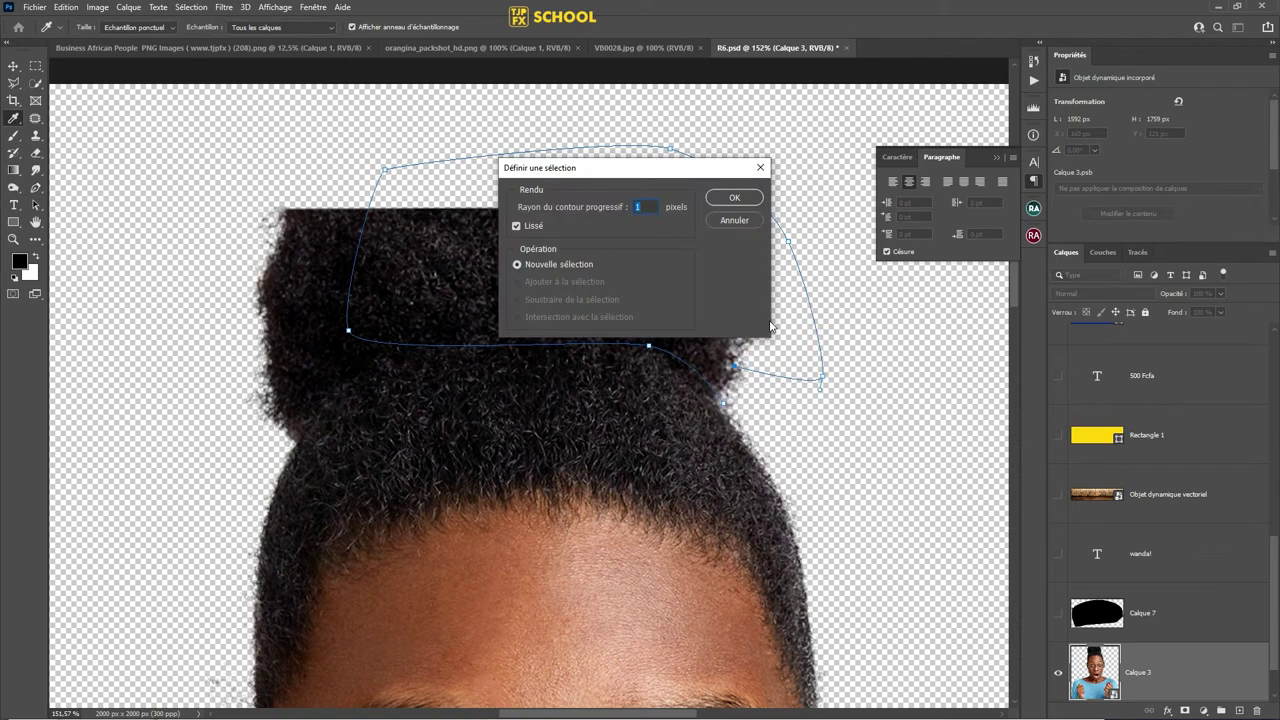
{"action": "key", "text": "Return"}
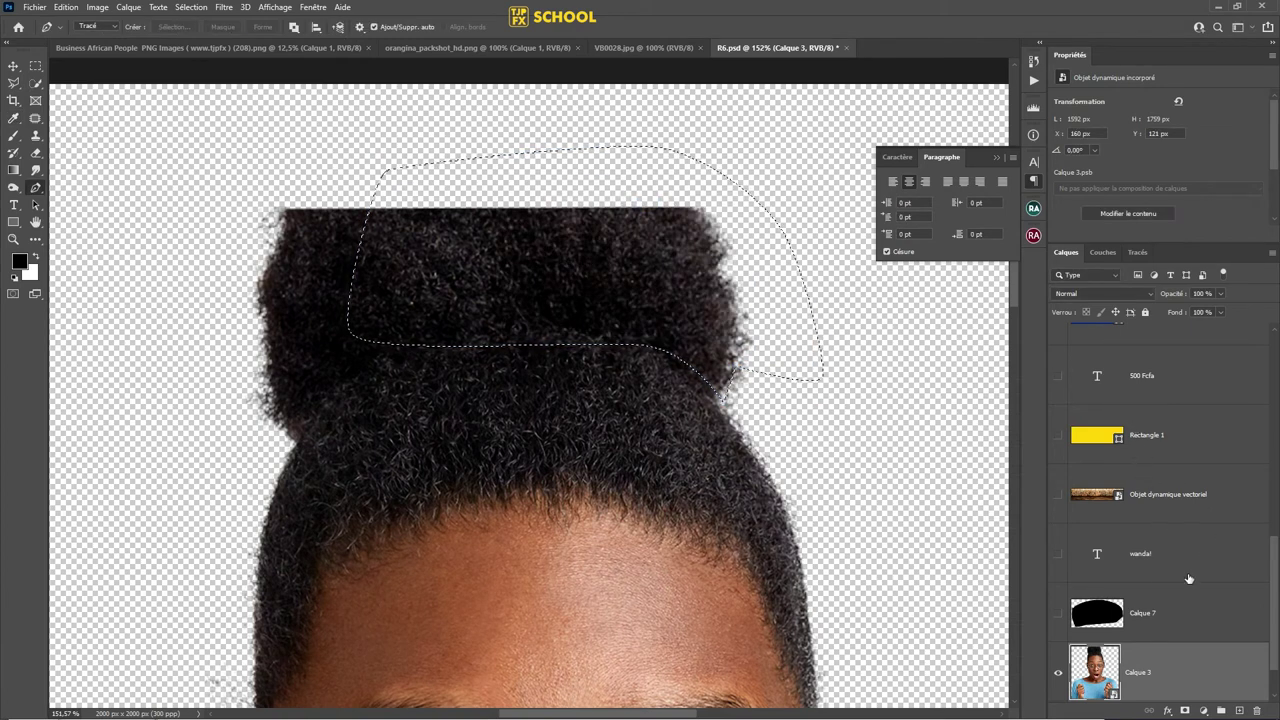
{"action": "key", "text": "ctrl+j"}
- Raise the copied hair slice above the bun; a trial rotation is cancelled
{"action": "key", "text": "v"}
{"action": "mouse_move", "coordinate": [726, 337]}
{"action": "left_mouse_down"}
{"action": "mouse_move", "coordinate": [718, 266]}
{"action": "mouse_move", "coordinate": [698, 238]}
{"action": "left_mouse_up"}
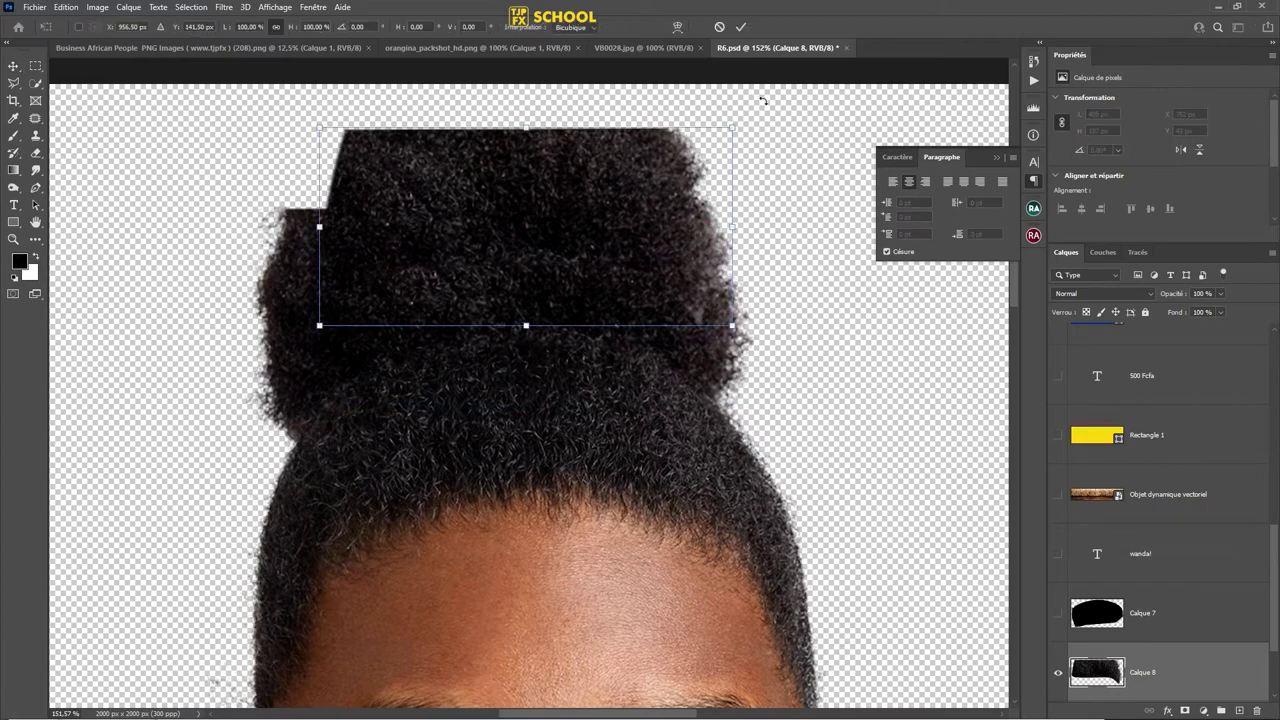
{"action": "left_click_drag", "start_coordinate": [775, 172], "coordinate": [752, 110]}
{"action": "left_click_drag", "start_coordinate": [648, 160], "coordinate": [612, 192]}
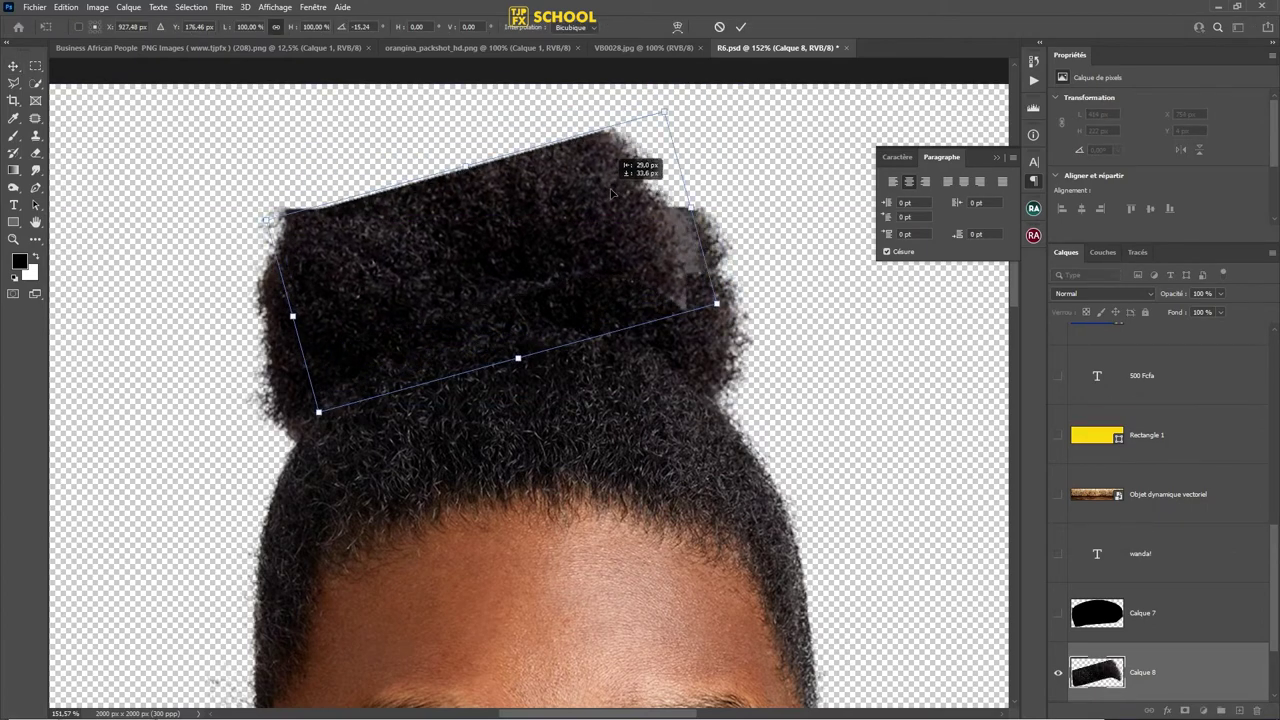
{"action": "key", "text": "Escape"}
- Show the black guide shape Calque 7 and set its opacity to 62%
{"action": "left_click", "coordinate": [1058, 614]}
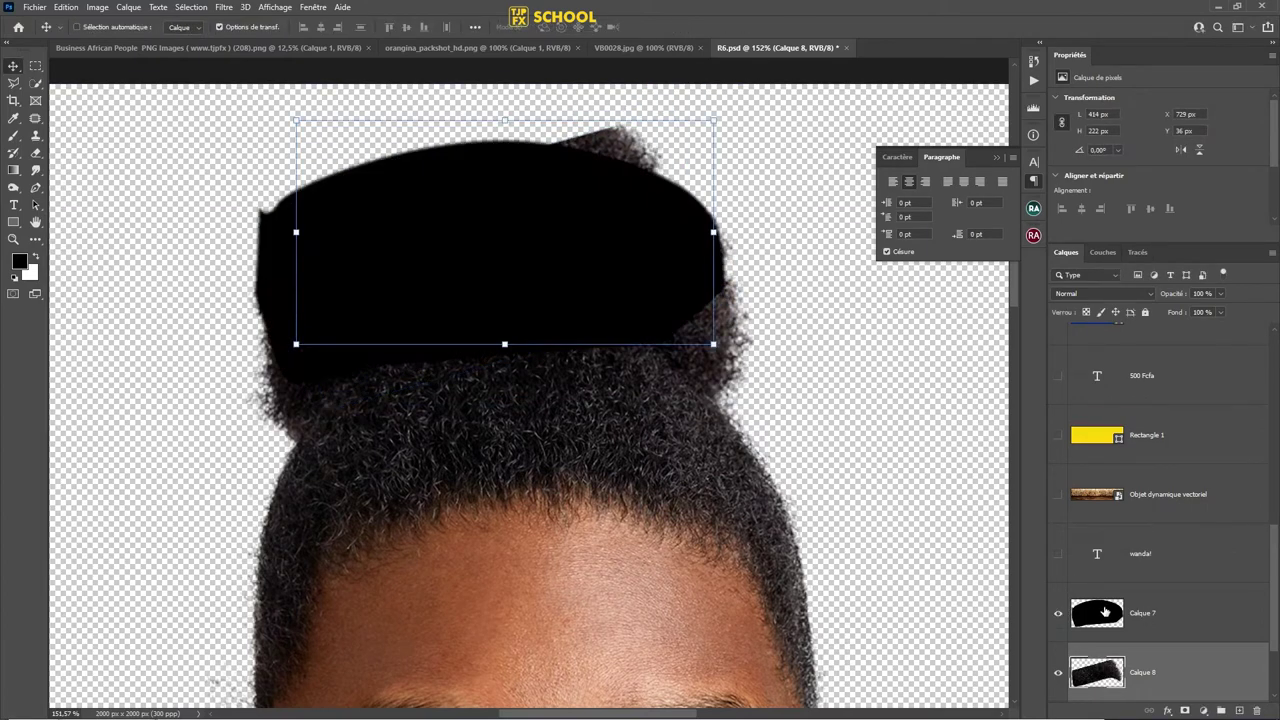
{"action": "left_click", "coordinate": [1166, 612]}
{"action": "left_click_drag", "start_coordinate": [1174, 296], "coordinate": [1146, 296]}
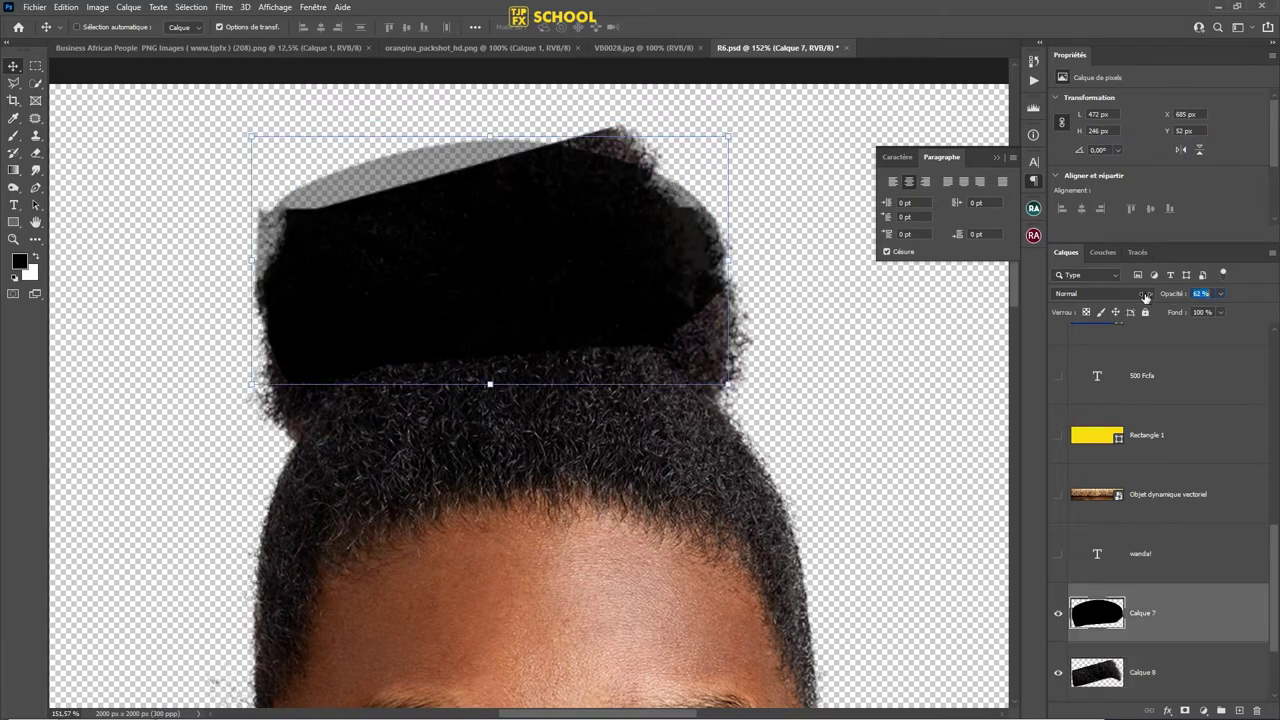
- Reposition Calque 8's hair slice atop the bun at about X 762 px, Y 39 px
{"action": "left_click", "coordinate": [1188, 664]}
{"action": "left_click_drag", "start_coordinate": [642, 318], "coordinate": [648, 300]}
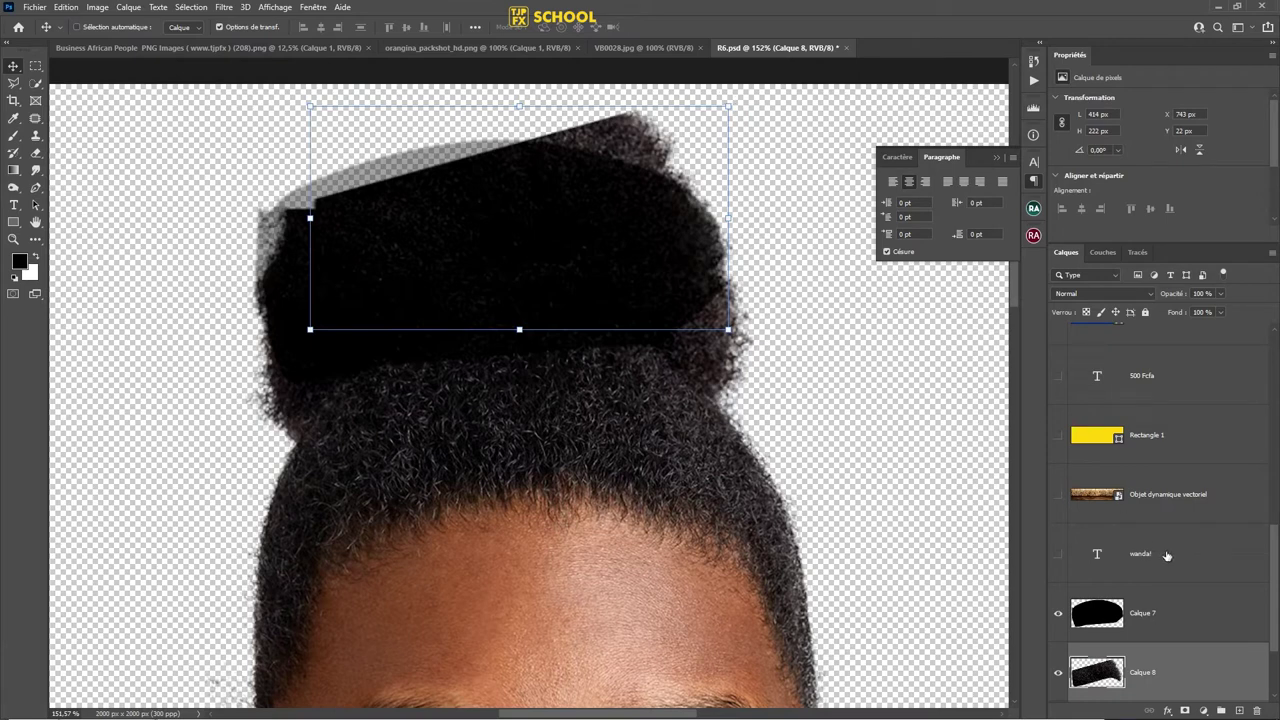
{"action": "left_click_drag", "start_coordinate": [612, 200], "coordinate": [630, 220]}
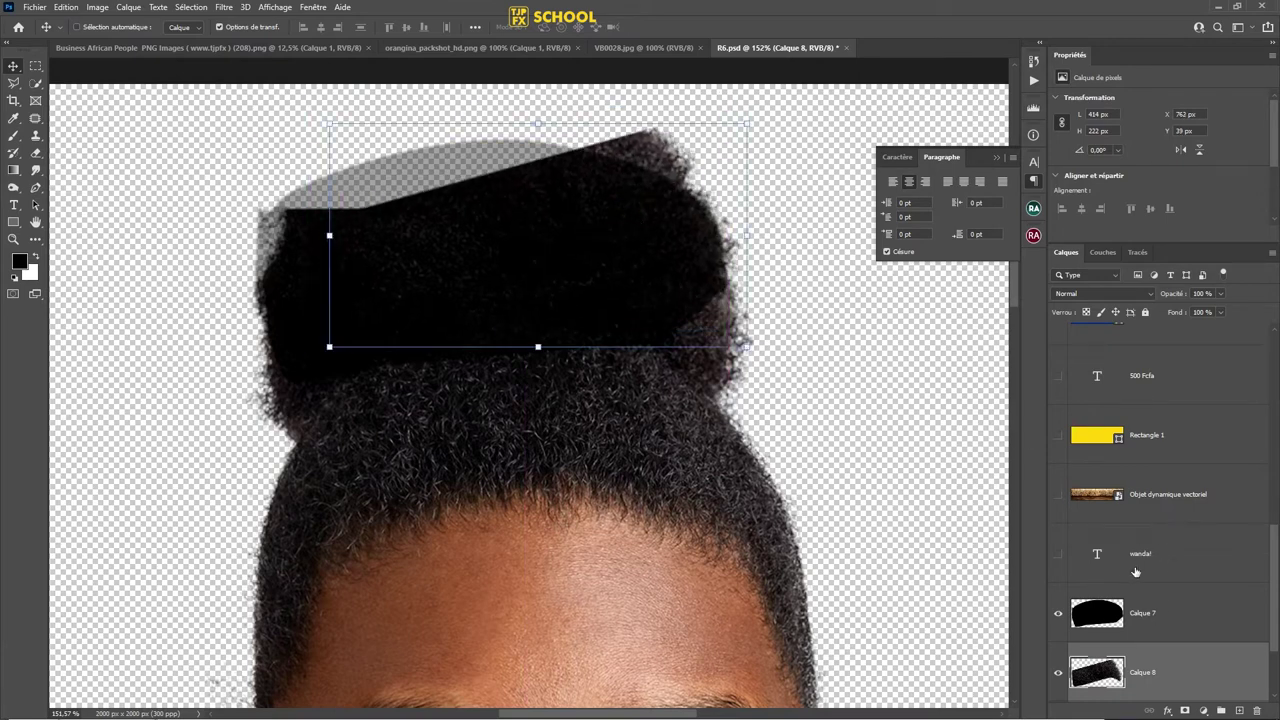
{"action": "scroll", "coordinate": [1135, 572], "scroll_direction": "down", "scroll_amount": 1}
{"action": "key", "text": "ctrl+z"}
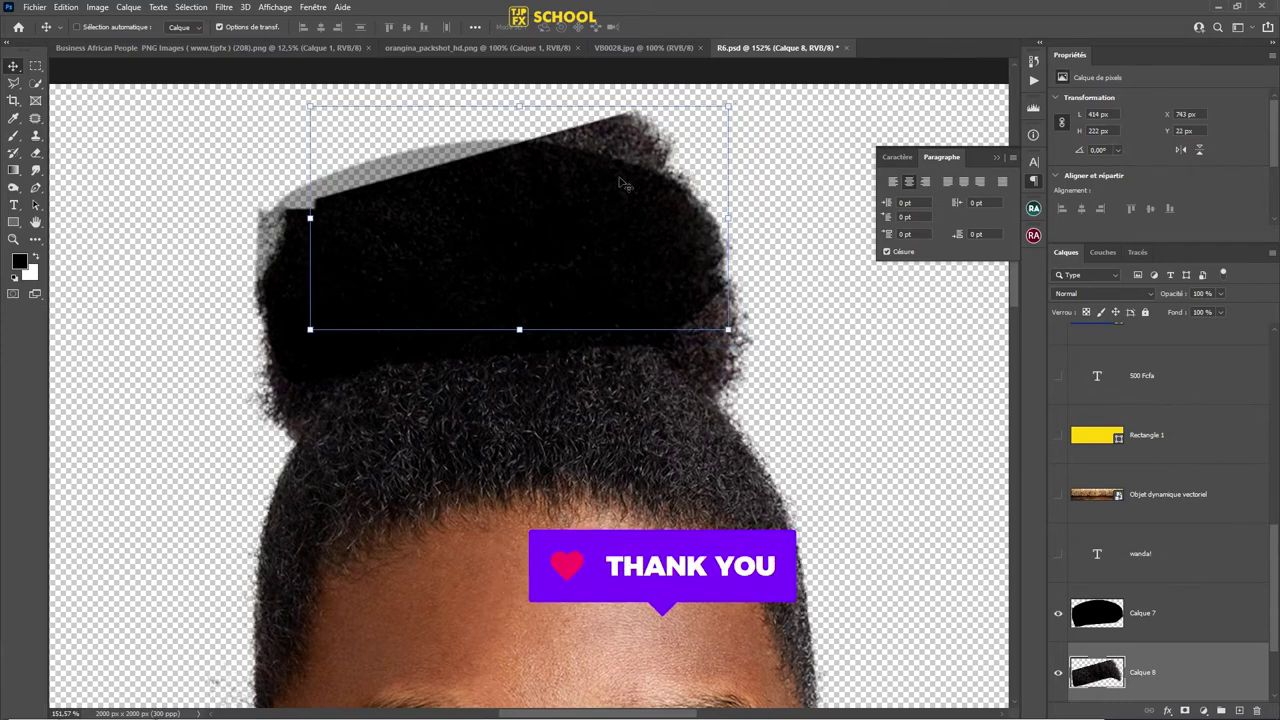
{"action": "left_click_drag", "start_coordinate": [622, 184], "coordinate": [641, 203]}
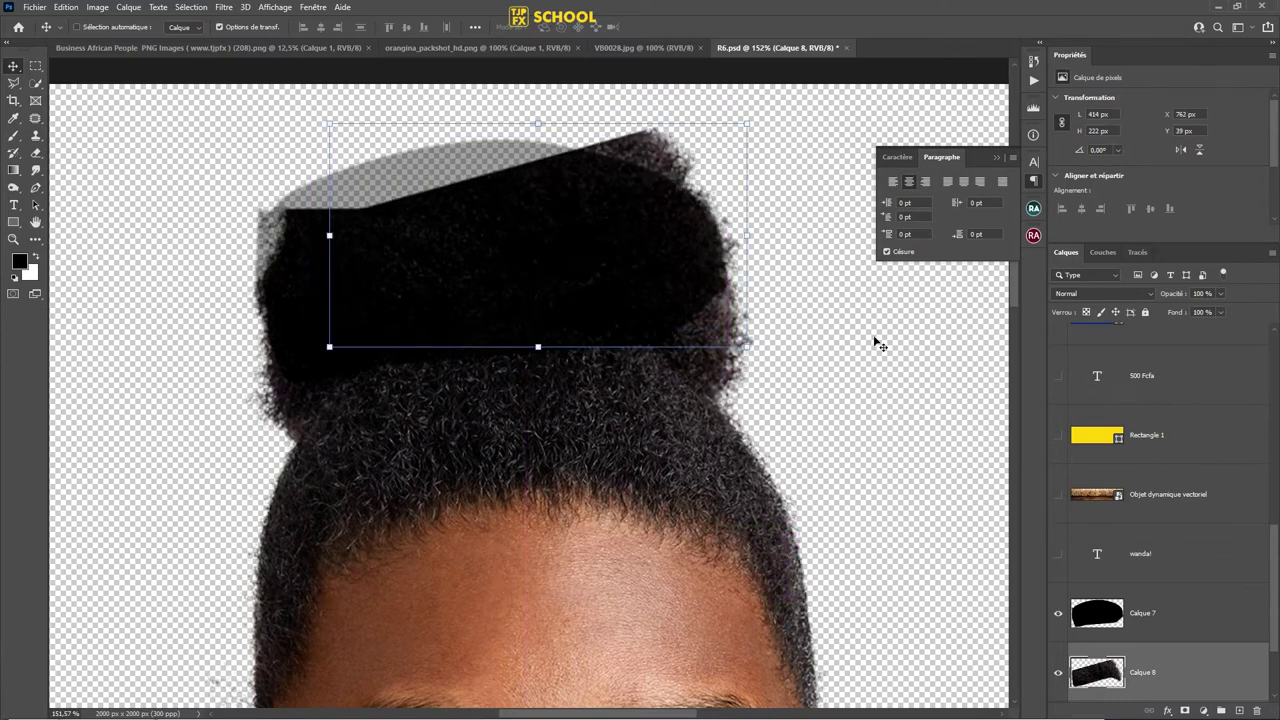
{"action": "scroll", "coordinate": [1148, 568], "scroll_direction": "down", "scroll_amount": 1}
- Hide the guide shape, then Alt-drag a hair slice copy left and rotate it upright
{"action": "key", "text": "e"}
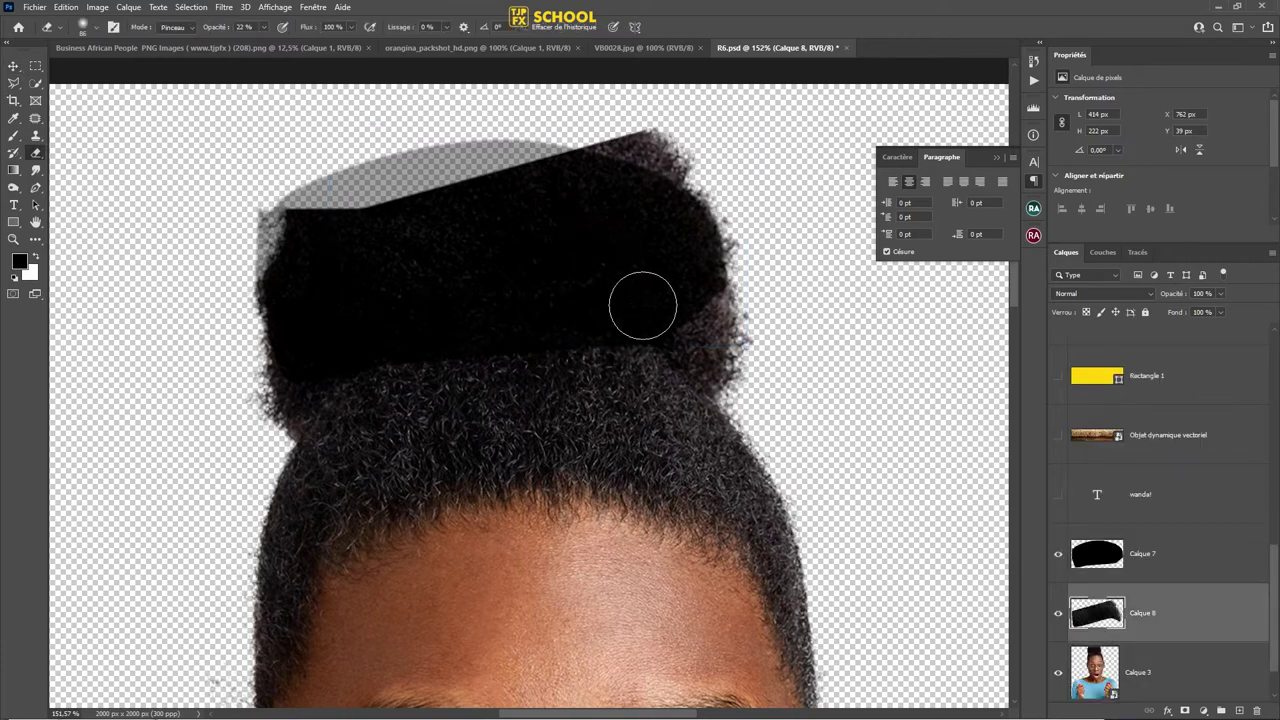
{"action": "left_click", "coordinate": [1058, 554]}
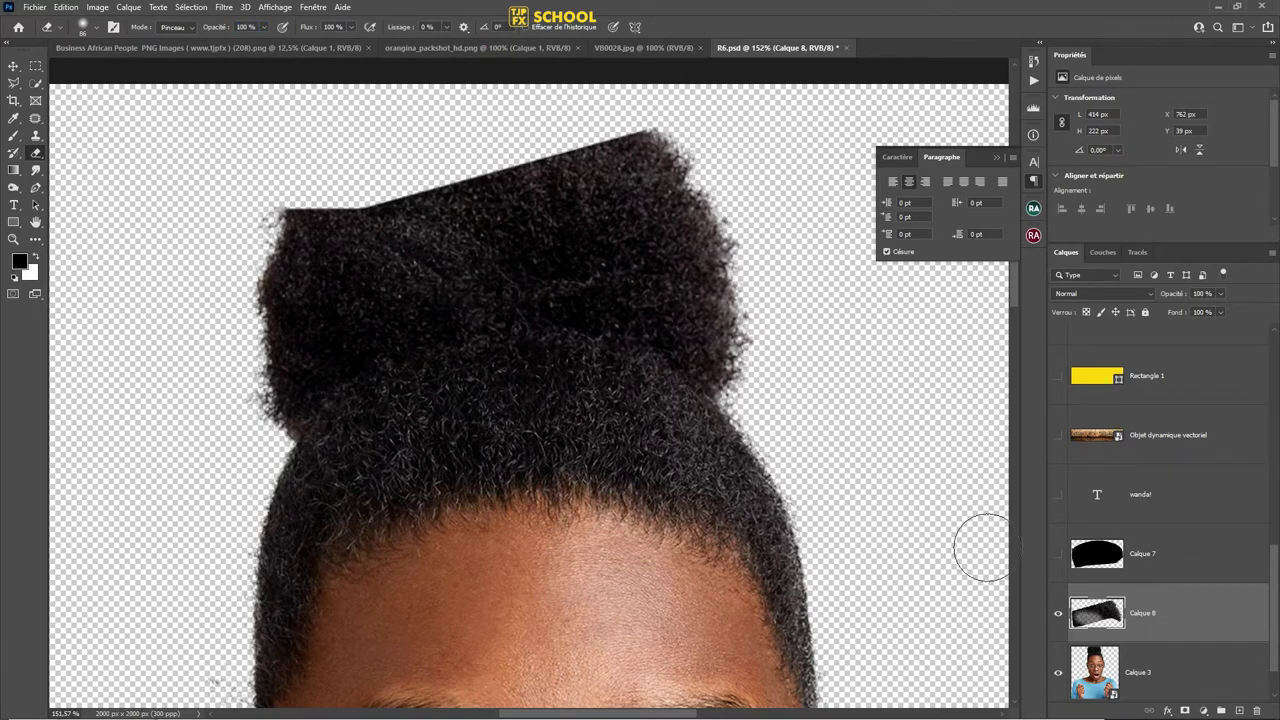
{"action": "key", "text": "v"}
{"action": "left_click_drag", "start_coordinate": [663, 203], "coordinate": [552, 200]}
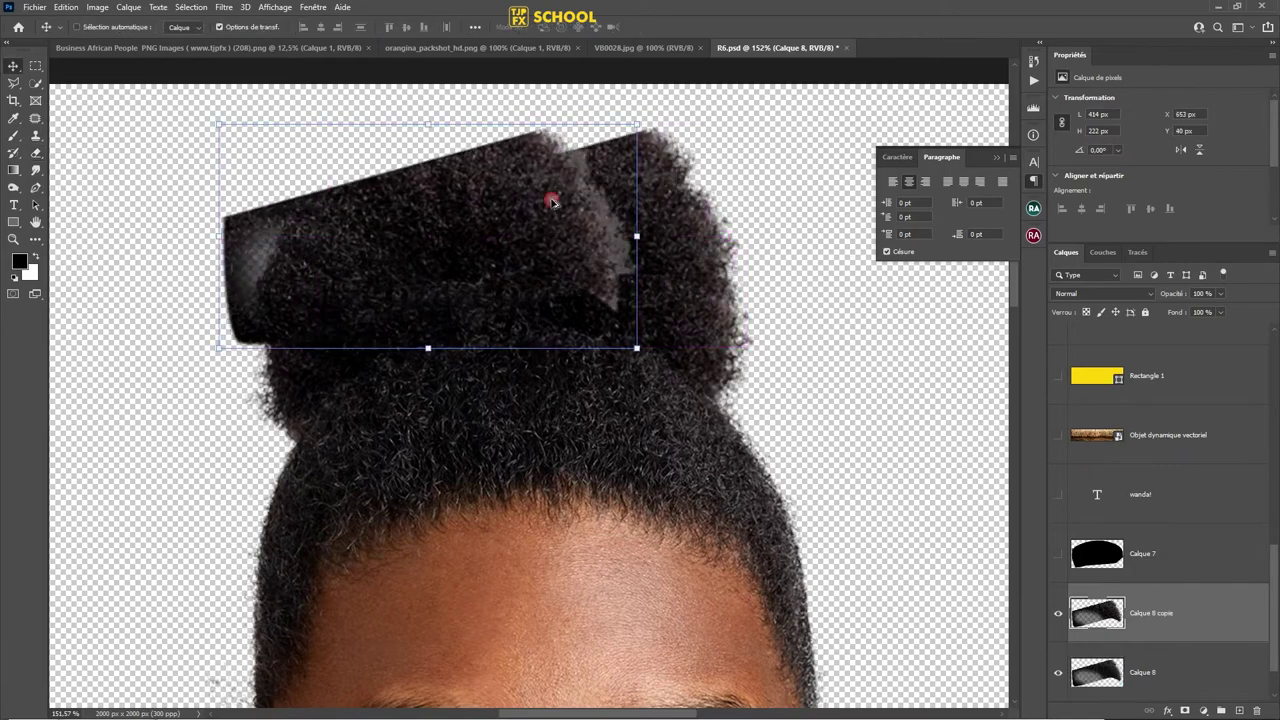
{"action": "key", "text": "ctrl+t"}
{"action": "mouse_move", "coordinate": [694, 120]}
{"action": "left_mouse_down"}
{"action": "mouse_move", "coordinate": [349, 140]}
{"action": "mouse_move", "coordinate": [697, 119]}
{"action": "mouse_move", "coordinate": [660, 163]}
{"action": "left_mouse_up"}
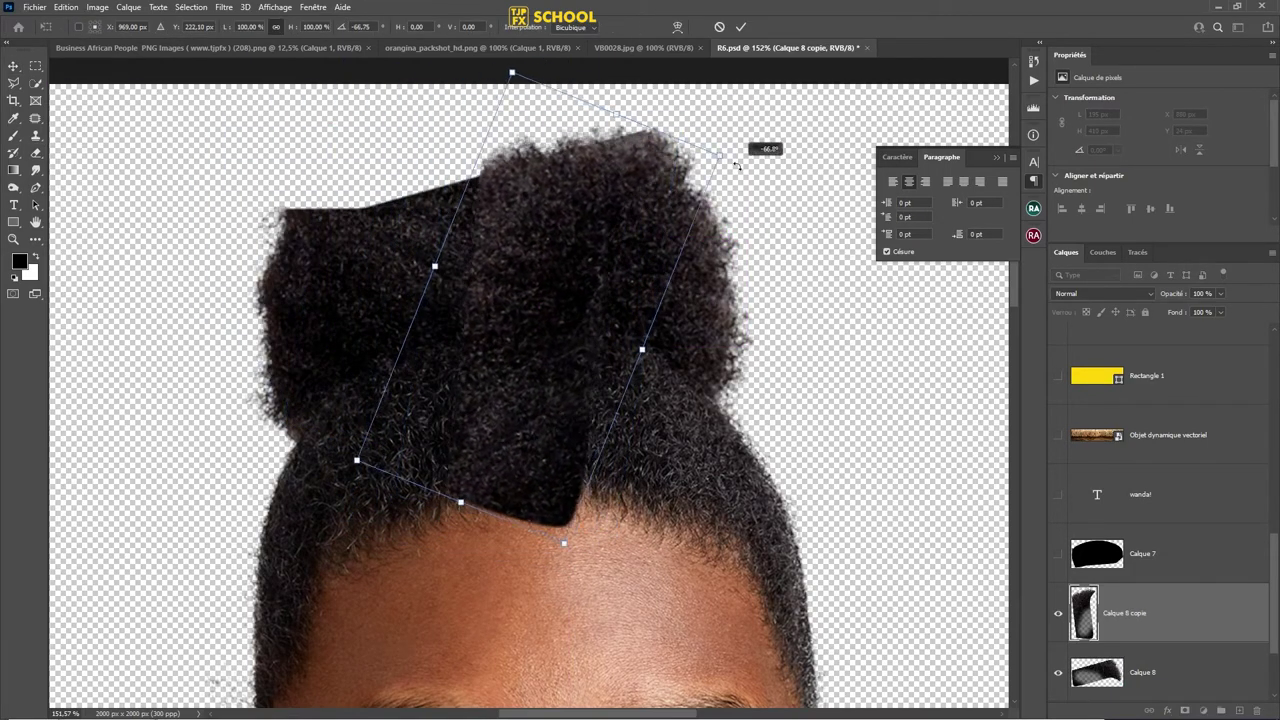
{"action": "key", "text": "Return"}
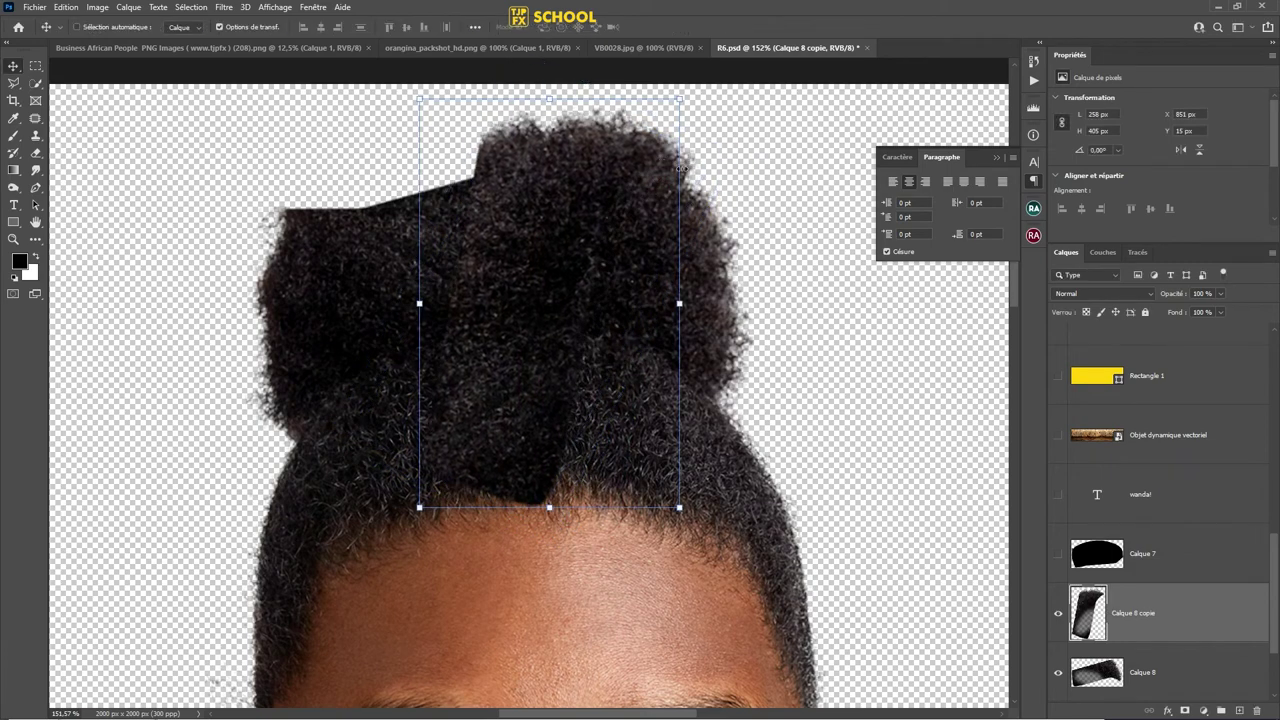
- Erase the hard edges of the rotated hair copy across the top-knot
{"action": "key", "text": "e"}
{"action": "mouse_move", "coordinate": [591, 272]}
{"action": "left_mouse_down"}
{"action": "mouse_move", "coordinate": [494, 263]}
{"action": "mouse_move", "coordinate": [451, 300]}
{"action": "mouse_move", "coordinate": [563, 414]}
{"action": "mouse_move", "coordinate": [468, 451]}
{"action": "mouse_move", "coordinate": [627, 405]}
{"action": "left_mouse_up"}
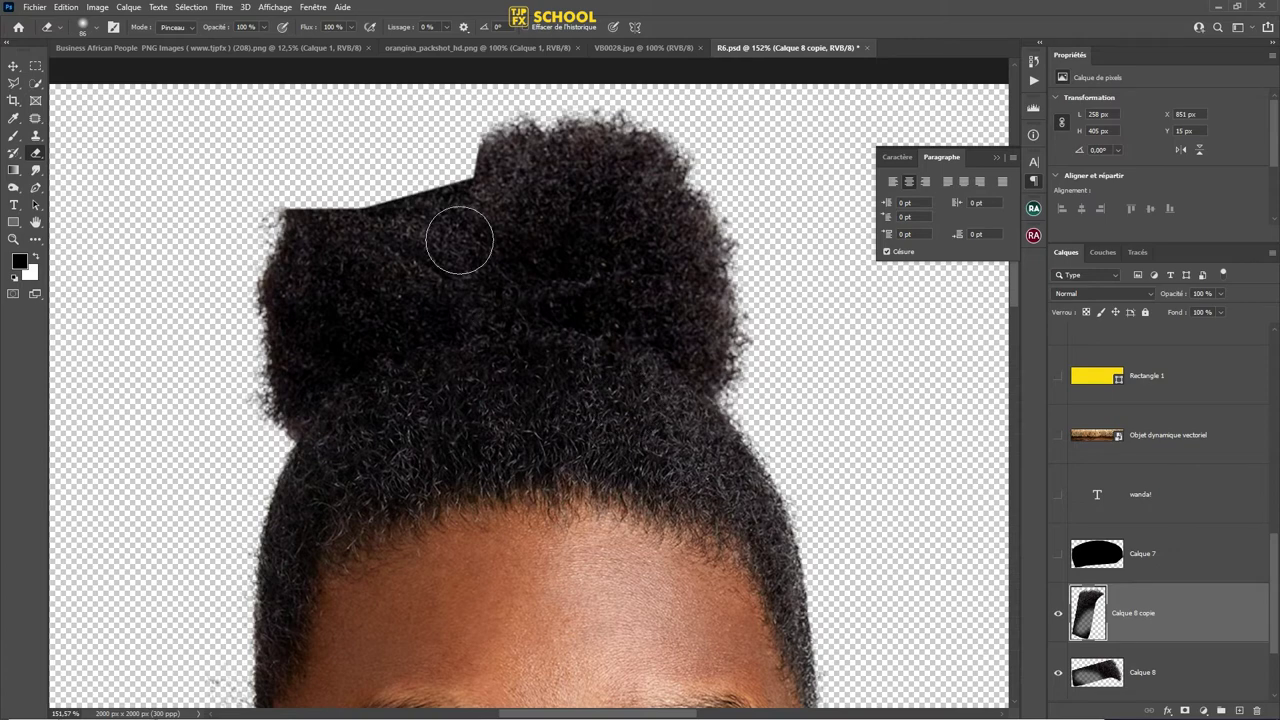
{"action": "mouse_move", "coordinate": [459, 240]}
{"action": "left_mouse_down"}
{"action": "mouse_move", "coordinate": [559, 235]}
{"action": "mouse_move", "coordinate": [455, 250]}
{"action": "left_mouse_up"}
- Create another transformed hair duplicate, shifted left and rotated slightly further
{"action": "key", "text": "ctrl+alt+t"}
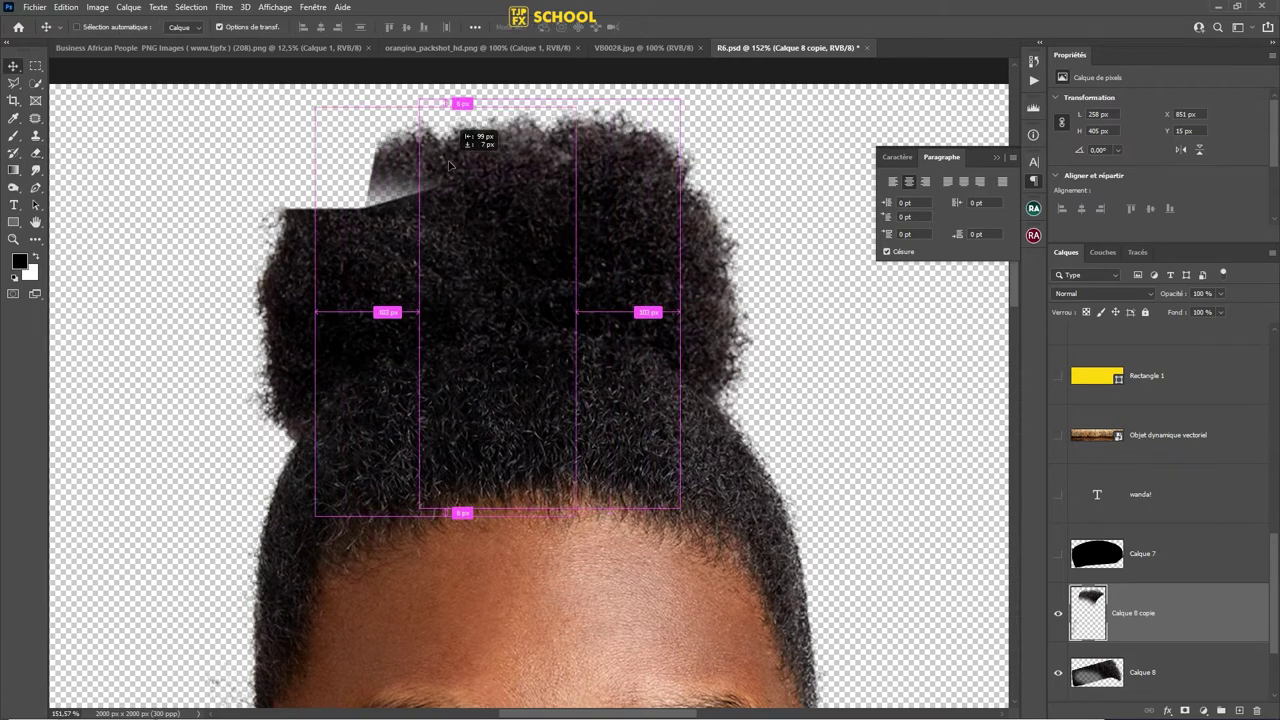
{"action": "left_click_drag", "start_coordinate": [596, 108], "coordinate": [558, 100]}
{"action": "left_click_drag", "start_coordinate": [470, 320], "coordinate": [495, 310]}
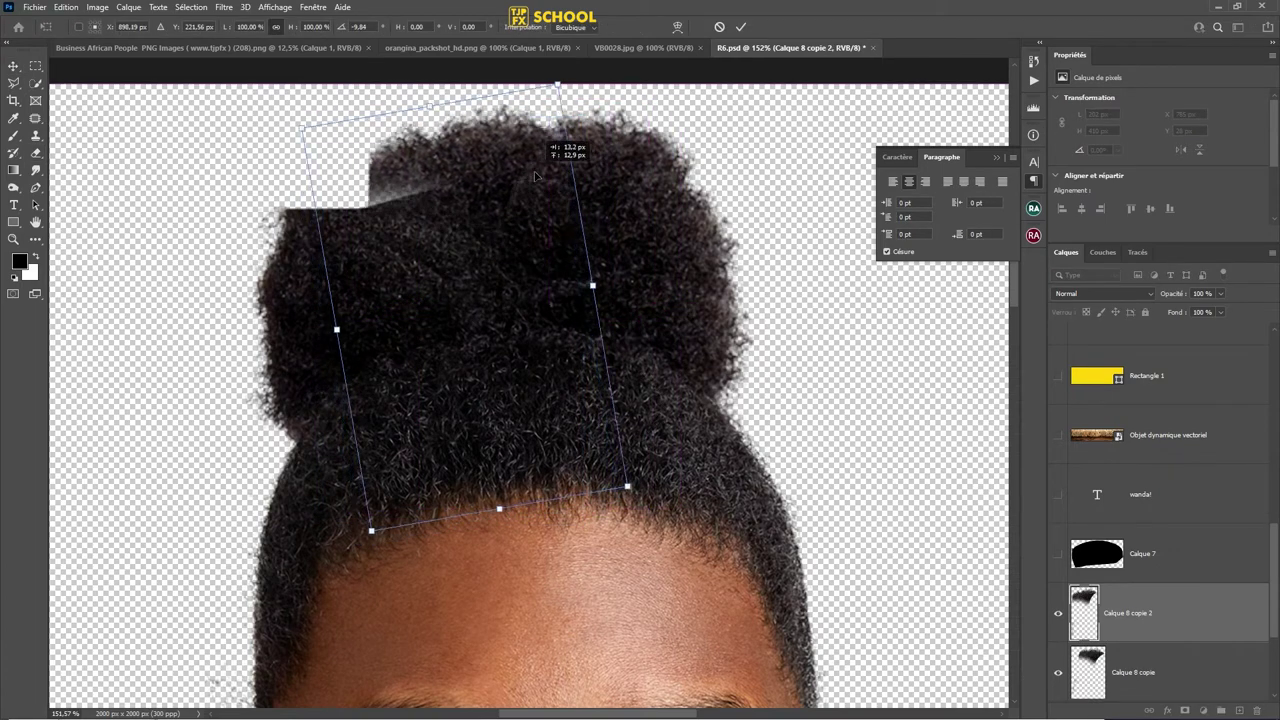
{"action": "mouse_move", "coordinate": [575, 92]}
{"action": "left_mouse_down"}
{"action": "mouse_move", "coordinate": [592, 142]}
{"action": "mouse_move", "coordinate": [530, 158]}
{"action": "mouse_move", "coordinate": [491, 118]}
{"action": "left_mouse_up"}
{"action": "key", "text": "Return"}
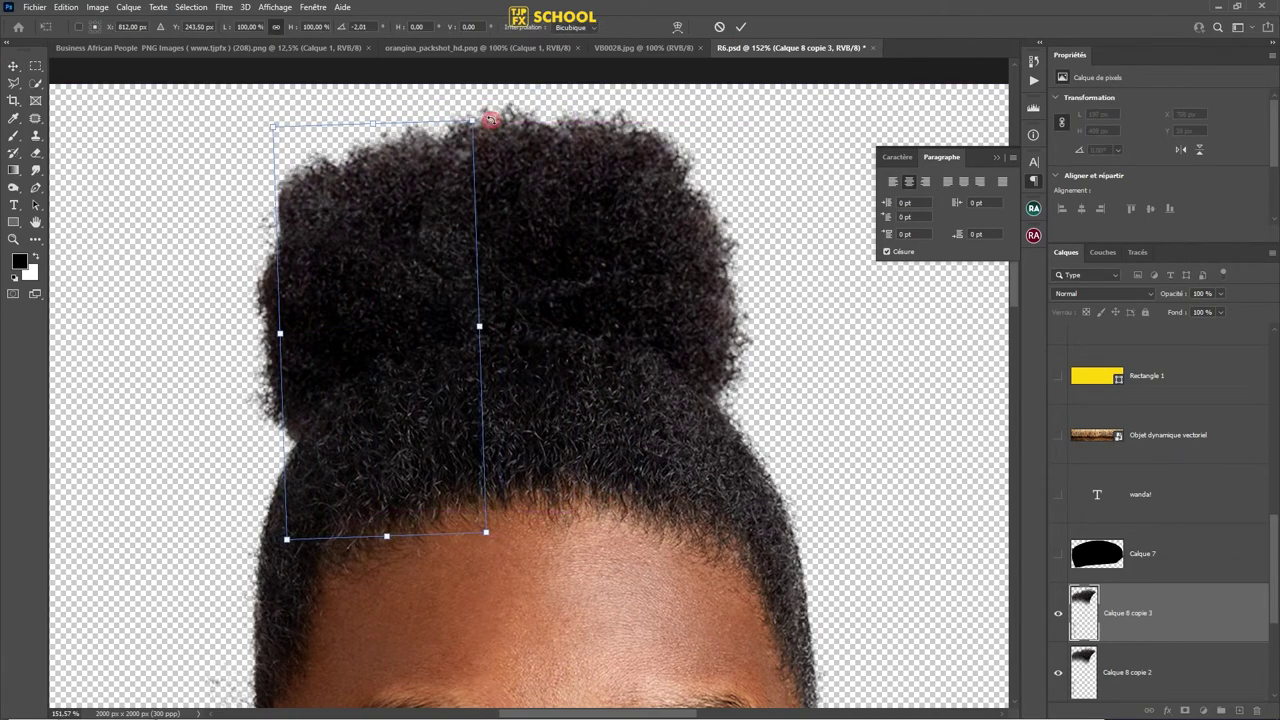
{"action": "left_click", "coordinate": [742, 28]}
- Add one more hair duplicate, moved right and tilted slightly
{"action": "key", "text": "ctrl+alt+t"}
{"action": "left_click_drag", "start_coordinate": [394, 243], "coordinate": [442, 243]}
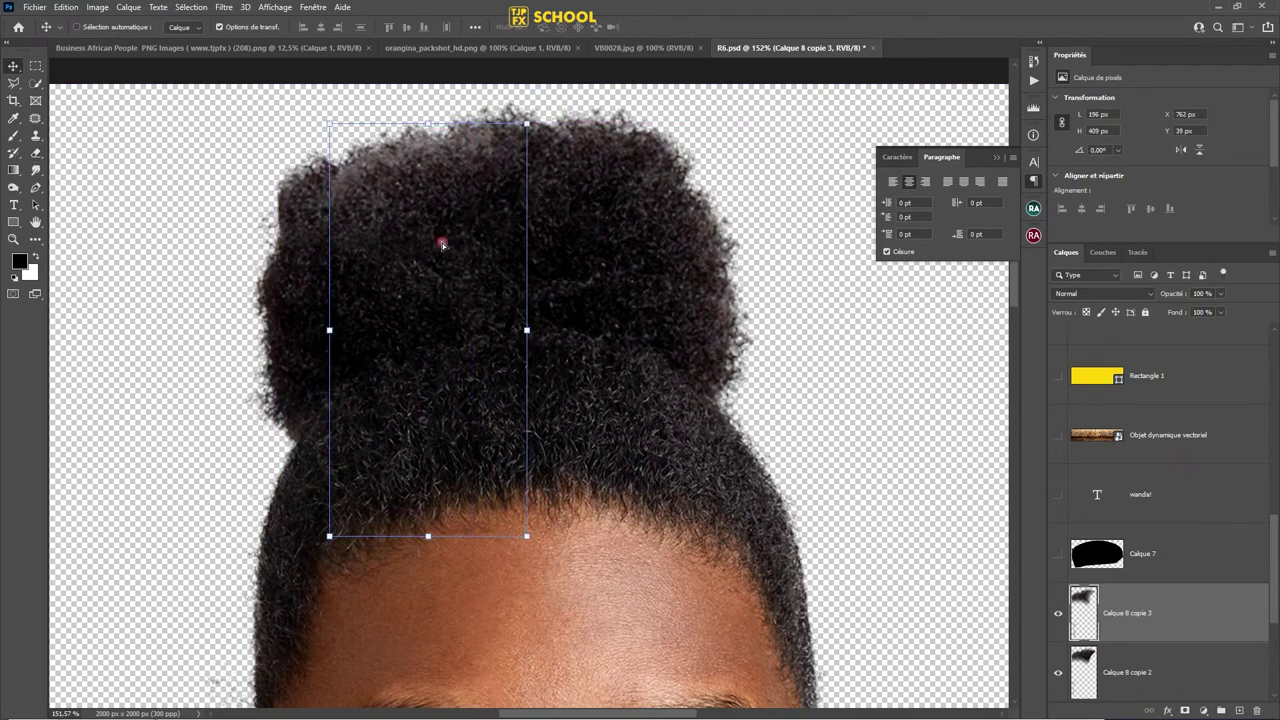
{"action": "left_click_drag", "start_coordinate": [548, 112], "coordinate": [553, 128]}
{"action": "key", "text": "Return"}
{"action": "scroll", "coordinate": [1170, 580], "scroll_direction": "down", "scroll_amount": 3}
- Merge the selected hair copy layers into one with Fusionner les calques
{"action": "left_click", "coordinate": [1190, 580], "text": "shift"}
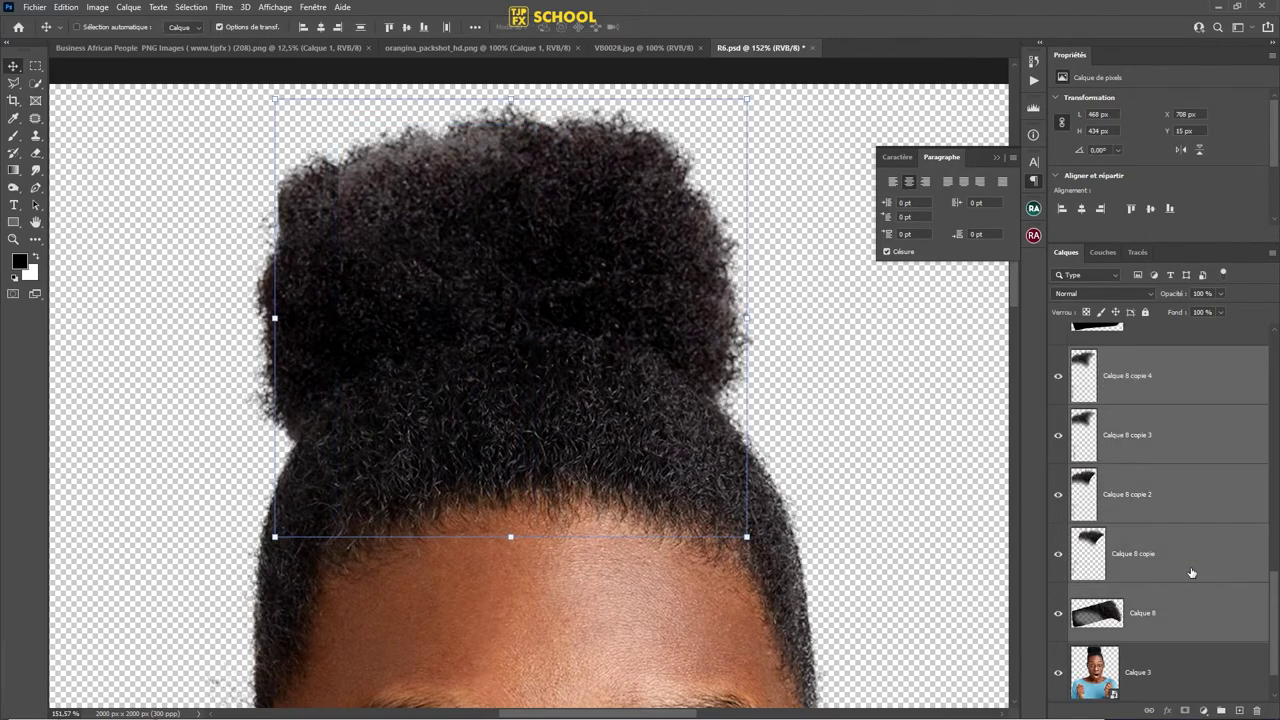
{"action": "right_click", "coordinate": [1211, 403]}
{"action": "left_click", "coordinate": [1099, 551]}
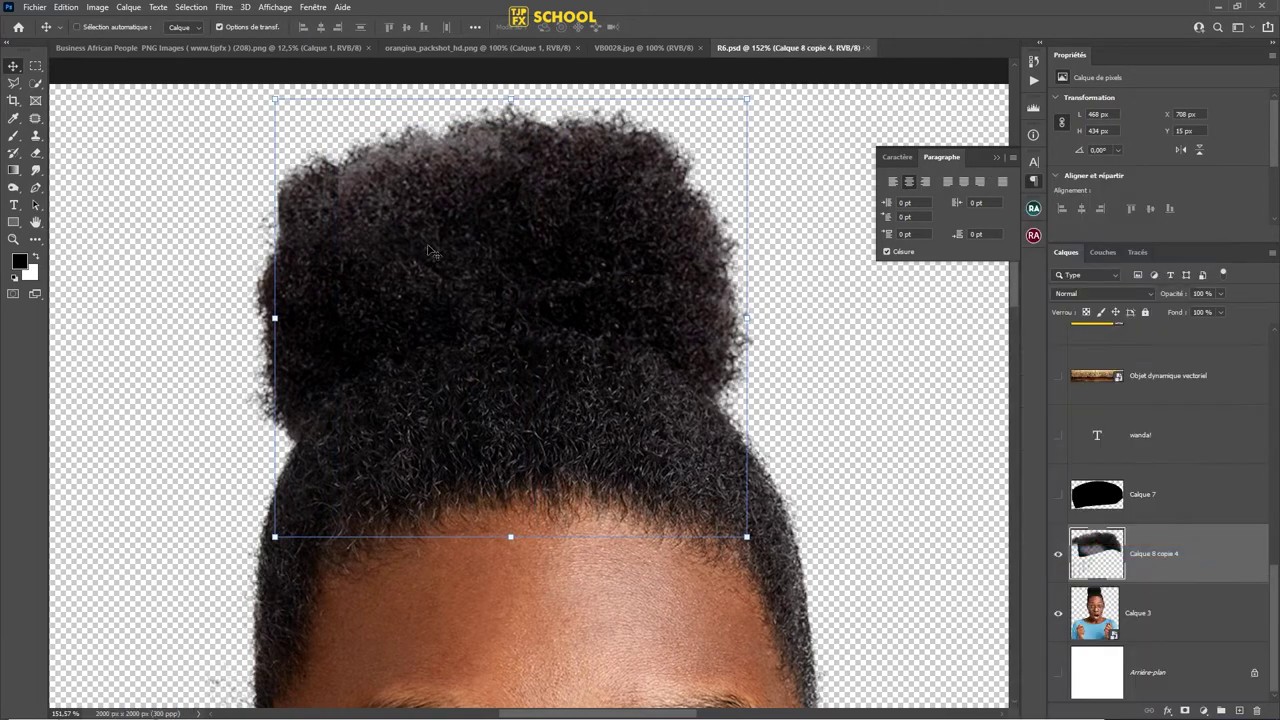
- Try a rotated duplicate of the merged hair, masking out its left and upper chunks
{"action": "left_click_drag", "start_coordinate": [430, 250], "coordinate": [388, 275]}
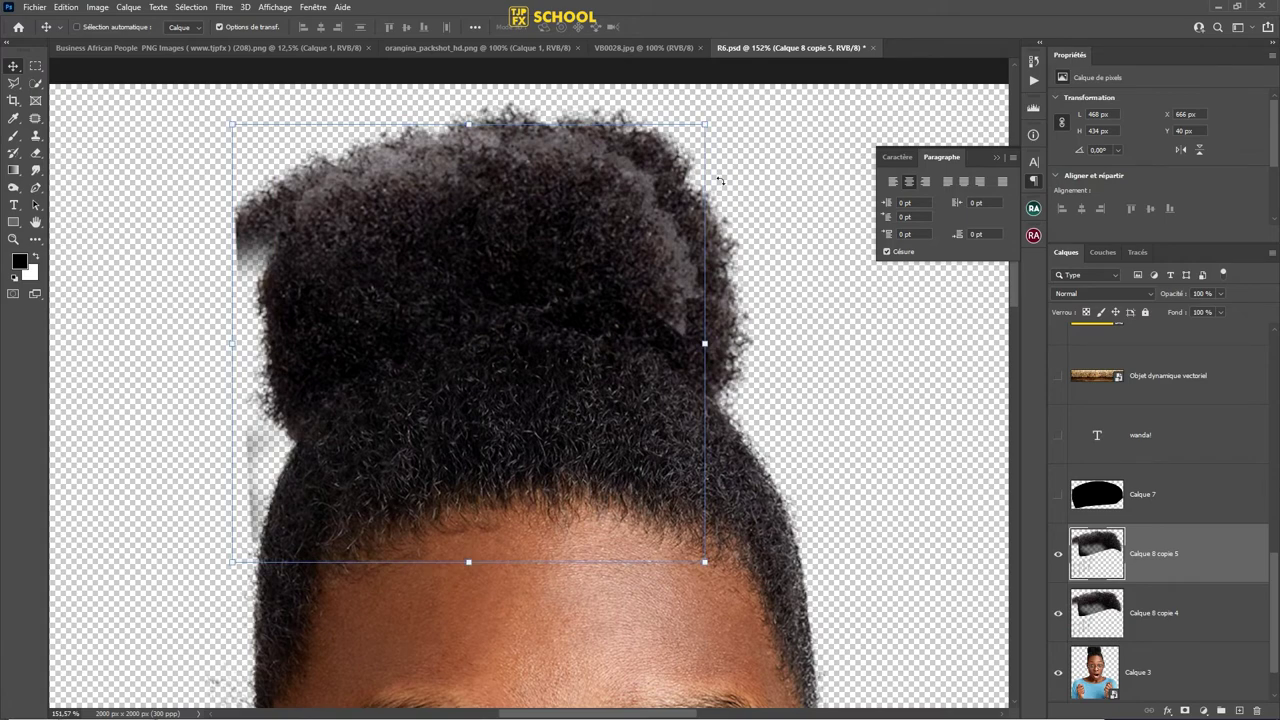
{"action": "left_click_drag", "start_coordinate": [720, 180], "coordinate": [652, 129]}
{"action": "key", "text": "Return"}
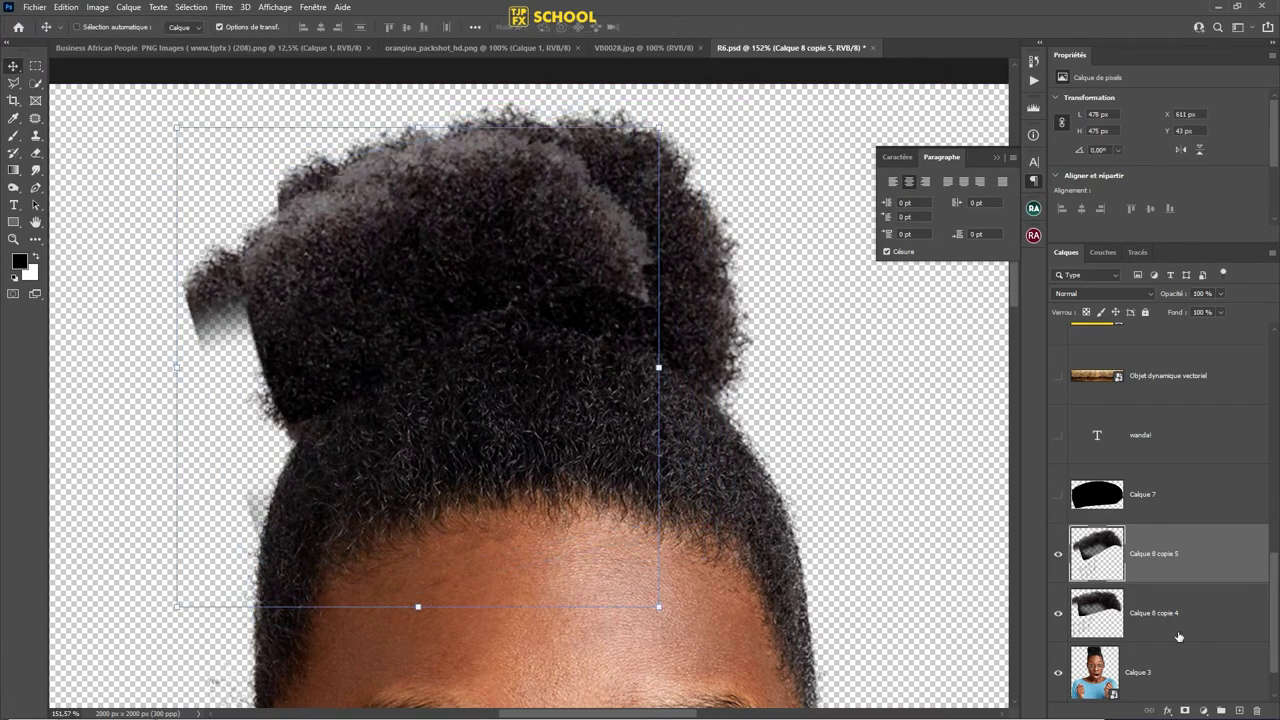
{"action": "left_click", "coordinate": [1184, 710]}
{"action": "key", "text": "b"}
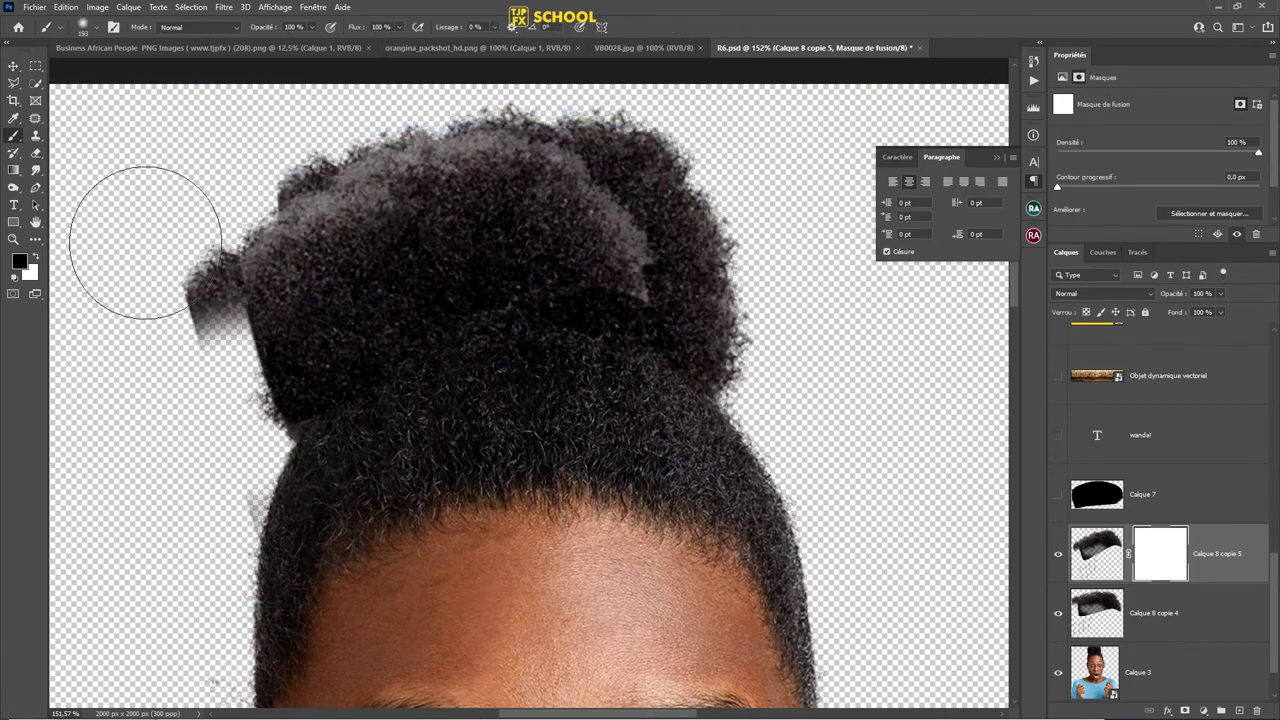
{"action": "left_click_drag", "start_coordinate": [157, 237], "coordinate": [204, 508]}
{"action": "left_click_drag", "start_coordinate": [606, 222], "coordinate": [300, 185]}
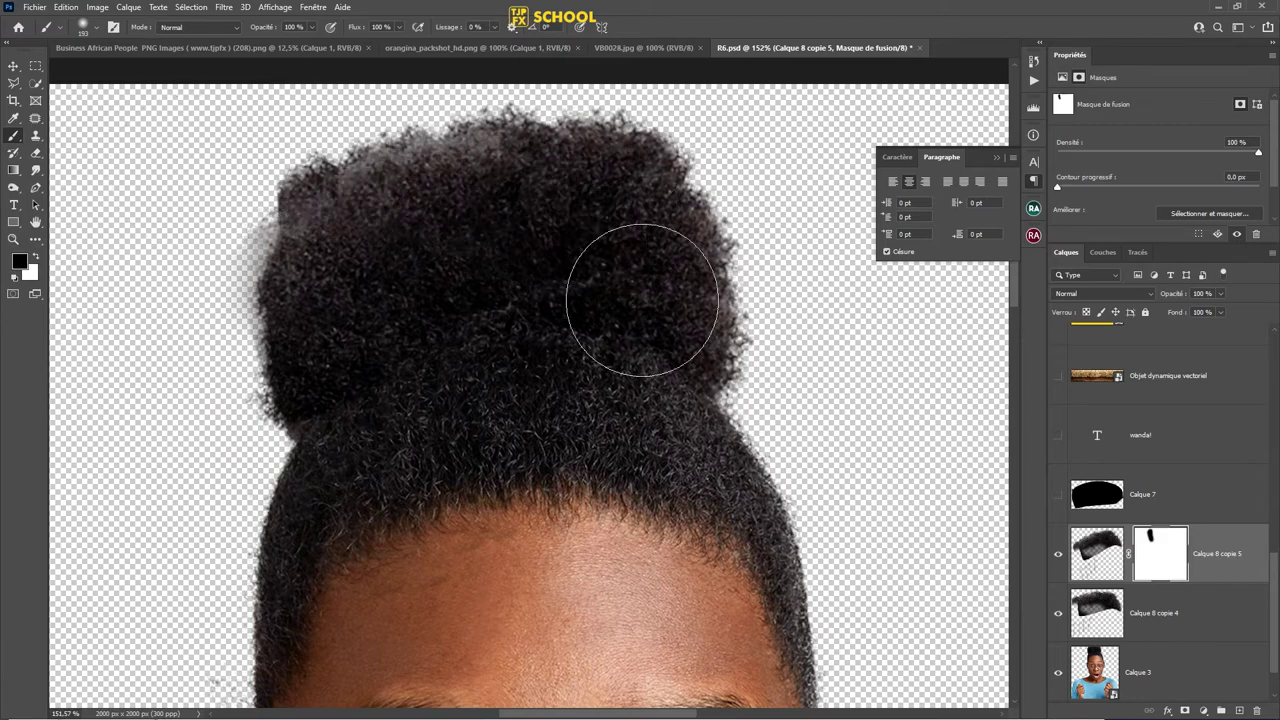
- Undo the mask and delete the trial duplicate. Scale the merged hair to about 98%
{"action": "key", "text": "v"}
{"action": "key", "text": "ctrl+z"}
{"action": "key", "text": "ctrl+z"}
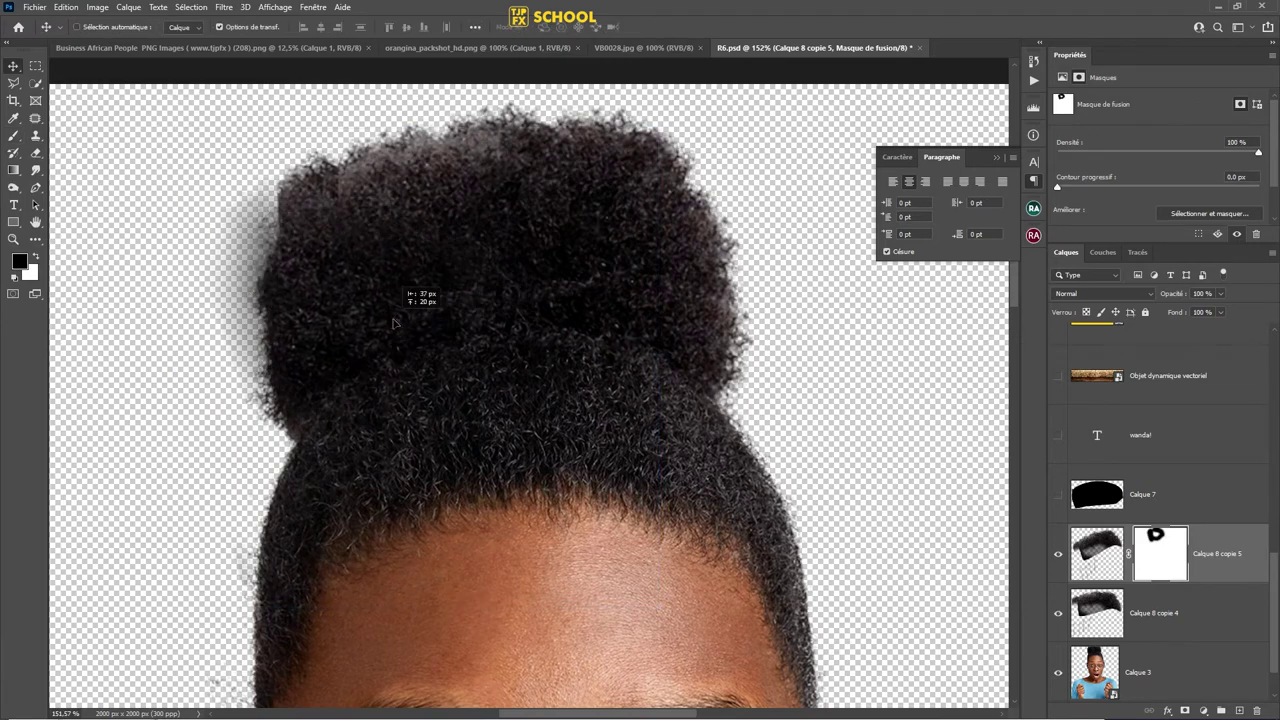
{"action": "key", "text": "ctrl+z"}
{"action": "left_click_drag", "start_coordinate": [1247, 564], "coordinate": [1257, 710]}
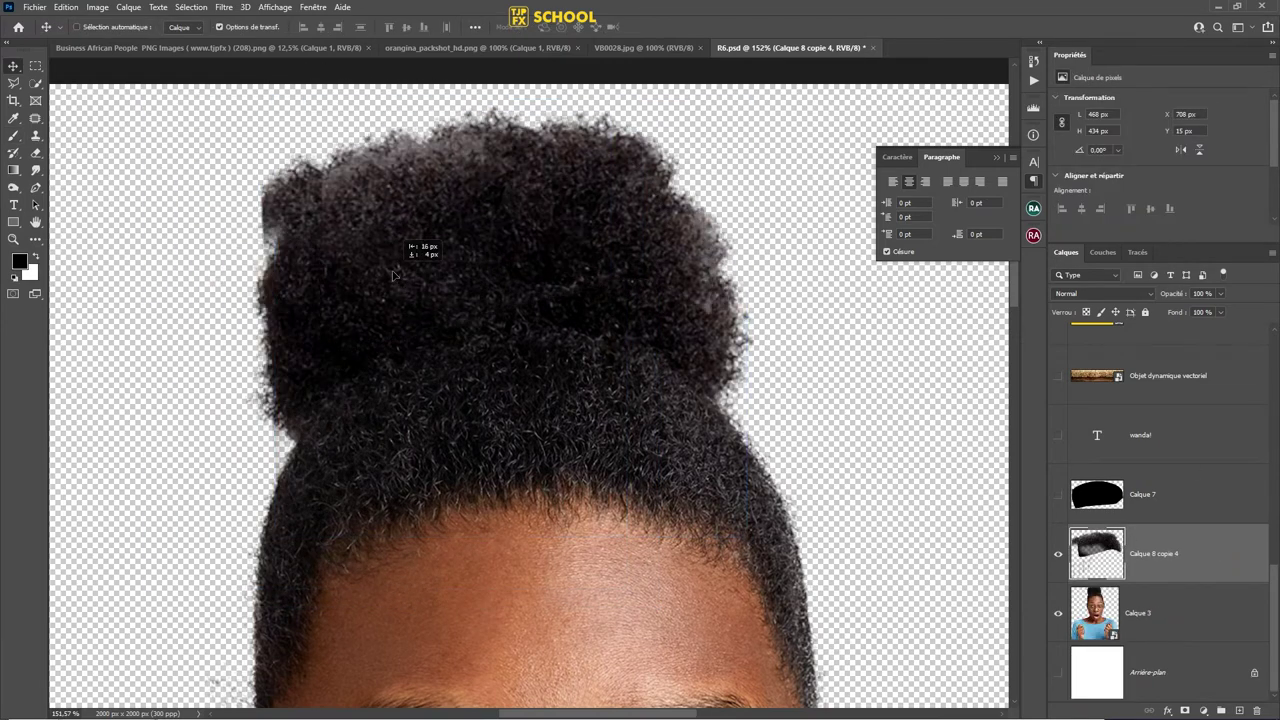
{"action": "left_click_drag", "start_coordinate": [746, 99], "coordinate": [731, 114]}
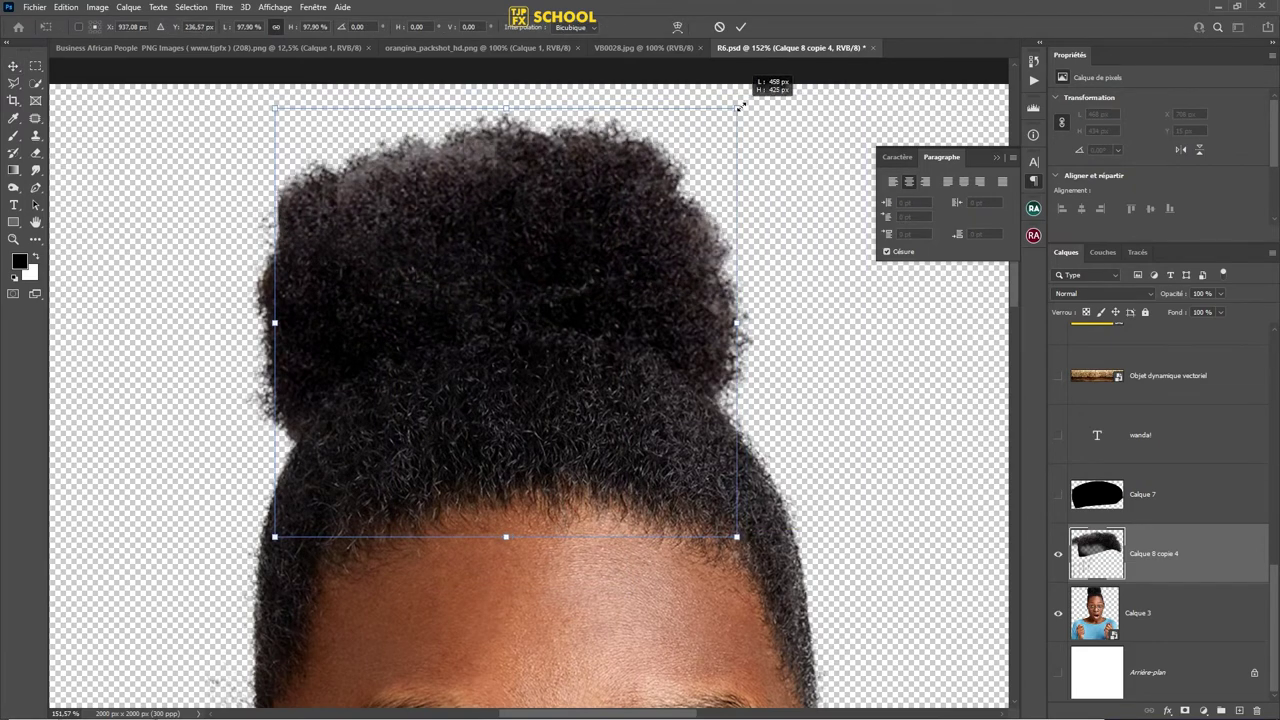
- Lasso a hair clump on the bun's right side, copy it to a new layer, and move it left
{"action": "left_click", "coordinate": [221, 29]}
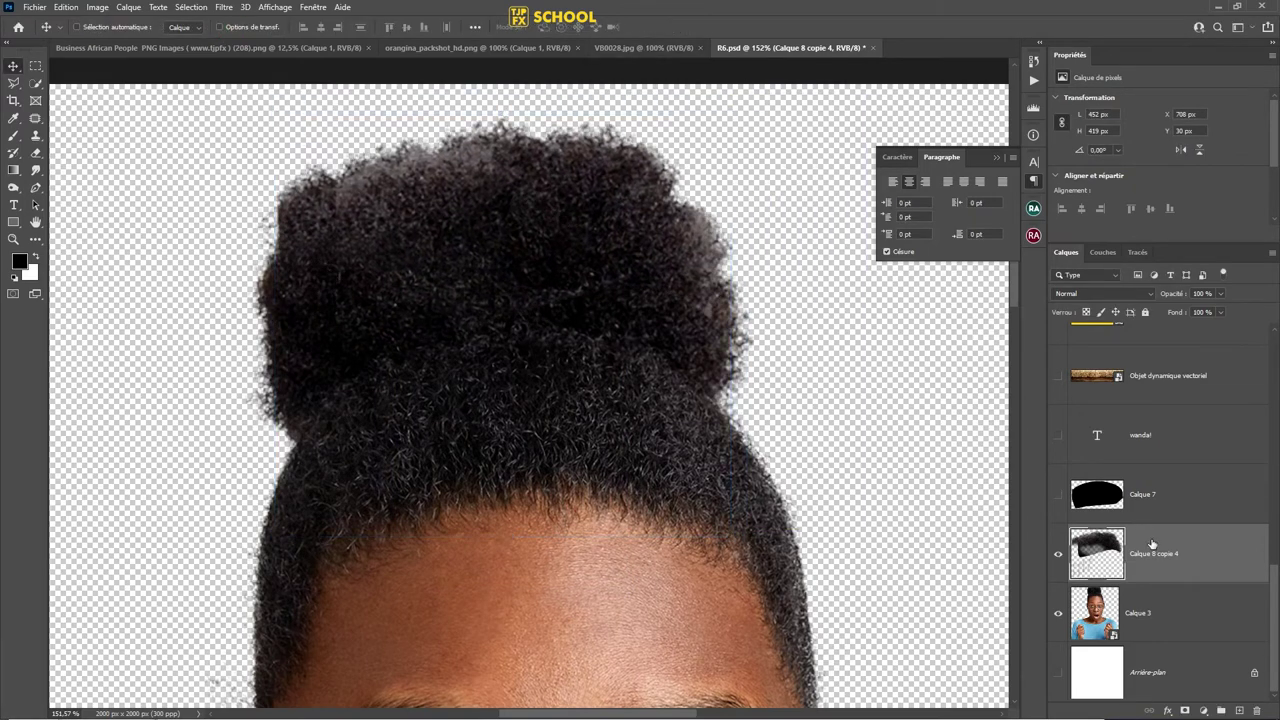
{"action": "key", "text": "l"}
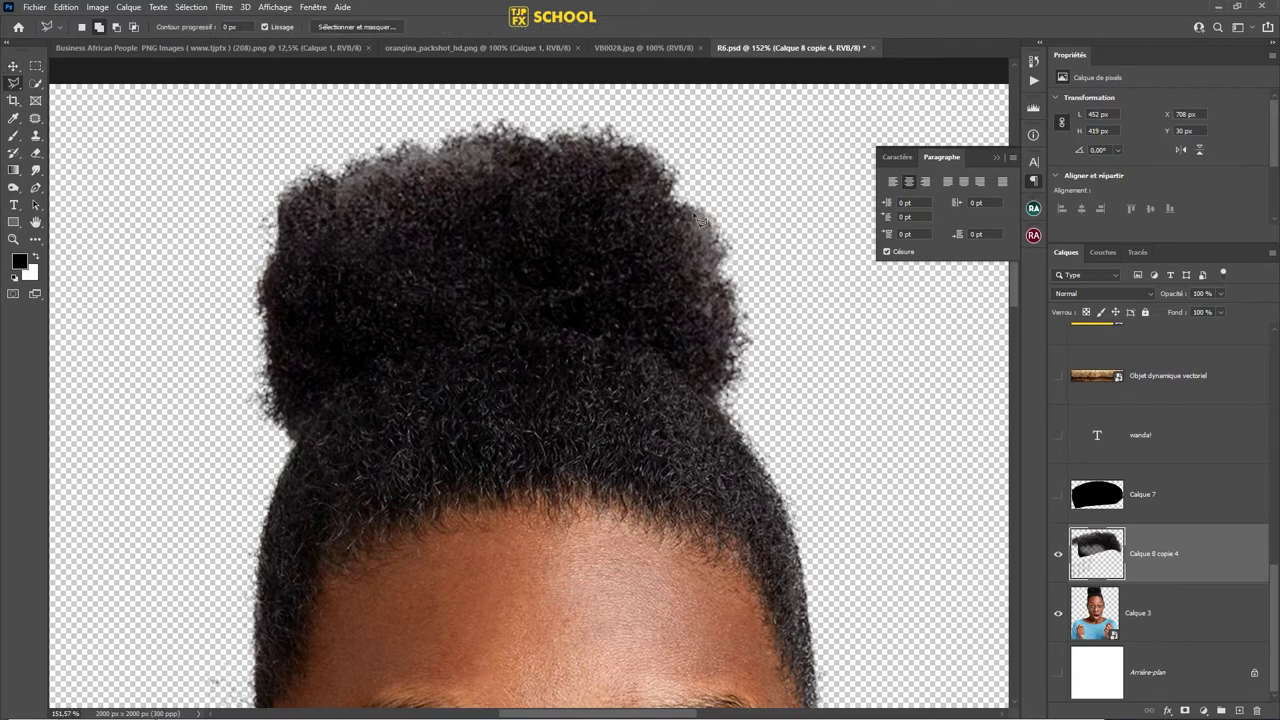
{"action": "left_click_drag", "start_coordinate": [735, 185], "coordinate": [770, 357]}
{"action": "key", "text": "ctrl+j"}
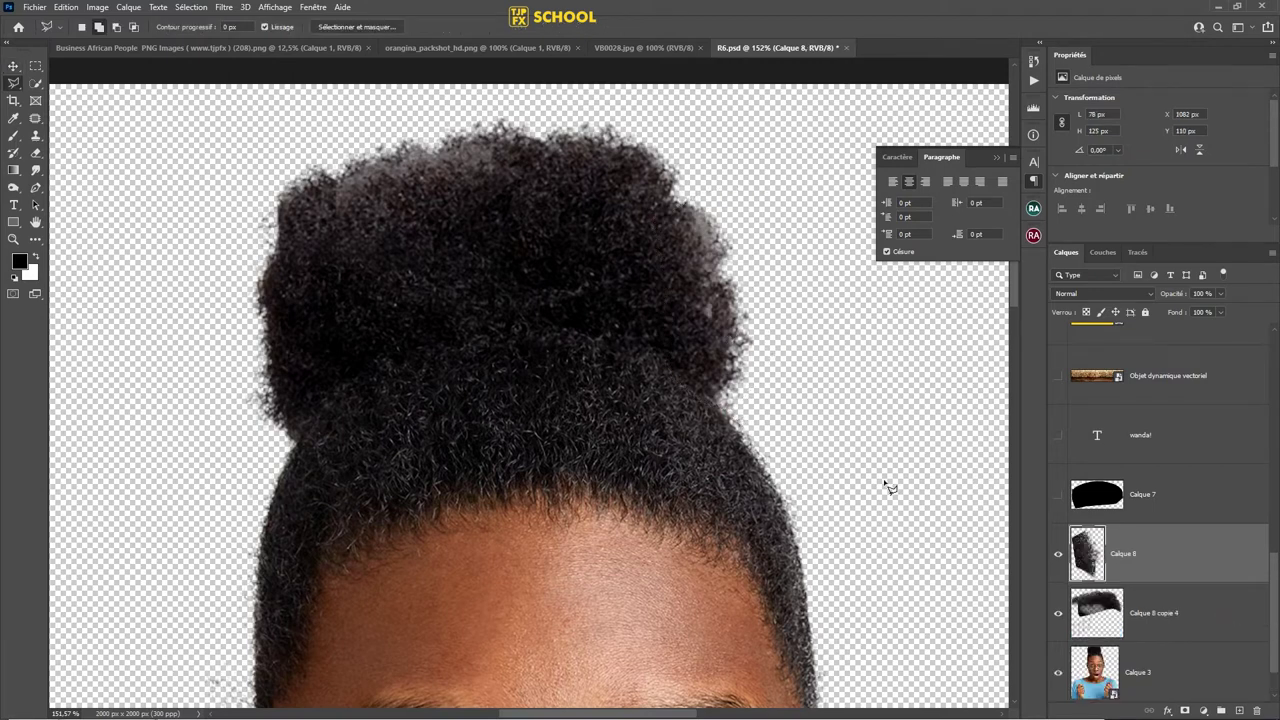
{"action": "key", "text": "v"}
{"action": "left_click_drag", "start_coordinate": [727, 376], "coordinate": [300, 370]}
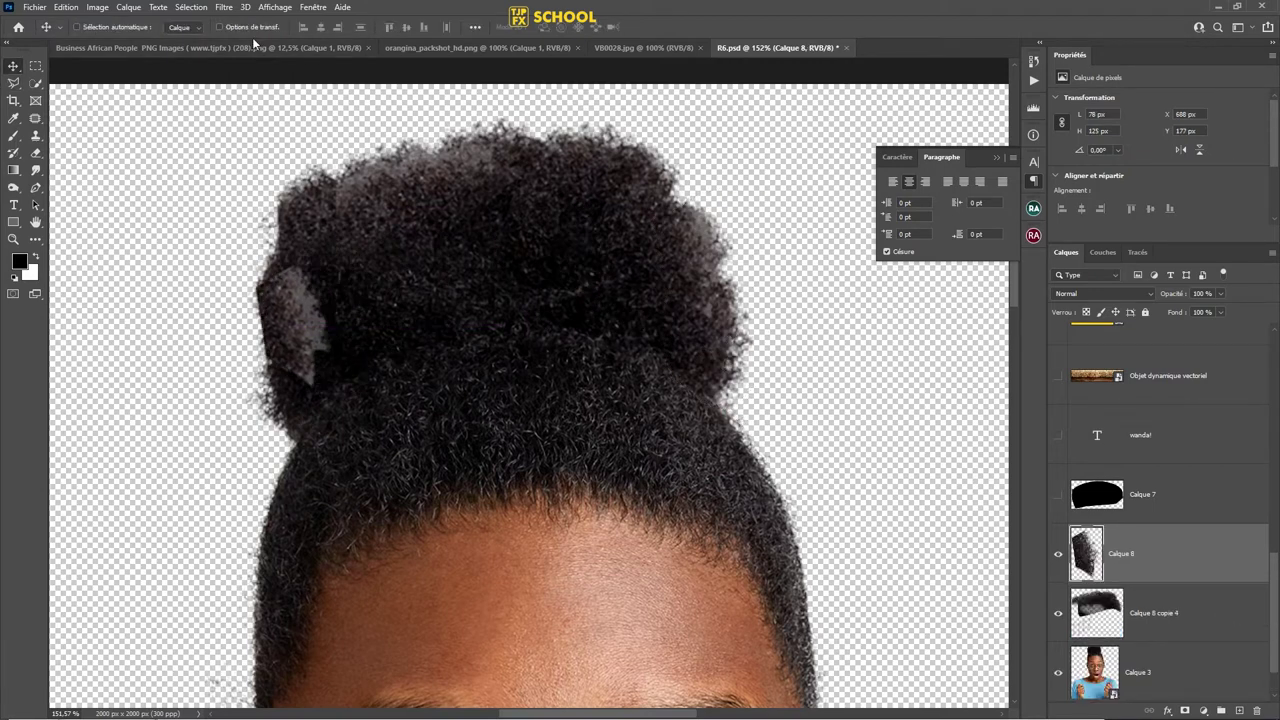
{"action": "left_click", "coordinate": [248, 28]}
- Flip the hair patch horizontally and raise it along the bun's left edge
{"action": "right_click", "coordinate": [322, 338]}
{"action": "right_click", "coordinate": [280, 322]}
{"action": "key", "text": "Escape"}
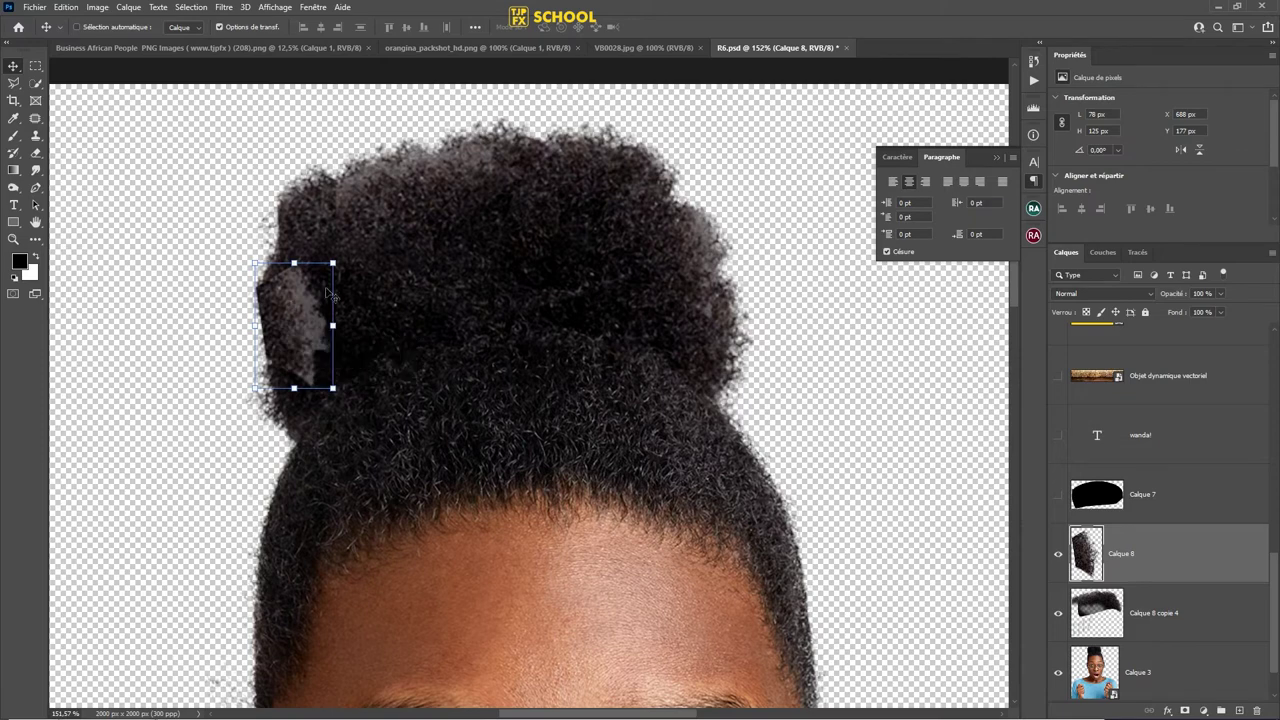
{"action": "key", "text": "ctrl+t"}
{"action": "right_click", "coordinate": [313, 303]}
{"action": "left_click", "coordinate": [365, 538]}
{"action": "left_click", "coordinate": [740, 27]}
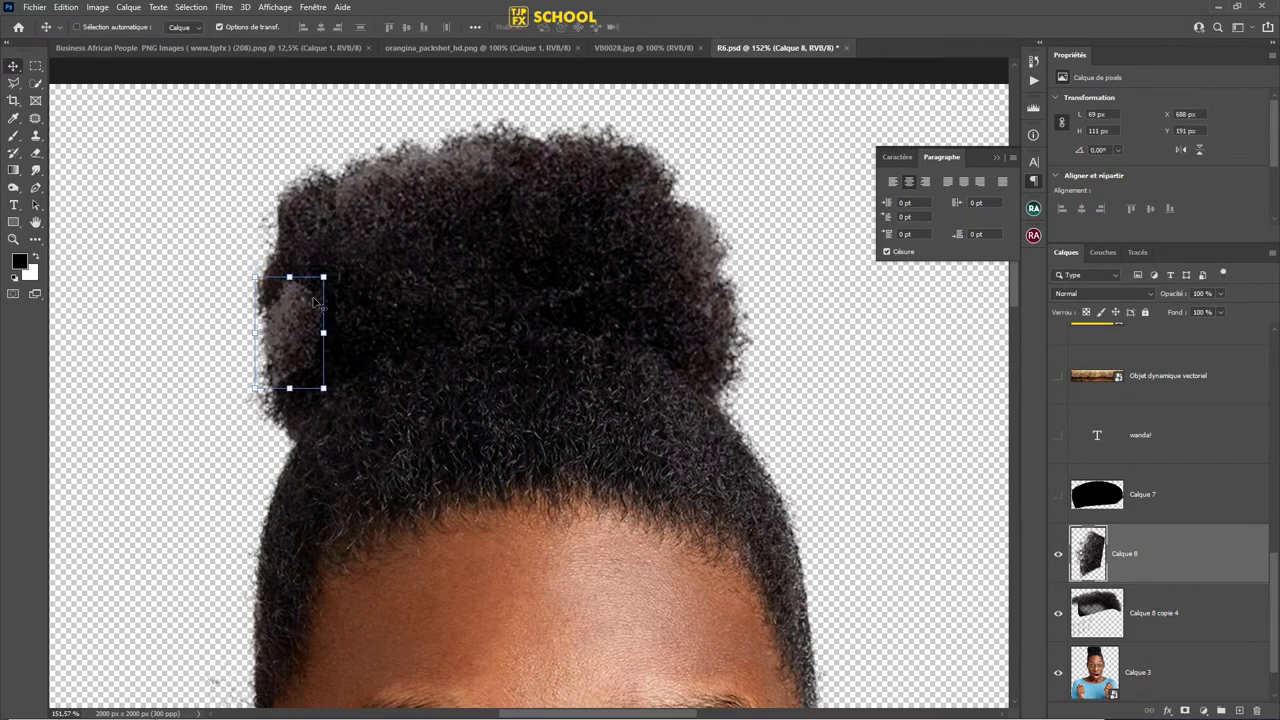
{"action": "left_click_drag", "start_coordinate": [300, 344], "coordinate": [293, 238]}
{"action": "scroll", "coordinate": [293, 238], "scroll_direction": "up", "scroll_amount": 5}
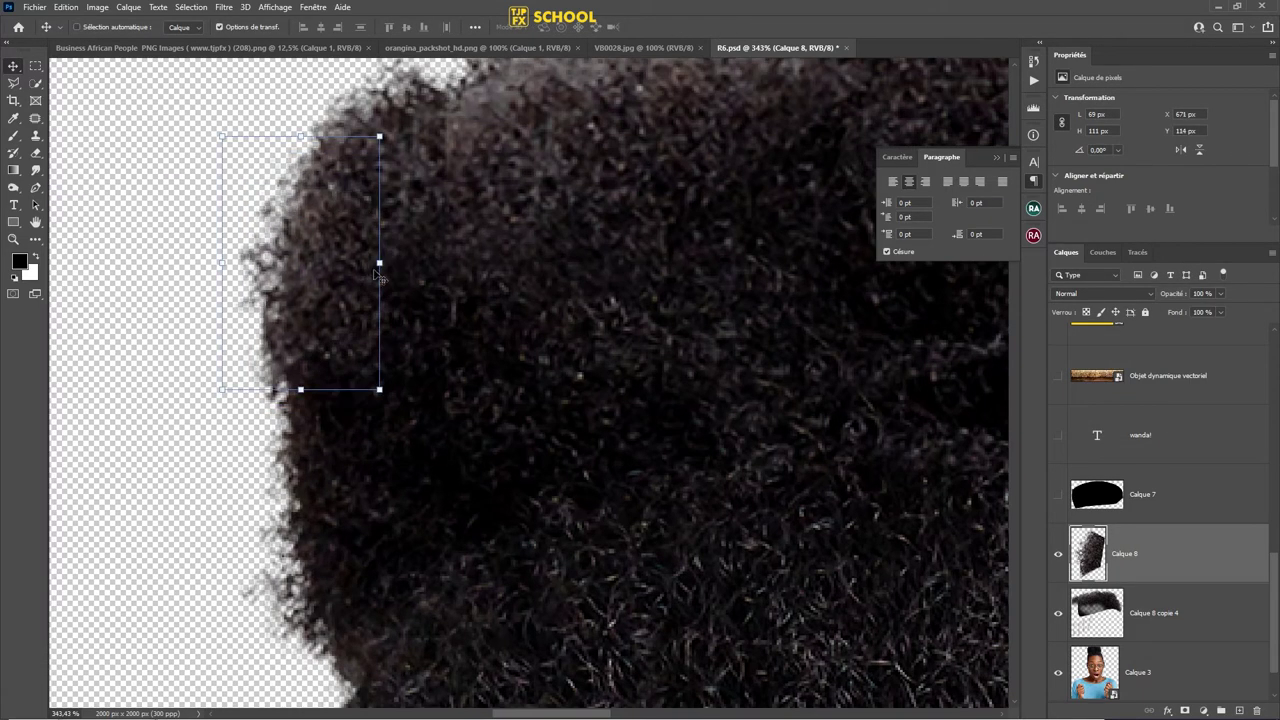
- Merge the new hair patch into Calque 8 with Ctrl+E and nudge it slightly down
{"action": "key", "text": "e"}
{"action": "scroll", "coordinate": [400, 357], "scroll_direction": "down", "scroll_amount": 5}
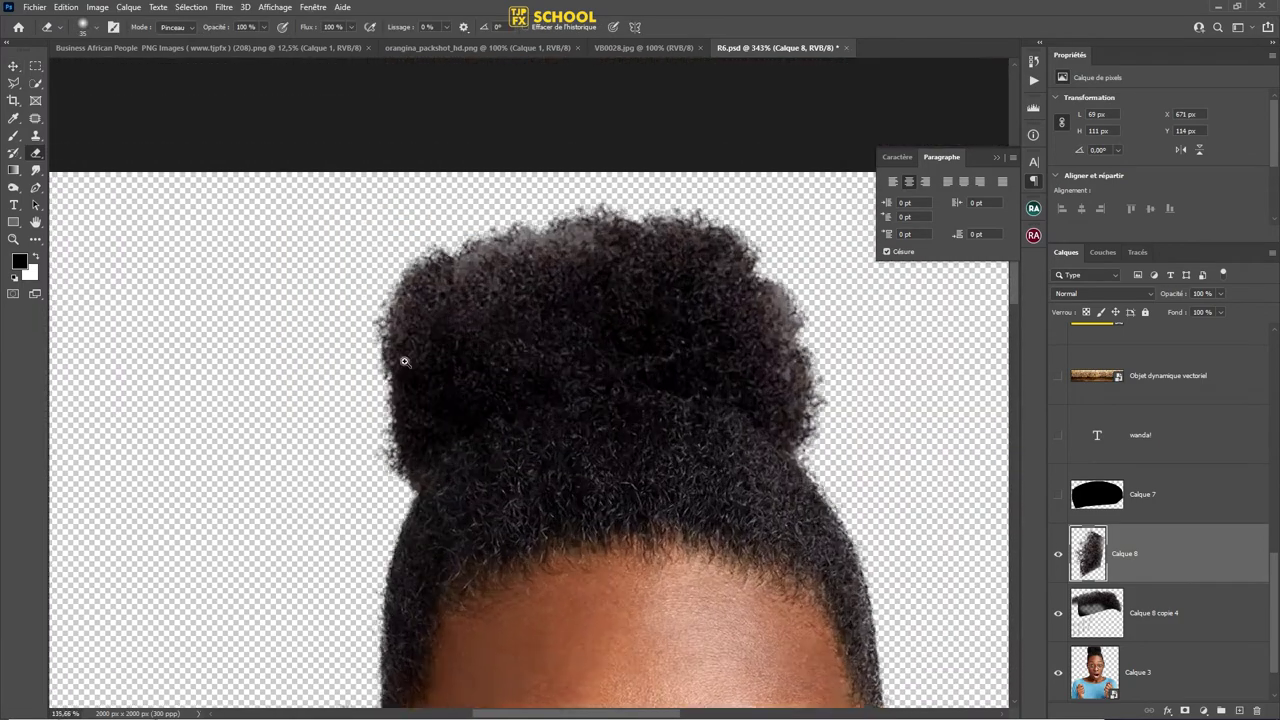
{"action": "left_click", "coordinate": [1200, 618], "text": "shift"}
{"action": "key", "text": "ctrl+e"}
{"action": "scroll", "coordinate": [586, 357], "scroll_direction": "down", "scroll_amount": 3}
{"action": "scroll", "coordinate": [559, 358], "scroll_direction": "down", "scroll_amount": 2}
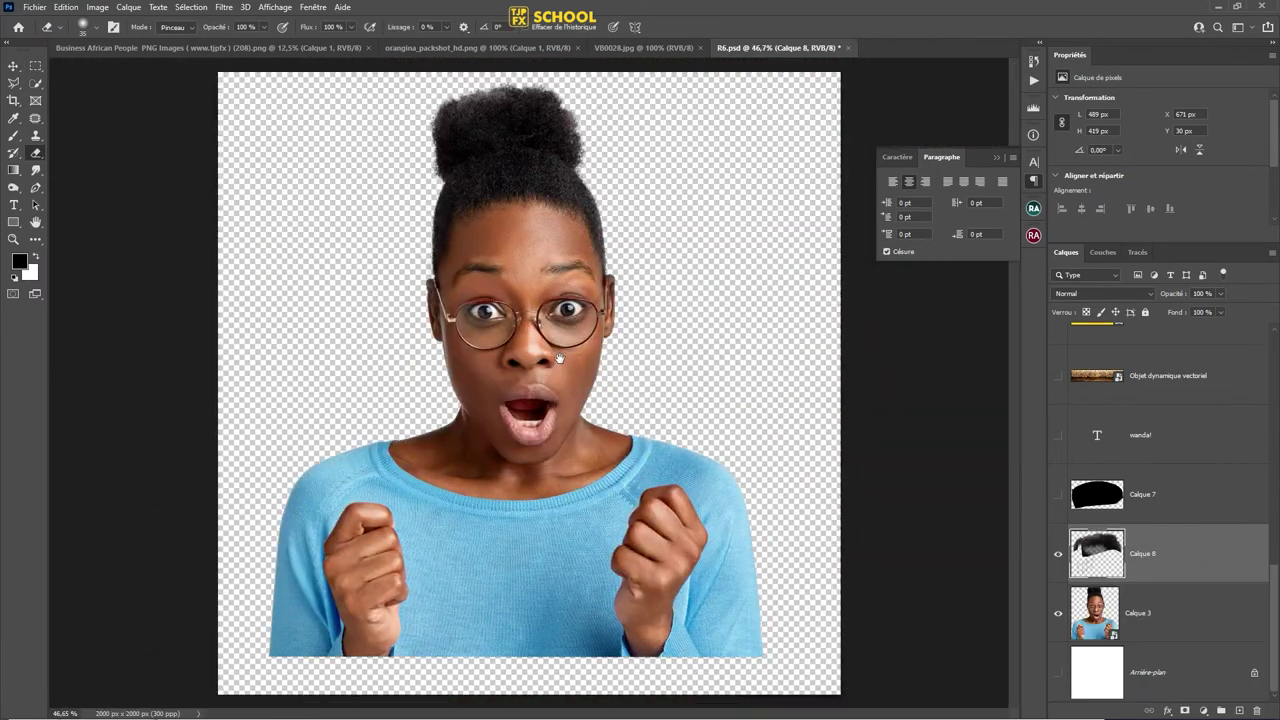
{"action": "scroll", "coordinate": [549, 185], "scroll_direction": "up", "scroll_amount": 3}
{"action": "scroll", "coordinate": [508, 134], "scroll_direction": "up", "scroll_amount": 1}
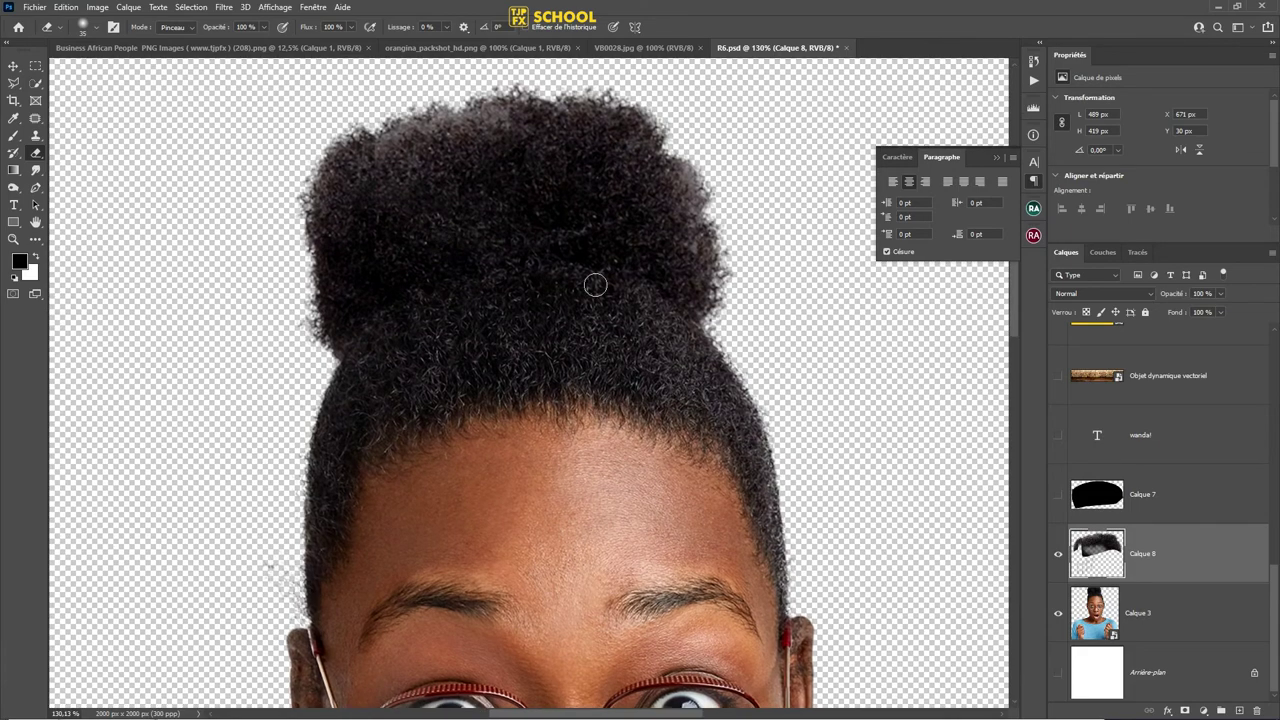
{"action": "key", "text": "v"}
{"action": "mouse_move", "coordinate": [533, 198]}
{"action": "left_mouse_down"}
{"action": "mouse_move", "coordinate": [535, 221]}
{"action": "mouse_move", "coordinate": [537, 206]}
{"action": "left_mouse_up"}
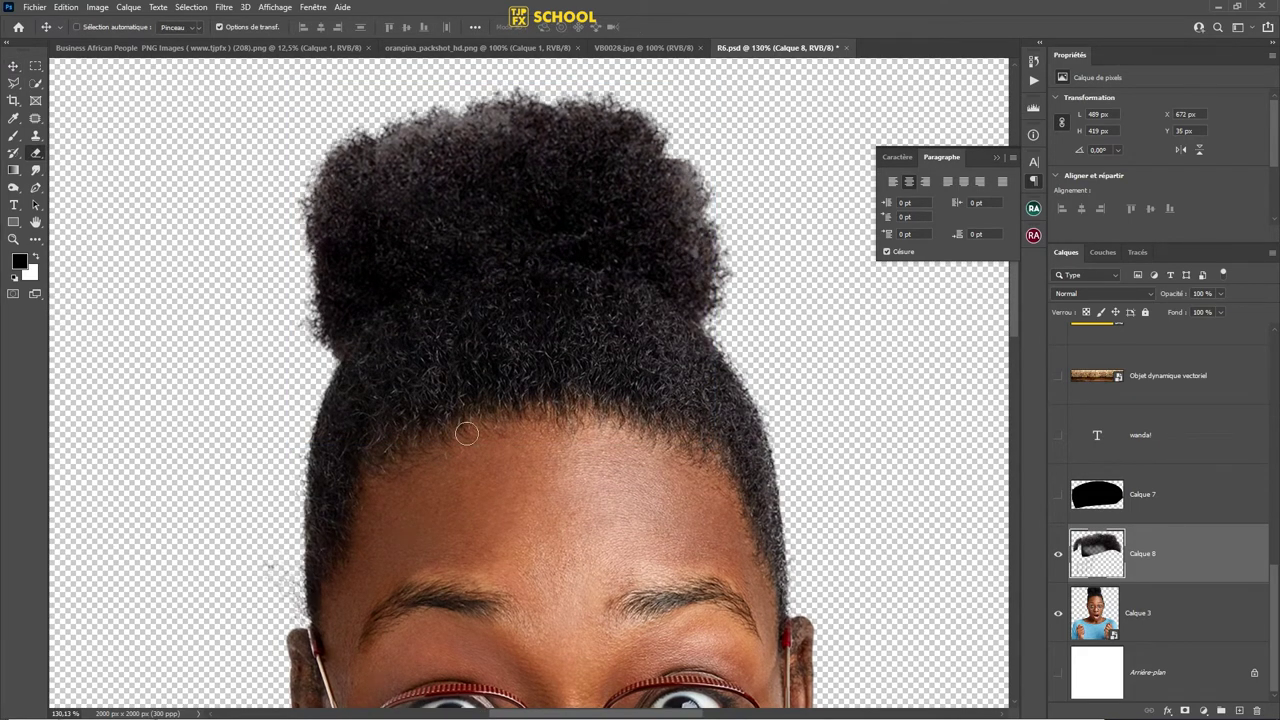
- Solo the hair layer, erase the grey smudges below it, show the photo again, and save
{"action": "key", "text": "e"}
{"action": "left_click", "coordinate": [1058, 556], "text": "alt"}
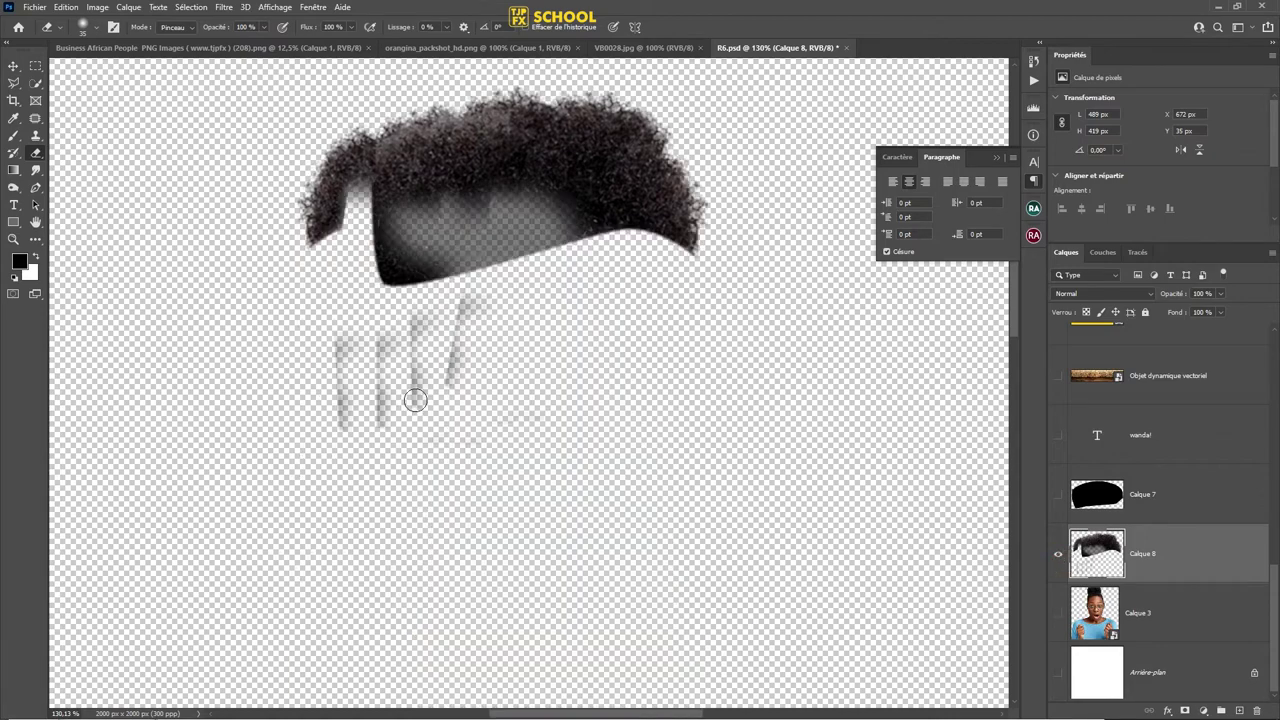
{"action": "mouse_move", "coordinate": [439, 388]}
{"action": "left_mouse_down"}
{"action": "mouse_move", "coordinate": [414, 337]}
{"action": "mouse_move", "coordinate": [394, 420]}
{"action": "mouse_move", "coordinate": [340, 351]}
{"action": "mouse_move", "coordinate": [356, 401]}
{"action": "left_mouse_up"}
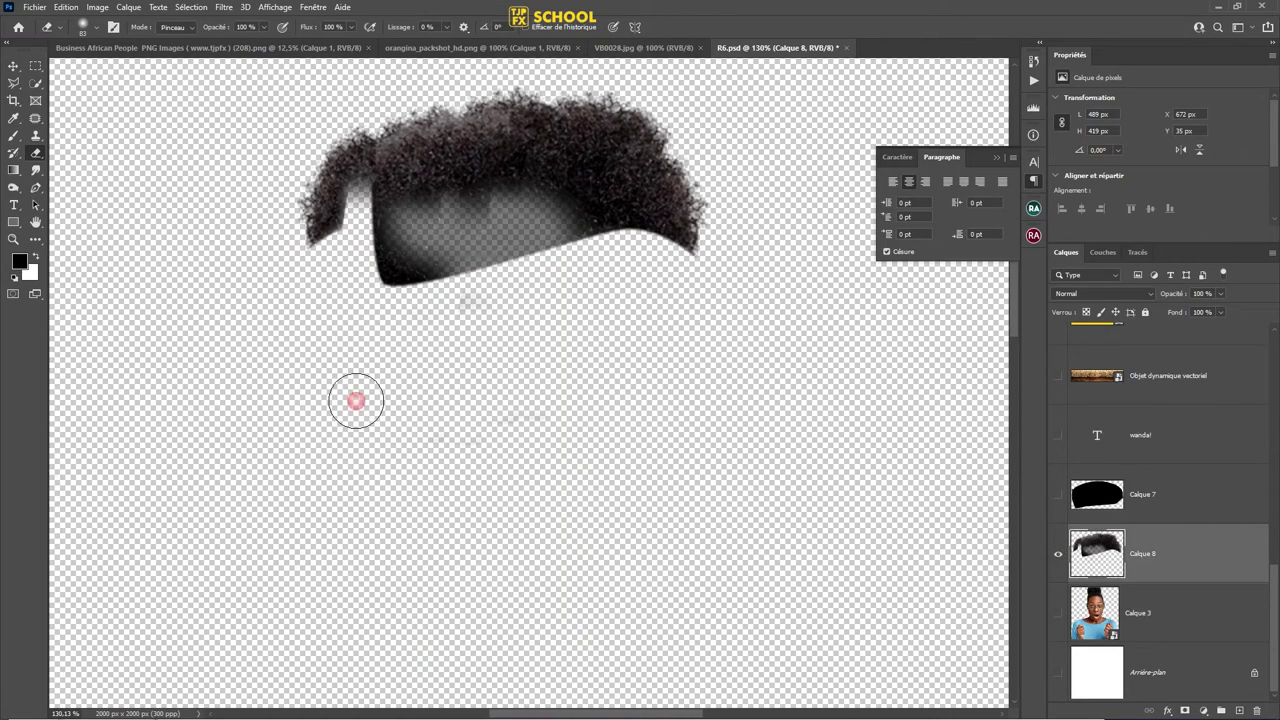
{"action": "left_click", "coordinate": [314, 503]}
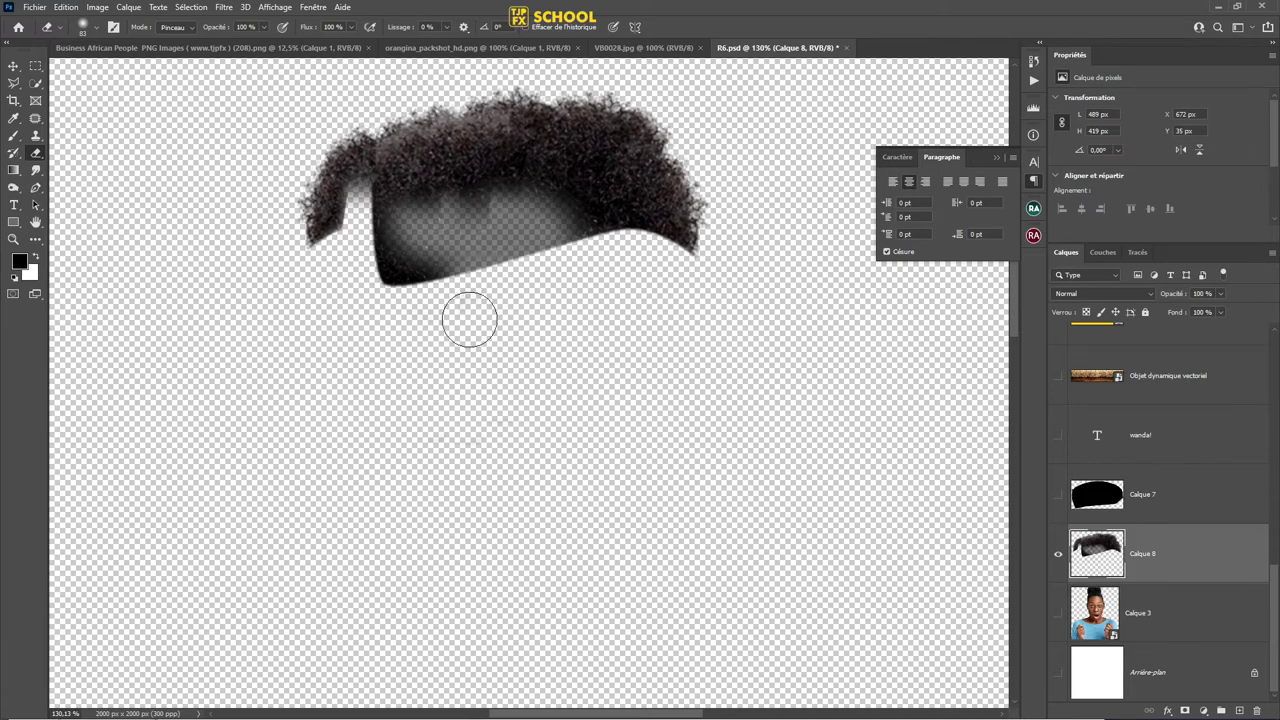
{"action": "left_click_drag", "start_coordinate": [471, 314], "coordinate": [462, 322]}
{"action": "left_click", "coordinate": [1058, 612]}
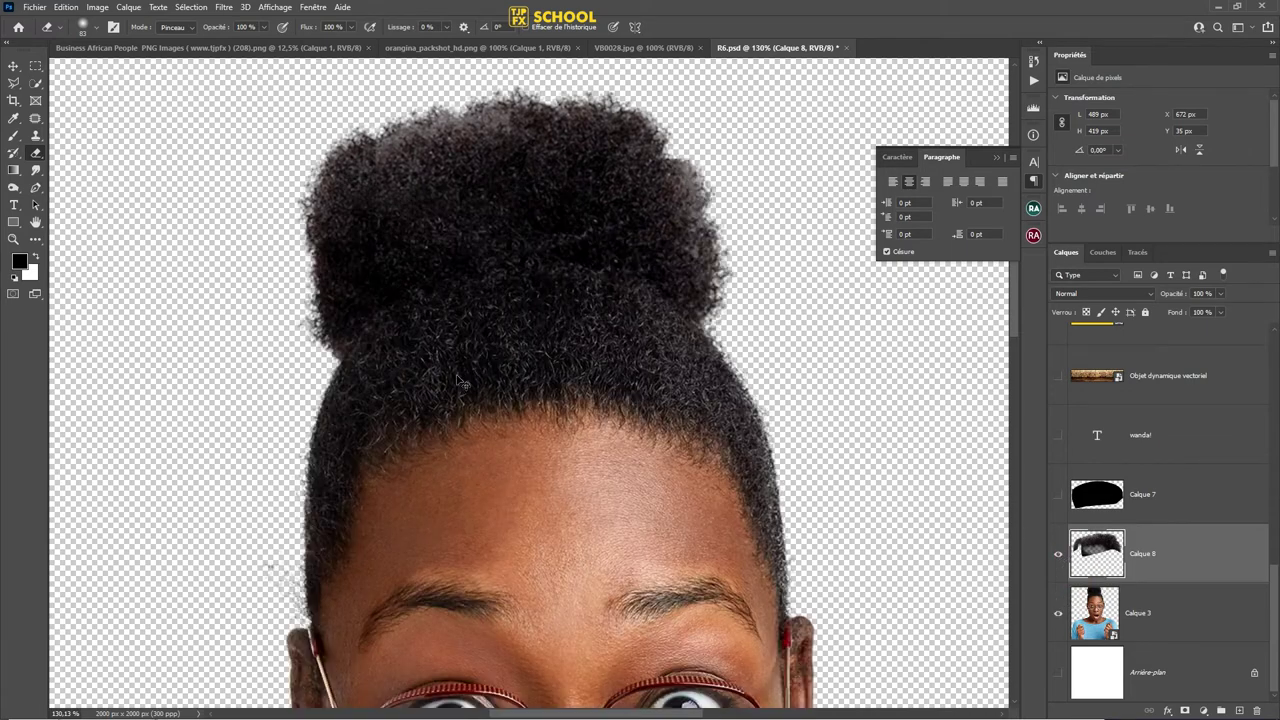
{"action": "key", "text": "ctrl+s"}
{"action": "key", "text": "ctrl+0"}
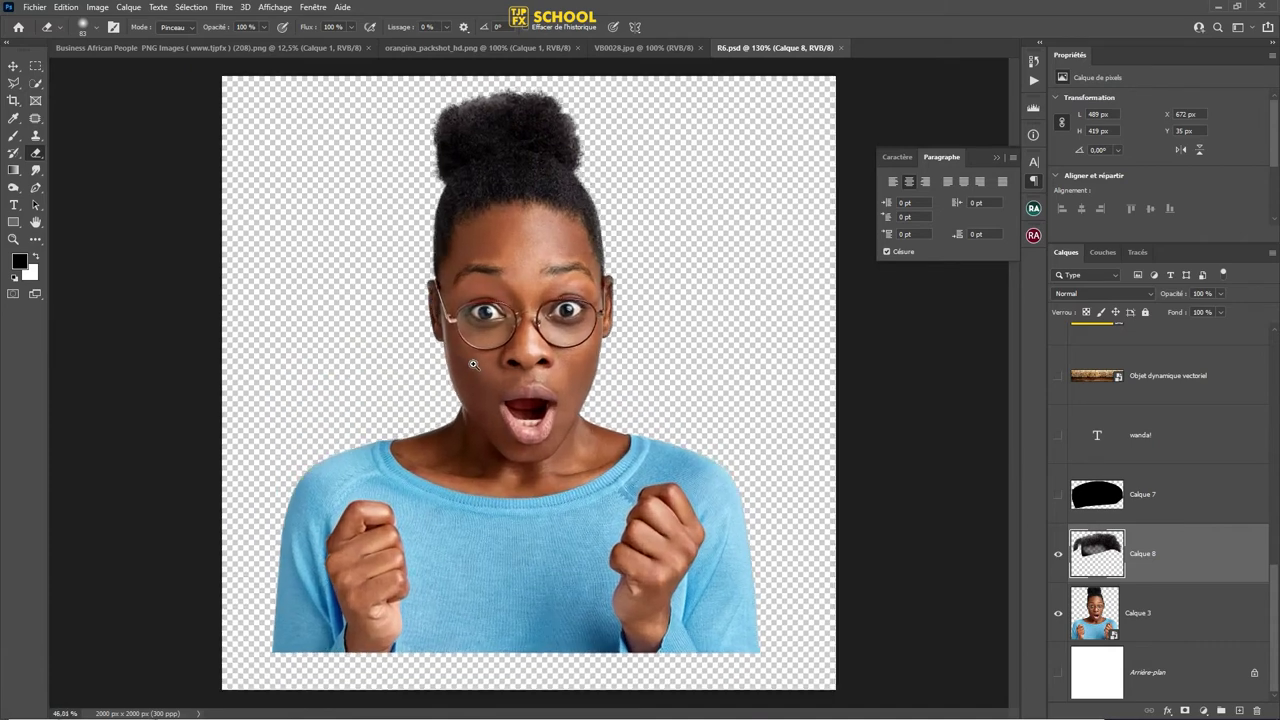
- Group Calque 8 and photo layer Calque 3 into Groupe 1
{"action": "scroll", "coordinate": [473, 364], "scroll_direction": "up", "scroll_amount": 2}
{"action": "left_click", "coordinate": [1249, 610], "text": "ctrl"}
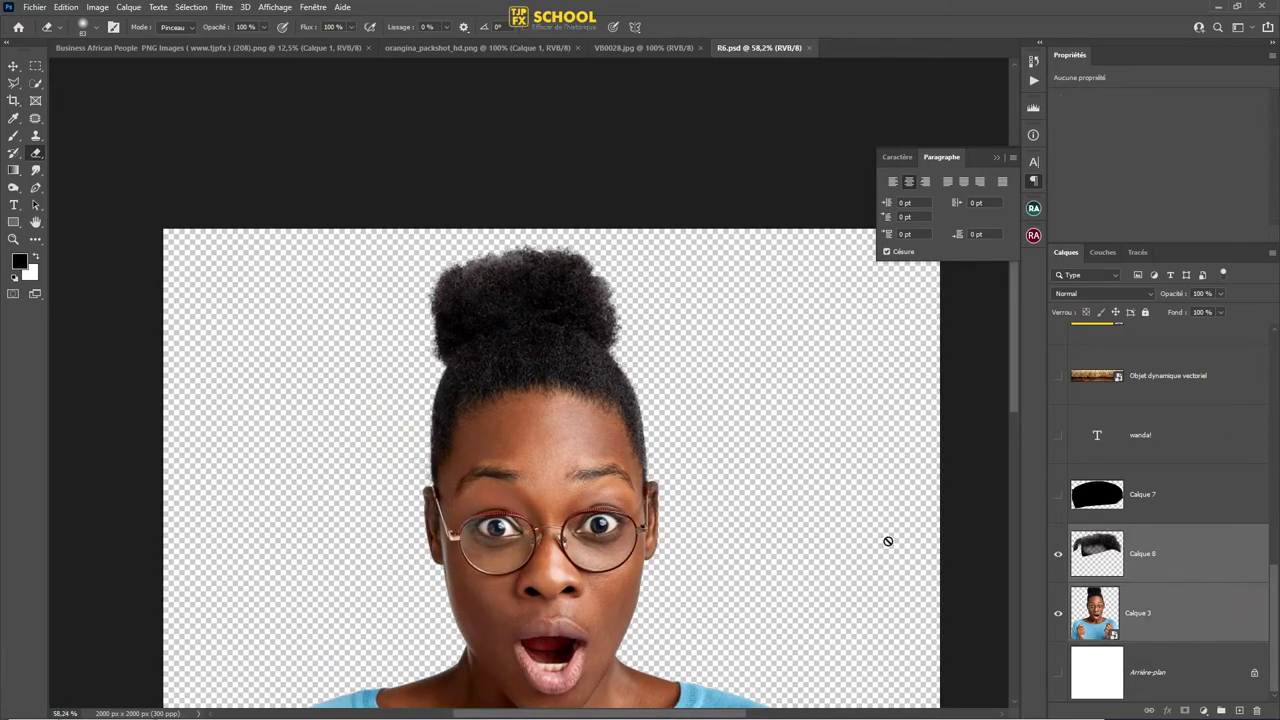
{"action": "key", "text": "ctrl+g"}
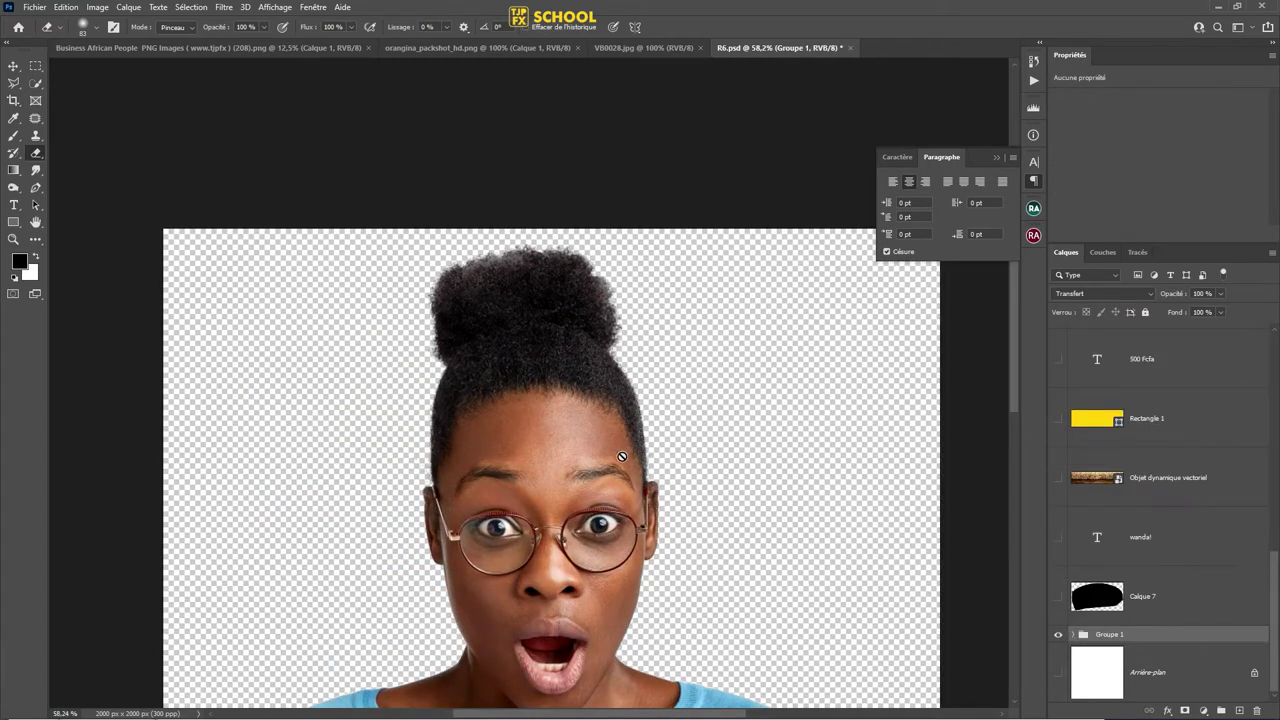
{"action": "key", "text": "ctrl+z"}
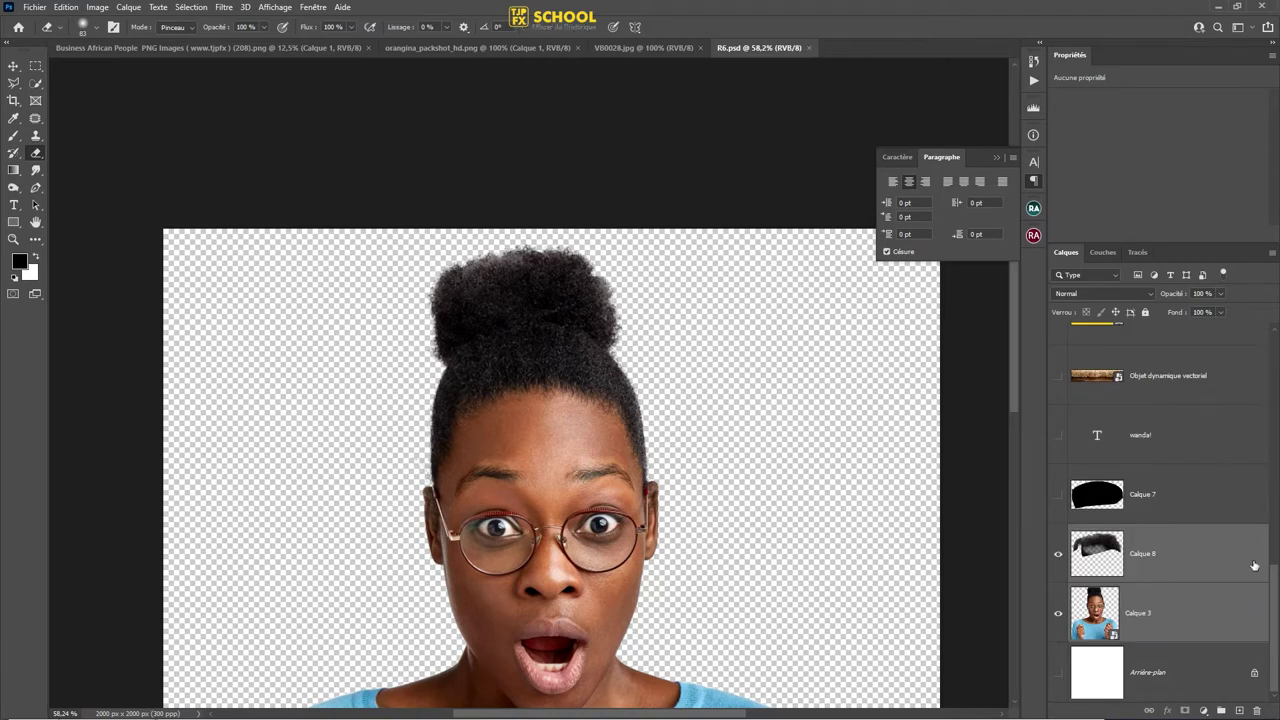
{"action": "key", "text": "ctrl+g"}
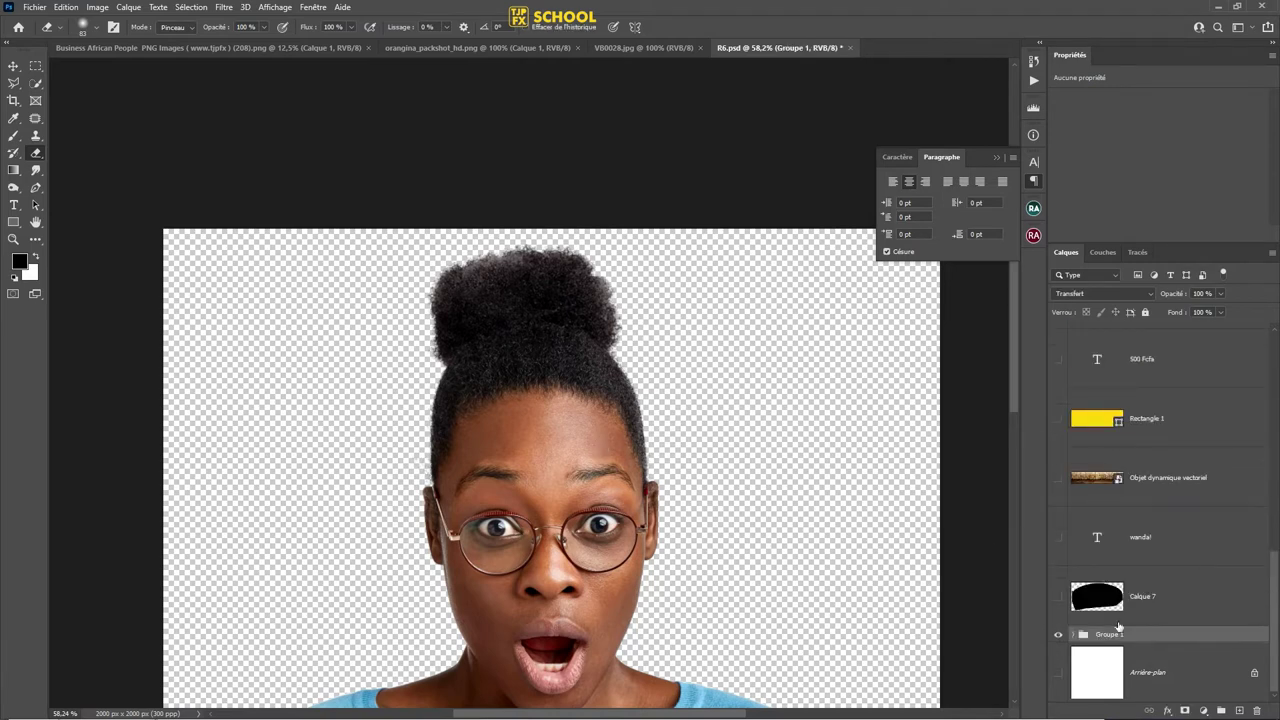
- Show the white Arrière-plan, delete Calque 7, and make the wanda! title visible
{"action": "left_click", "coordinate": [1058, 675]}
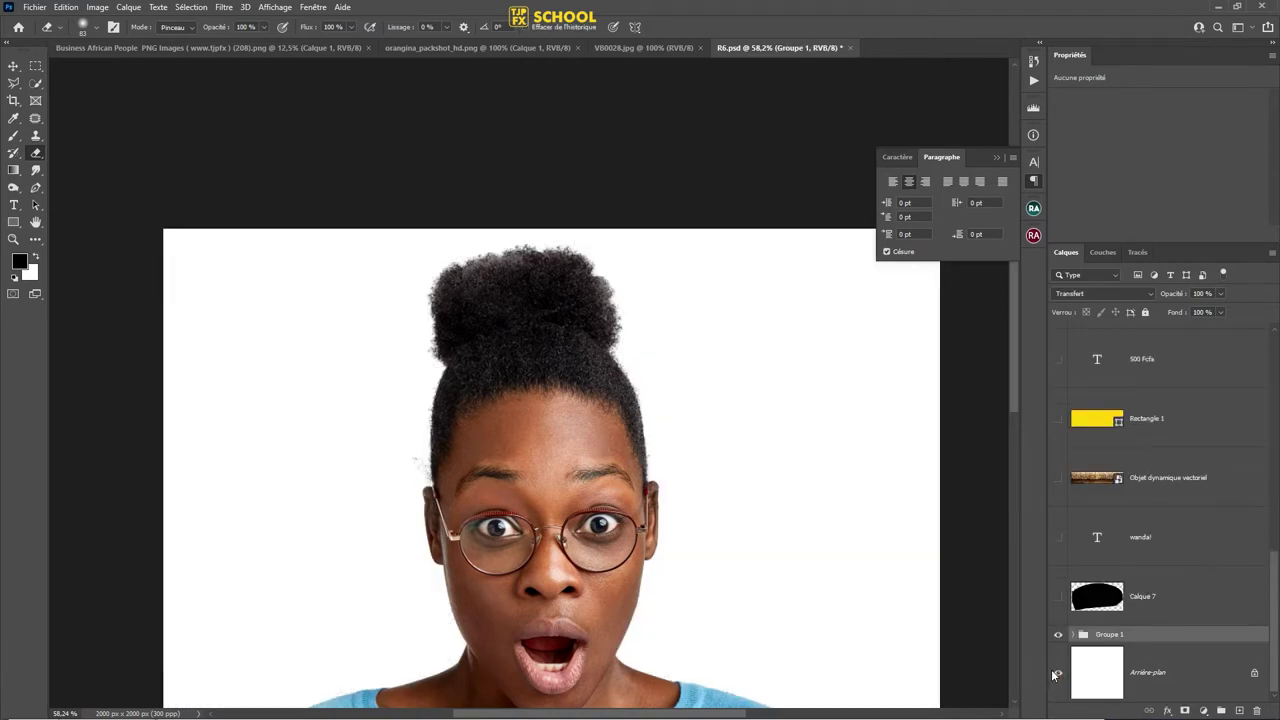
{"action": "left_click", "coordinate": [1146, 600]}
{"action": "left_click", "coordinate": [1256, 710]}
{"action": "key", "text": "Return"}
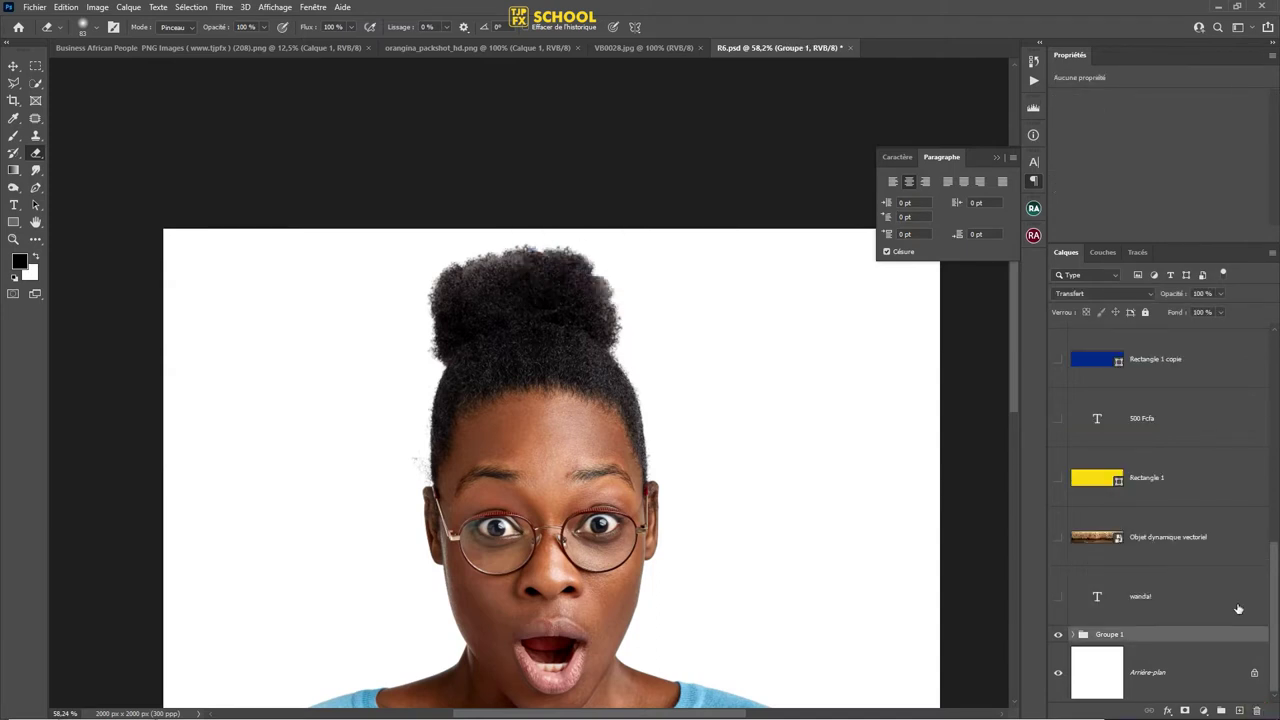
{"action": "left_click", "coordinate": [1058, 596]}
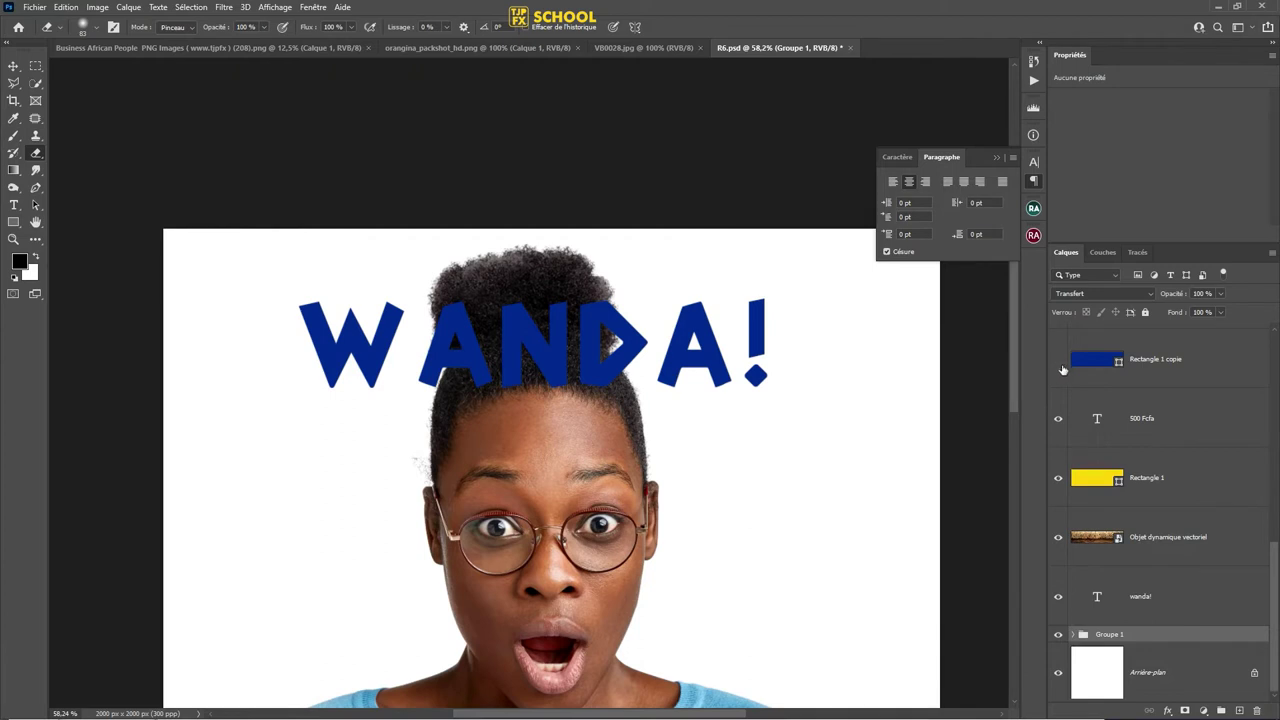
- Turn on Calque 1 and Calque 2 to show both Orangina bottles
{"action": "scroll", "coordinate": [1055, 360], "scroll_direction": "up", "scroll_amount": 3}
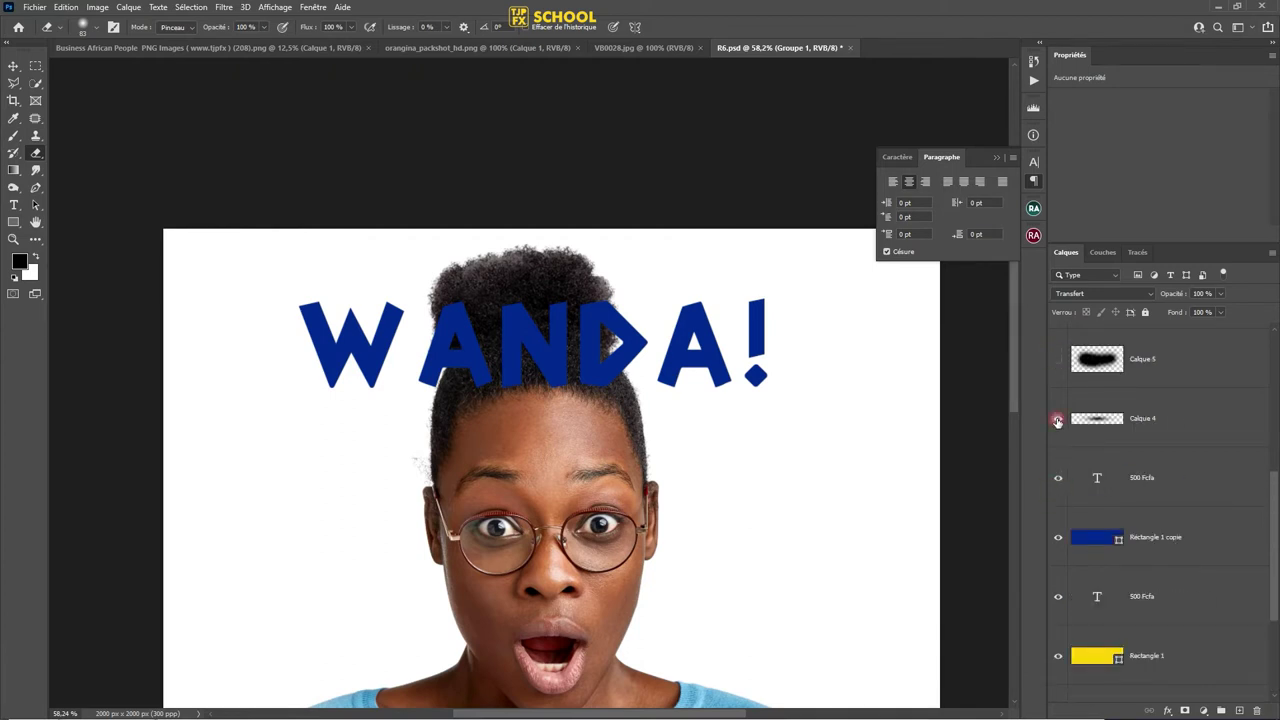
{"action": "scroll", "coordinate": [1057, 421], "scroll_direction": "up", "scroll_amount": 2}
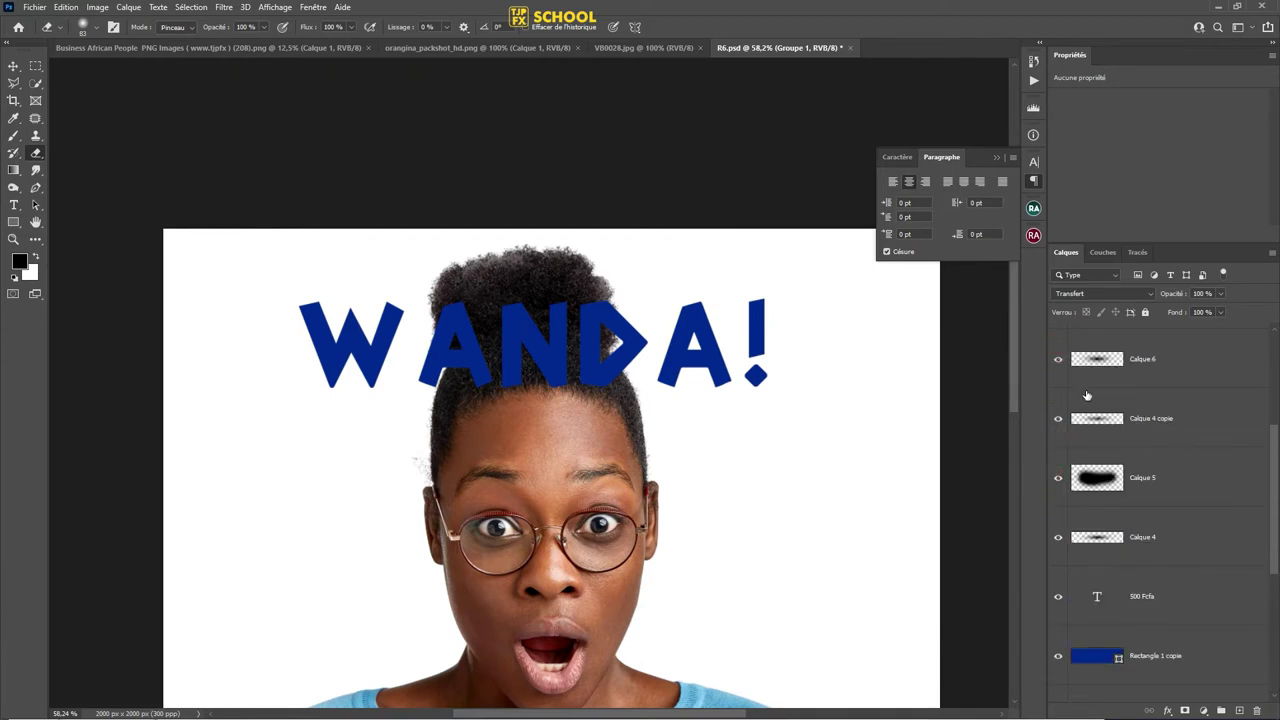
{"action": "scroll", "coordinate": [1087, 396], "scroll_direction": "up", "scroll_amount": 3}
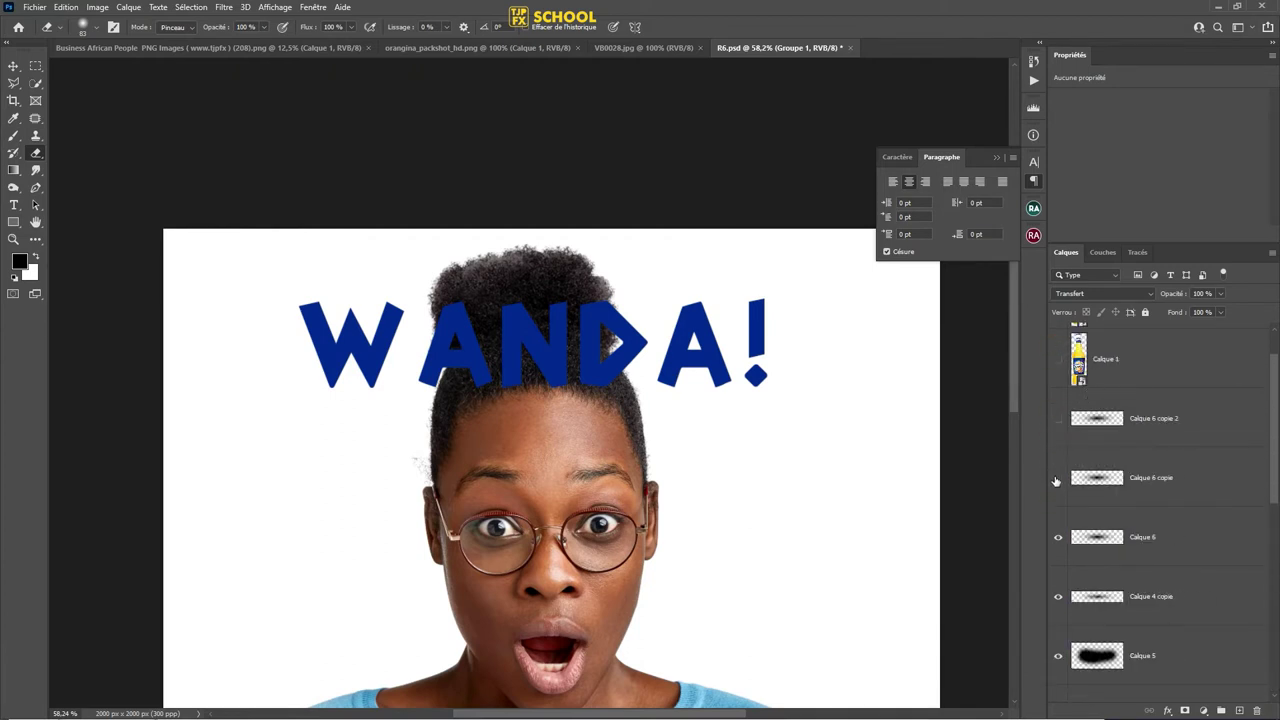
{"action": "left_click", "coordinate": [1058, 366]}
{"action": "scroll", "coordinate": [1066, 385], "scroll_direction": "up", "scroll_amount": 1}
{"action": "left_click", "coordinate": [1057, 352]}
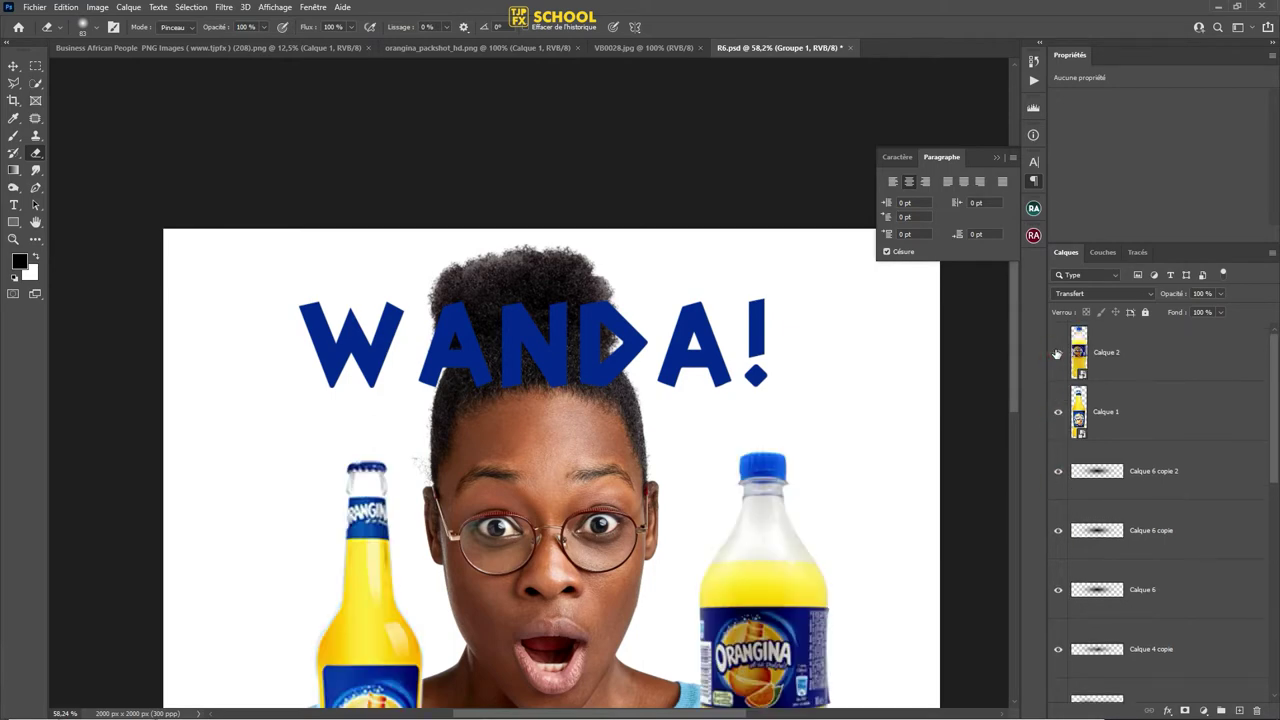
{"action": "scroll", "coordinate": [707, 430], "scroll_direction": "down", "scroll_amount": 2}
- Select the wanda! text layer by right-clicking the title with the Move tool
{"action": "key", "text": "v"}
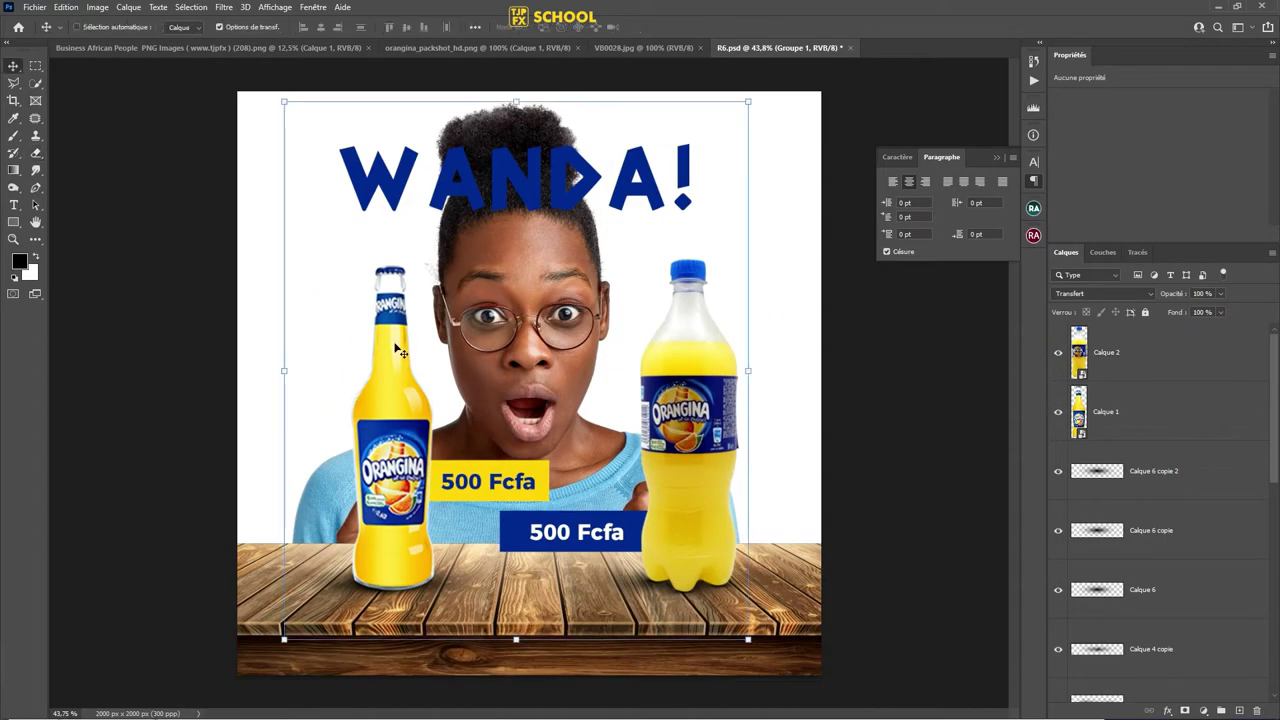
{"action": "right_click", "coordinate": [636, 173]}
{"action": "left_click", "coordinate": [648, 175]}
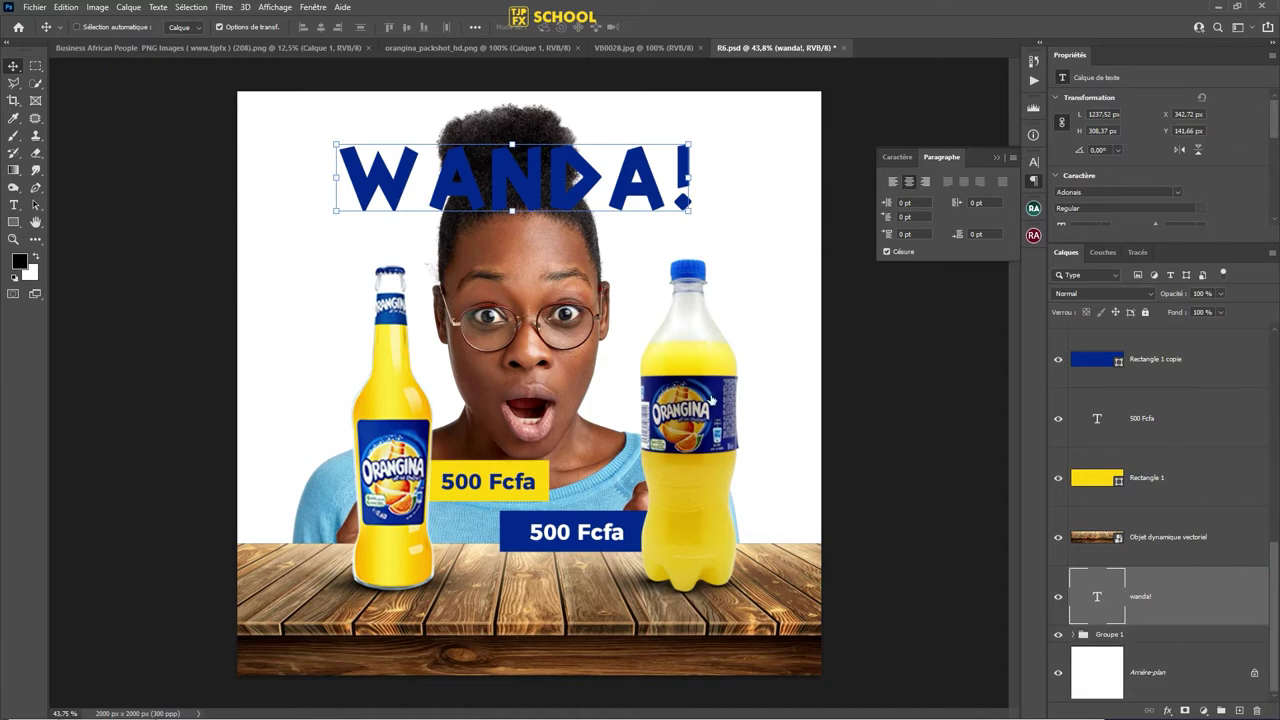
- Apply a Contour to WANDA! with Couleur fill, 13 px, Extérieur, white, and 100% opacity
{"action": "left_click", "coordinate": [748, 508]}
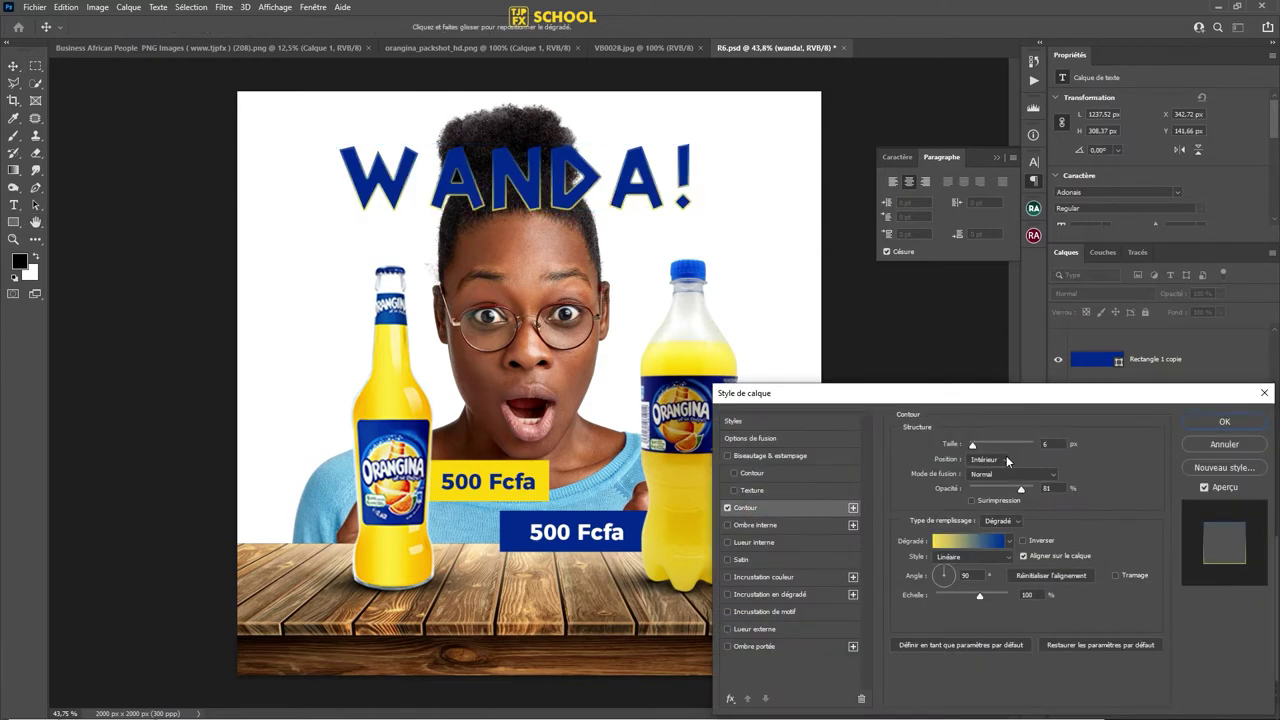
{"action": "left_click", "coordinate": [1000, 521]}
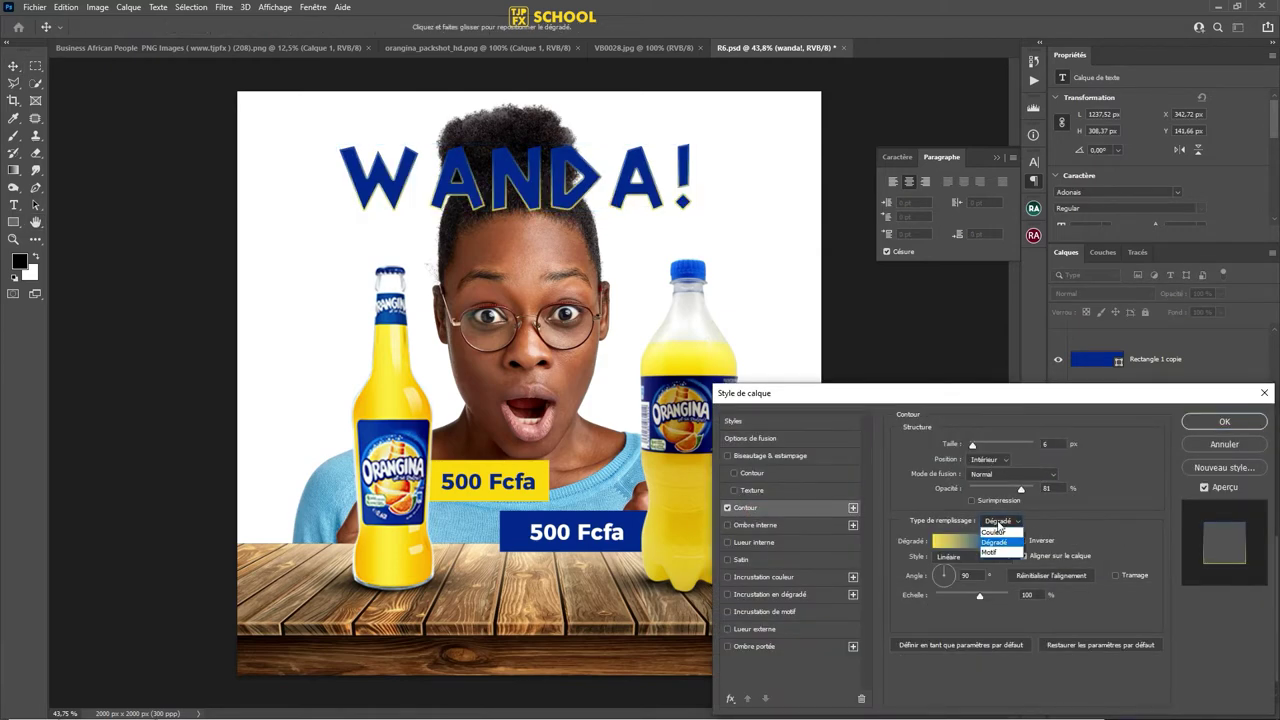
{"action": "left_click", "coordinate": [1000, 532]}
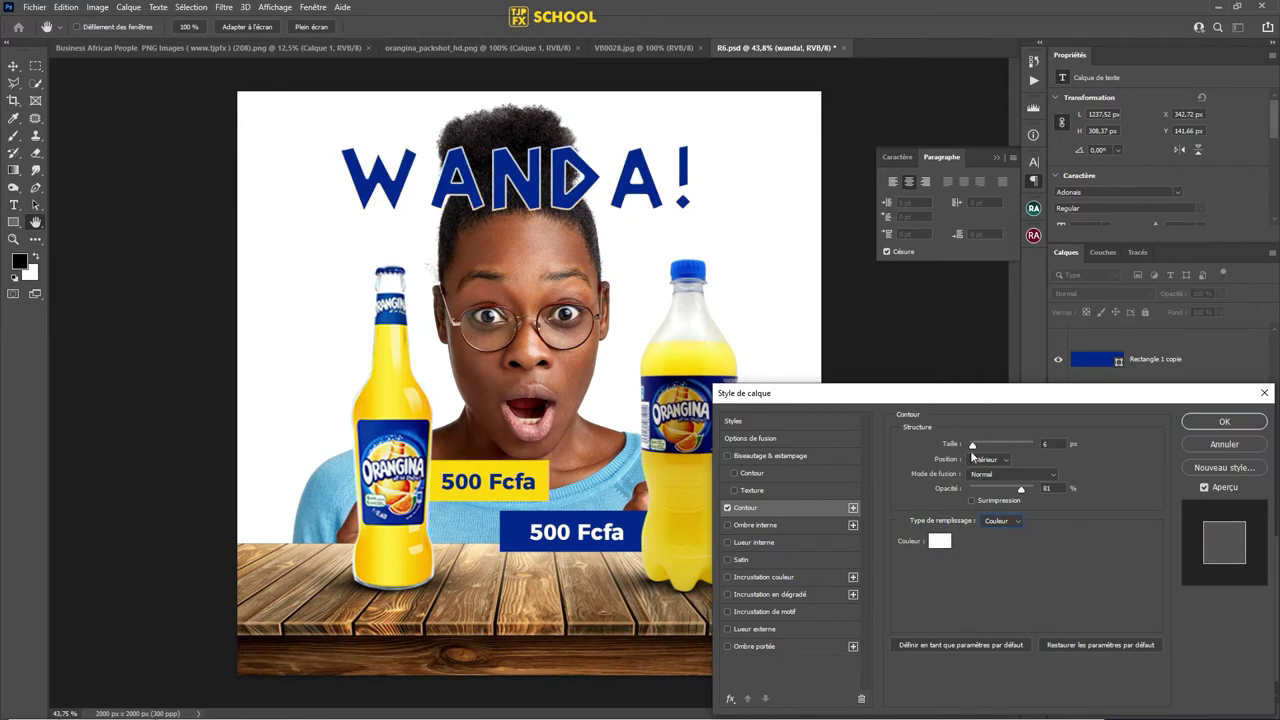
{"action": "left_click_drag", "start_coordinate": [975, 450], "coordinate": [978, 450]}
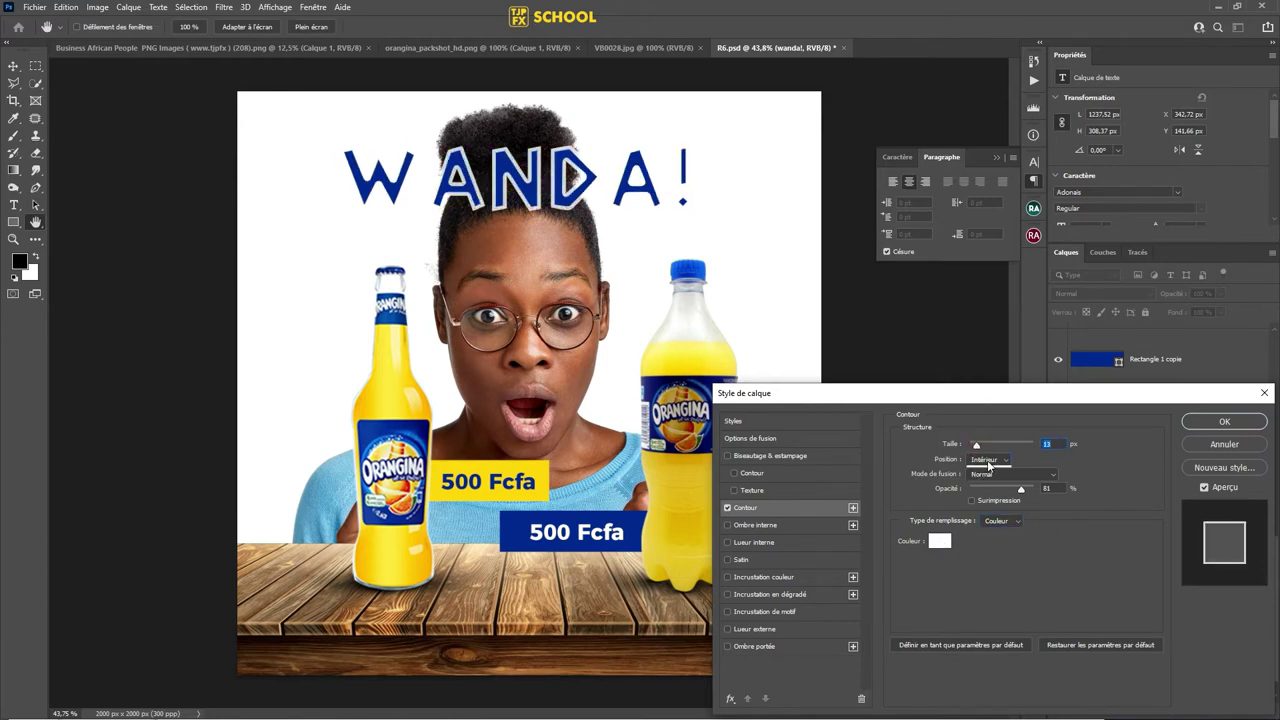
{"action": "left_click", "coordinate": [988, 461]}
{"action": "left_click", "coordinate": [972, 472]}
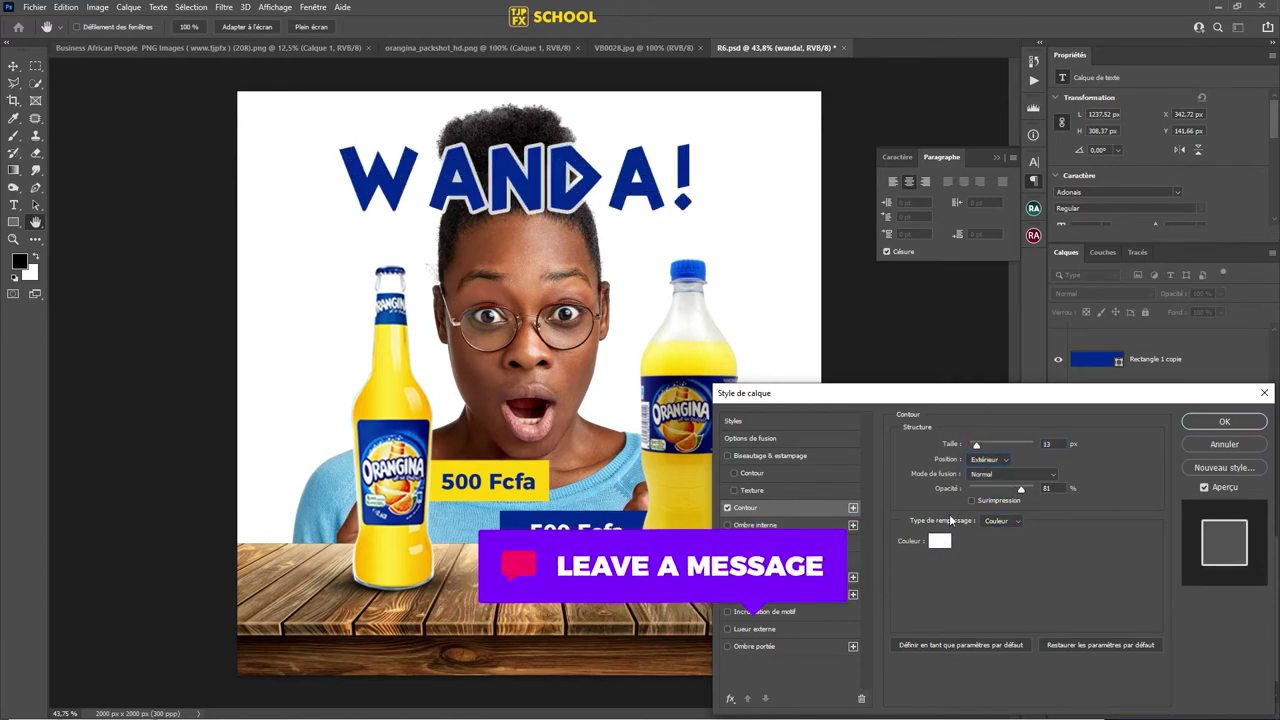
{"action": "left_click", "coordinate": [940, 541]}
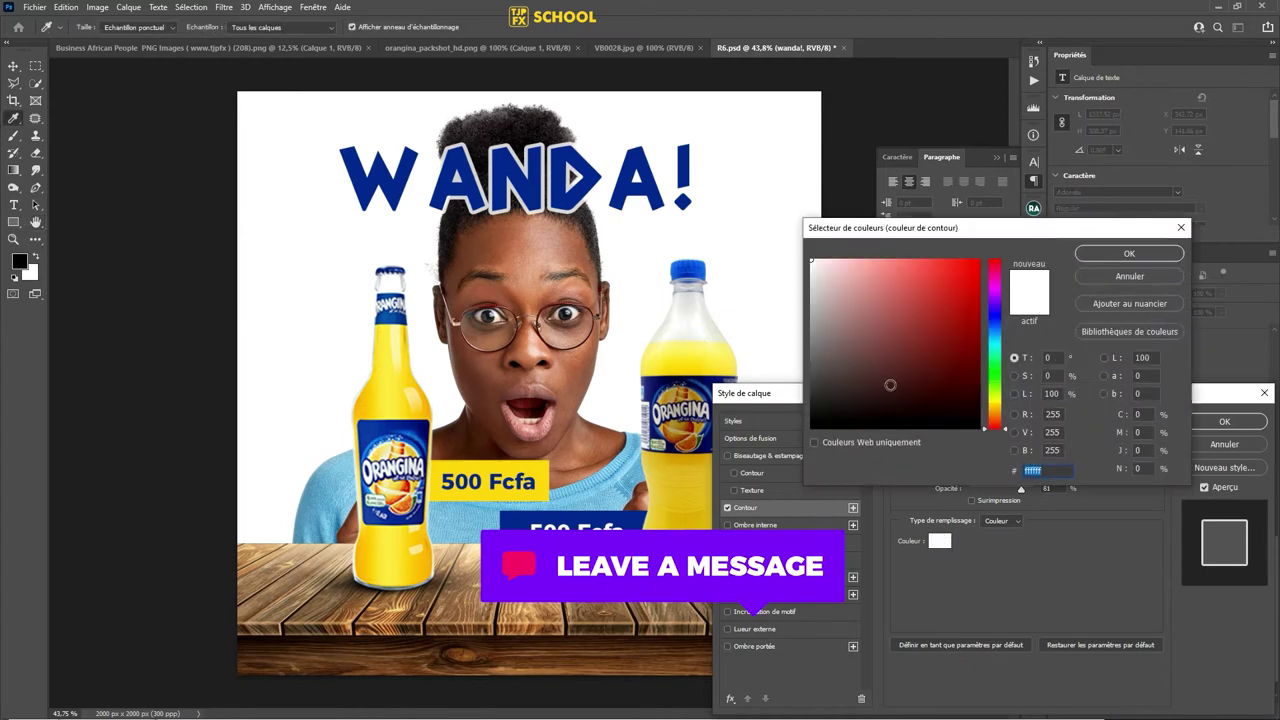
{"action": "left_click", "coordinate": [1093, 258]}
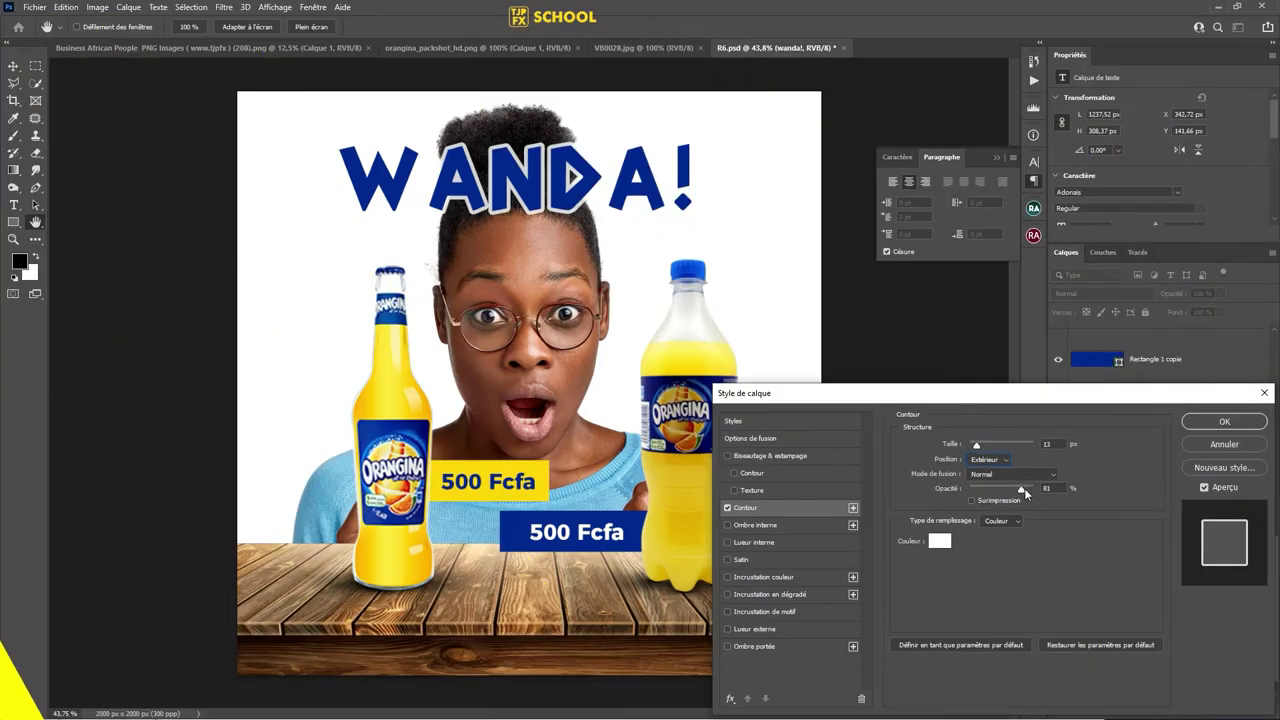
{"action": "left_click_drag", "start_coordinate": [1024, 488], "coordinate": [1053, 491]}
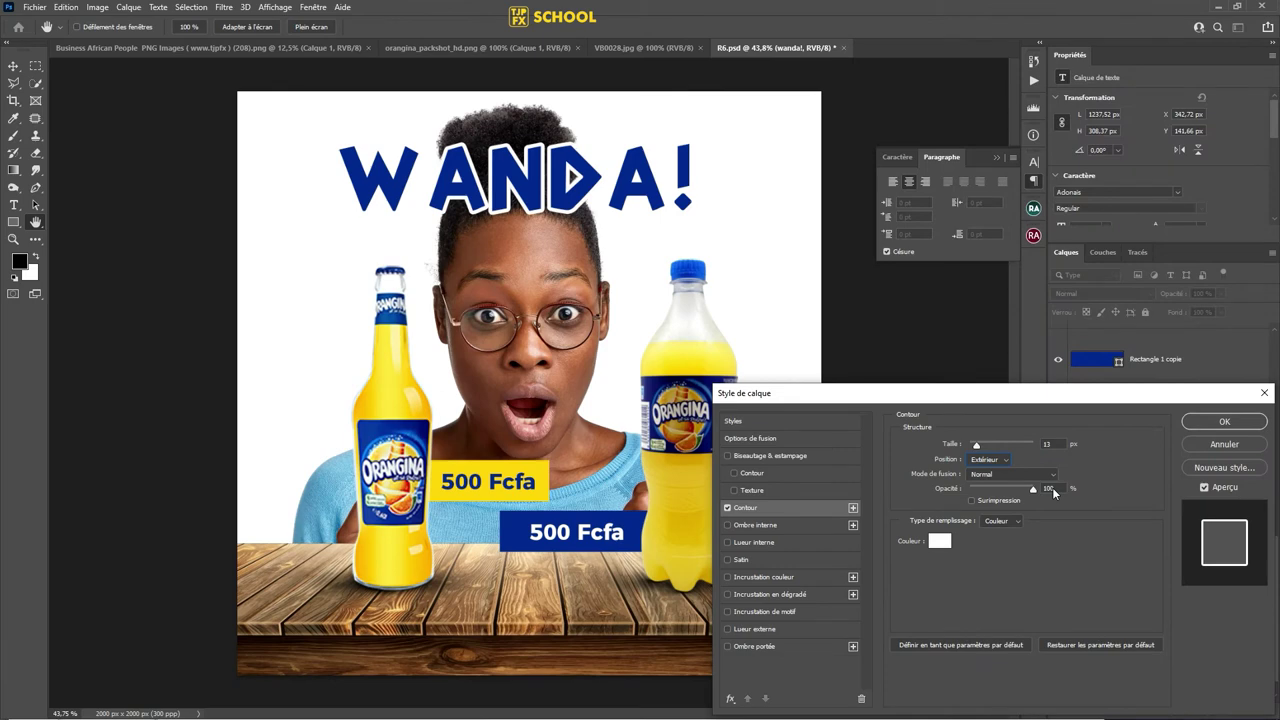
{"action": "key", "text": "Return"}
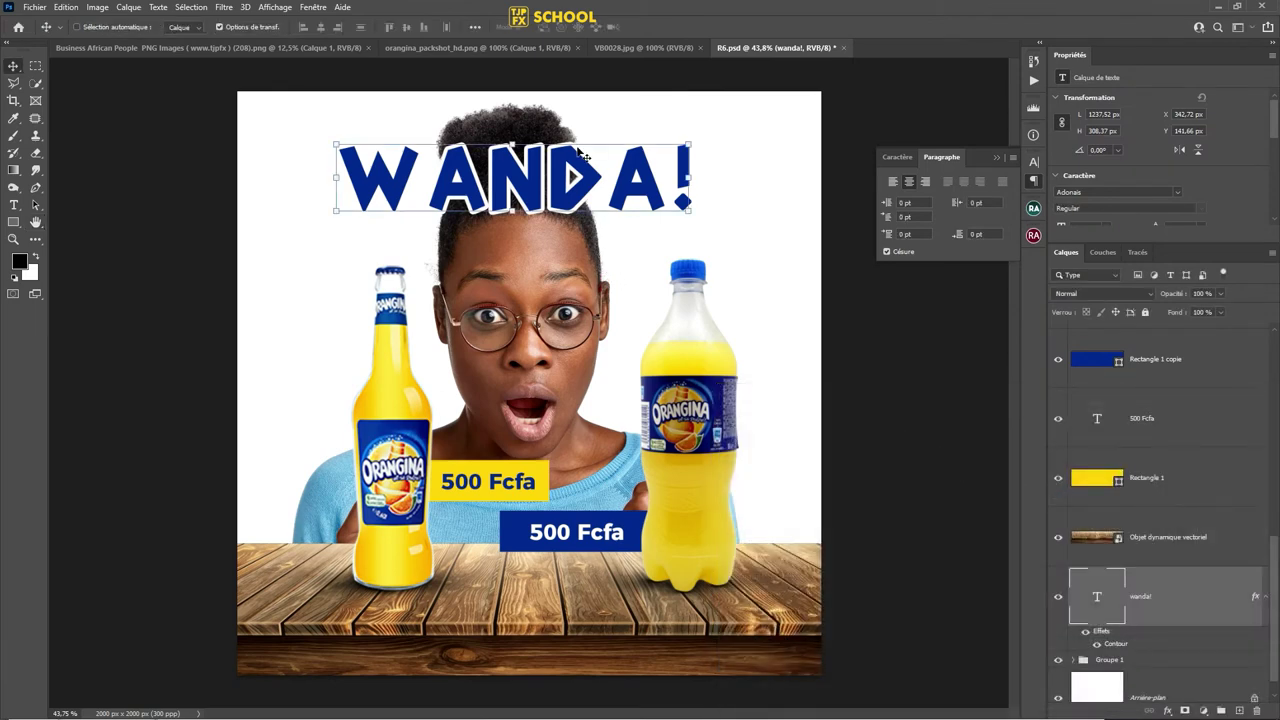
- Move the WANDA! title up slightly and enlarge it to about 121%
{"action": "left_click_drag", "start_coordinate": [575, 172], "coordinate": [575, 160]}
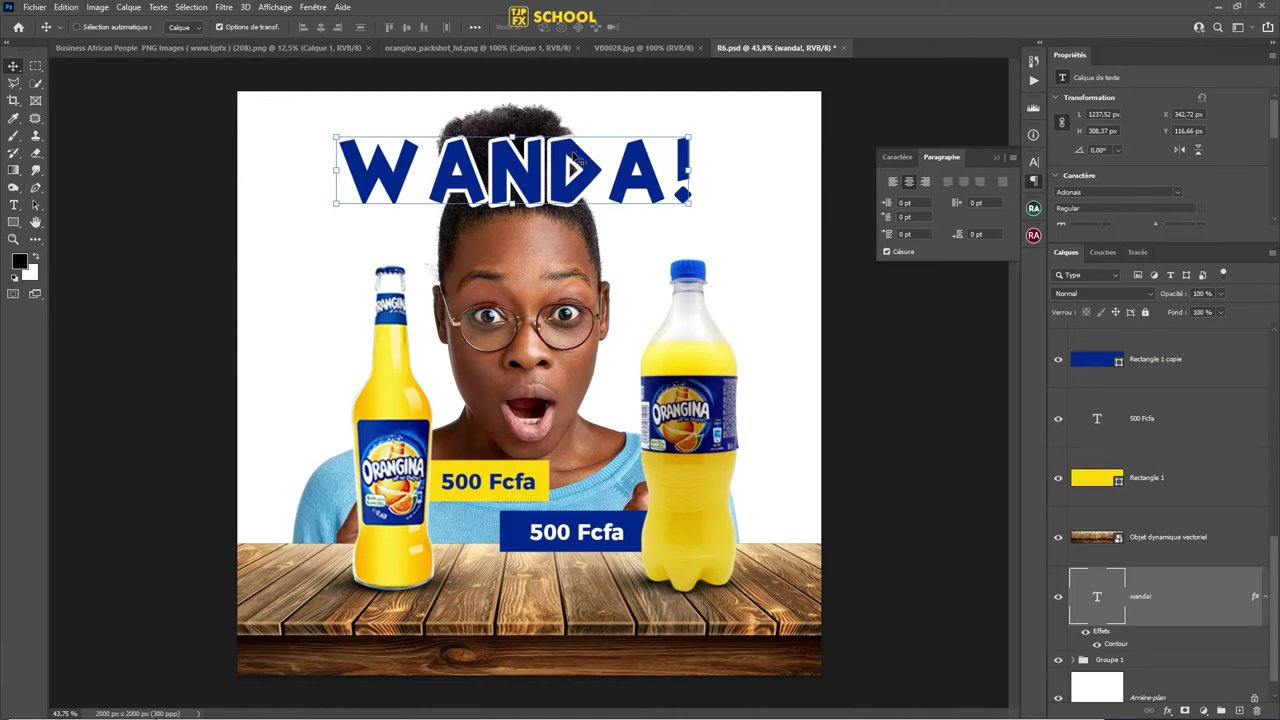
{"action": "key", "text": "ctrl+t"}
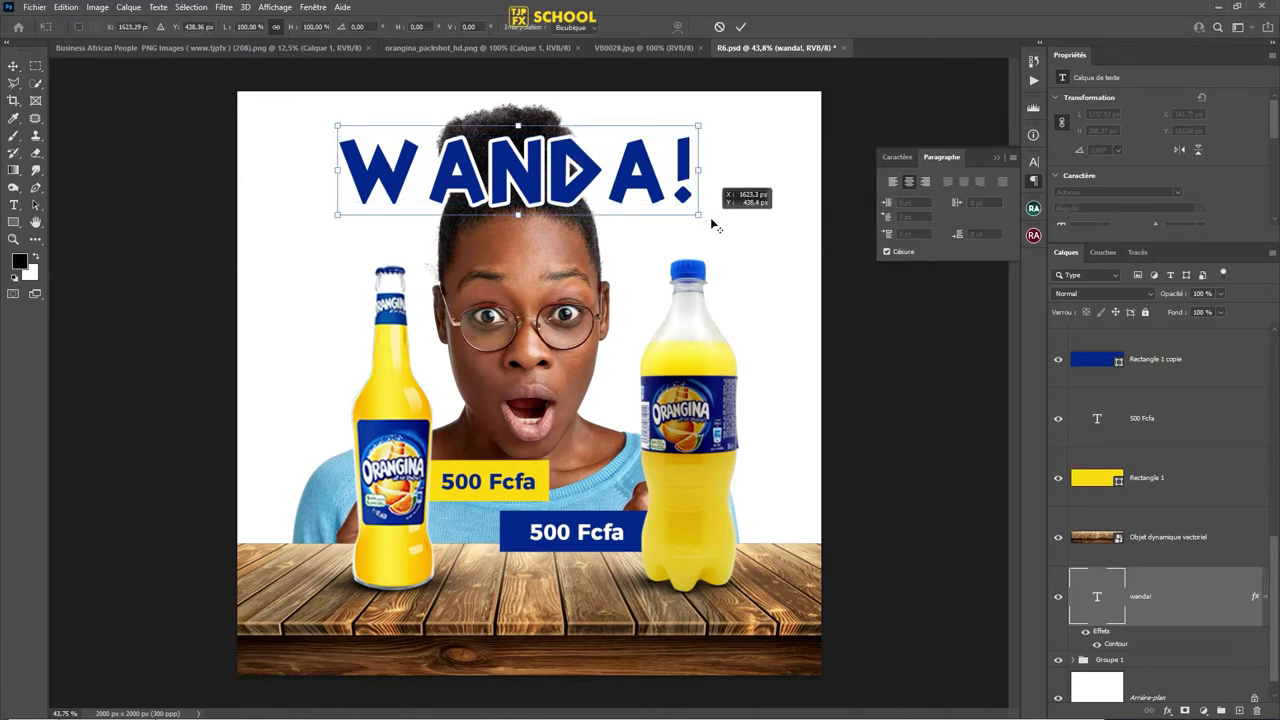
{"action": "left_click", "coordinate": [743, 25]}
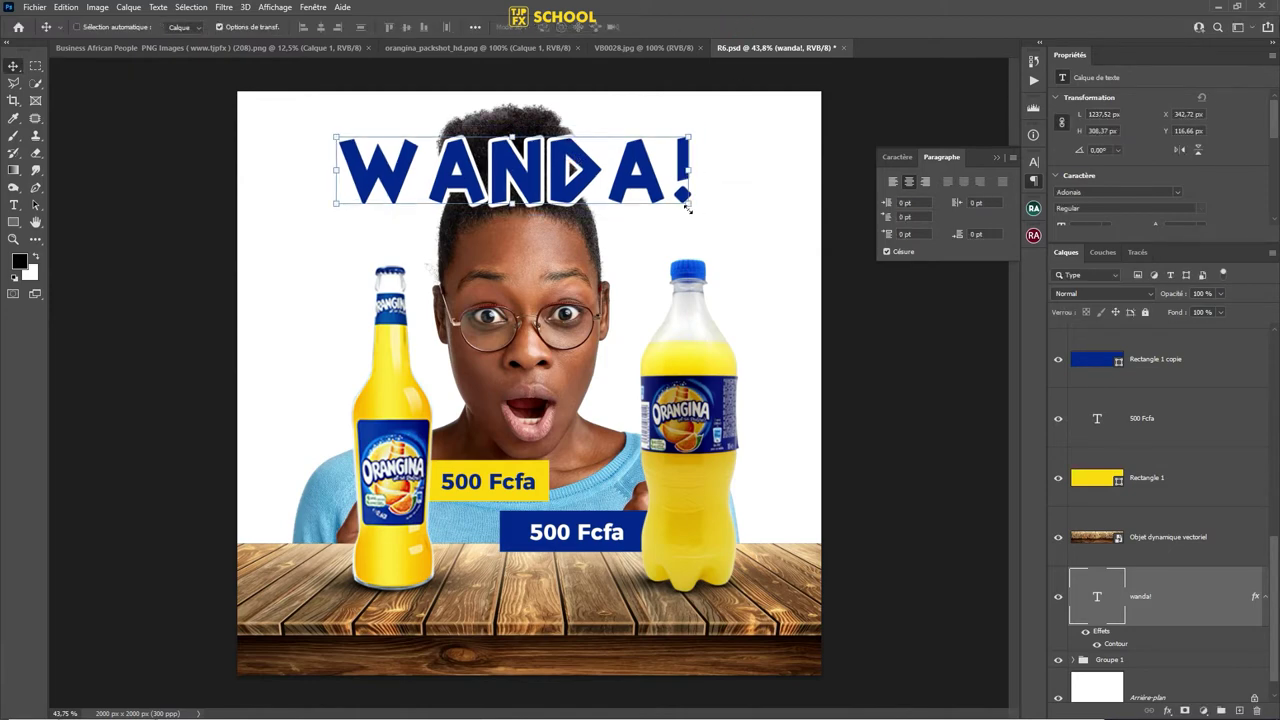
{"action": "key", "text": "ctrl+t"}
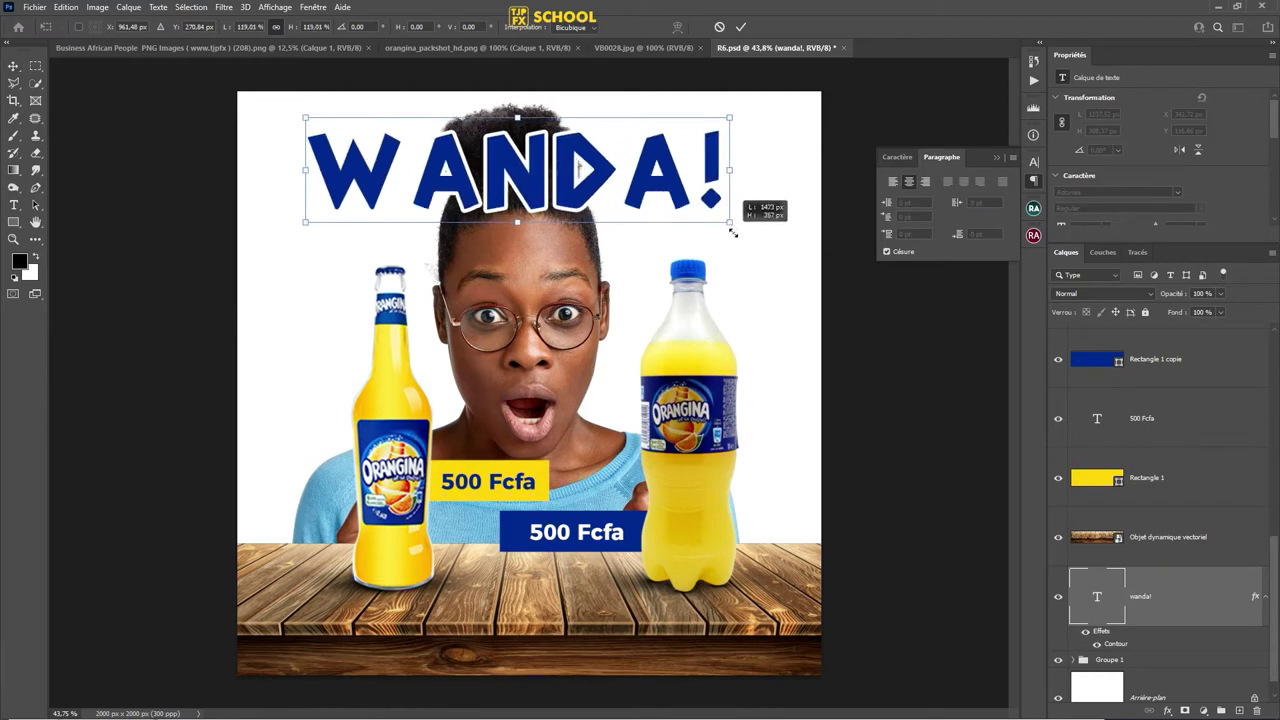
{"action": "left_click_drag", "start_coordinate": [698, 213], "coordinate": [736, 224]}
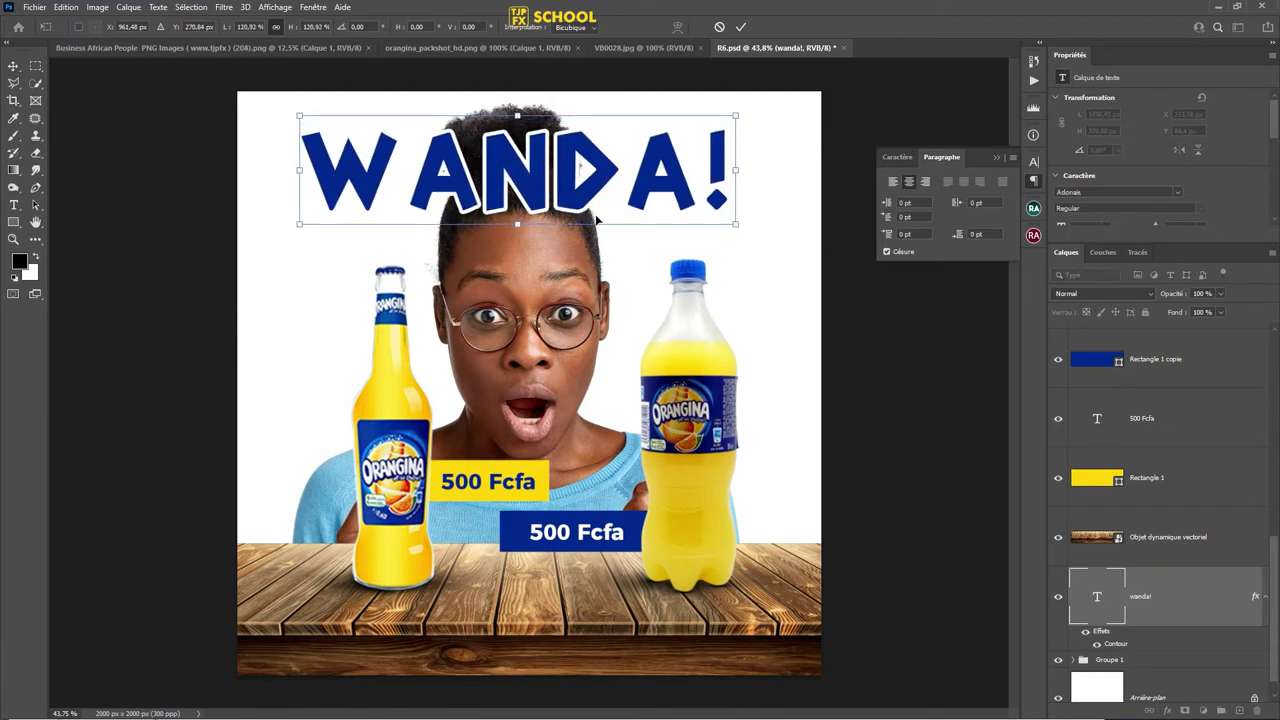
{"action": "left_click", "coordinate": [741, 27]}
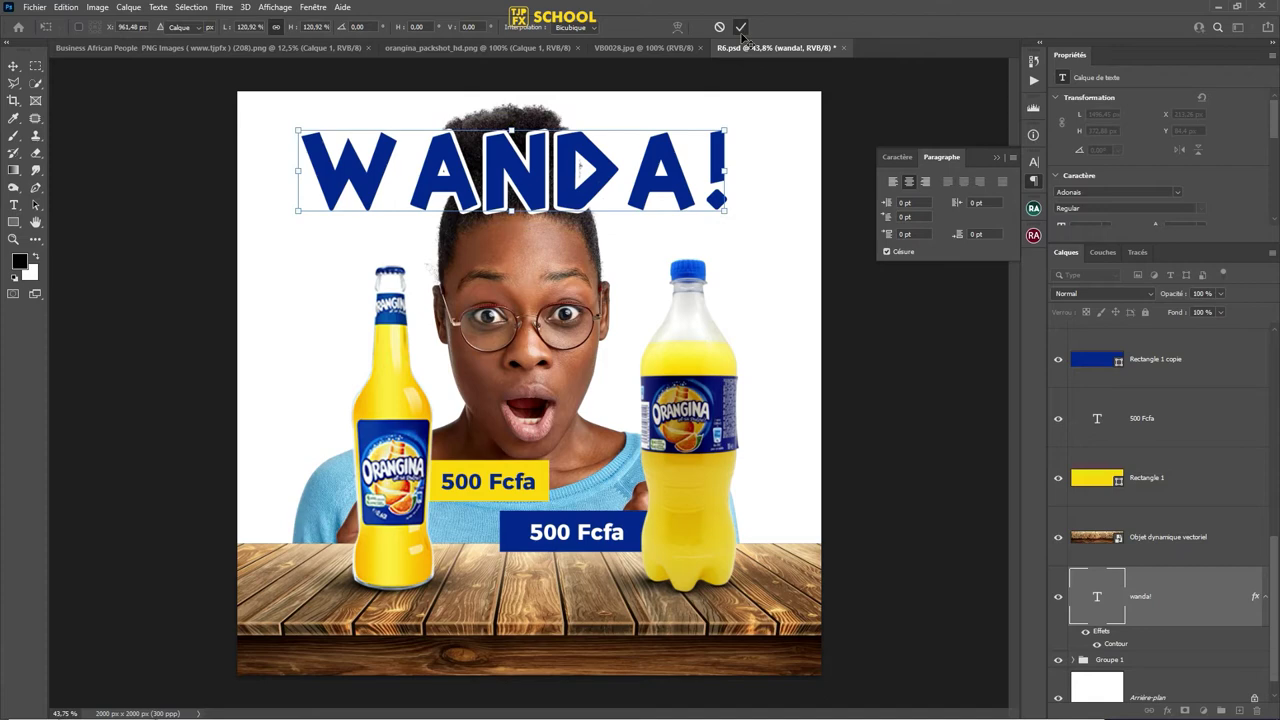
- Scale the Groupe 1 photo group up by about 4%
{"action": "left_click", "coordinate": [548, 270]}
{"action": "key", "text": "ctrl+t"}
{"action": "left_click_drag", "start_coordinate": [748, 380], "coordinate": [758, 382]}
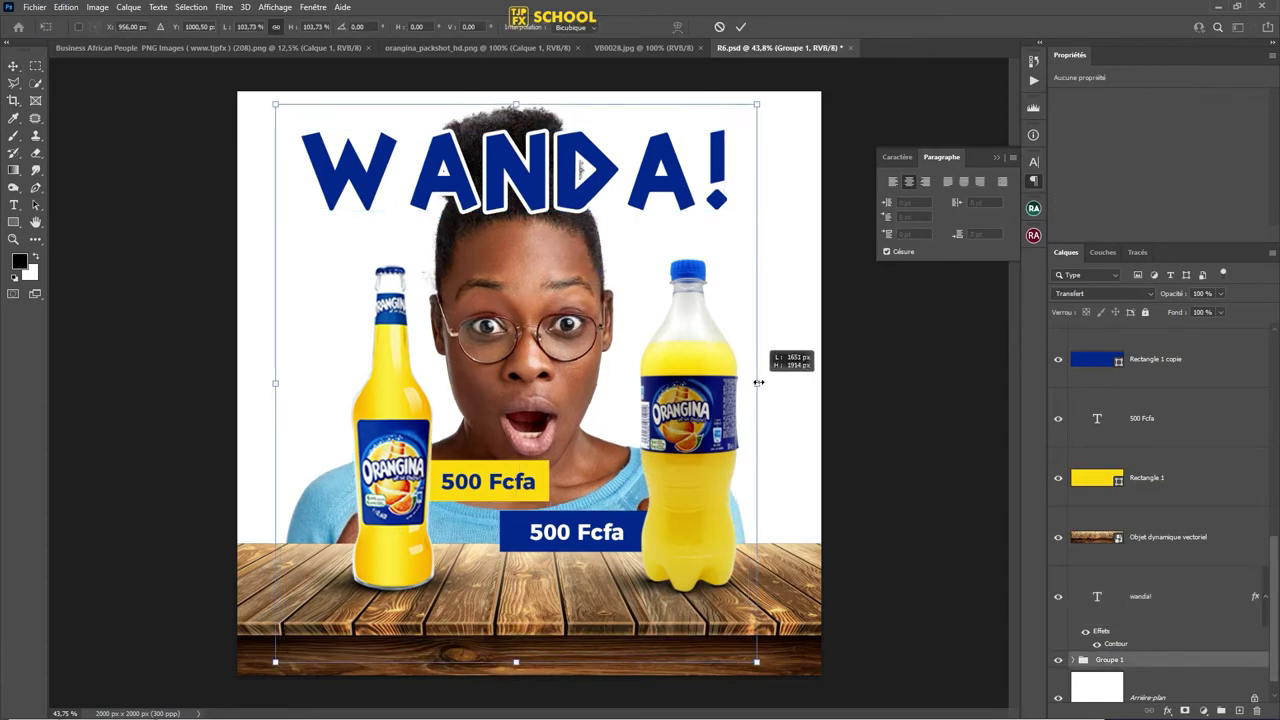
{"action": "left_click", "coordinate": [741, 29]}
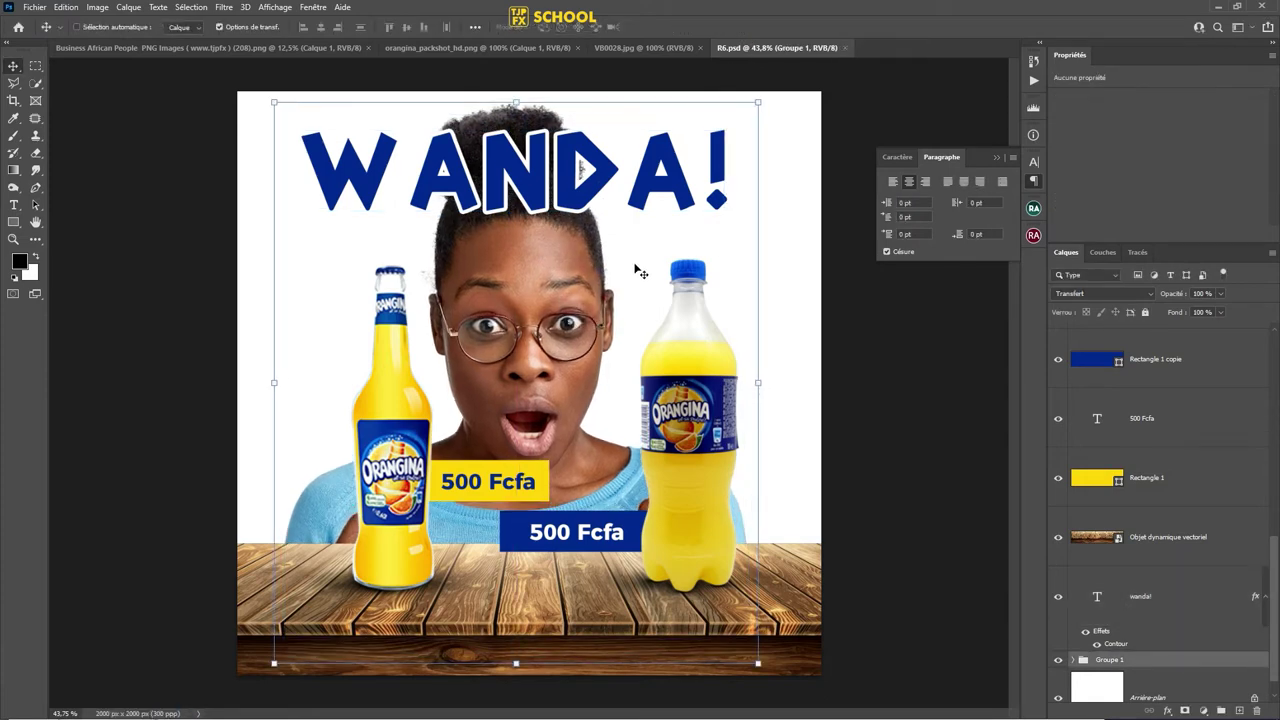
{"action": "key", "text": "ctrl+plus"}
- Select the right-hand bottle's layer, then the shadow layer beneath the bottles
{"action": "scroll", "coordinate": [600, 255], "scroll_direction": "down", "scroll_amount": 2}
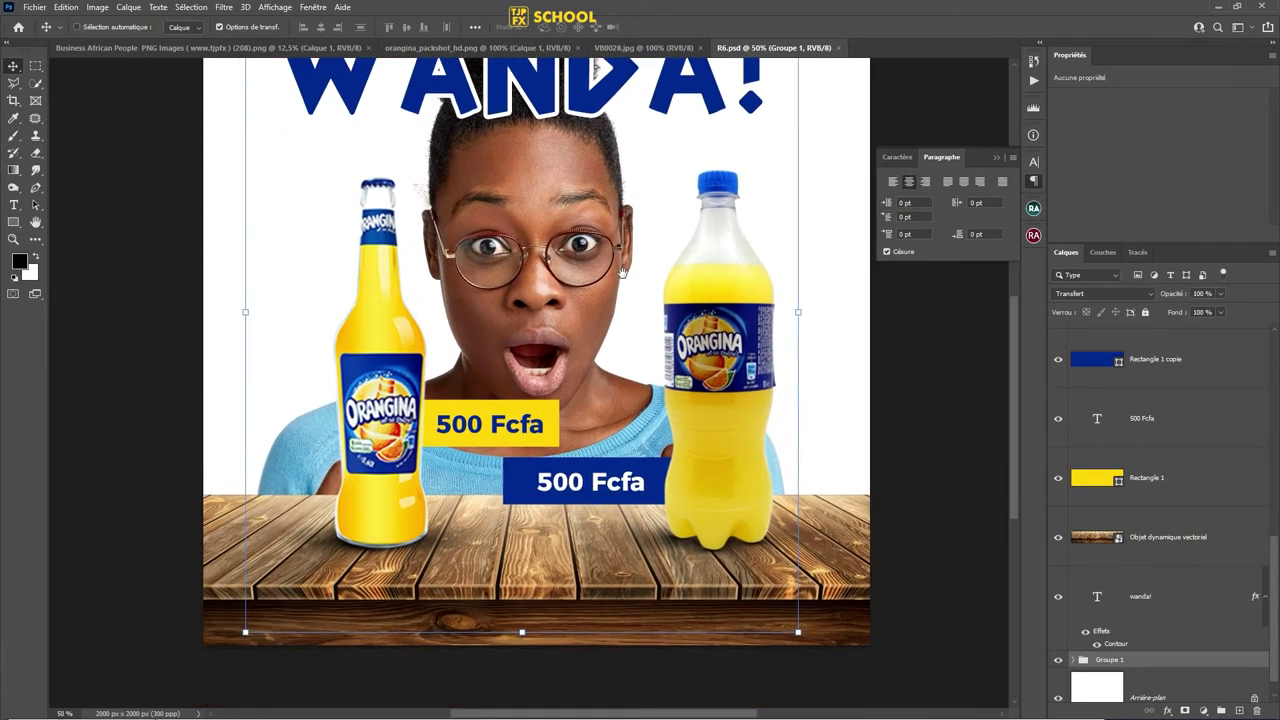
{"action": "left_click_drag", "start_coordinate": [600, 257], "coordinate": [610, 267]}
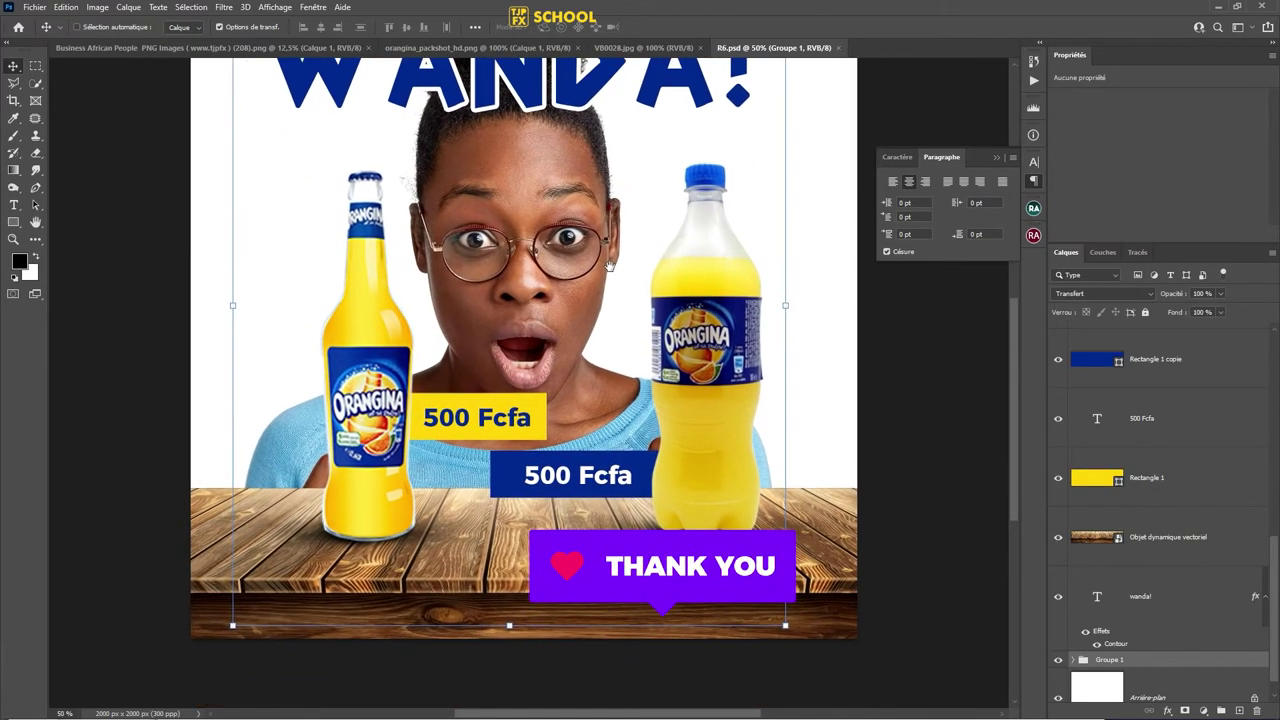
{"action": "left_click", "coordinate": [659, 504]}
{"action": "right_click", "coordinate": [668, 452]}
{"action": "left_click", "coordinate": [698, 447]}
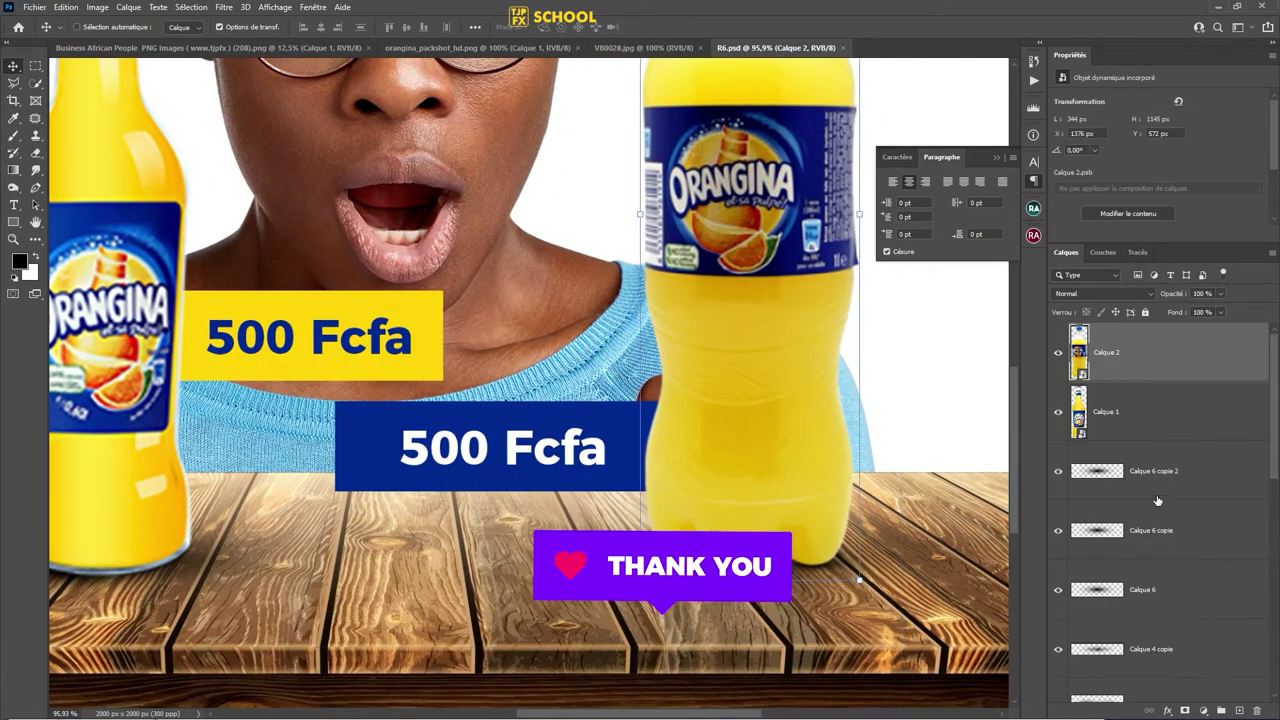
{"action": "left_click", "coordinate": [1212, 472]}
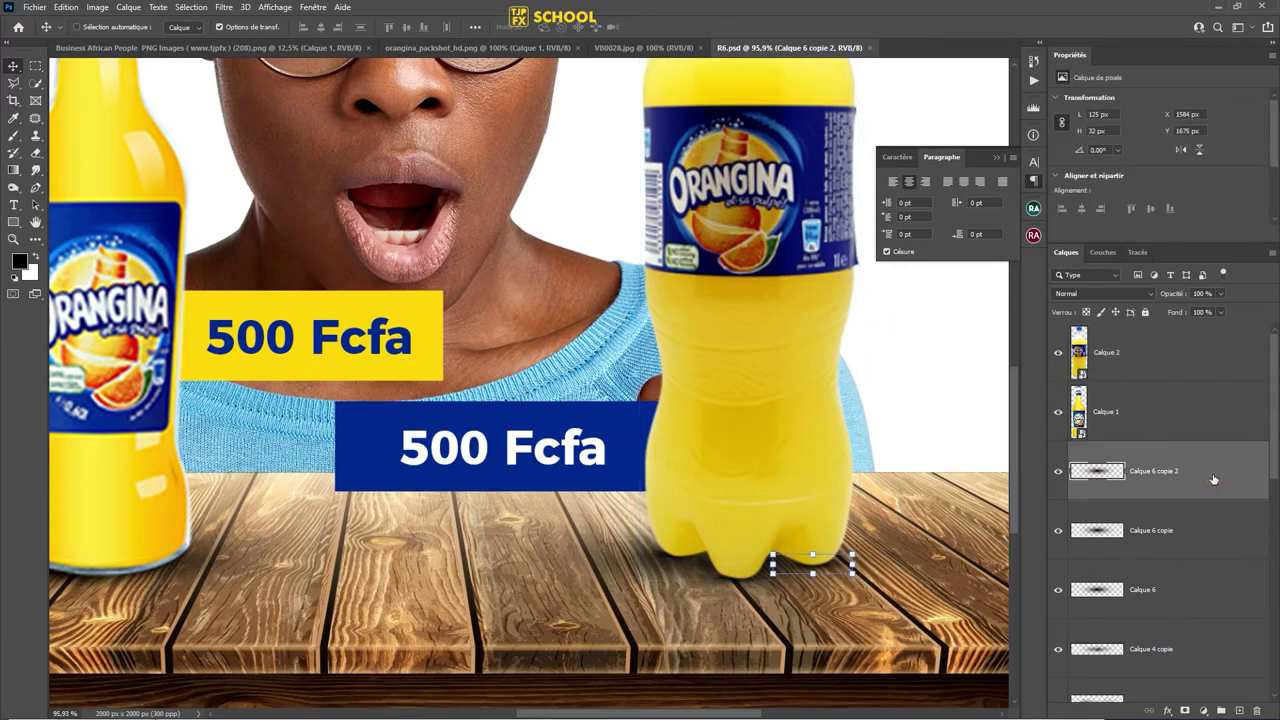
- Add a new layer and brush a dark shadow along the right bottle's edge
{"action": "left_click", "coordinate": [1238, 710]}
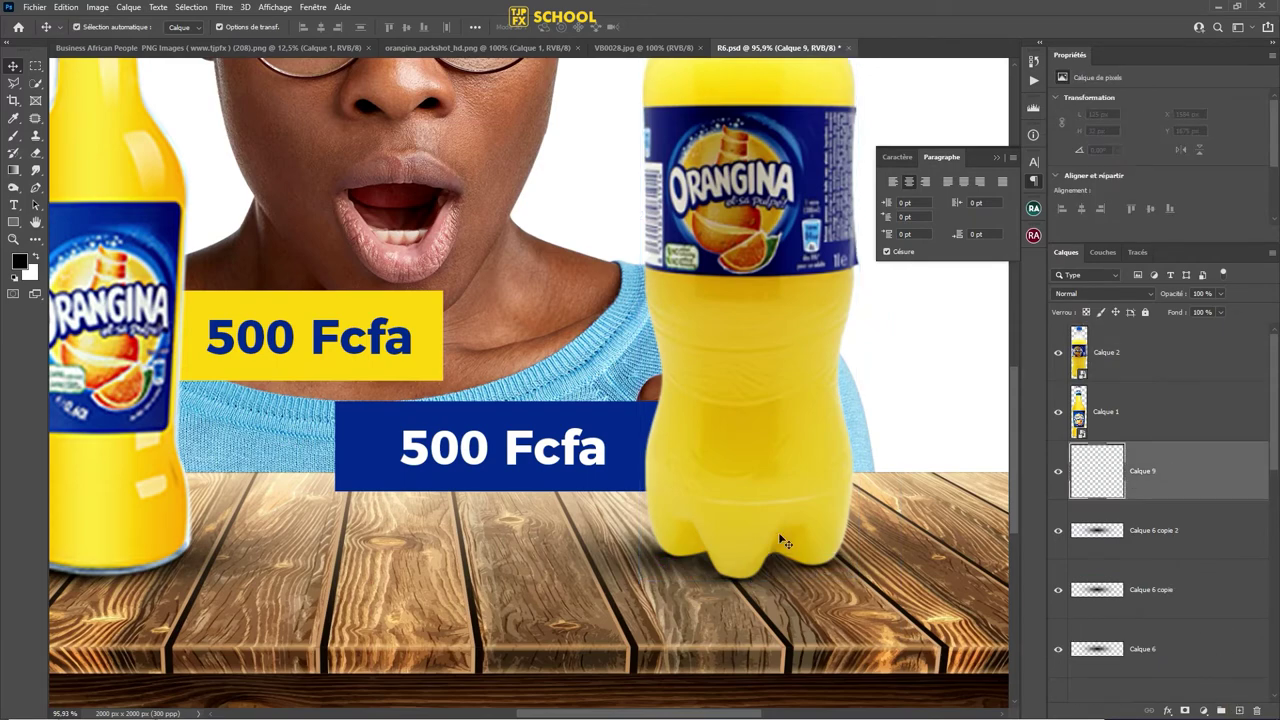
{"action": "scroll", "coordinate": [778, 532], "scroll_direction": "up", "scroll_amount": 5}
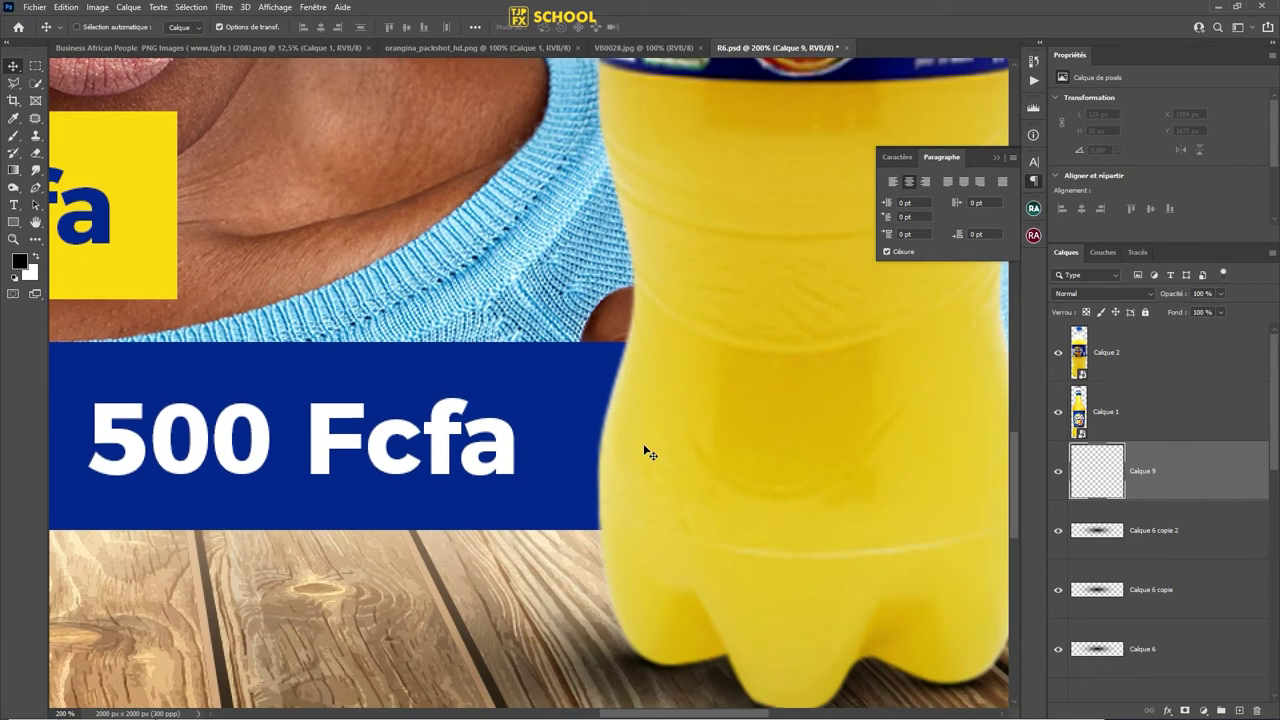
{"action": "key", "text": "b"}
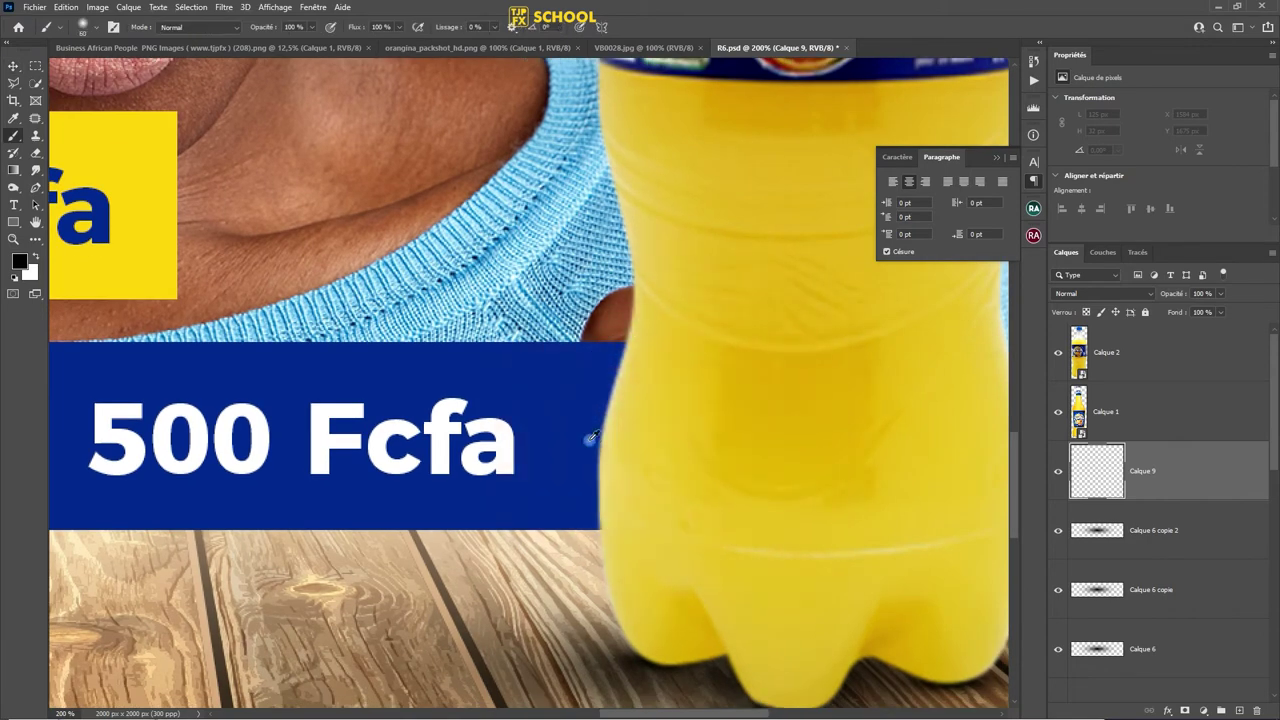
{"action": "mouse_move", "coordinate": [651, 366]}
{"action": "left_mouse_down"}
{"action": "mouse_move", "coordinate": [634, 417]}
{"action": "mouse_move", "coordinate": [634, 528]}
{"action": "left_mouse_up"}
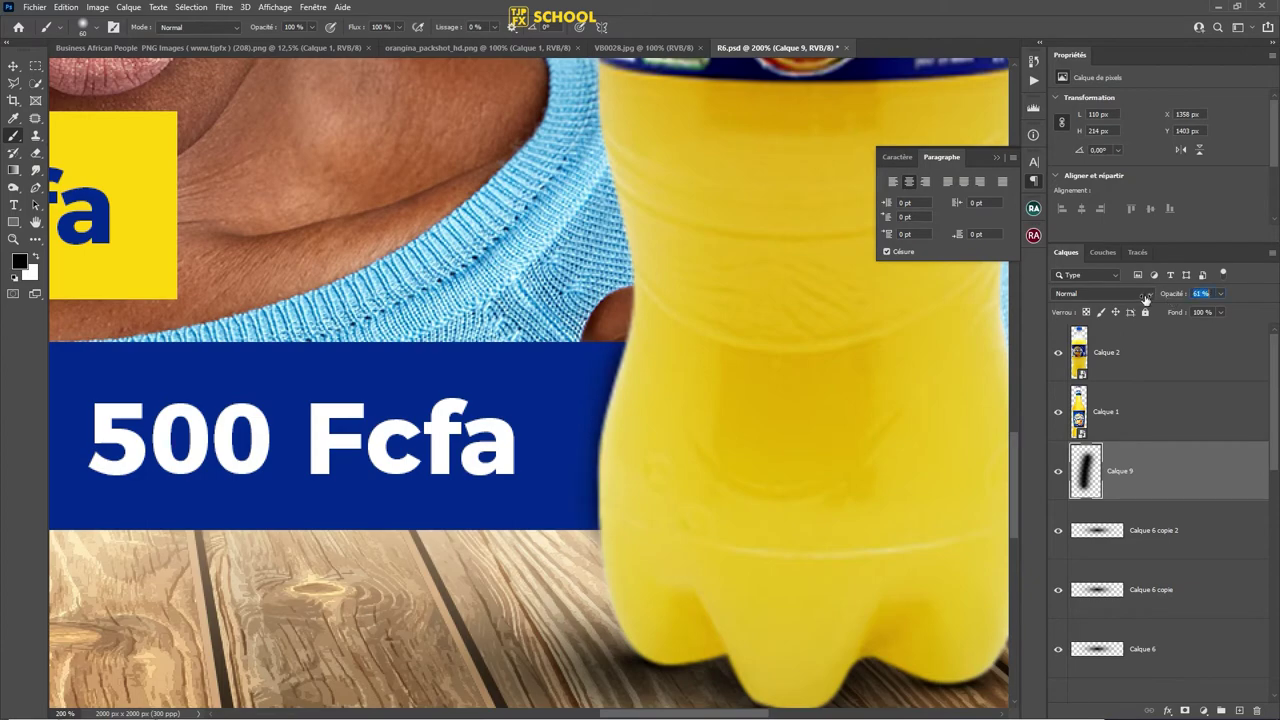
{"action": "scroll", "coordinate": [686, 382], "scroll_direction": "down", "scroll_amount": 5}
{"action": "scroll", "coordinate": [138, 289], "scroll_direction": "up", "scroll_amount": 5}
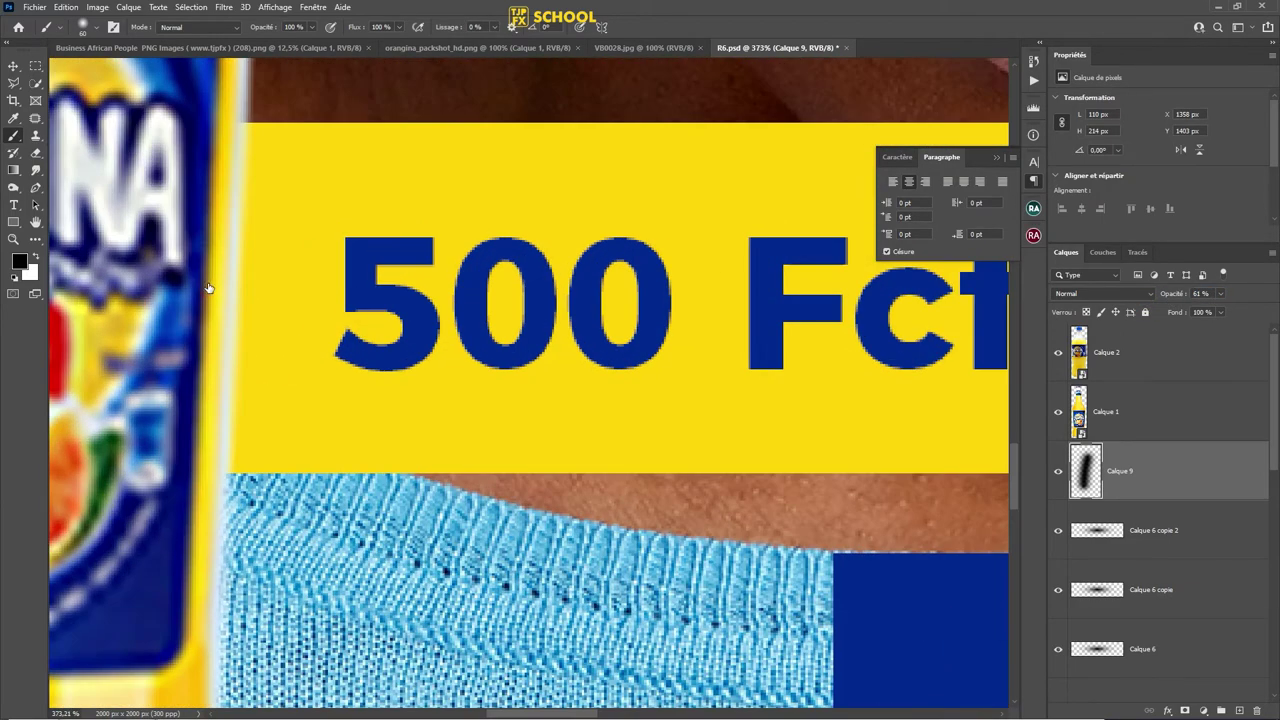
- On another new layer, paint a wider, softer shadow beside the left bottle, lighten it, and save
{"action": "left_click", "coordinate": [1237, 710]}
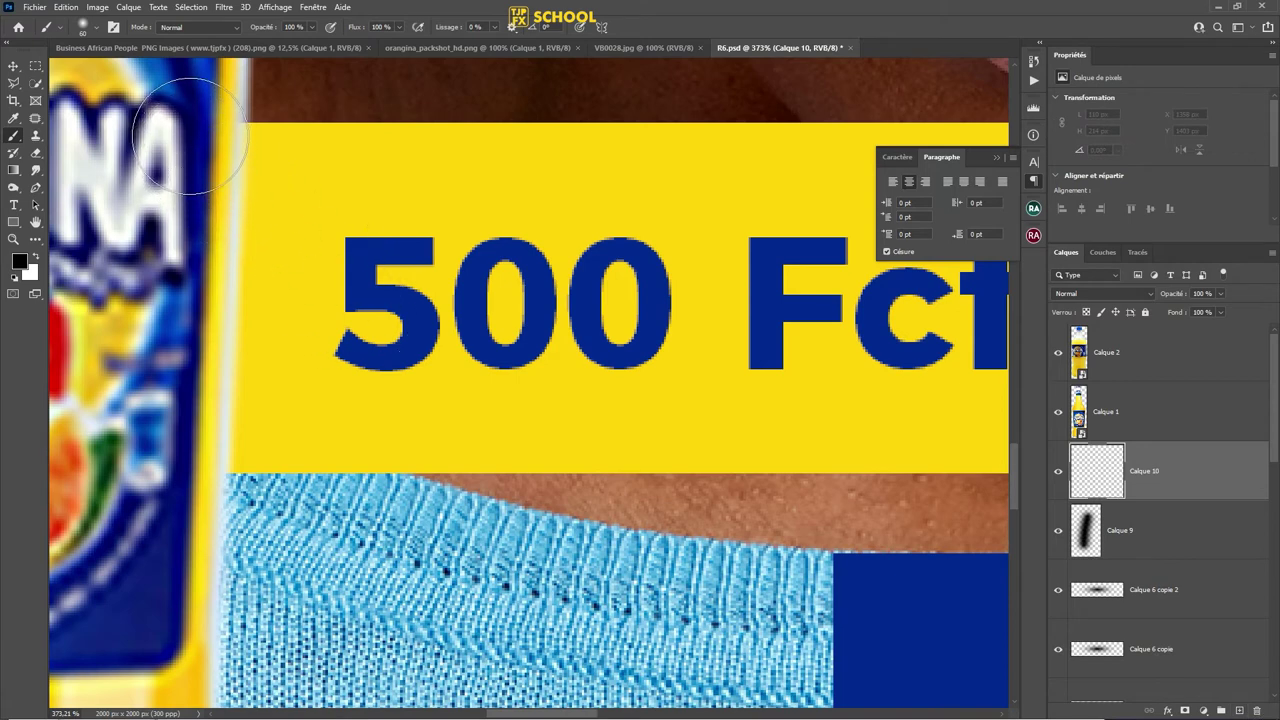
{"action": "mouse_move", "coordinate": [190, 130]}
{"action": "left_mouse_down"}
{"action": "mouse_move", "coordinate": [215, 240]}
{"action": "mouse_move", "coordinate": [200, 440]}
{"action": "left_mouse_up"}
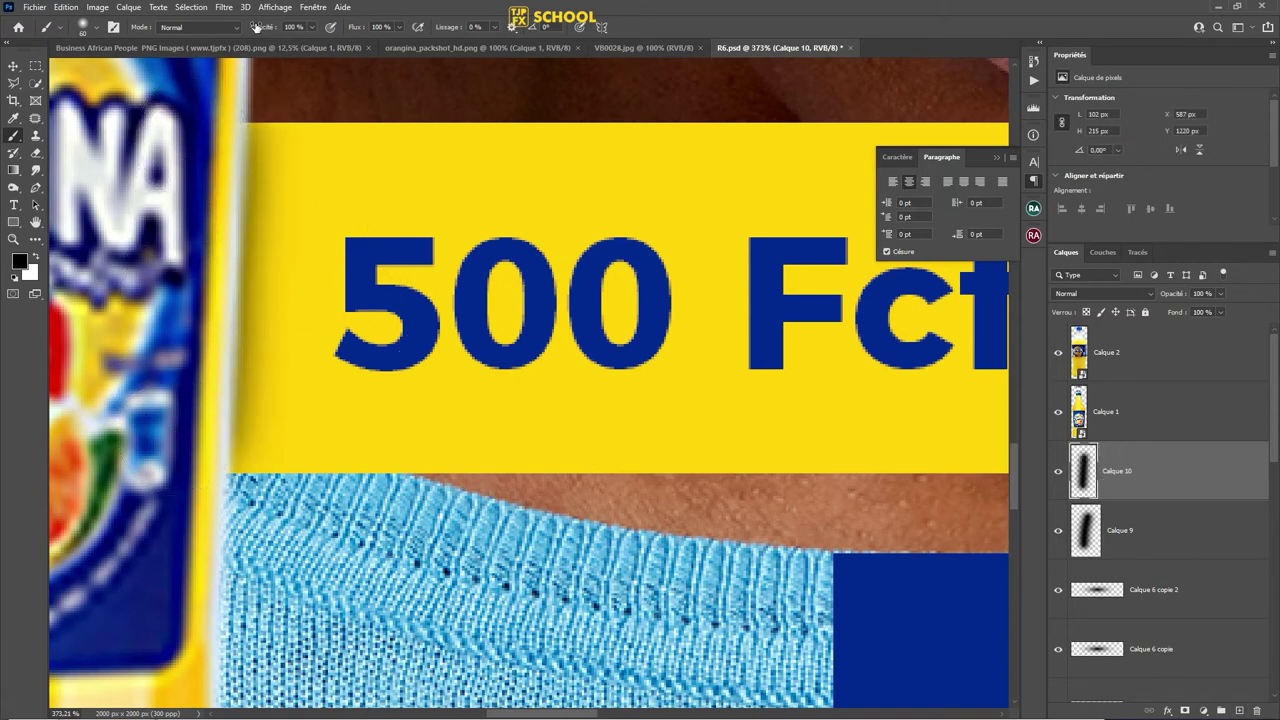
{"action": "left_click_drag", "start_coordinate": [329, 271], "coordinate": [420, 258]}
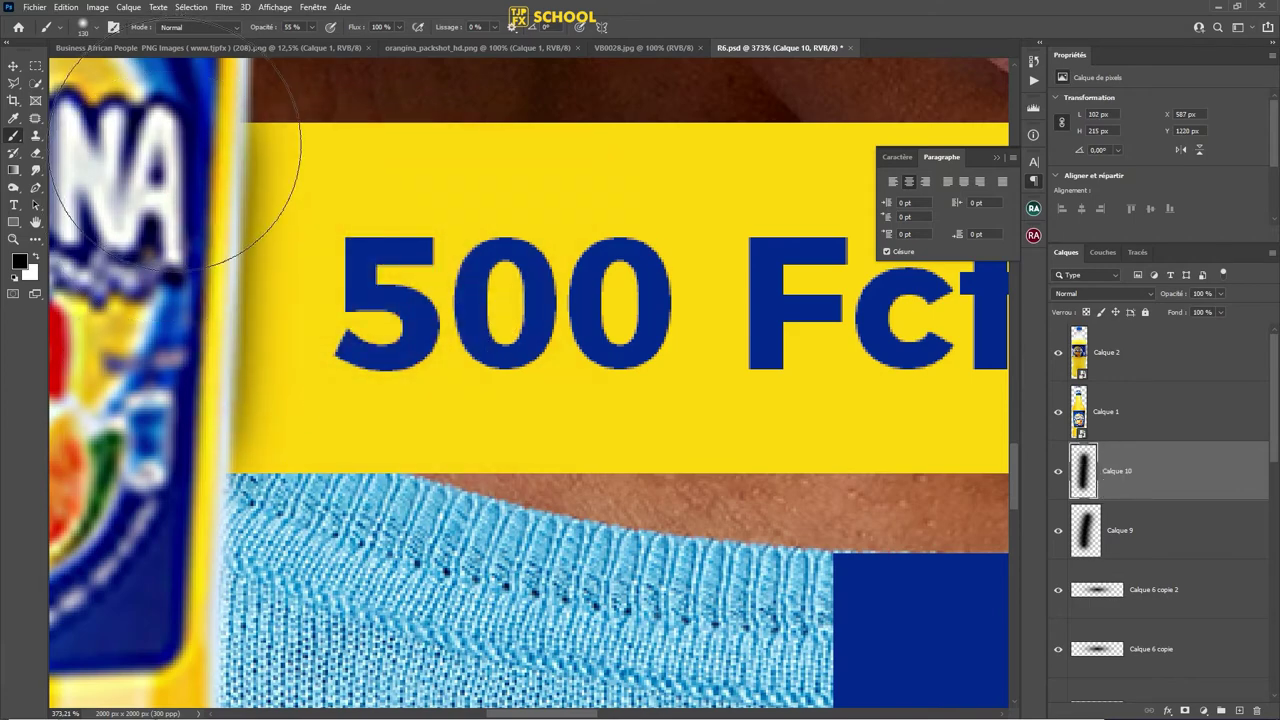
{"action": "left_click_drag", "start_coordinate": [257, 171], "coordinate": [180, 380]}
{"action": "scroll", "coordinate": [229, 355], "scroll_direction": "down", "scroll_amount": 5, "text": "alt"}
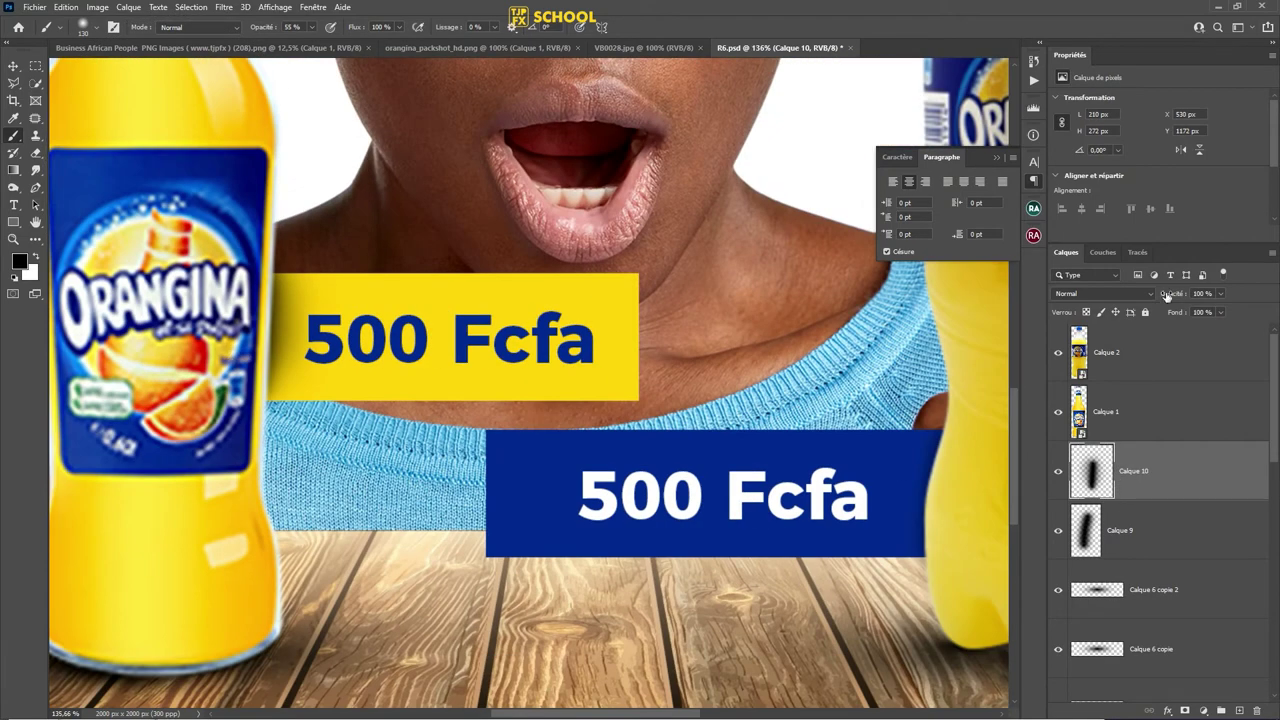
{"action": "left_click_drag", "start_coordinate": [1146, 297], "coordinate": [1144, 297]}
{"action": "scroll", "coordinate": [597, 427], "scroll_direction": "down", "scroll_amount": 2, "text": "alt"}
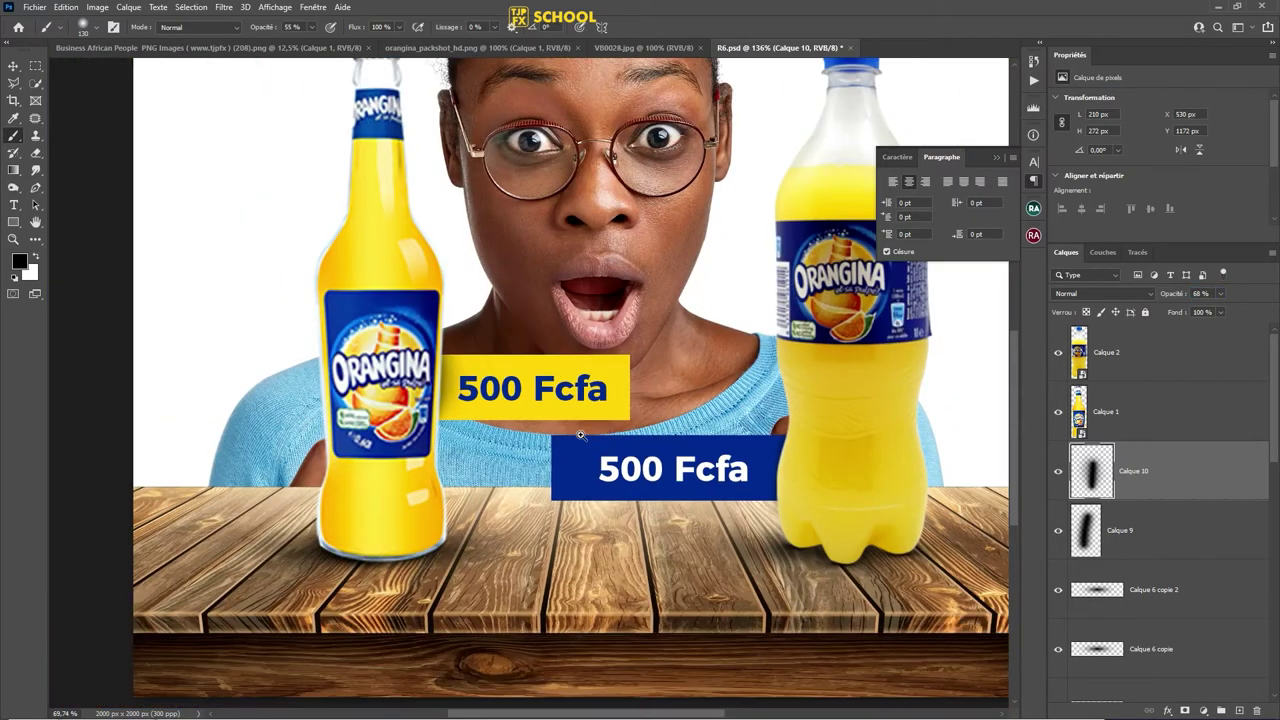
{"action": "scroll", "coordinate": [597, 427], "scroll_direction": "down", "scroll_amount": 1, "text": "alt"}
{"action": "scroll", "coordinate": [597, 427], "scroll_direction": "down", "scroll_amount": 1, "text": "alt"}
{"action": "key", "text": "ctrl+s"}
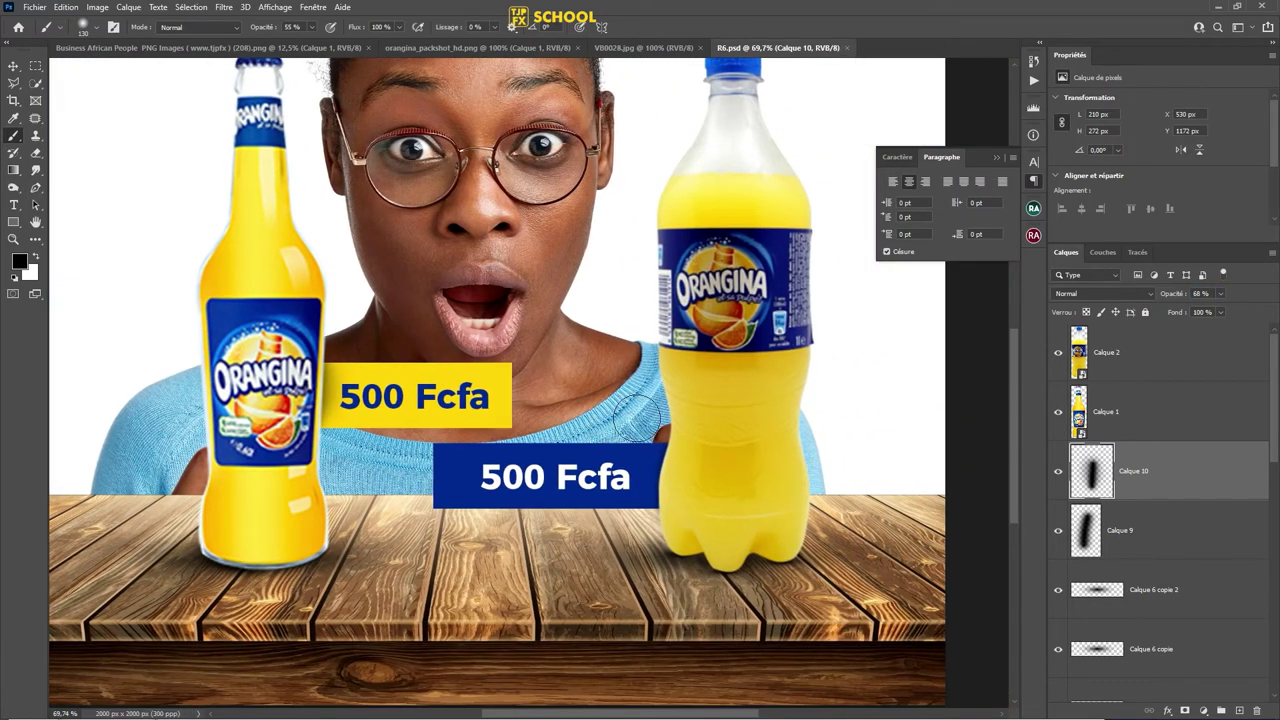
- On a fresh layer at 31% brush opacity, paint soft shadows under both bottles and save
{"action": "left_click_drag", "start_coordinate": [659, 451], "coordinate": [629, 427]}
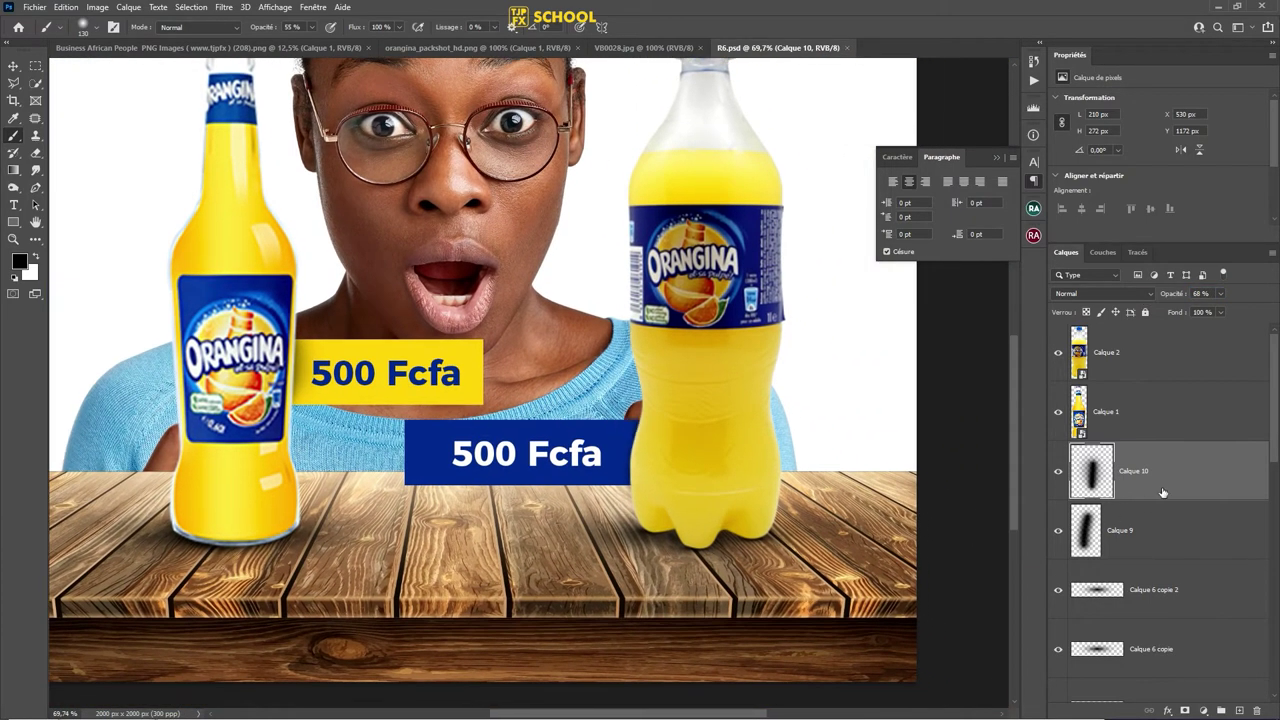
{"action": "left_click", "coordinate": [1240, 711]}
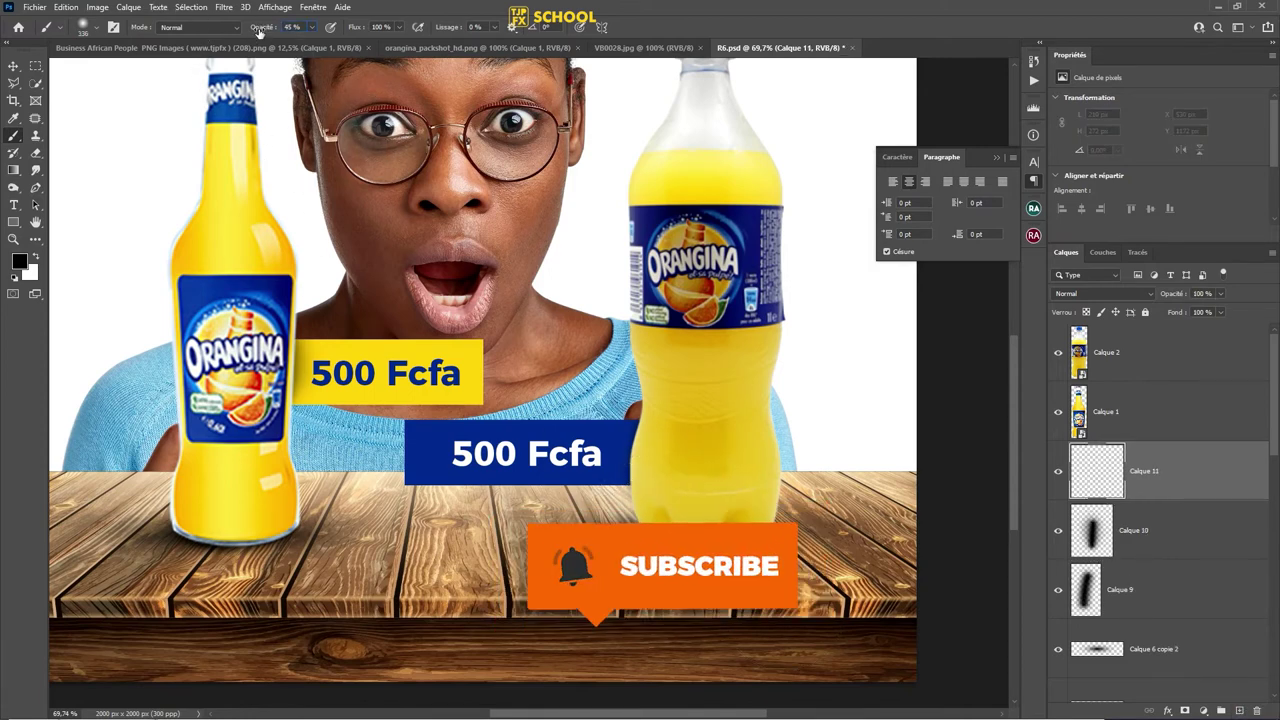
{"action": "key", "text": "3"}
{"action": "key", "text": "1"}
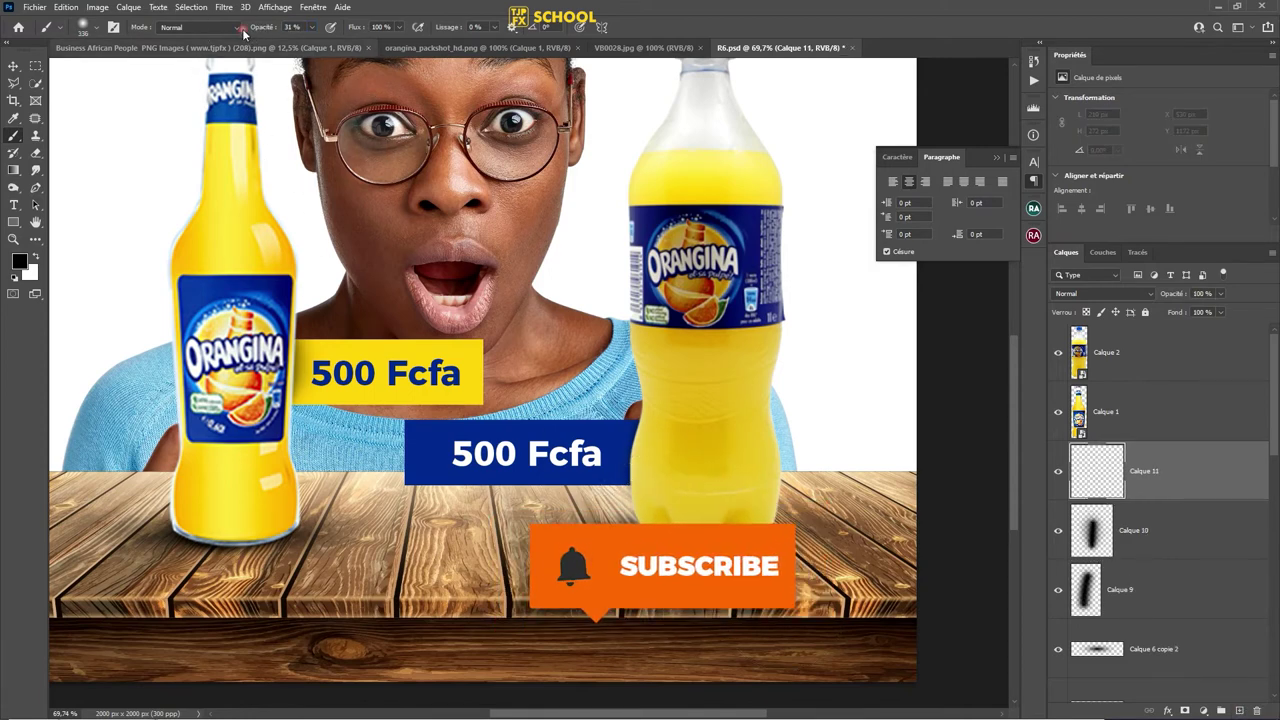
{"action": "left_click_drag", "start_coordinate": [650, 540], "coordinate": [780, 540]}
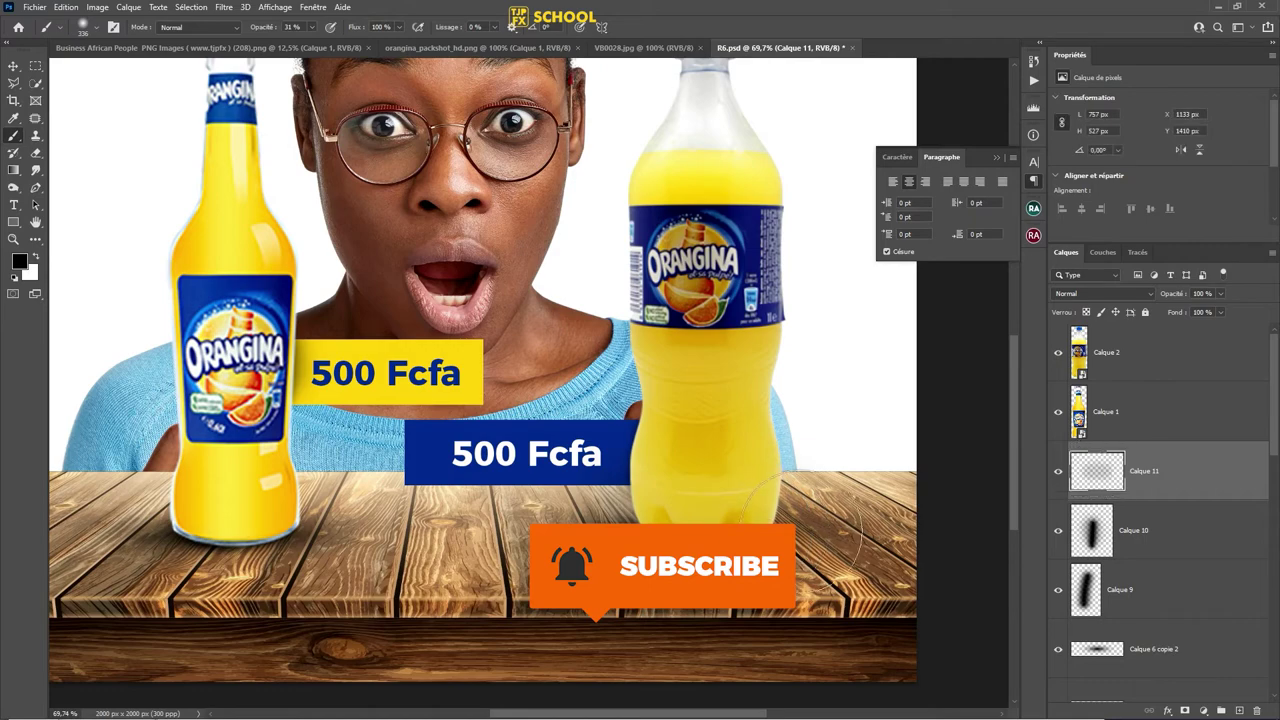
{"action": "left_click_drag", "start_coordinate": [140, 530], "coordinate": [305, 530]}
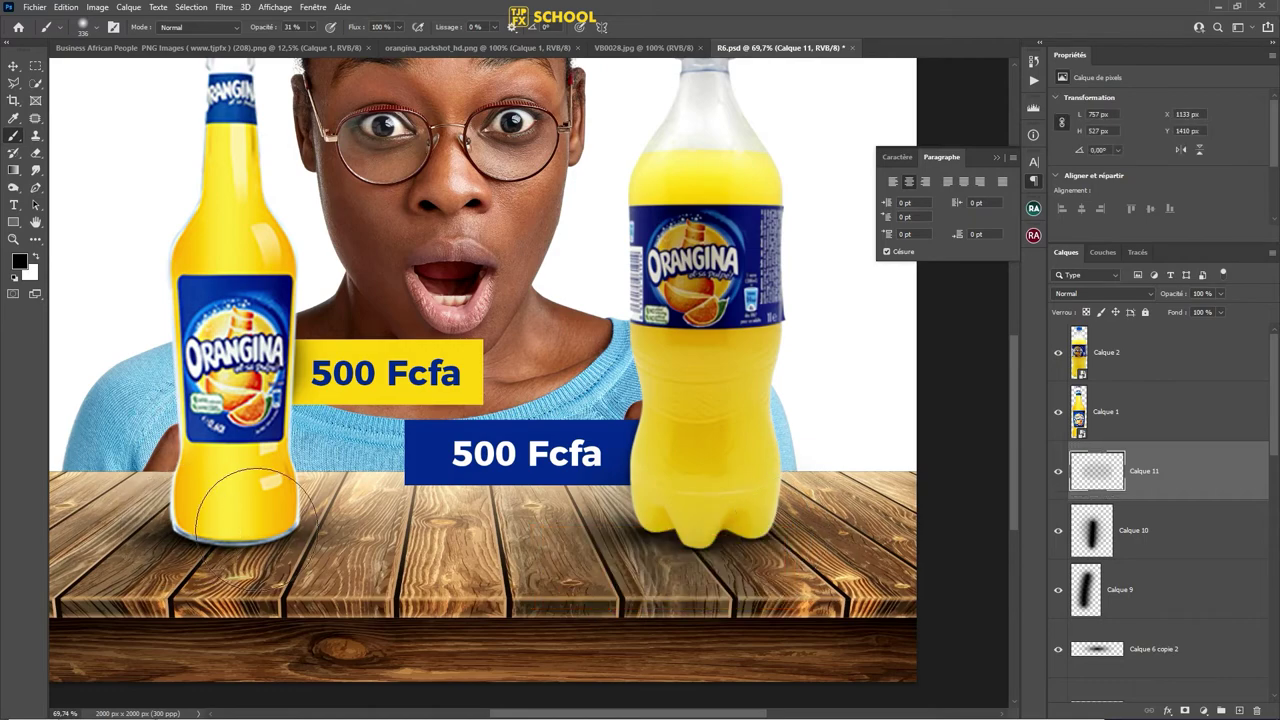
{"action": "key", "text": "ctrl+s"}
{"action": "key", "text": "ctrl+0"}
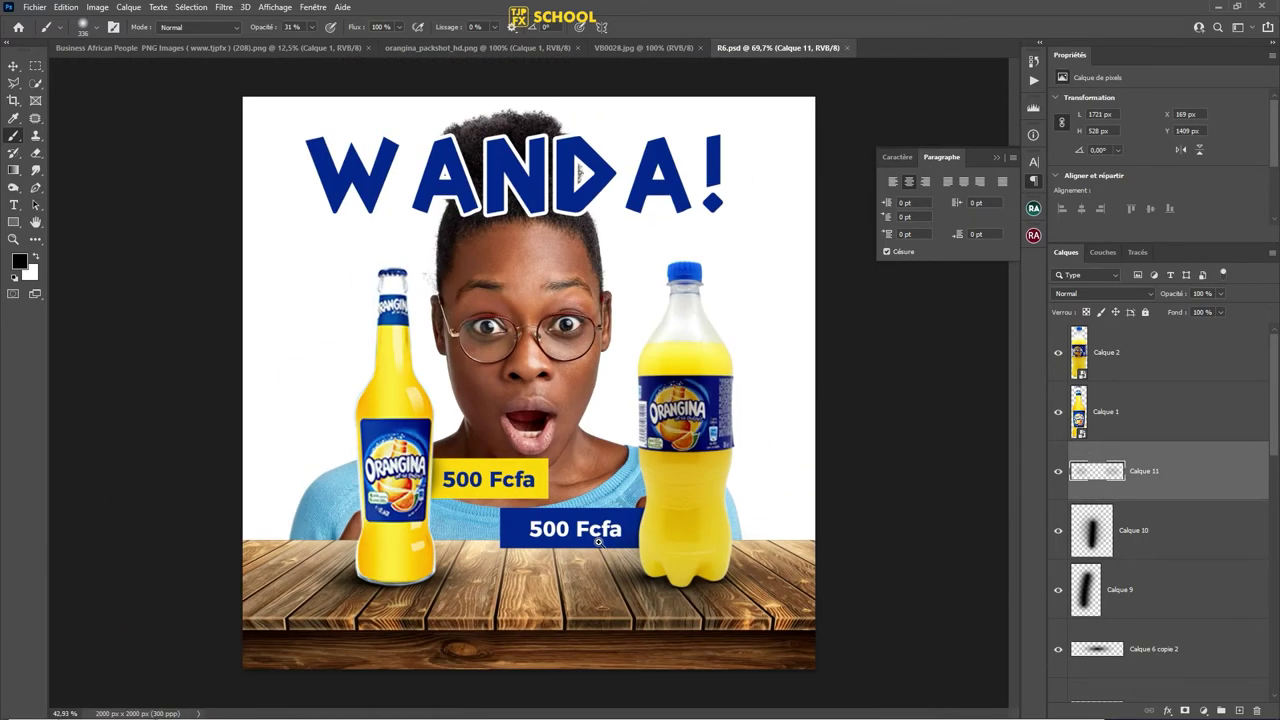
{"action": "key", "text": "v"}
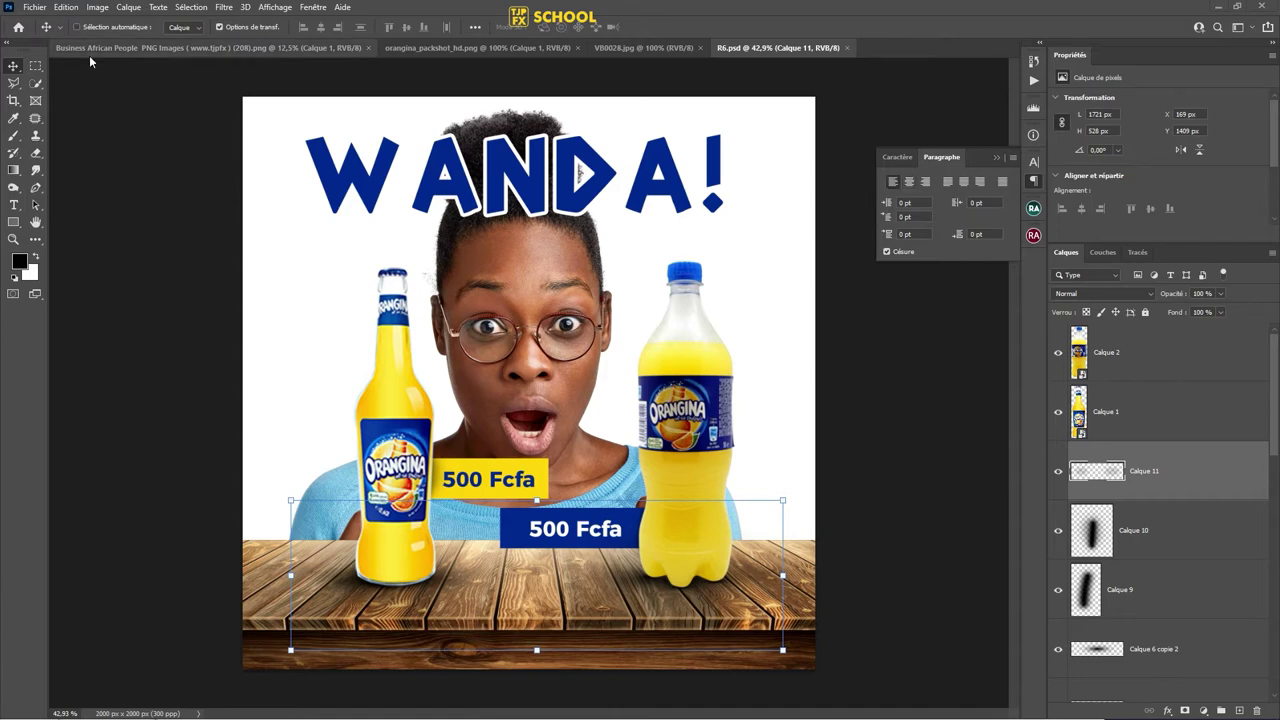
- Place the Orangina logo and shrink it to a 170 × 166 px badge at the table's bottom-left
{"action": "mouse_move", "coordinate": [578, 172]}
{"action": "left_mouse_down"}
{"action": "mouse_move", "coordinate": [563, 313]}
{"action": "mouse_move", "coordinate": [574, 318]}
{"action": "left_mouse_up"}
{"action": "left_click", "coordinate": [751, 27]}
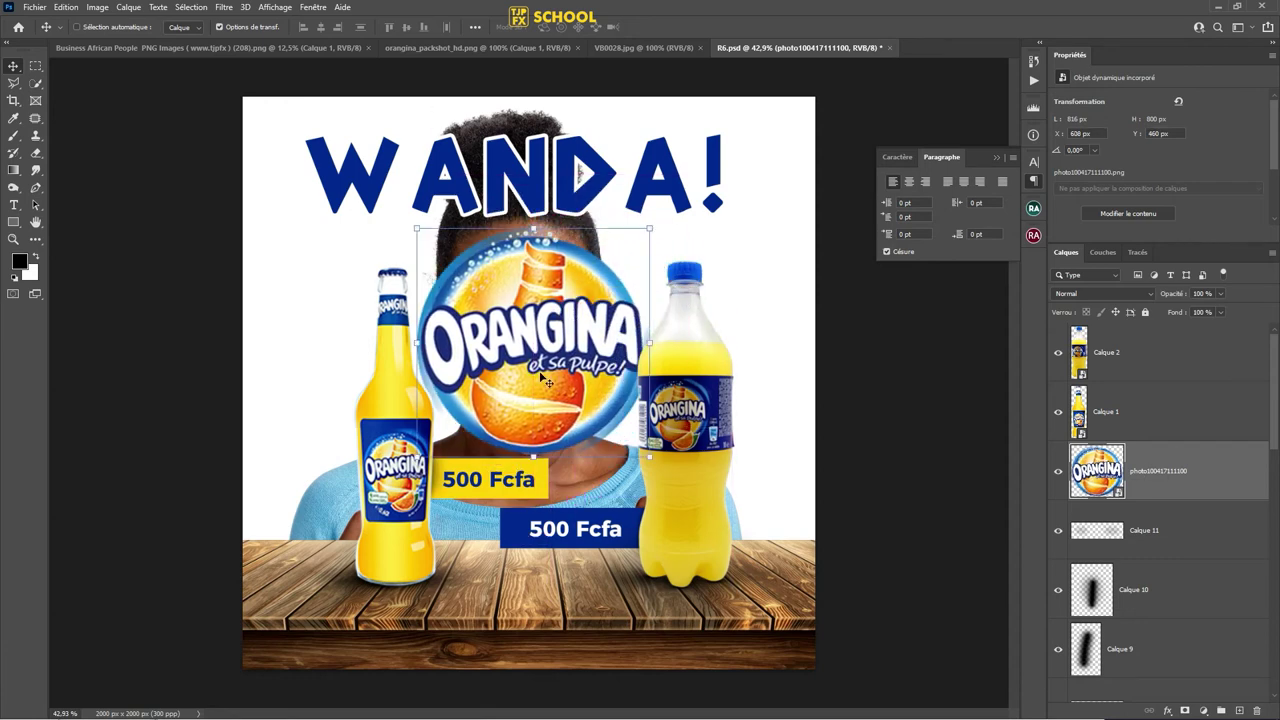
{"action": "mouse_move", "coordinate": [654, 229]}
{"action": "left_mouse_down"}
{"action": "mouse_move", "coordinate": [772, 249]}
{"action": "mouse_move", "coordinate": [415, 376]}
{"action": "left_mouse_up"}
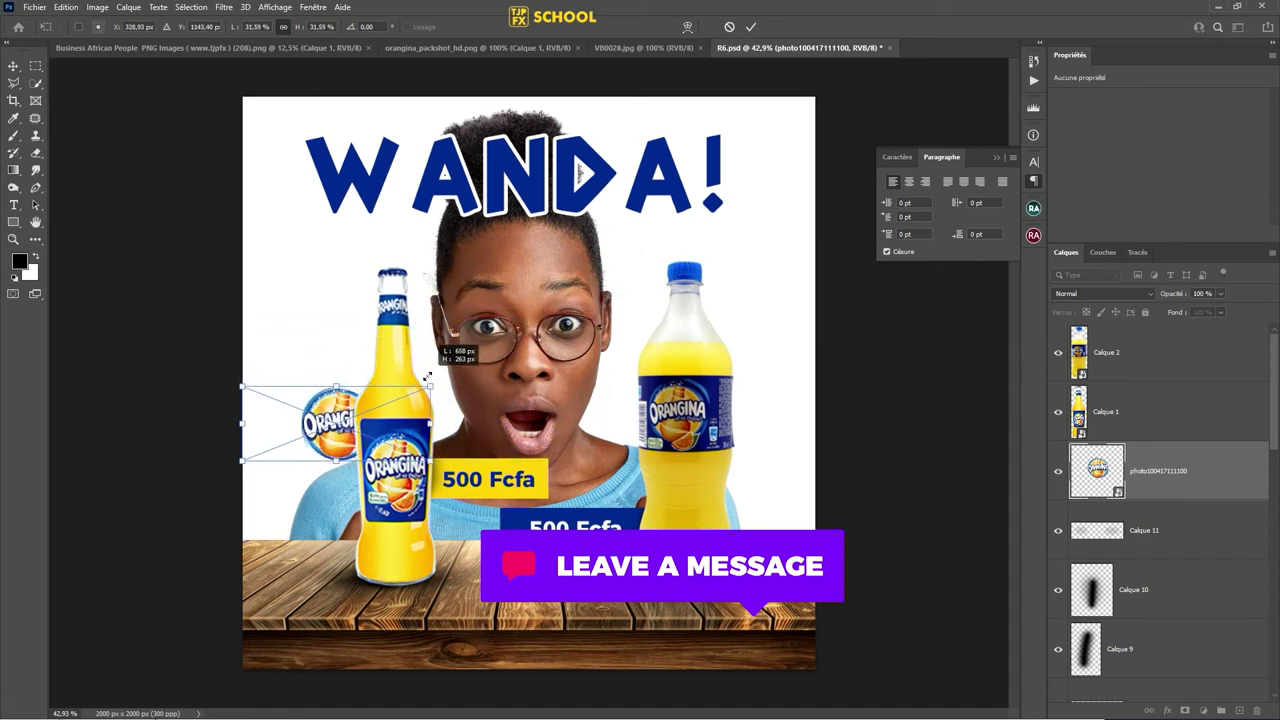
{"action": "left_click_drag", "start_coordinate": [357, 424], "coordinate": [405, 622]}
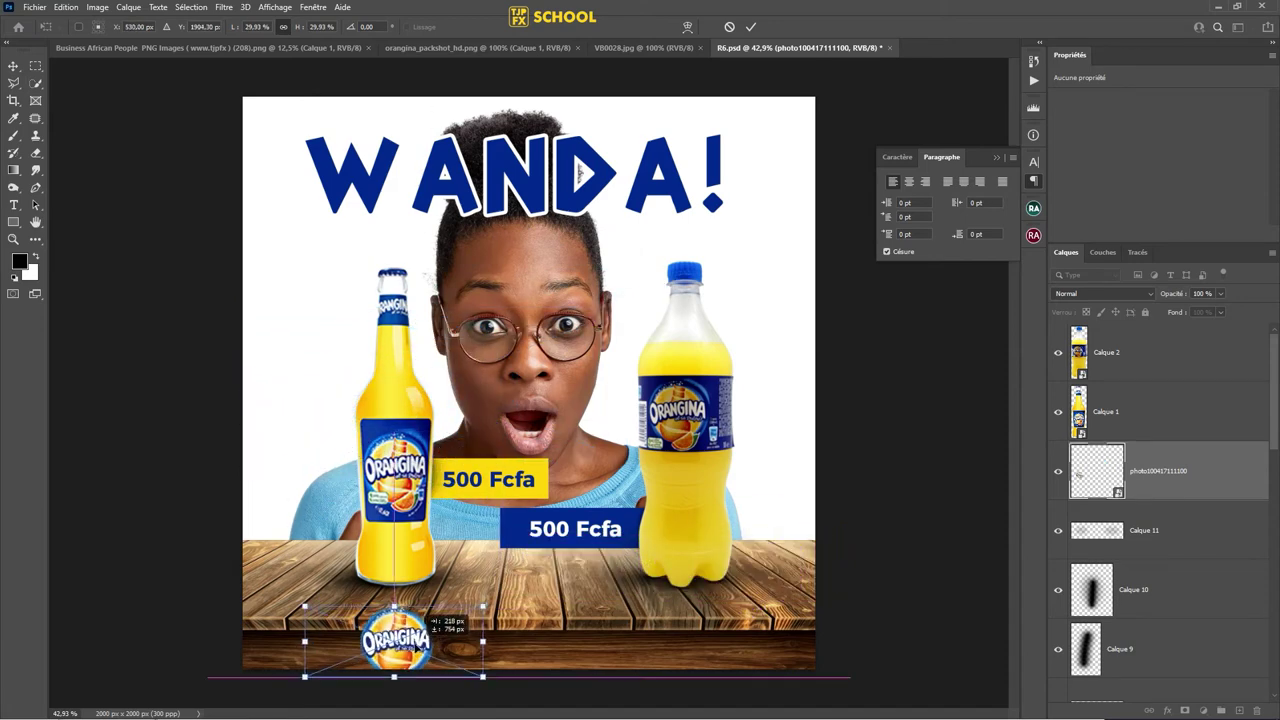
{"action": "left_click_drag", "start_coordinate": [468, 586], "coordinate": [409, 611]}
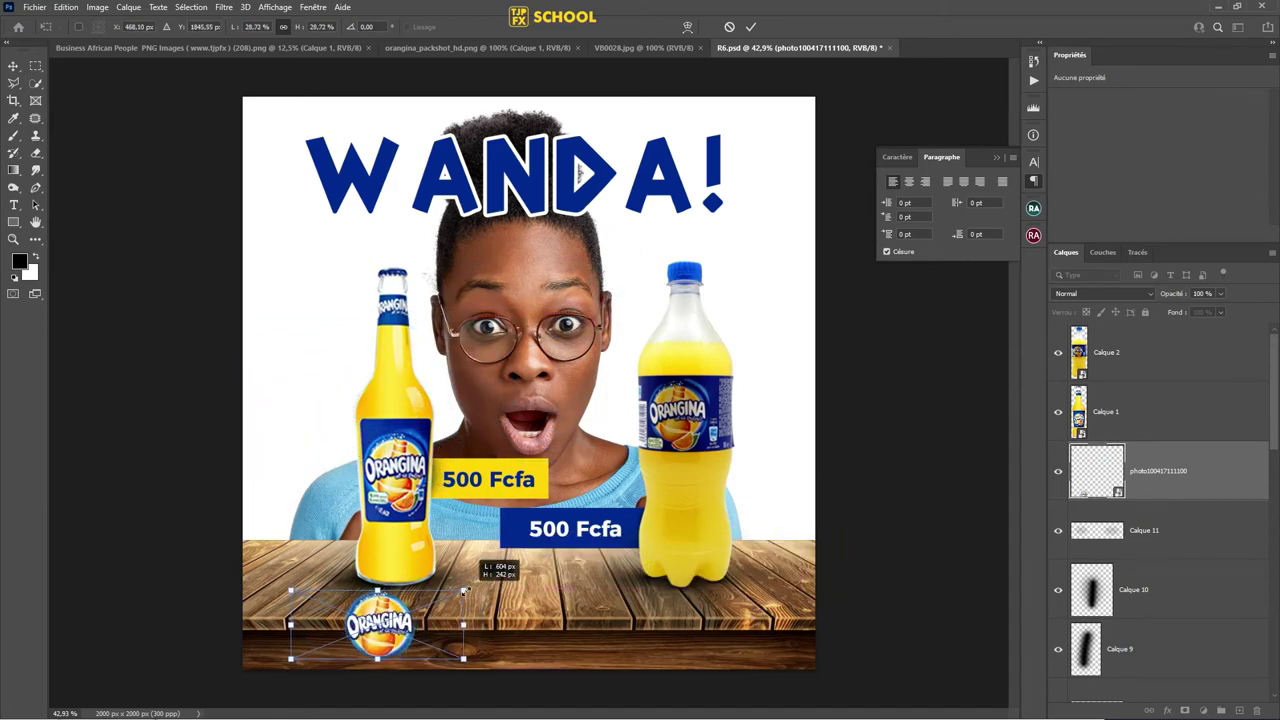
{"action": "left_click", "coordinate": [751, 27]}
{"action": "left_click", "coordinate": [38, 8]}
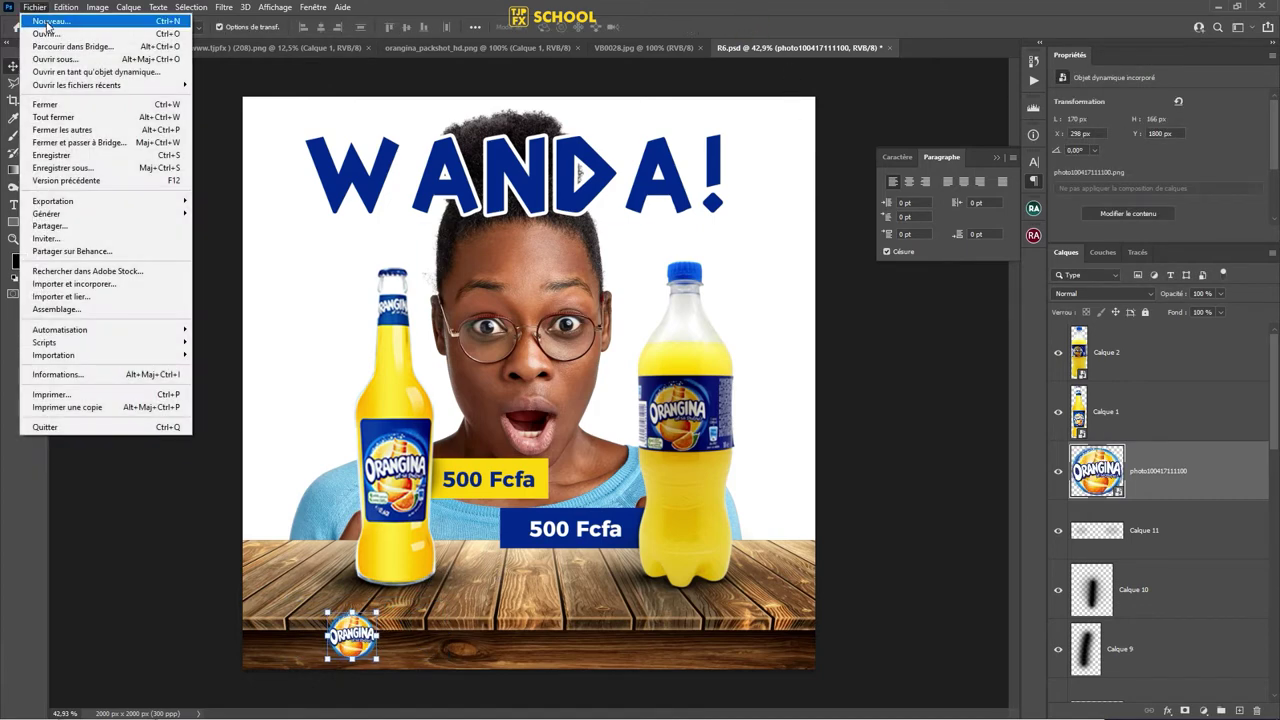
- Place Embedded the Groupe SABC logo, scaled to a small badge in the bottom-left corner
{"action": "left_click", "coordinate": [141, 285]}
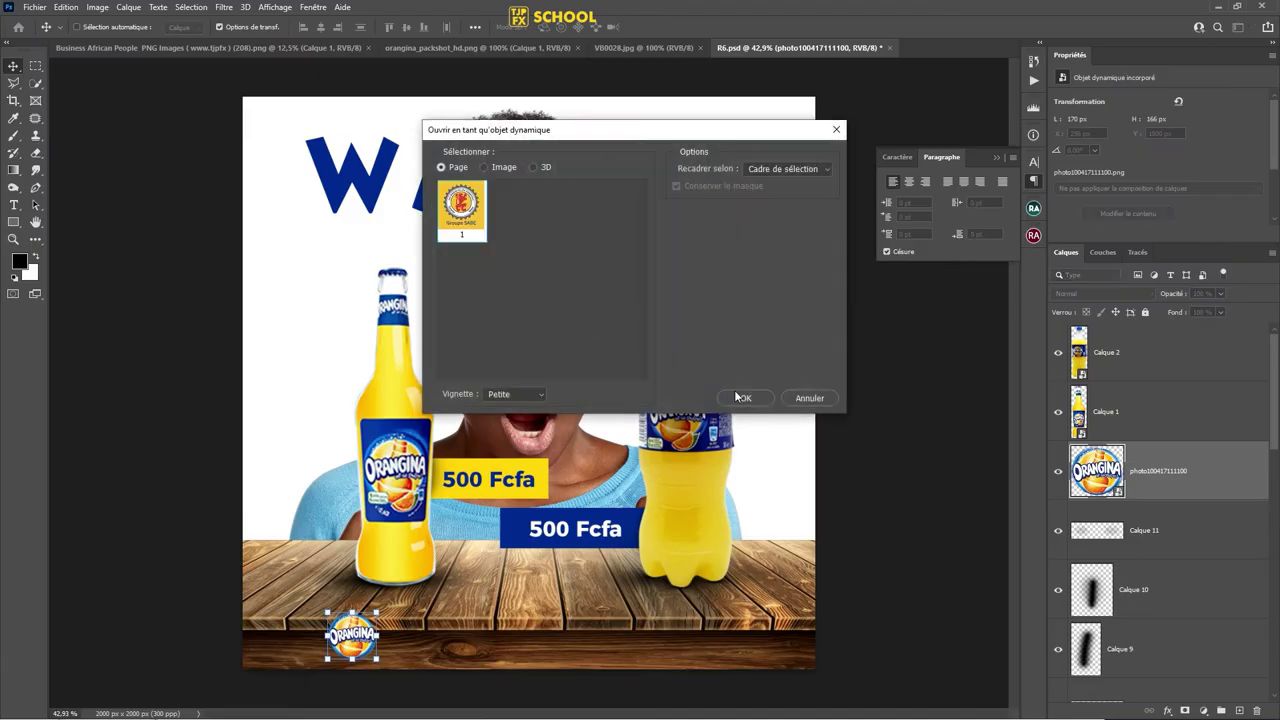
{"action": "left_click", "coordinate": [740, 397]}
{"action": "left_click_drag", "start_coordinate": [795, 107], "coordinate": [246, 548]}
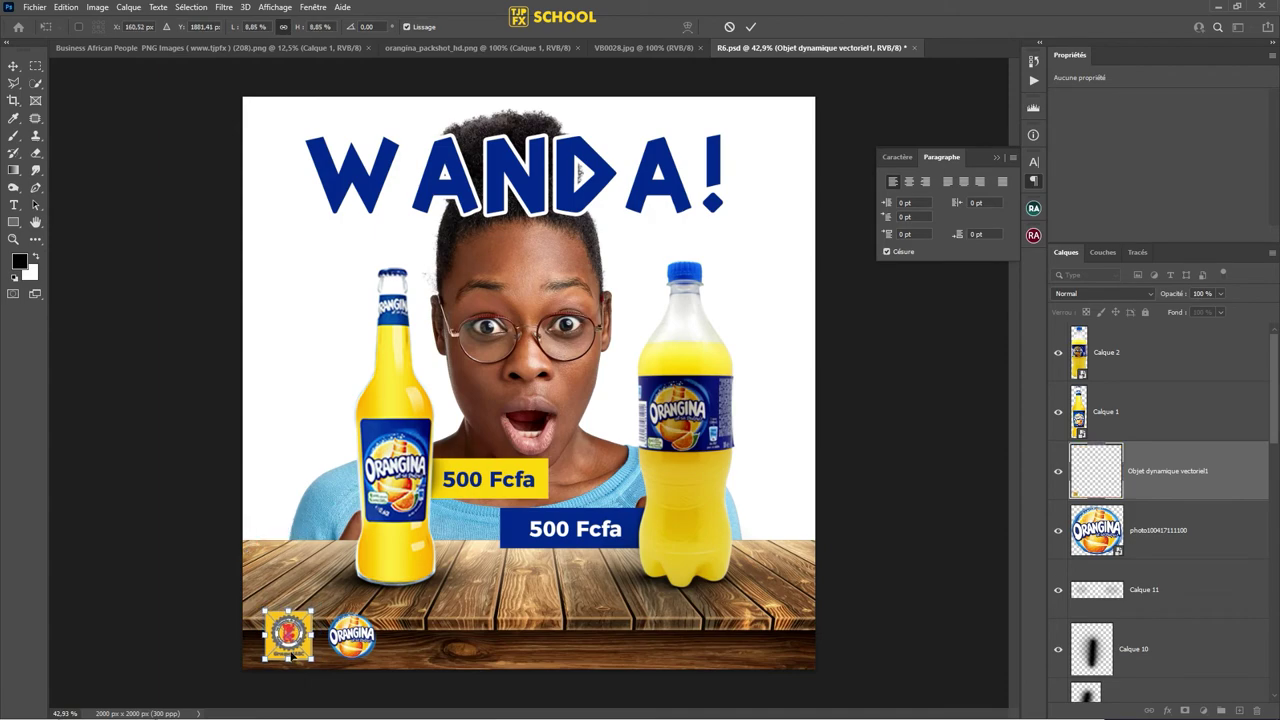
{"action": "scroll", "coordinate": [293, 650], "scroll_direction": "up", "scroll_amount": 4}
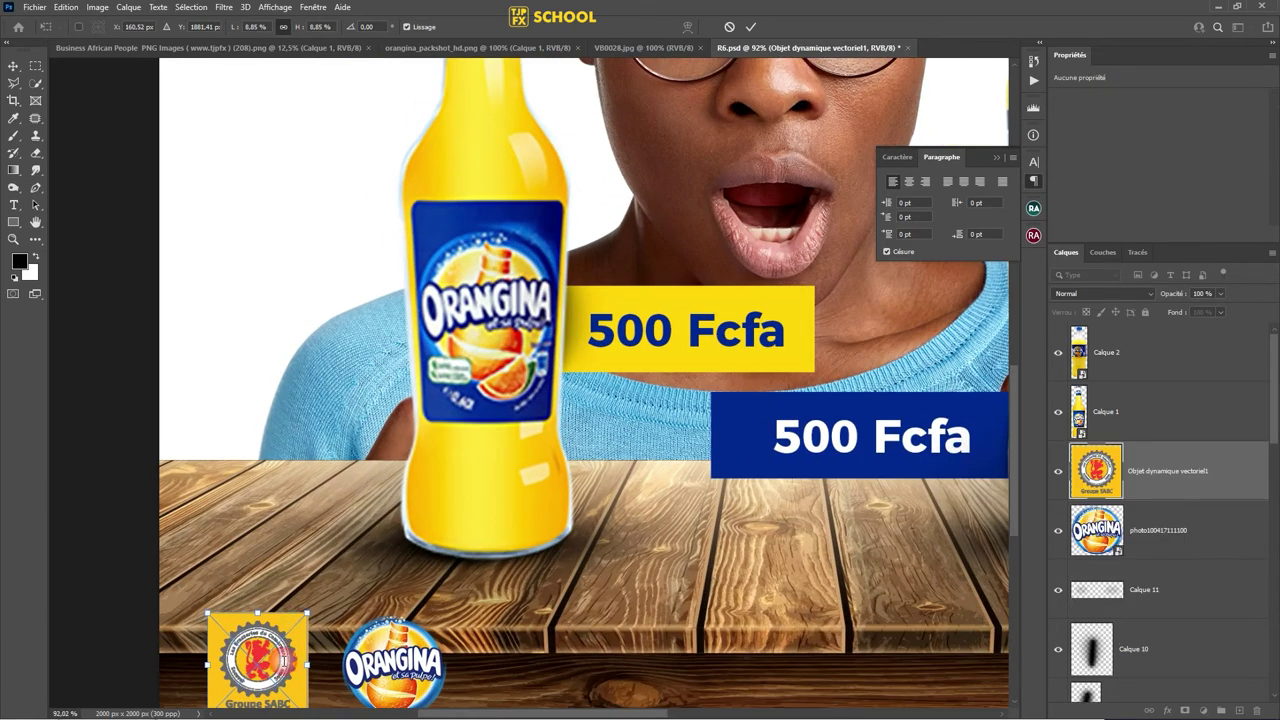
{"action": "key", "text": "Return"}
- Select both logo layers, nudge them right, then fit the poster on screen and save
{"action": "left_click_drag", "start_coordinate": [1015, 391], "coordinate": [1013, 436]}
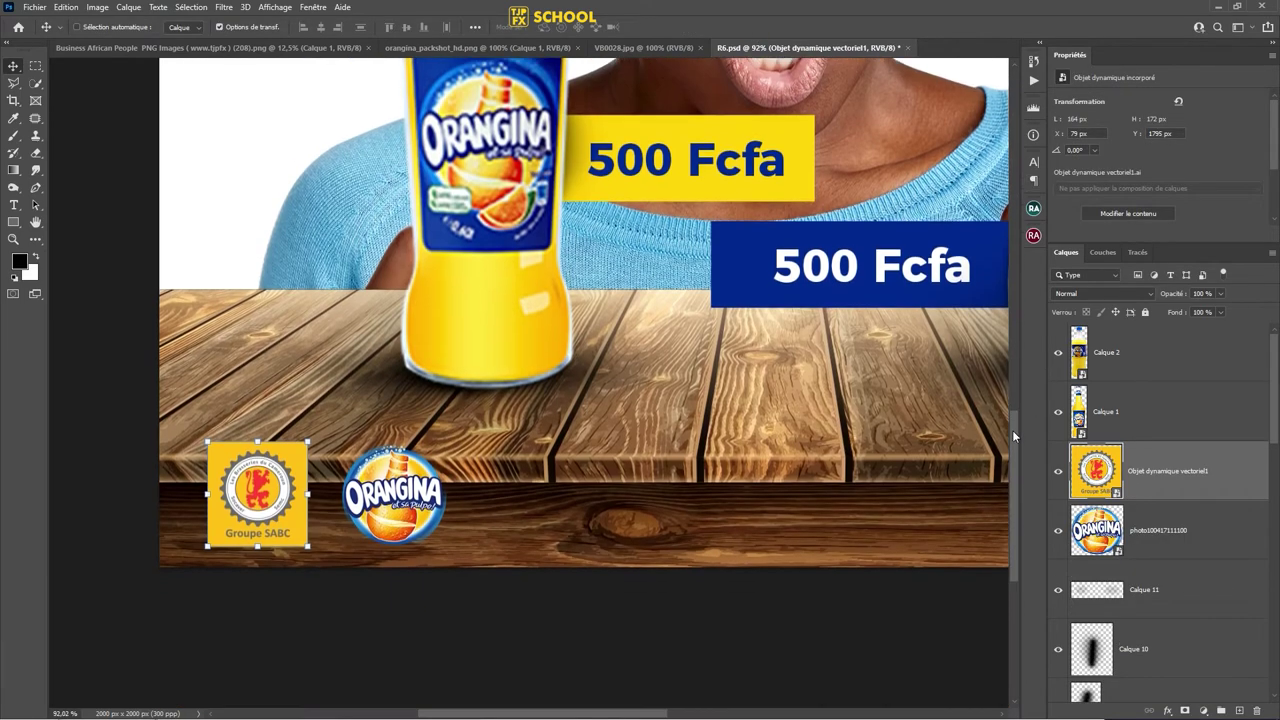
{"action": "left_click", "coordinate": [1170, 540], "text": "shift"}
{"action": "left_click_drag", "start_coordinate": [973, 492], "coordinate": [983, 487]}
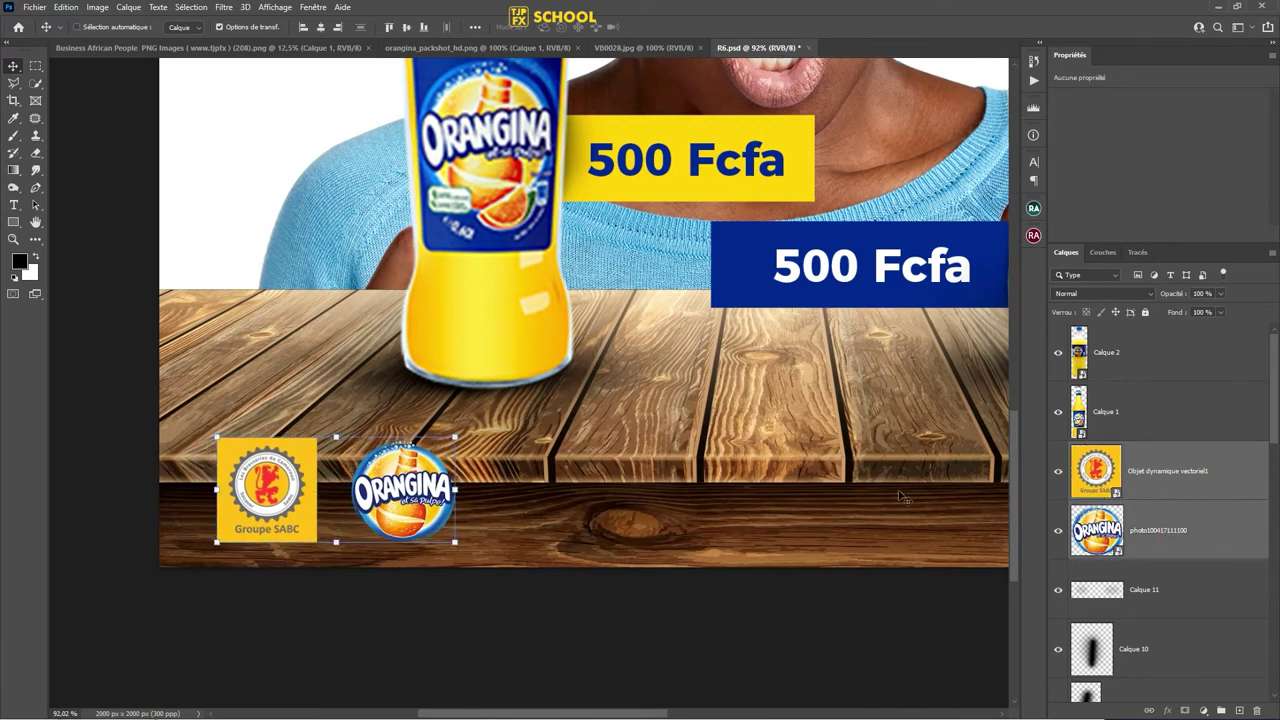
{"action": "key", "text": "shift+Right"}
{"action": "key", "text": "shift+Right"}
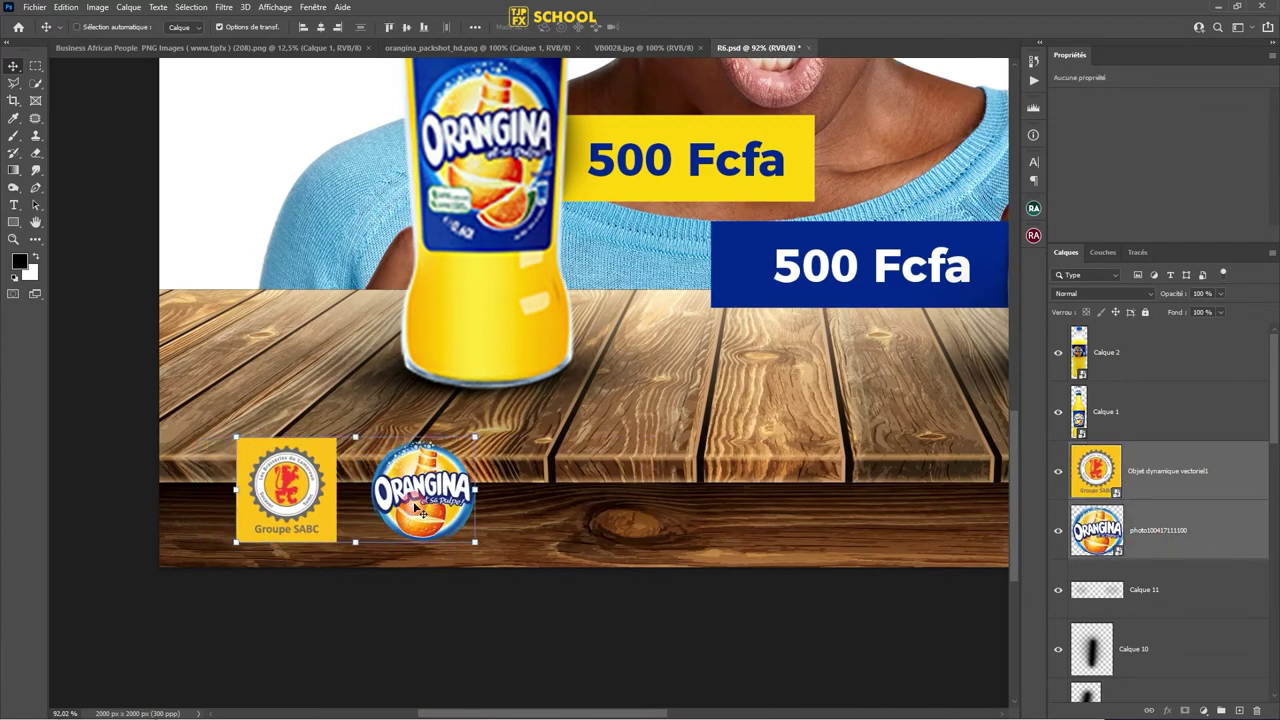
{"action": "left_click", "coordinate": [1160, 530]}
{"action": "key", "text": "ctrl+0"}
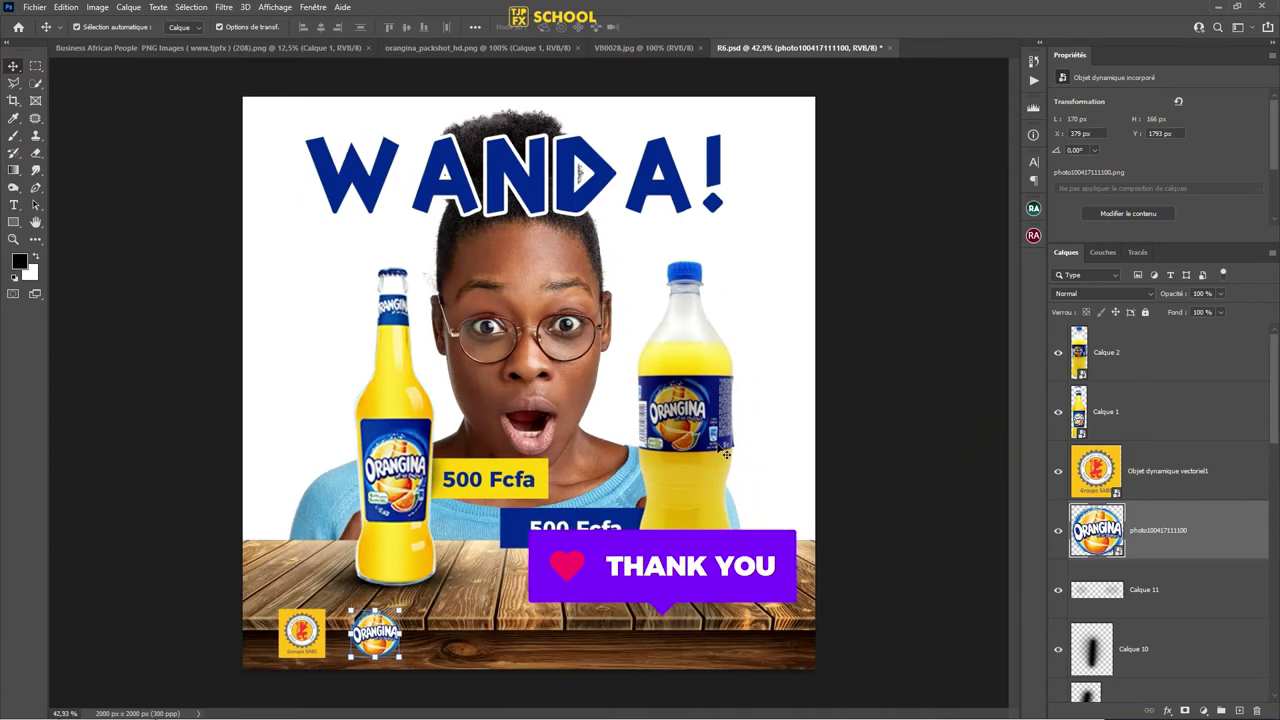
{"action": "key", "text": "ctrl+s"}
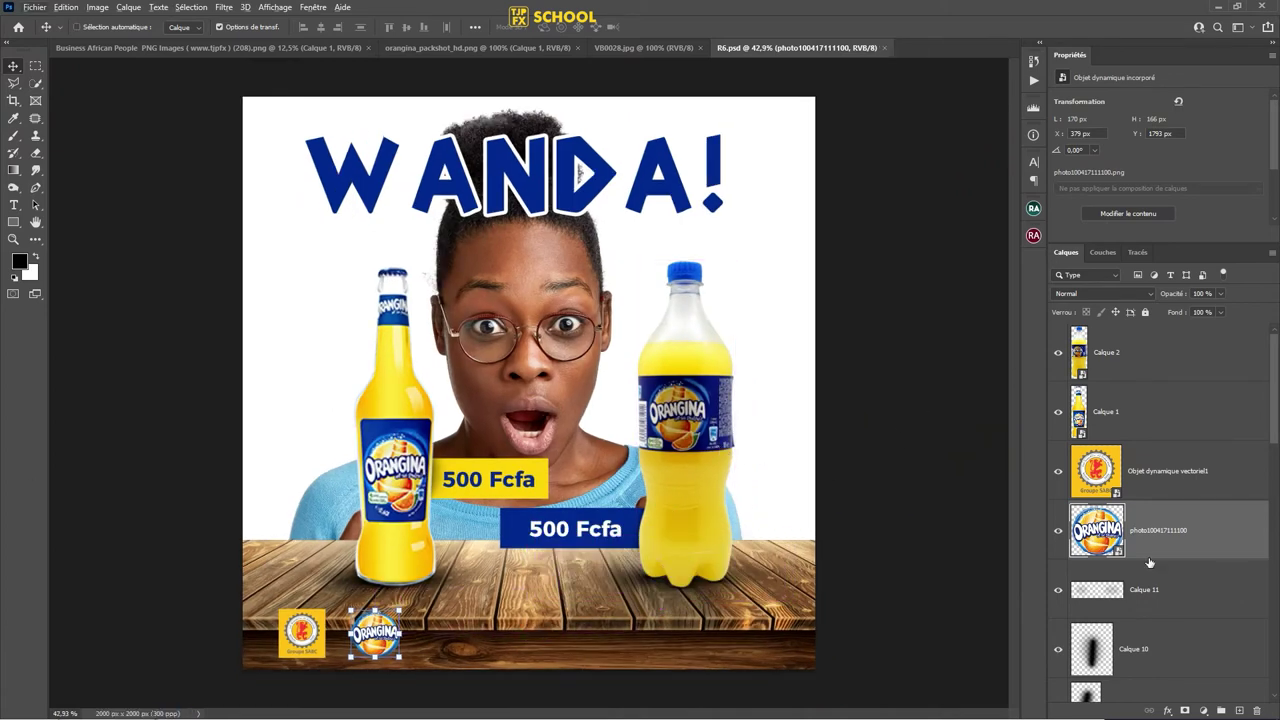
- Add a gradient fill layer above the background using the foreground-to-background gradient
{"action": "scroll", "coordinate": [1150, 563], "scroll_direction": "down", "scroll_amount": 5}
{"action": "scroll", "coordinate": [1162, 590], "scroll_direction": "down", "scroll_amount": 5}
{"action": "scroll", "coordinate": [1175, 613], "scroll_direction": "down", "scroll_amount": 5}
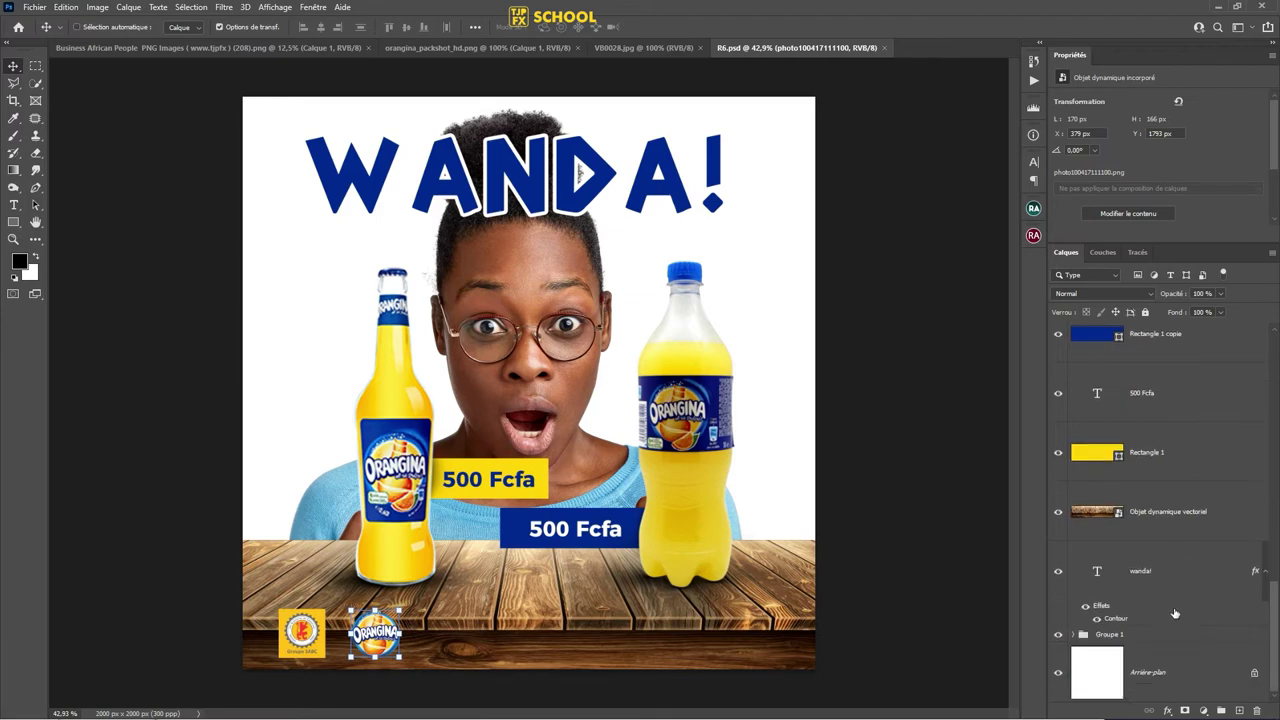
{"action": "left_click", "coordinate": [1180, 673]}
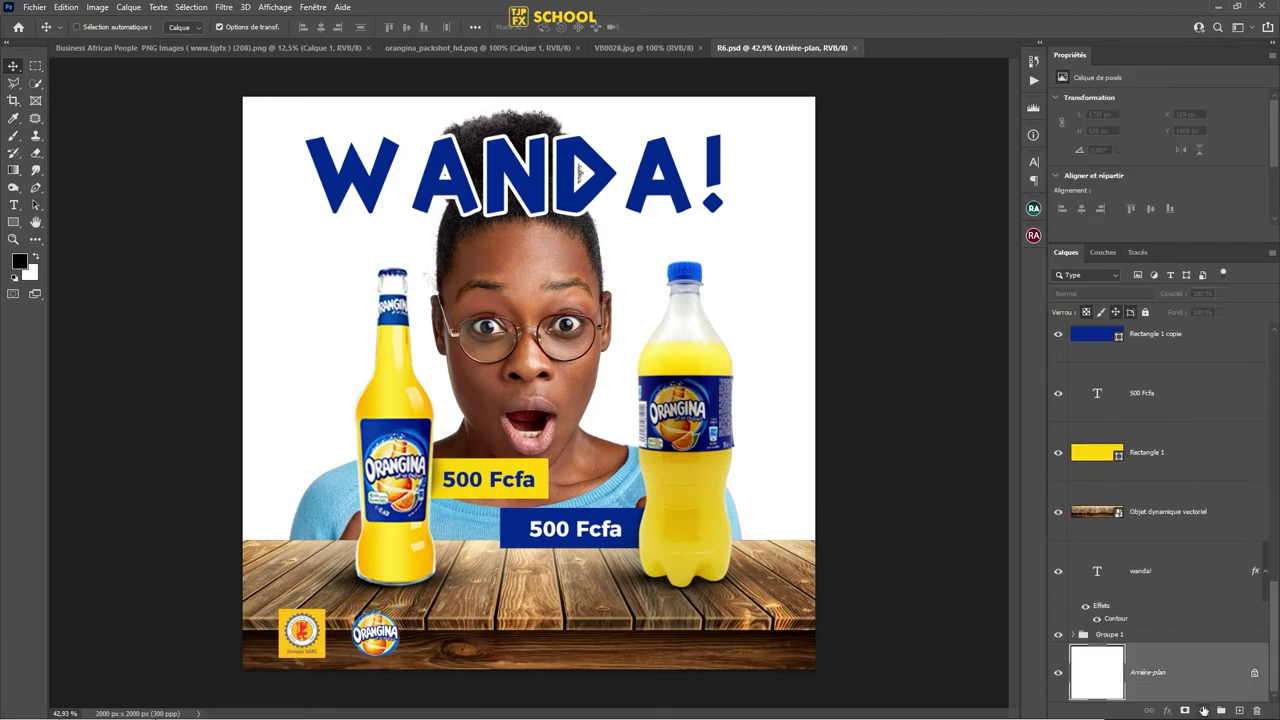
{"action": "left_click", "coordinate": [1204, 710]}
{"action": "left_click", "coordinate": [1165, 486]}
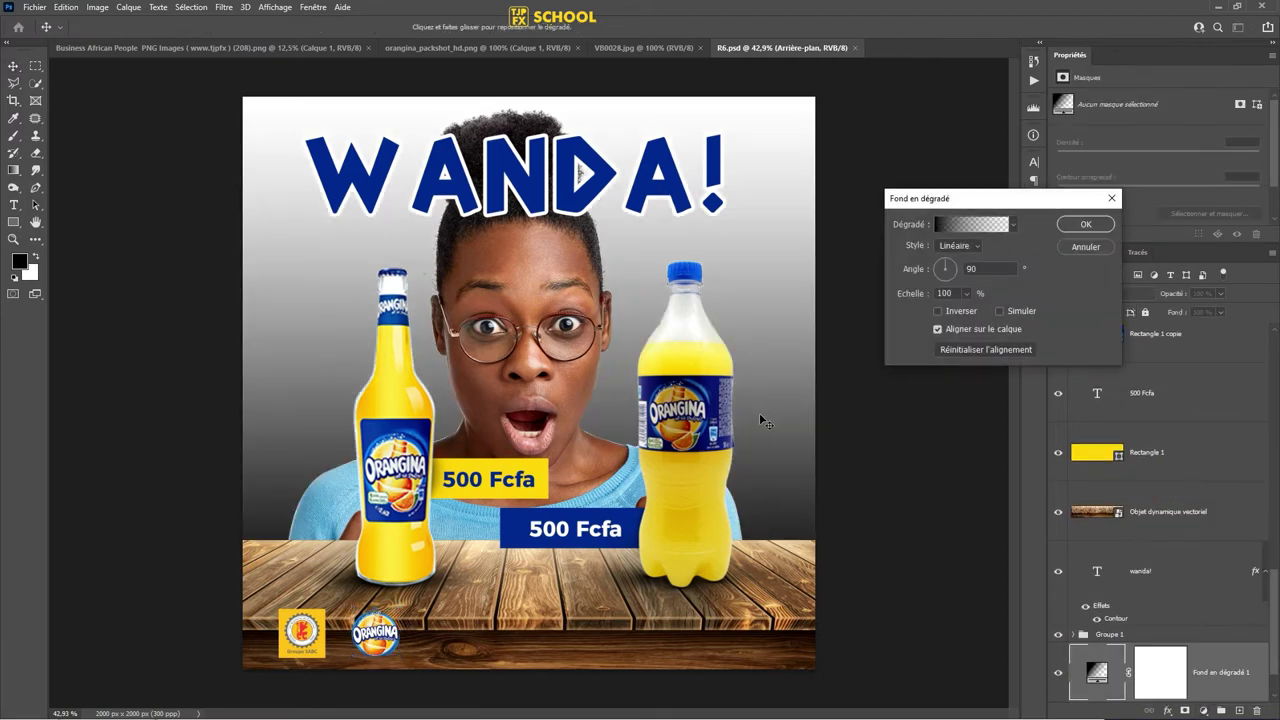
{"action": "left_click", "coordinate": [983, 228]}
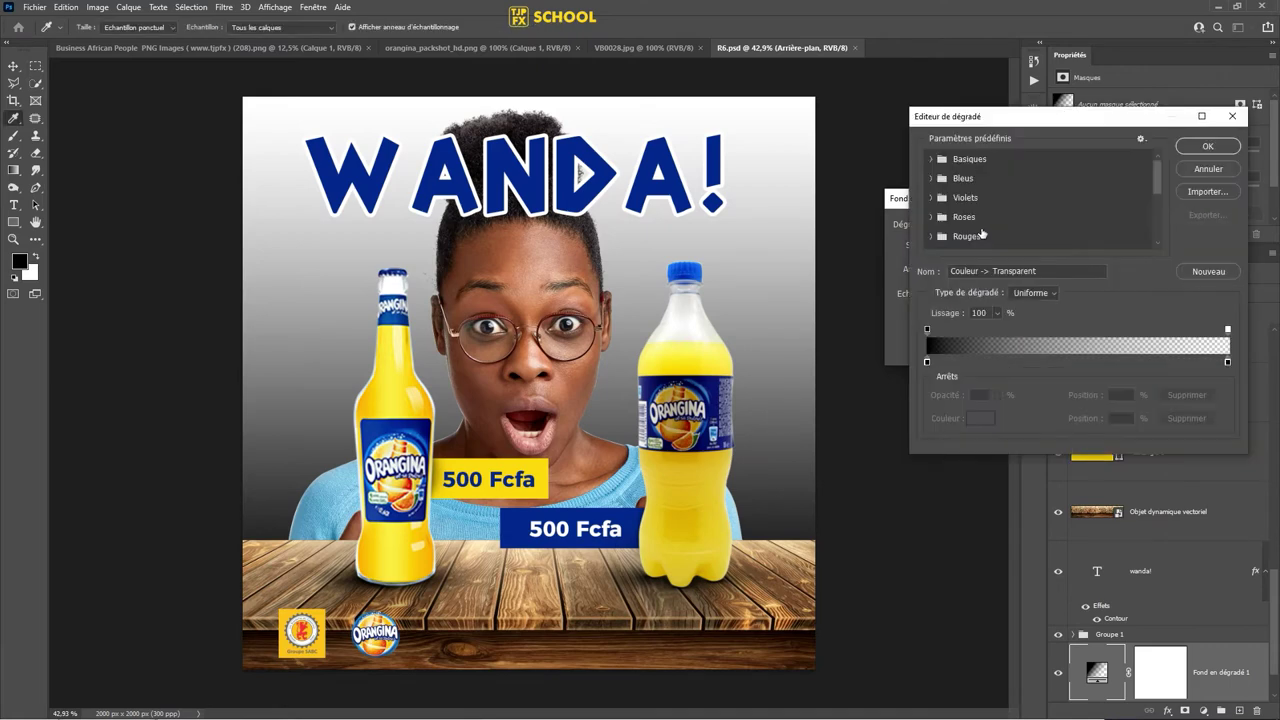
{"action": "left_click", "coordinate": [934, 159]}
{"action": "left_click", "coordinate": [952, 184]}
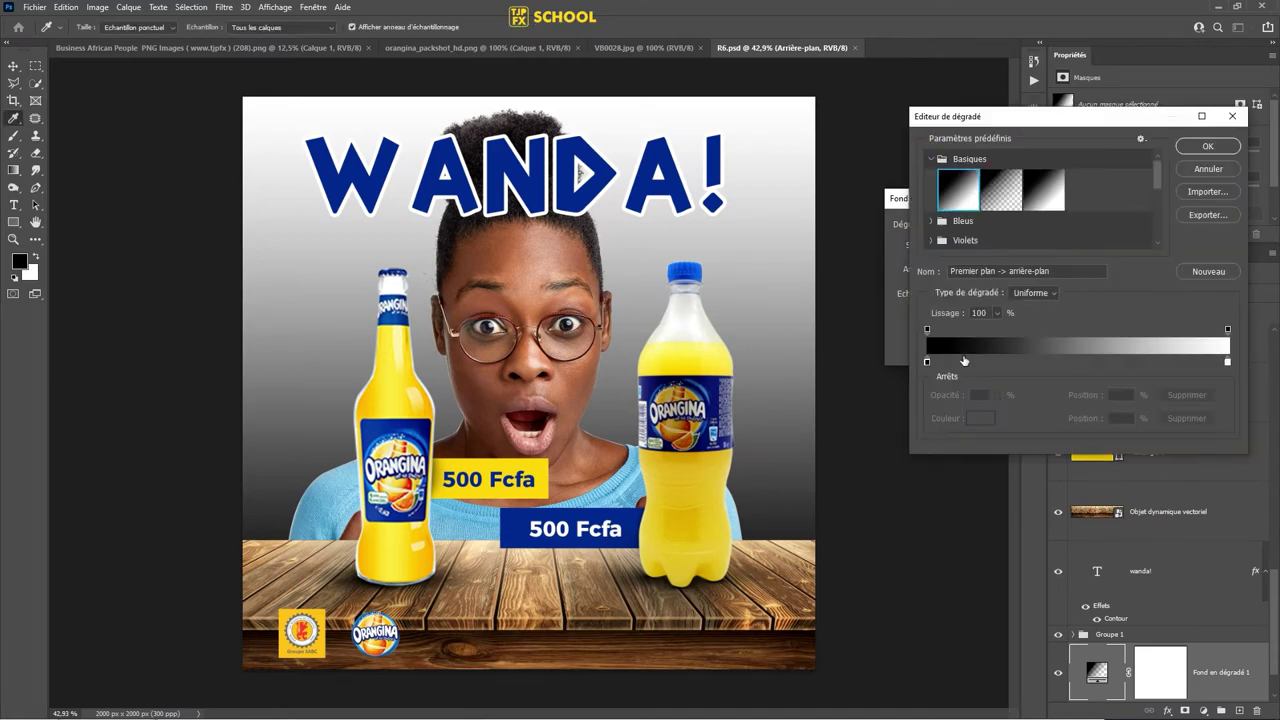
- Set the gradient stops to blue #1158a8 and dark blue #0d2f90
{"action": "left_click", "coordinate": [927, 365]}
{"action": "left_click", "coordinate": [985, 420]}
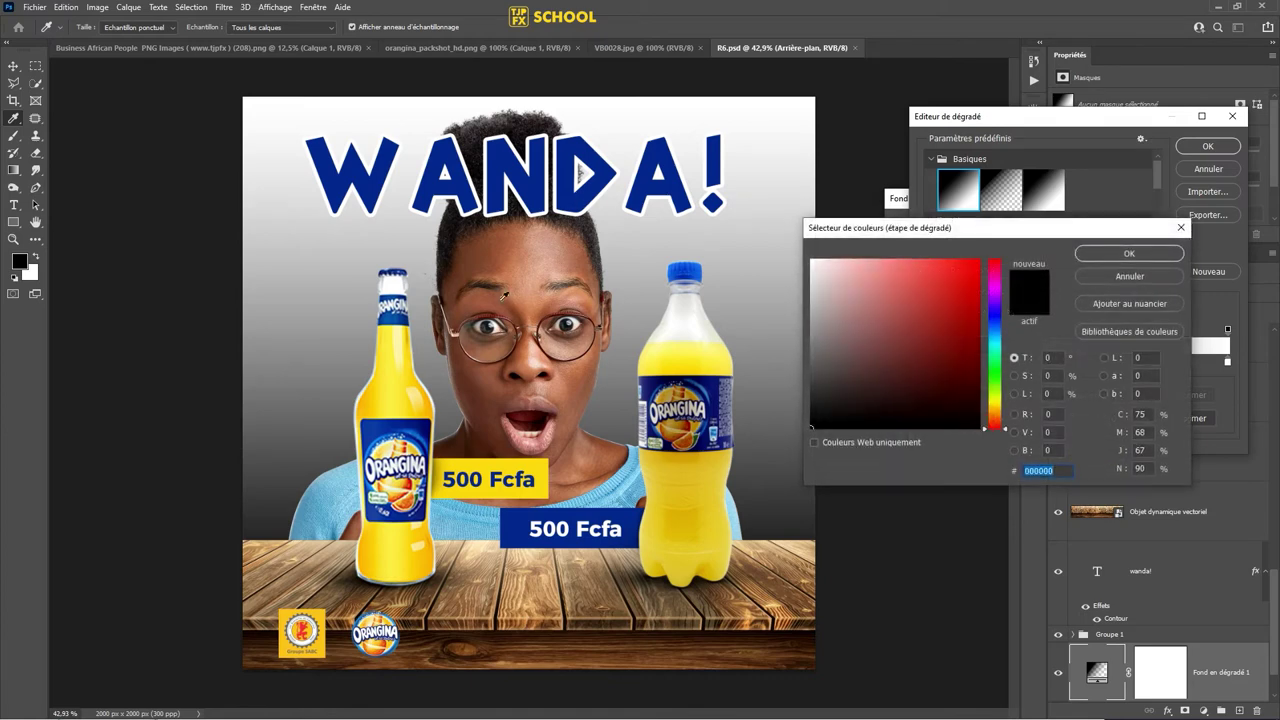
{"action": "left_click", "coordinate": [398, 312]}
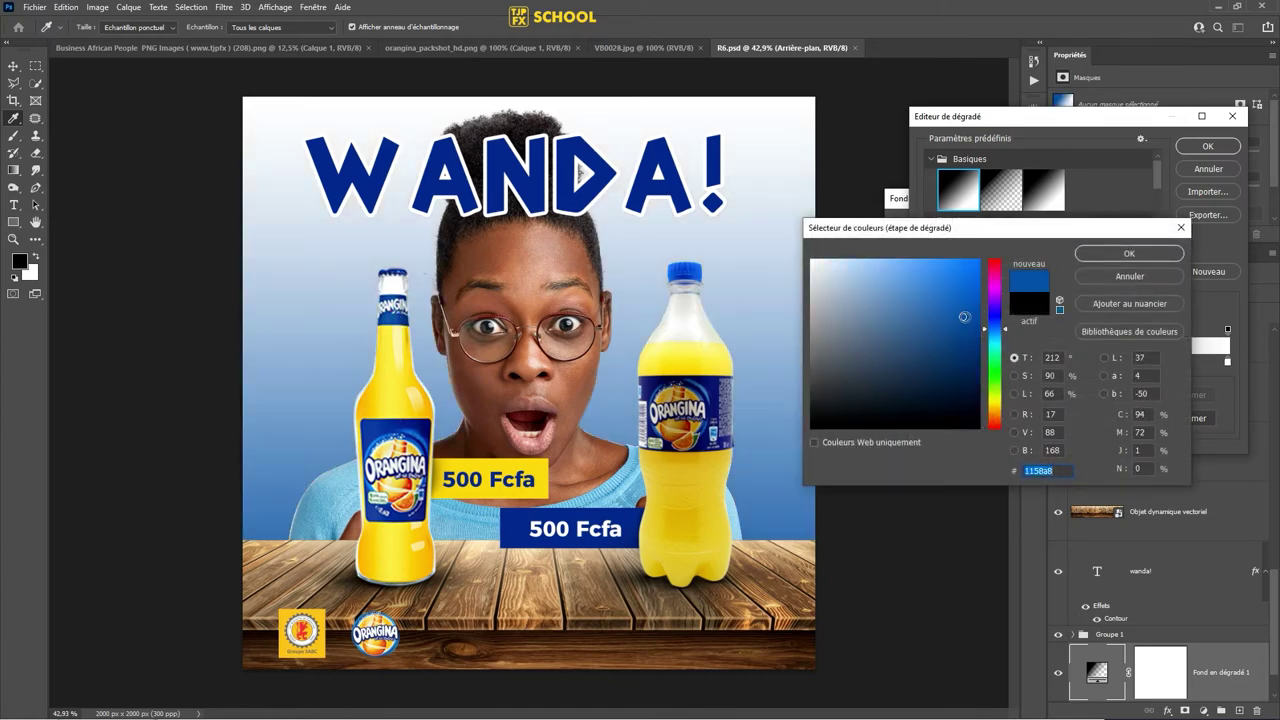
{"action": "left_click", "coordinate": [1106, 256]}
{"action": "left_click", "coordinate": [1228, 361]}
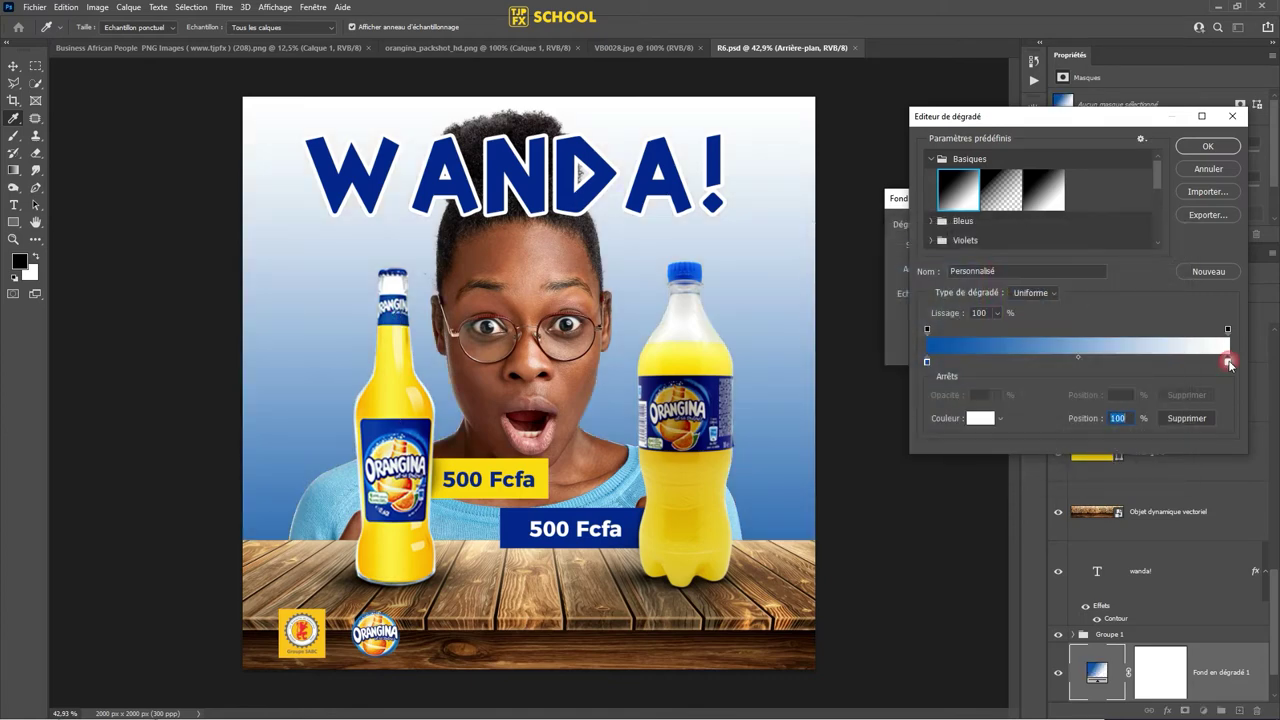
{"action": "left_click", "coordinate": [979, 420]}
{"action": "left_click", "coordinate": [630, 530]}
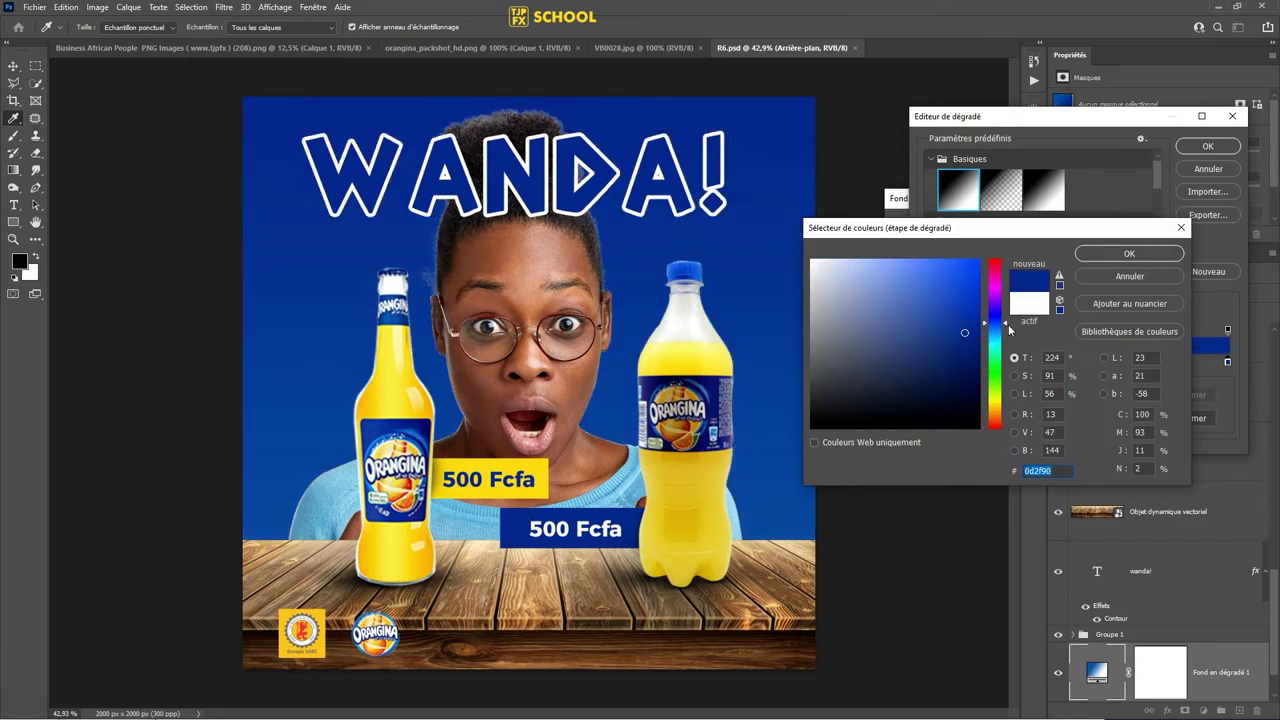
{"action": "left_click", "coordinate": [1128, 253]}
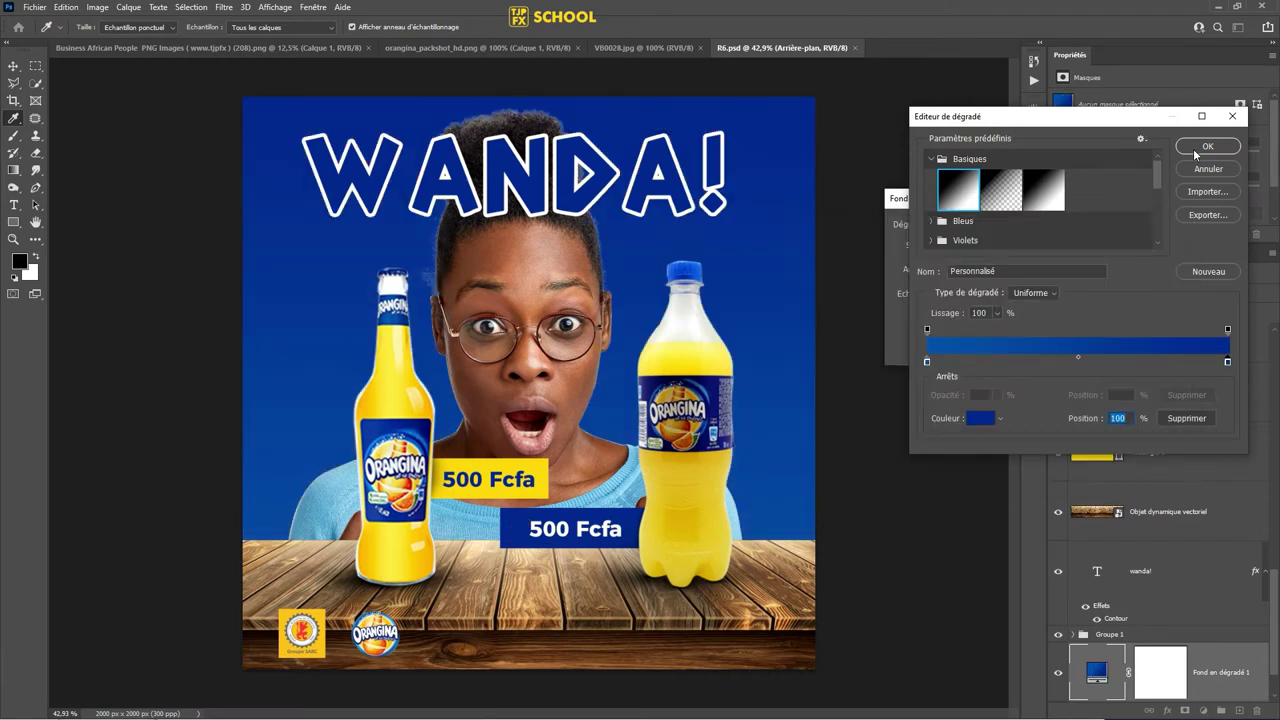
- Make the gradient radial and enlarge its scale to 166%
{"action": "left_click", "coordinate": [1207, 146]}
{"action": "left_click", "coordinate": [958, 245]}
{"action": "left_click", "coordinate": [950, 255]}
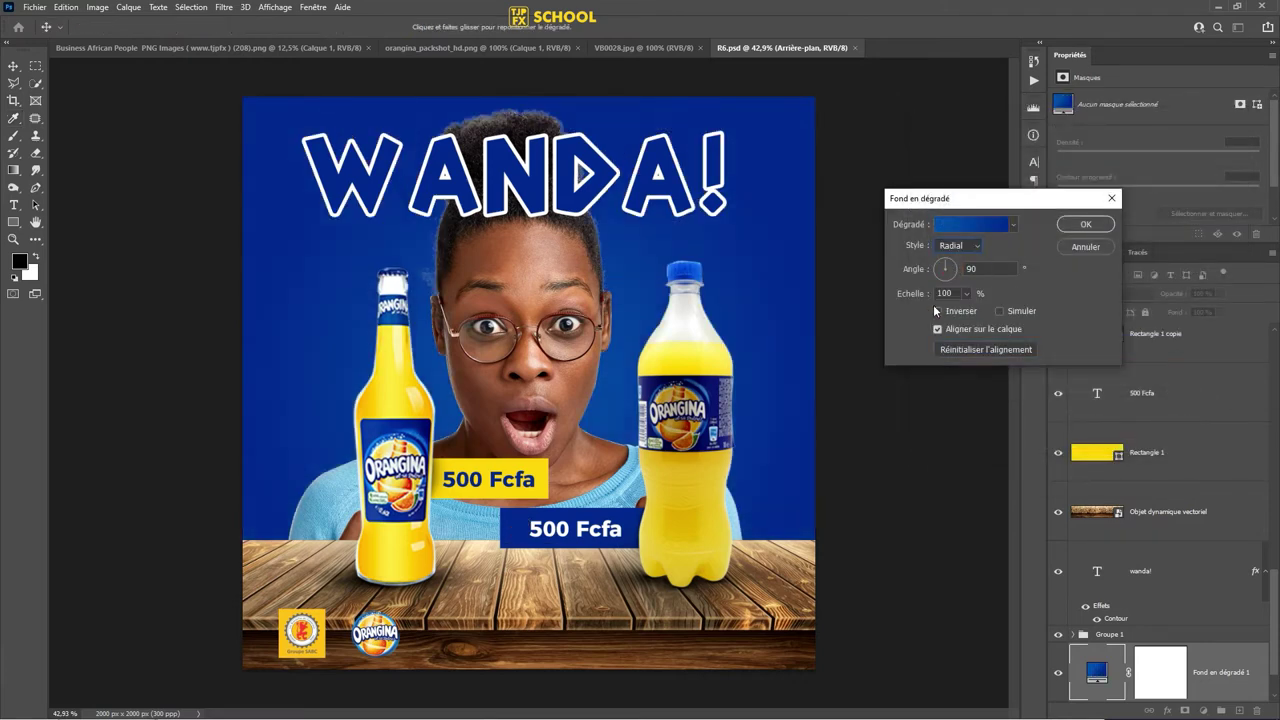
{"action": "left_click", "coordinate": [966, 294]}
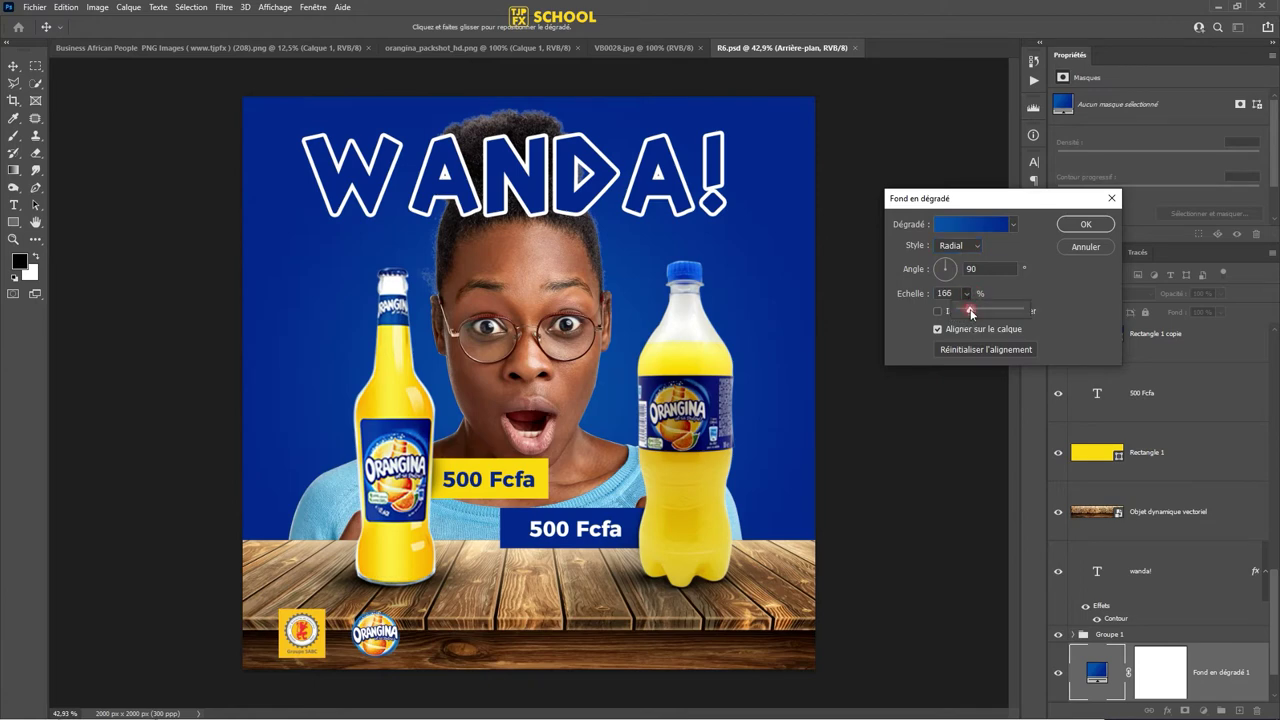
{"action": "left_click_drag", "start_coordinate": [968, 308], "coordinate": [975, 313]}
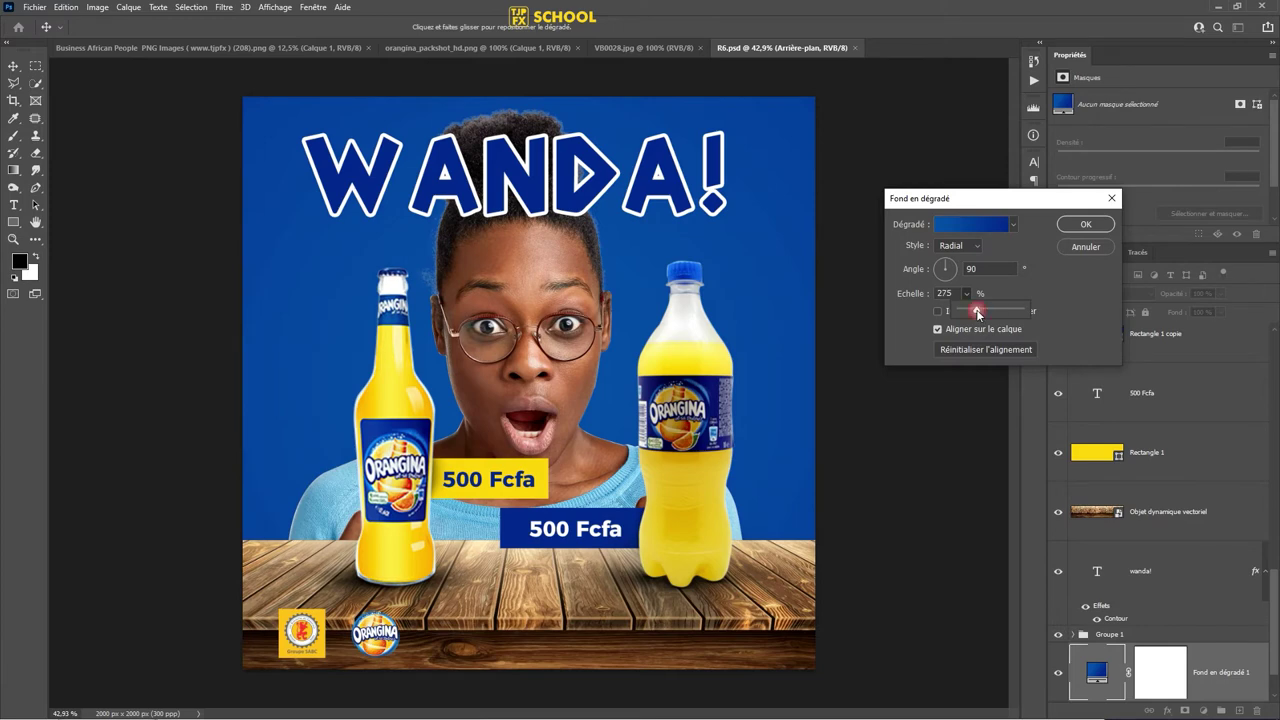
- Change a gradient stop to a brighter blue and reduce the gradient scale
{"action": "left_click", "coordinate": [971, 224]}
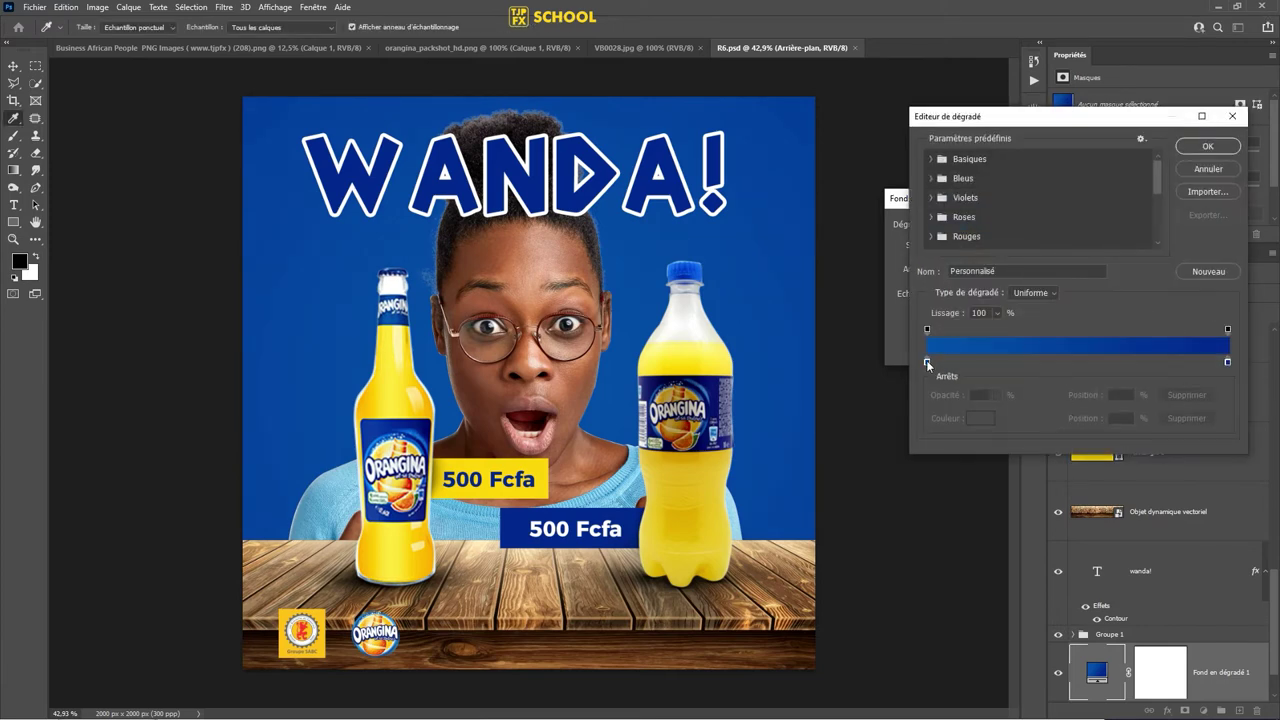
{"action": "double_click", "coordinate": [927, 361]}
{"action": "left_click", "coordinate": [965, 282]}
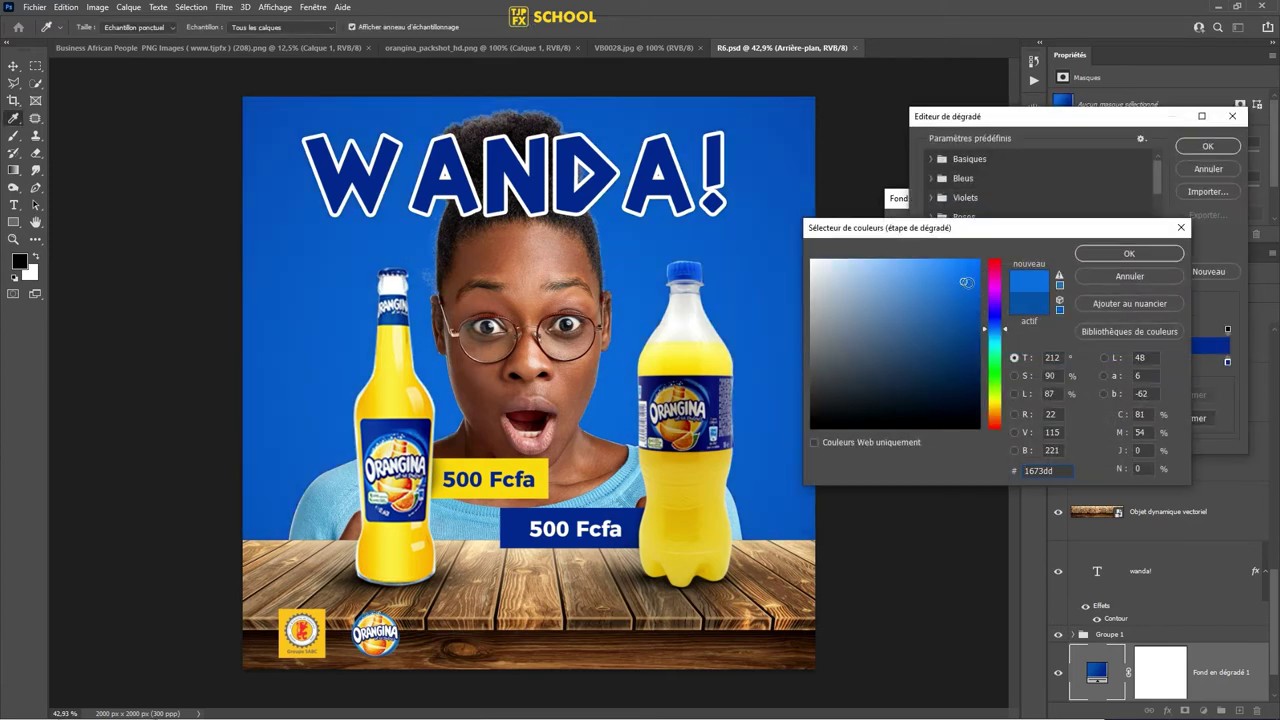
{"action": "left_click", "coordinate": [1129, 253]}
{"action": "left_click", "coordinate": [1205, 146]}
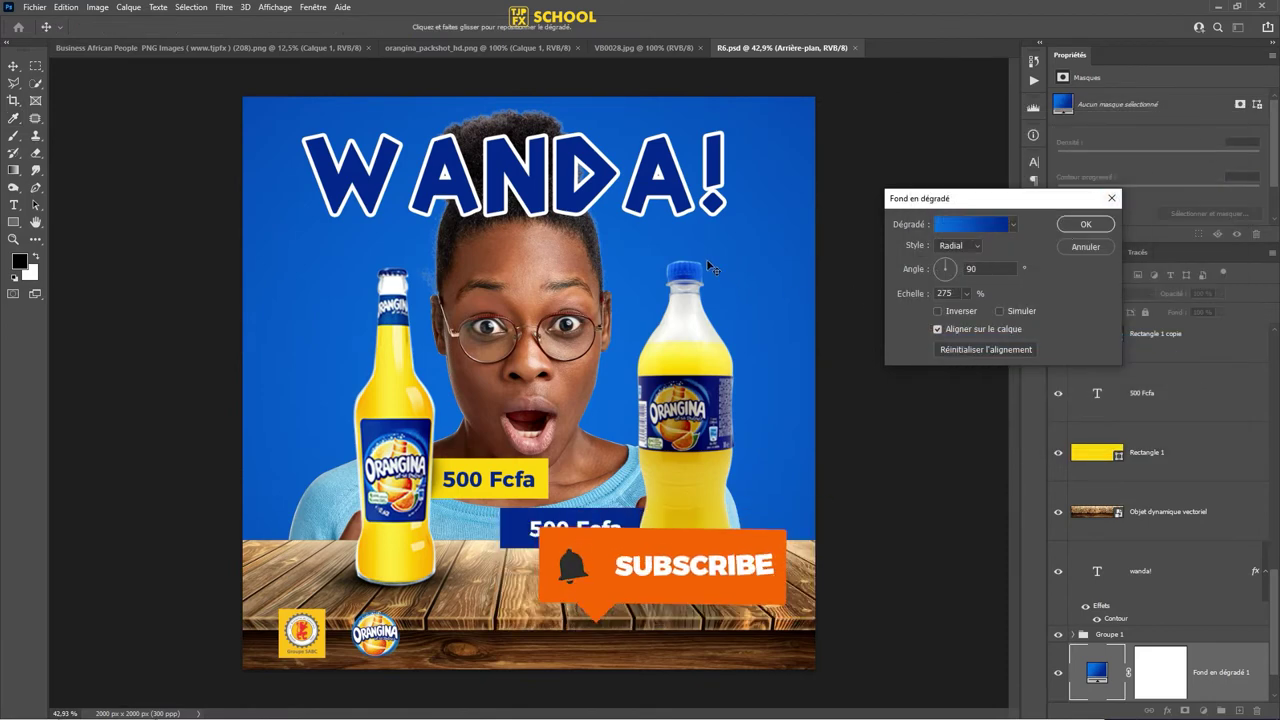
{"action": "left_click", "coordinate": [966, 293]}
{"action": "left_click_drag", "start_coordinate": [969, 311], "coordinate": [955, 310]}
- Lighten the left colour stop further, apply the gradient fill, and save
{"action": "left_click", "coordinate": [972, 224]}
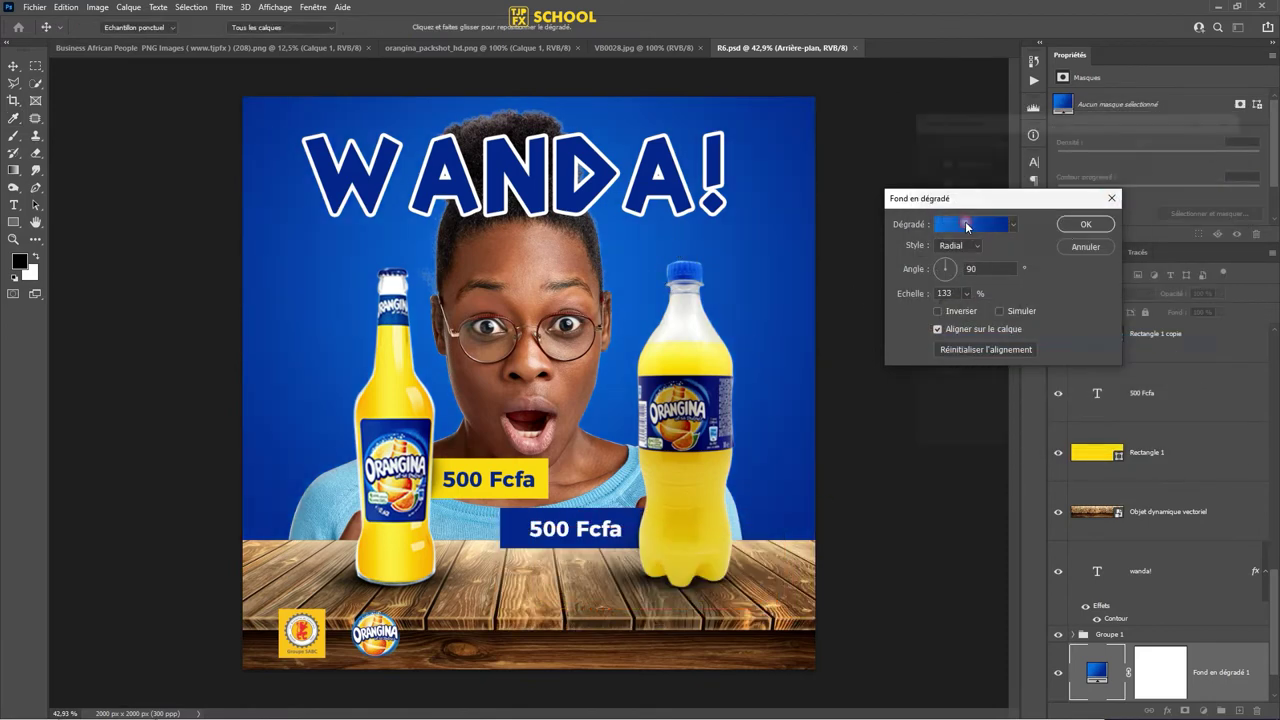
{"action": "left_click", "coordinate": [935, 367]}
{"action": "left_click", "coordinate": [980, 421]}
{"action": "left_click_drag", "start_coordinate": [962, 280], "coordinate": [941, 268]}
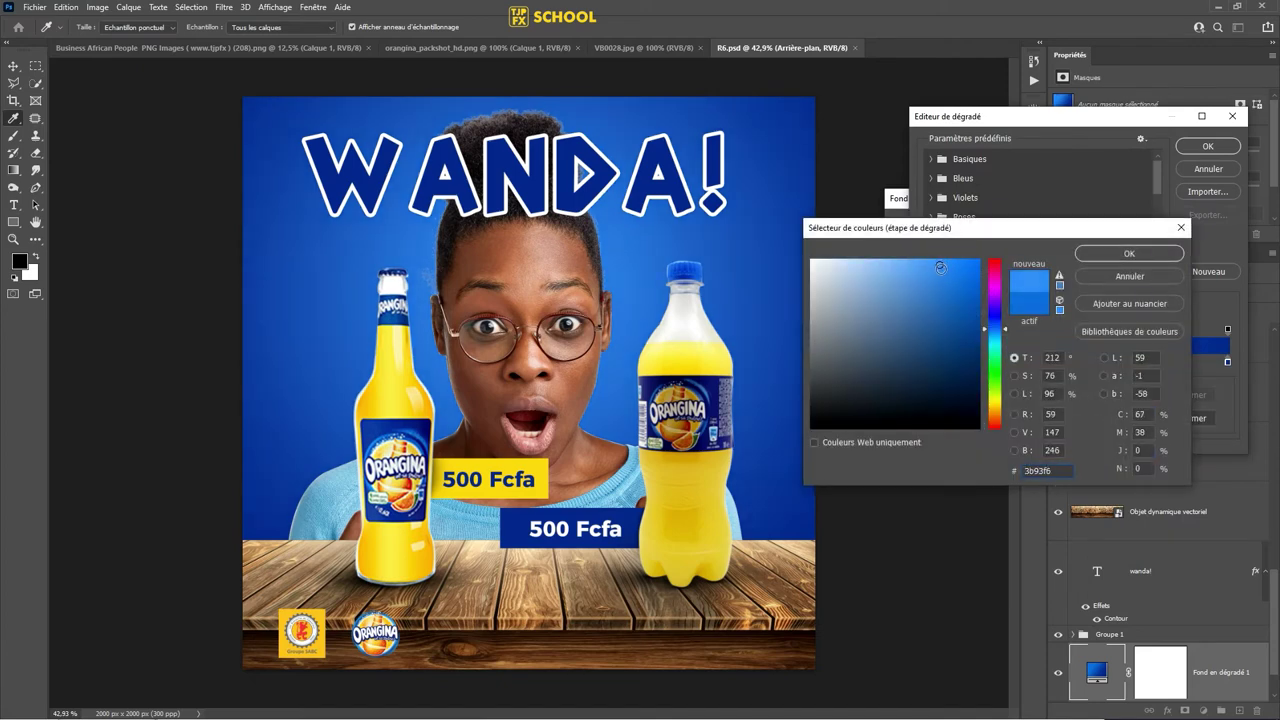
{"action": "left_click", "coordinate": [1165, 258]}
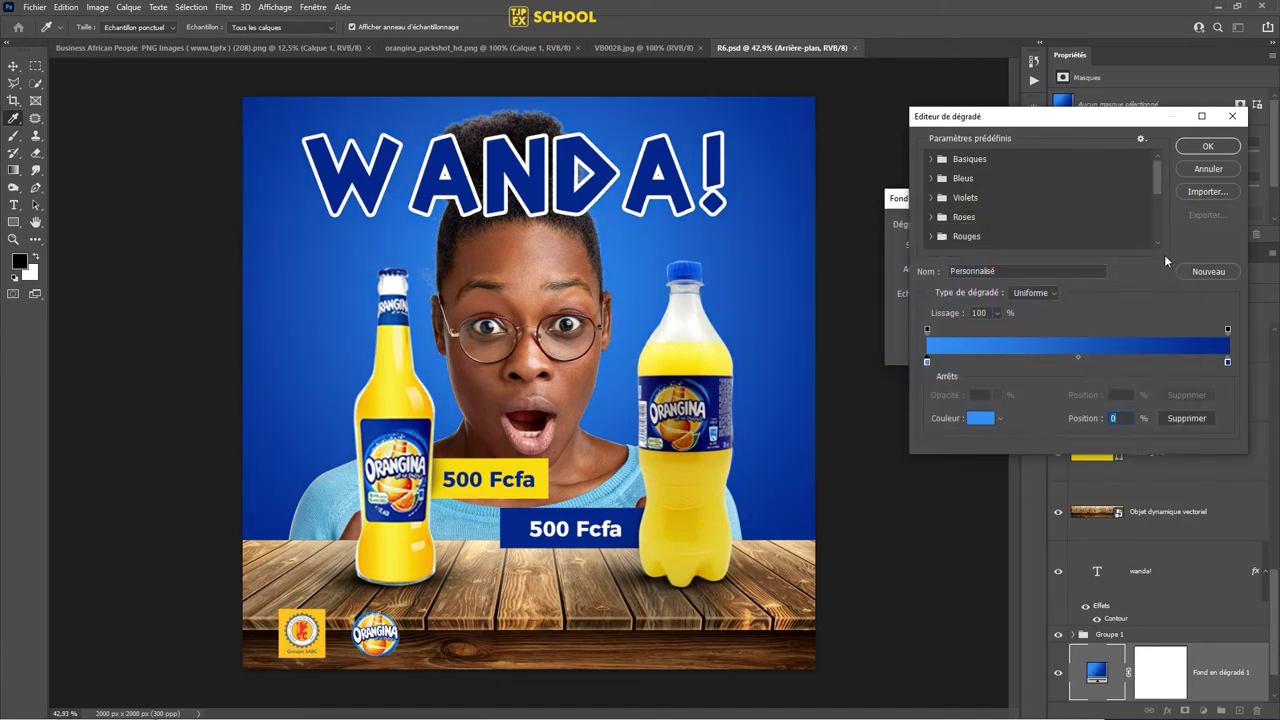
{"action": "left_click", "coordinate": [1208, 147]}
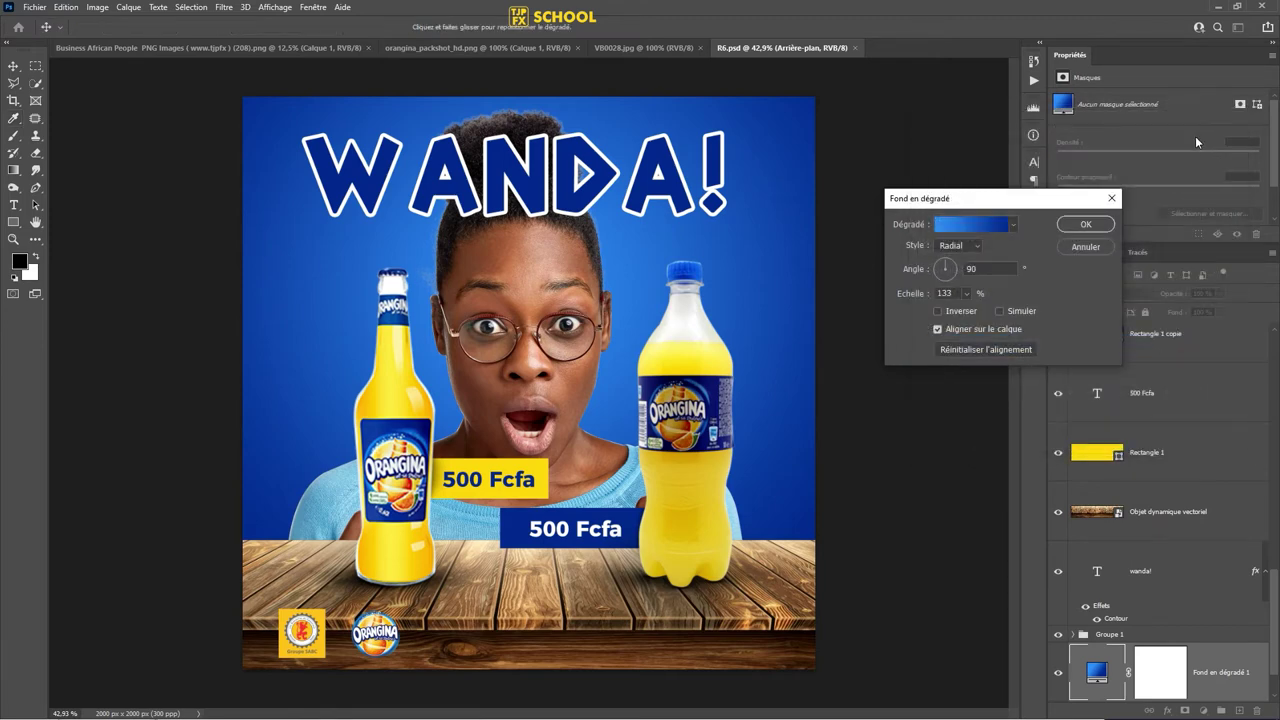
{"action": "left_click", "coordinate": [1103, 232]}
{"action": "key", "text": "ctrl+s"}
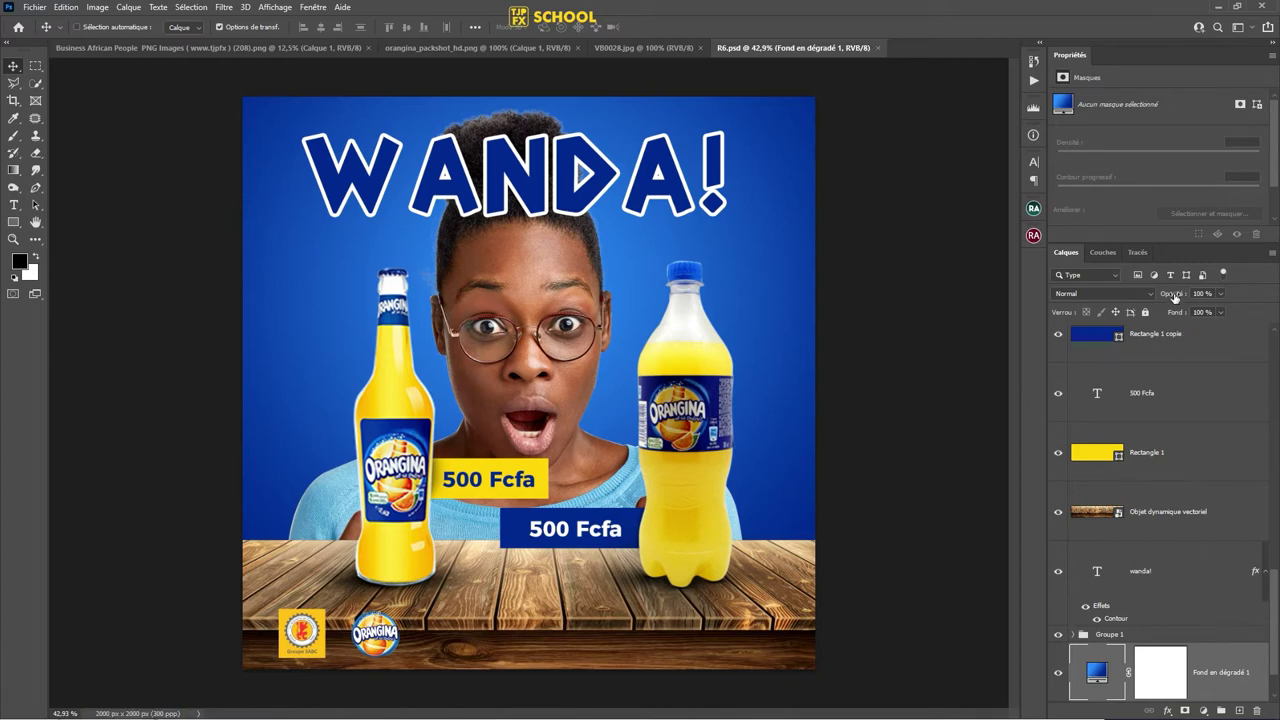
{"action": "left_click_drag", "start_coordinate": [1175, 296], "coordinate": [1189, 287]}
{"action": "key", "text": "ctrl+plus"}
{"action": "key", "text": "ctrl+plus"}
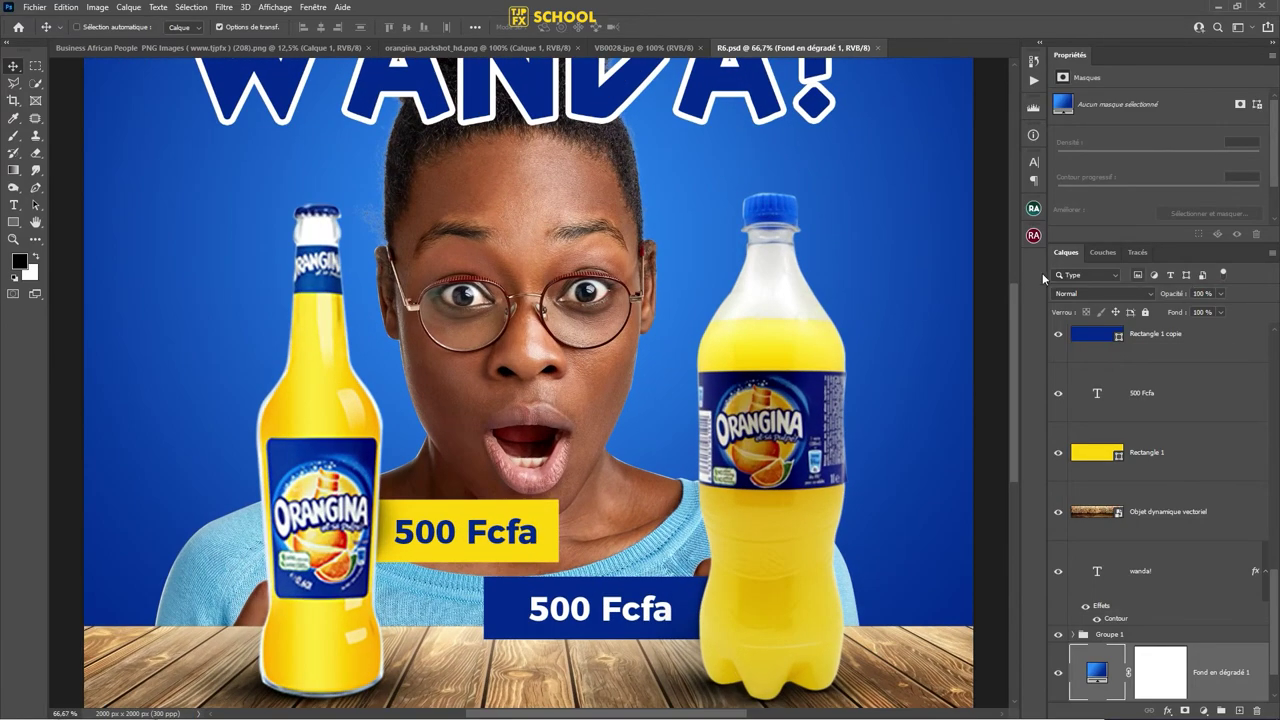
{"action": "key", "text": "ctrl+minus"}
{"action": "key", "text": "ctrl+minus"}
{"action": "key", "text": "ctrl+plus"}
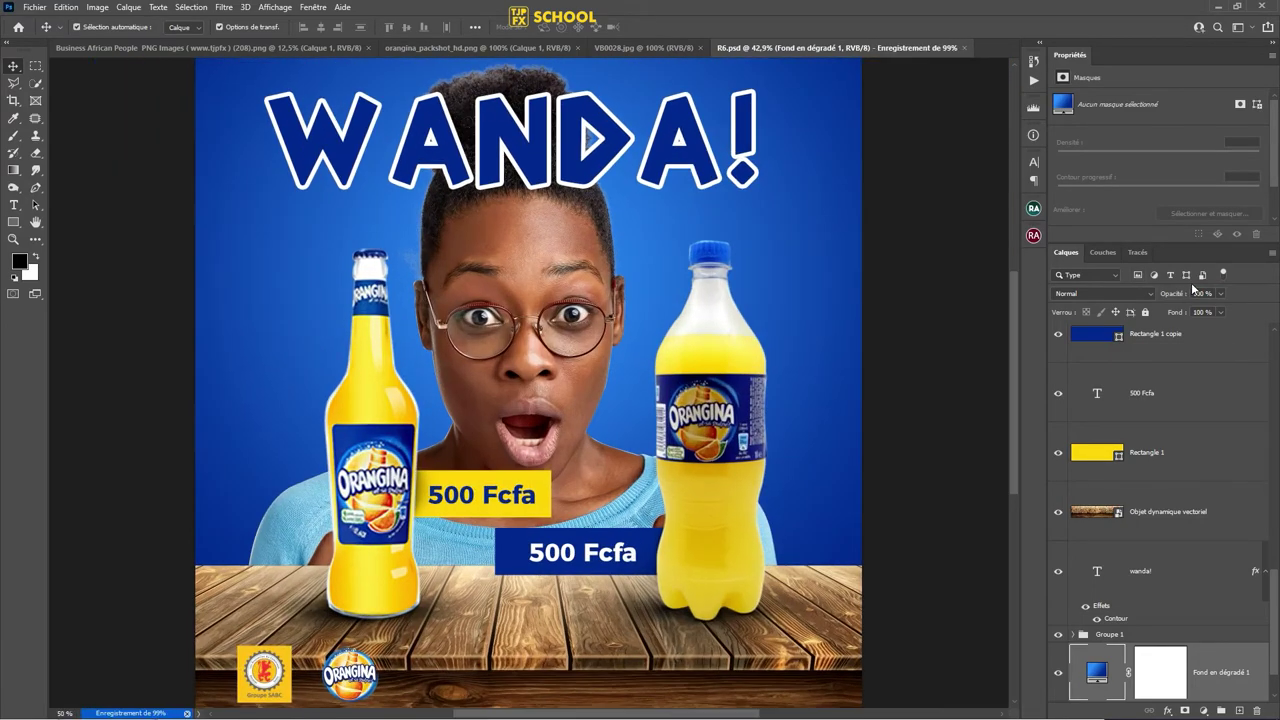
{"action": "key", "text": "ctrl+plus"}
{"action": "key", "text": "ctrl+minus"}
{"action": "key", "text": "ctrl+plus"}
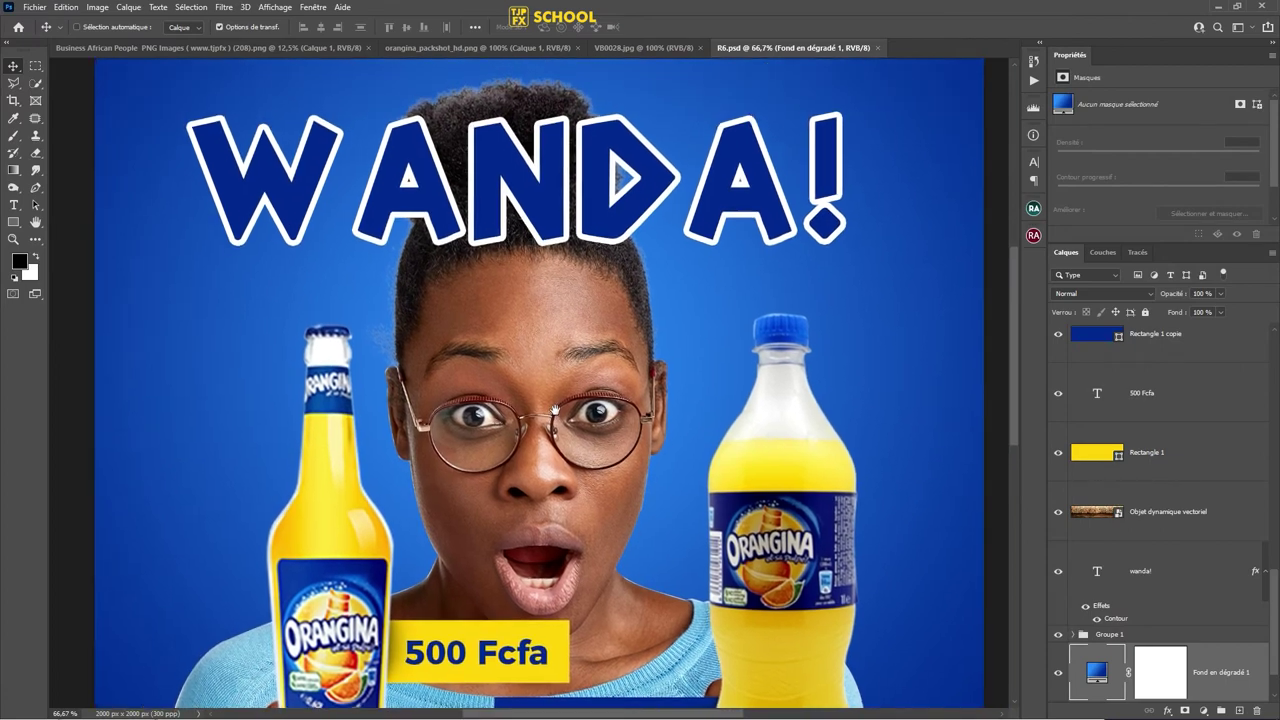
{"action": "left_click", "coordinate": [615, 327]}
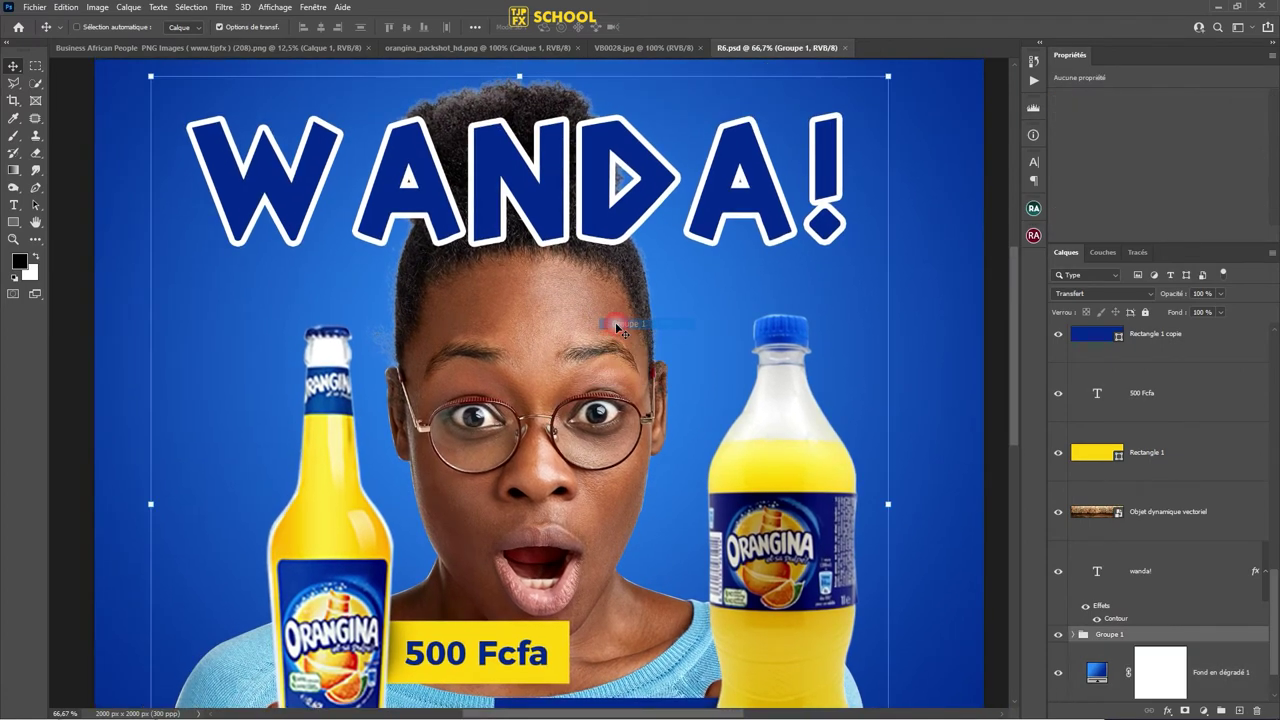
{"action": "scroll", "coordinate": [1206, 567], "scroll_direction": "down", "scroll_amount": 1}
{"action": "key", "text": "ctrl+minus"}
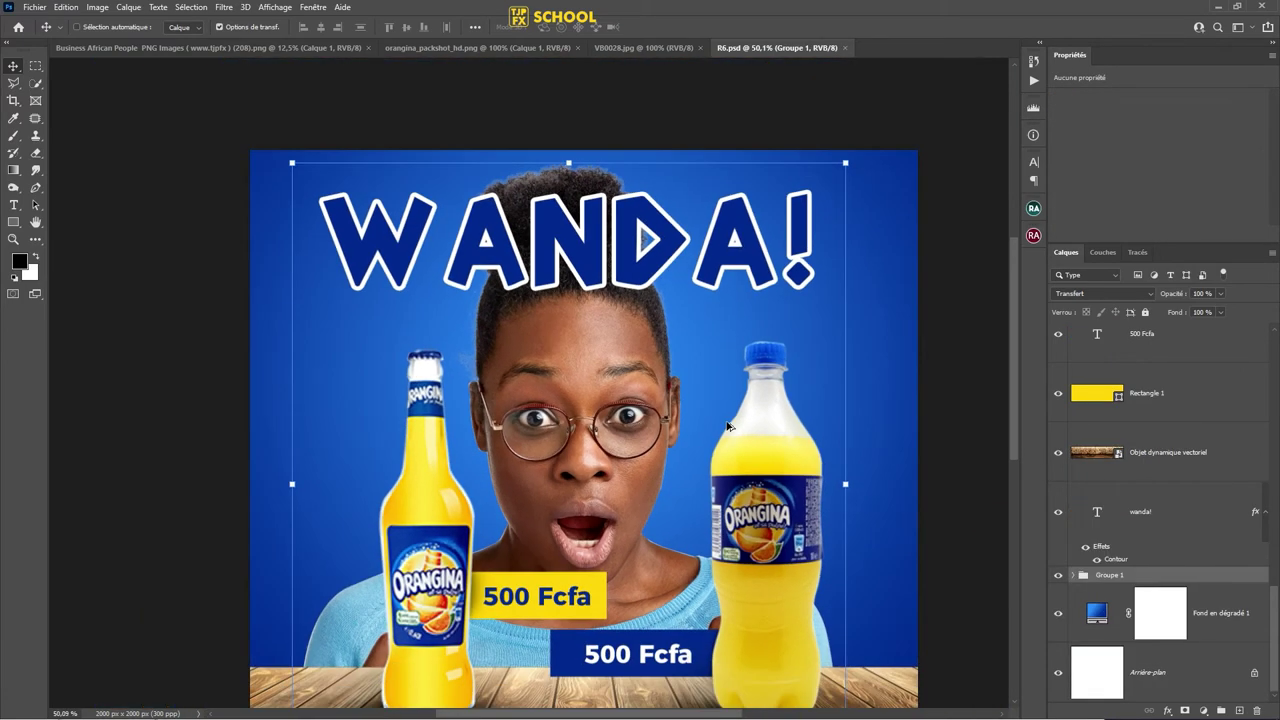
{"action": "key", "text": "ctrl+0"}
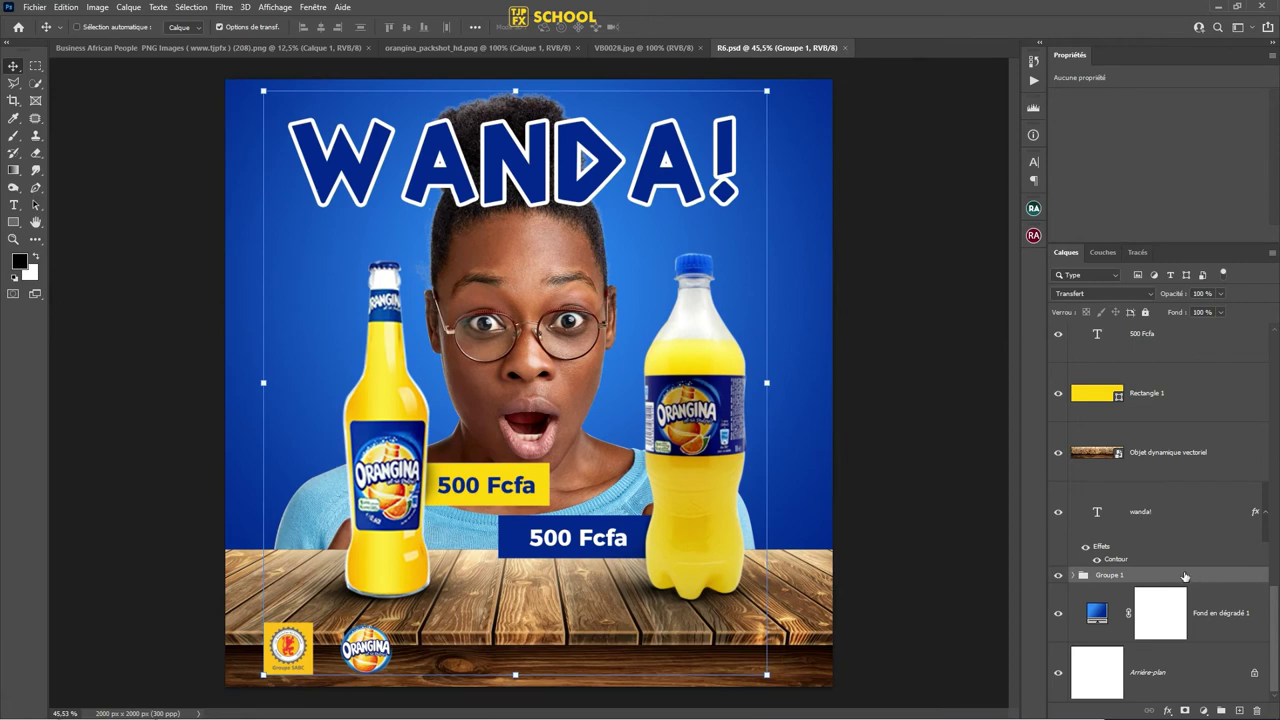
- Convert Groupe 1 to a smart object and mask it with its outline contracted by 1 px
{"action": "right_click", "coordinate": [1185, 576]}
{"action": "left_click", "coordinate": [1186, 203]}
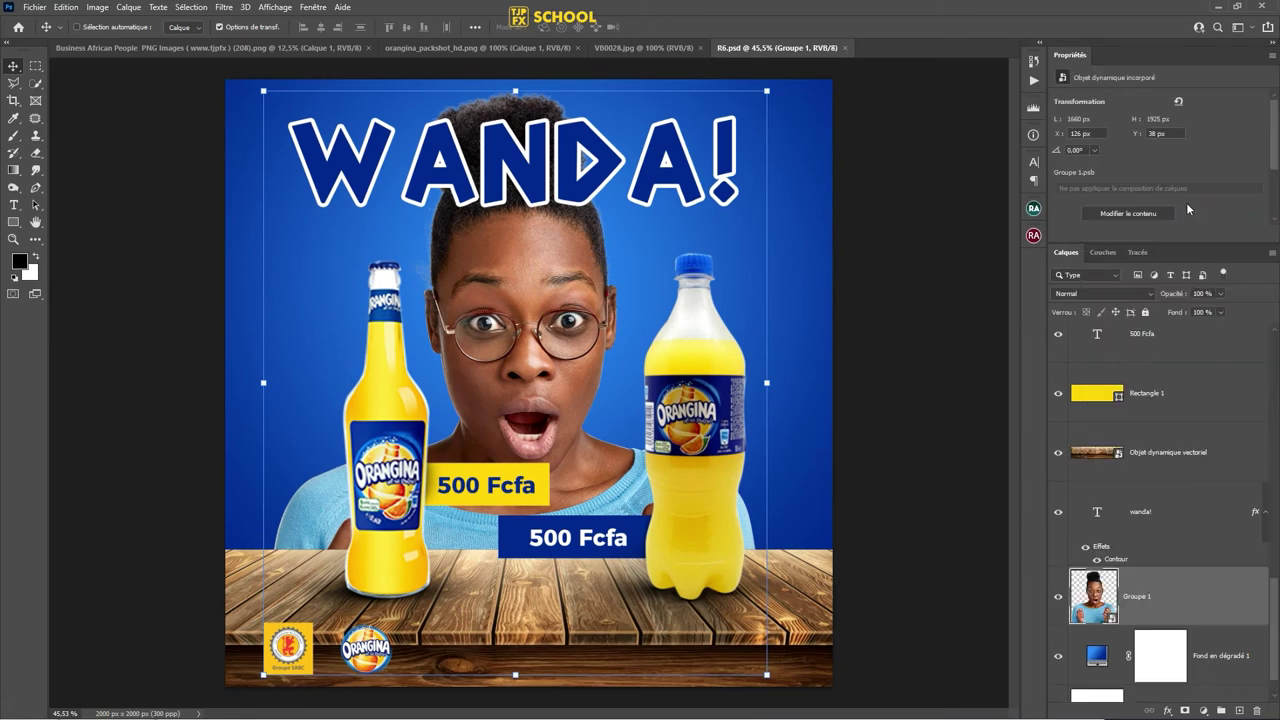
{"action": "left_click", "coordinate": [1094, 596], "text": "ctrl"}
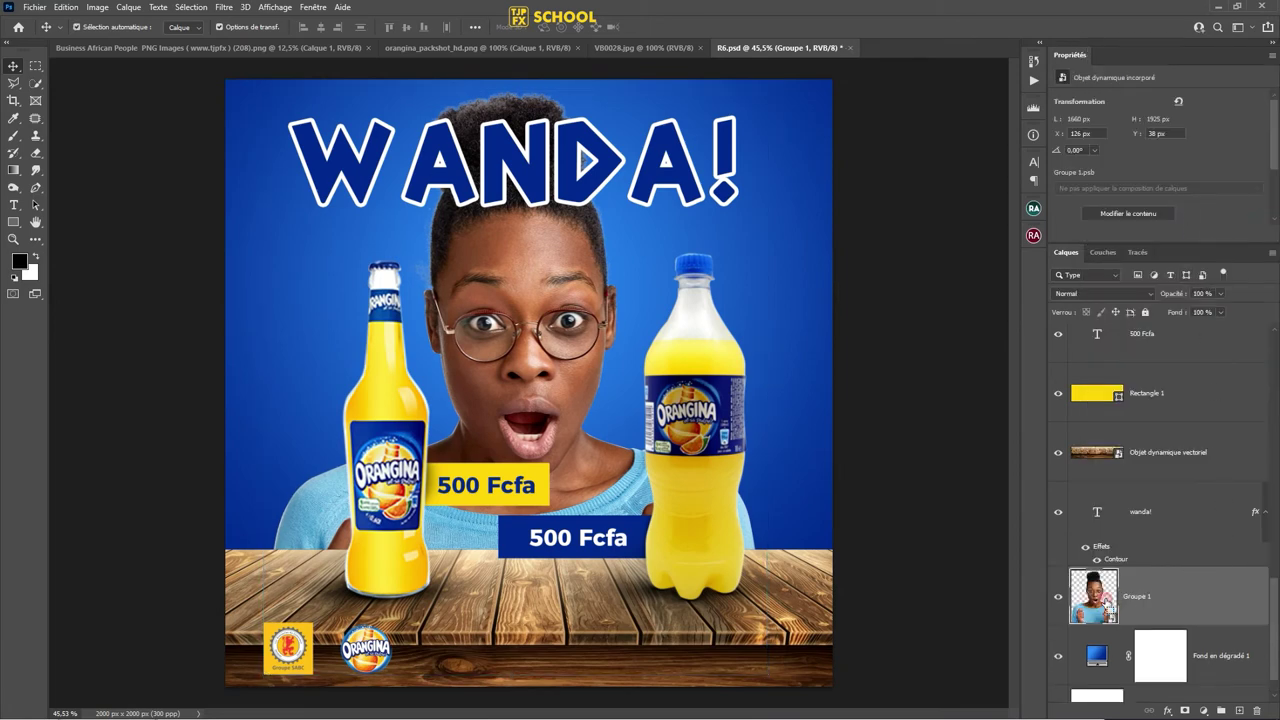
{"action": "left_click", "coordinate": [190, 7]}
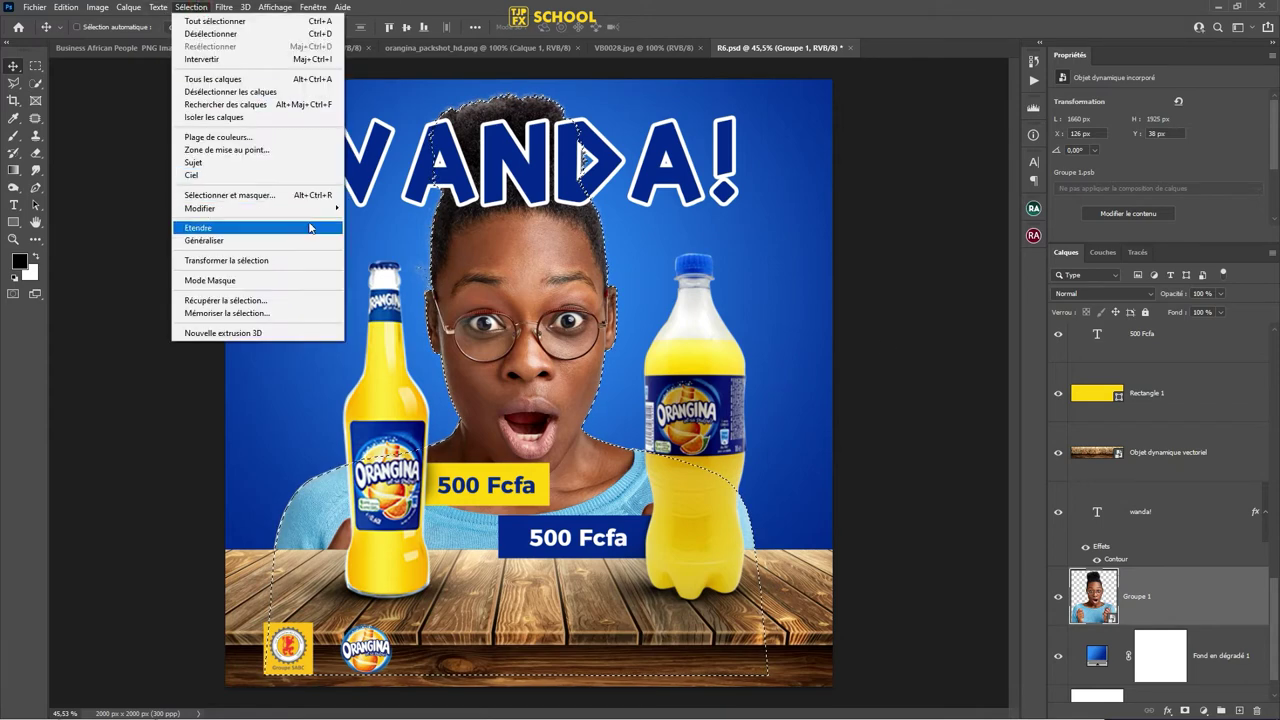
{"action": "mouse_move", "coordinate": [200, 208]}
{"action": "left_click", "coordinate": [395, 247]}
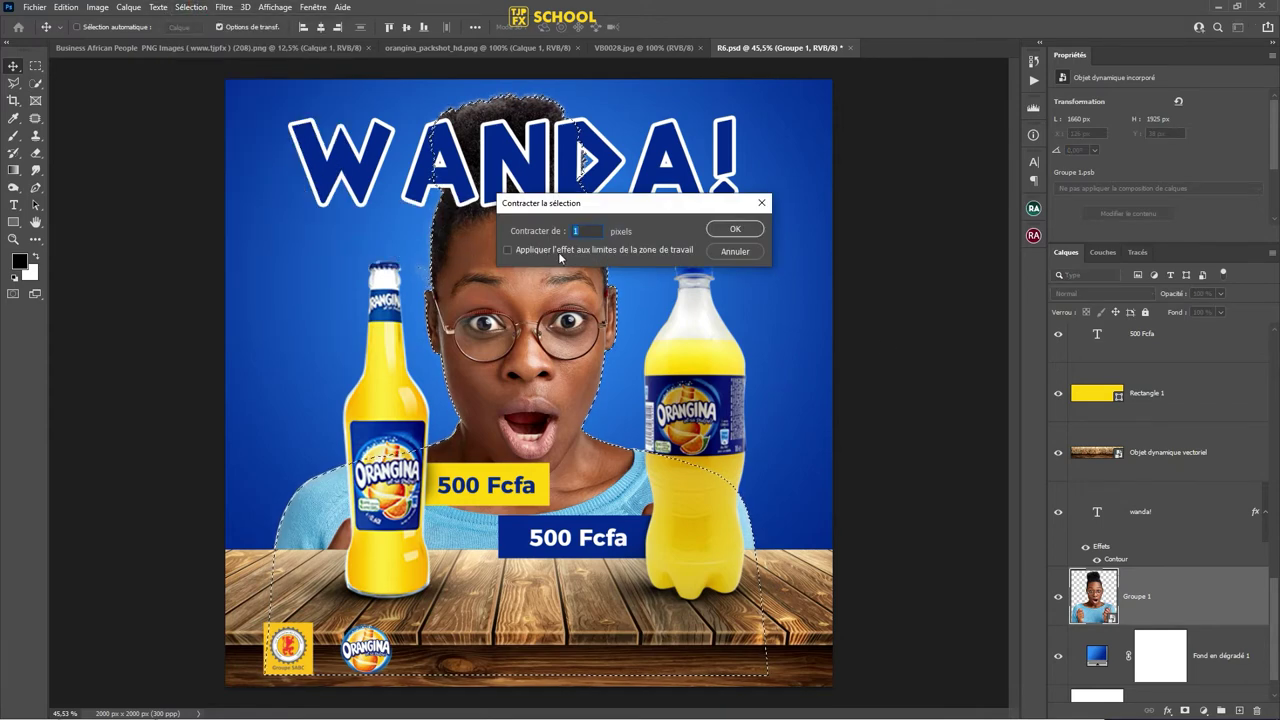
{"action": "left_click", "coordinate": [750, 231]}
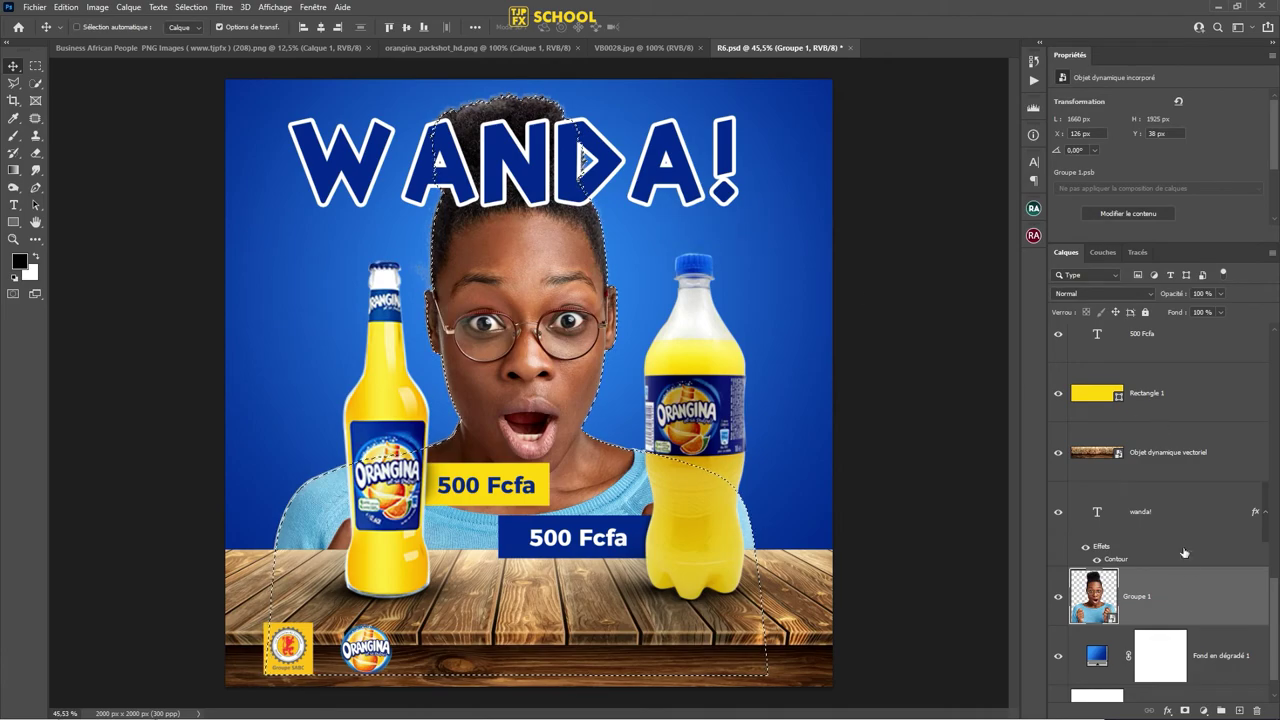
{"action": "left_click", "coordinate": [1185, 710]}
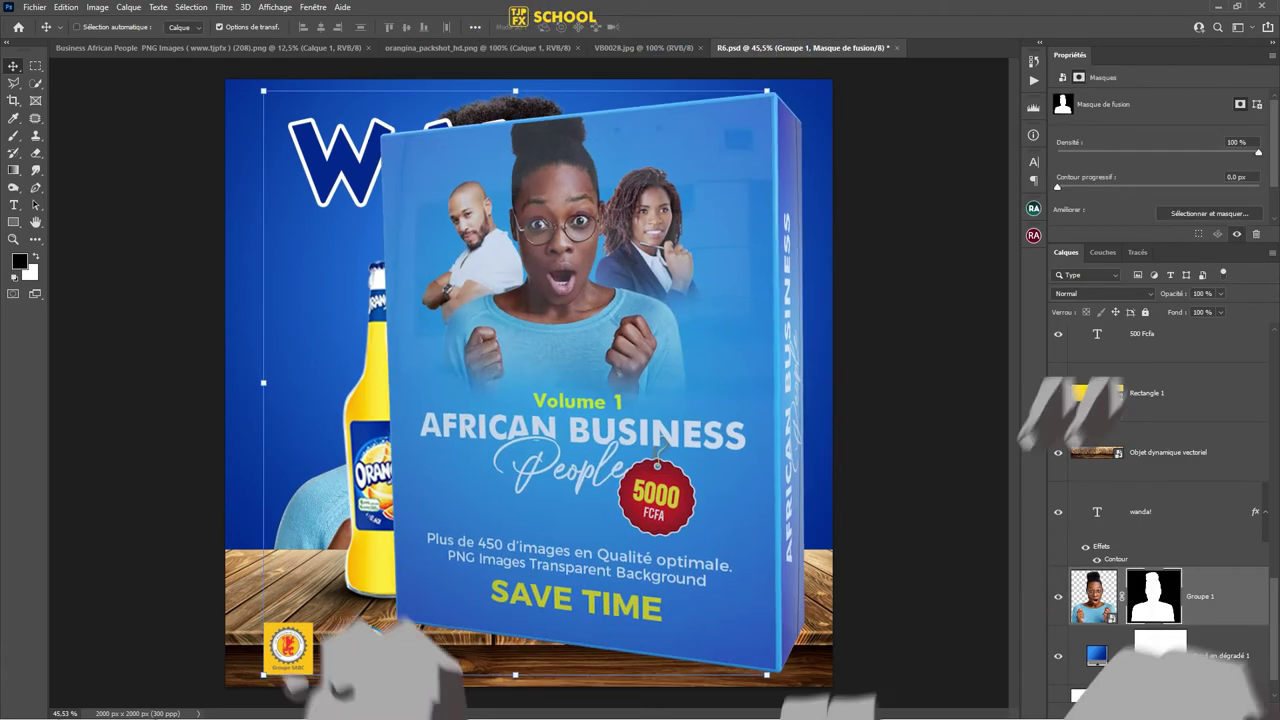
- Save the poster, zoom the view, and close the Properties panel
{"action": "scroll", "coordinate": [535, 121], "scroll_direction": "up", "scroll_amount": 5}
{"action": "scroll", "coordinate": [530, 380], "scroll_direction": "down", "scroll_amount": 3}
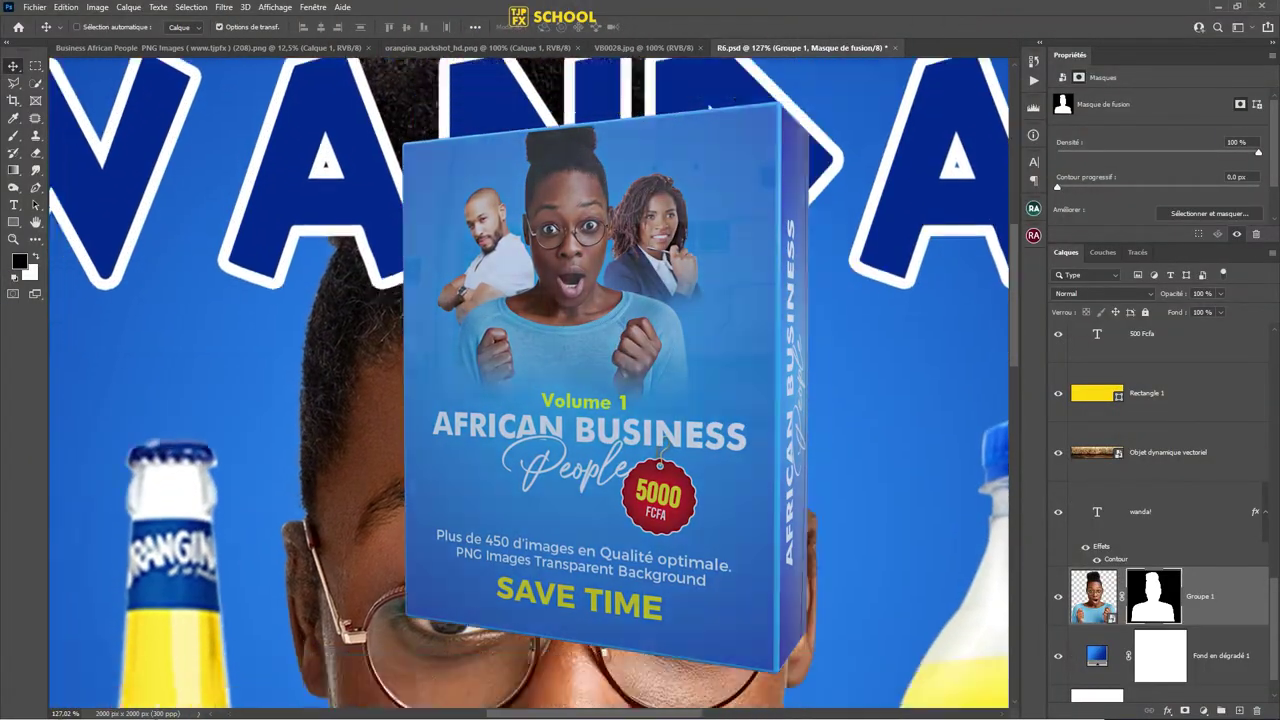
{"action": "scroll", "coordinate": [530, 380], "scroll_direction": "down", "scroll_amount": 3}
{"action": "scroll", "coordinate": [530, 380], "scroll_direction": "down", "scroll_amount": 3}
{"action": "scroll", "coordinate": [530, 380], "scroll_direction": "down", "scroll_amount": 3}
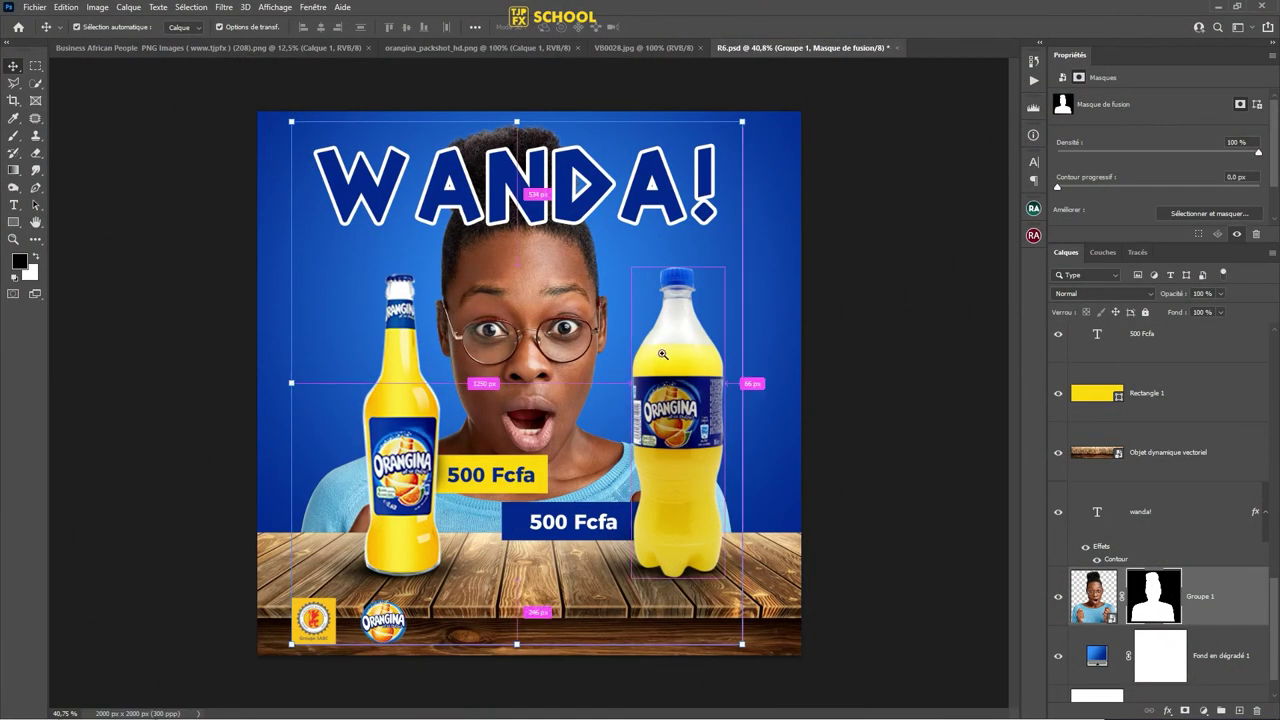
{"action": "left_click_drag", "start_coordinate": [662, 354], "coordinate": [662, 354]}
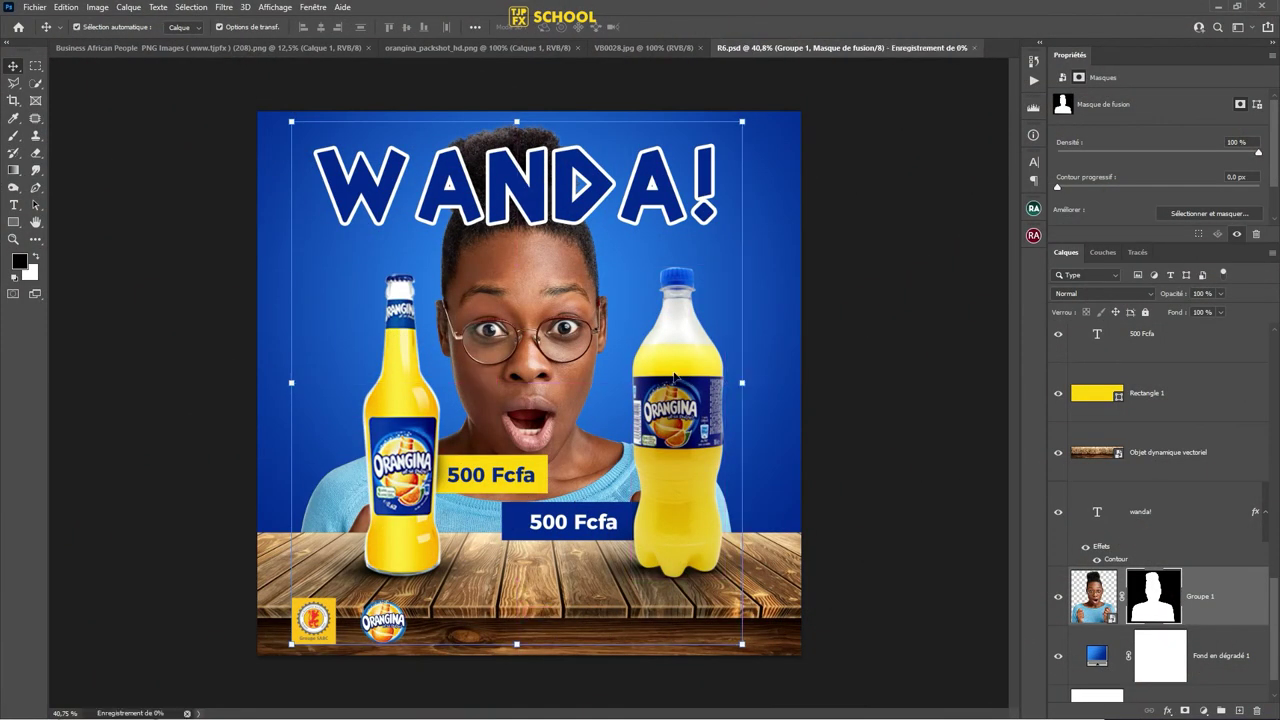
{"action": "key", "text": "ctrl+s"}
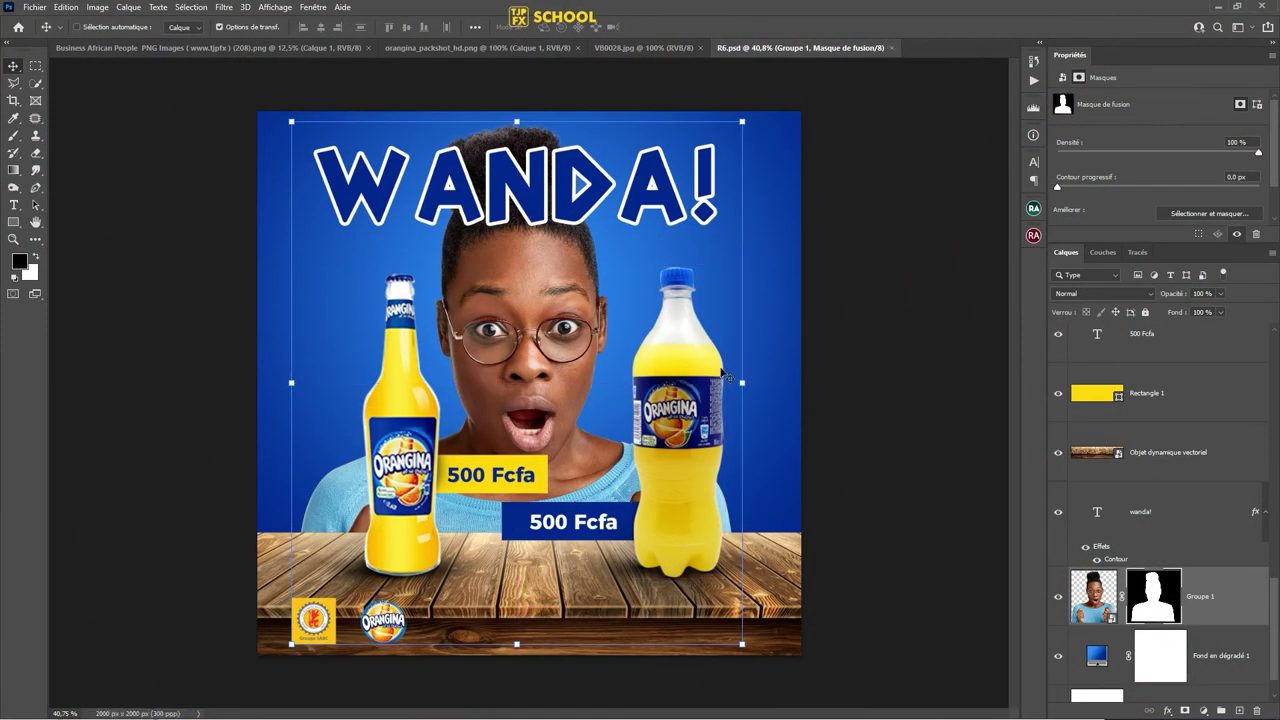
{"action": "key", "text": "ctrl+plus"}
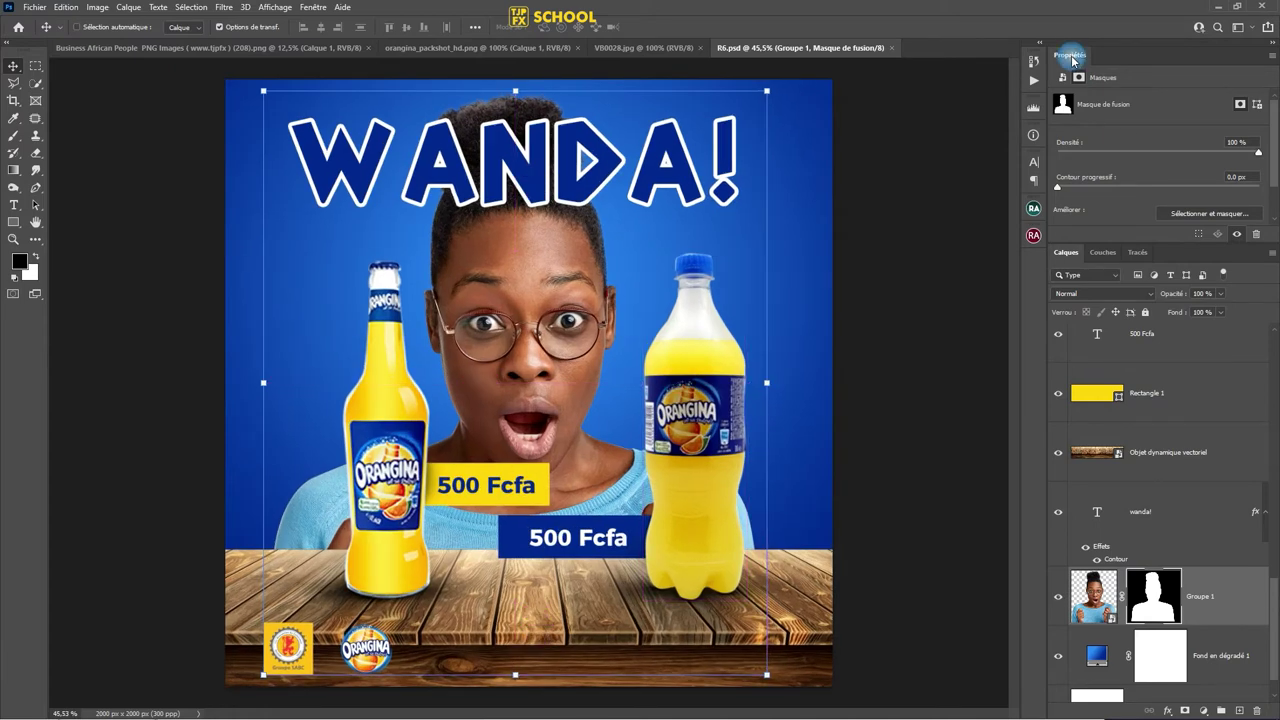
{"action": "right_click", "coordinate": [1066, 53]}
{"action": "left_click", "coordinate": [1090, 62]}
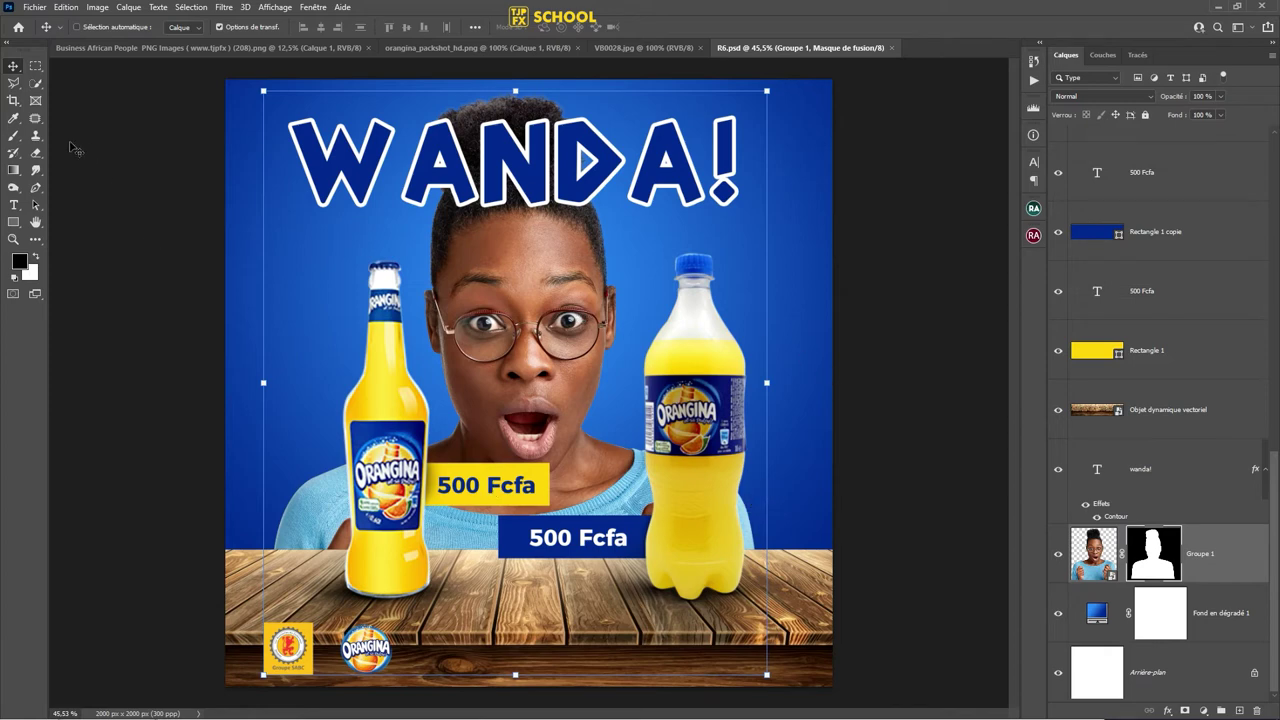
- Add the 'Naturellement' tagline text with a capital N and commit it
{"action": "key", "text": "t"}
{"action": "left_click", "coordinate": [172, 212]}
{"action": "type", "text": "nat"}
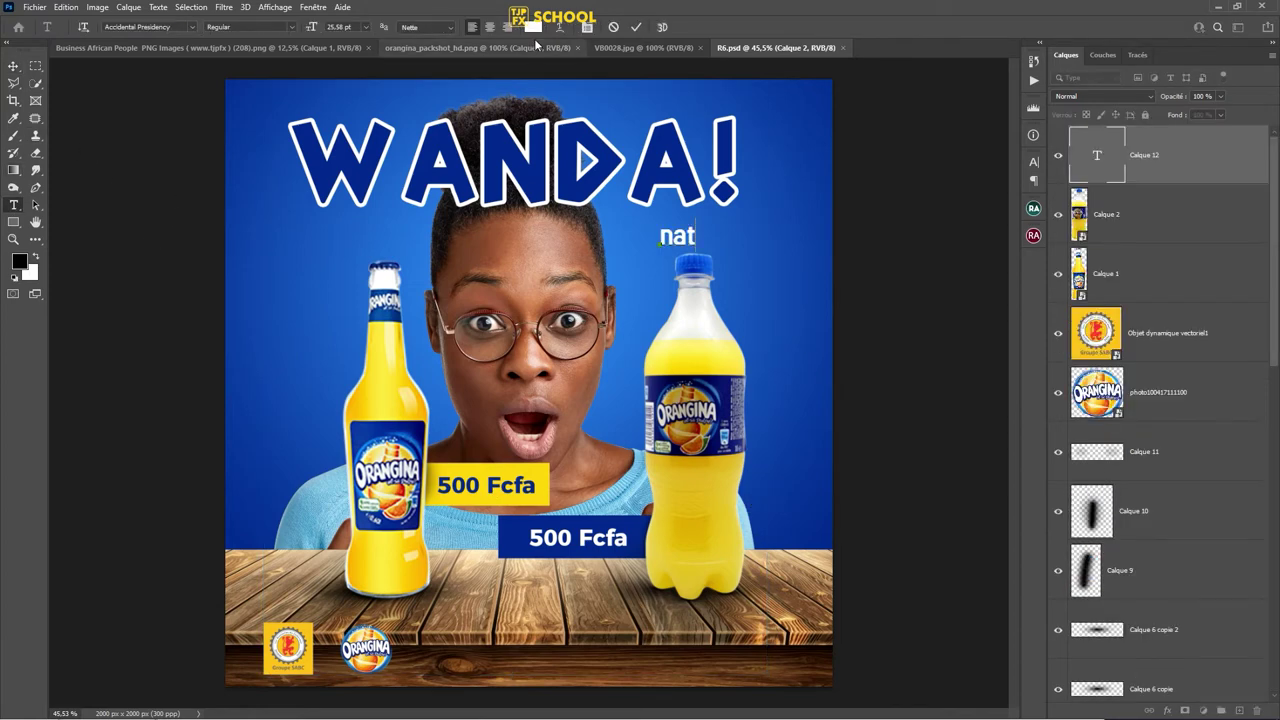
{"action": "type", "text": "urellement O"}
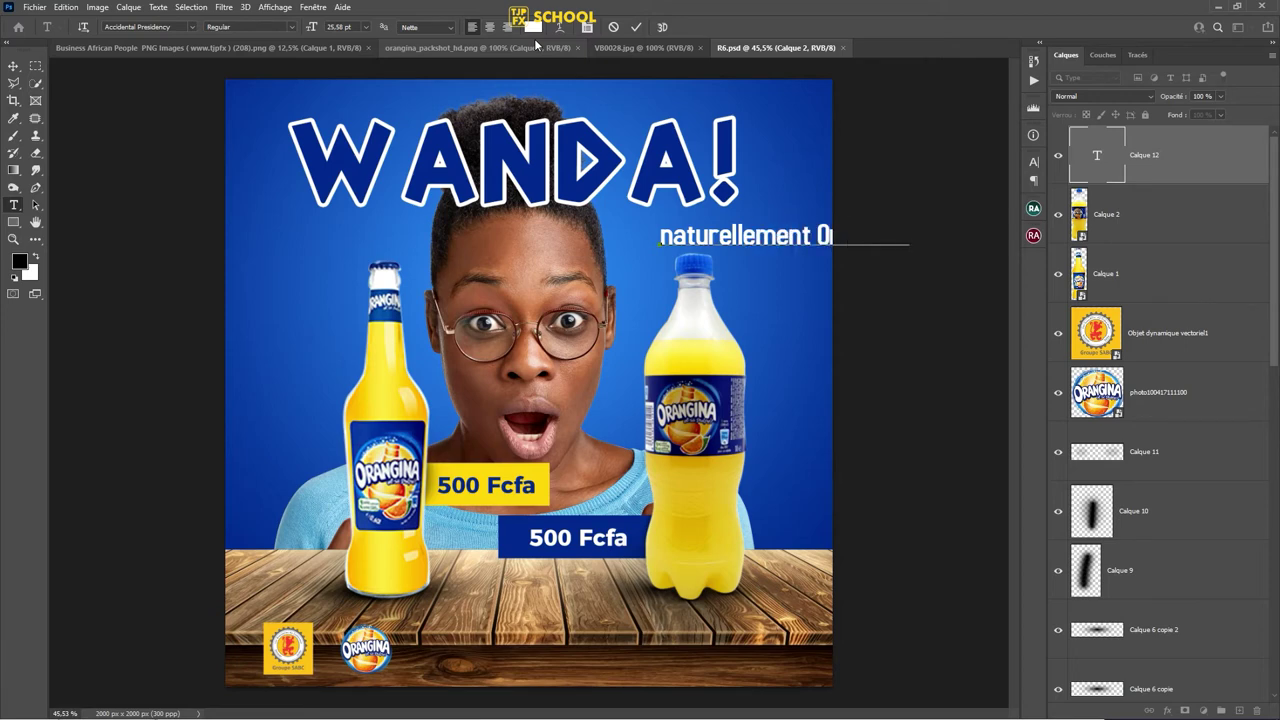
{"action": "left_click_drag", "start_coordinate": [671, 235], "coordinate": [658, 233]}
{"action": "type", "text": "N"}
{"action": "key", "text": "ctrl+Return"}
{"action": "key", "text": "v"}
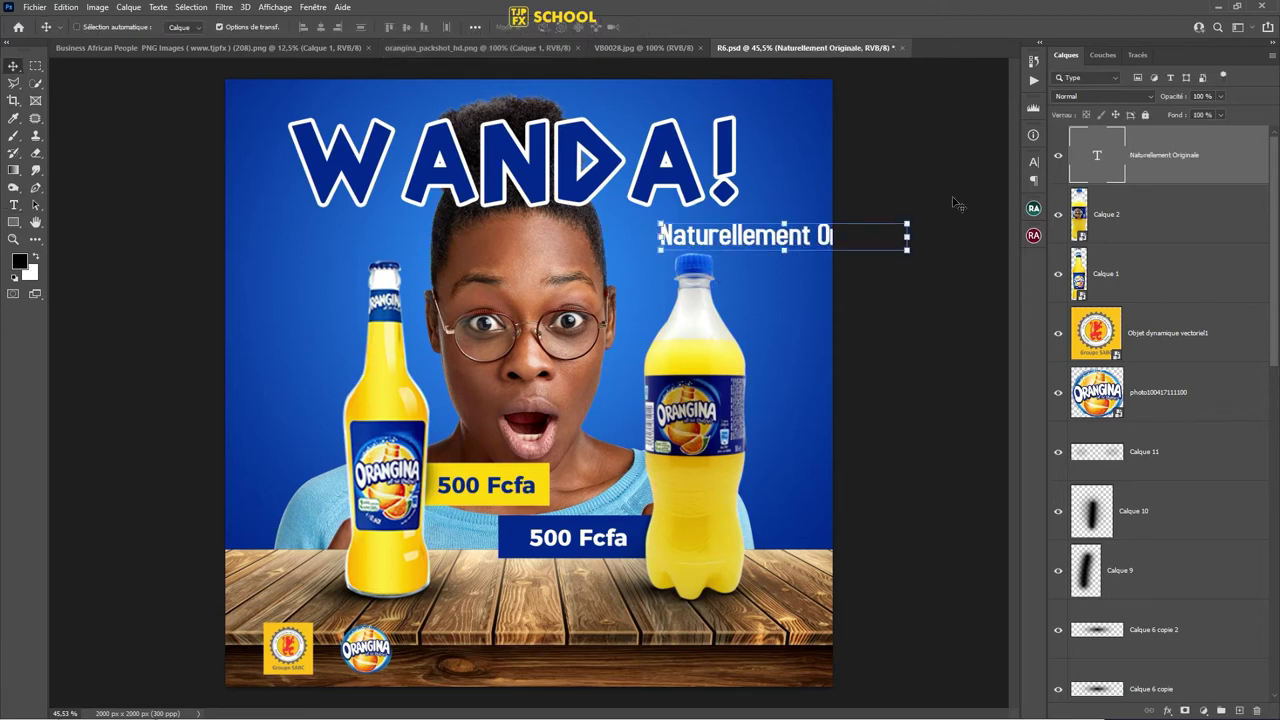
- Set the tagline's font to the Nacinth script from the Character panel
{"action": "left_click", "coordinate": [1033, 161]}
{"action": "left_click", "coordinate": [957, 184]}
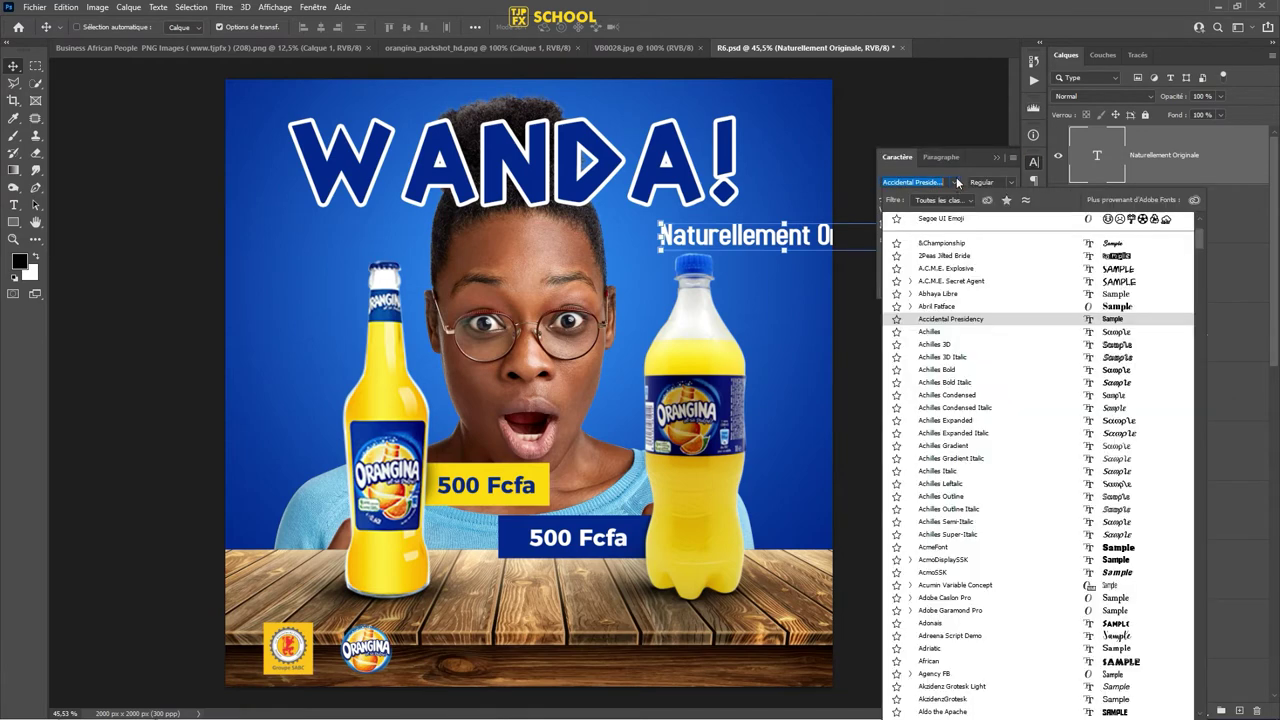
{"action": "scroll", "coordinate": [980, 260], "scroll_direction": "up", "scroll_amount": 2}
{"action": "scroll", "coordinate": [980, 265], "scroll_direction": "up", "scroll_amount": 1}
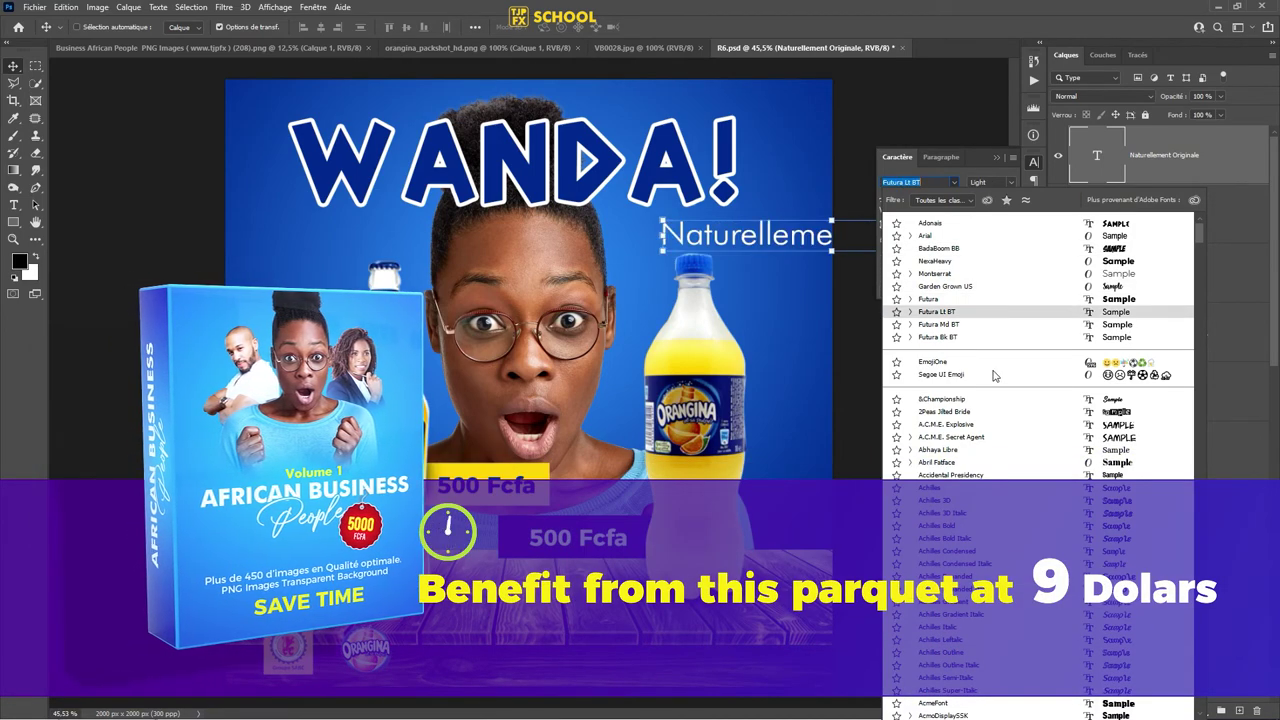
{"action": "scroll", "coordinate": [1100, 470], "scroll_direction": "down", "scroll_amount": 3}
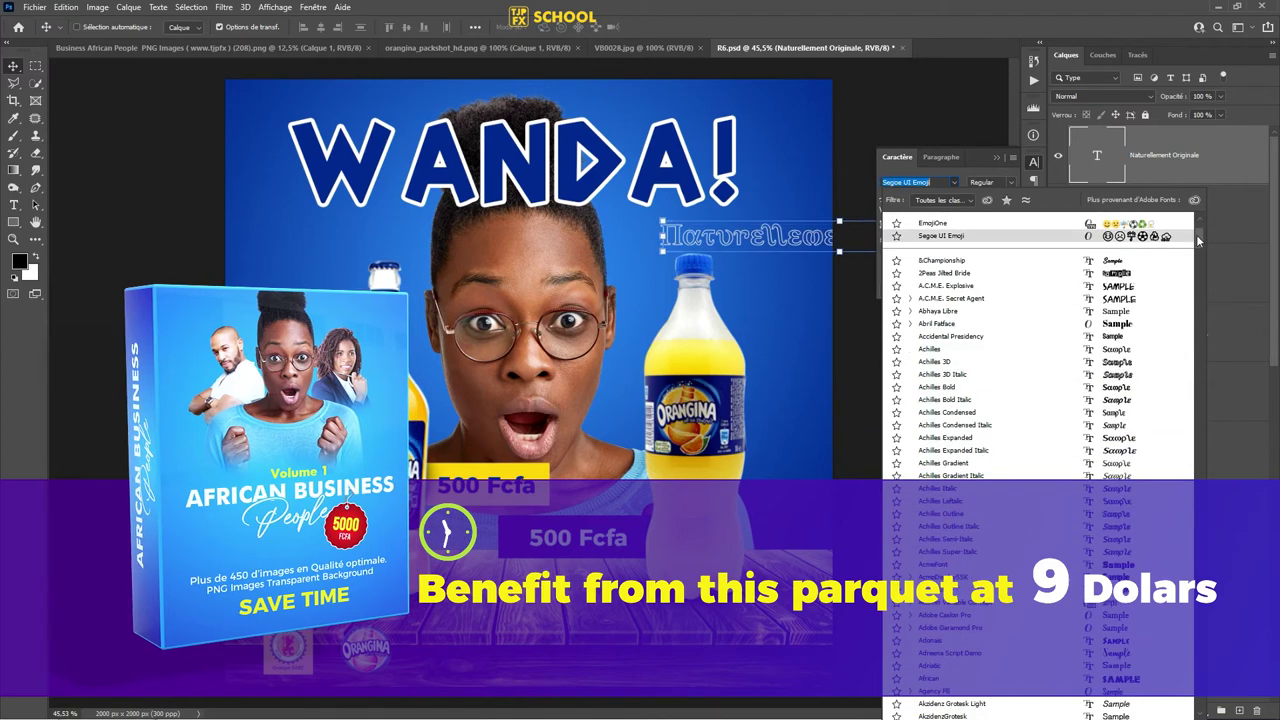
{"action": "left_click_drag", "start_coordinate": [1196, 234], "coordinate": [1202, 483]}
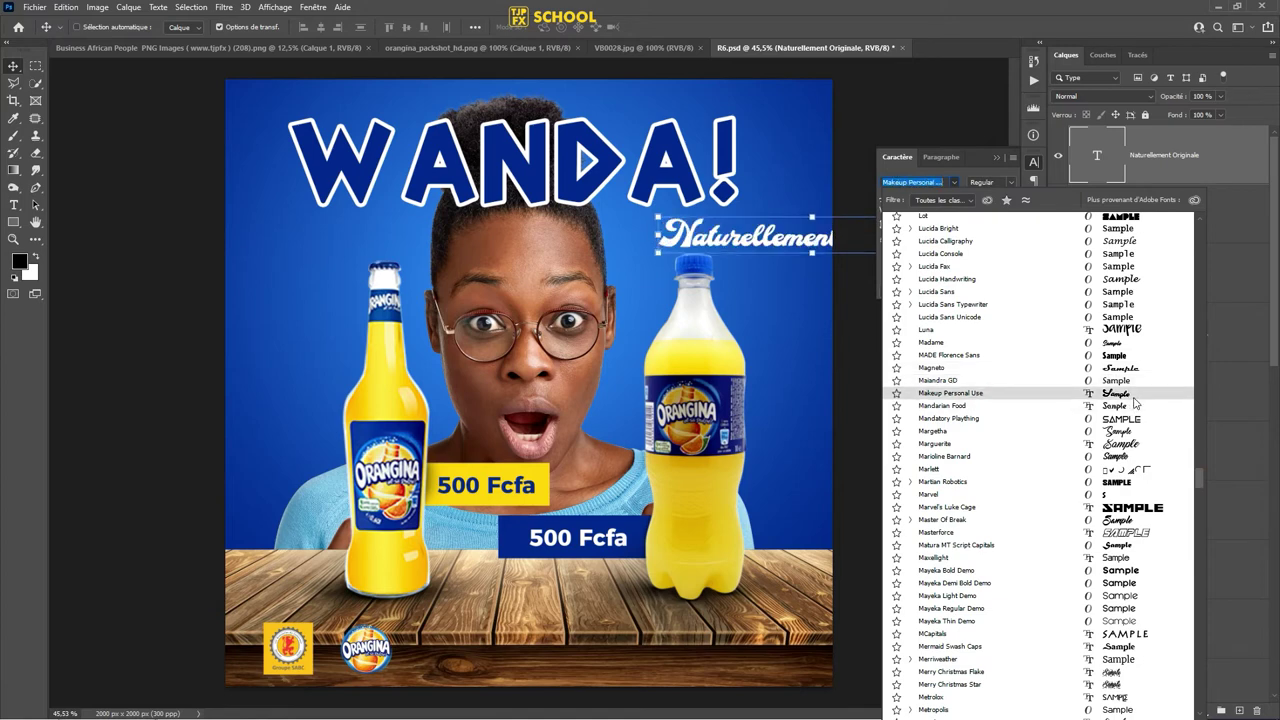
{"action": "left_click_drag", "start_coordinate": [1198, 479], "coordinate": [1200, 504]}
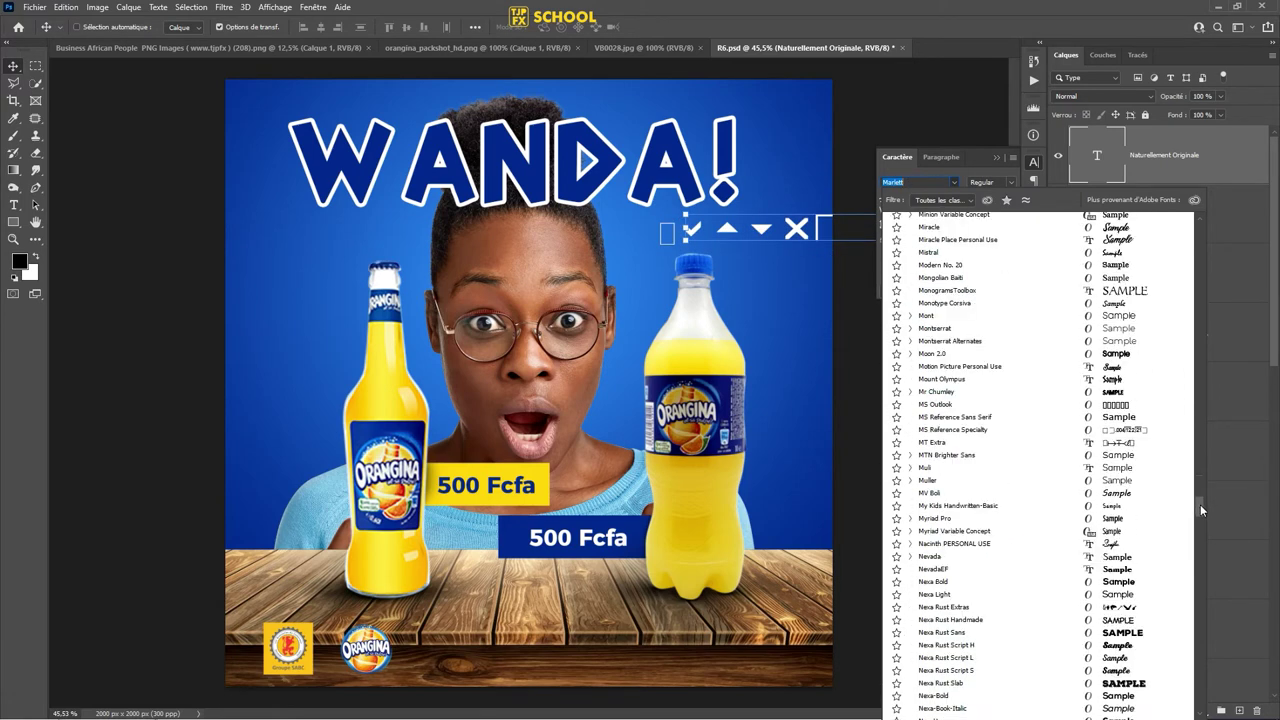
{"action": "left_click", "coordinate": [1124, 544]}
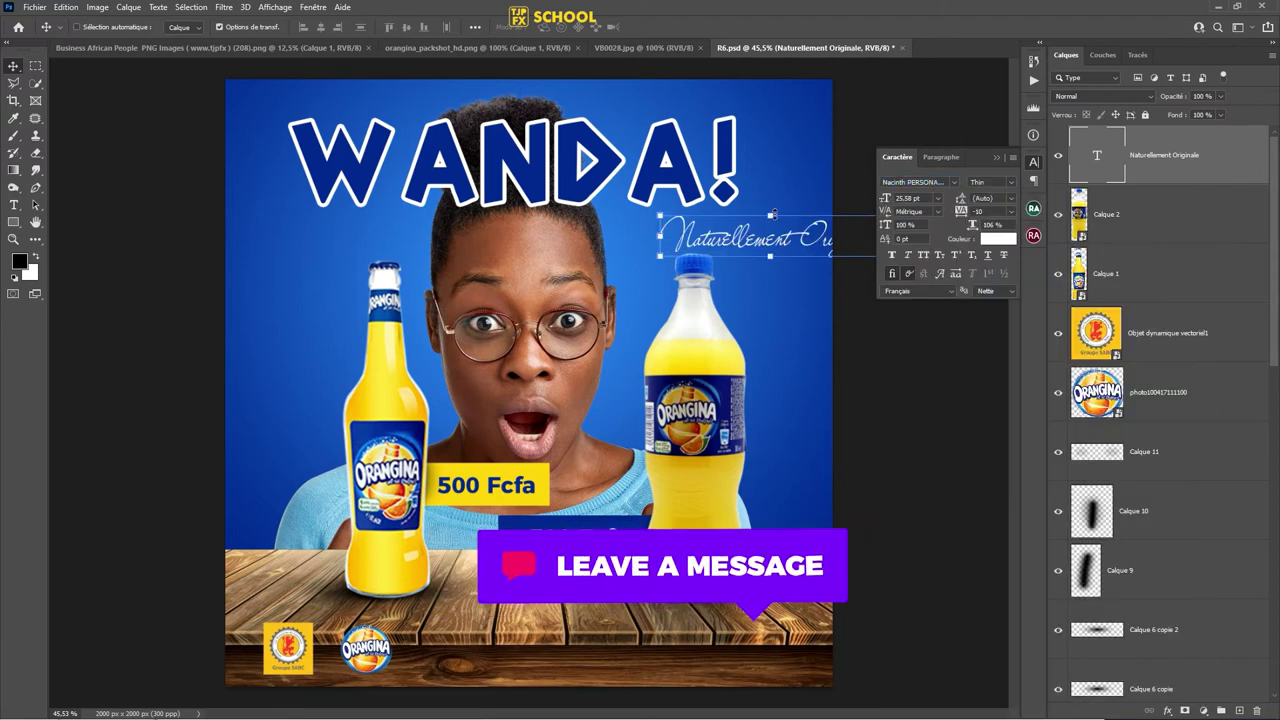
- Move the tagline to the table's bottom-right and scale it to about 68%
{"action": "mouse_move", "coordinate": [799, 243]}
{"action": "left_mouse_down"}
{"action": "mouse_move", "coordinate": [683, 385]}
{"action": "mouse_move", "coordinate": [724, 690]}
{"action": "left_mouse_up"}
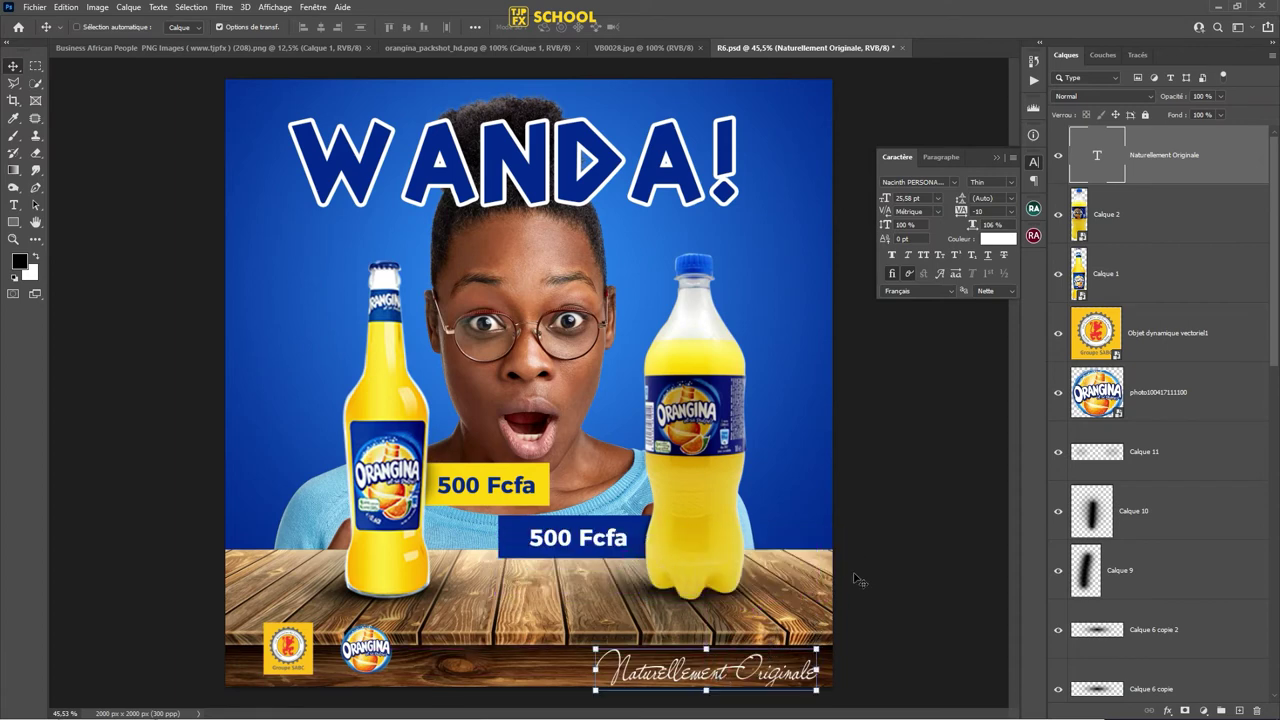
{"action": "left_click_drag", "start_coordinate": [813, 646], "coordinate": [732, 678]}
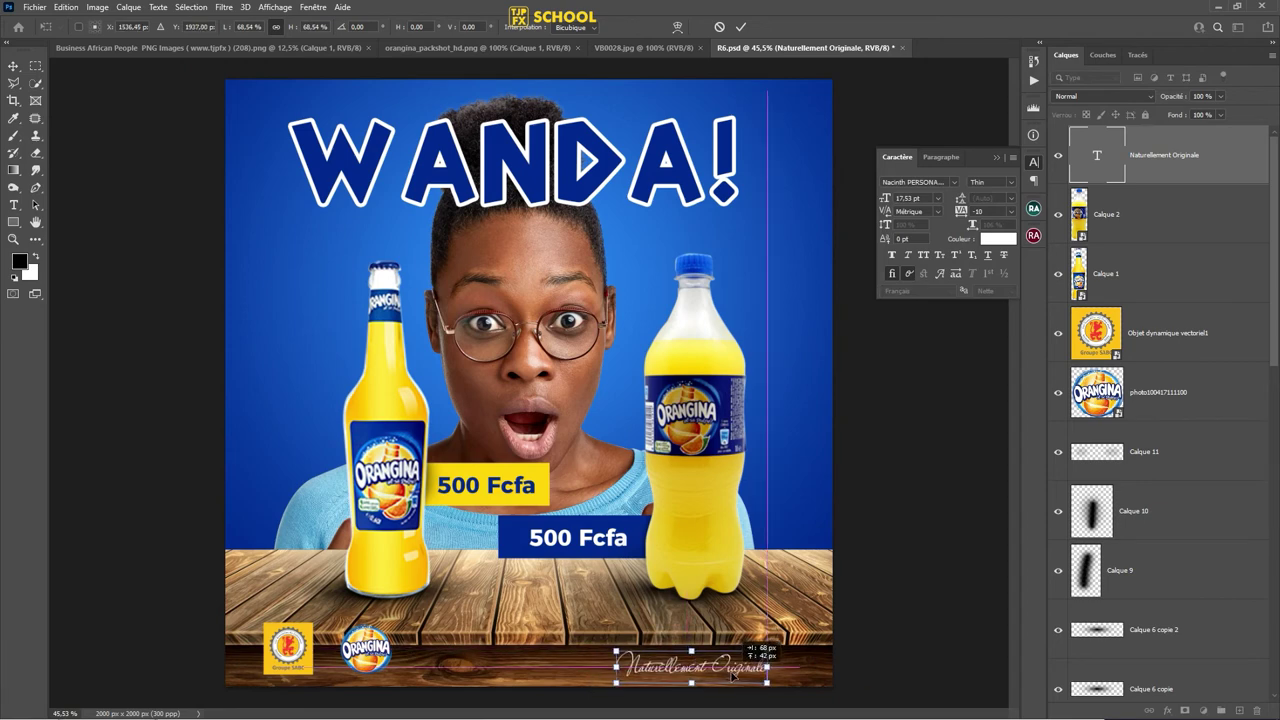
{"action": "left_click", "coordinate": [741, 27]}
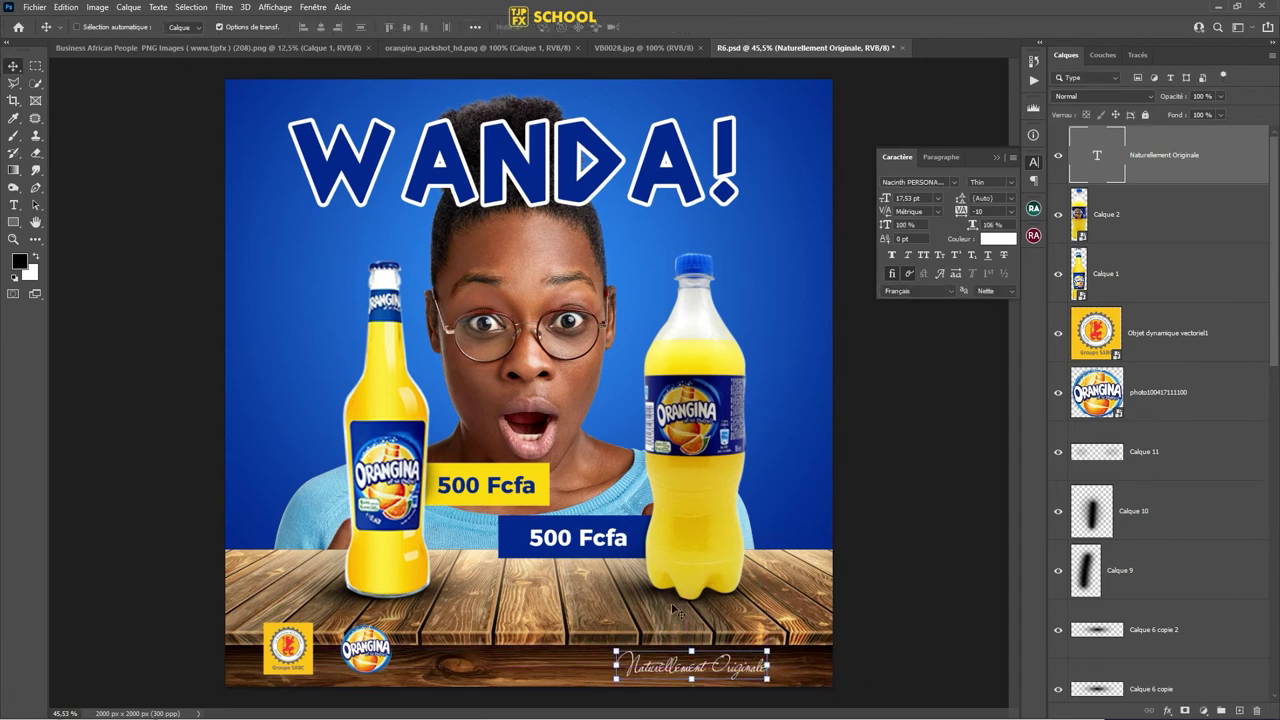
{"action": "right_click", "coordinate": [598, 538]}
- Duplicate the 500 Fcfa text layer and move the copy to the top right under WANDA!
{"action": "left_click", "coordinate": [610, 540]}
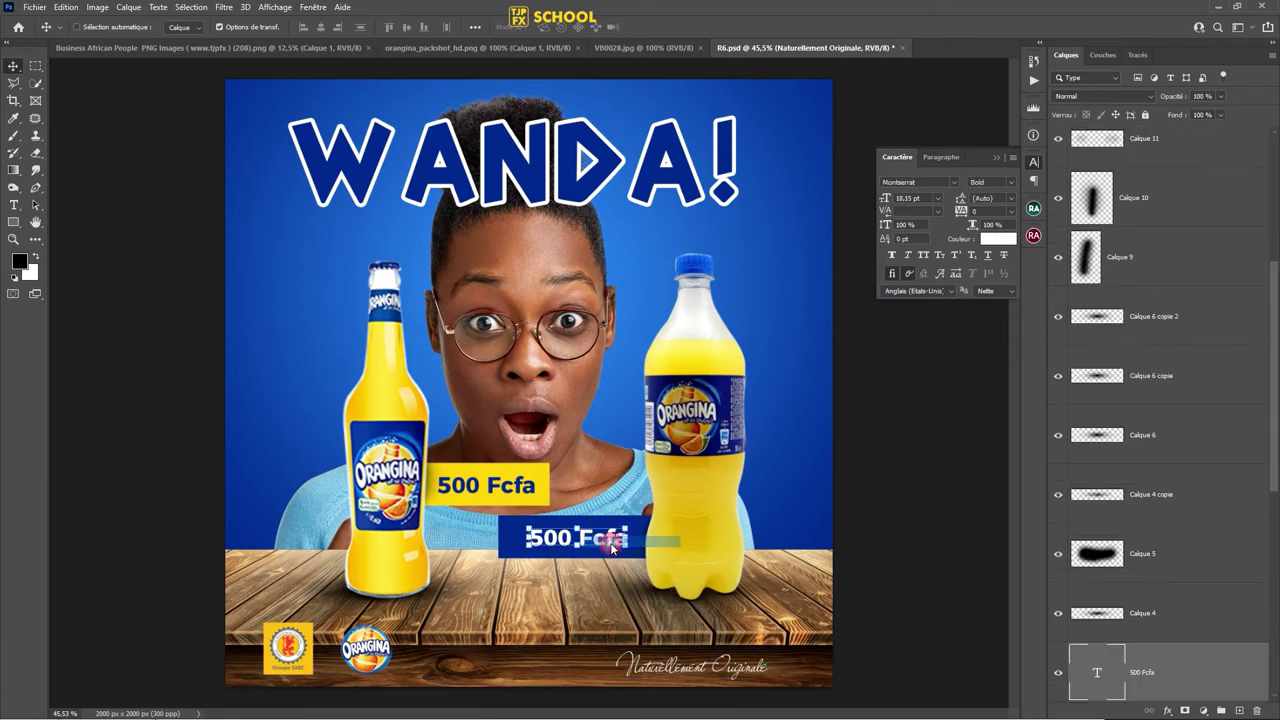
{"action": "left_click_drag", "start_coordinate": [1224, 650], "coordinate": [1238, 710]}
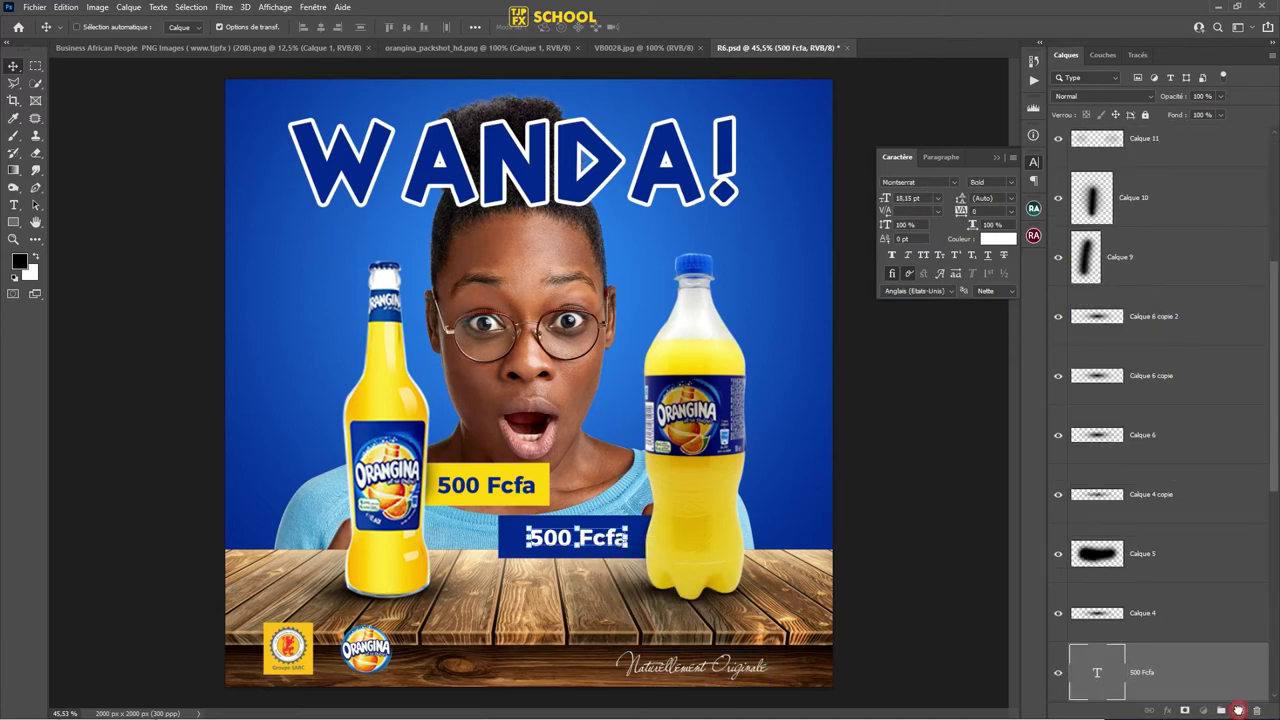
{"action": "left_click_drag", "start_coordinate": [609, 548], "coordinate": [648, 469]}
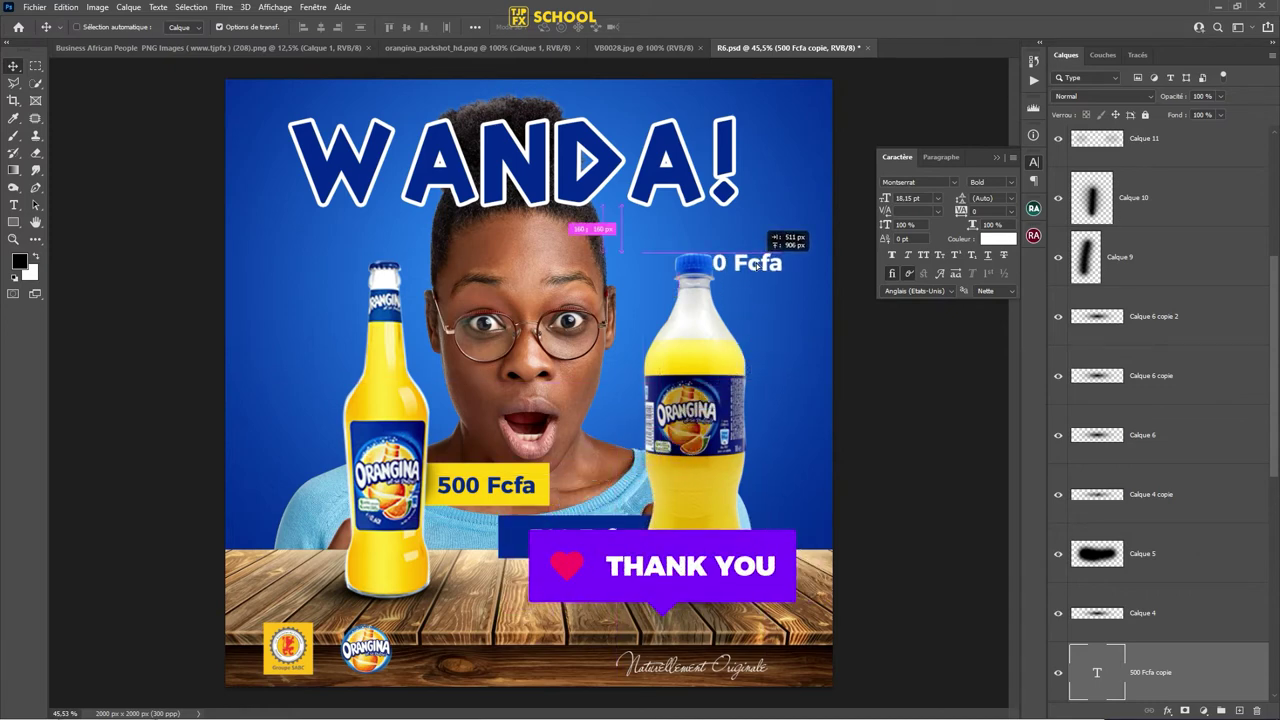
{"action": "left_click_drag", "start_coordinate": [648, 469], "coordinate": [733, 238]}
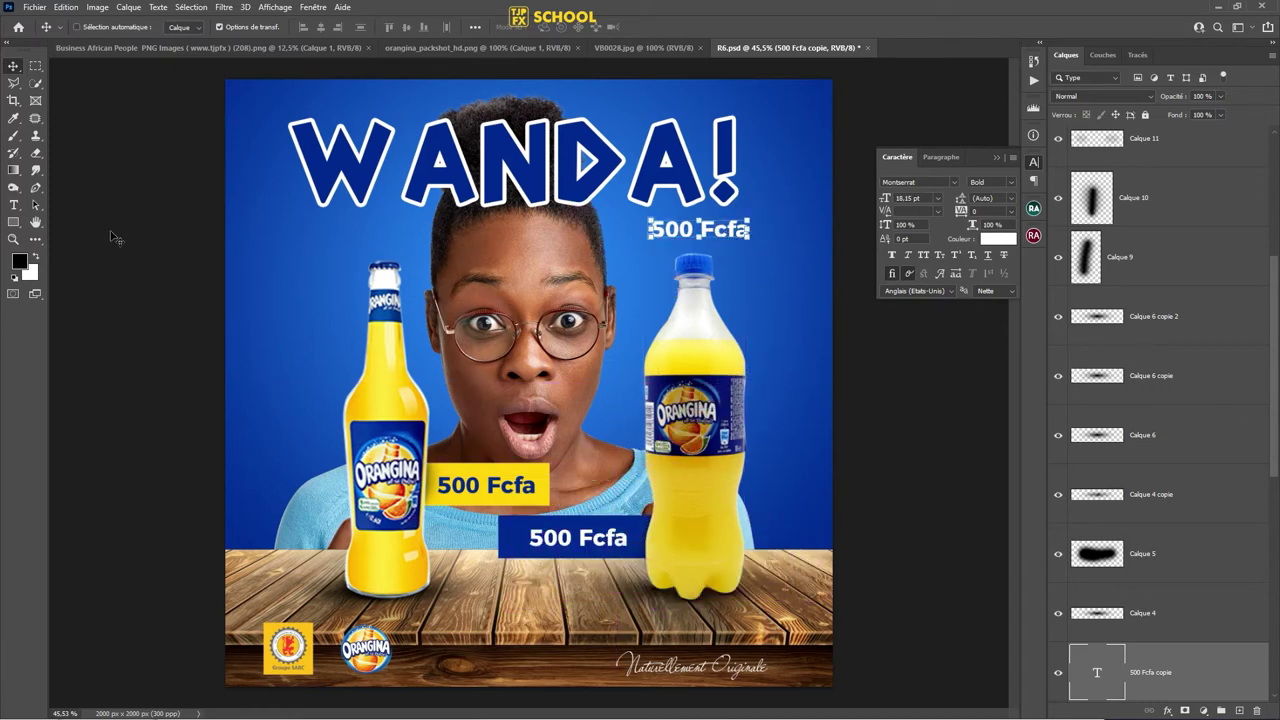
- Retype the copied text as 'Prix conseillés' and set it to Light weight
{"action": "left_click", "coordinate": [14, 205]}
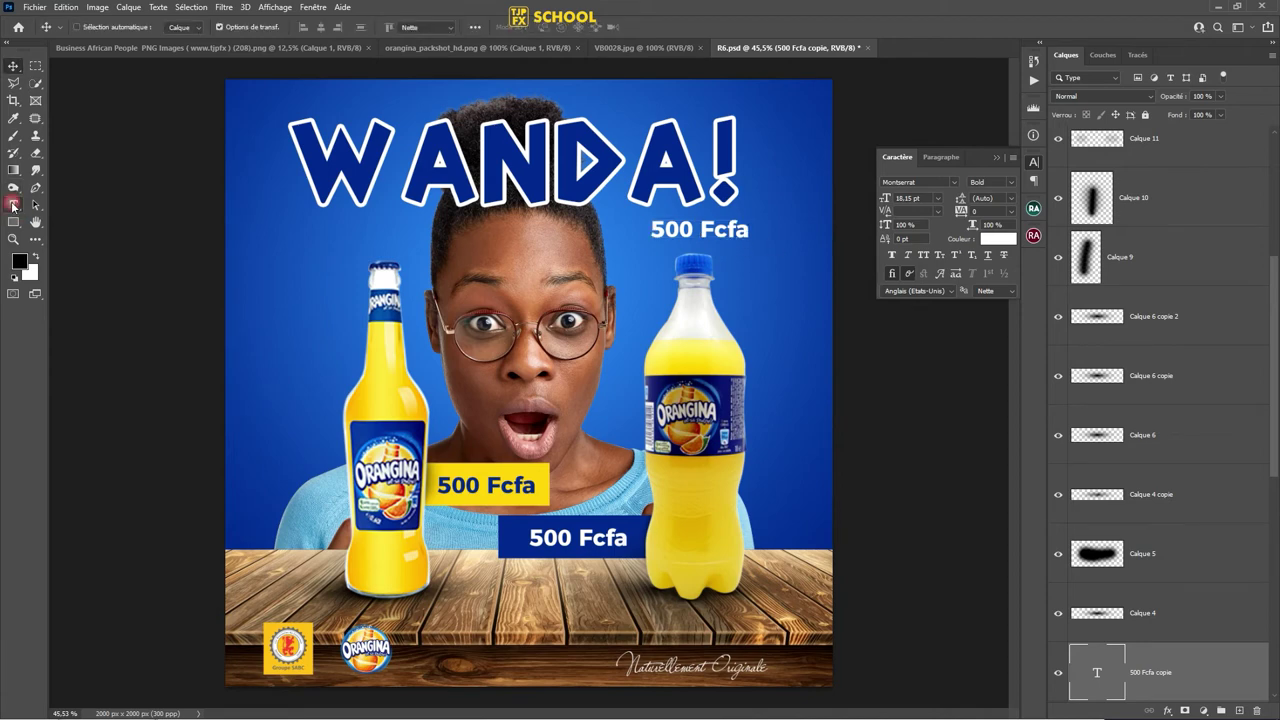
{"action": "left_click", "coordinate": [736, 235]}
{"action": "key", "text": "ctrl+a"}
{"action": "type", "text": "Prix"}
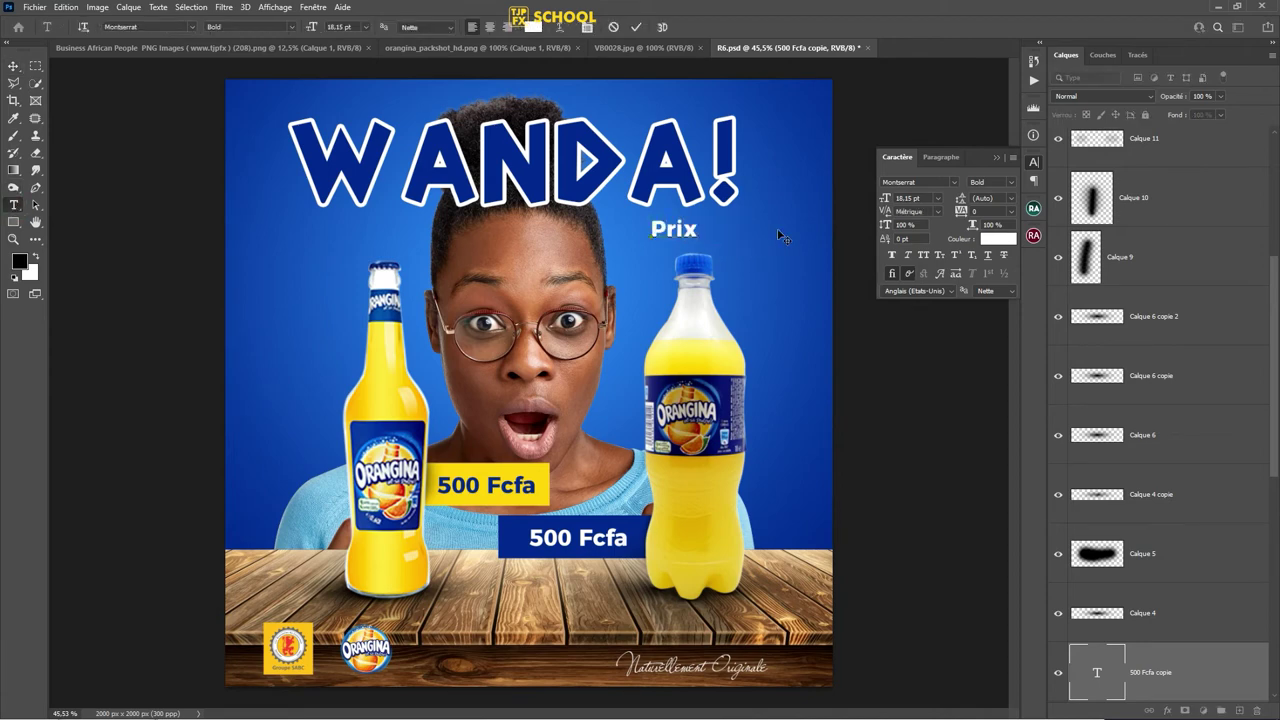
{"action": "type", "text": " cons"}
{"action": "type", "text": "eillés"}
{"action": "key", "text": "Escape"}
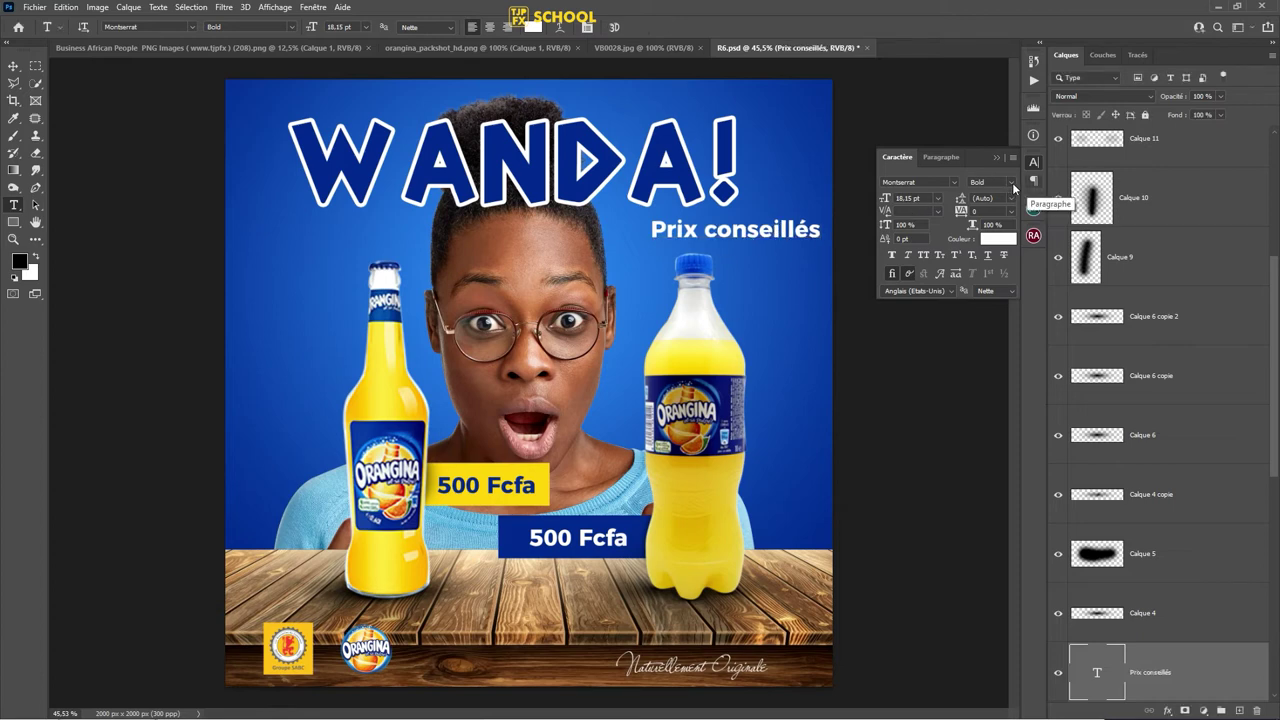
{"action": "left_click", "coordinate": [1011, 184]}
{"action": "left_click", "coordinate": [1024, 248]}
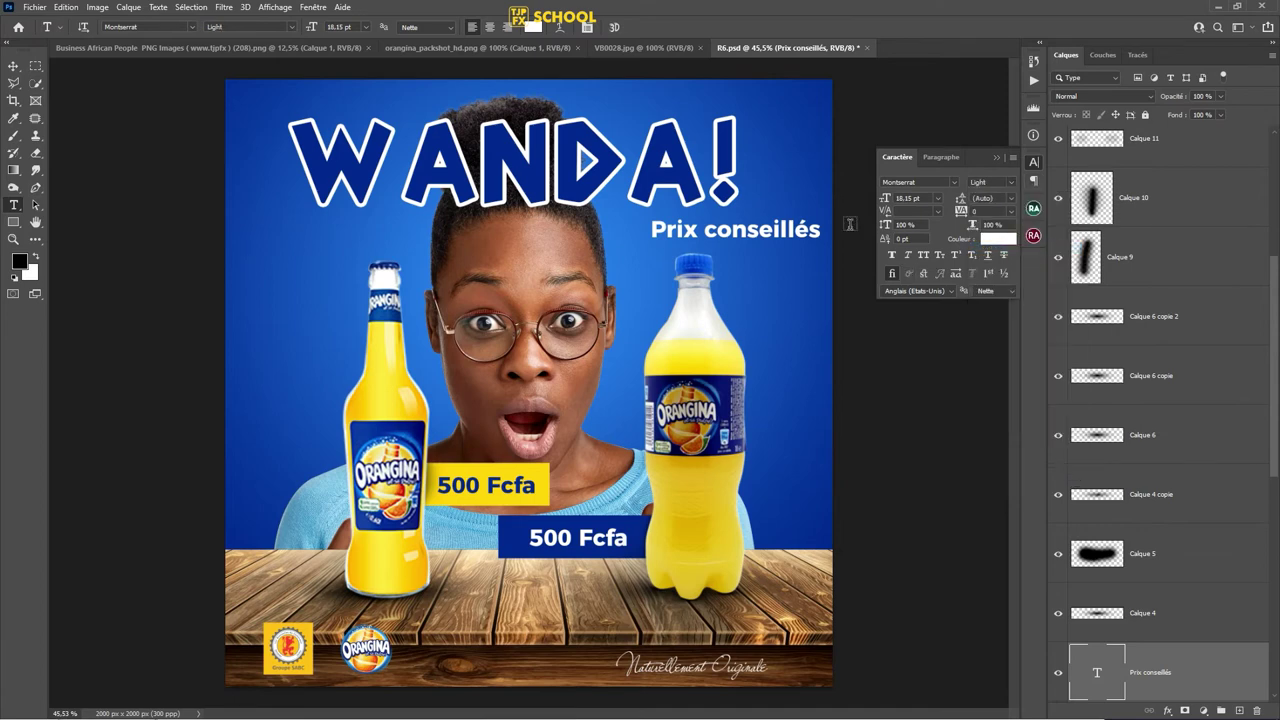
- Rotate the note vertical and shrink it to 5.2 pt along the poster's right edge
{"action": "key", "text": "v"}
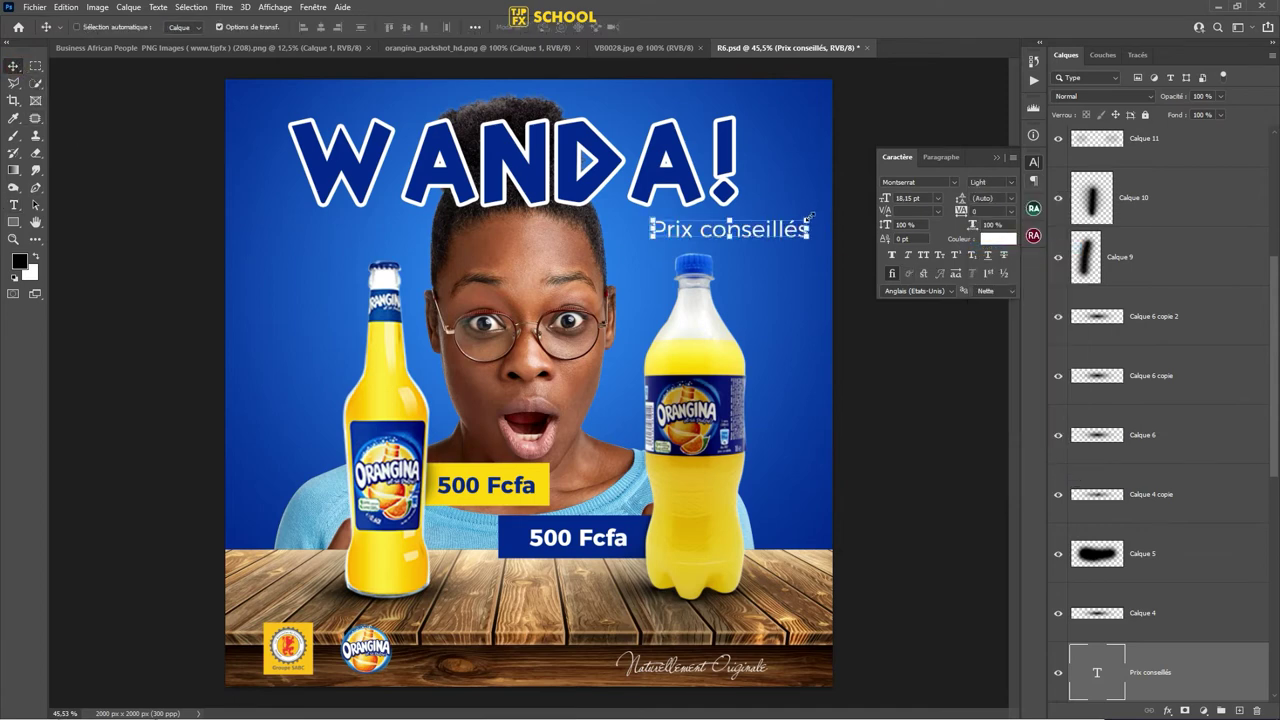
{"action": "mouse_move", "coordinate": [811, 214]}
{"action": "left_mouse_down"}
{"action": "mouse_move", "coordinate": [683, 212]}
{"action": "mouse_move", "coordinate": [815, 422]}
{"action": "left_mouse_up"}
{"action": "left_click", "coordinate": [745, 27]}
{"action": "key", "text": "ctrl+t"}
{"action": "key", "text": "Return"}
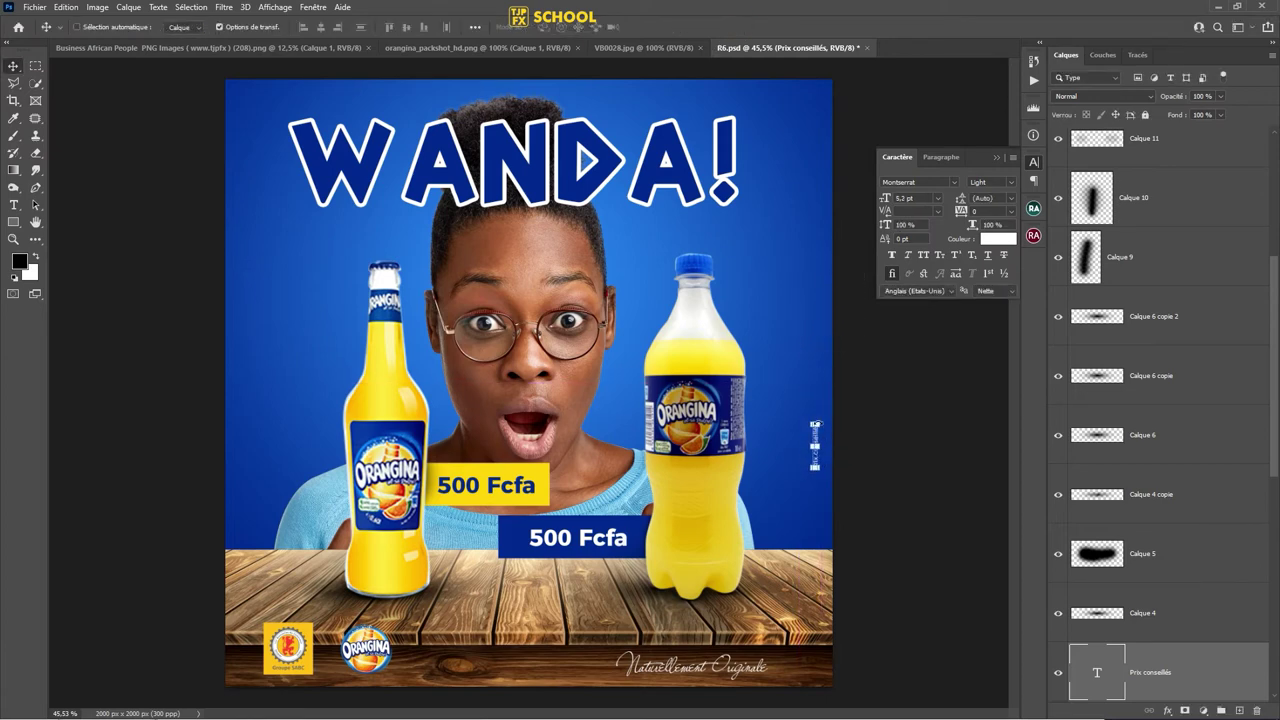
{"action": "key", "text": "ctrl+minus"}
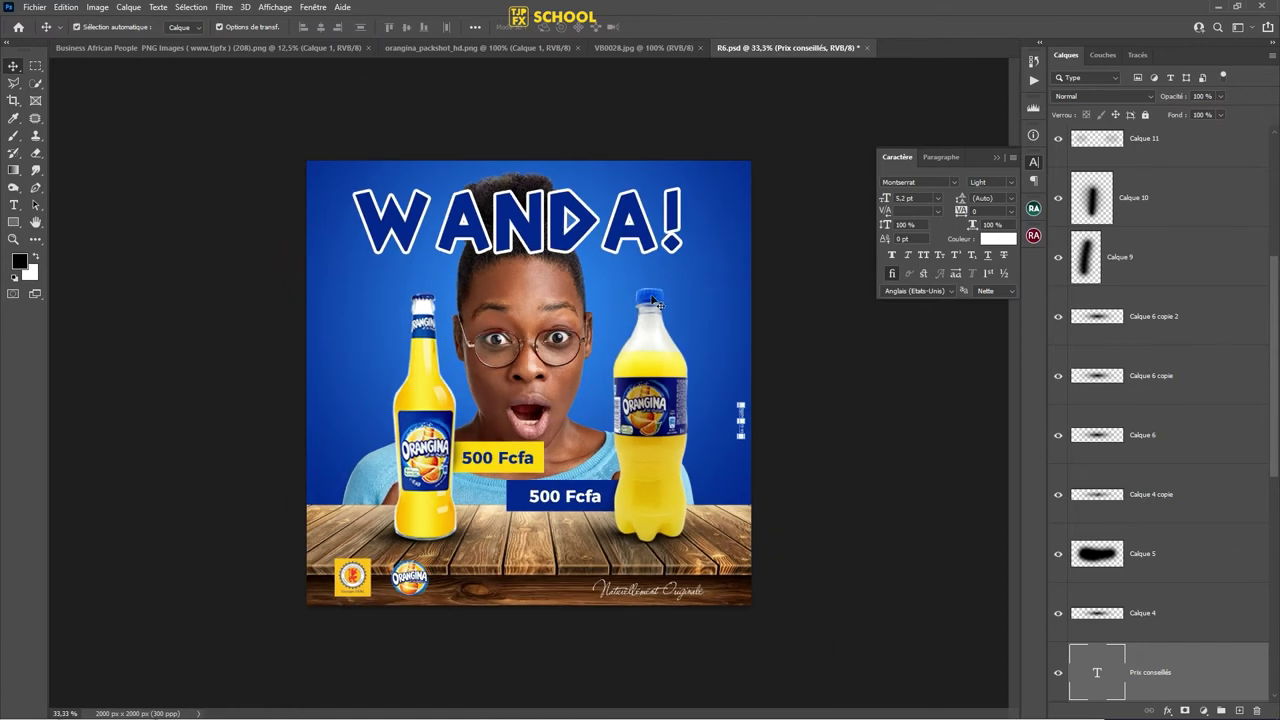
{"action": "left_click", "coordinate": [543, 292]}
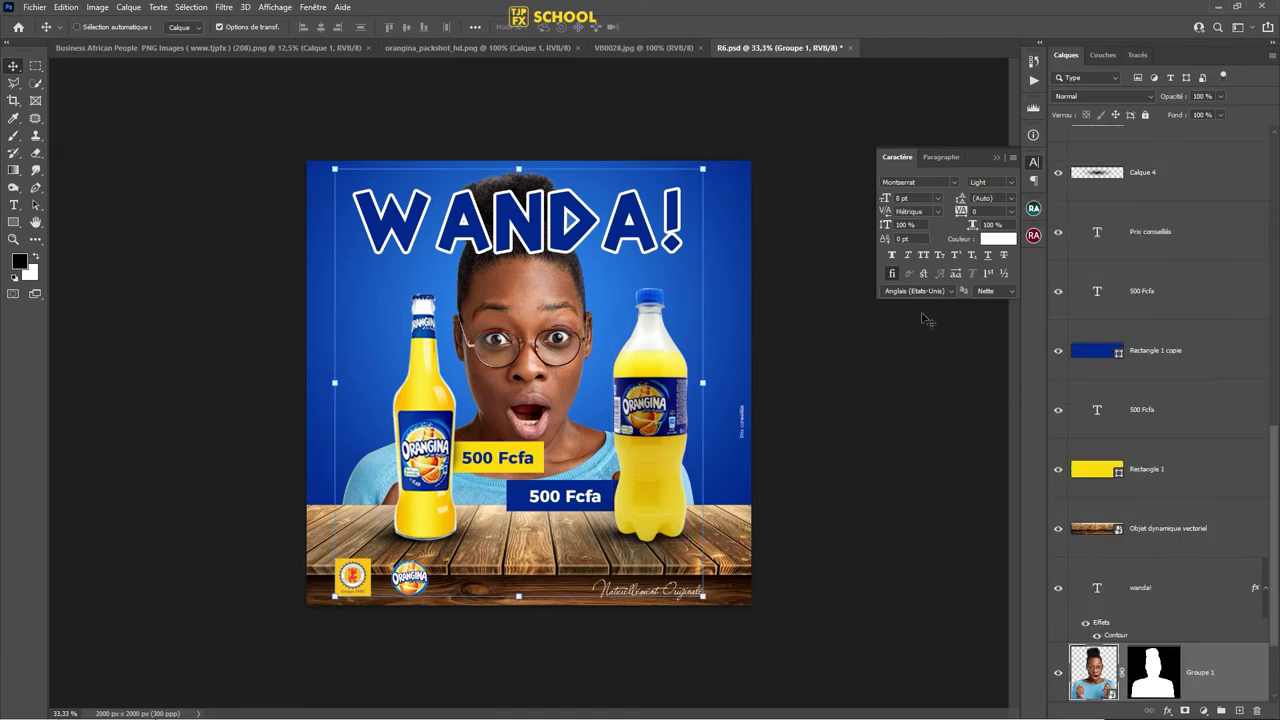
- Scale Groupe 1's woman photo to about 111% and nudge it into place
{"action": "scroll", "coordinate": [1198, 577], "scroll_direction": "down", "scroll_amount": 2}
{"action": "left_click_drag", "start_coordinate": [703, 167], "coordinate": [723, 146]}
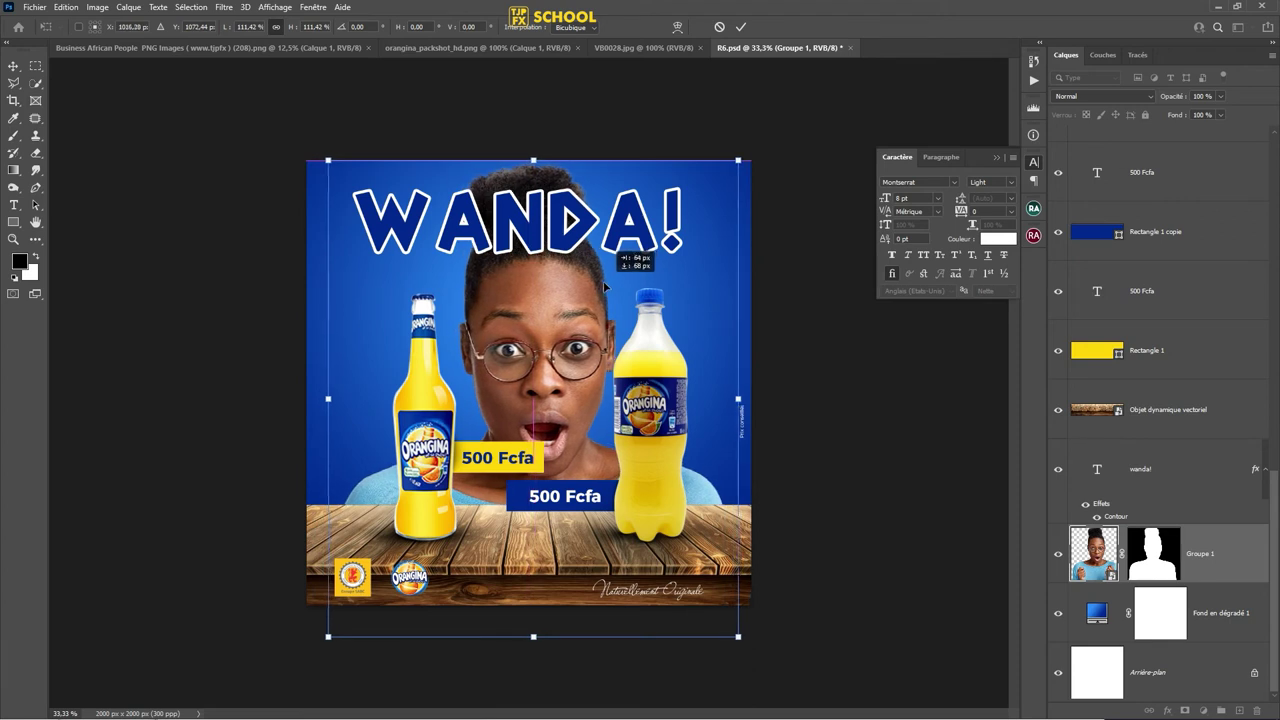
{"action": "mouse_move", "coordinate": [603, 286]}
{"action": "left_mouse_down"}
{"action": "mouse_move", "coordinate": [607, 259]}
{"action": "mouse_move", "coordinate": [575, 289]}
{"action": "left_mouse_up"}
{"action": "key", "text": "Return"}
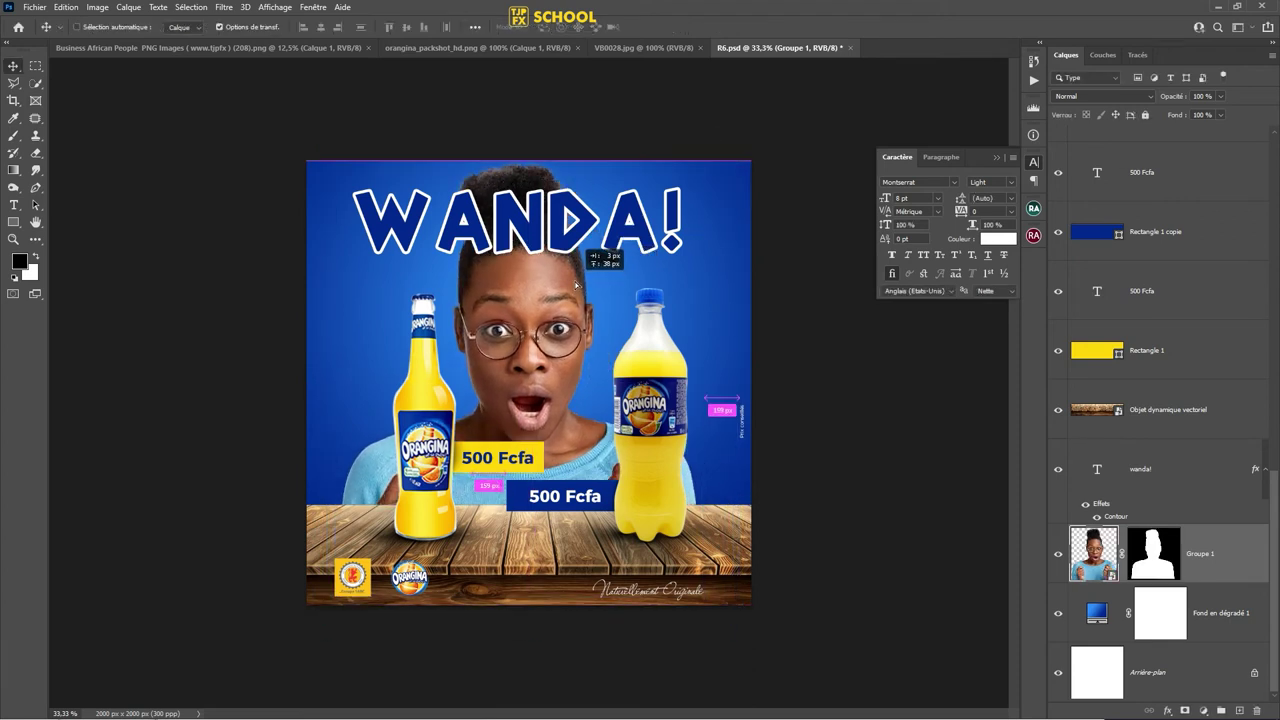
- Save the poster and add an empty Calque 12 above Groupe 1
{"action": "key", "text": "ctrl+s"}
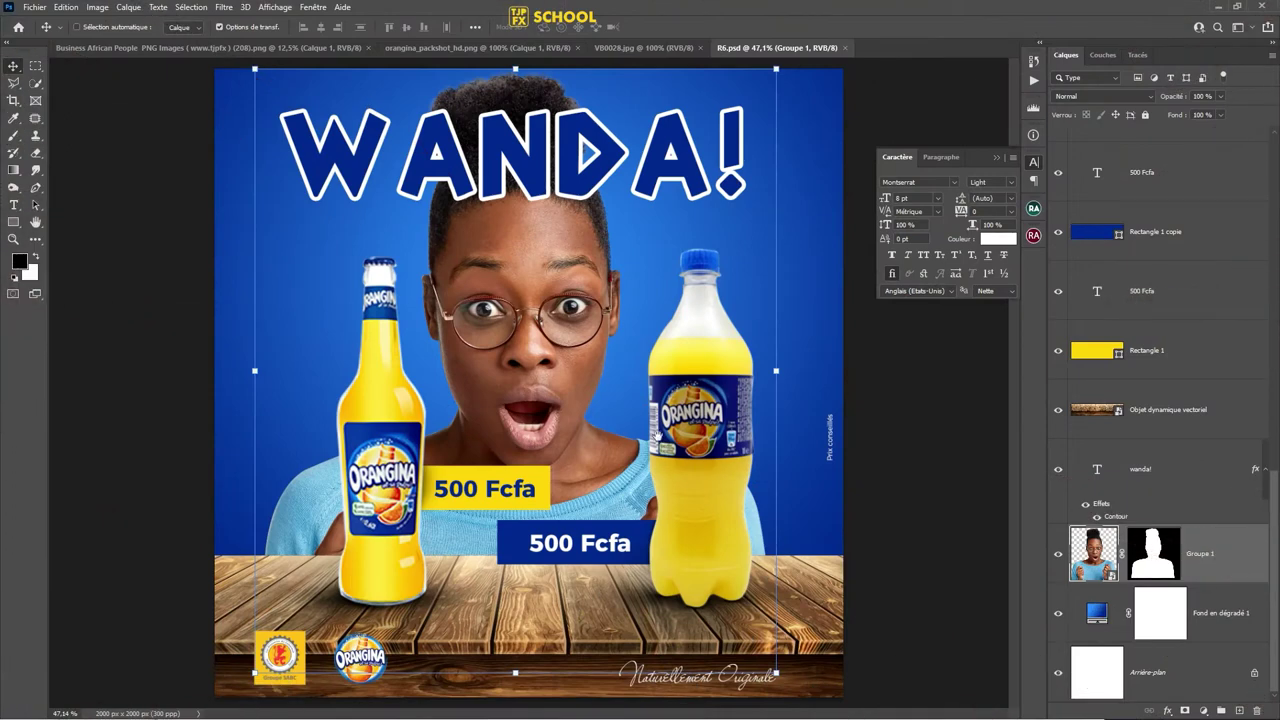
{"action": "scroll", "coordinate": [657, 403], "scroll_direction": "down", "scroll_amount": 1}
{"action": "scroll", "coordinate": [657, 415], "scroll_direction": "down", "scroll_amount": 1}
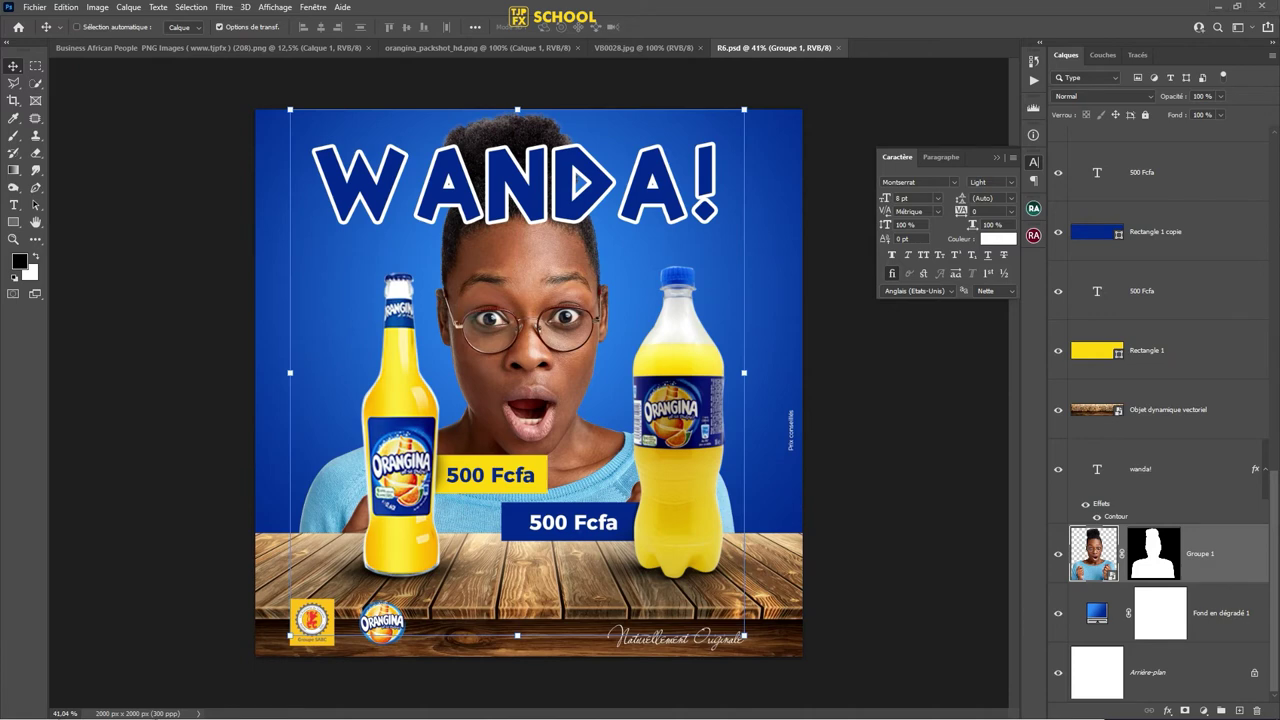
{"action": "left_click", "coordinate": [1239, 710]}
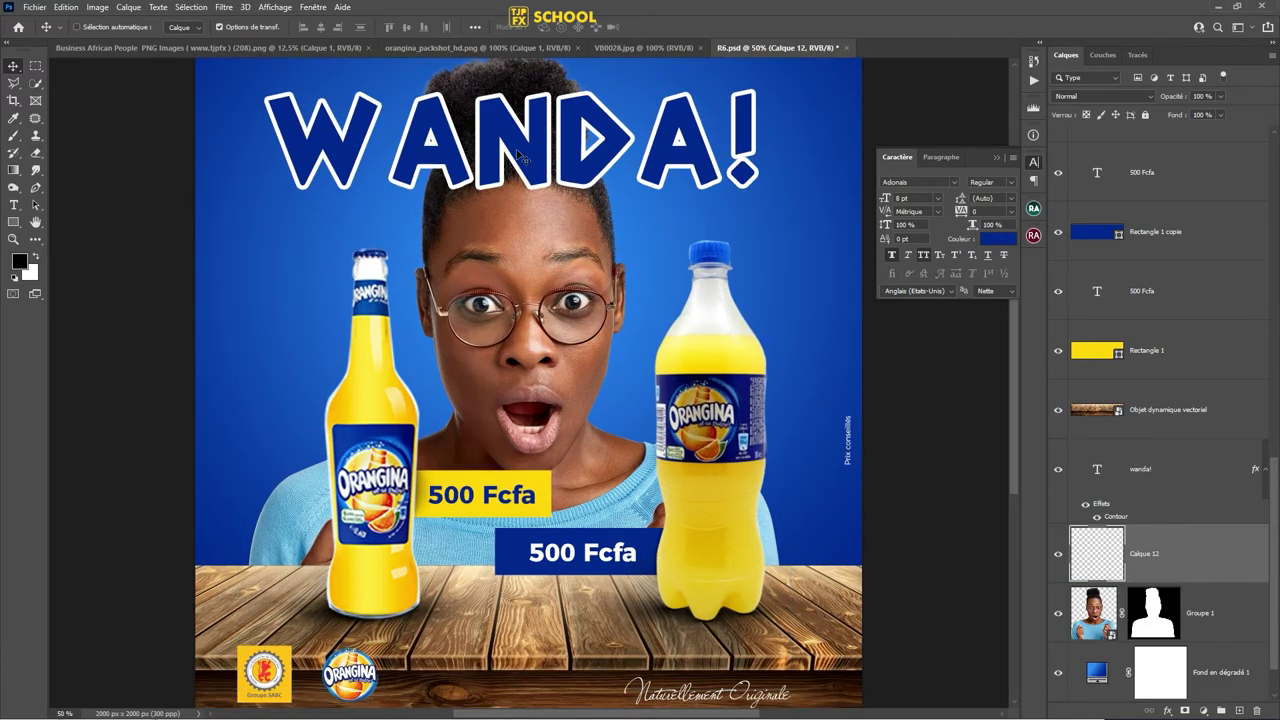
- Fill Calque 12 with 50% gris and make it a clipping mask on Groupe 1
{"action": "scroll", "coordinate": [519, 303], "scroll_direction": "up", "scroll_amount": 5}
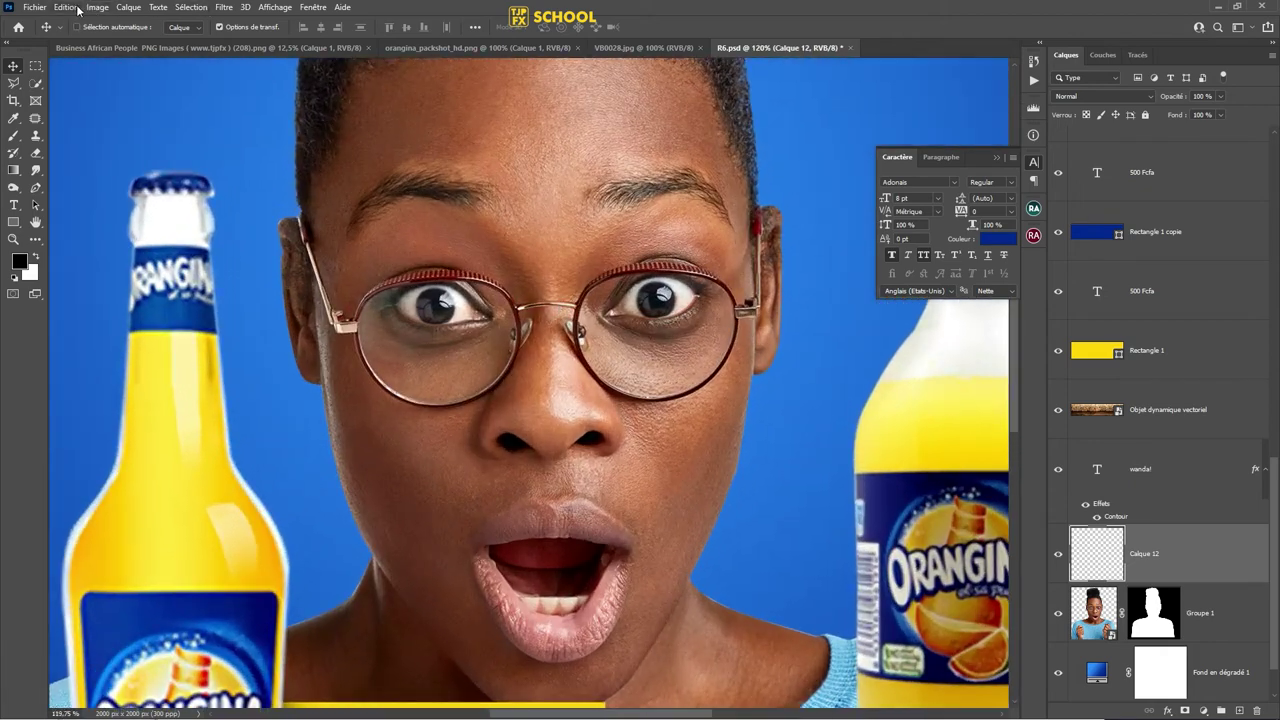
{"action": "left_click", "coordinate": [72, 8]}
{"action": "left_click", "coordinate": [90, 212]}
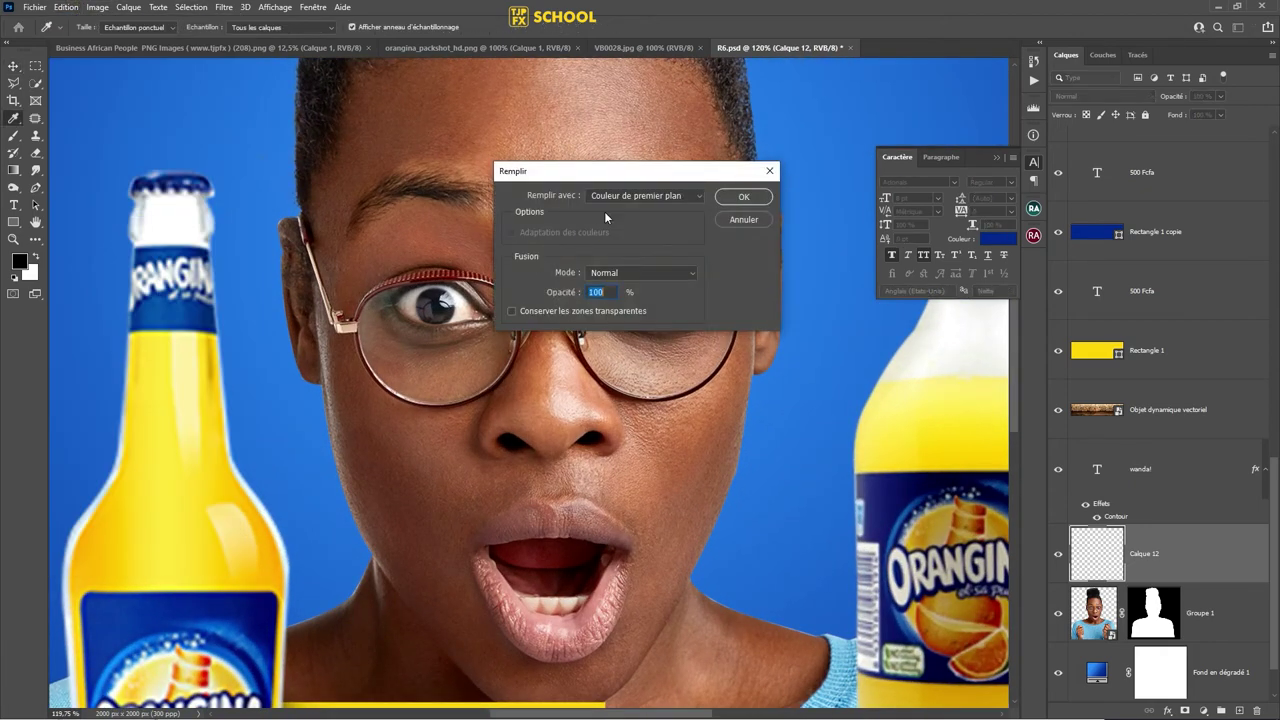
{"action": "left_click", "coordinate": [640, 195]}
{"action": "left_click", "coordinate": [647, 316]}
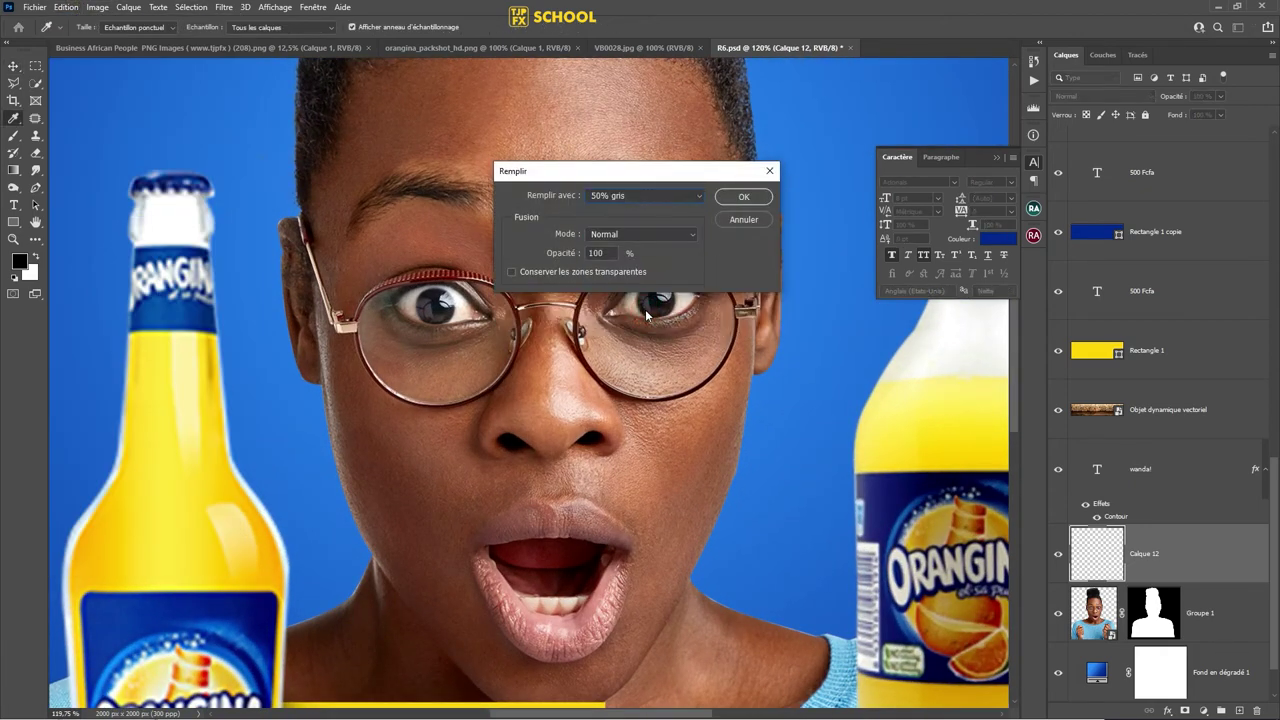
{"action": "left_click", "coordinate": [744, 197]}
{"action": "right_click", "coordinate": [1244, 564]}
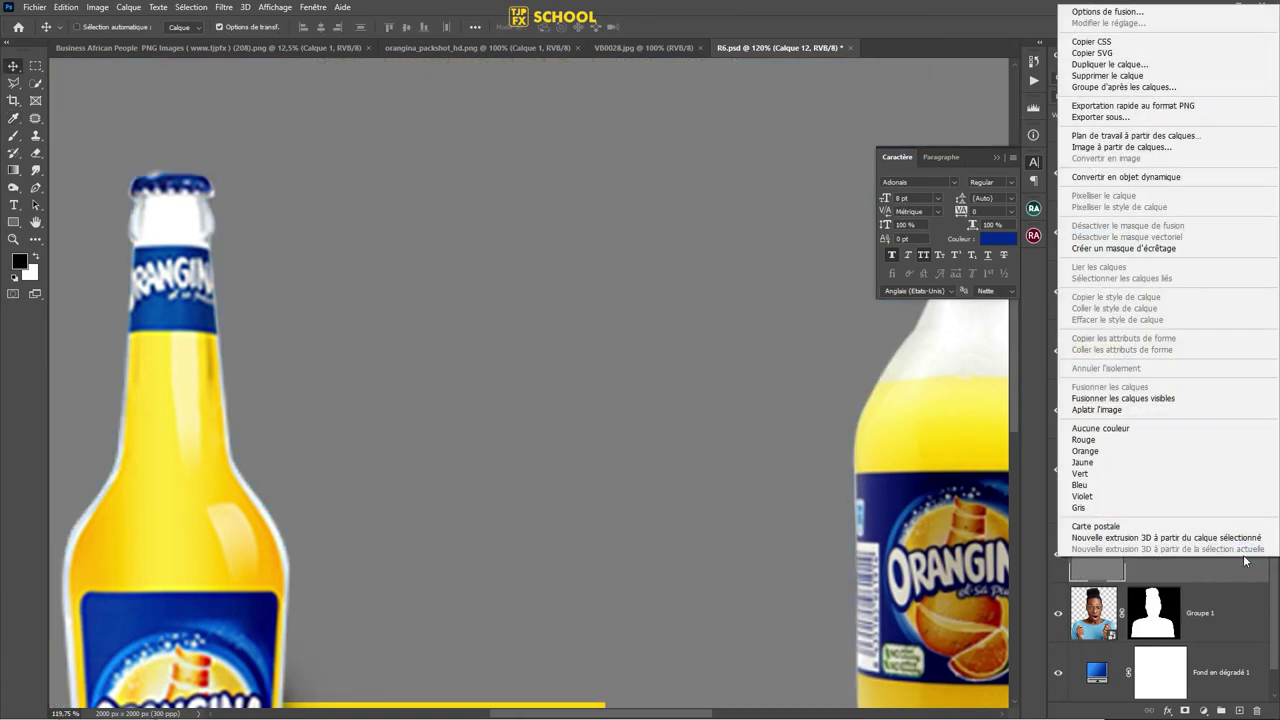
{"action": "left_click", "coordinate": [1155, 246]}
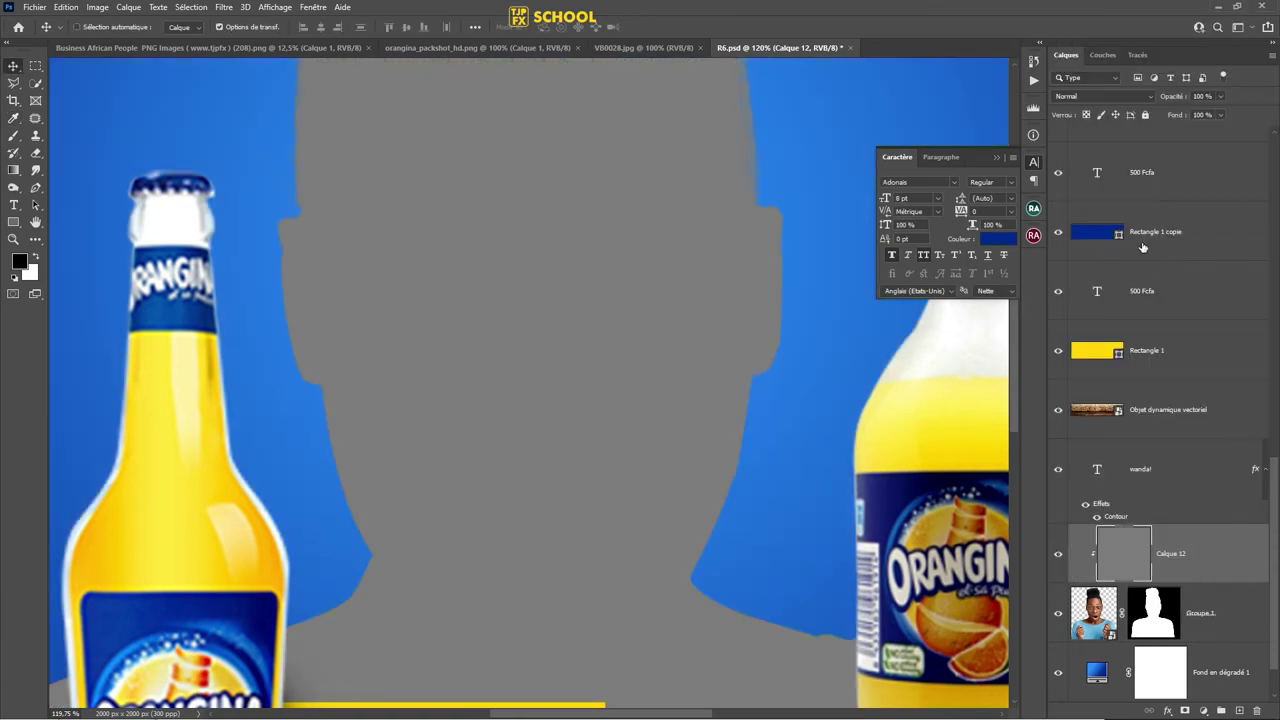
- Set Calque 12 to Lumière linéaire and dodge the bridge and tip of the nose
{"action": "left_click", "coordinate": [1120, 100]}
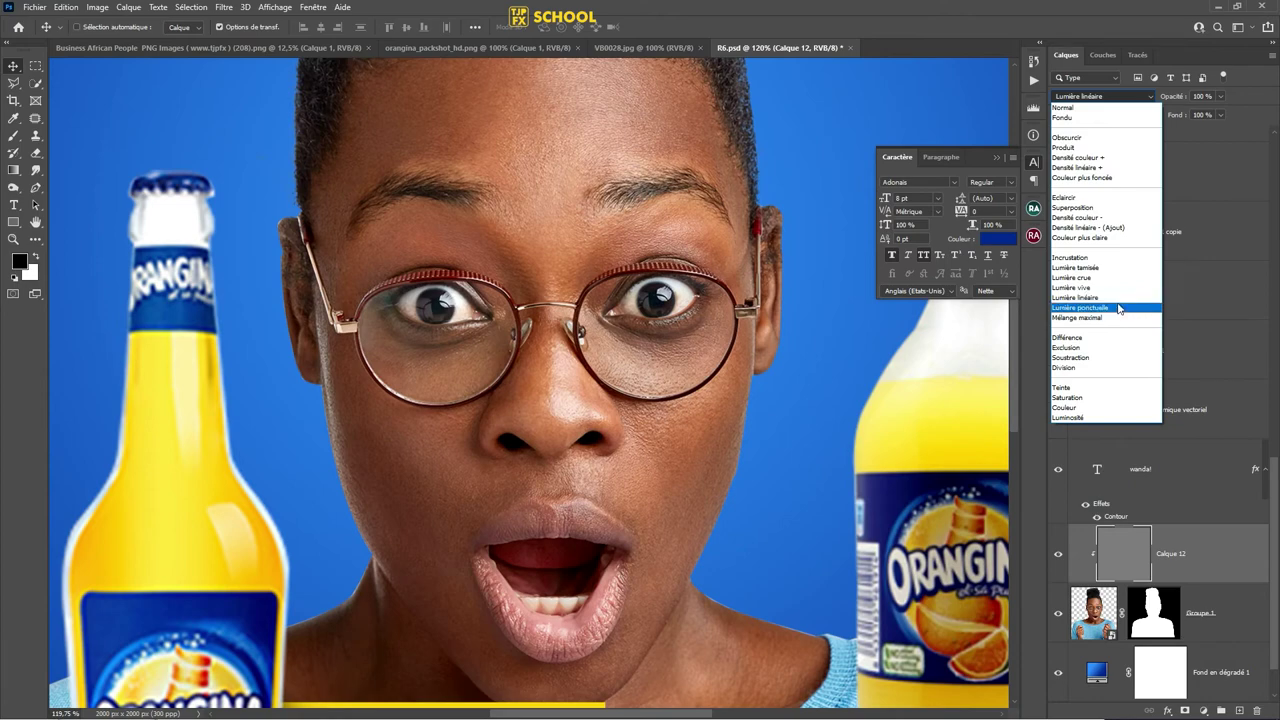
{"action": "left_click", "coordinate": [1118, 297]}
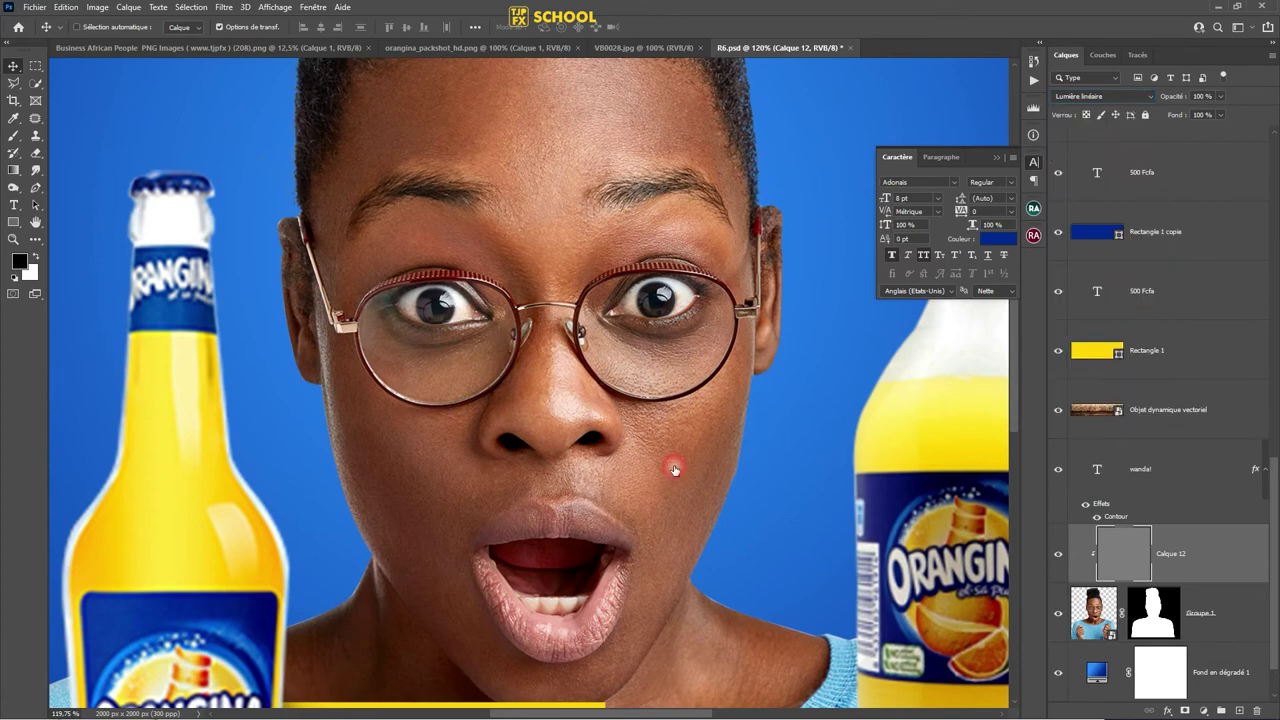
{"action": "left_click", "coordinate": [13, 188]}
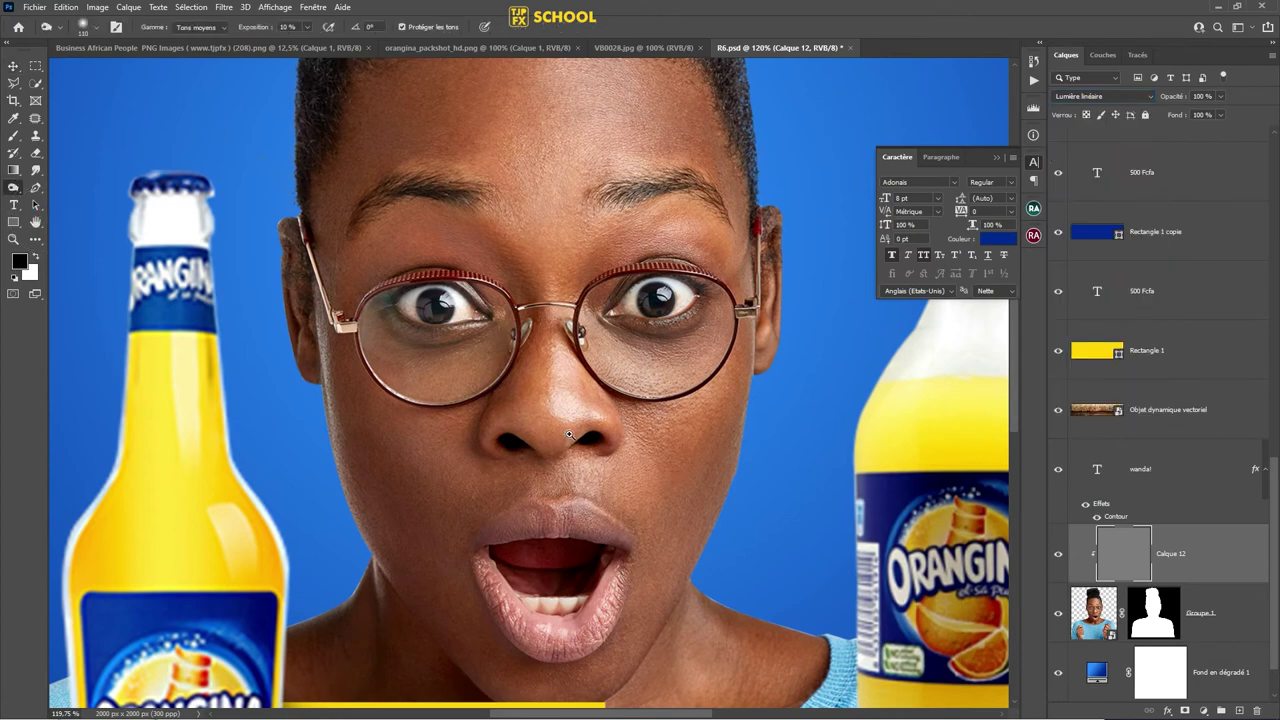
{"action": "scroll", "coordinate": [569, 434], "scroll_direction": "up", "scroll_amount": 3}
{"action": "scroll", "coordinate": [553, 291], "scroll_direction": "down", "scroll_amount": 1}
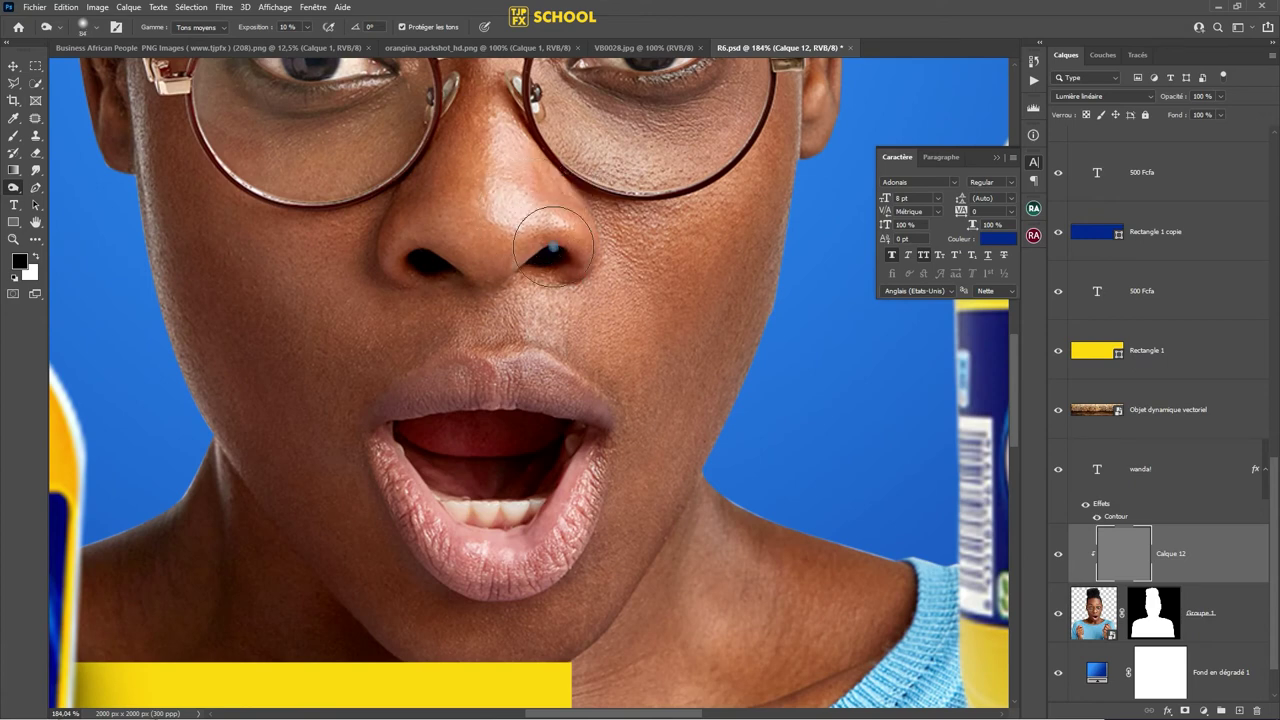
{"action": "left_click_drag", "start_coordinate": [505, 105], "coordinate": [557, 215]}
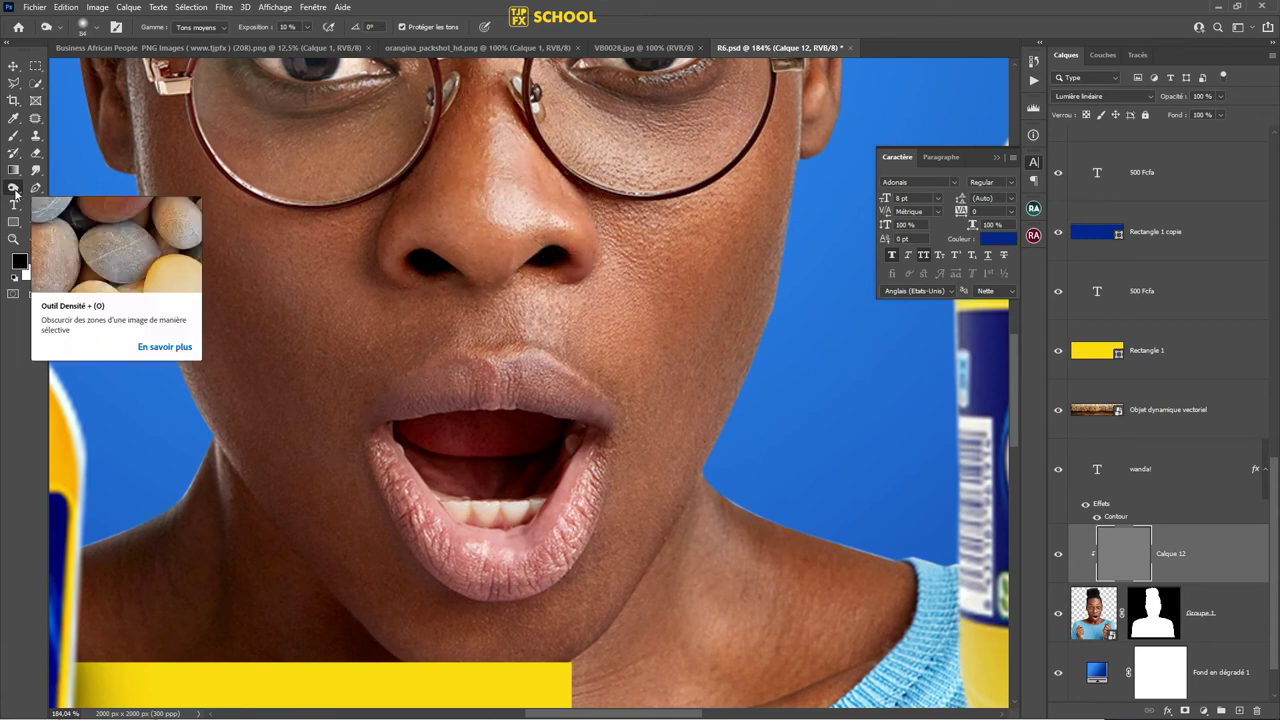
- Use the Burn tool to deepen the neck shadows down to the collarbone
{"action": "left_click", "coordinate": [16, 191]}
{"action": "left_click", "coordinate": [70, 200]}
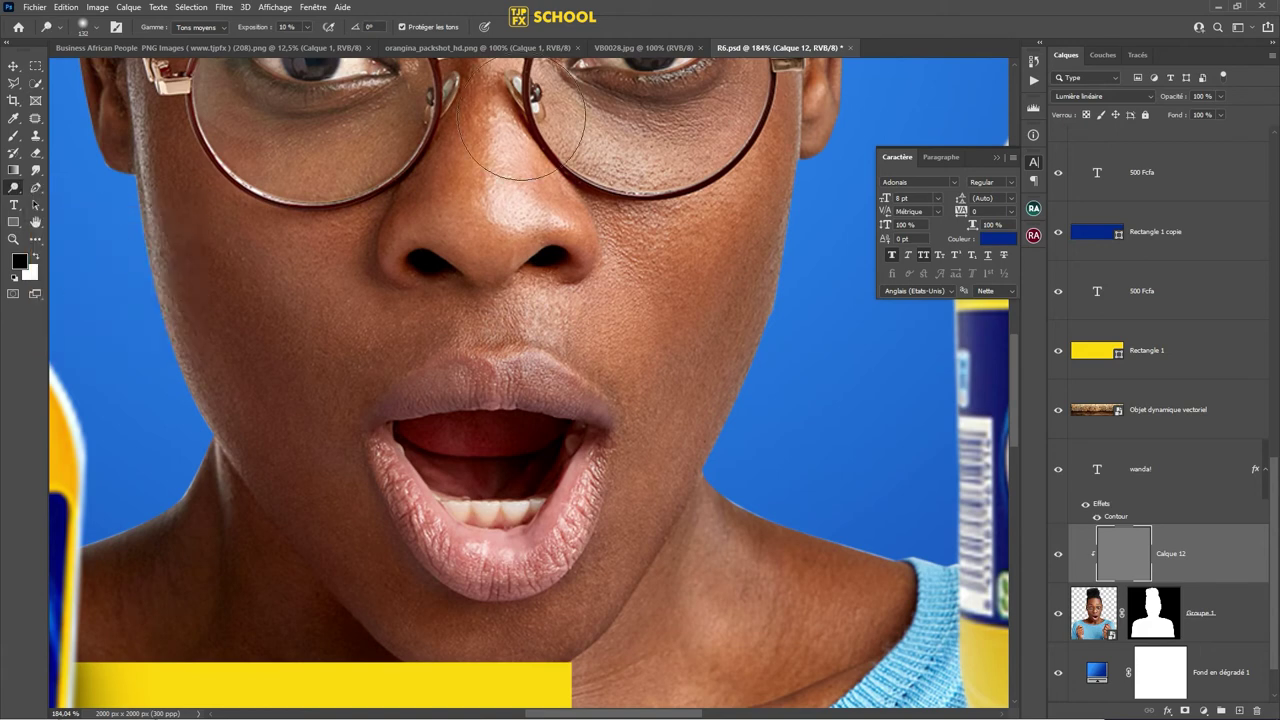
{"action": "mouse_move", "coordinate": [561, 181]}
{"action": "left_mouse_down"}
{"action": "mouse_move", "coordinate": [525, 245]}
{"action": "mouse_move", "coordinate": [614, 235]}
{"action": "left_mouse_up"}
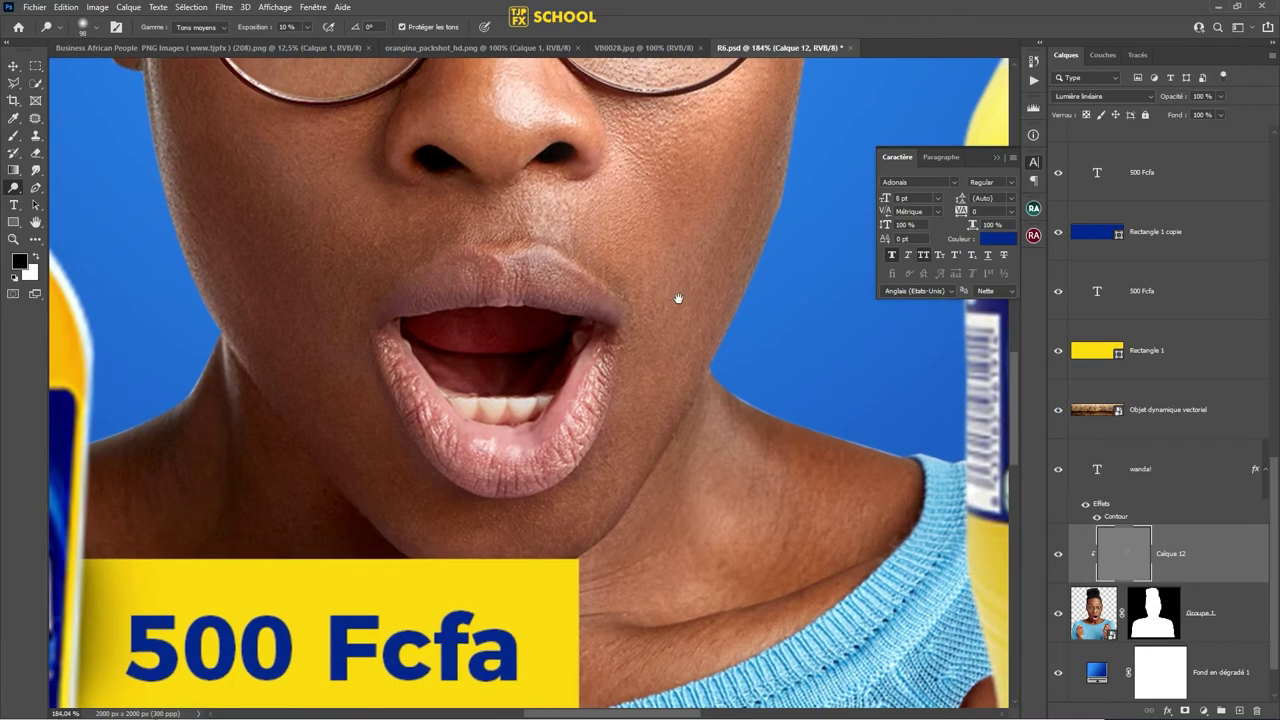
{"action": "left_click_drag", "start_coordinate": [567, 402], "coordinate": [602, 237]}
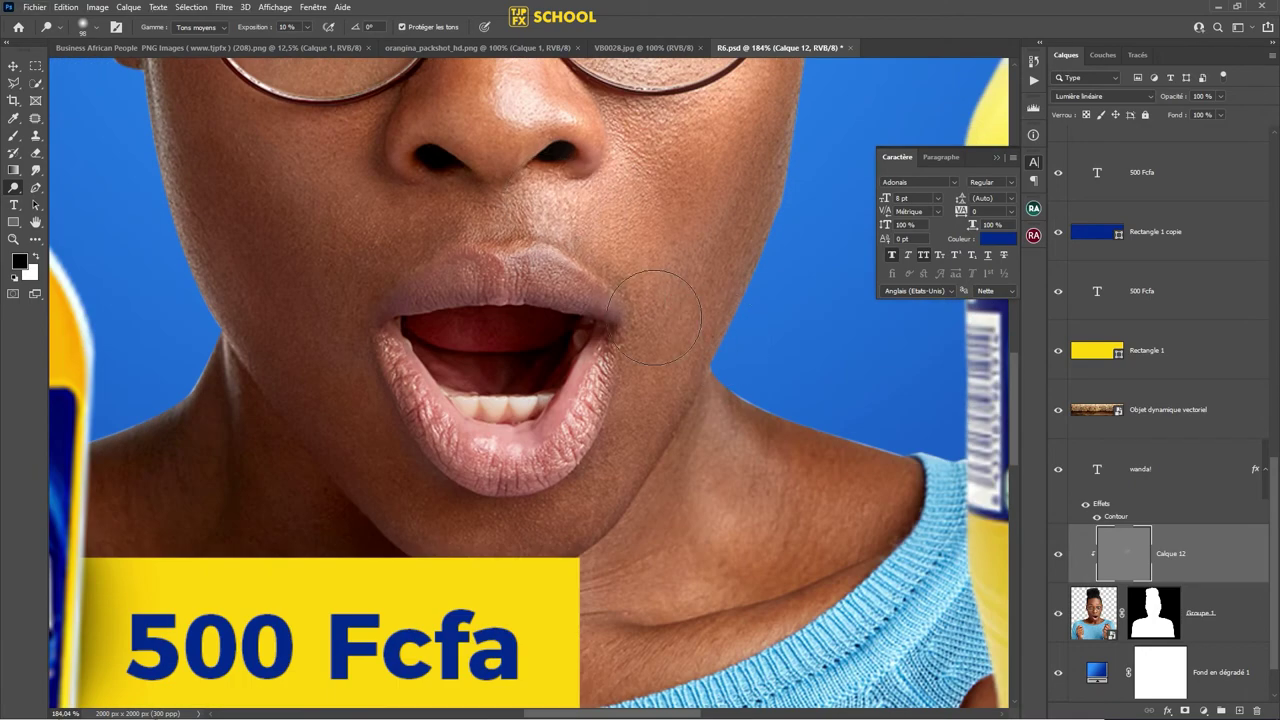
{"action": "scroll", "coordinate": [651, 271], "scroll_direction": "down", "scroll_amount": 3}
{"action": "mouse_move", "coordinate": [631, 371]}
{"action": "left_mouse_down"}
{"action": "mouse_move", "coordinate": [660, 452]}
{"action": "mouse_move", "coordinate": [694, 457]}
{"action": "left_mouse_up"}
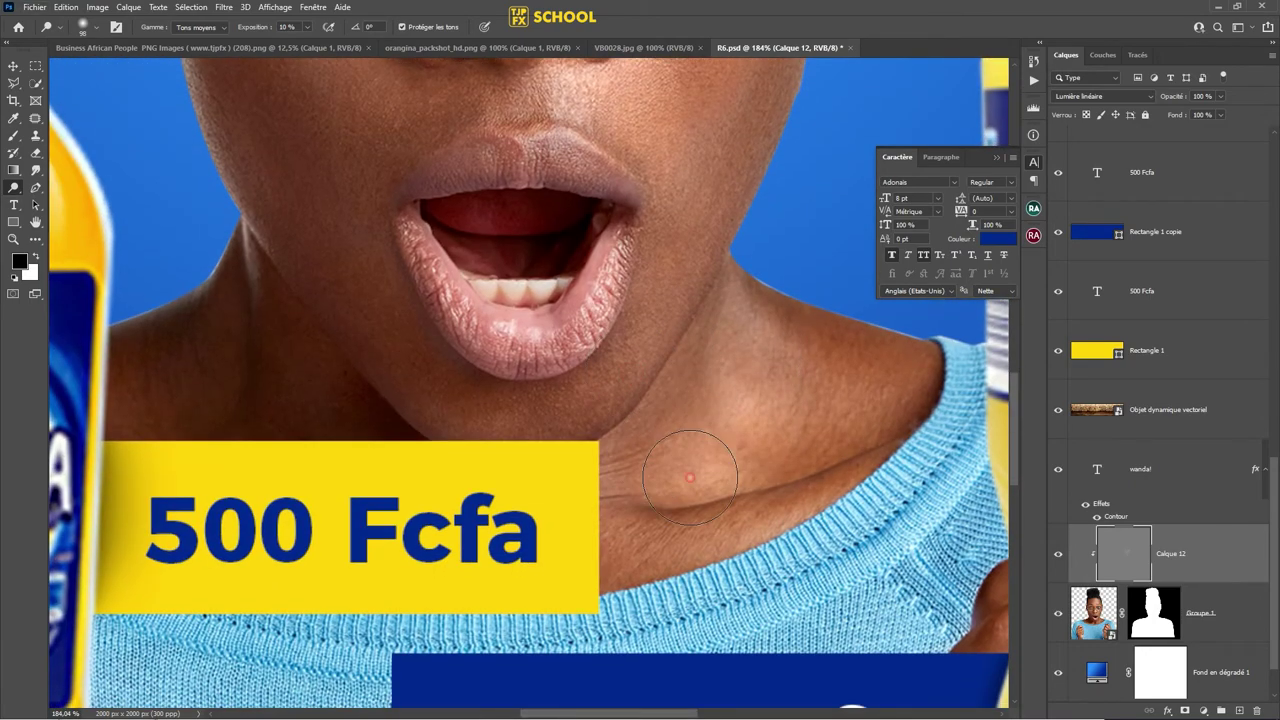
{"action": "left_click_drag", "start_coordinate": [497, 375], "coordinate": [582, 605]}
- Dodge the upper lip, a spot on the tongue and the lower teeth
{"action": "left_click_drag", "start_coordinate": [264, 186], "coordinate": [294, 506]}
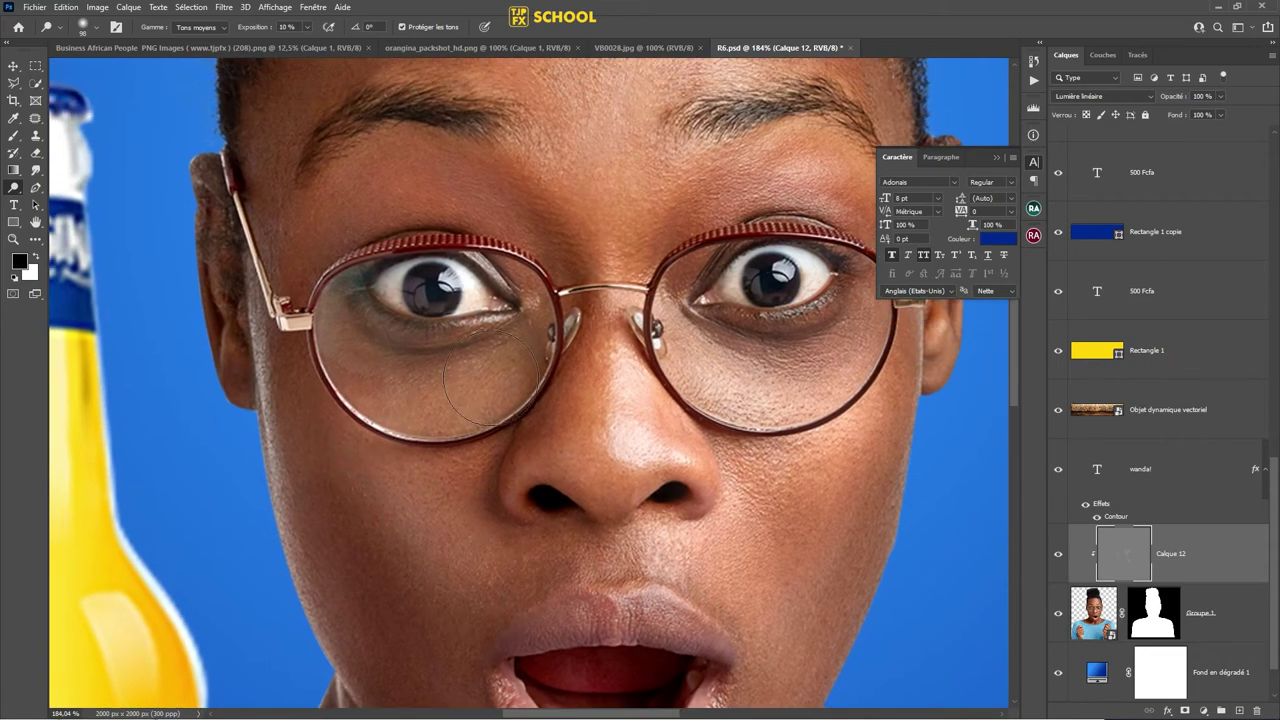
{"action": "scroll", "coordinate": [420, 390], "scroll_direction": "up", "scroll_amount": 4}
{"action": "scroll", "coordinate": [343, 391], "scroll_direction": "up", "scroll_amount": 1}
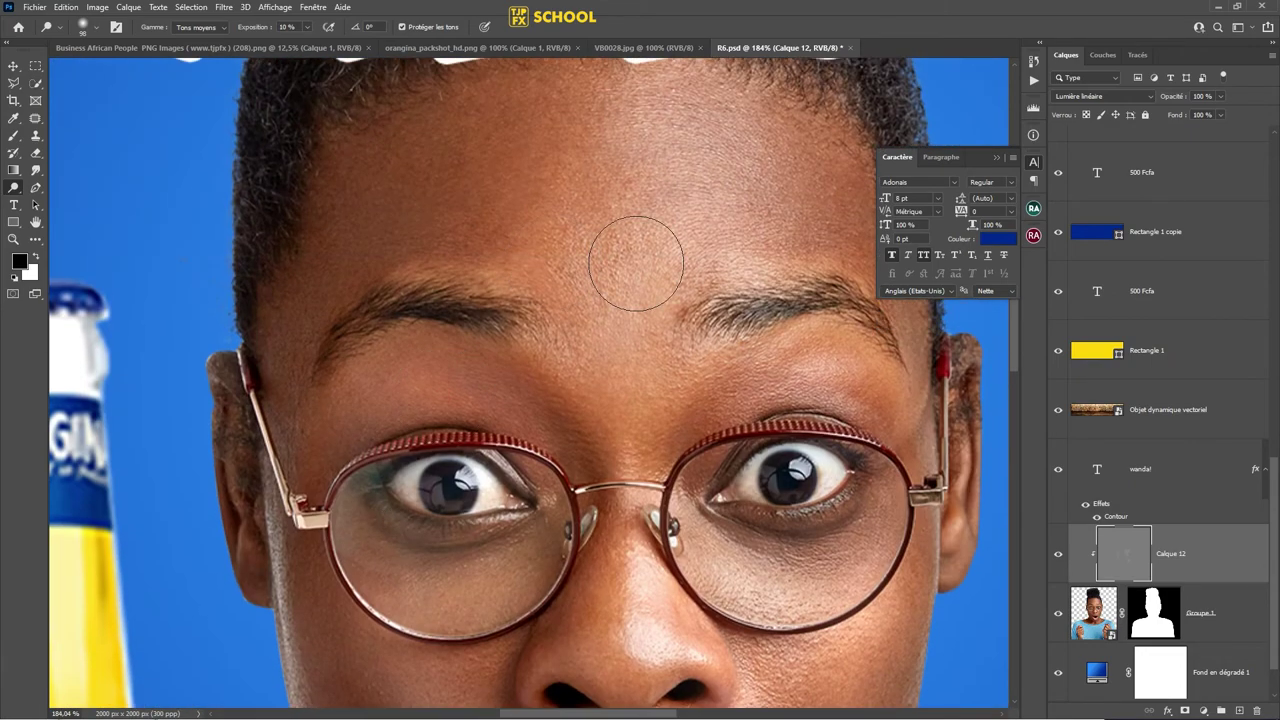
{"action": "scroll", "coordinate": [651, 234], "scroll_direction": "down", "scroll_amount": 2}
{"action": "key", "text": "bracketright"}
{"action": "key", "text": "bracketright"}
{"action": "key", "text": "bracketright"}
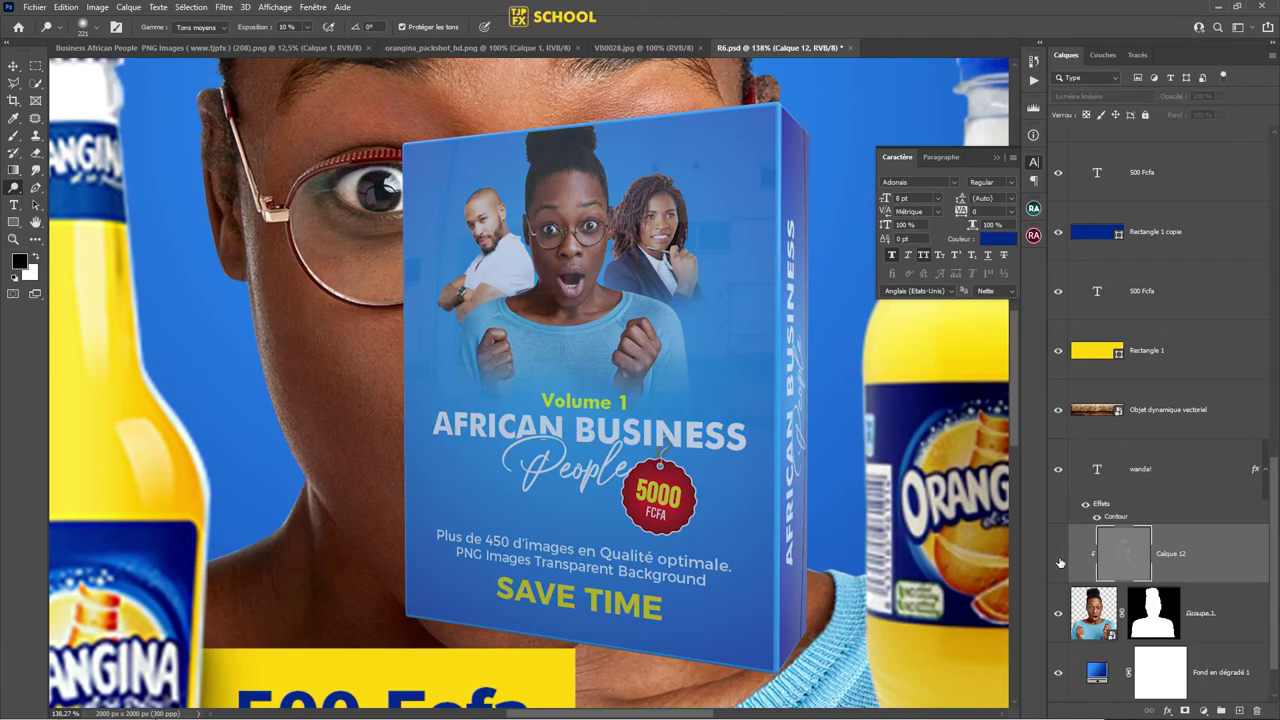
{"action": "scroll", "coordinate": [480, 640], "scroll_direction": "up", "scroll_amount": 3}
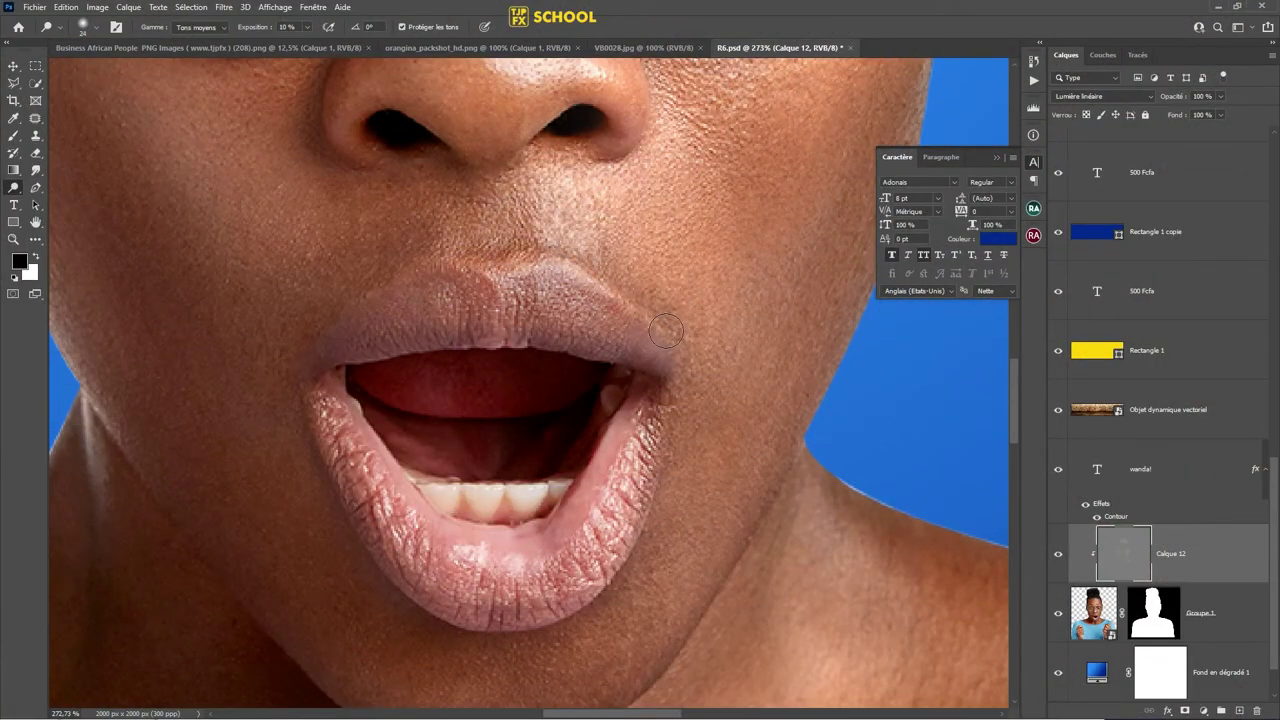
{"action": "mouse_move", "coordinate": [666, 331]}
{"action": "left_mouse_down"}
{"action": "mouse_move", "coordinate": [365, 293]}
{"action": "mouse_move", "coordinate": [348, 373]}
{"action": "left_mouse_up"}
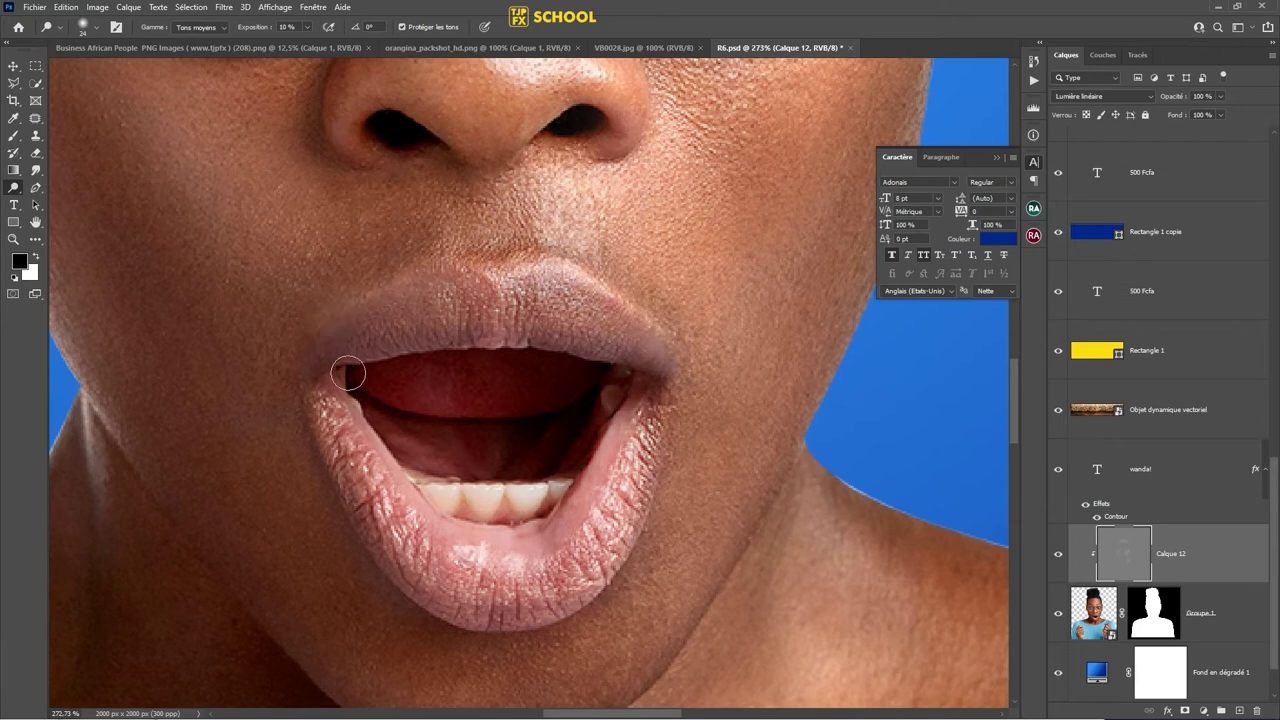
{"action": "left_click_drag", "start_coordinate": [406, 456], "coordinate": [434, 470]}
{"action": "left_click", "coordinate": [487, 473]}
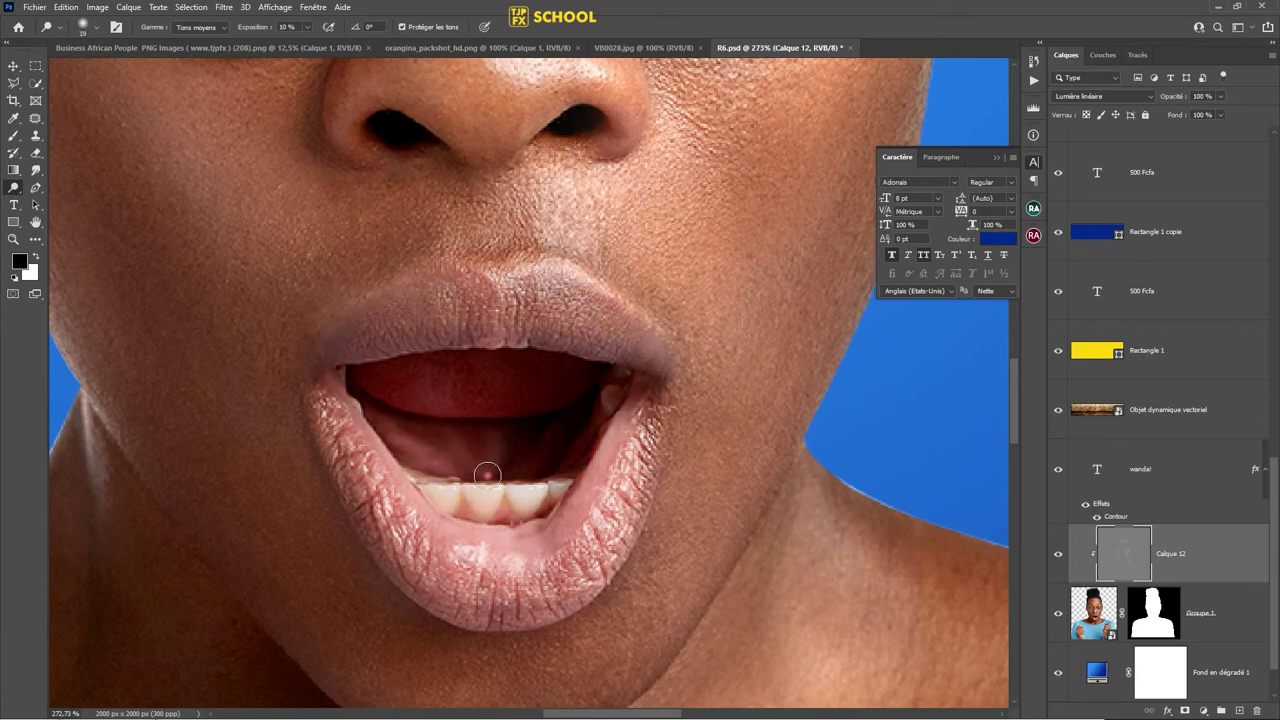
{"action": "mouse_move", "coordinate": [439, 492]}
{"action": "left_mouse_down"}
{"action": "mouse_move", "coordinate": [495, 500]}
{"action": "mouse_move", "coordinate": [491, 551]}
{"action": "left_mouse_up"}
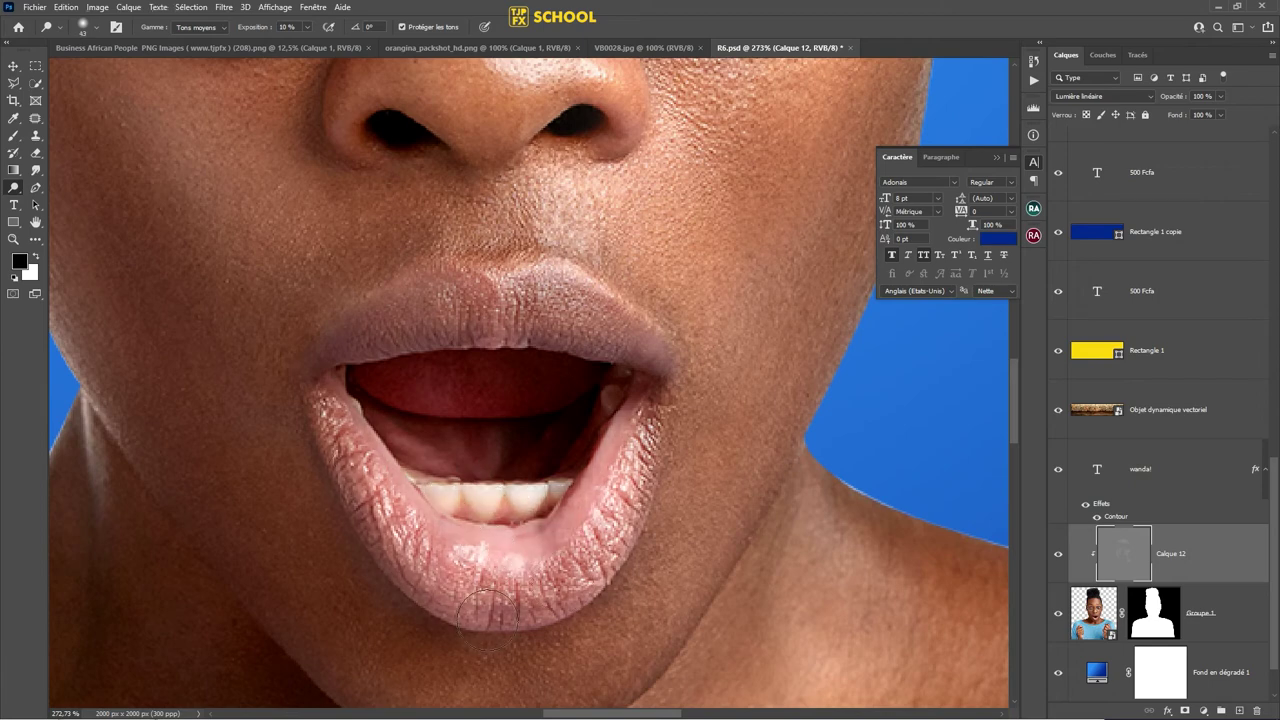
- Lighten the front edge, back and lobe of the woman's ear
{"action": "mouse_move", "coordinate": [503, 399]}
{"action": "left_mouse_down"}
{"action": "mouse_move", "coordinate": [563, 199]}
{"action": "mouse_move", "coordinate": [460, 270]}
{"action": "left_mouse_up"}
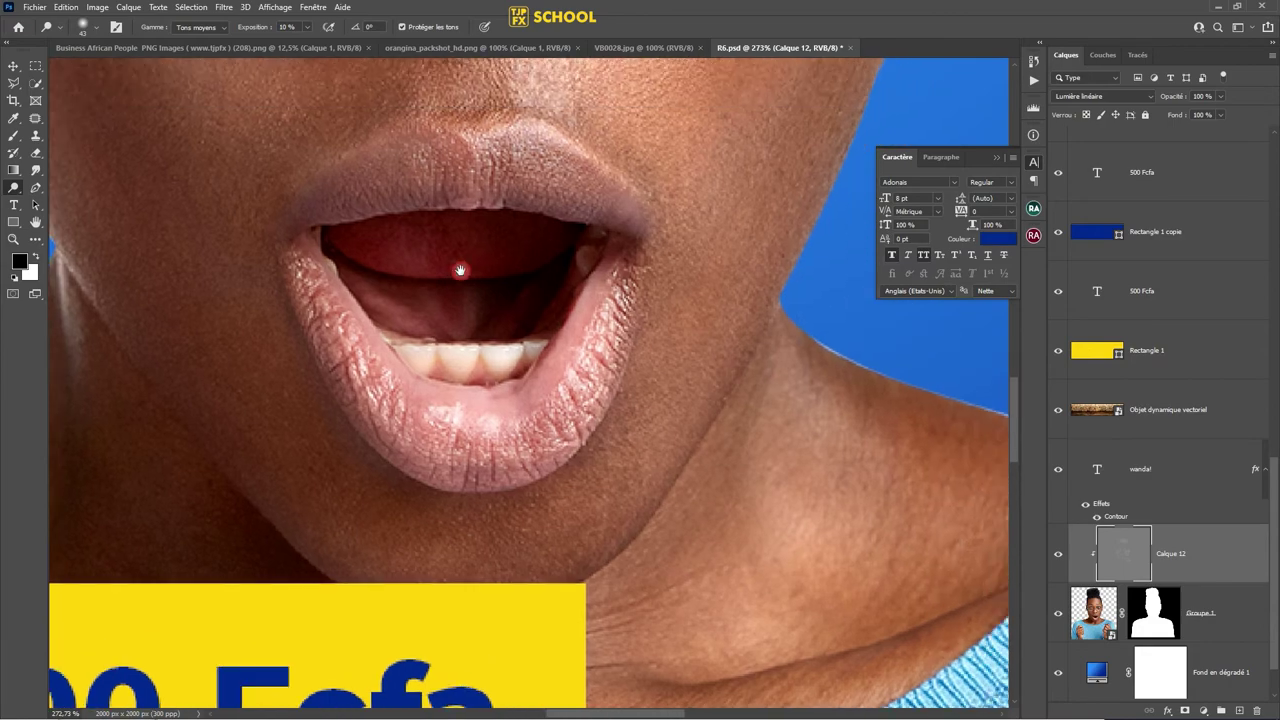
{"action": "scroll", "coordinate": [617, 214], "scroll_direction": "down", "scroll_amount": 5}
{"action": "scroll", "coordinate": [245, 455], "scroll_direction": "up", "scroll_amount": 5}
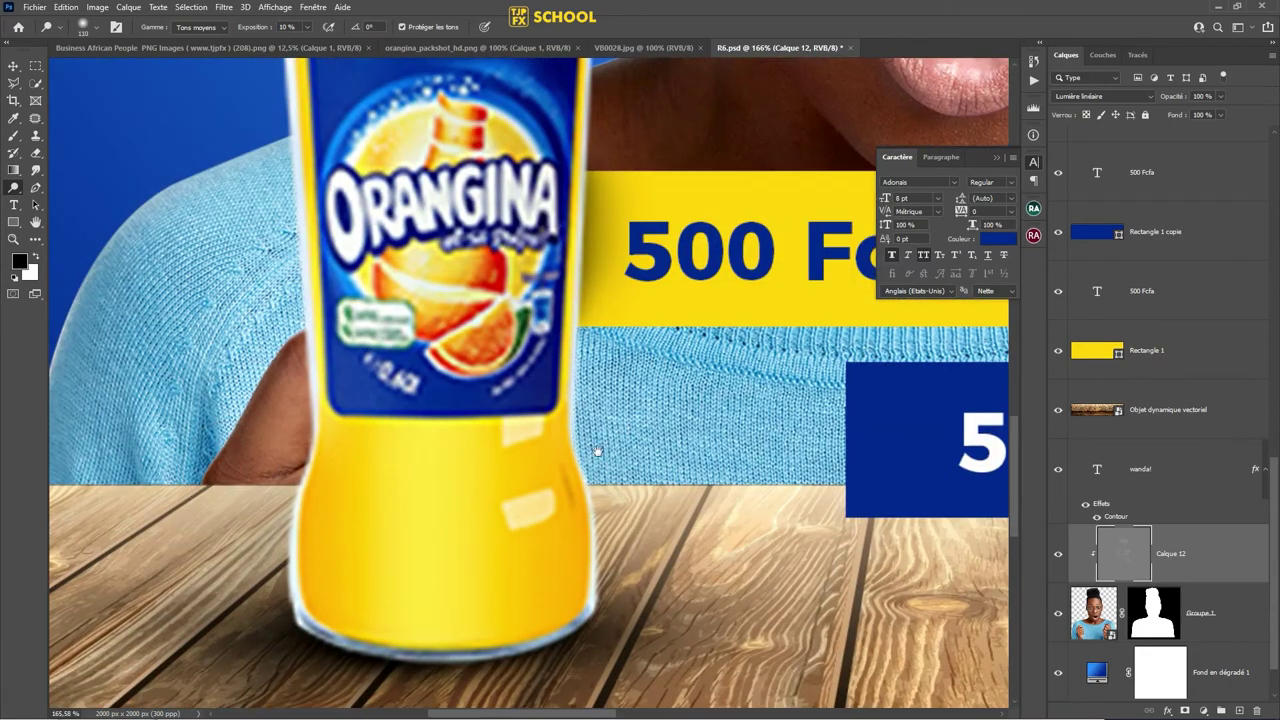
{"action": "left_click_drag", "start_coordinate": [633, 441], "coordinate": [93, 491]}
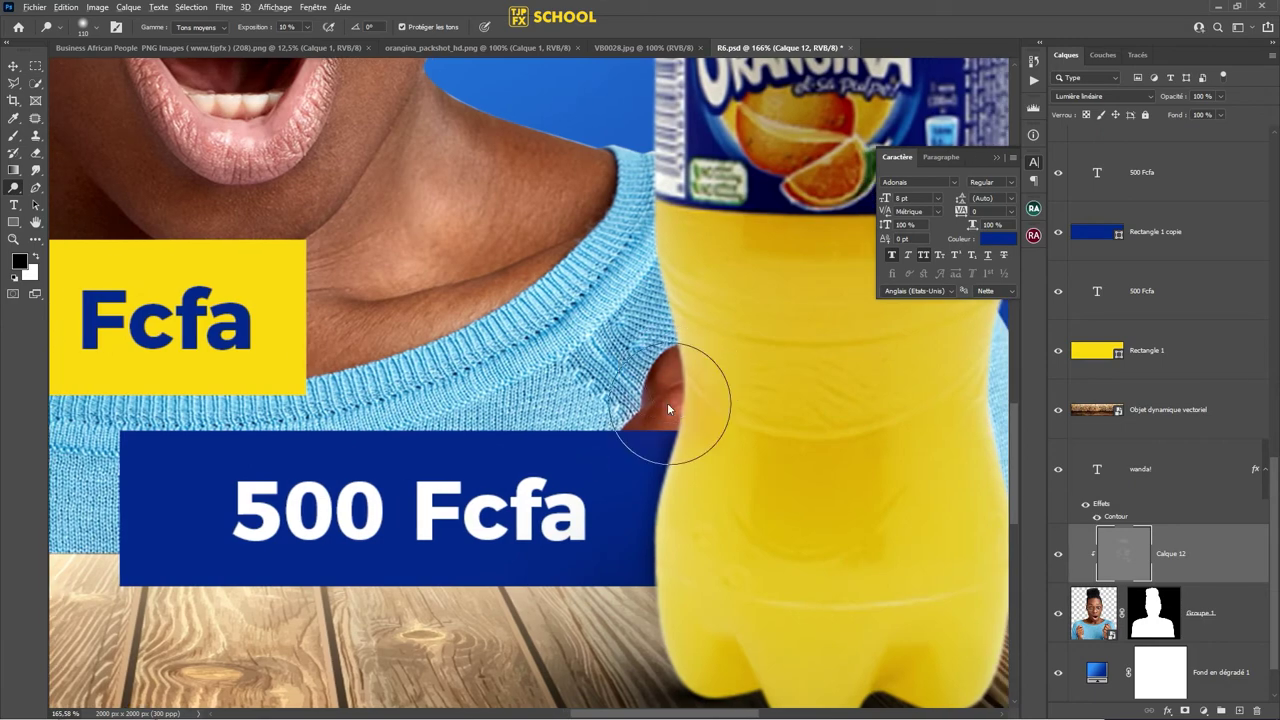
{"action": "left_click_drag", "start_coordinate": [652, 356], "coordinate": [625, 413]}
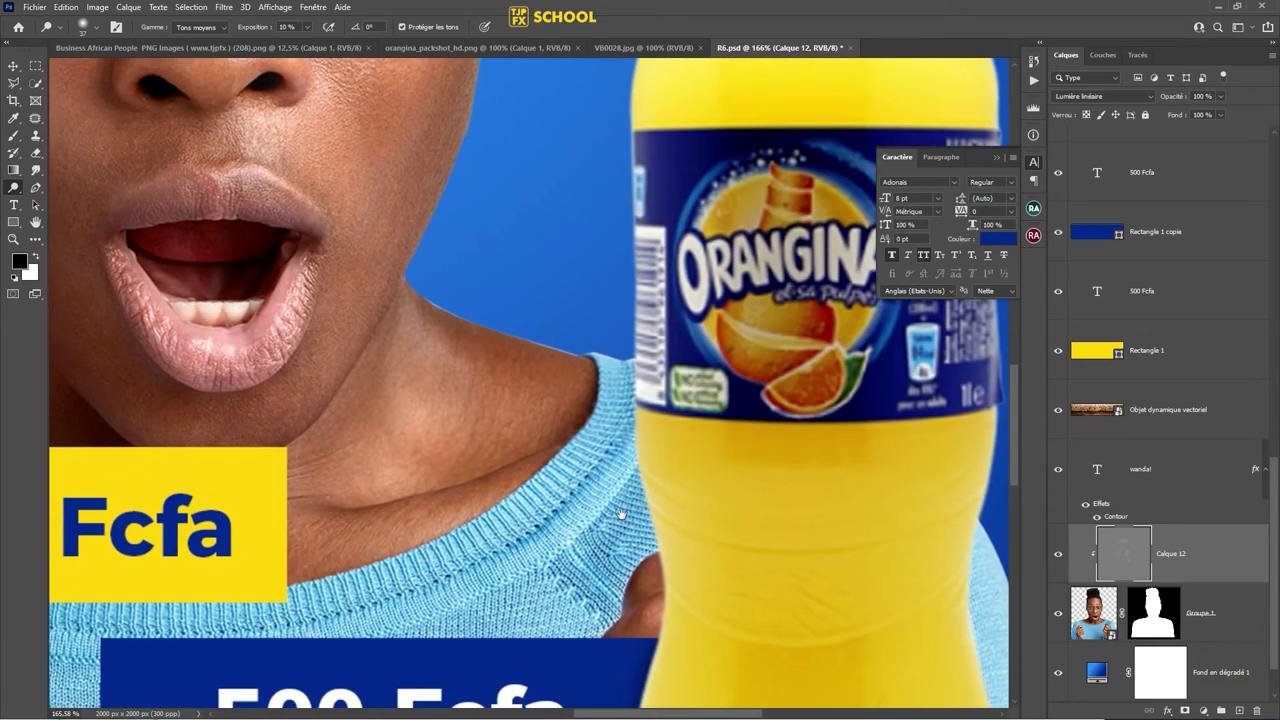
{"action": "scroll", "coordinate": [680, 200], "scroll_direction": "up", "scroll_amount": 3}
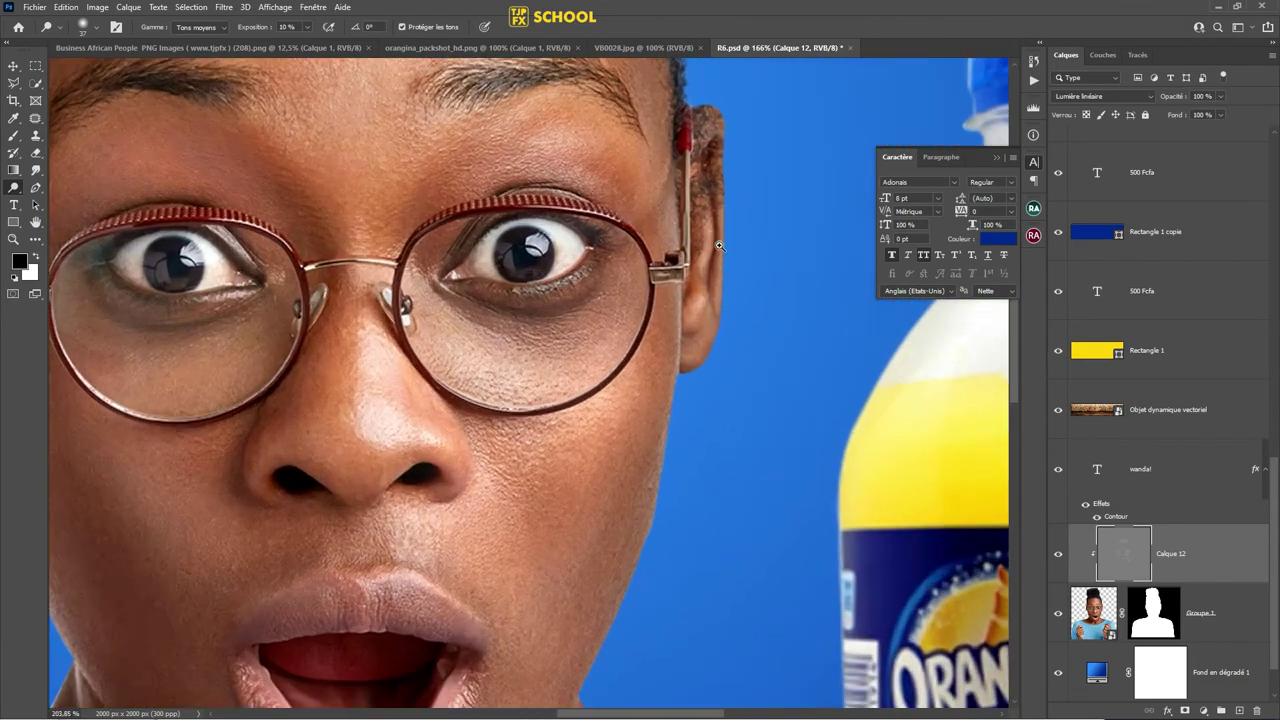
{"action": "left_click_drag", "start_coordinate": [713, 225], "coordinate": [674, 345]}
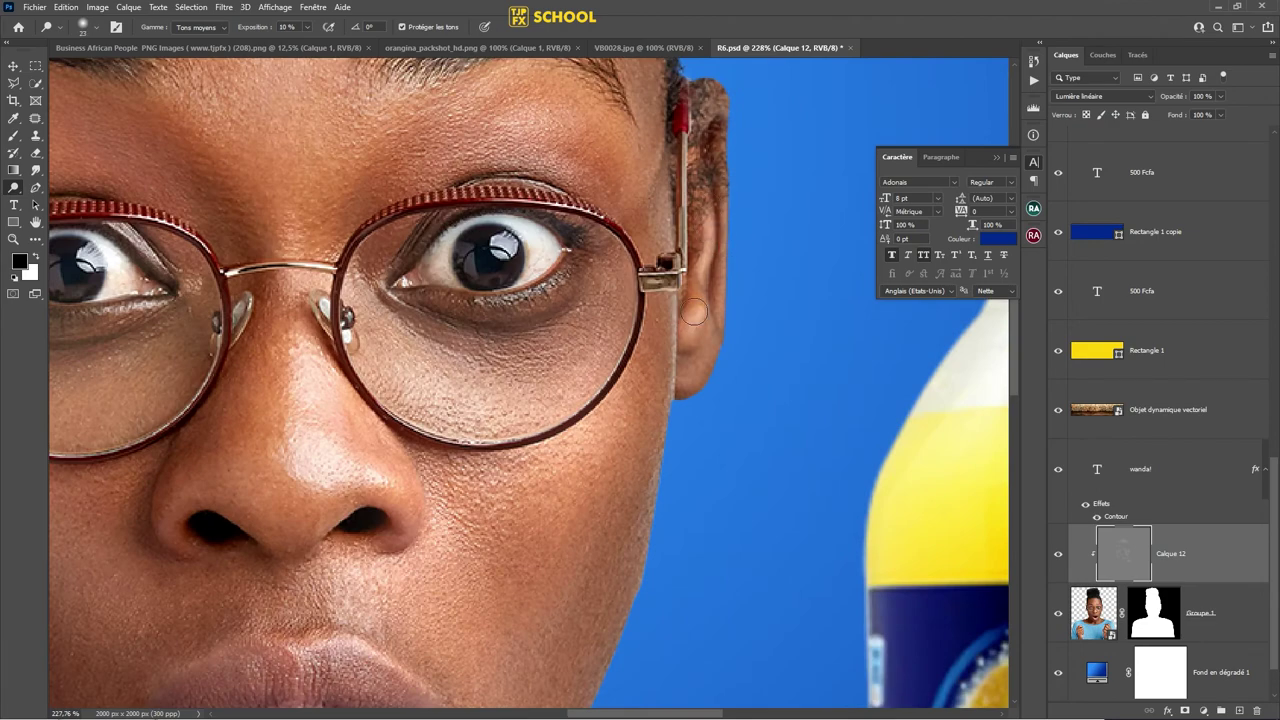
{"action": "mouse_move", "coordinate": [721, 235]}
{"action": "left_mouse_down"}
{"action": "mouse_move", "coordinate": [694, 385]}
{"action": "mouse_move", "coordinate": [508, 384]}
{"action": "left_mouse_up"}
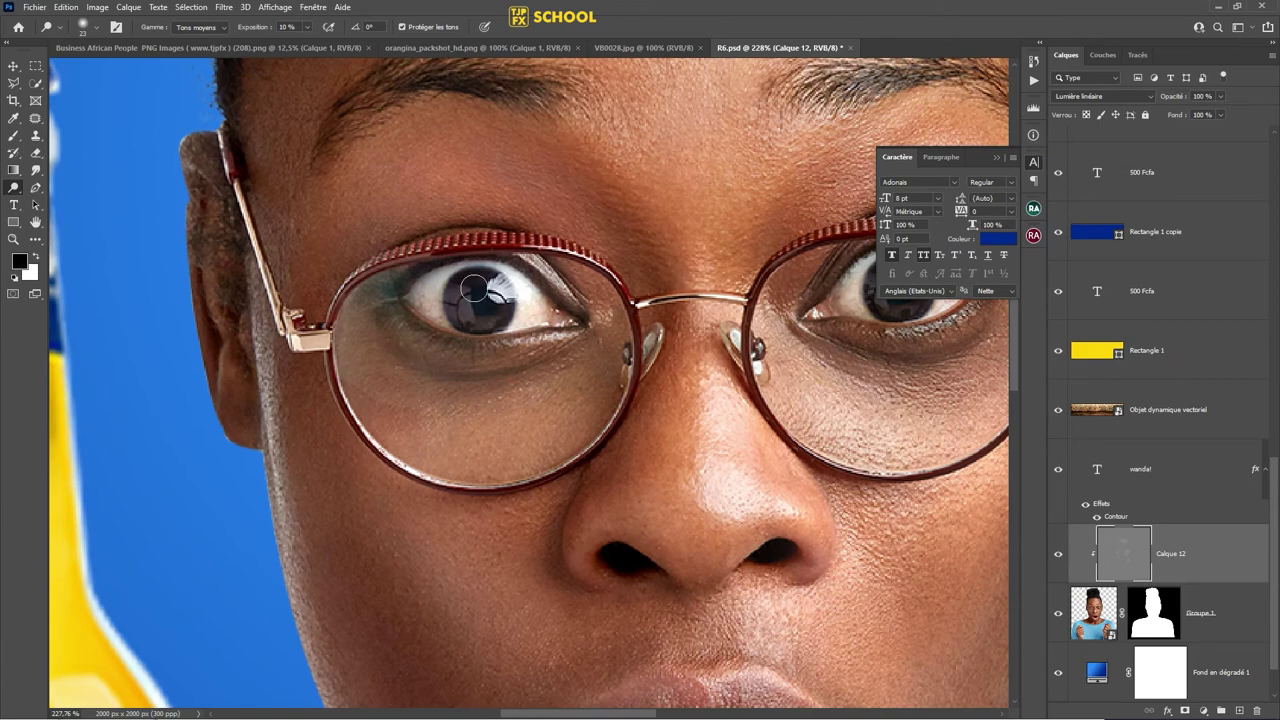
- Brighten both iris highlights and the left eye white
{"action": "mouse_move", "coordinate": [463, 290]}
{"action": "left_mouse_down"}
{"action": "mouse_move", "coordinate": [495, 300]}
{"action": "mouse_move", "coordinate": [367, 291]}
{"action": "left_mouse_up"}
{"action": "key", "text": "bracketright"}
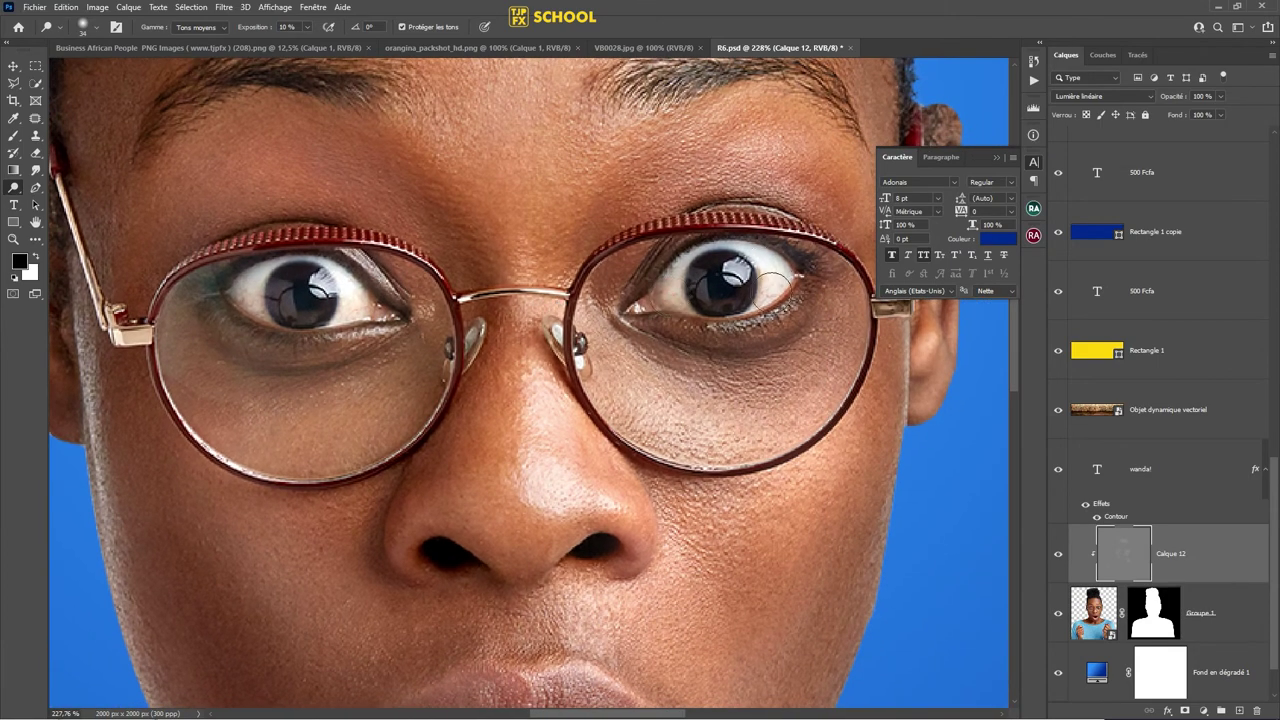
{"action": "key", "text": "bracketleft"}
{"action": "left_click_drag", "start_coordinate": [712, 292], "coordinate": [734, 270]}
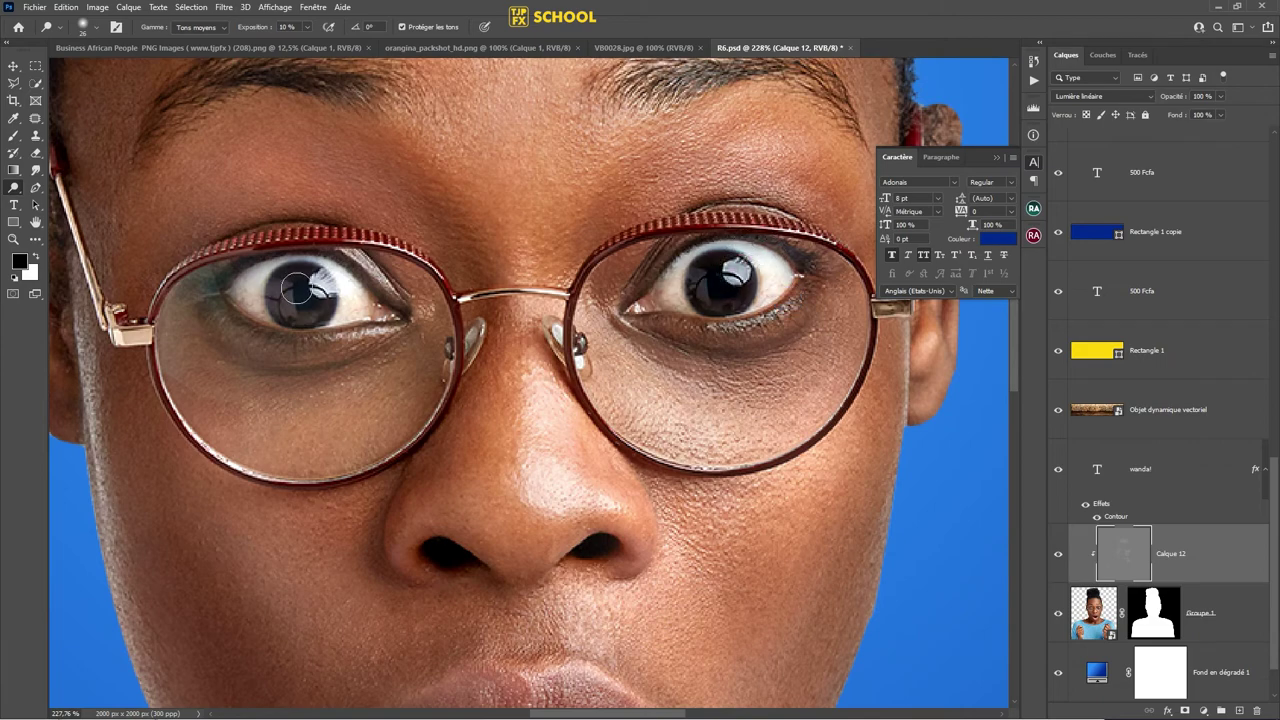
{"action": "left_click_drag", "start_coordinate": [296, 289], "coordinate": [367, 290]}
{"action": "scroll", "coordinate": [527, 295], "scroll_direction": "down", "scroll_amount": 1}
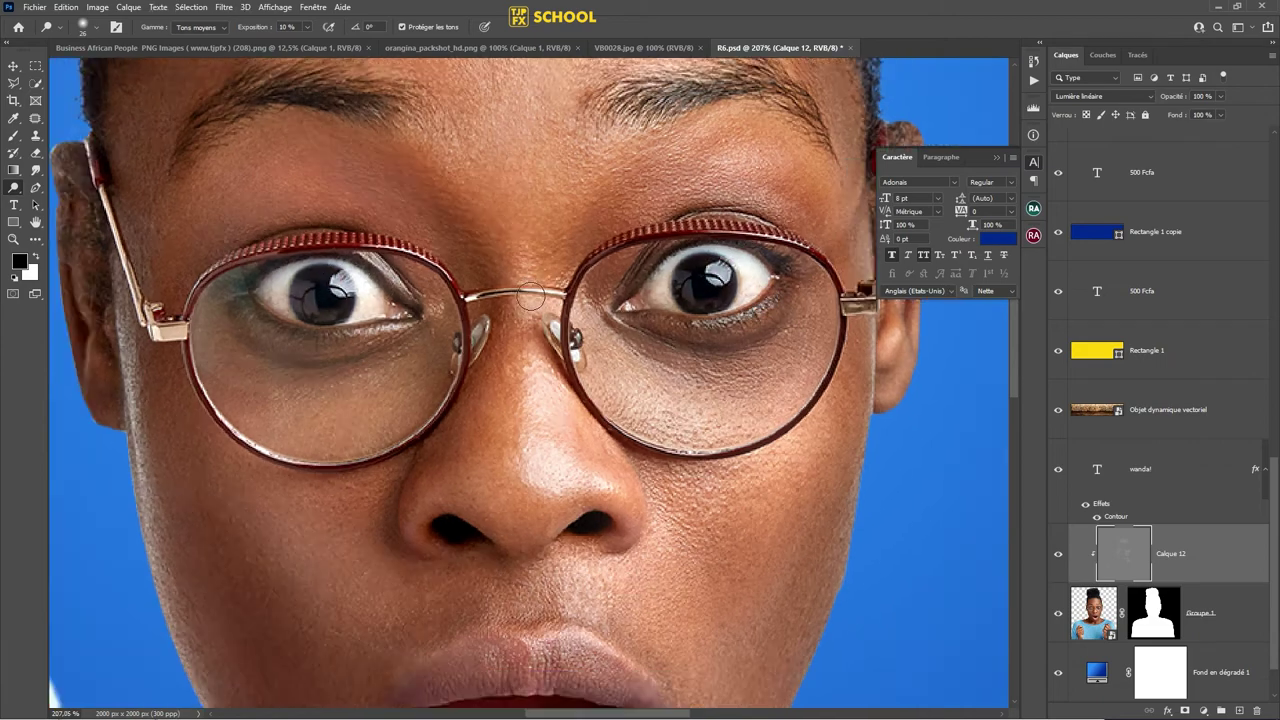
{"action": "scroll", "coordinate": [540, 310], "scroll_direction": "down", "scroll_amount": 1}
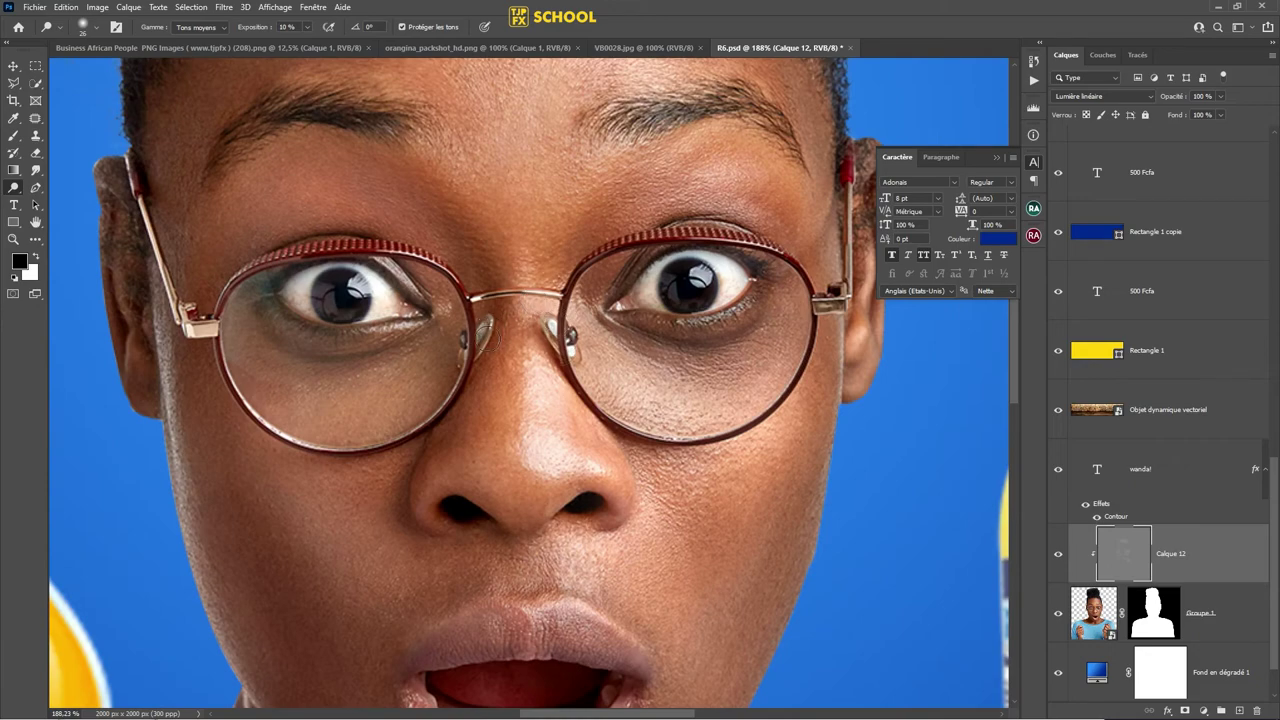
{"action": "scroll", "coordinate": [490, 338], "scroll_direction": "up", "scroll_amount": 3}
{"action": "scroll", "coordinate": [490, 338], "scroll_direction": "right", "scroll_amount": 2}
- Burn the hair along the hairline, undoing a stray eyebrow stroke first
{"action": "right_click", "coordinate": [24, 189]}
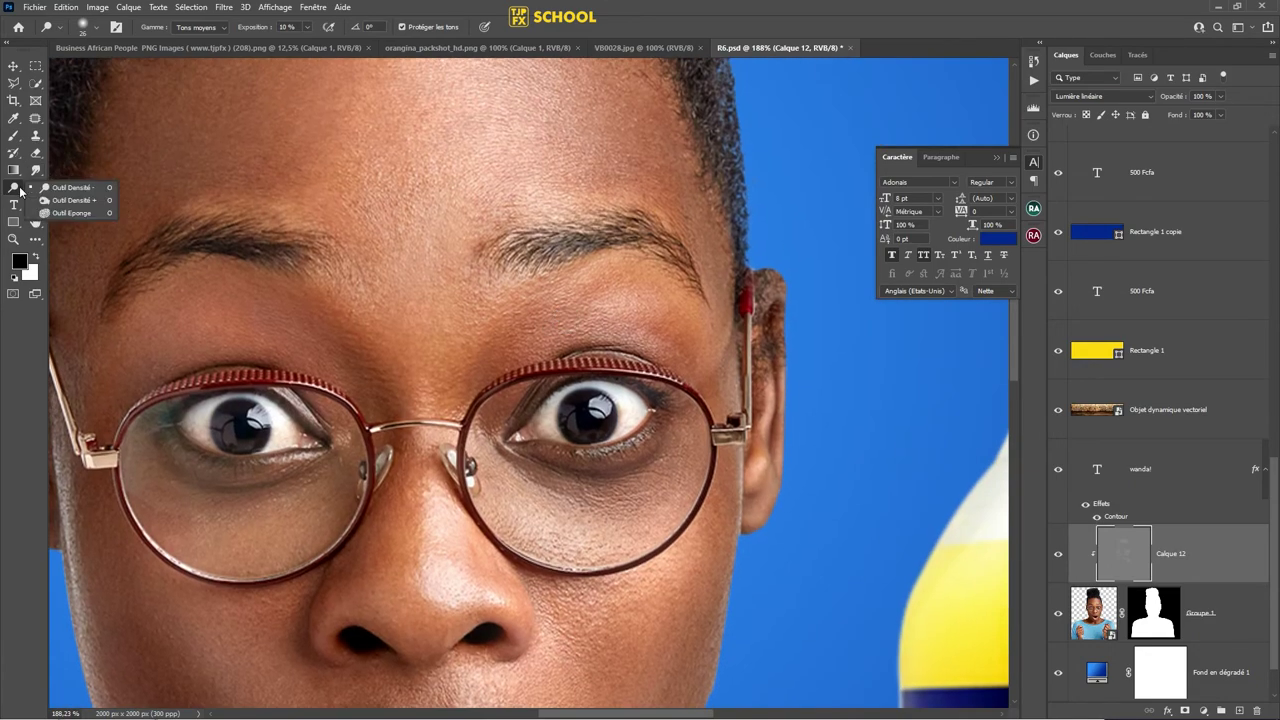
{"action": "left_click", "coordinate": [70, 200]}
{"action": "mouse_move", "coordinate": [273, 224]}
{"action": "left_mouse_down"}
{"action": "mouse_move", "coordinate": [383, 214]}
{"action": "mouse_move", "coordinate": [240, 243]}
{"action": "left_mouse_up"}
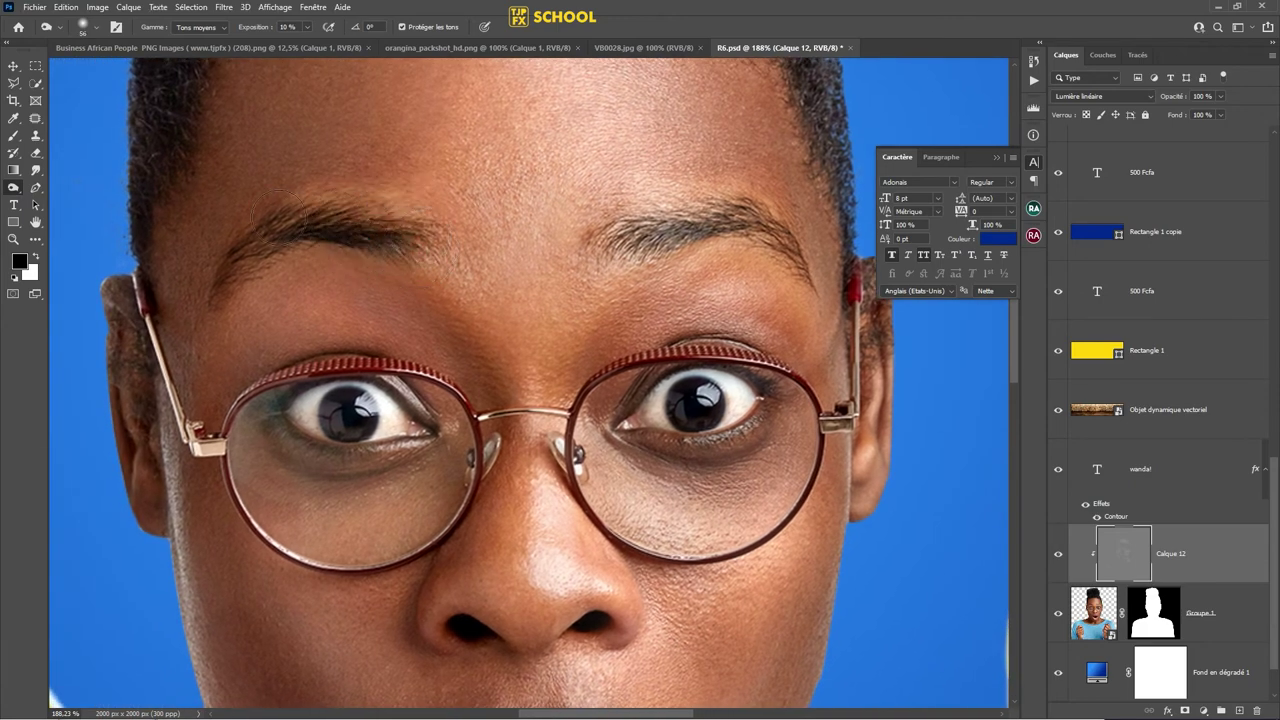
{"action": "key", "text": "ctrl+z"}
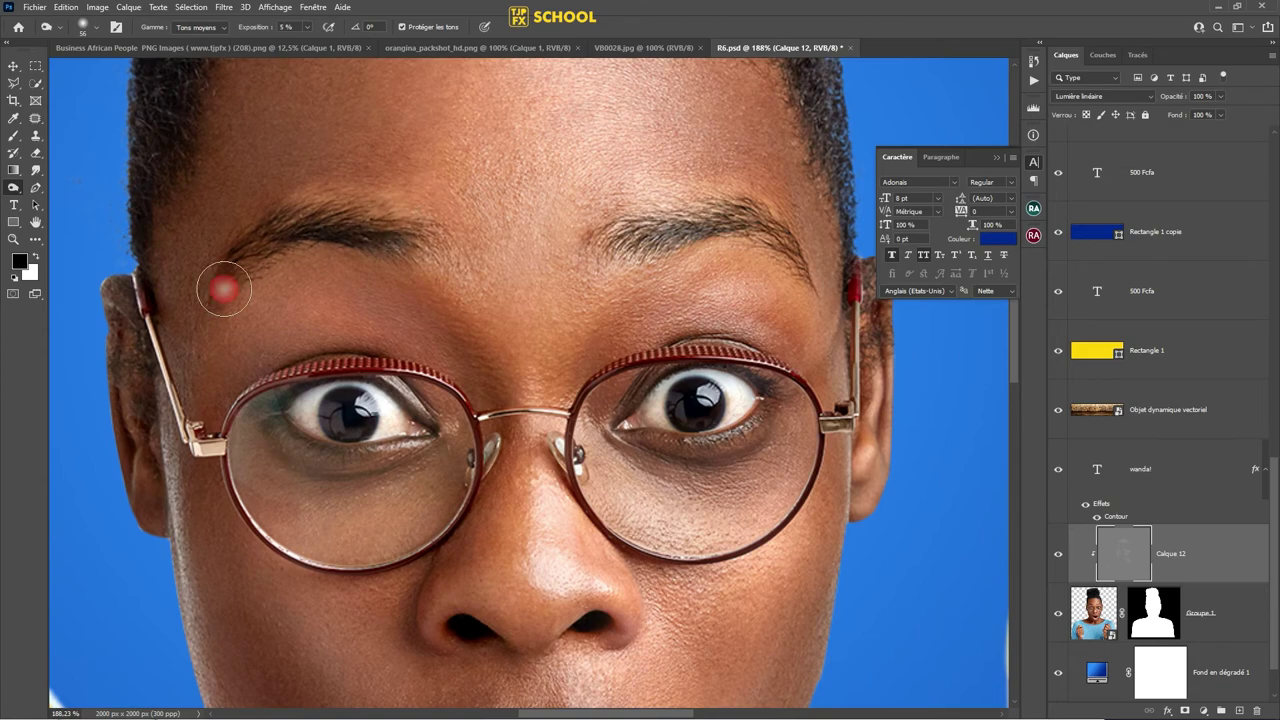
{"action": "scroll", "coordinate": [800, 240], "scroll_direction": "down", "scroll_amount": 3}
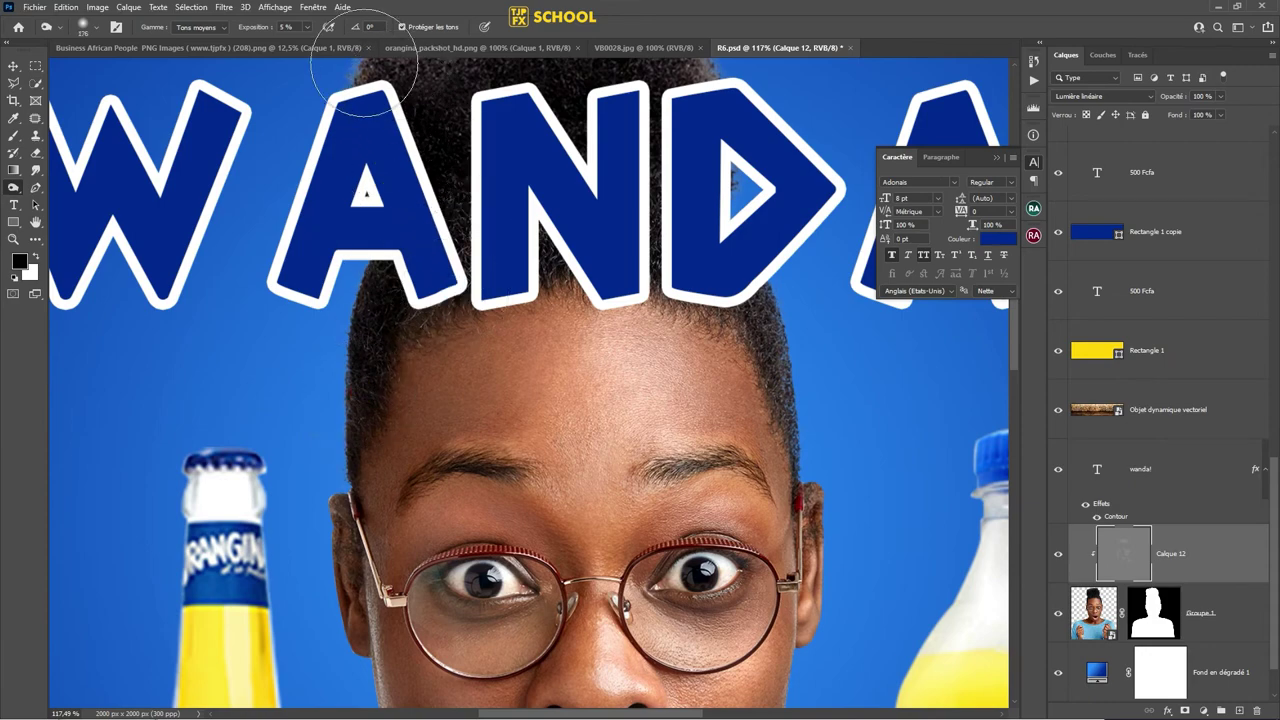
{"action": "scroll", "coordinate": [700, 270], "scroll_direction": "up", "scroll_amount": 2}
{"action": "scroll", "coordinate": [700, 280], "scroll_direction": "up", "scroll_amount": 3}
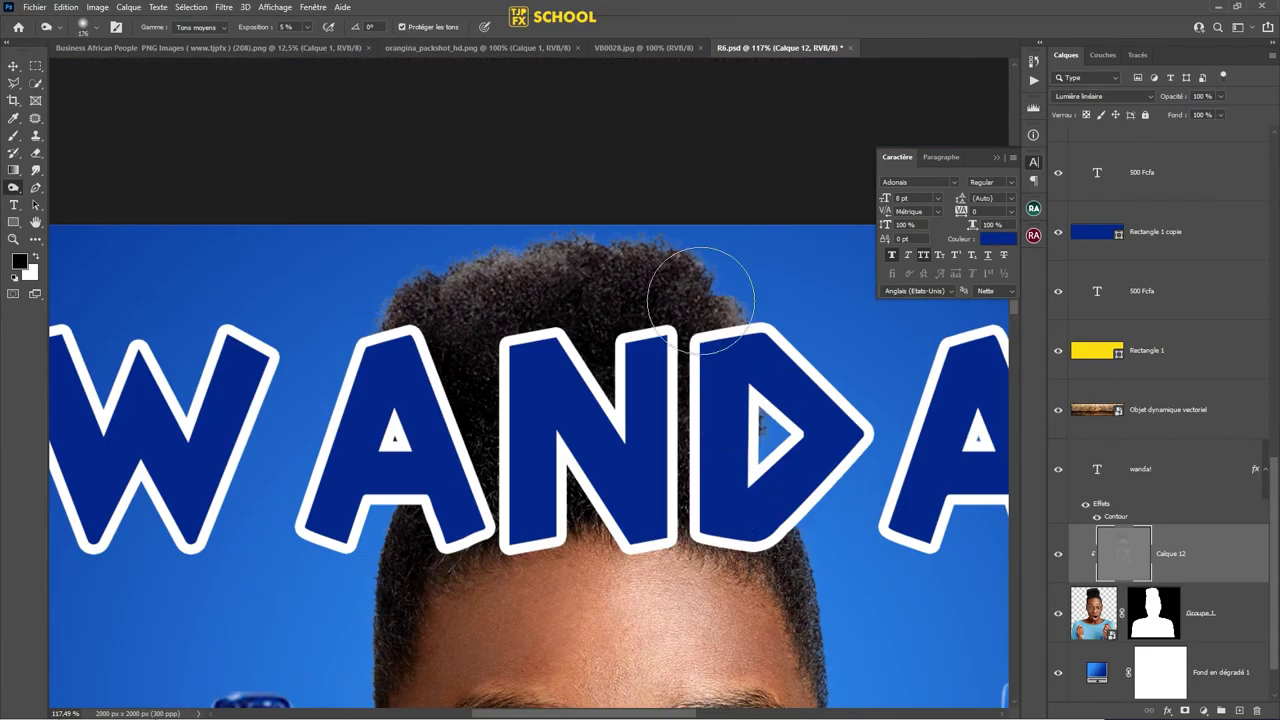
{"action": "left_click_drag", "start_coordinate": [345, 306], "coordinate": [418, 322]}
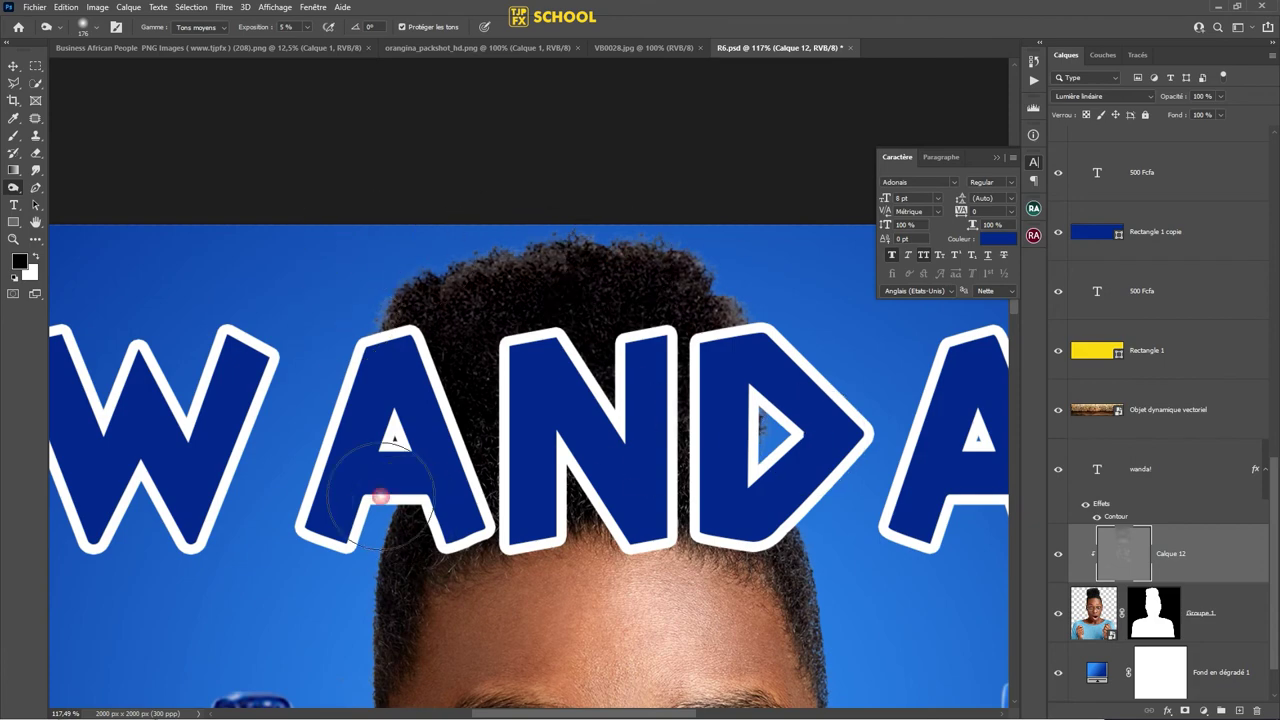
{"action": "scroll", "coordinate": [390, 490], "scroll_direction": "down", "scroll_amount": 2}
{"action": "scroll", "coordinate": [700, 380], "scroll_direction": "down", "scroll_amount": 3}
{"action": "scroll", "coordinate": [700, 340], "scroll_direction": "down", "scroll_amount": 3}
- Toggle Calque 12's visibility off and on to compare the face, then save R6.psd
{"action": "scroll", "coordinate": [659, 302], "scroll_direction": "down", "scroll_amount": 3}
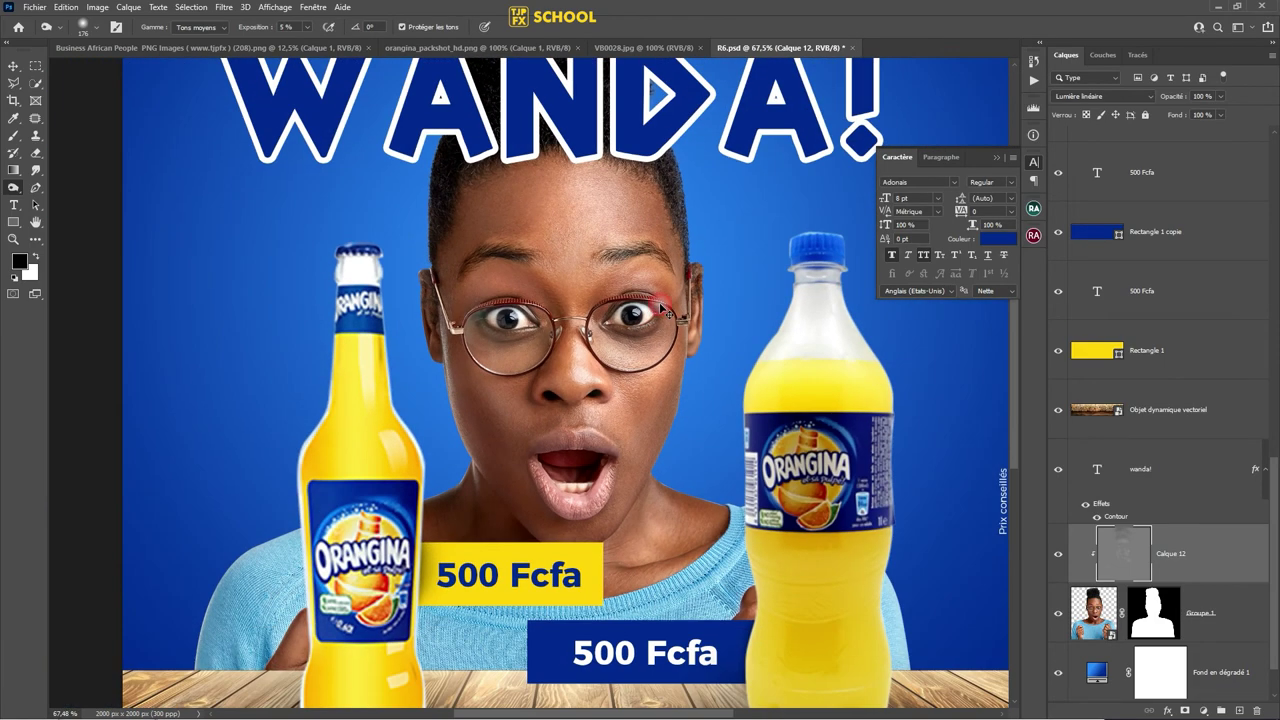
{"action": "key", "text": "ctrl+s"}
{"action": "scroll", "coordinate": [614, 262], "scroll_direction": "down", "scroll_amount": 3}
{"action": "left_click_drag", "start_coordinate": [614, 261], "coordinate": [564, 231]}
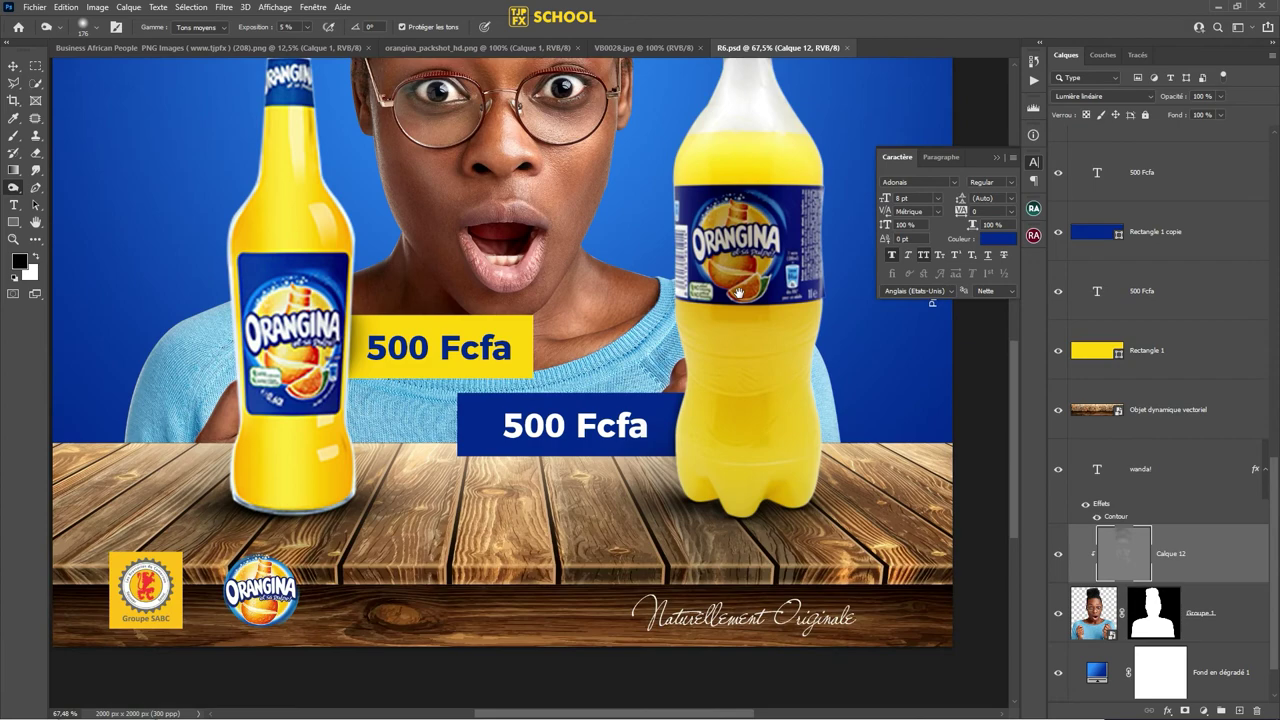
{"action": "left_click_drag", "start_coordinate": [672, 310], "coordinate": [695, 477]}
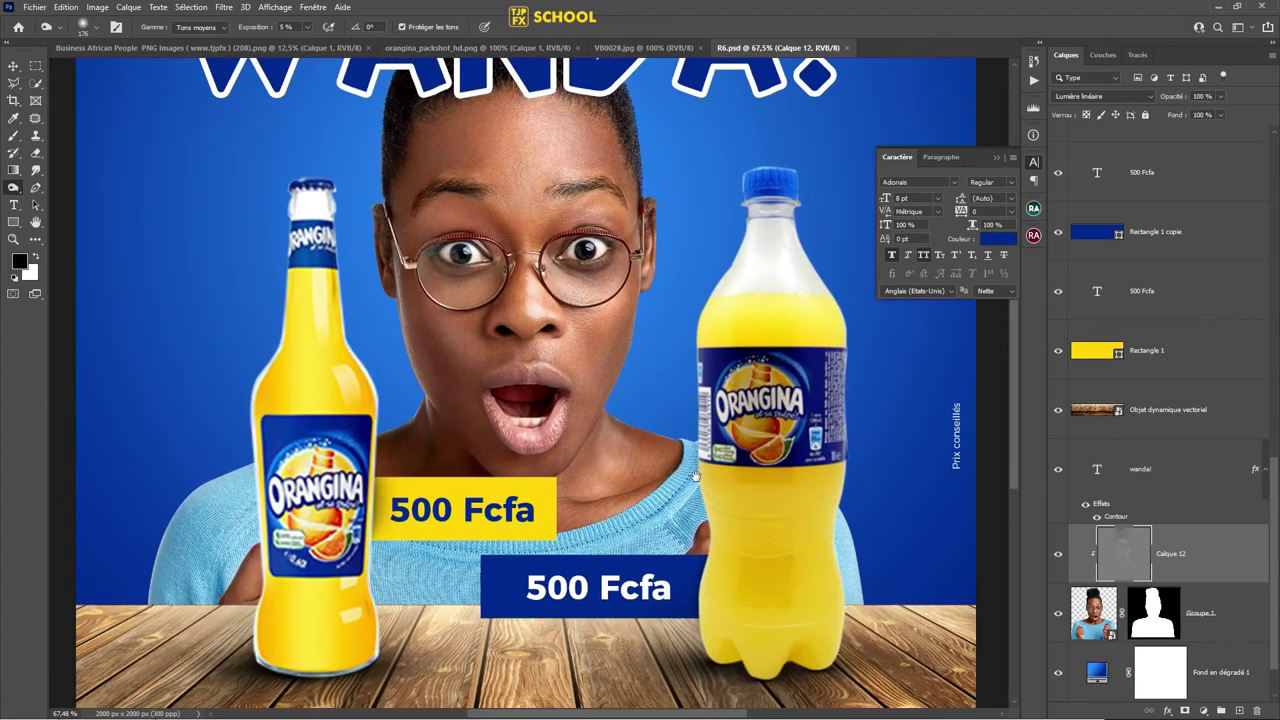
{"action": "scroll", "coordinate": [695, 477], "scroll_direction": "up", "scroll_amount": 5}
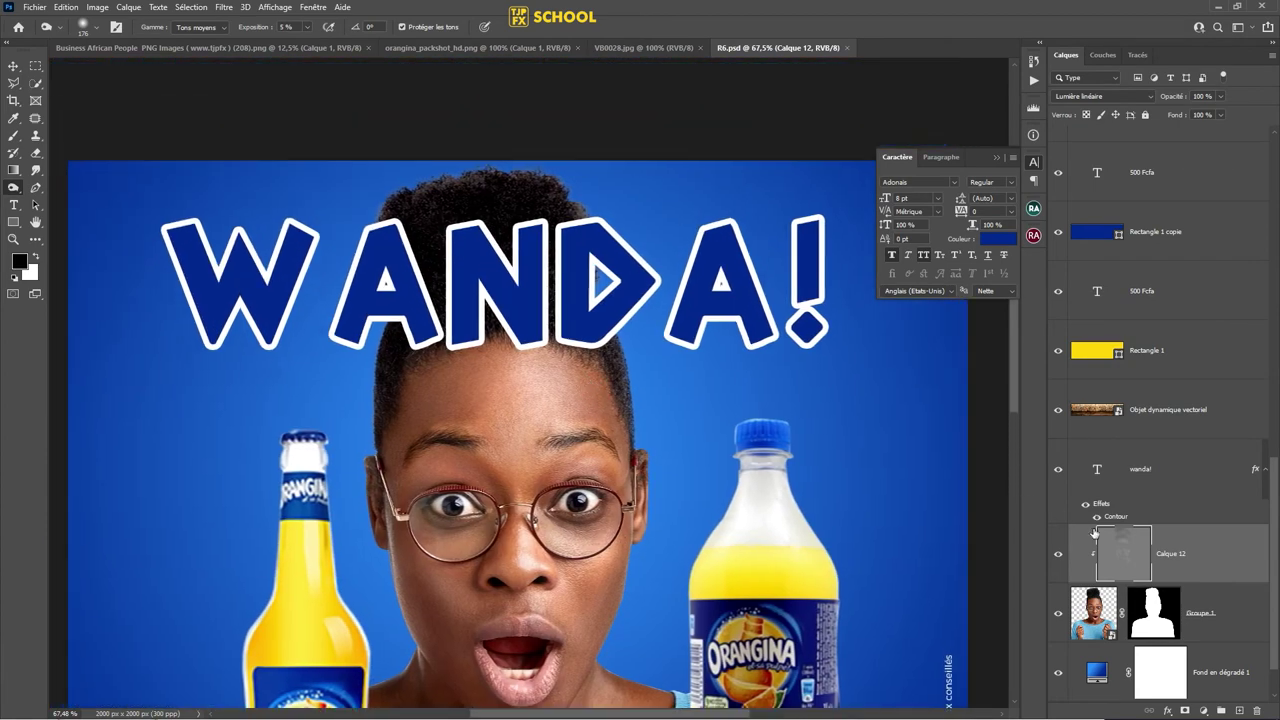
{"action": "left_click", "coordinate": [1059, 554]}
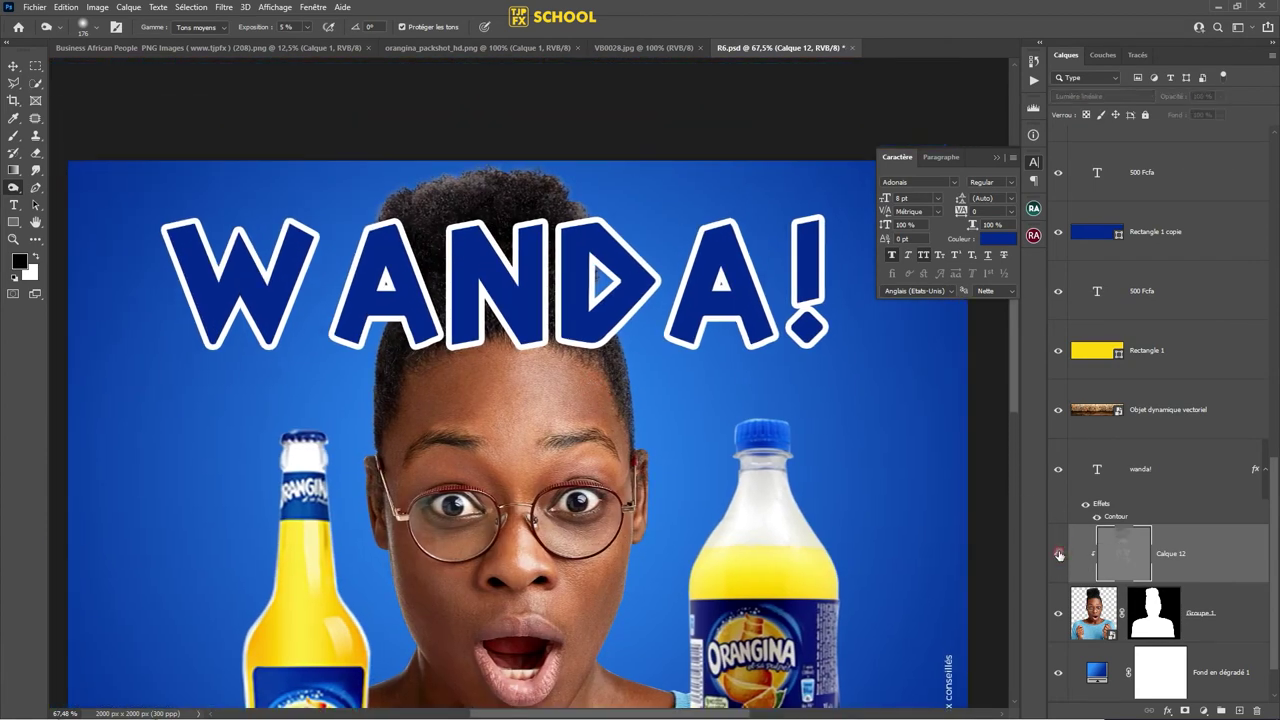
{"action": "left_click", "coordinate": [1059, 554]}
{"action": "scroll", "coordinate": [822, 320], "scroll_direction": "down", "scroll_amount": 5}
{"action": "key", "text": "ctrl+s"}
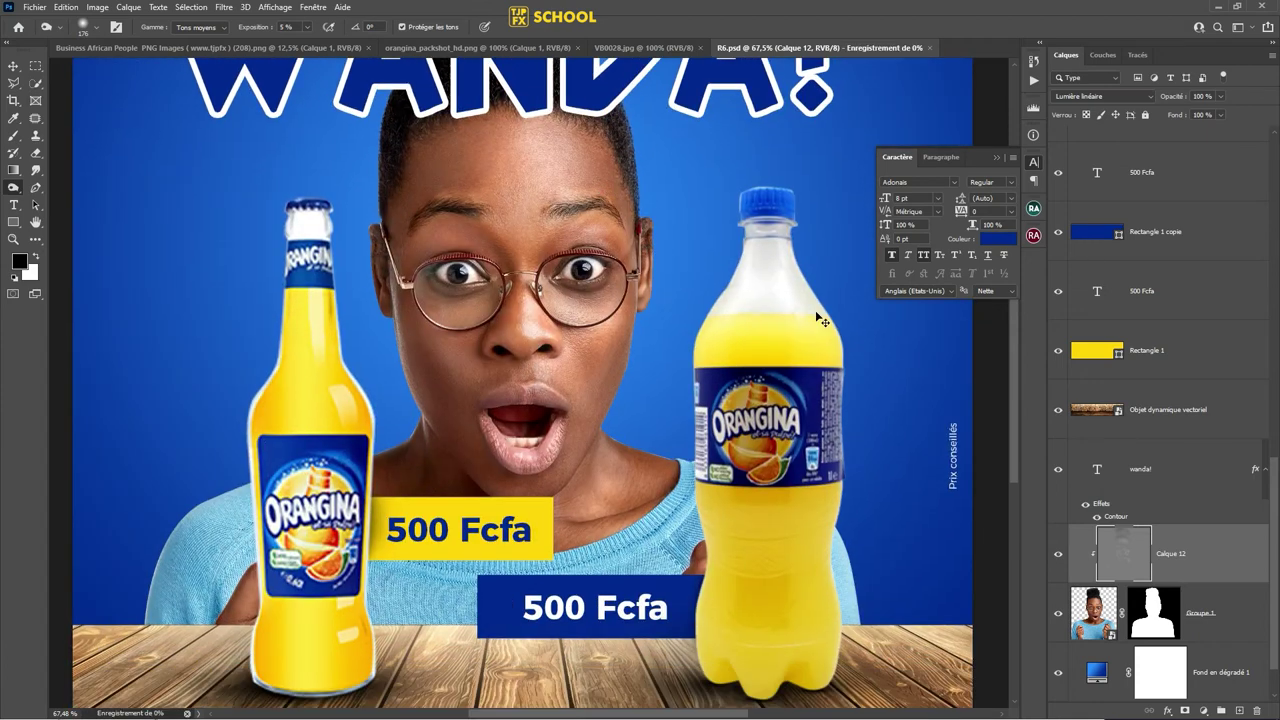
- Duplicate Calque 12 and Groupe 1 and merge the copies into Calque 12 copie
{"action": "key", "text": "v"}
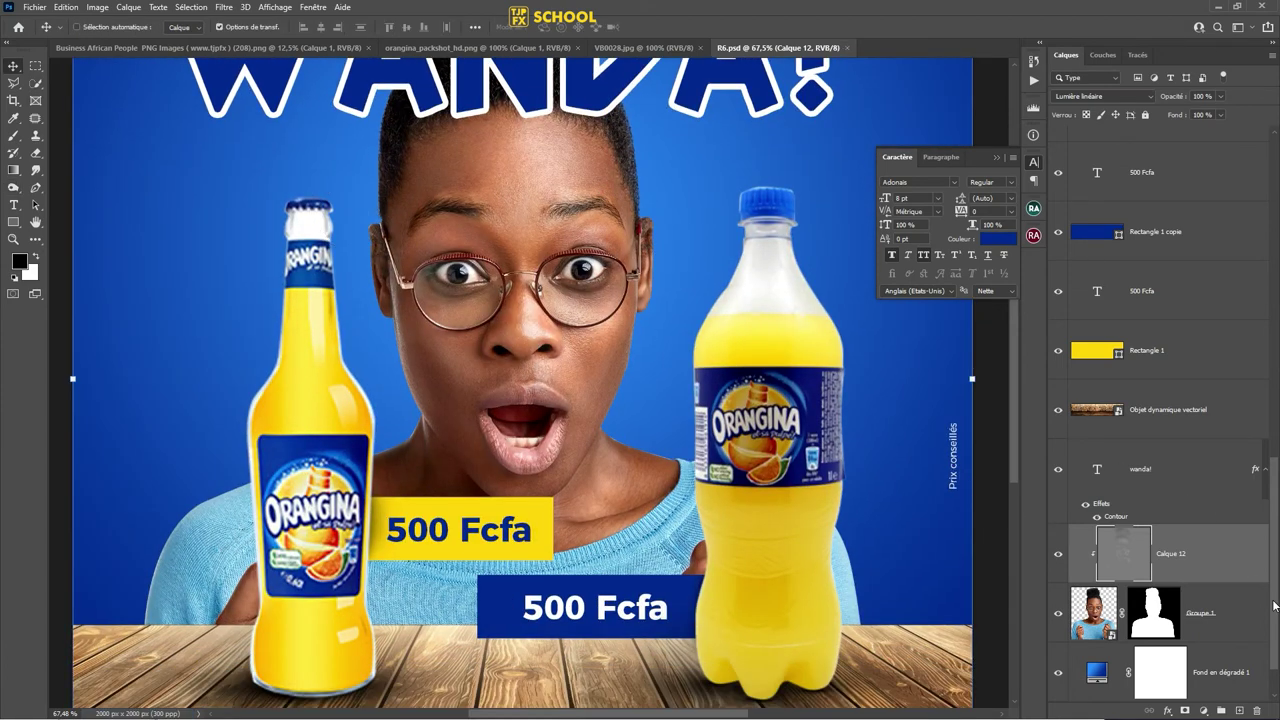
{"action": "left_click", "coordinate": [1266, 606]}
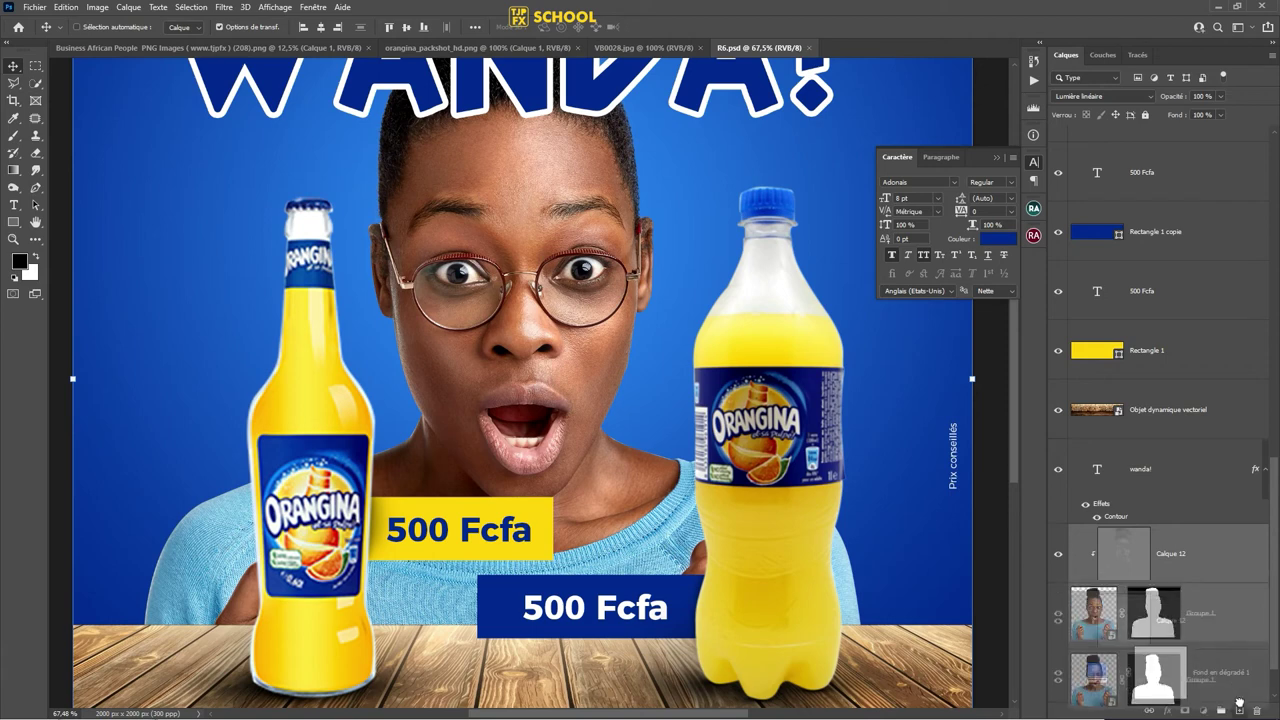
{"action": "left_click_drag", "start_coordinate": [1243, 640], "coordinate": [1240, 708]}
{"action": "right_click", "coordinate": [1222, 558]}
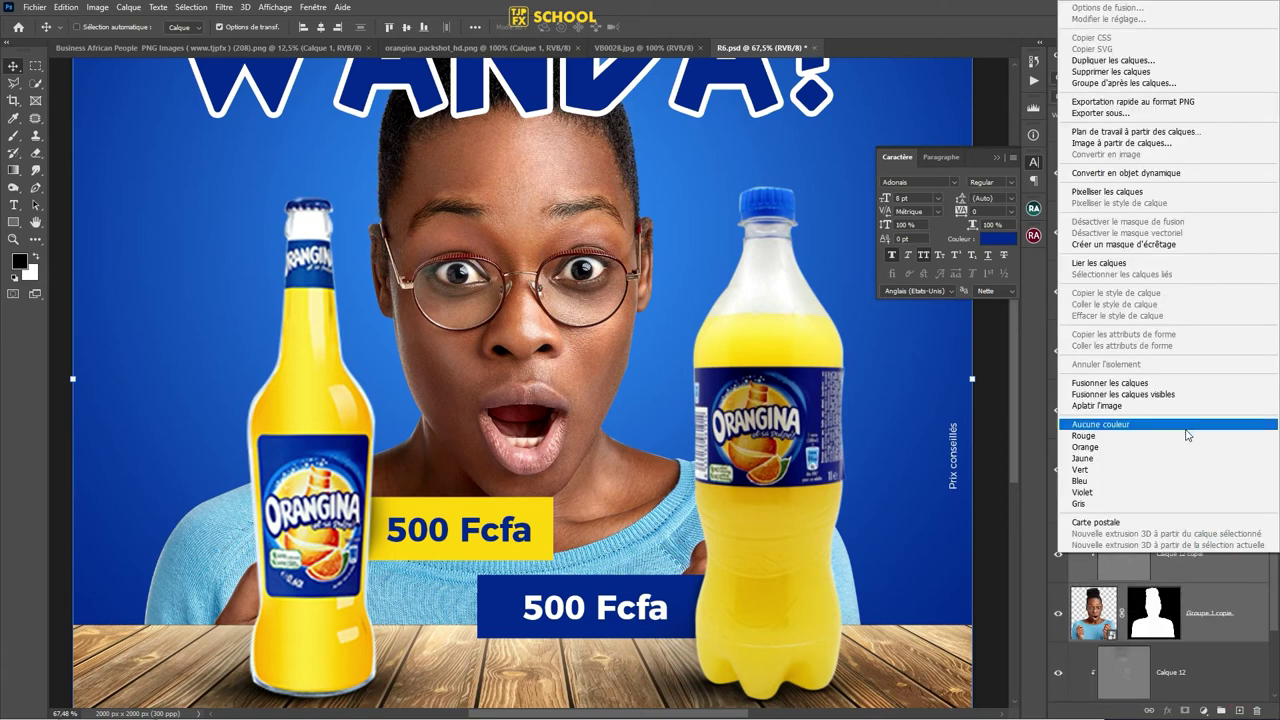
{"action": "left_click", "coordinate": [1150, 379]}
- Group the original Calque 12 and Groupe 1 into Groupe 2
{"action": "left_click", "coordinate": [1228, 614]}
{"action": "scroll", "coordinate": [1236, 622], "scroll_direction": "down", "scroll_amount": 1}
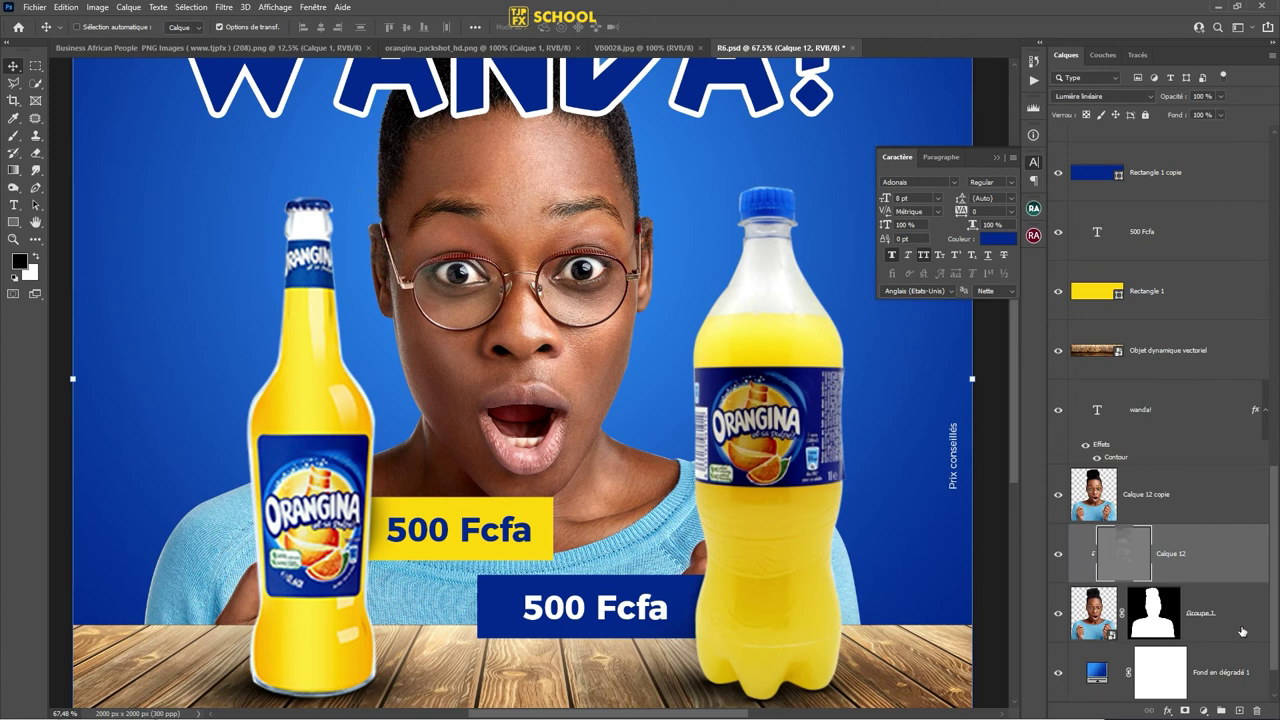
{"action": "left_click", "coordinate": [1242, 631], "text": "shift"}
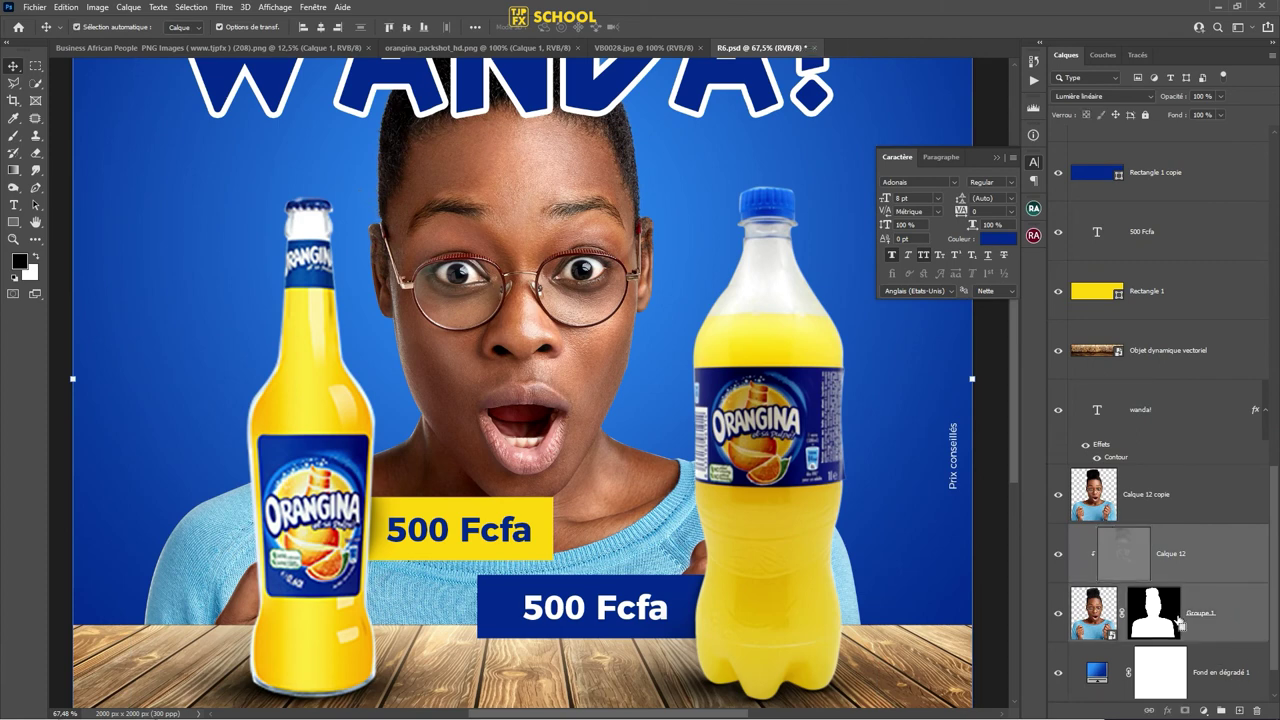
{"action": "key", "text": "ctrl+g"}
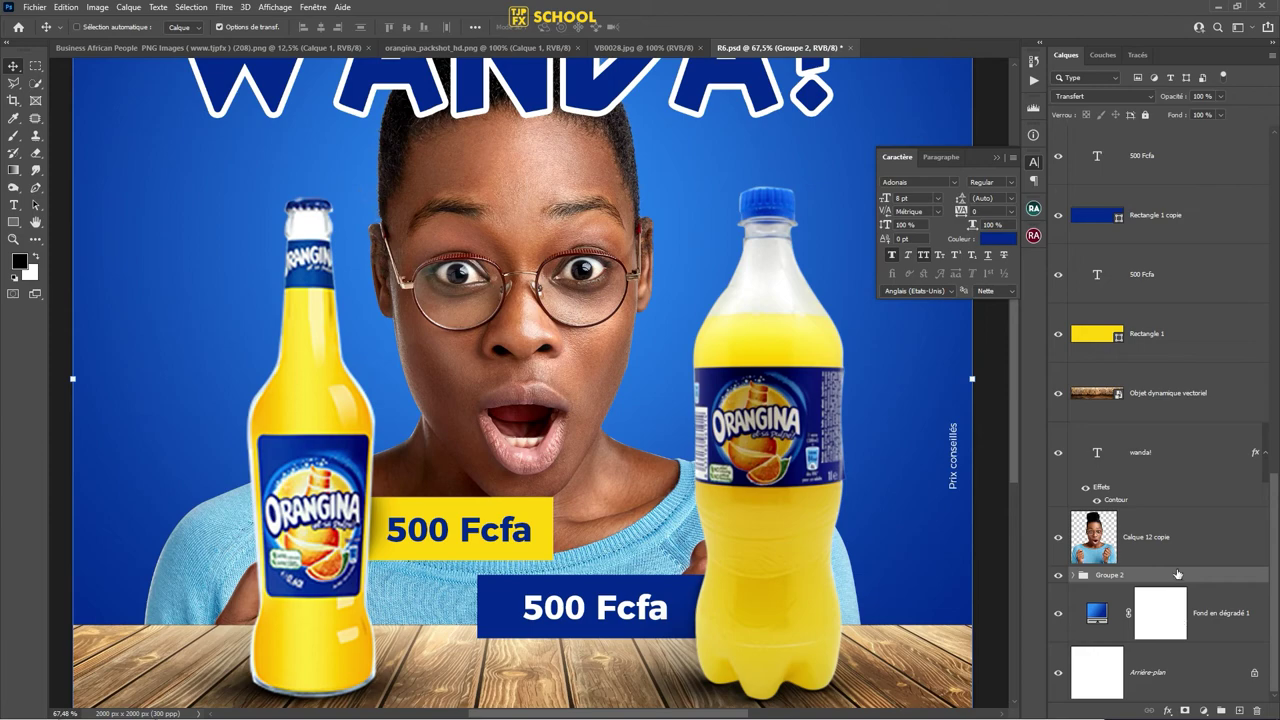
- Inspect the bottle cap up close, then select Calque 12 copie and open Filtre > Nik Collection
{"action": "key", "text": "ctrl+1"}
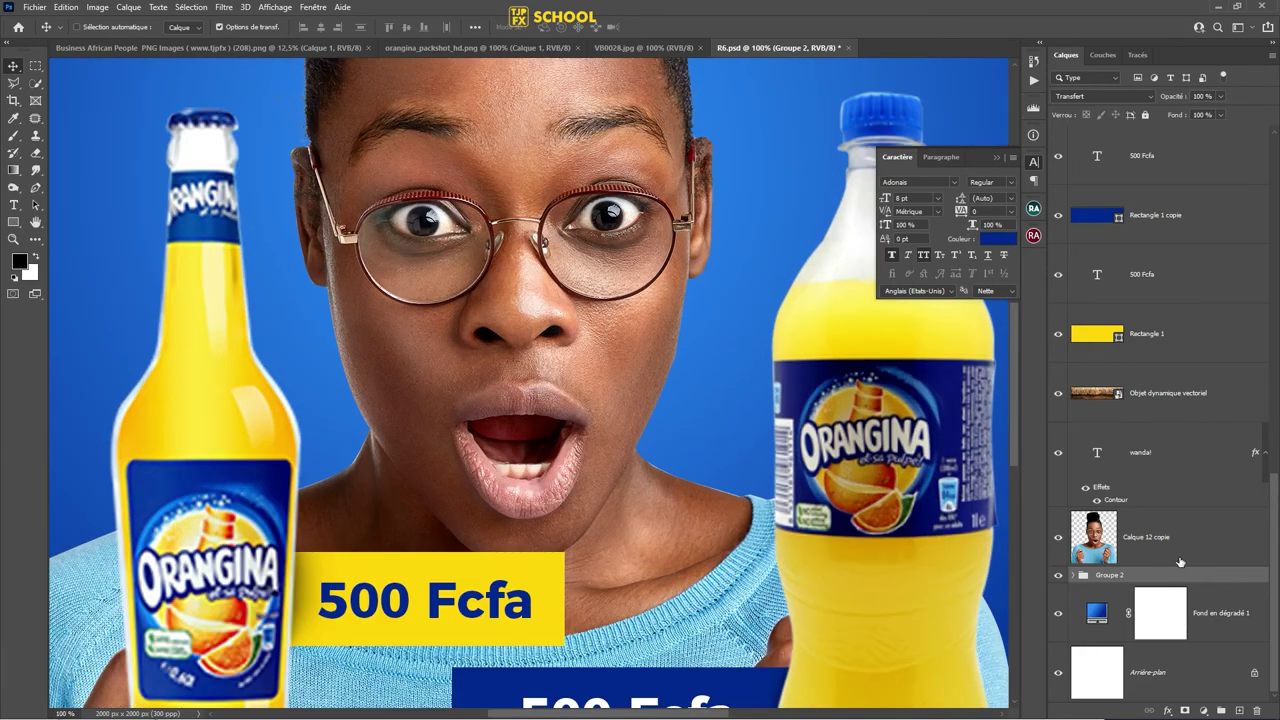
{"action": "left_click_drag", "start_coordinate": [622, 354], "coordinate": [552, 408]}
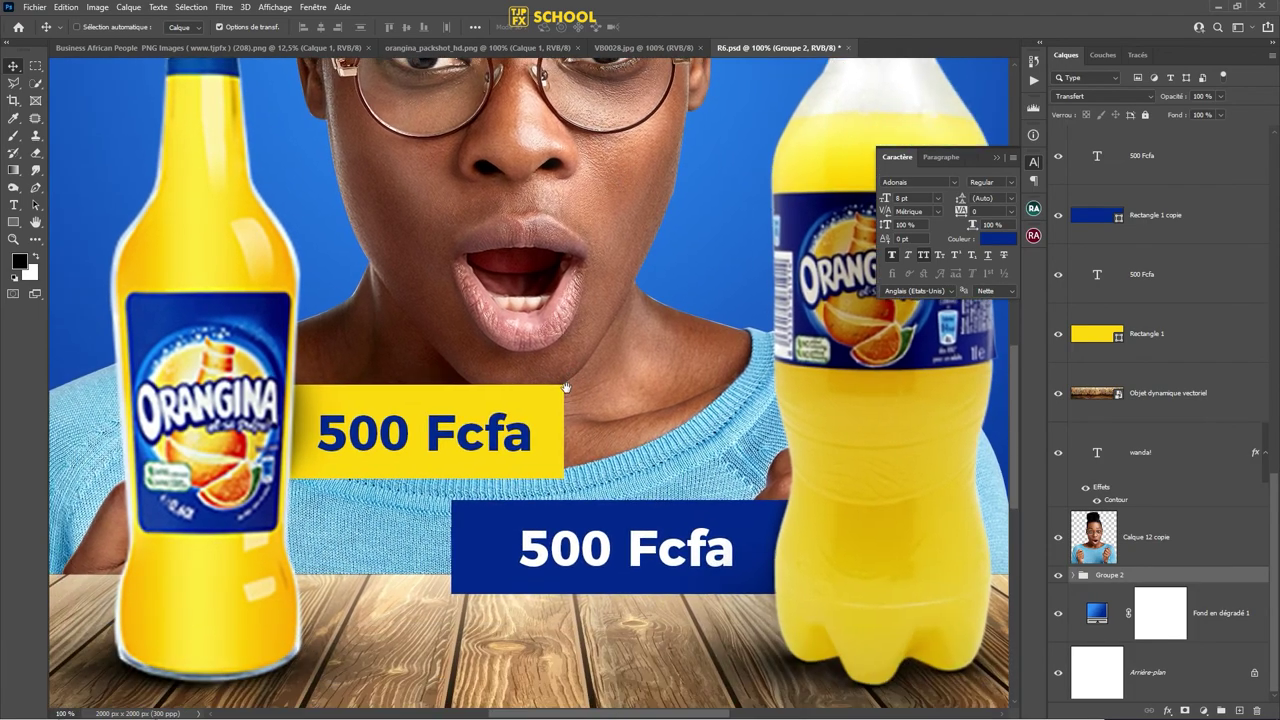
{"action": "scroll", "coordinate": [552, 408], "scroll_direction": "up", "scroll_amount": 2}
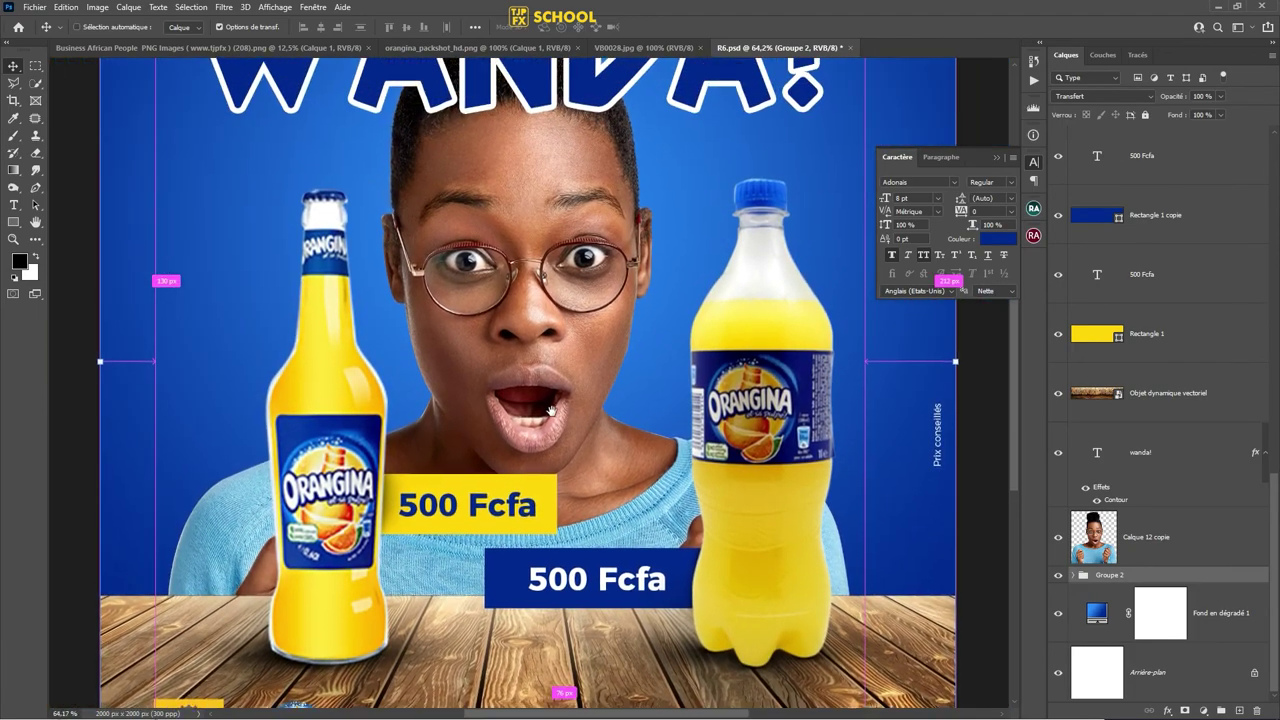
{"action": "left_click_drag", "start_coordinate": [773, 193], "coordinate": [814, 186]}
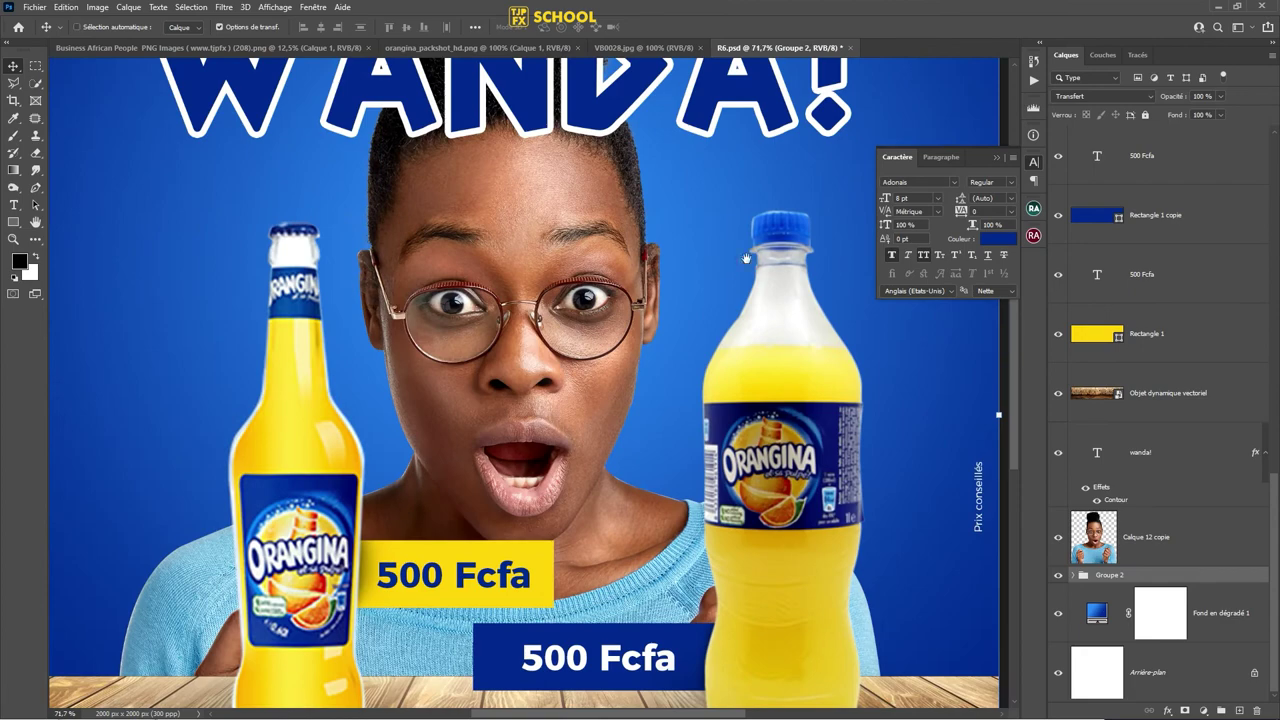
{"action": "mouse_move", "coordinate": [642, 496]}
{"action": "left_mouse_down"}
{"action": "mouse_move", "coordinate": [671, 314]}
{"action": "mouse_move", "coordinate": [614, 332]}
{"action": "mouse_move", "coordinate": [565, 417]}
{"action": "left_mouse_up"}
{"action": "scroll", "coordinate": [671, 314], "scroll_direction": "up", "scroll_amount": 2}
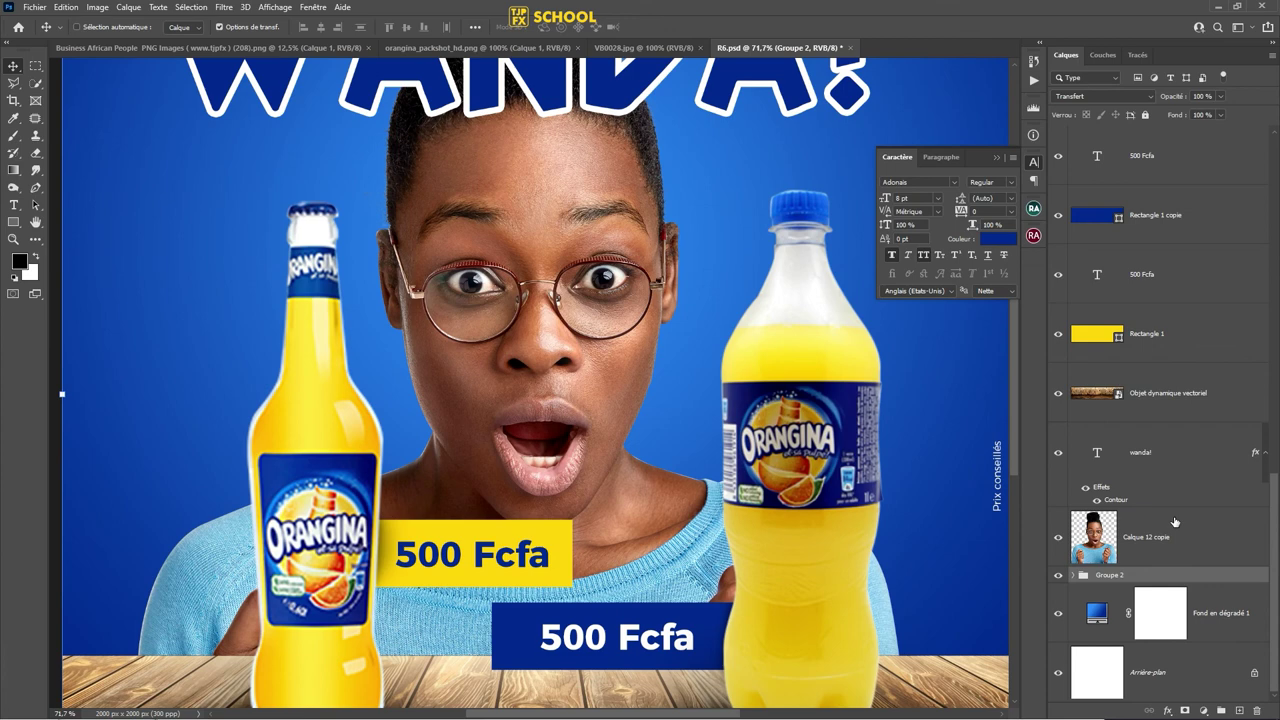
{"action": "left_click", "coordinate": [1175, 524]}
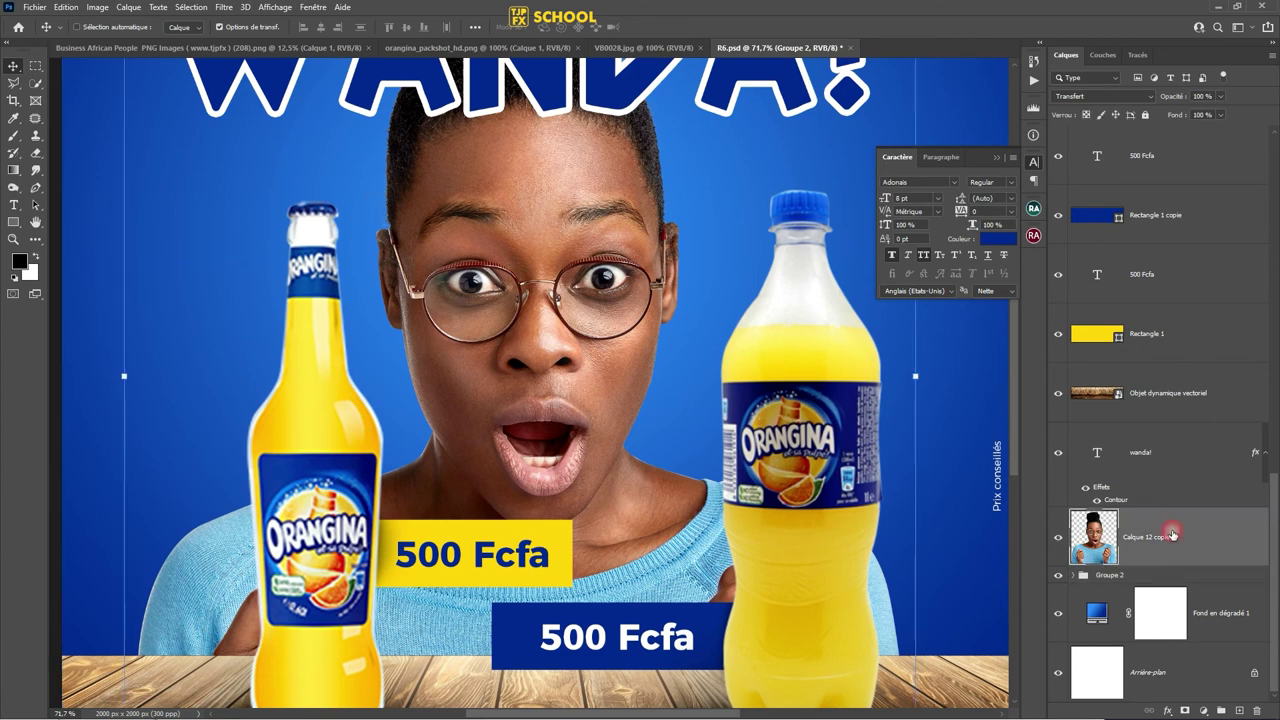
{"action": "left_click", "coordinate": [263, 9]}
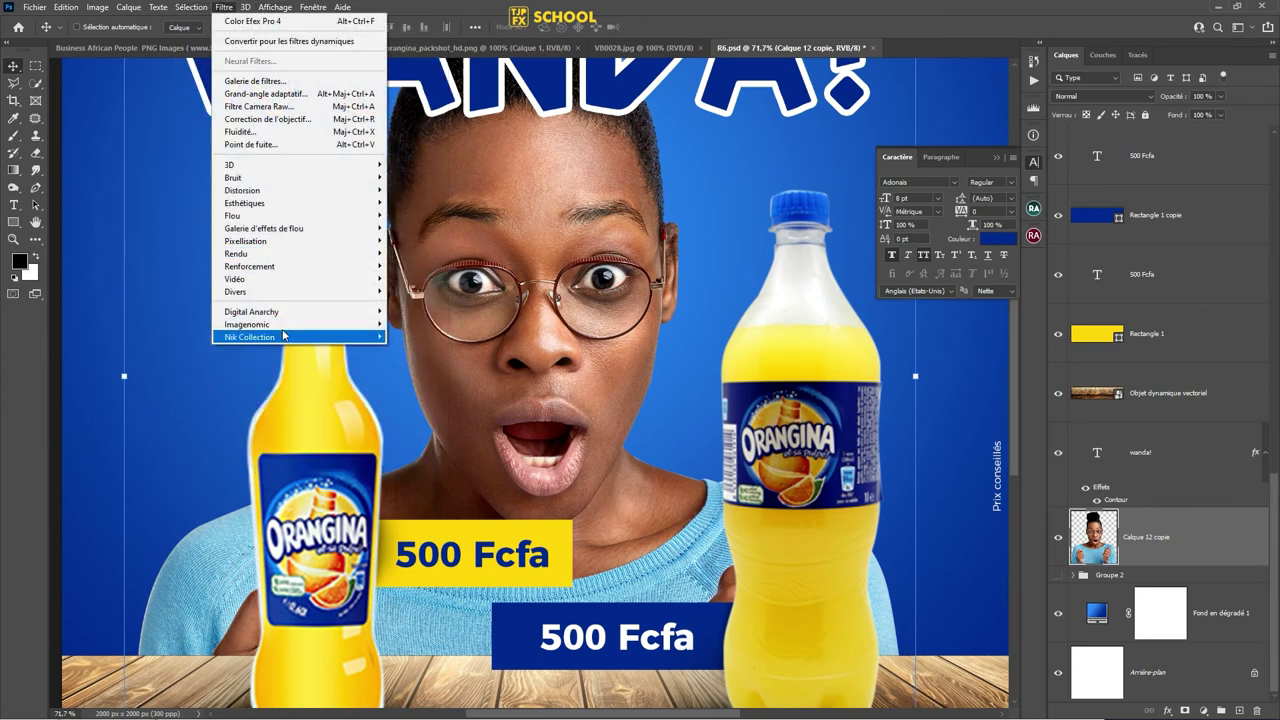
{"action": "mouse_move", "coordinate": [250, 337]}
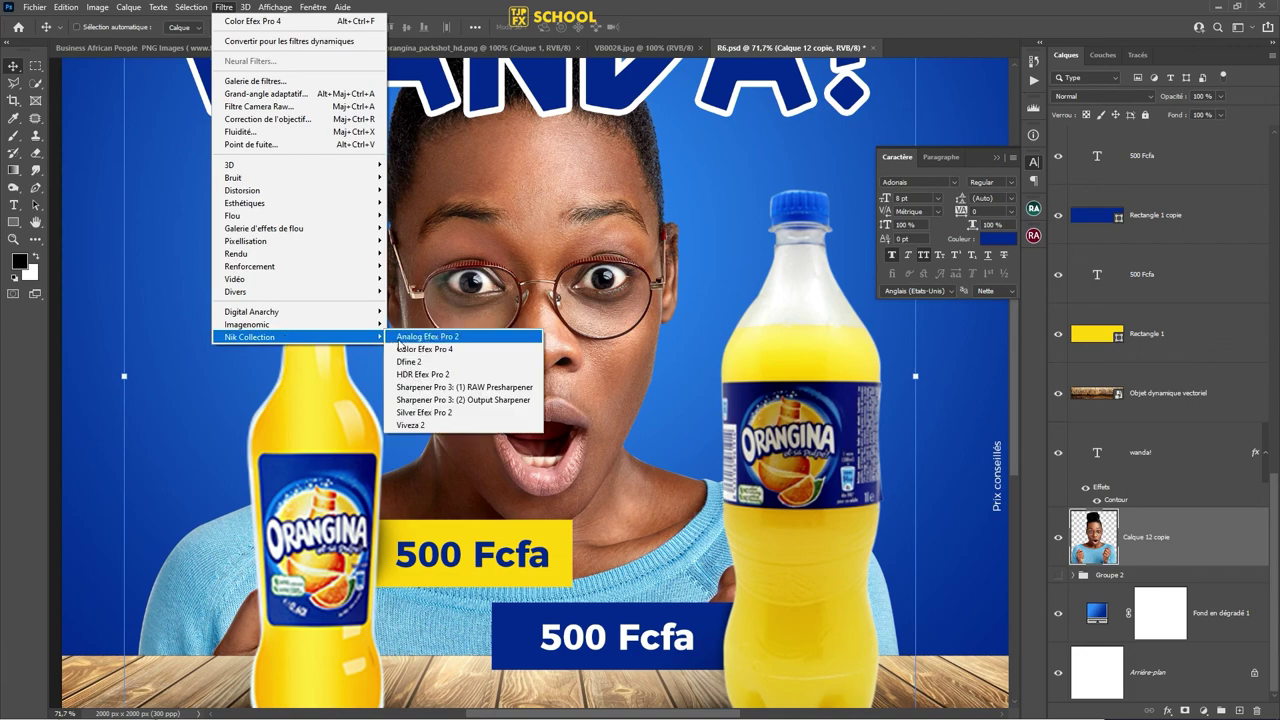
- Apply Color Efex Pro 4's Detail Extractor at 5% detail and 0% contrast
{"action": "left_click", "coordinate": [404, 349]}
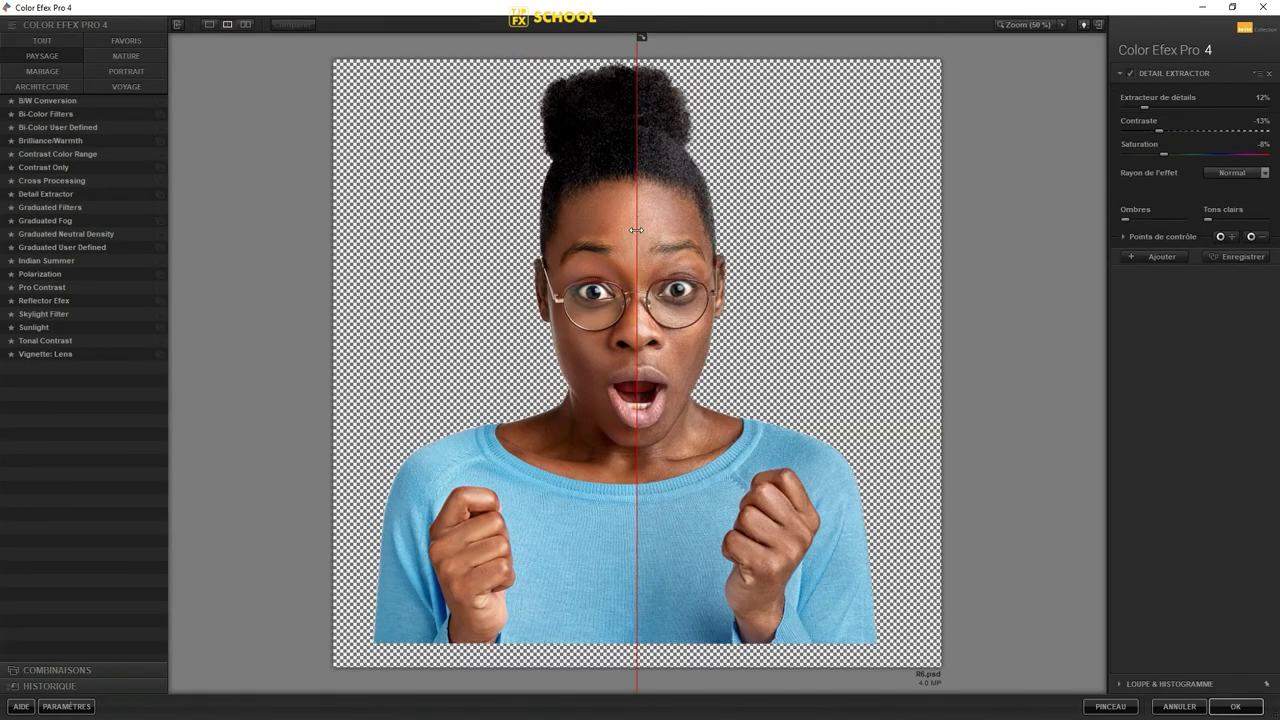
{"action": "left_click_drag", "start_coordinate": [636, 230], "coordinate": [433, 238]}
{"action": "left_click", "coordinate": [426, 234]}
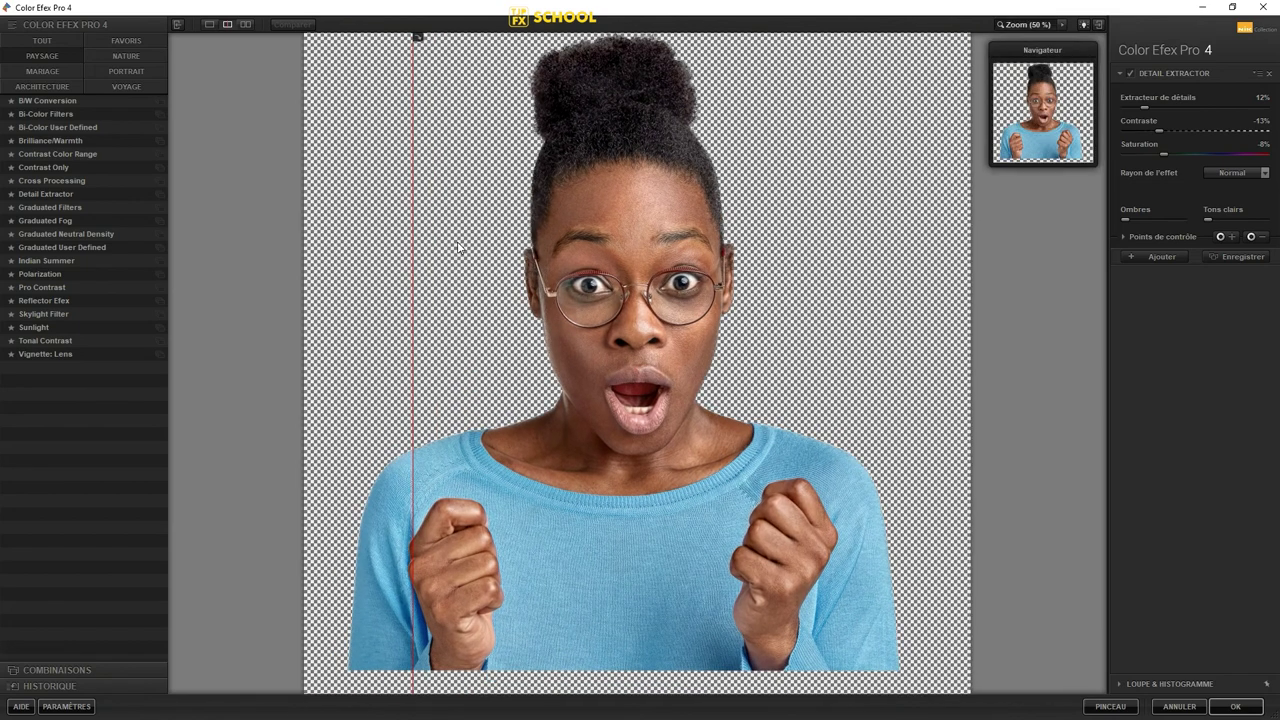
{"action": "left_click", "coordinate": [458, 246]}
{"action": "left_click_drag", "start_coordinate": [1045, 122], "coordinate": [1047, 103]}
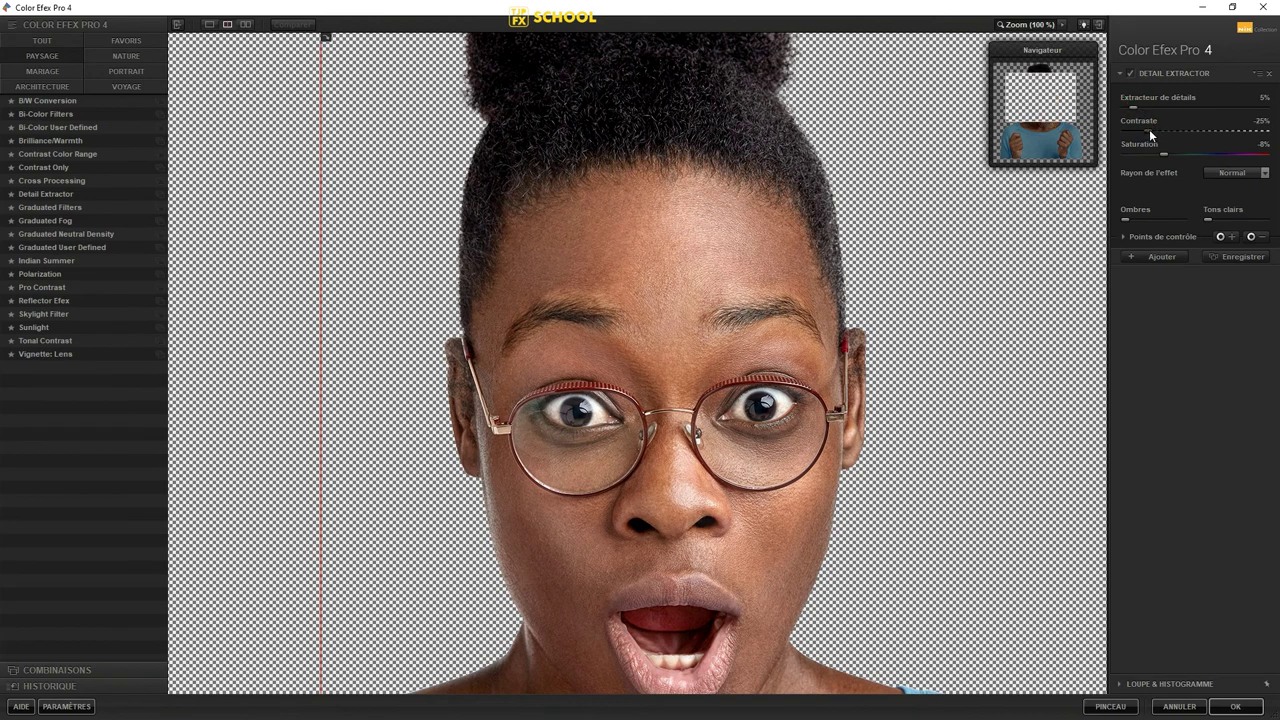
{"action": "left_click_drag", "start_coordinate": [1153, 131], "coordinate": [1173, 131]}
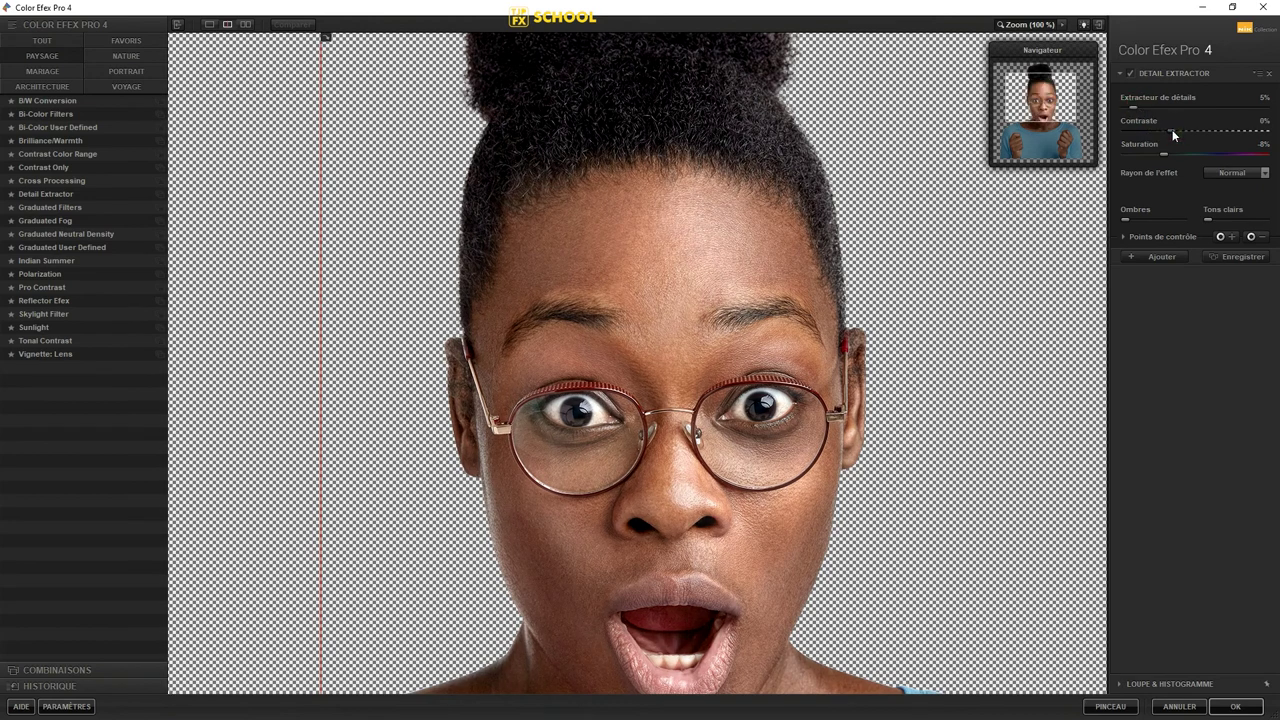
{"action": "key", "text": "ctrl+minus"}
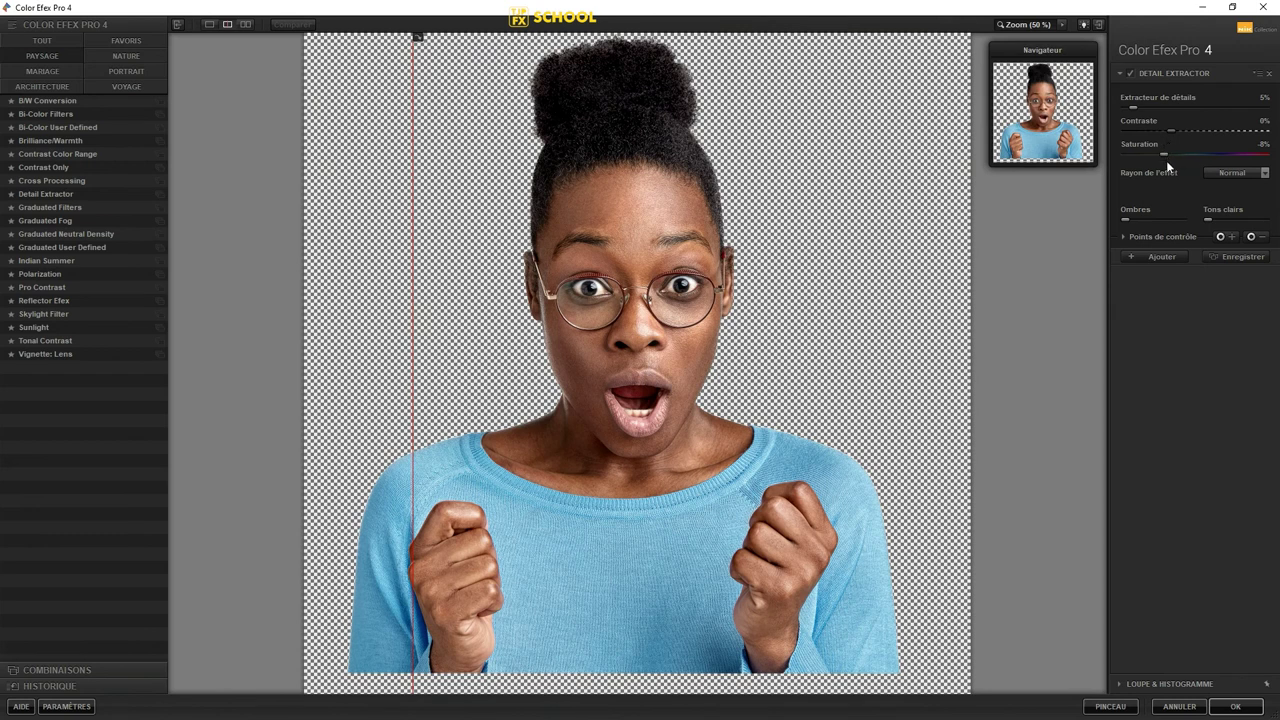
{"action": "left_click", "coordinate": [1235, 706]}
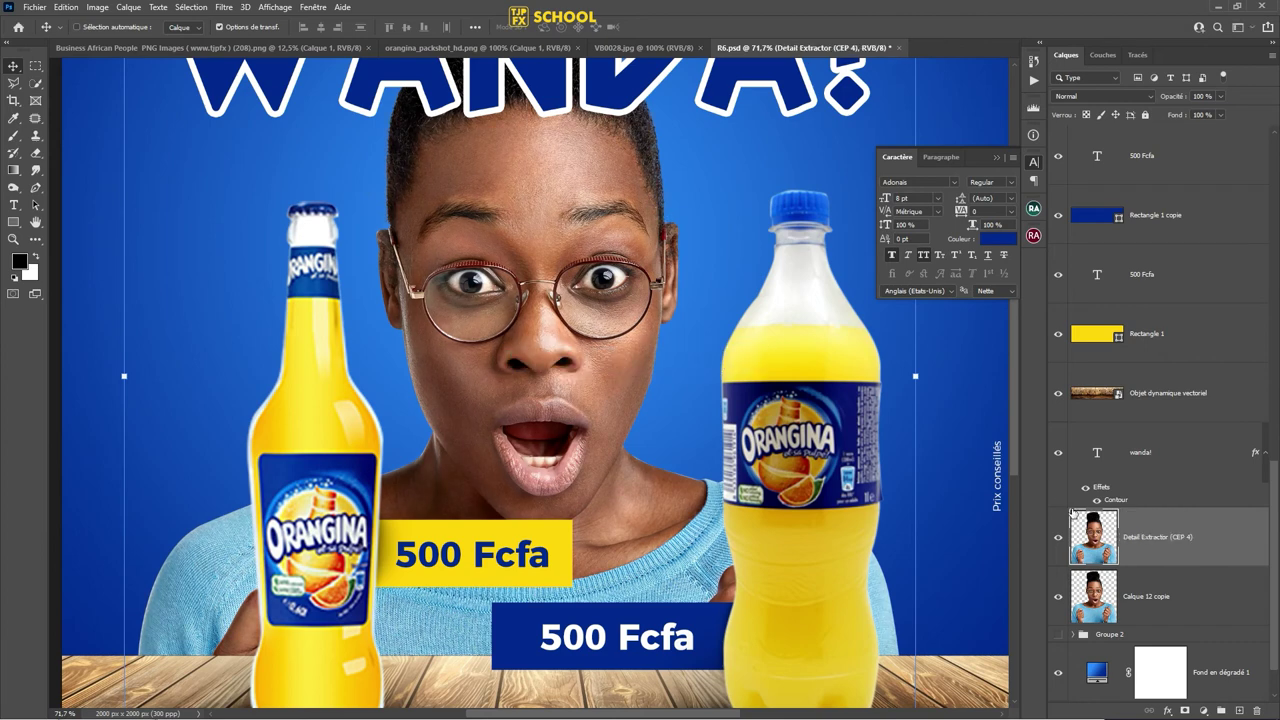
- Zoom out, save the poster, and select the Naturellement Originale text layer
{"action": "key", "text": "ctrl+minus"}
{"action": "key", "text": "ctrl+minus"}
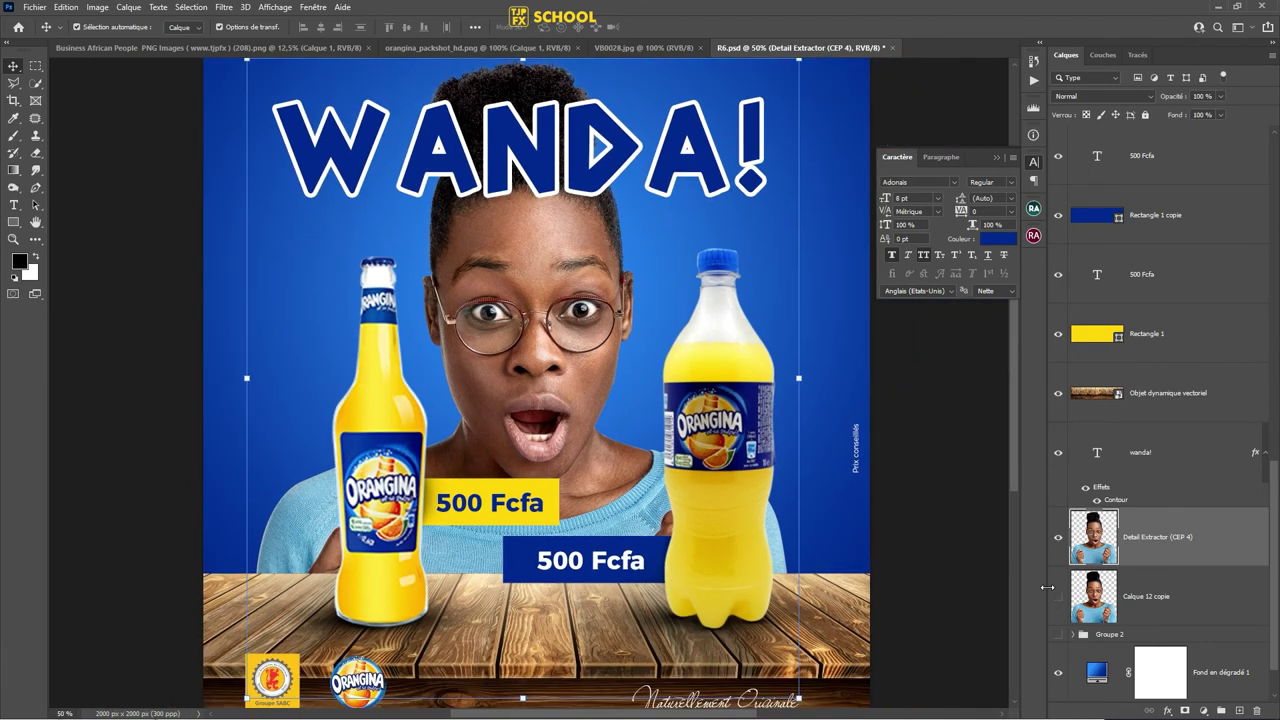
{"action": "key", "text": "ctrl+minus"}
{"action": "key", "text": "ctrl+s"}
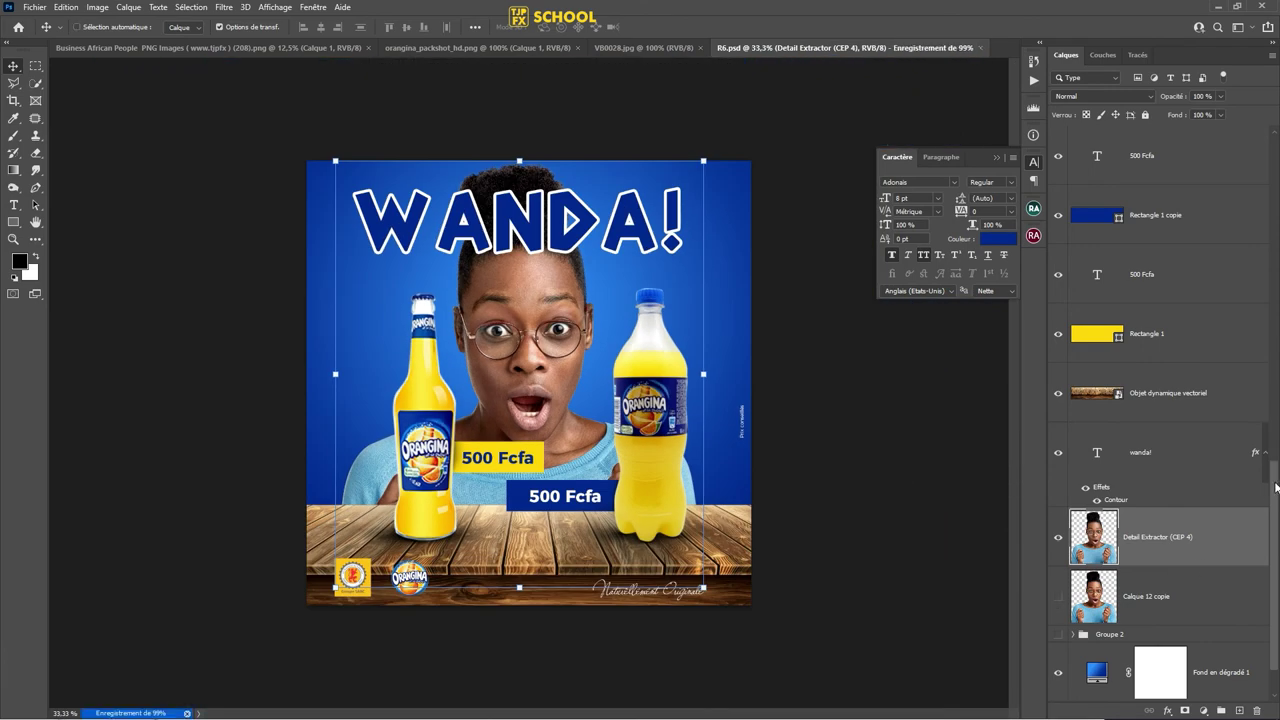
{"action": "left_click_drag", "start_coordinate": [1275, 487], "coordinate": [1275, 140]}
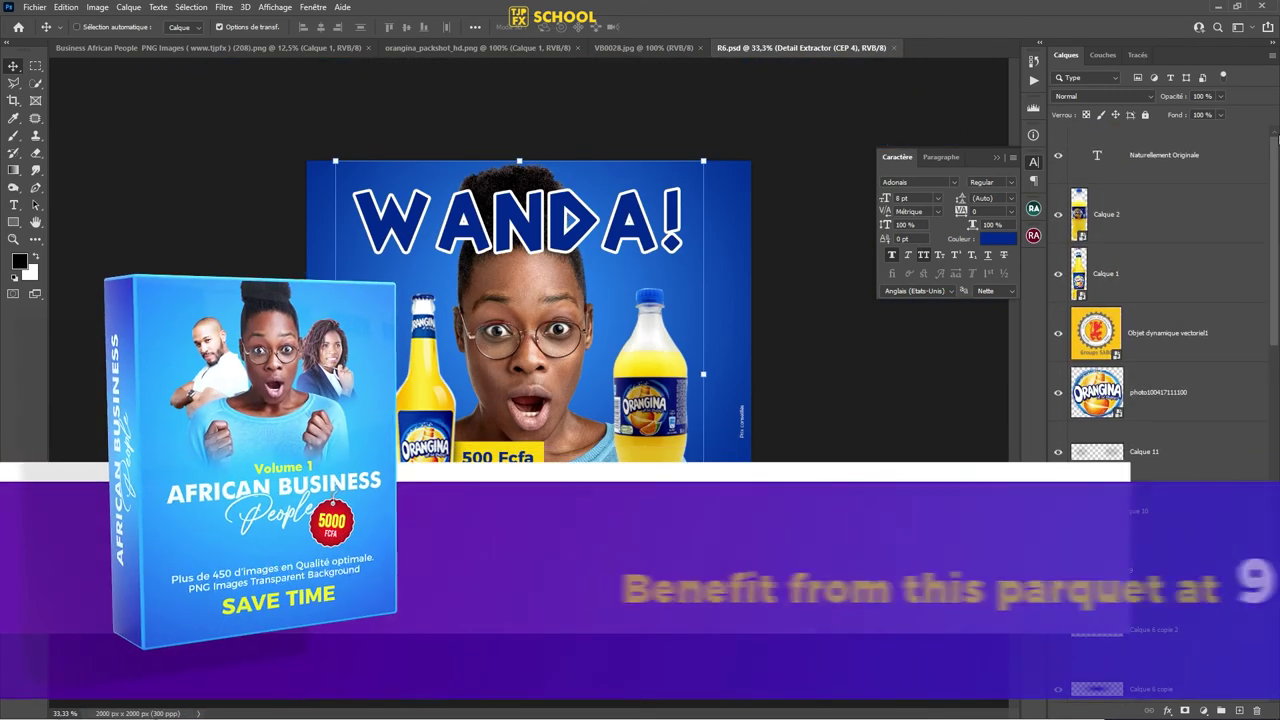
{"action": "left_click", "coordinate": [1249, 145]}
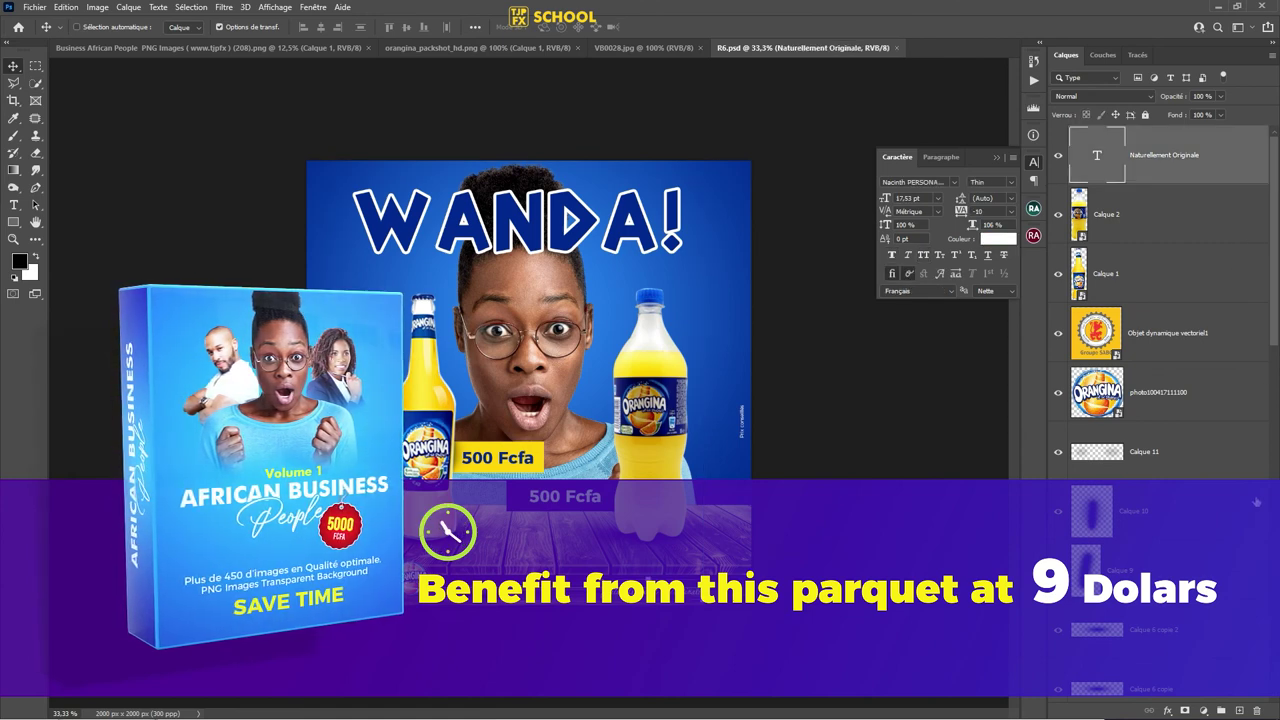
- Add a Brightness/Contrast layer (brightness 5, contrast 10) and stamp visible layers into Calque 13
{"action": "left_click", "coordinate": [1203, 710]}
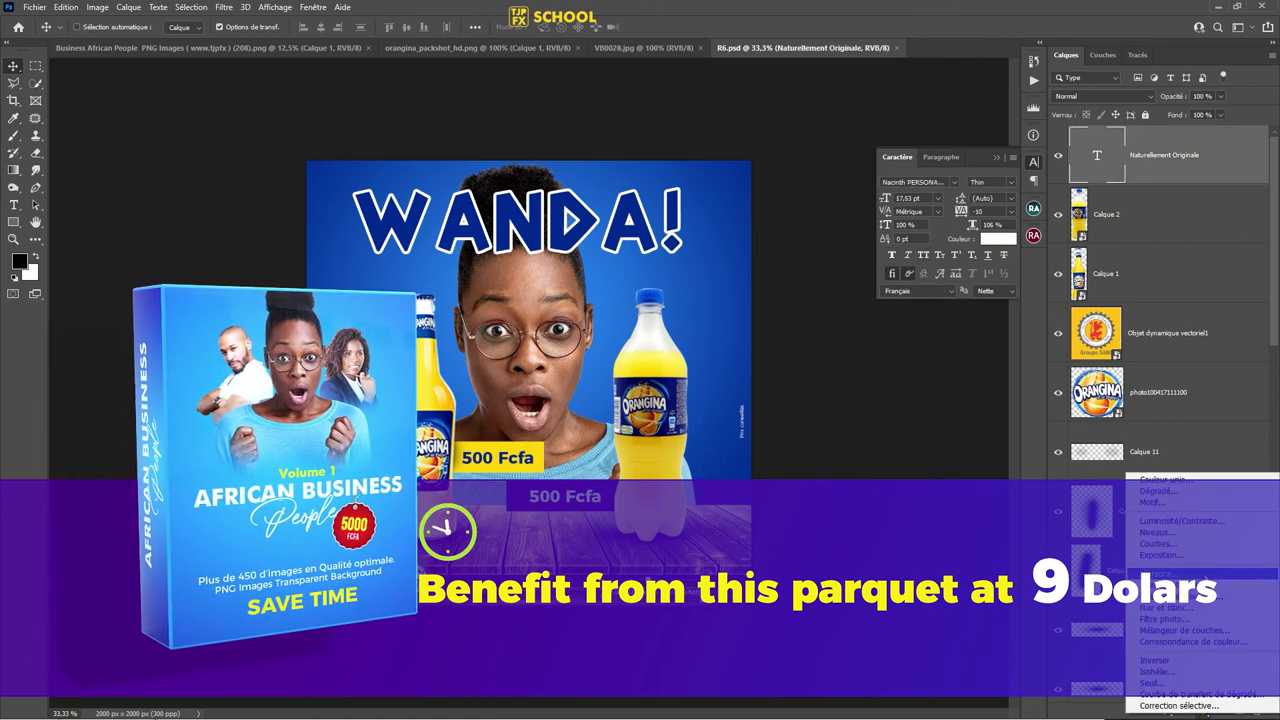
{"action": "left_click", "coordinate": [1182, 520]}
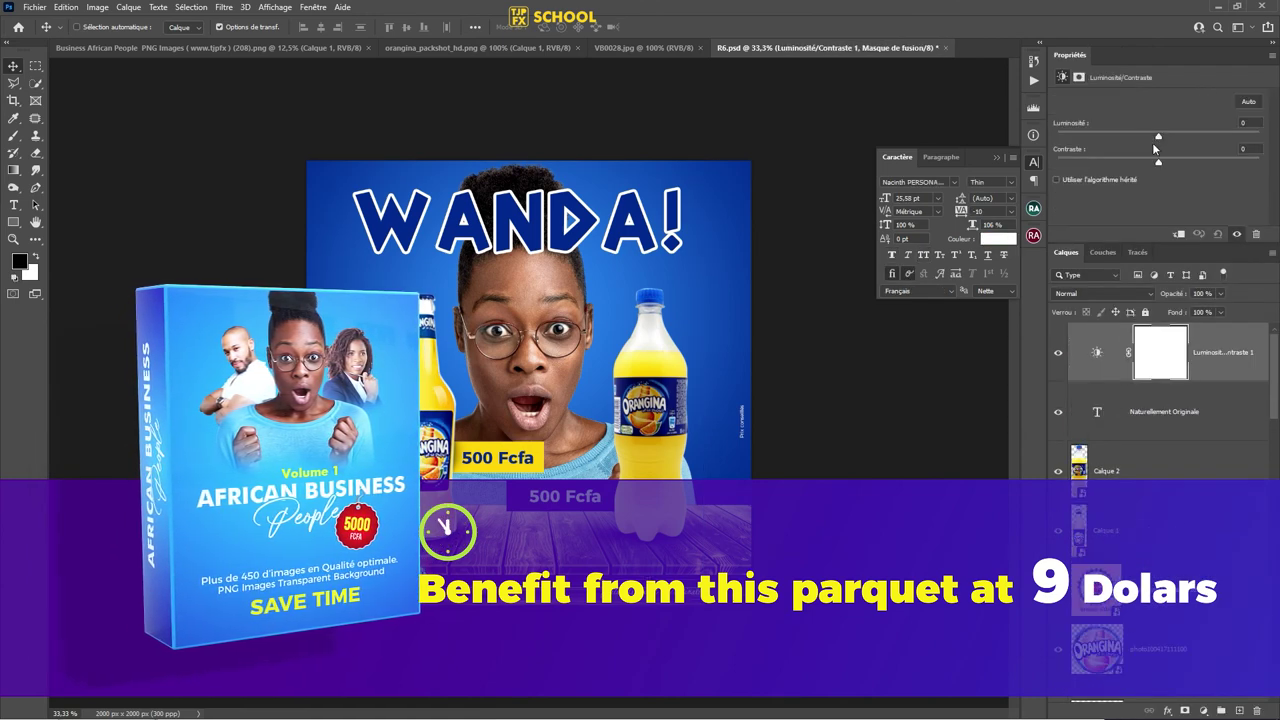
{"action": "mouse_move", "coordinate": [1158, 161]}
{"action": "left_mouse_down"}
{"action": "mouse_move", "coordinate": [1170, 162]}
{"action": "mouse_move", "coordinate": [1162, 137]}
{"action": "left_mouse_up"}
{"action": "key", "text": "ctrl+plus"}
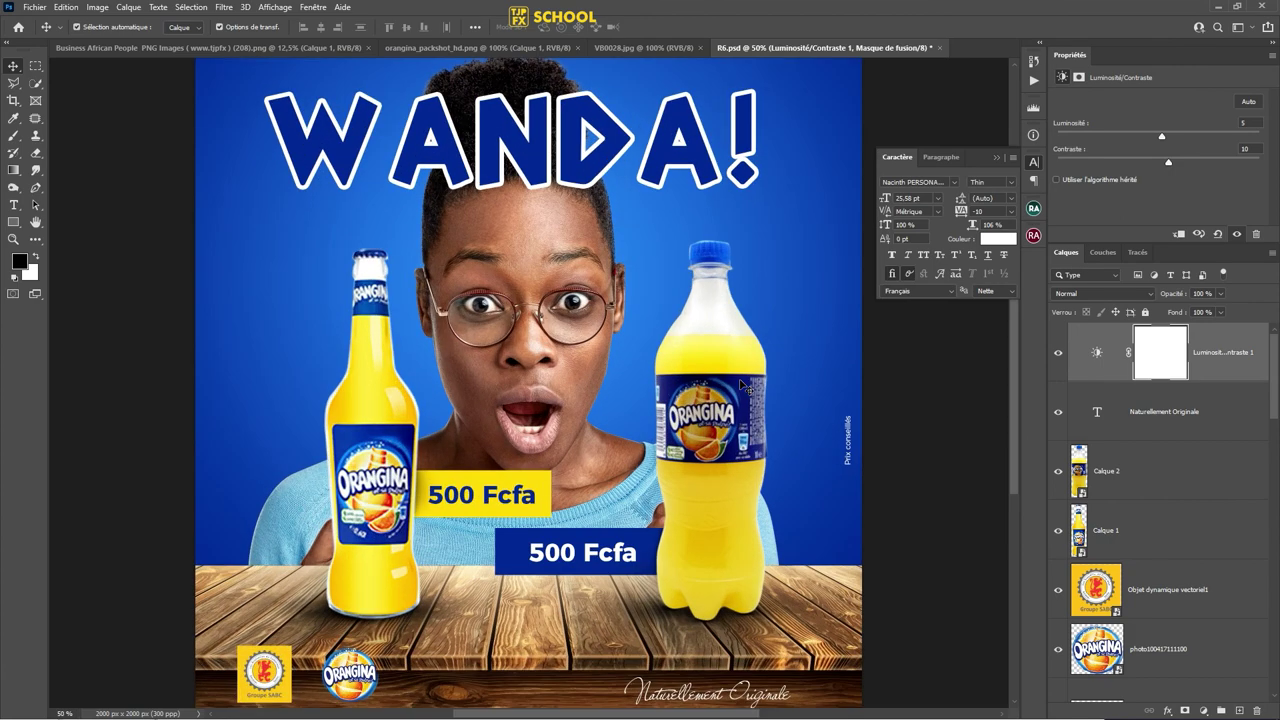
{"action": "left_click", "coordinate": [1239, 356]}
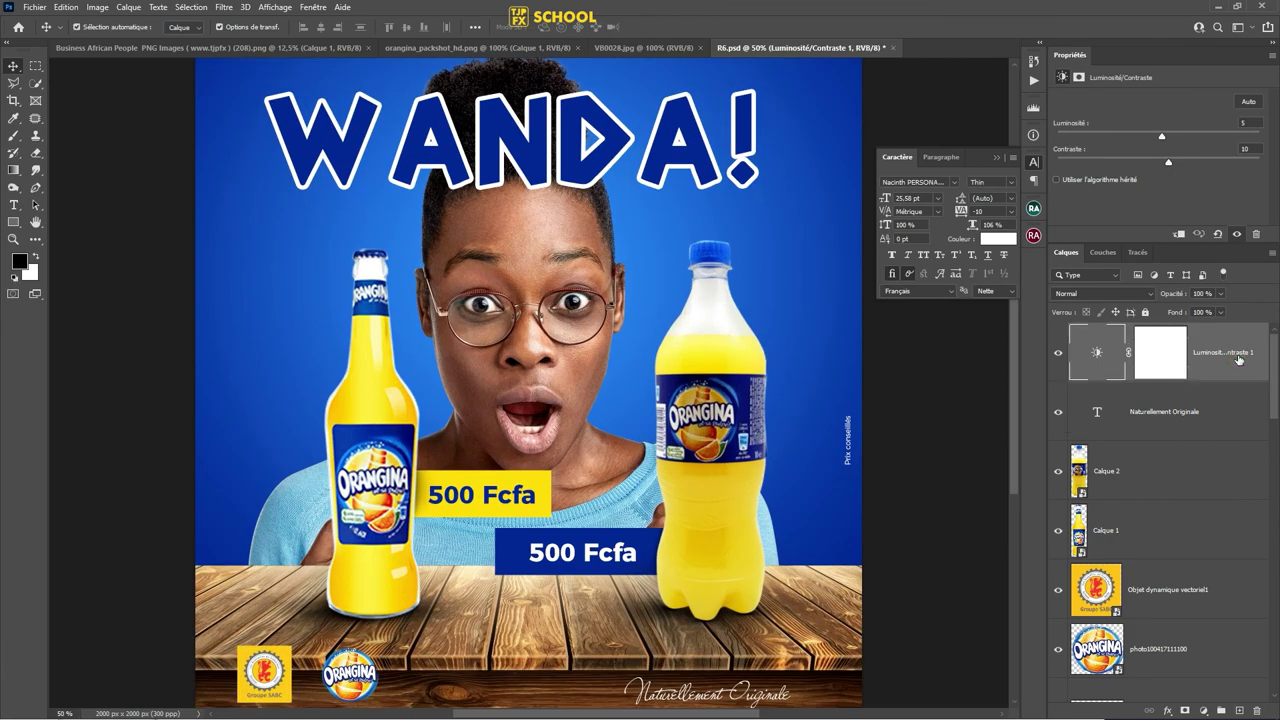
{"action": "key", "text": "ctrl+alt+shift+e"}
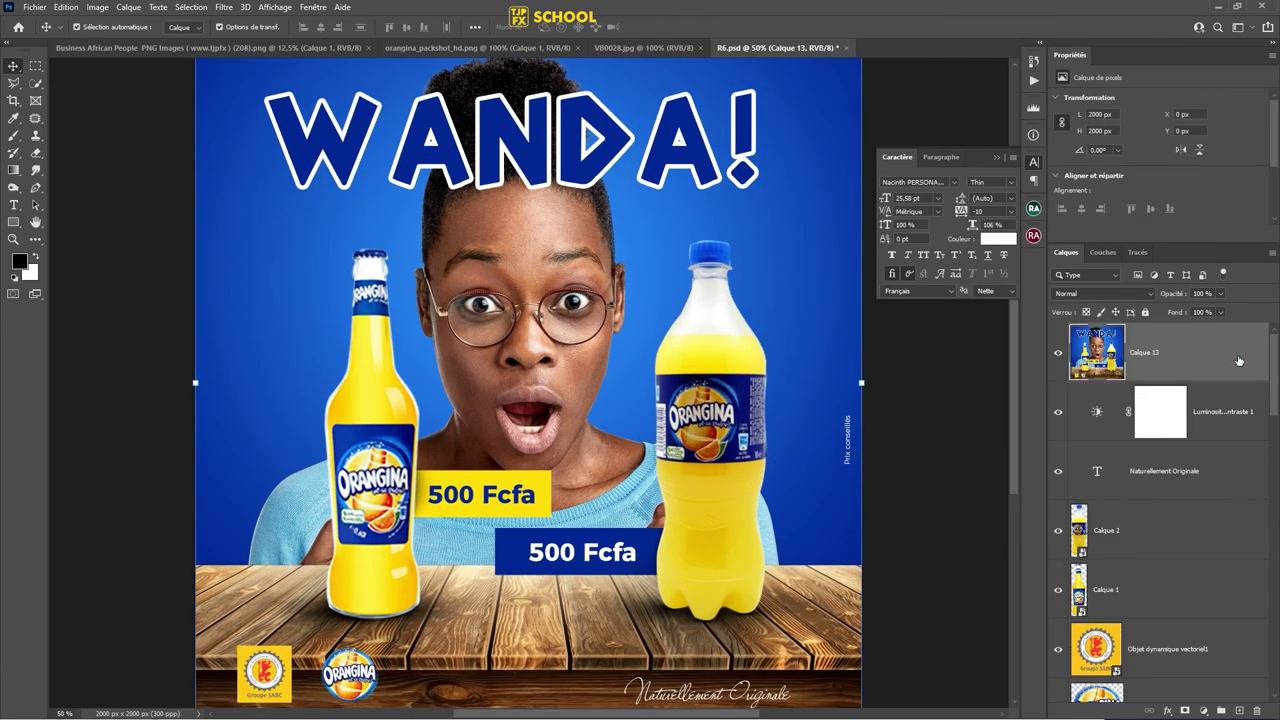
- Save the poster document
{"action": "left_click", "coordinate": [224, 8]}
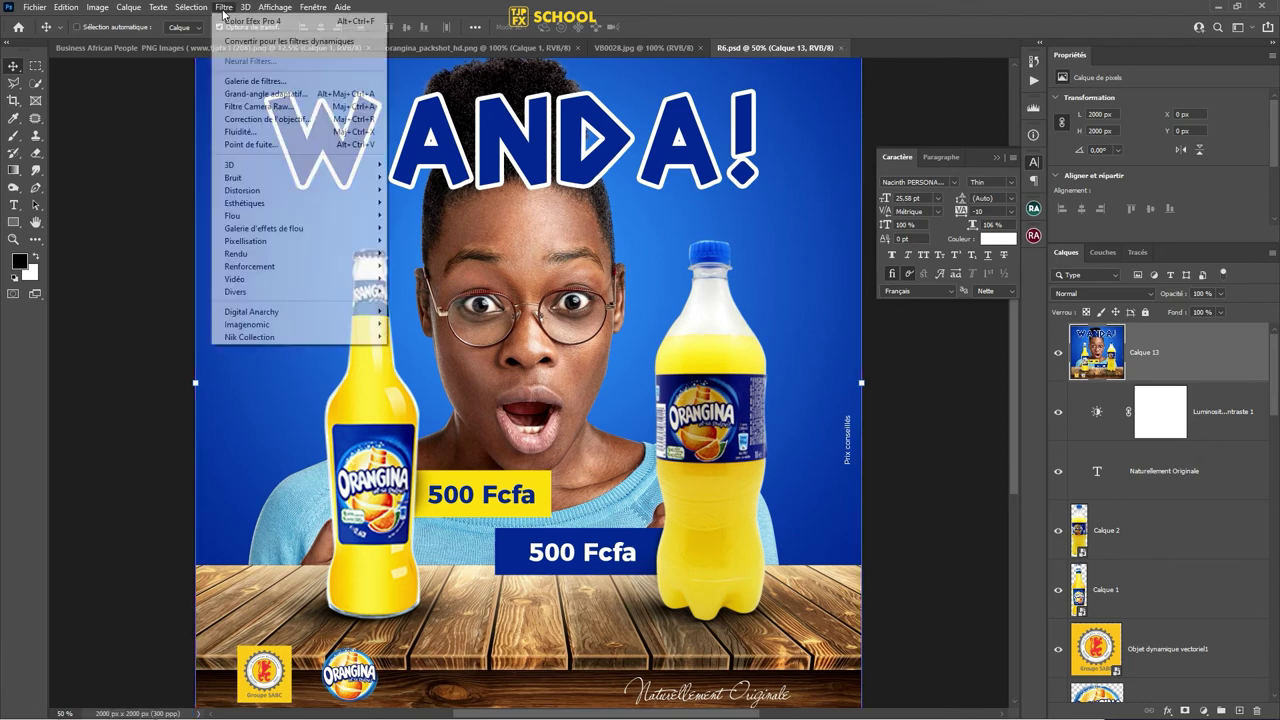
{"action": "key", "text": "Escape"}
{"action": "key", "text": "ctrl+s"}
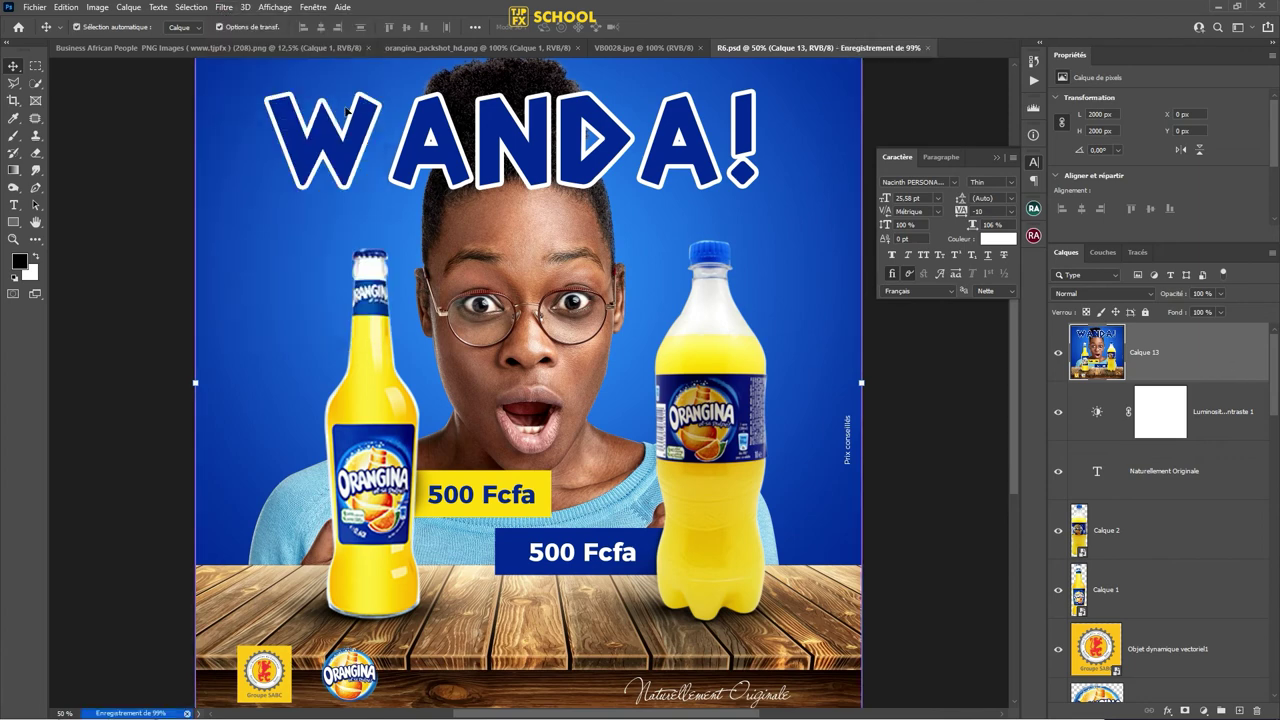
- In the Camera Raw filter, adjust noise reduction, texture +32, softer highlights and less dehaze
{"action": "left_click", "coordinate": [224, 8]}
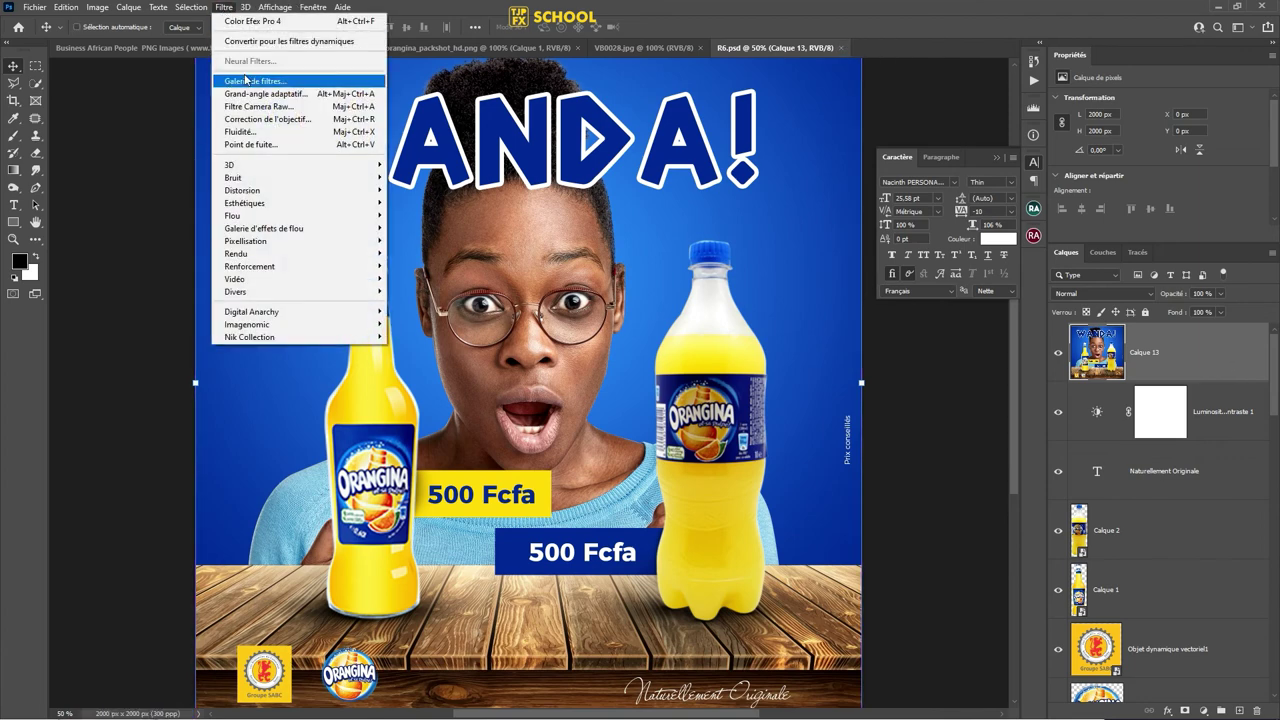
{"action": "left_click", "coordinate": [254, 106]}
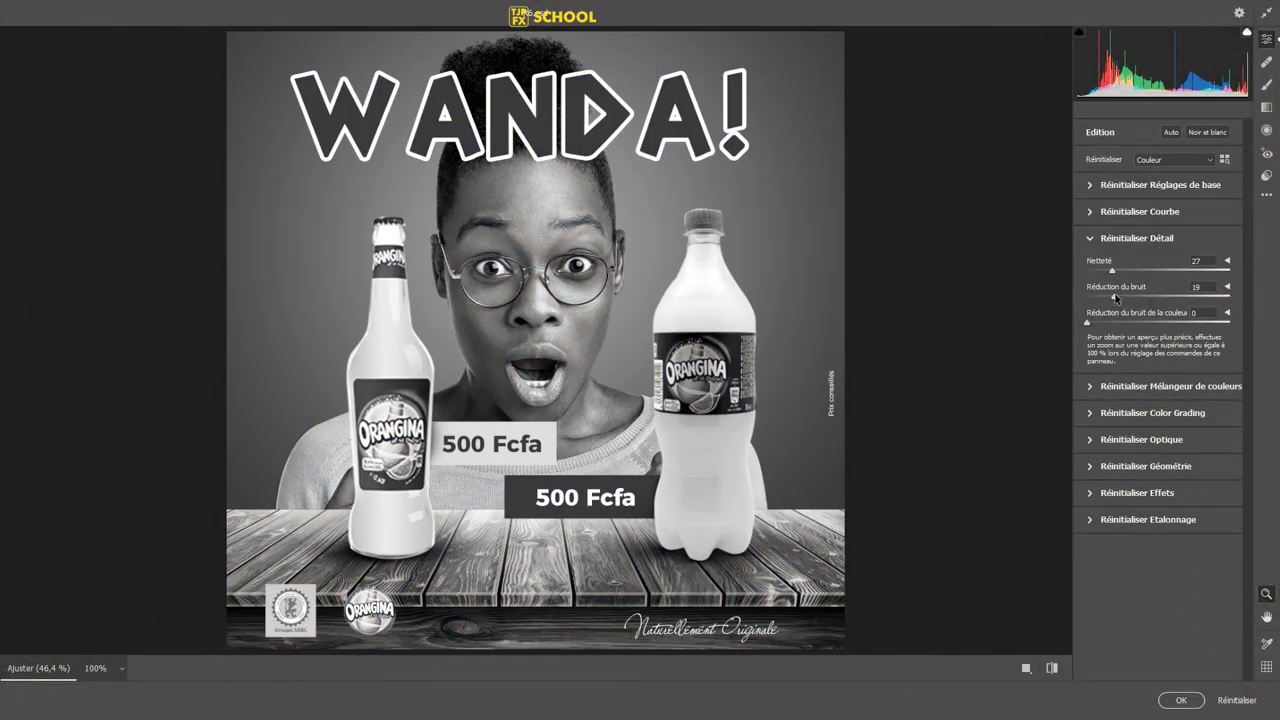
{"action": "left_click_drag", "start_coordinate": [1116, 298], "coordinate": [1165, 310]}
{"action": "left_click", "coordinate": [1091, 185]}
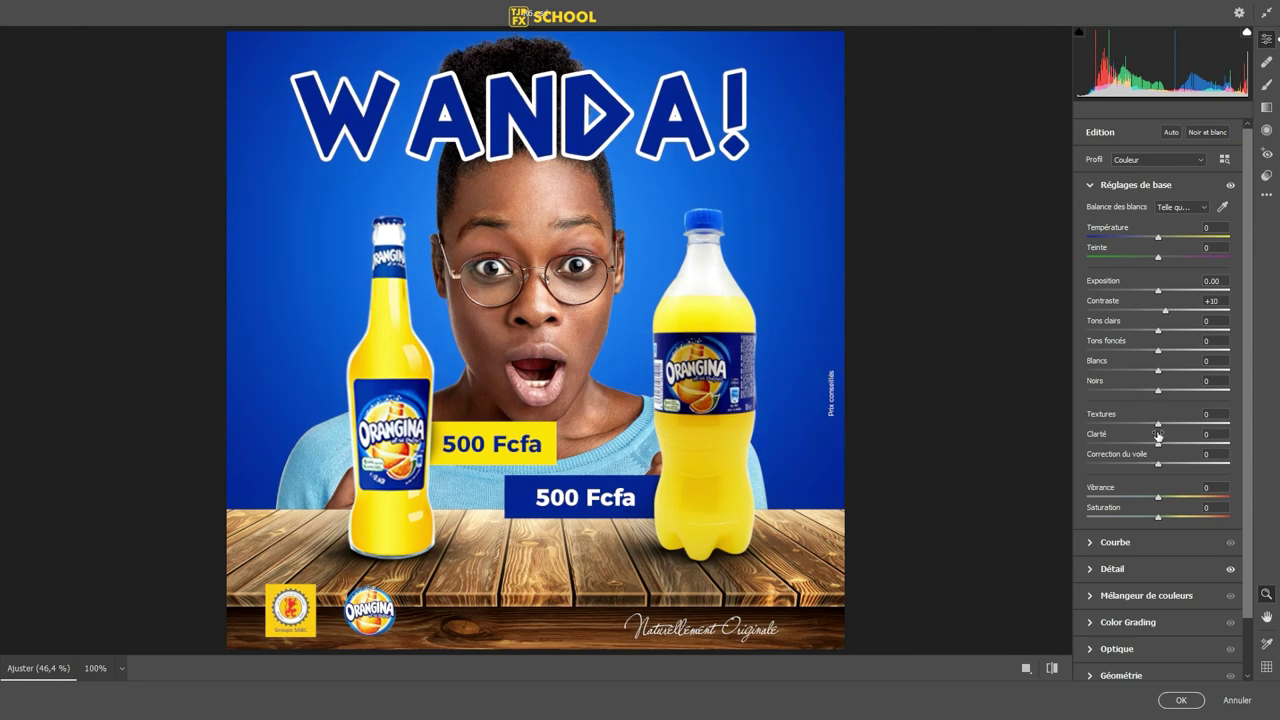
{"action": "mouse_move", "coordinate": [1157, 424]}
{"action": "left_mouse_down"}
{"action": "mouse_move", "coordinate": [1182, 424]}
{"action": "mouse_move", "coordinate": [1157, 466]}
{"action": "left_mouse_up"}
{"action": "left_click_drag", "start_coordinate": [1158, 330], "coordinate": [1146, 331]}
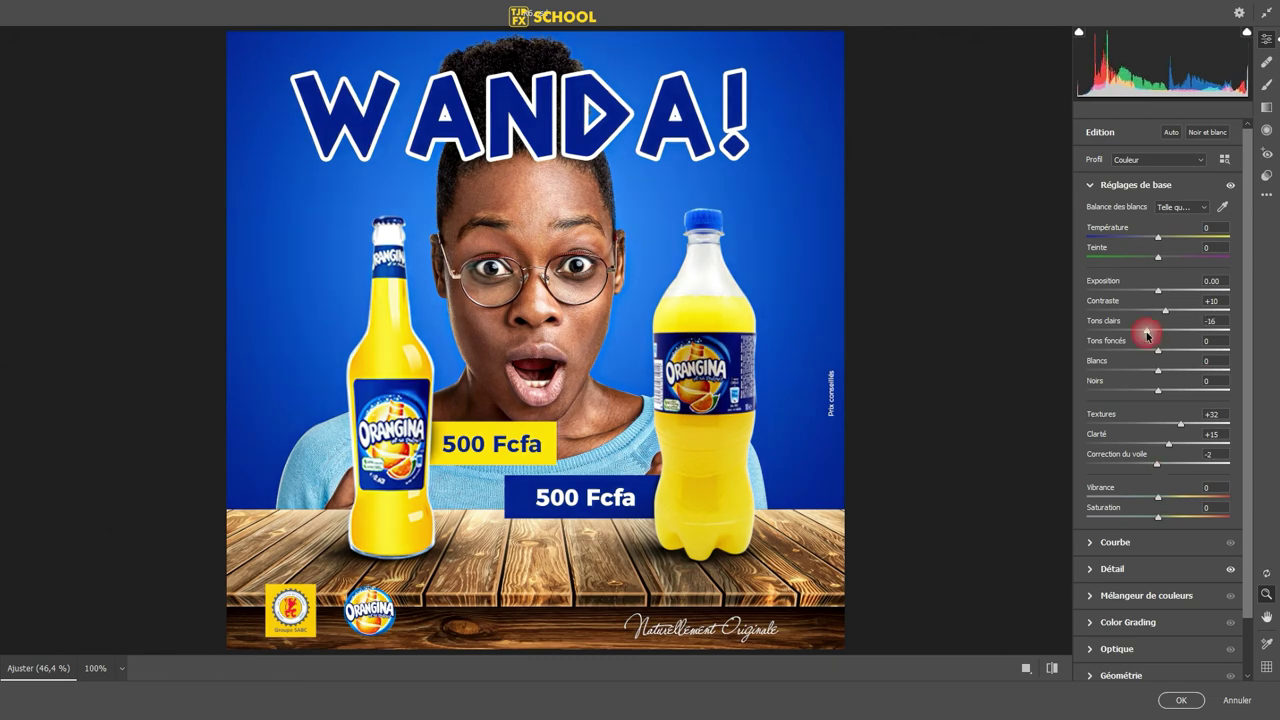
- Add slight vibrance, warm temperature +7 and tint +3, then apply the Camera Raw filter
{"action": "left_click_drag", "start_coordinate": [1159, 500], "coordinate": [1161, 498]}
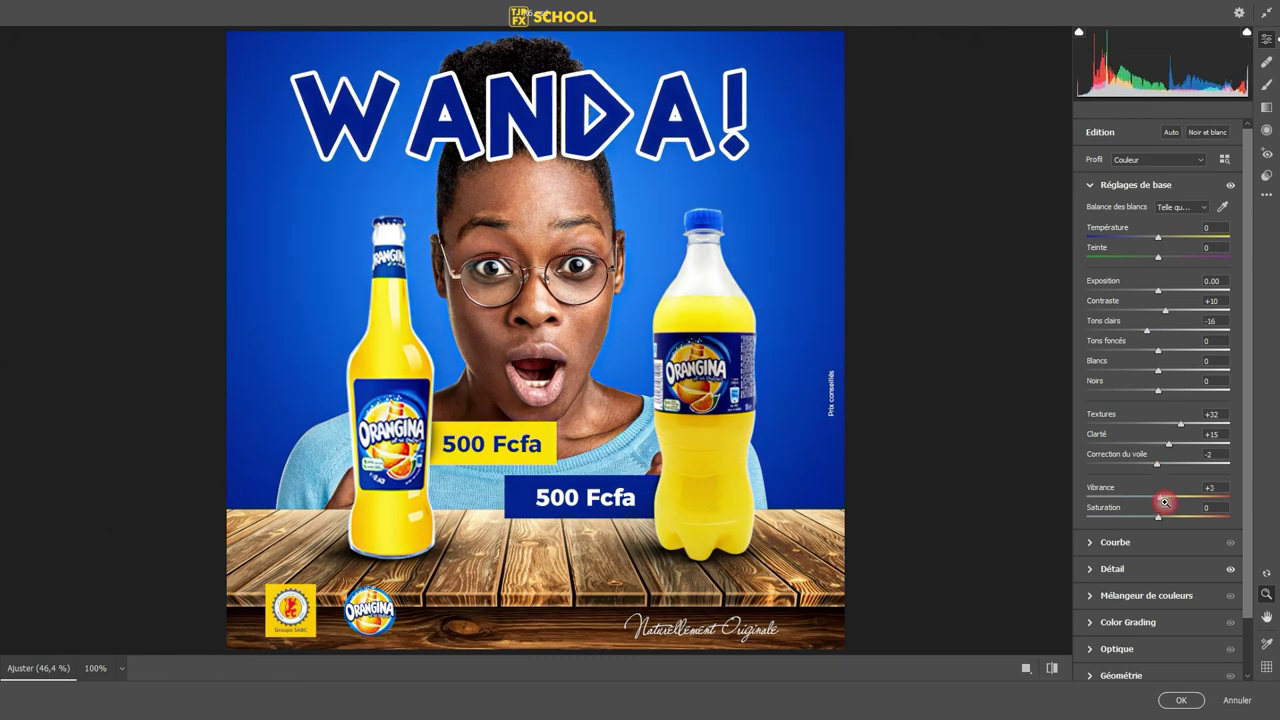
{"action": "left_click", "coordinate": [685, 291]}
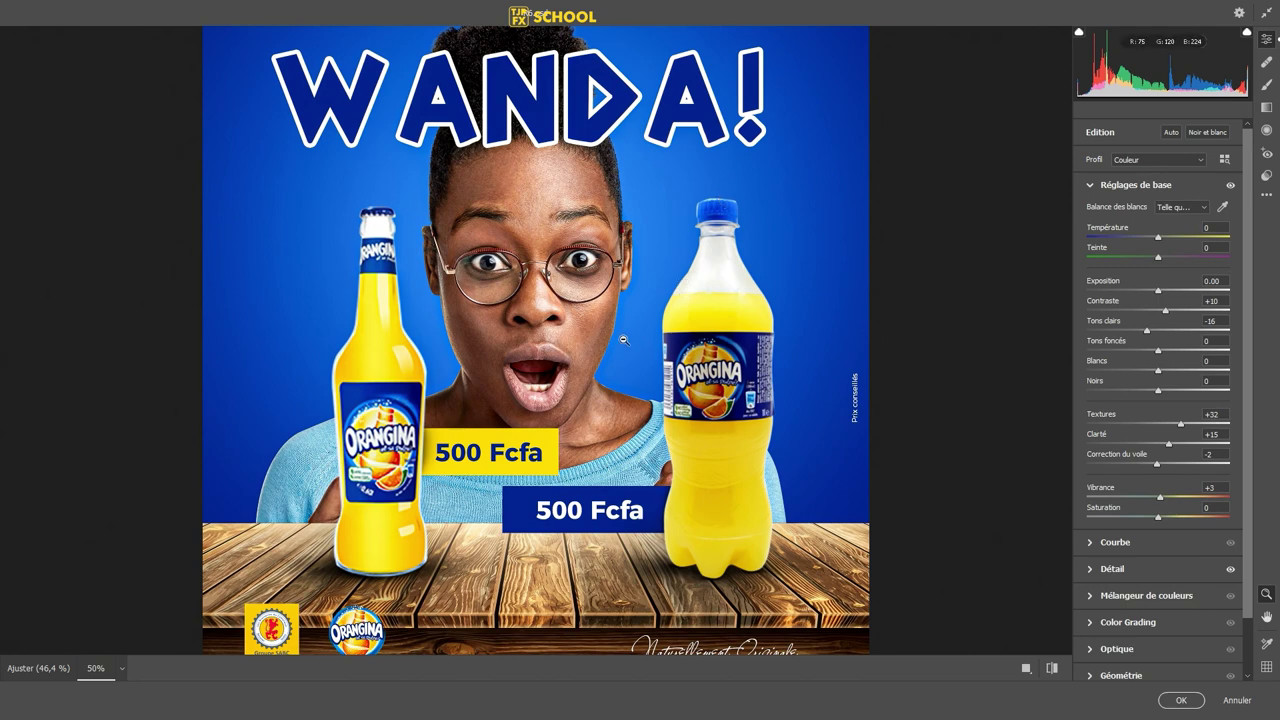
{"action": "left_click_drag", "start_coordinate": [1160, 238], "coordinate": [1163, 240]}
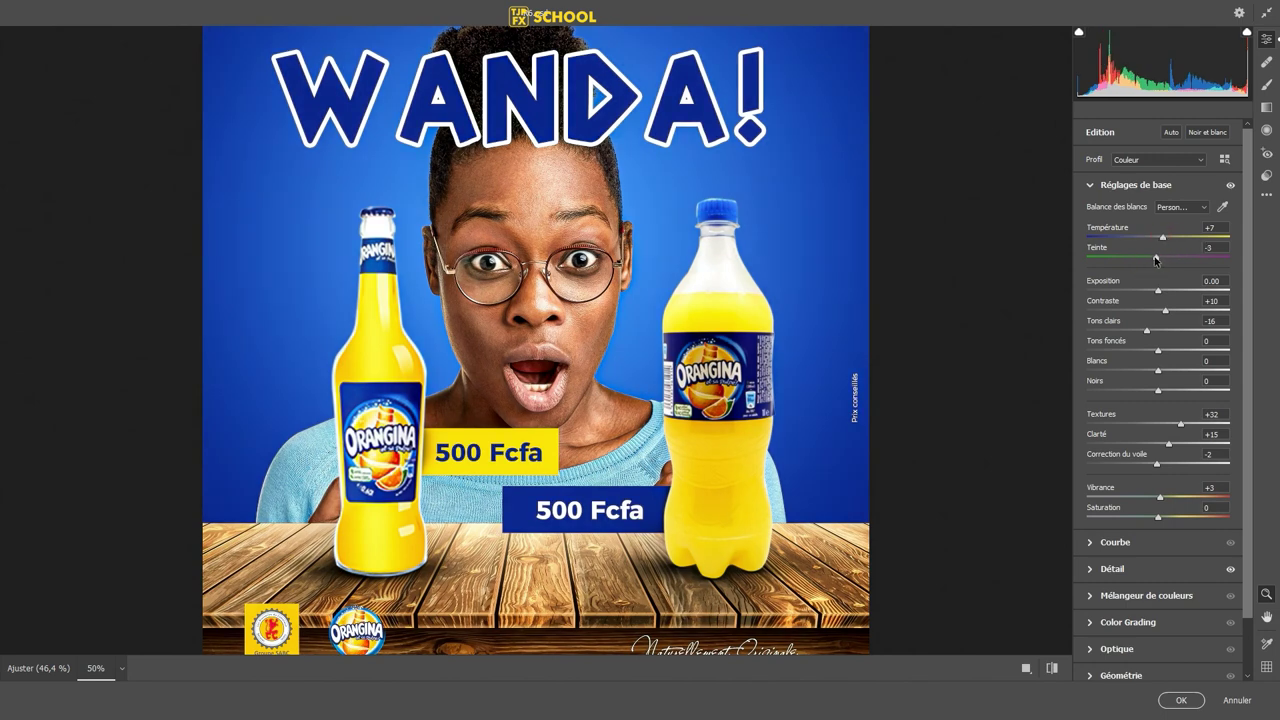
{"action": "left_click_drag", "start_coordinate": [1155, 260], "coordinate": [1159, 263]}
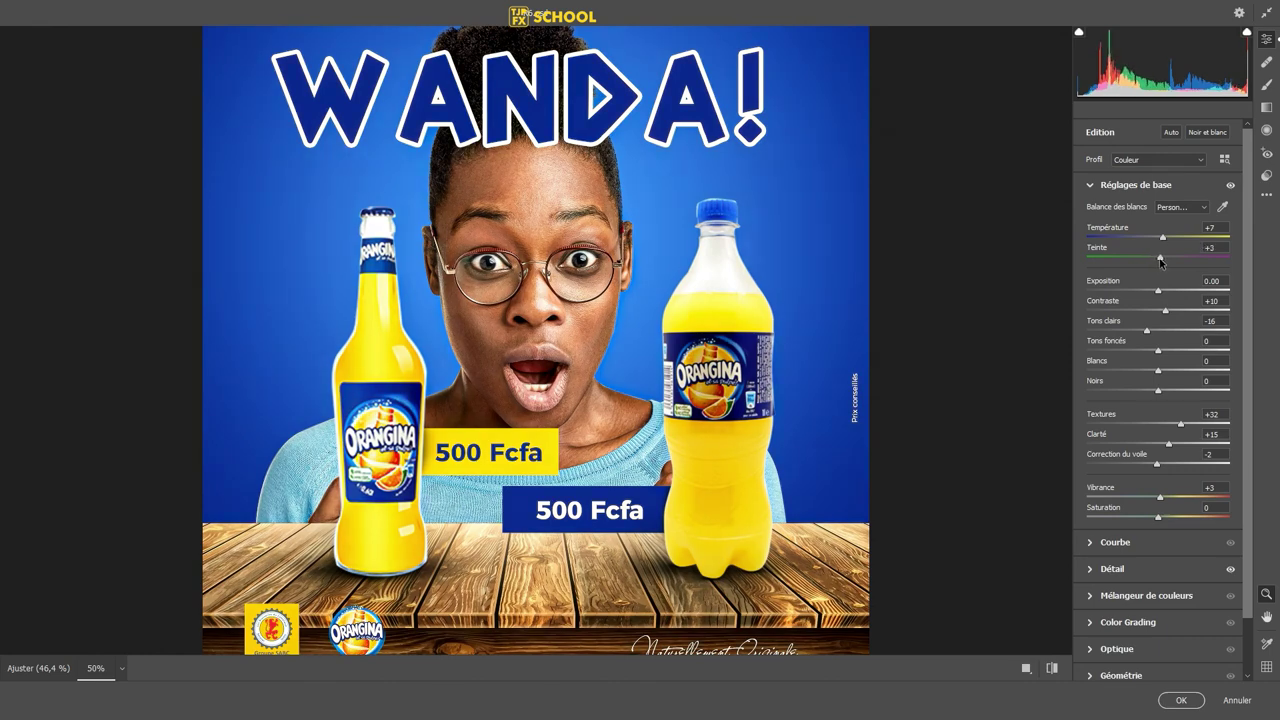
{"action": "left_click", "coordinate": [1181, 700]}
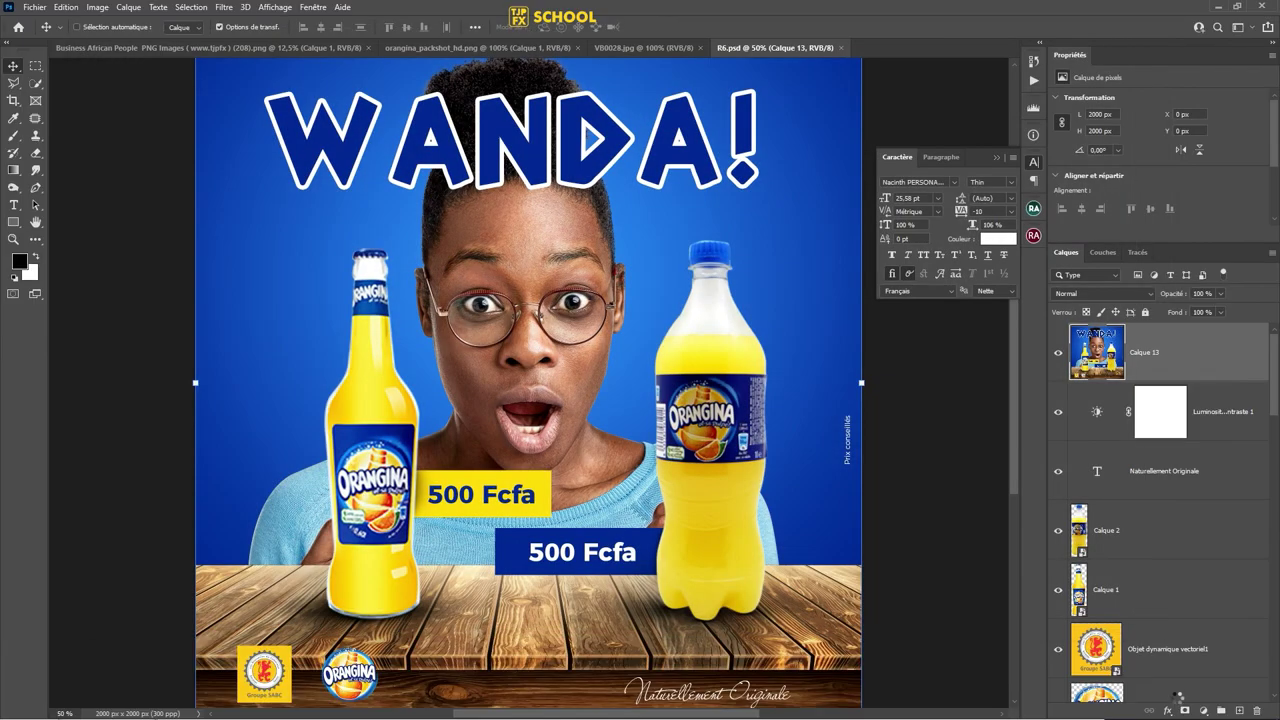
- Save the poster document
{"action": "left_click", "coordinate": [313, 7]}
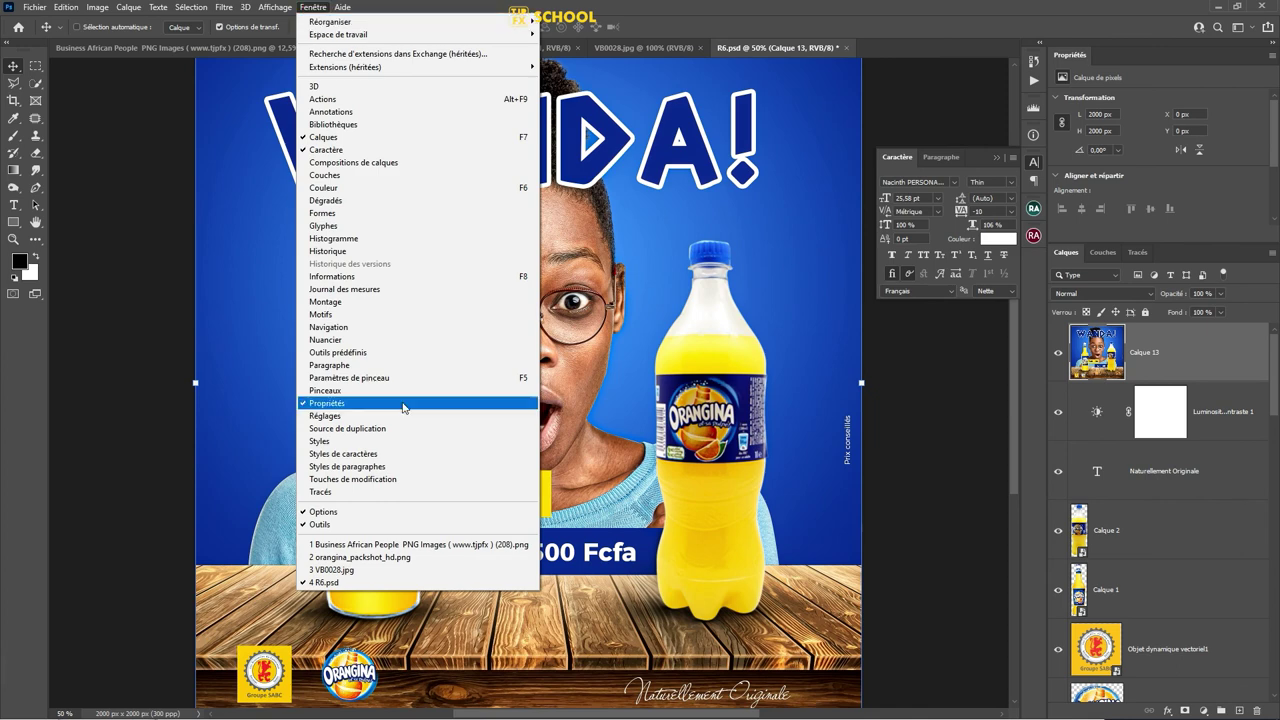
{"action": "left_click", "coordinate": [683, 323]}
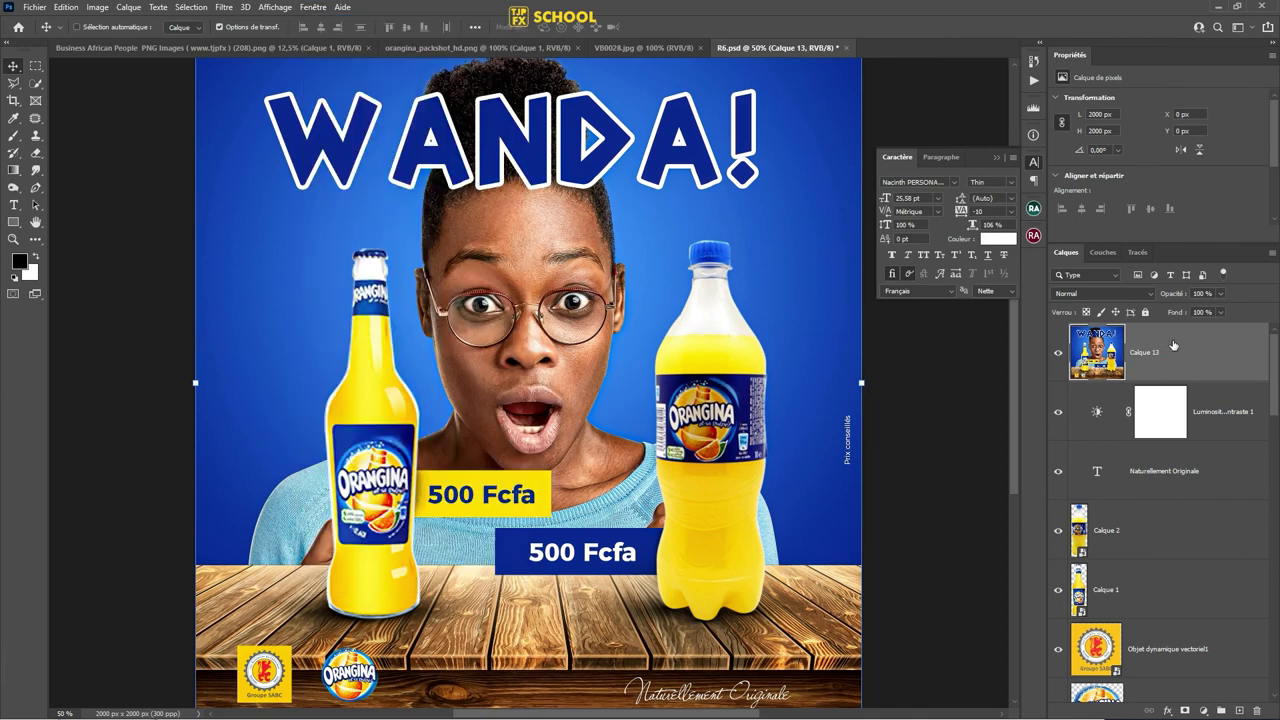
{"action": "key", "text": "ctrl+s"}
- Add a Levels layer with black input 5 above Calque 13 and view it full screen
{"action": "left_click", "coordinate": [1205, 713]}
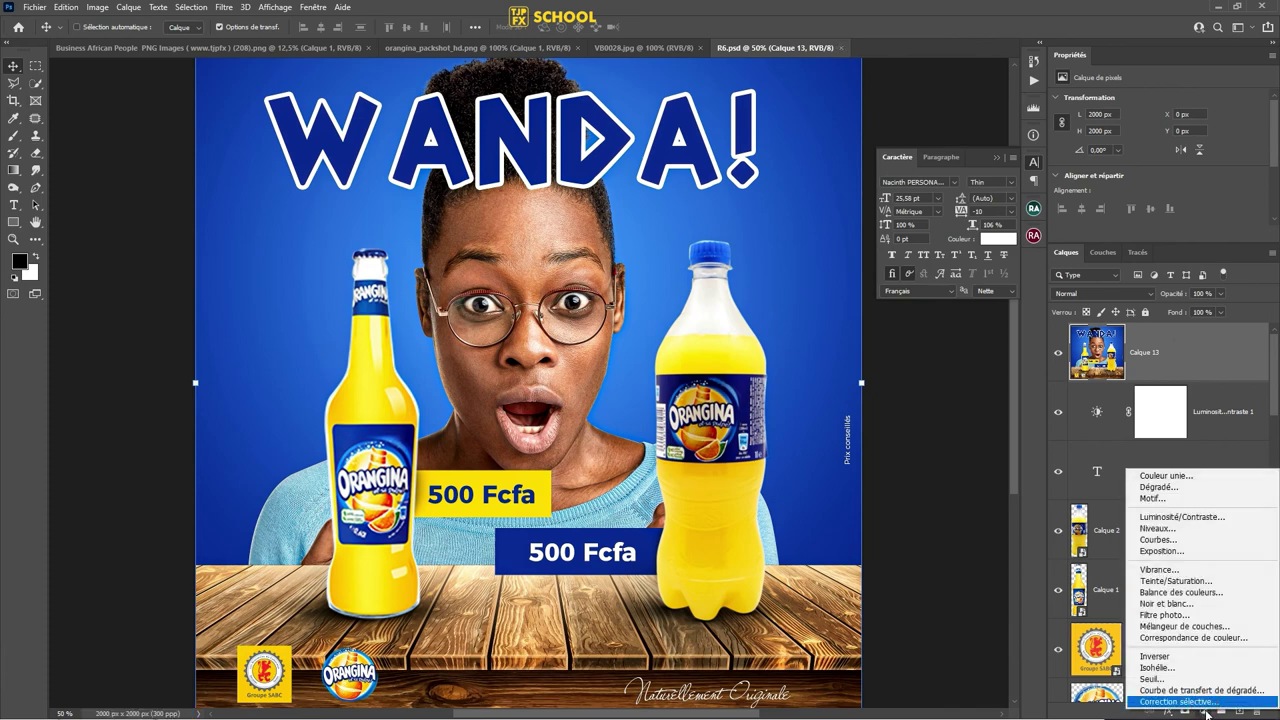
{"action": "left_click", "coordinate": [1186, 530]}
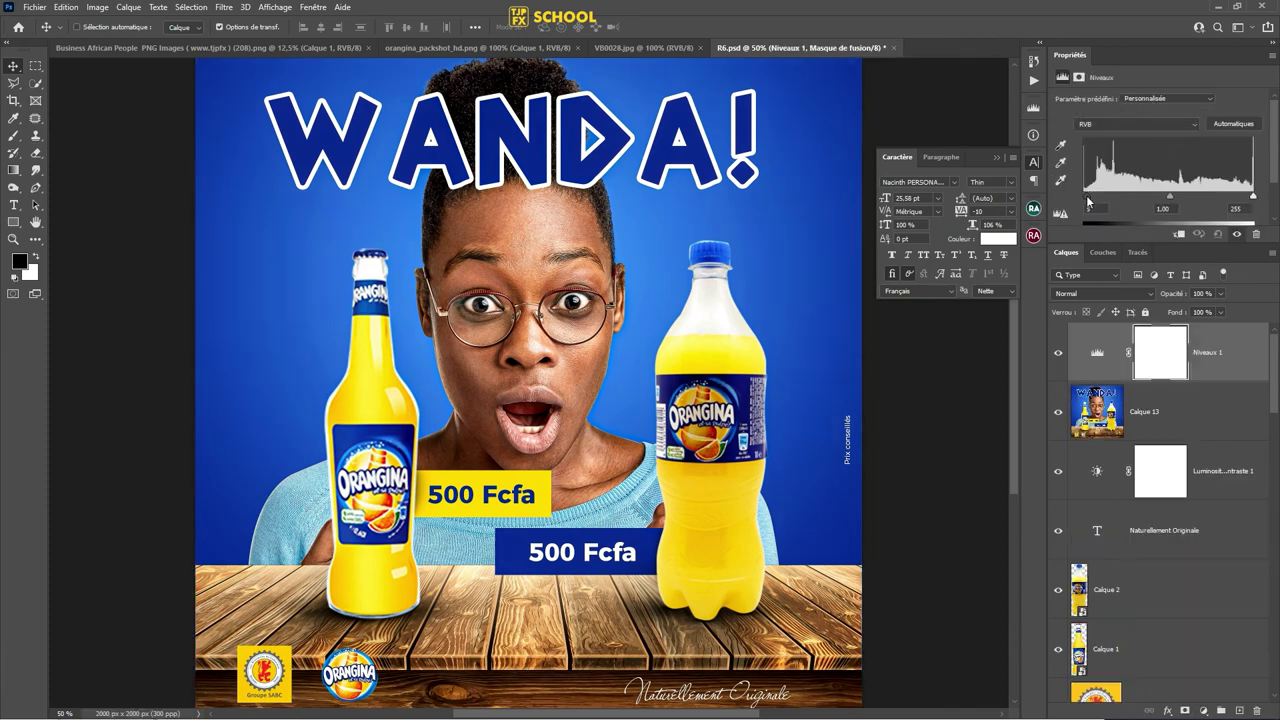
{"action": "scroll", "coordinate": [617, 272], "scroll_direction": "up", "scroll_amount": 2}
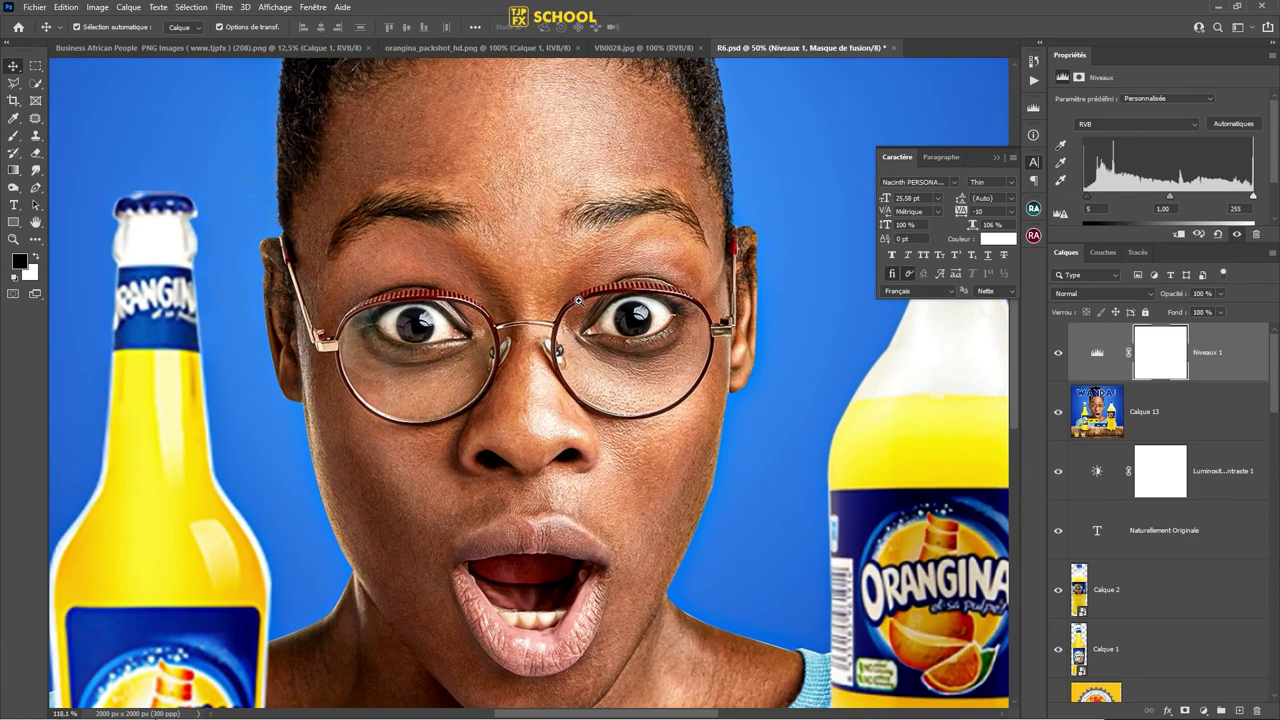
{"action": "scroll", "coordinate": [620, 300], "scroll_direction": "up", "scroll_amount": 1}
{"action": "scroll", "coordinate": [630, 341], "scroll_direction": "up", "scroll_amount": 1}
{"action": "scroll", "coordinate": [548, 403], "scroll_direction": "up", "scroll_amount": 1}
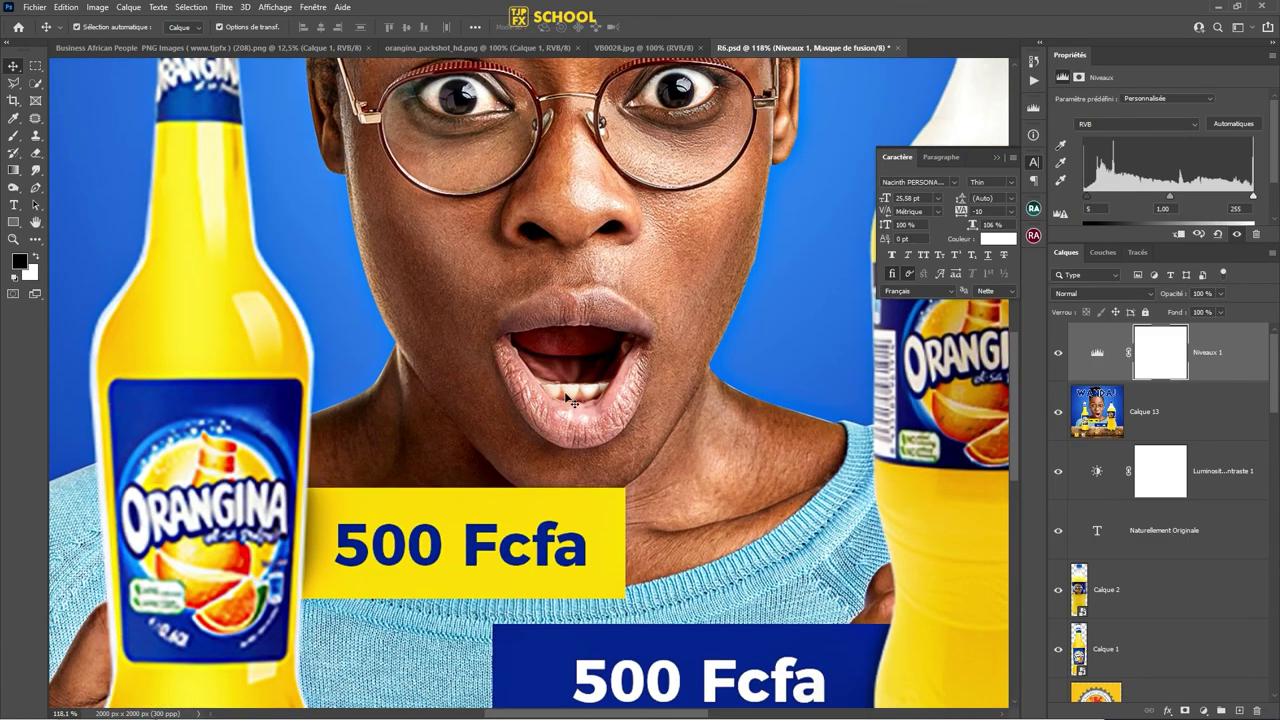
{"action": "scroll", "coordinate": [570, 400], "scroll_direction": "down", "scroll_amount": 2}
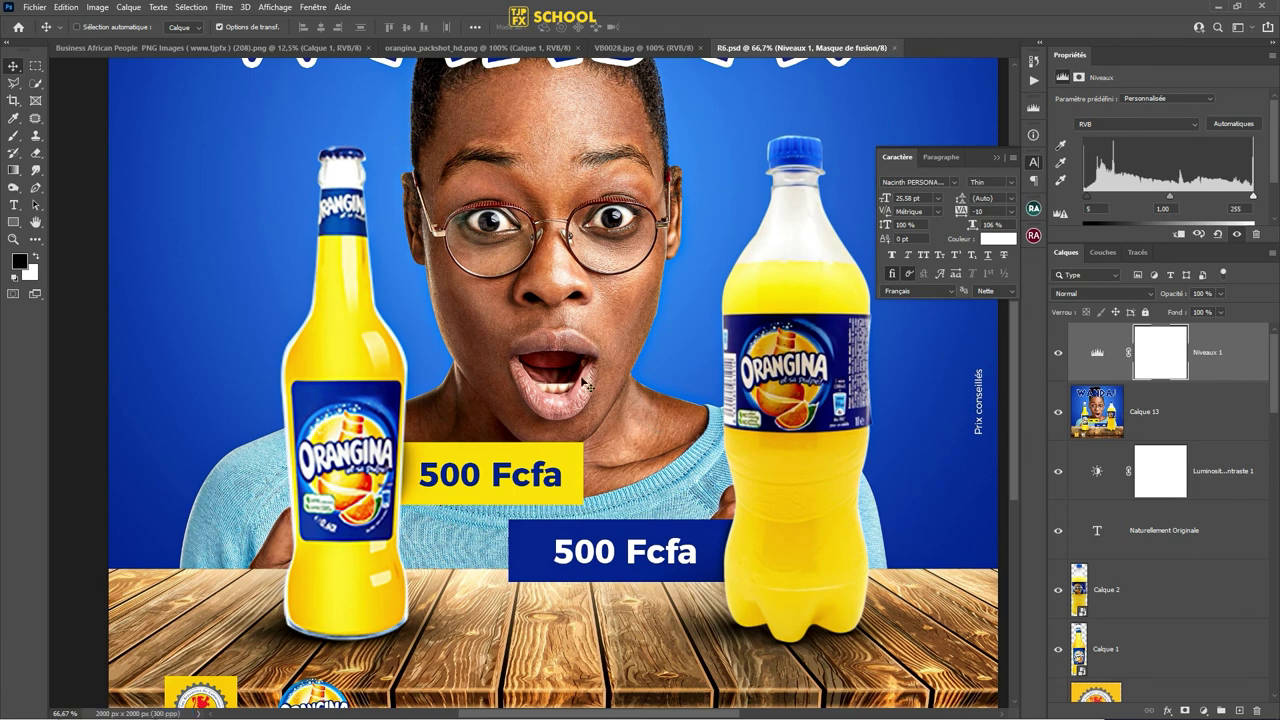
{"action": "scroll", "coordinate": [646, 326], "scroll_direction": "right", "scroll_amount": 1}
{"action": "scroll", "coordinate": [646, 327], "scroll_direction": "left", "scroll_amount": 3}
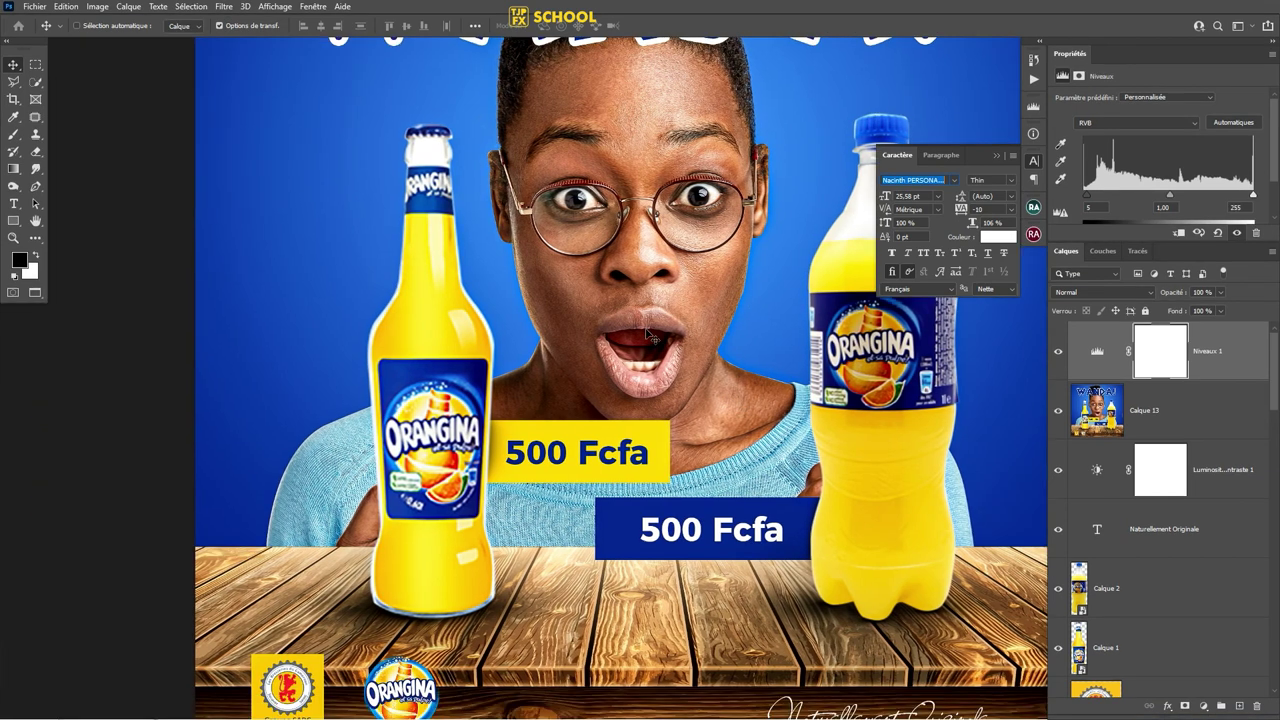
{"action": "key", "text": "f"}
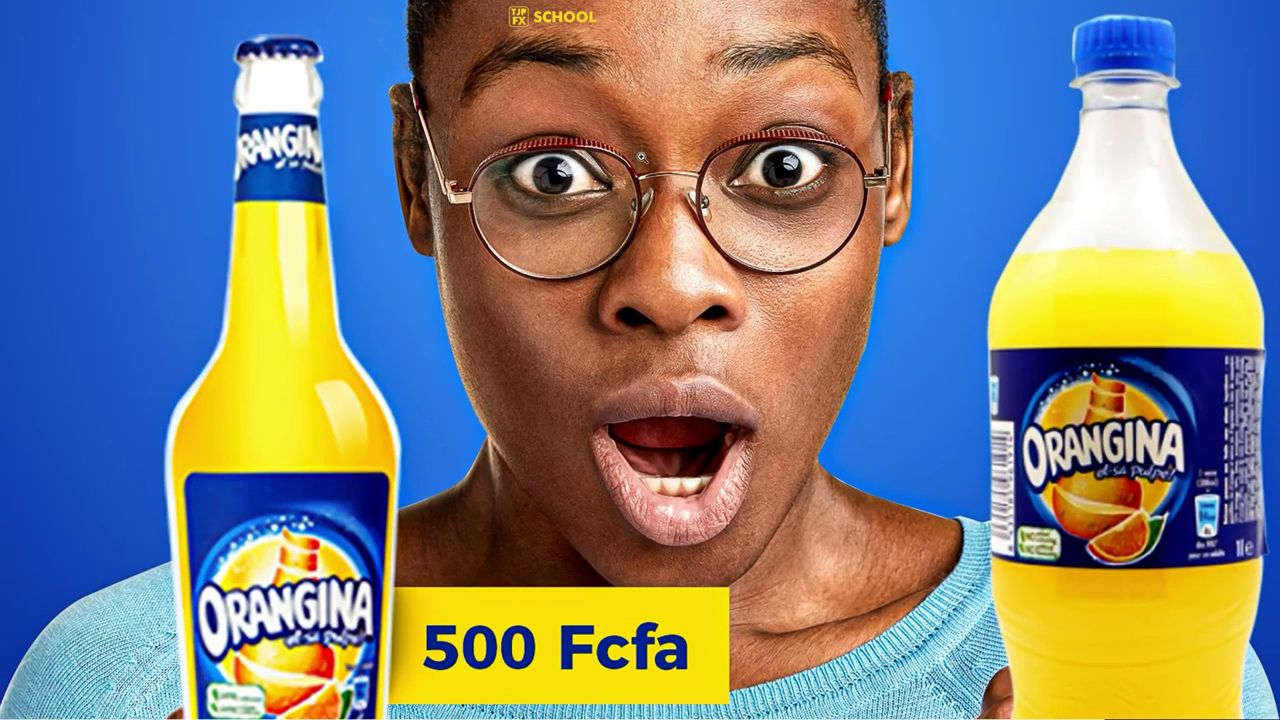